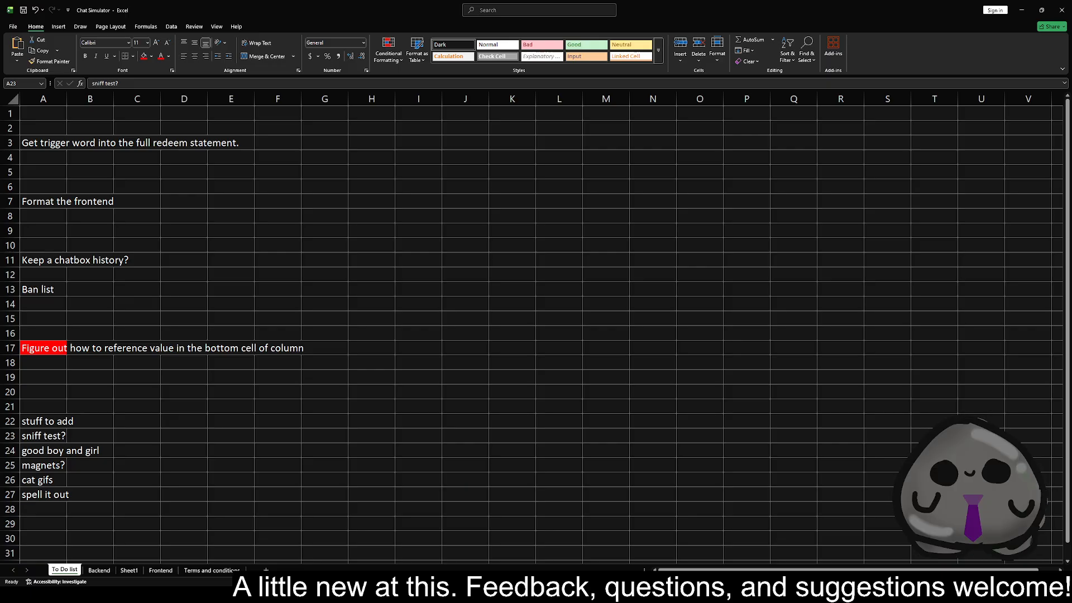
# - Delete the scratch worksheet Sheet1 from the workbook and go to the Frontend sheet
pyautogui.hotkey('ctrl', 'shift', 'Down')
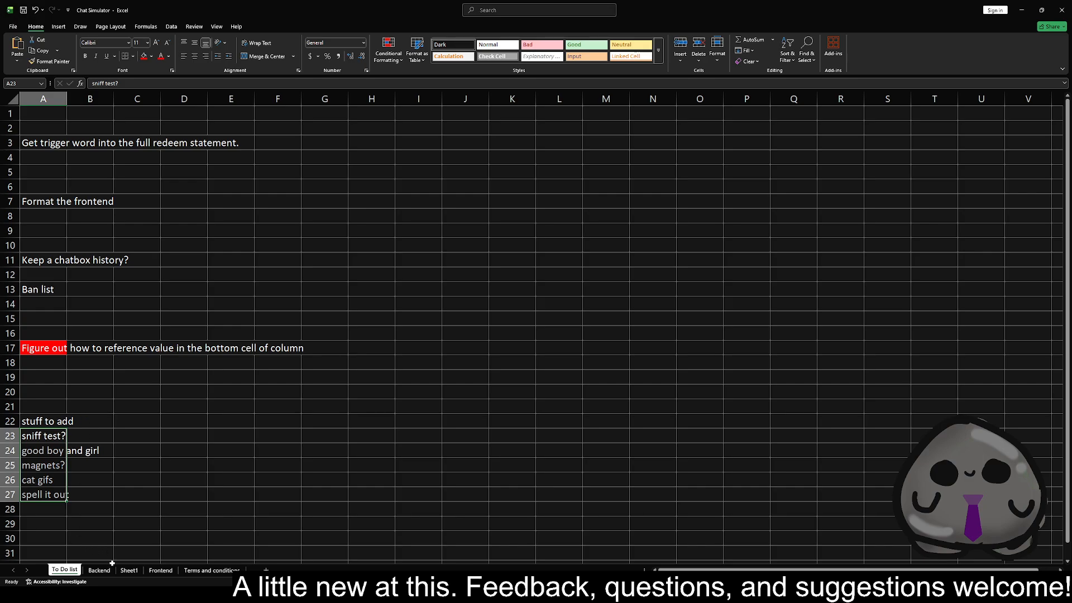
pyautogui.click(129, 570)
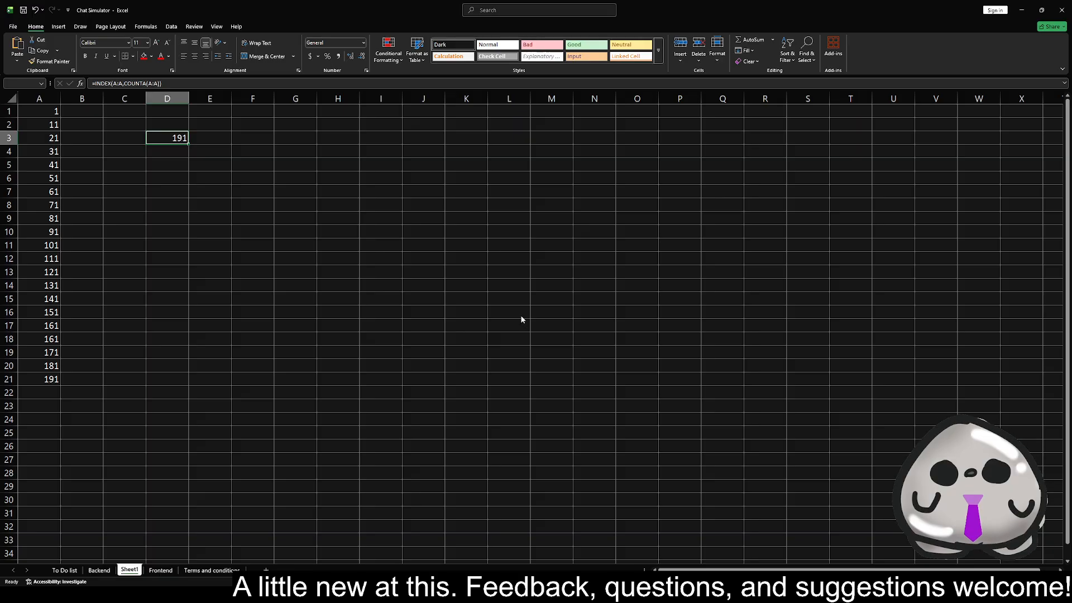
pyautogui.hotkey('ctrl', 'pagedown')
pyautogui.click(237, 228)
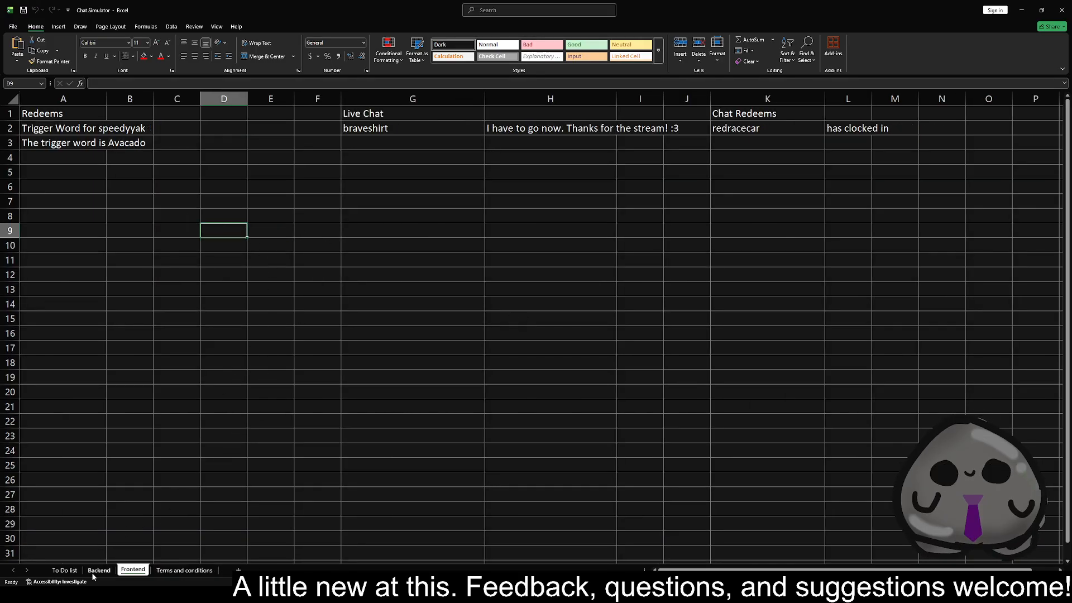
# - Review the To Do list, then check the formulas behind the chat redeem username and live chat message on the Frontend sheet
pyautogui.click(72, 570)
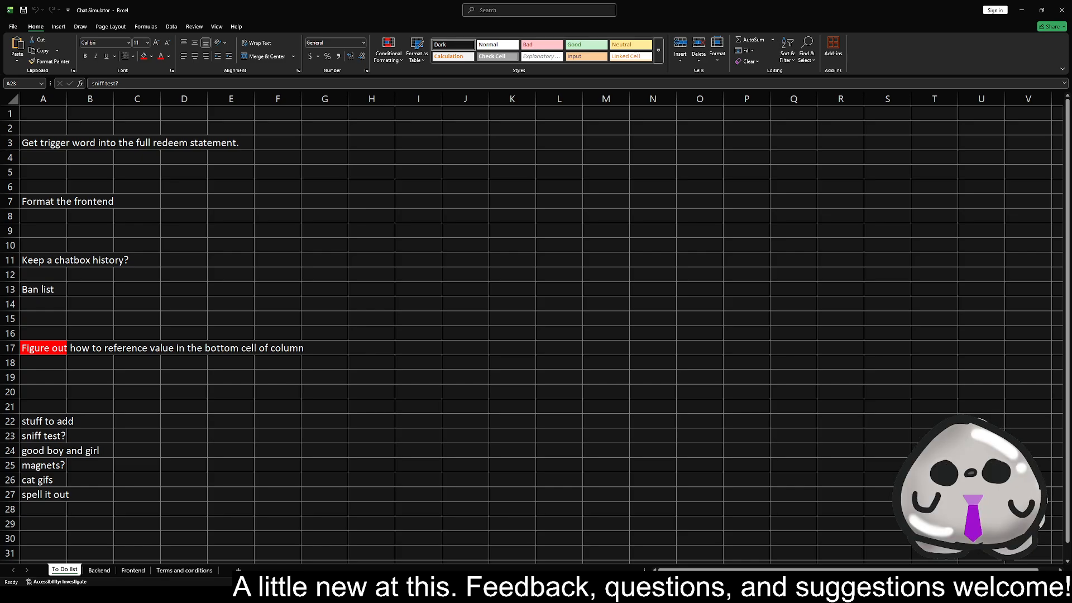
pyautogui.click(131, 570)
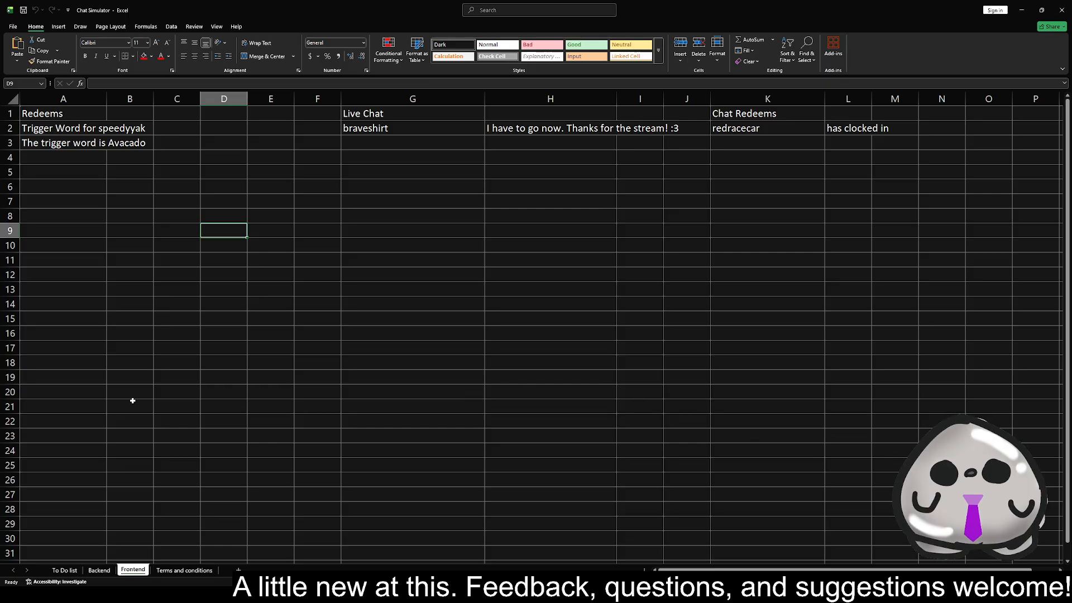
pyautogui.click(373, 246)
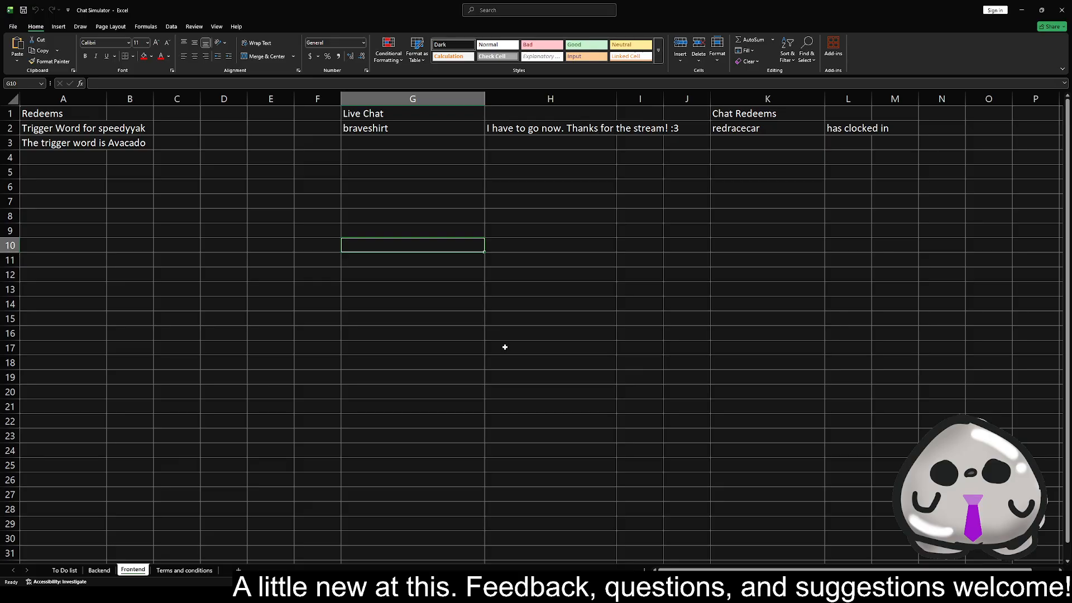
pyautogui.click(429, 255)
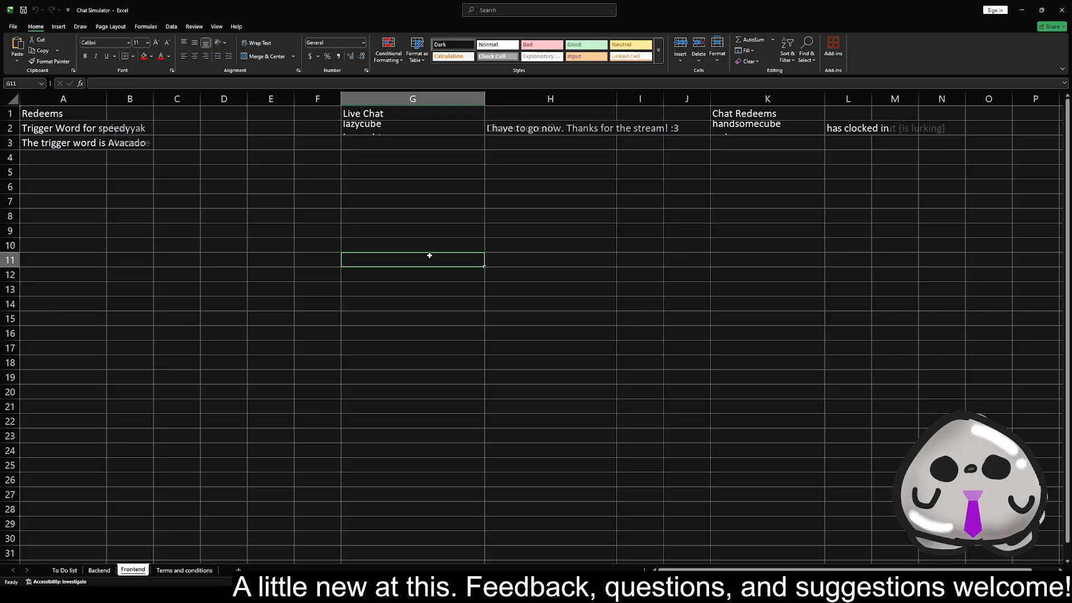
pyautogui.click(803, 127)
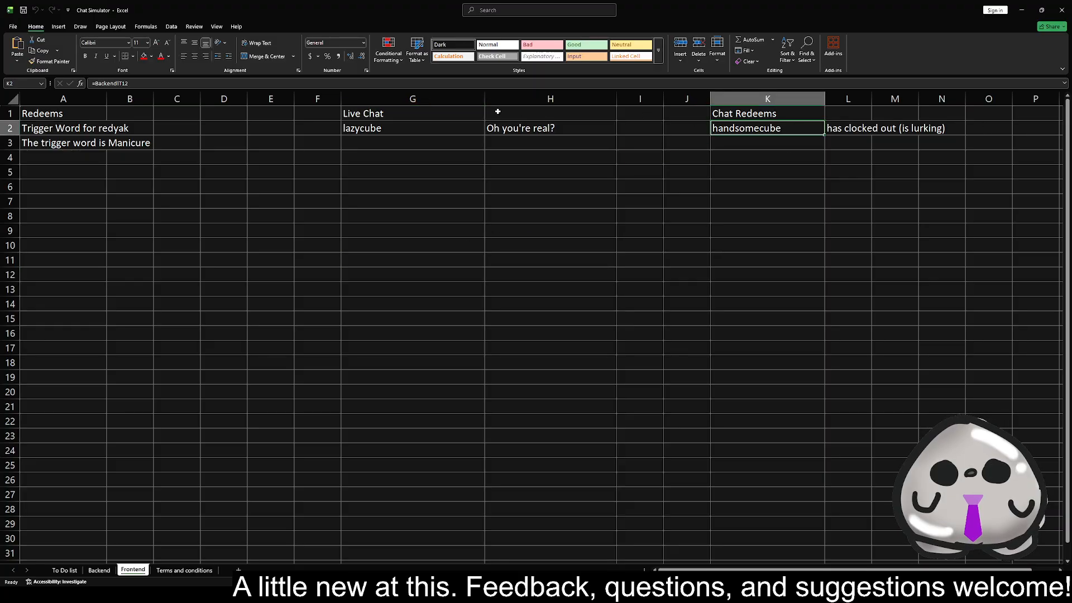
pyautogui.click(535, 128)
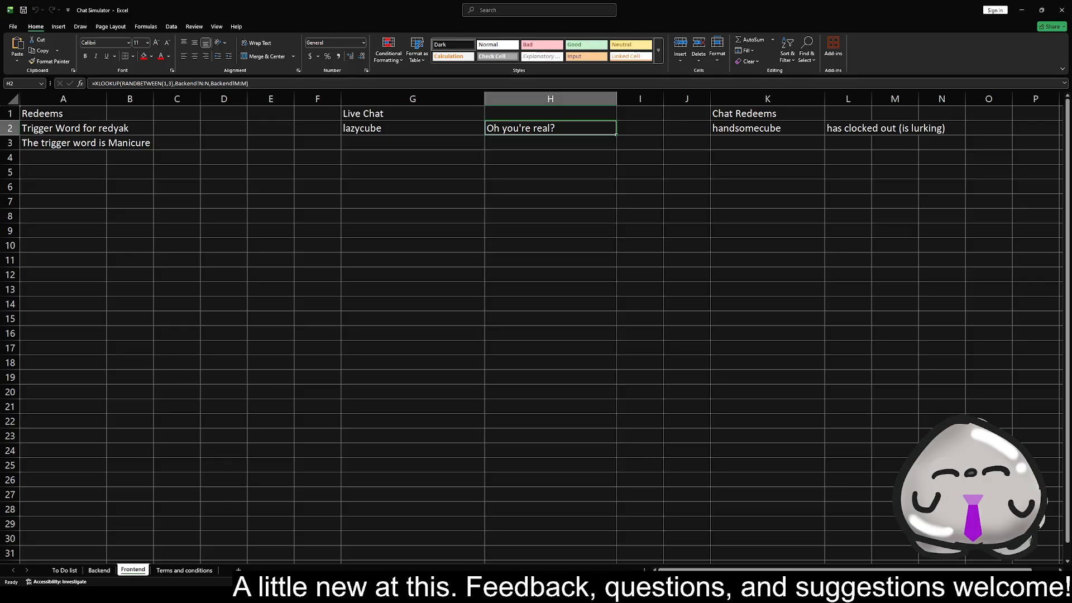
# - Set the Trigger Weight of Trigger Word to 10 in the Backend sheet's trigger table
pyautogui.click(99, 569)
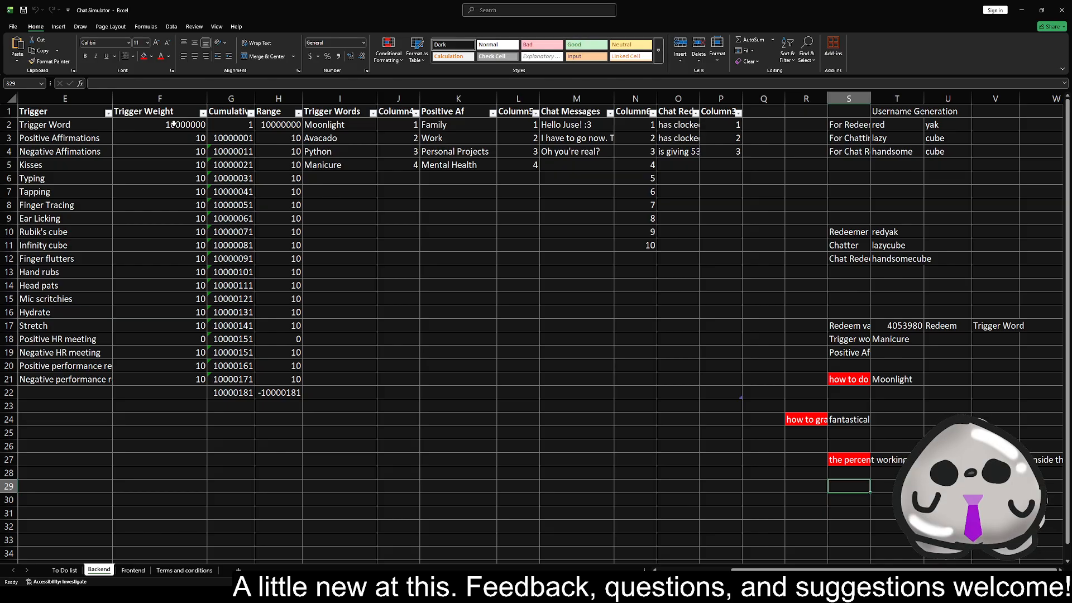
pyautogui.click(160, 126)
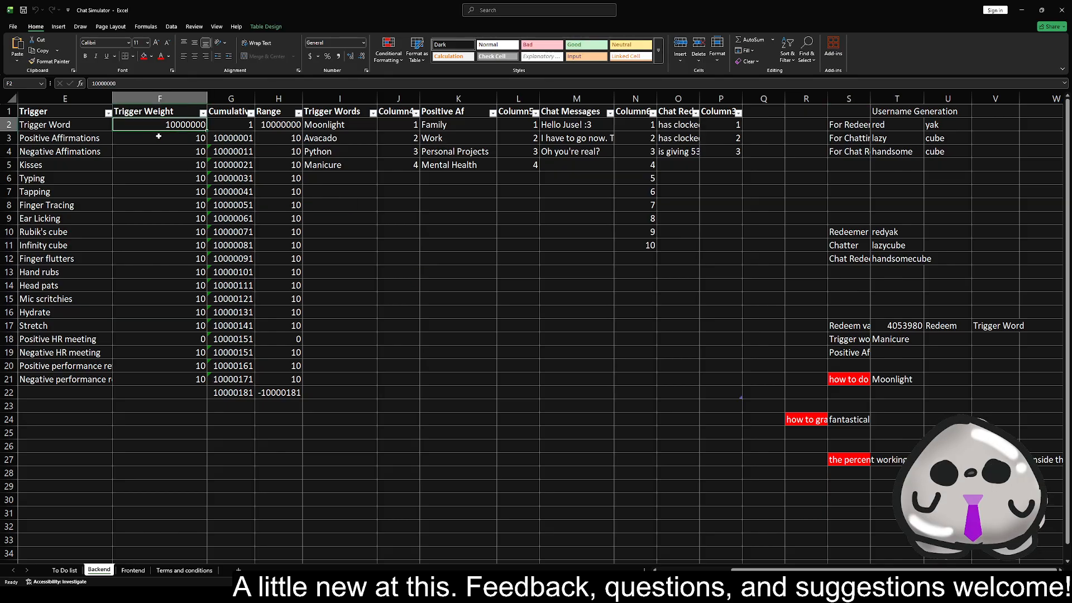
pyautogui.write('10')
pyautogui.press('Return')
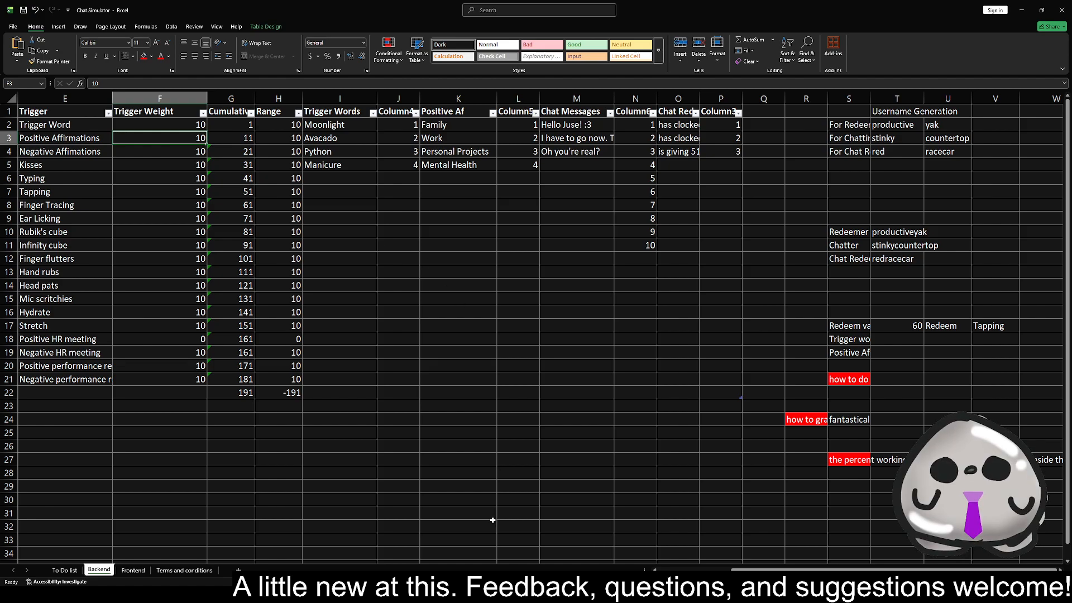
# - Recalculate the random entries on the Frontend sheet and inspect the Live Chat username and message cells
pyautogui.click(132, 570)
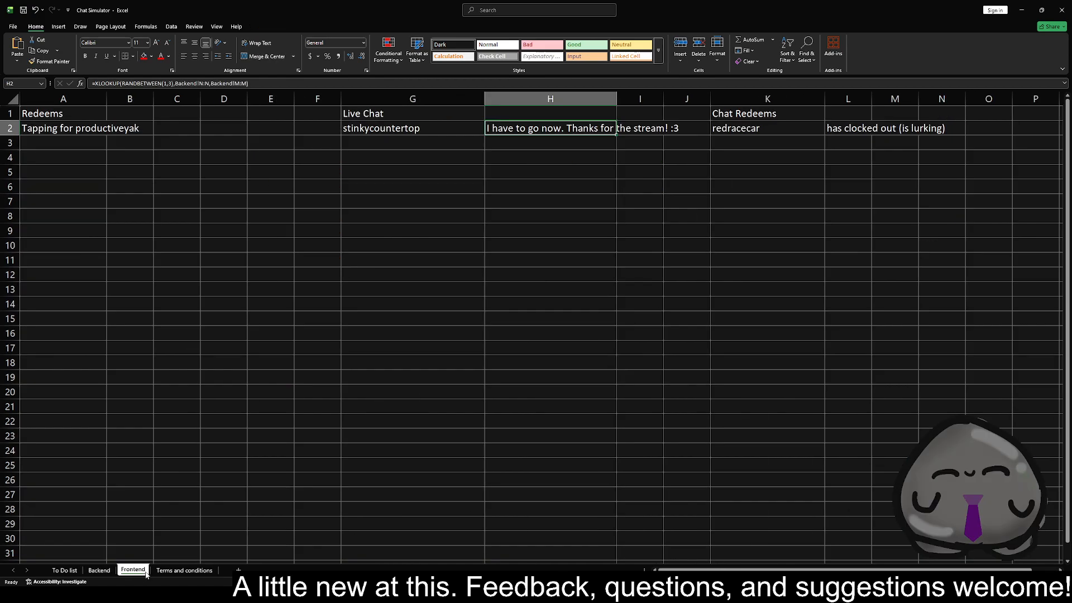
pyautogui.click(192, 253)
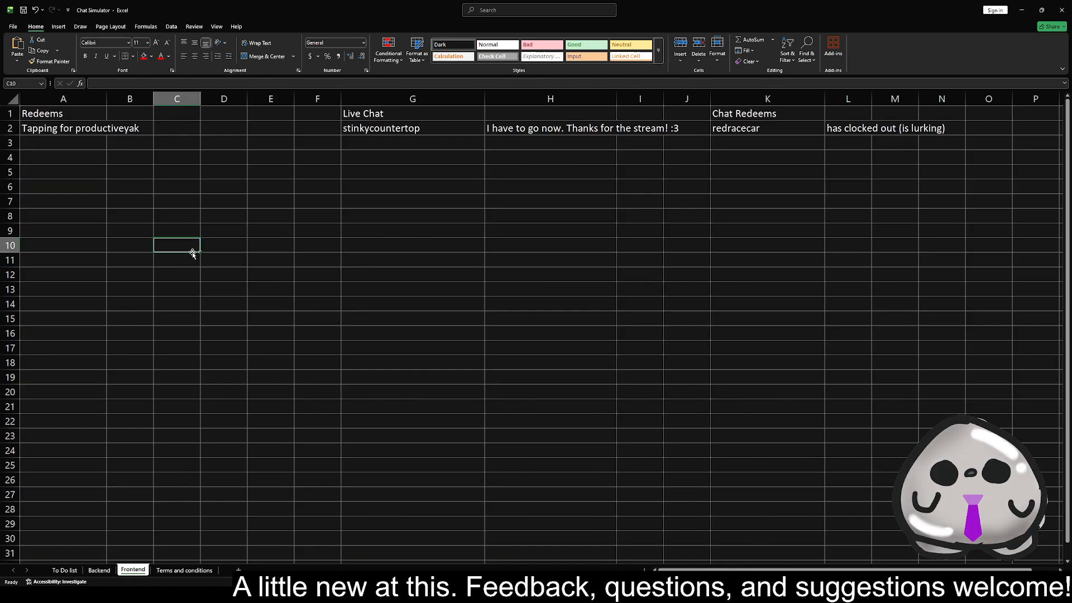
pyautogui.press('F9')
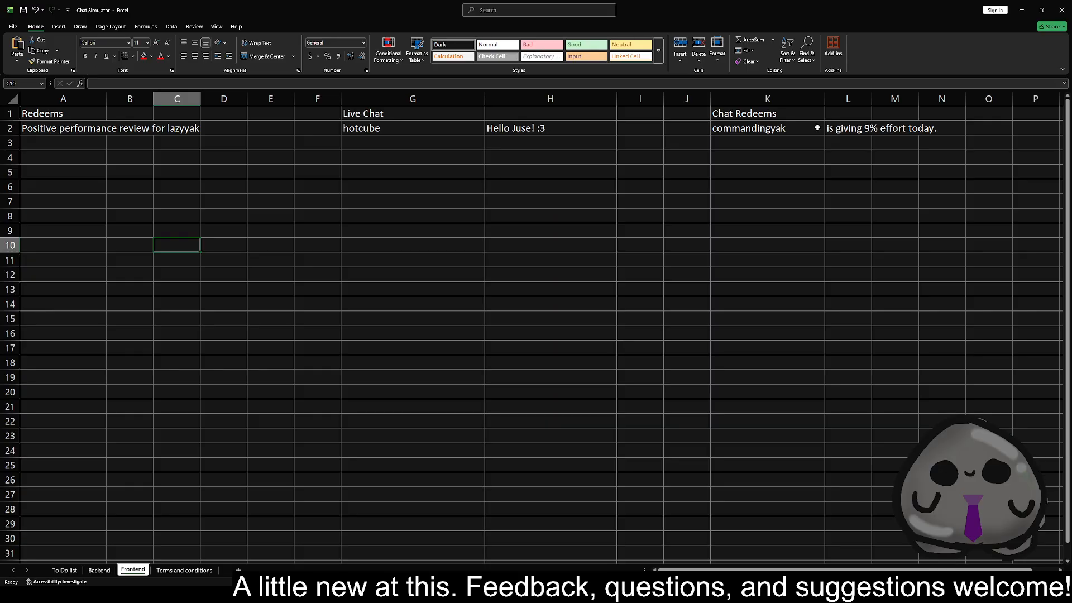
pyautogui.click(390, 129)
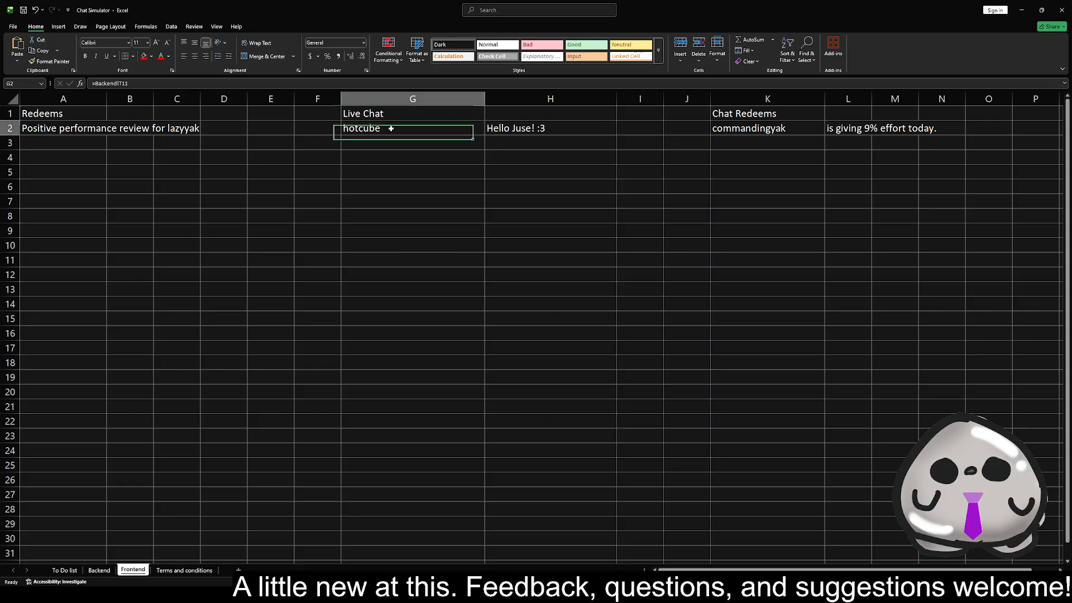
pyautogui.click(553, 134)
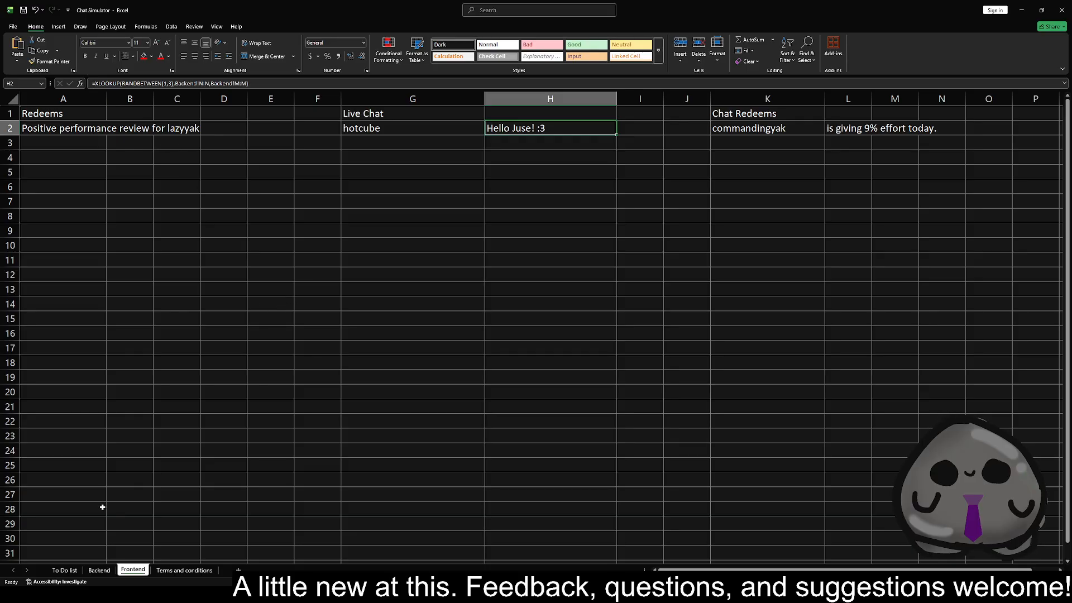
# - Generate another random set on the Frontend sheet and inspect the chat redeem username, chatter and chat message cells
pyautogui.click(307, 313)
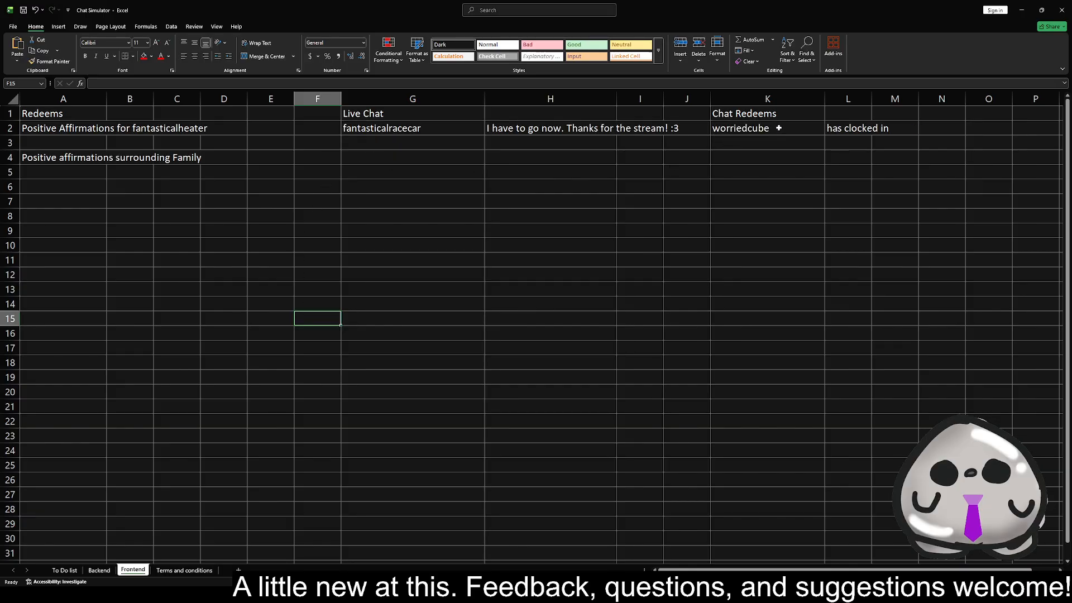
pyautogui.click(799, 128)
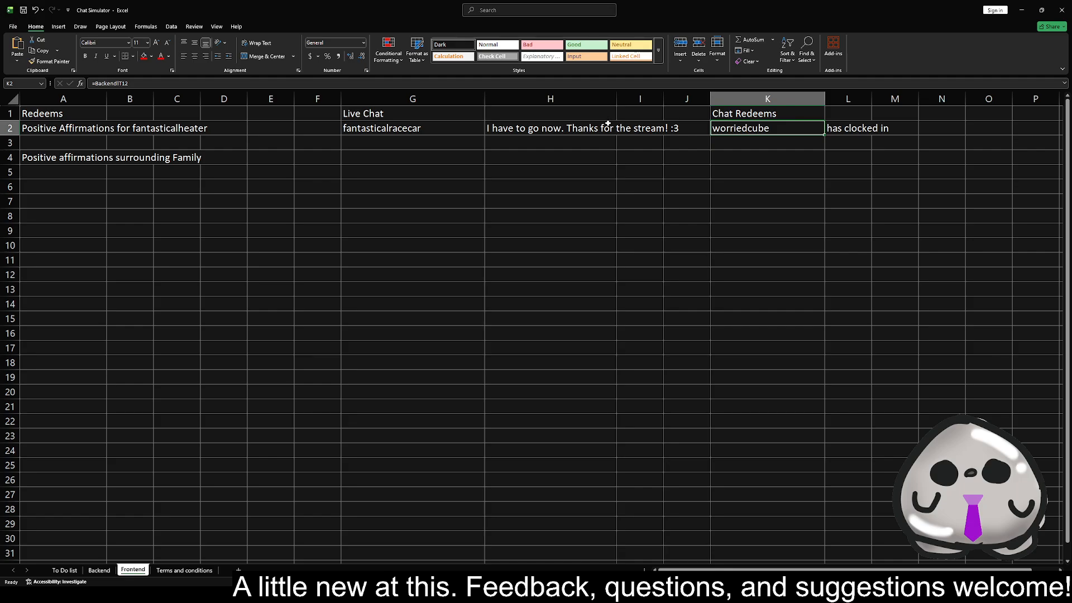
pyautogui.click(437, 128)
pyautogui.click(541, 131)
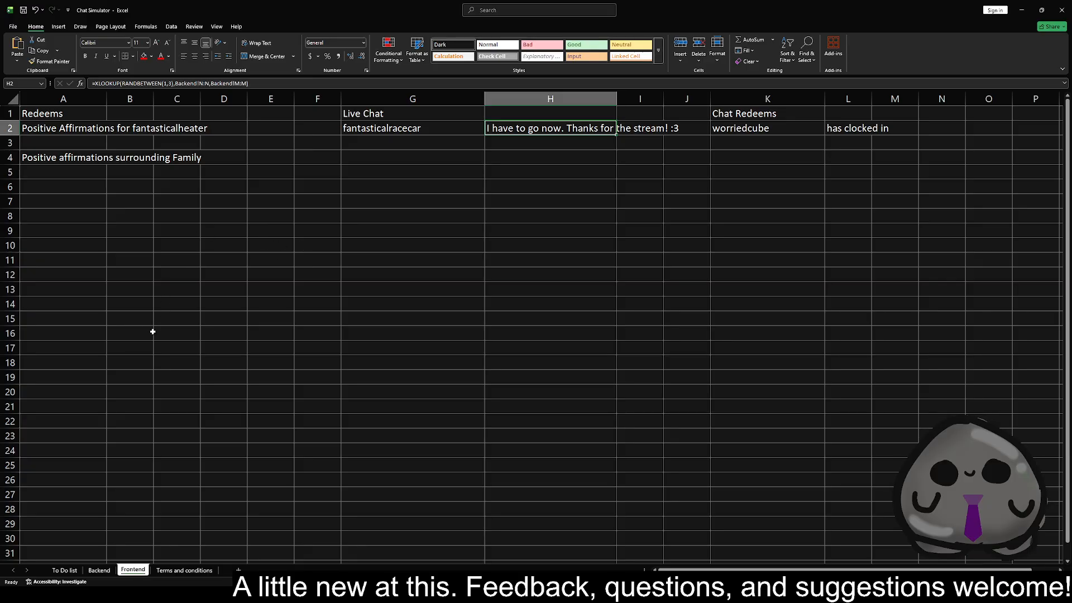
# - Look over the positive affirmation topics on the Backend sheet and compare them with the affirmation line on the Frontend sheet
pyautogui.click(98, 570)
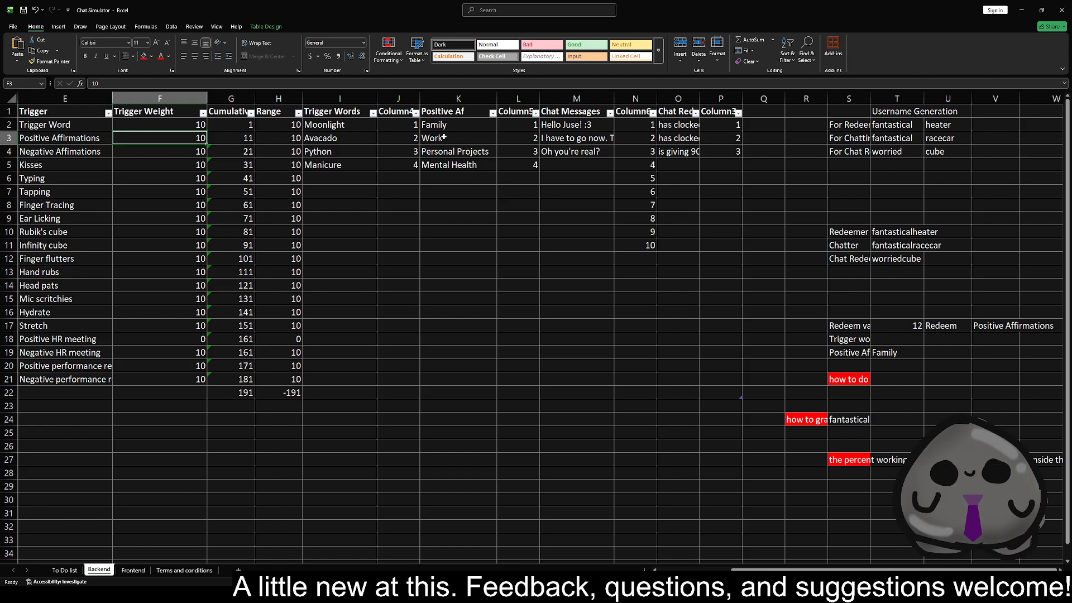
pyautogui.click(133, 570)
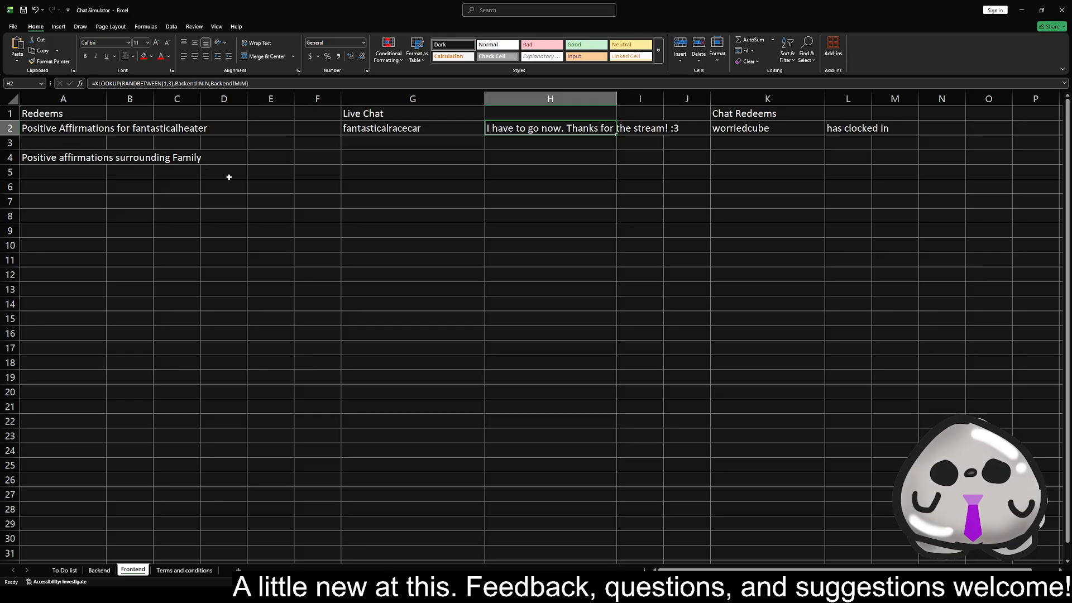
pyautogui.click(363, 229)
pyautogui.click(271, 172)
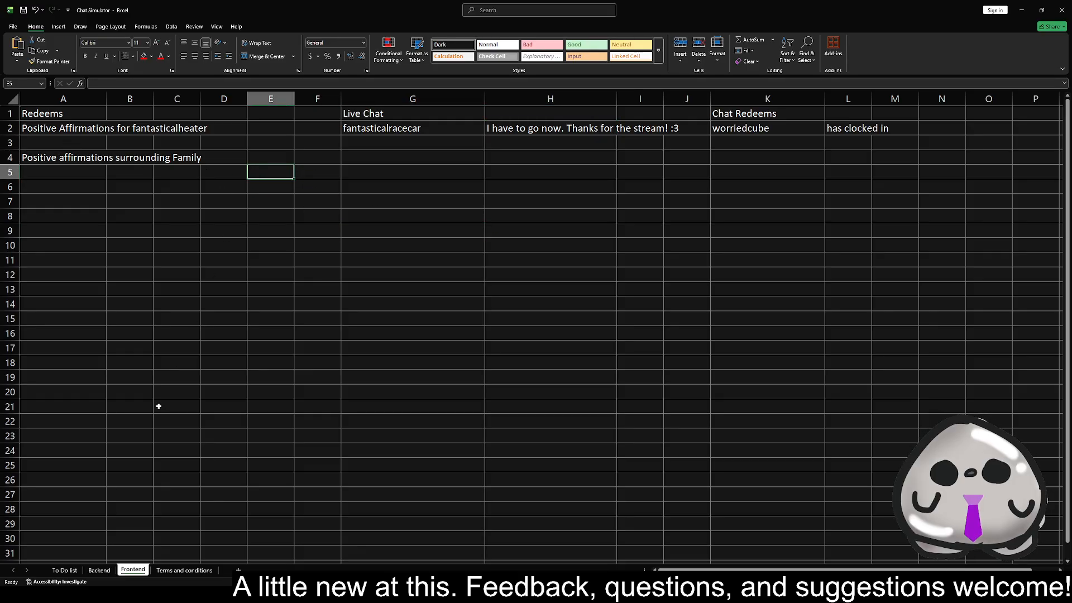
# - Add the task "rehaul positive affirmations" in cell A20 of the To Do list sheet
pyautogui.click(64, 569)
pyautogui.scroll(-2, 72, 521)
pyautogui.click(46, 316)
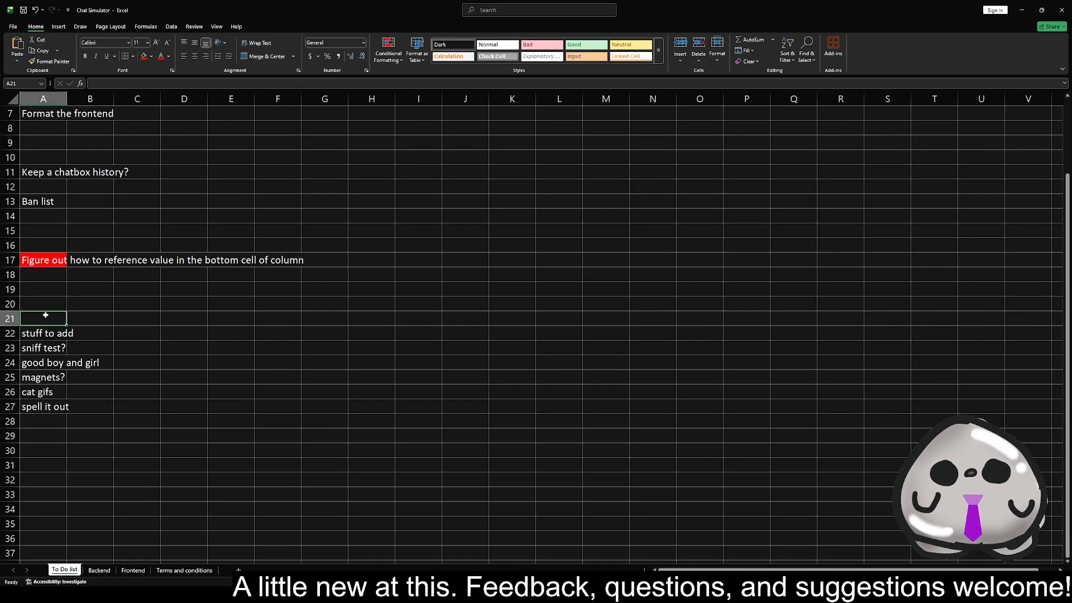
pyautogui.click(48, 301)
pyautogui.write('c')
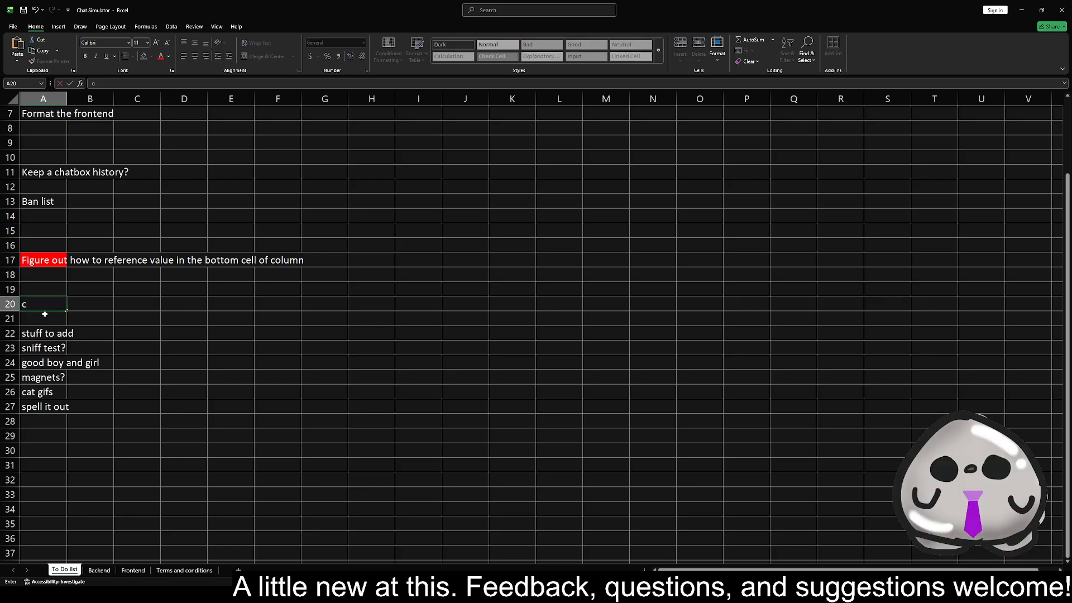
pyautogui.write('hange you')
pyautogui.press('BackSpace')
pyautogui.press('BackSpace')
pyautogui.press('BackSpace')
pyautogui.press('BackSpace')
pyautogui.press('BackSpace')
pyautogui.press('BackSpace')
pyautogui.press('BackSpace')
pyautogui.press('BackSpace')
pyautogui.press('BackSpace')
pyautogui.press('BackSpace')
pyautogui.write('rehaul positive affir')
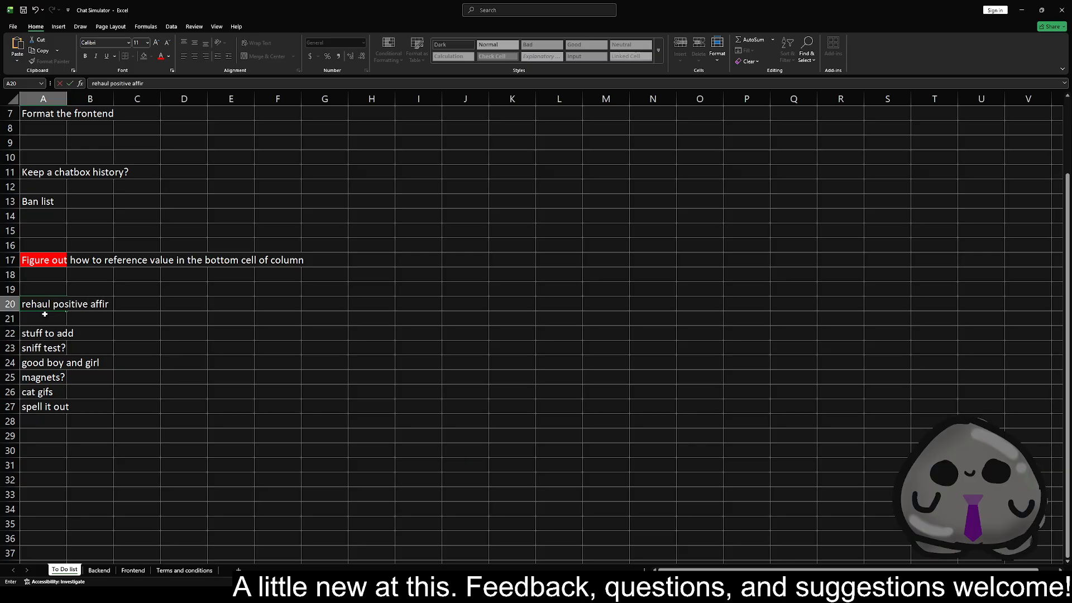
pyautogui.write('mations.')
pyautogui.press('BackSpace')
pyautogui.press('Return')
pyautogui.moveTo(45, 314); pyautogui.dragTo(90, 377)
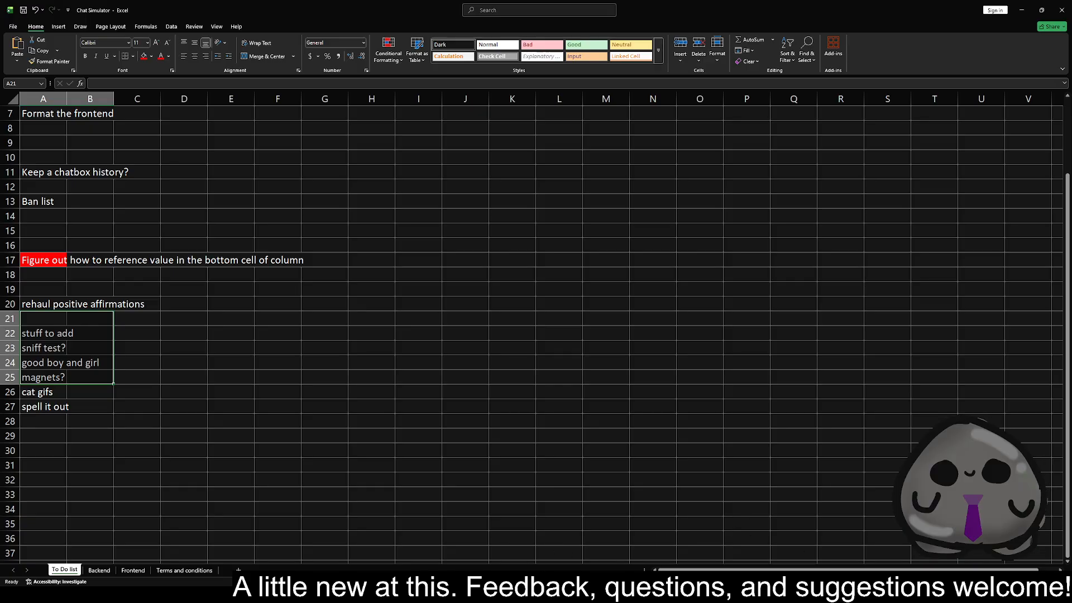
# - Check the chat redeem and live chat username cells on the Frontend sheet and recalculate its random entries
pyautogui.click(133, 570)
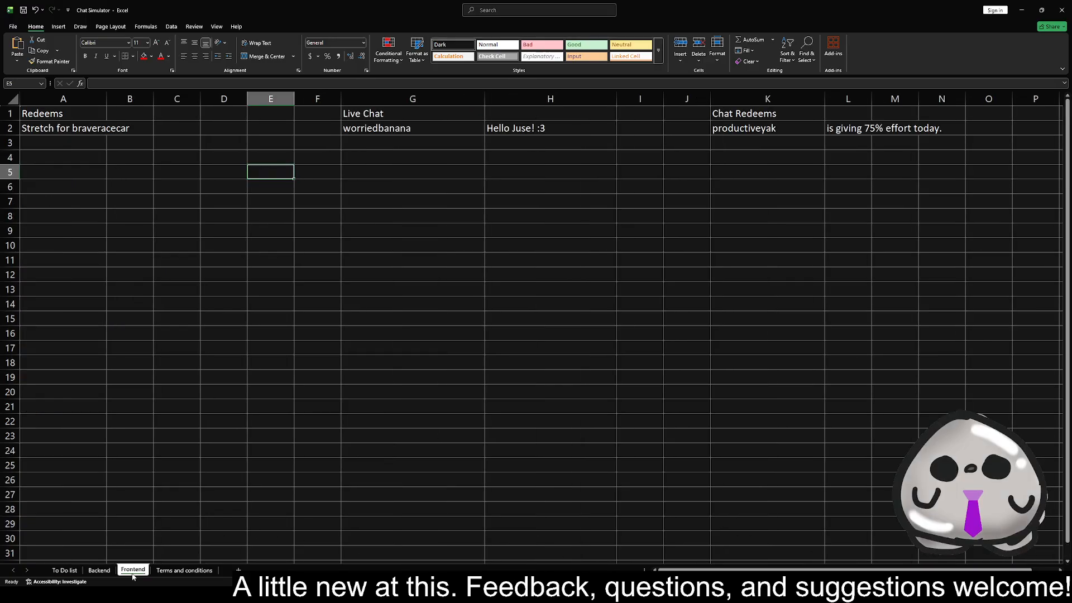
pyautogui.click(162, 182)
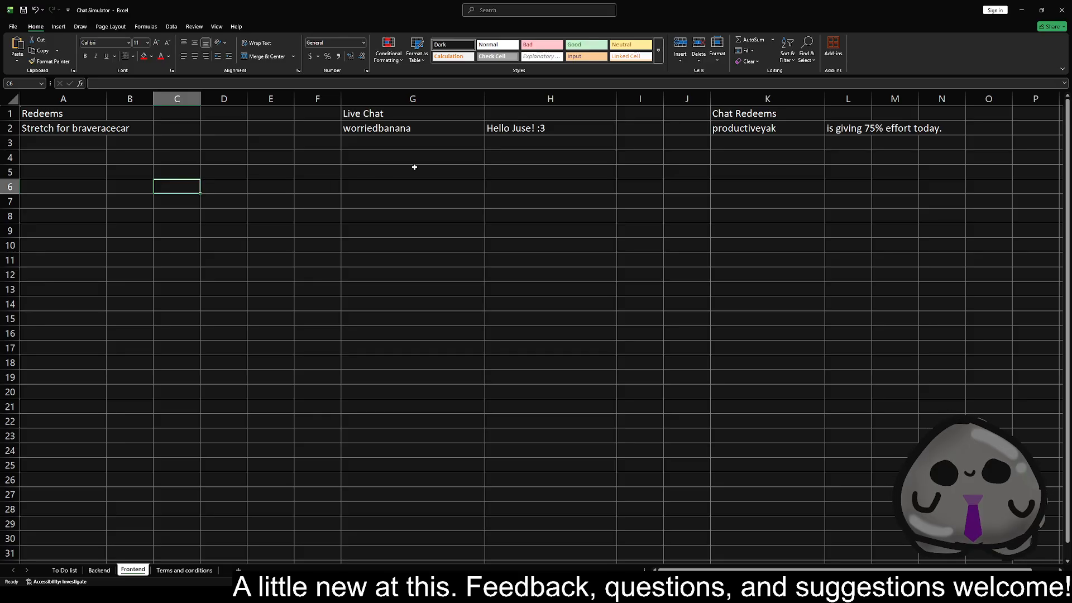
pyautogui.click(793, 134)
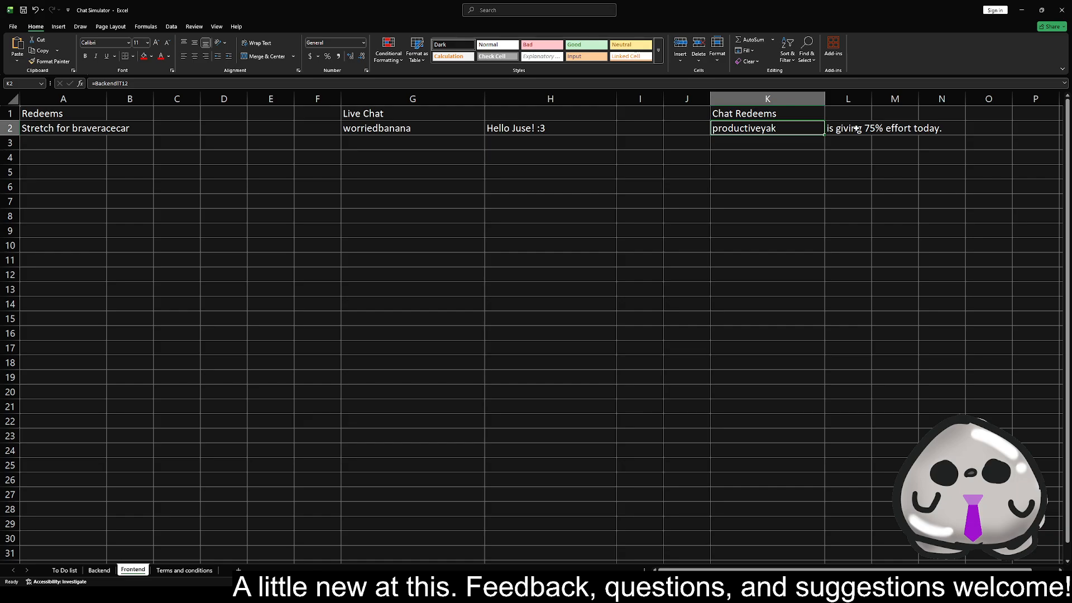
pyautogui.click(420, 127)
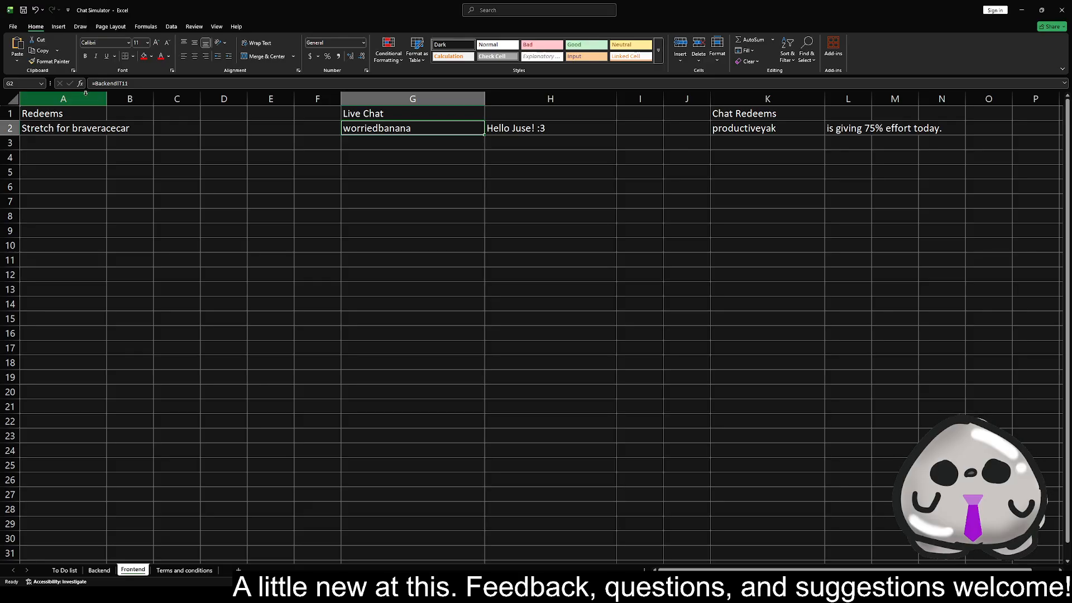
pyautogui.click(492, 229)
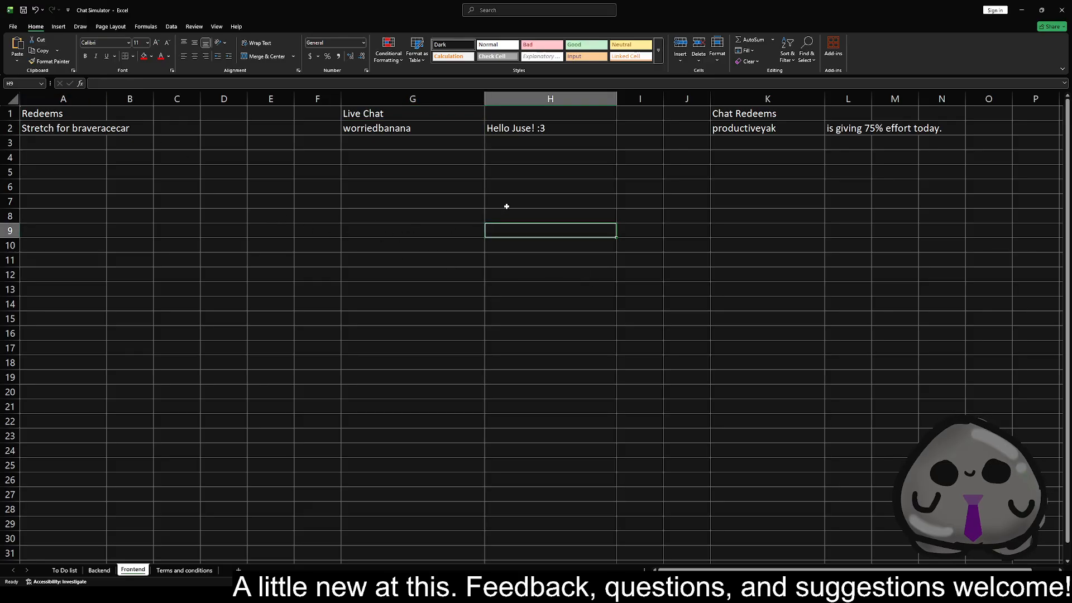
pyautogui.press('F9')
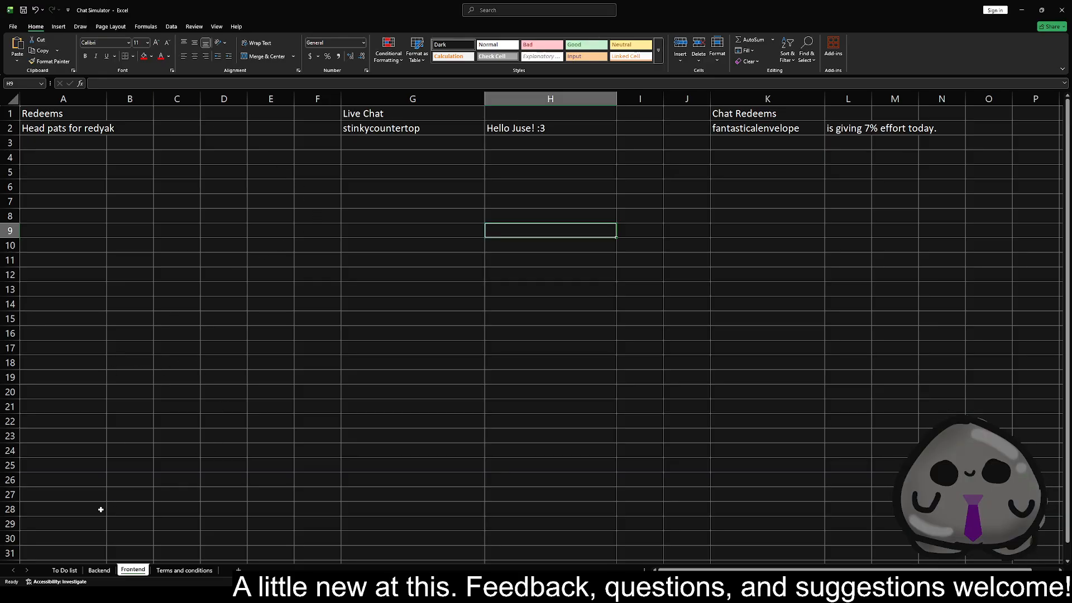
# - Check the task notes on the To Do list sheet and open the Backend sheet
pyautogui.click(76, 570)
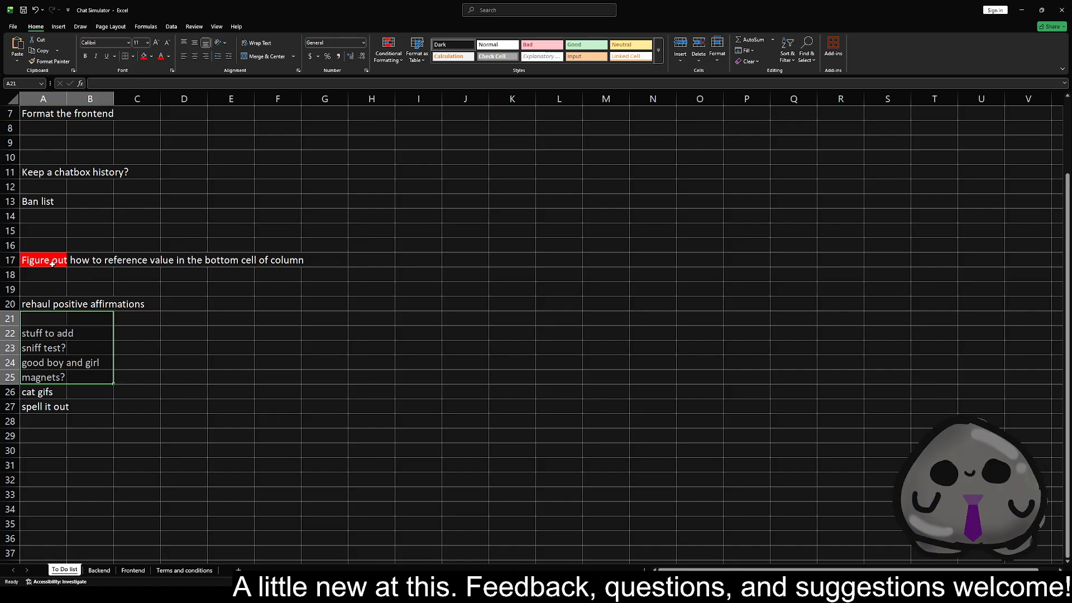
pyautogui.click(99, 571)
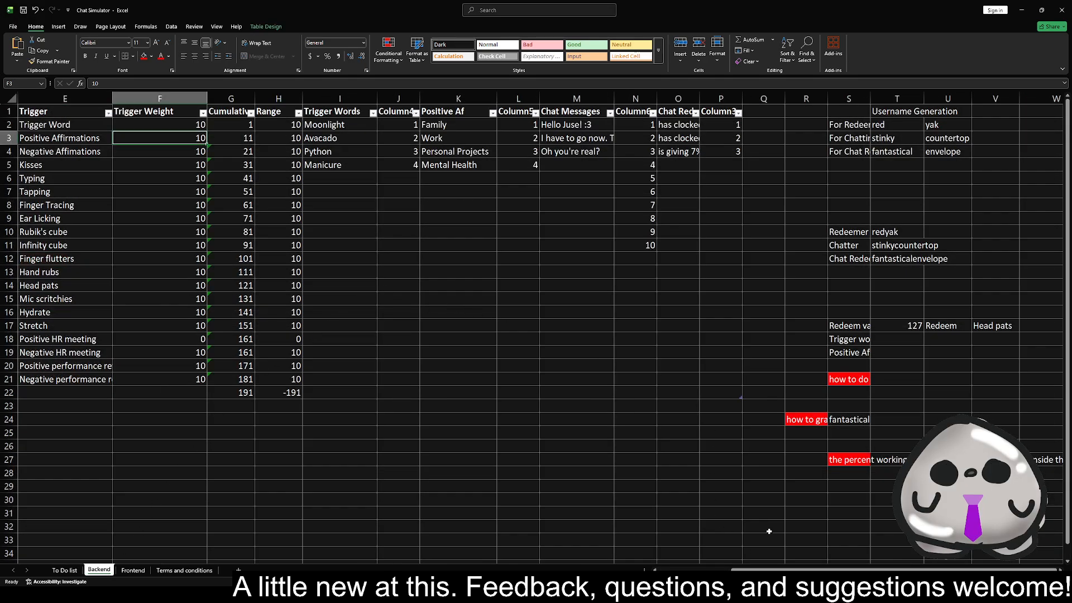
# - Read the red notes on number-free randomizing and grabbing bottom cells, comparing them with the list number columns and the example formula
pyautogui.click(849, 379)
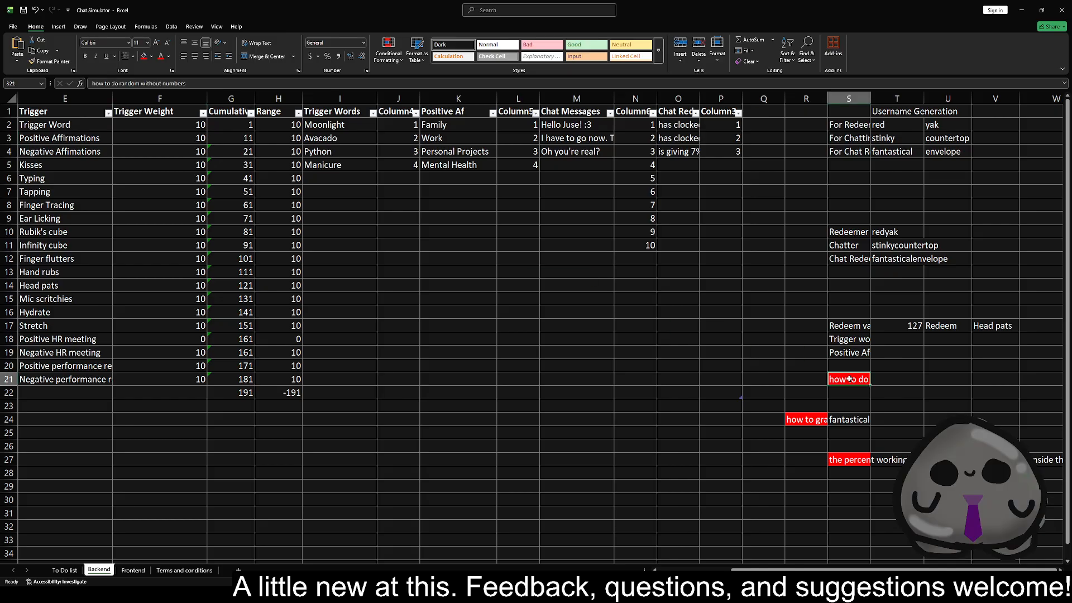
pyautogui.moveTo(398, 124); pyautogui.dragTo(398, 165)
pyautogui.moveTo(525, 126); pyautogui.dragTo(525, 165)
pyautogui.moveTo(640, 125)
pyautogui.mouseDown()
pyautogui.moveTo(639, 241)
pyautogui.moveTo(642, 125)
pyautogui.mouseUp()
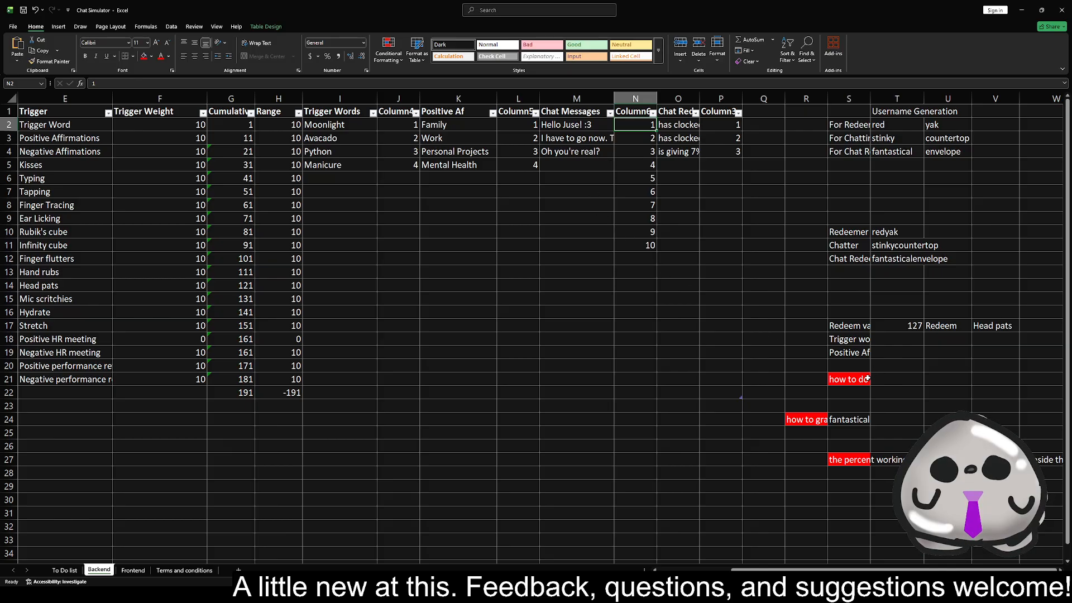
pyautogui.click(849, 380)
pyautogui.click(806, 420)
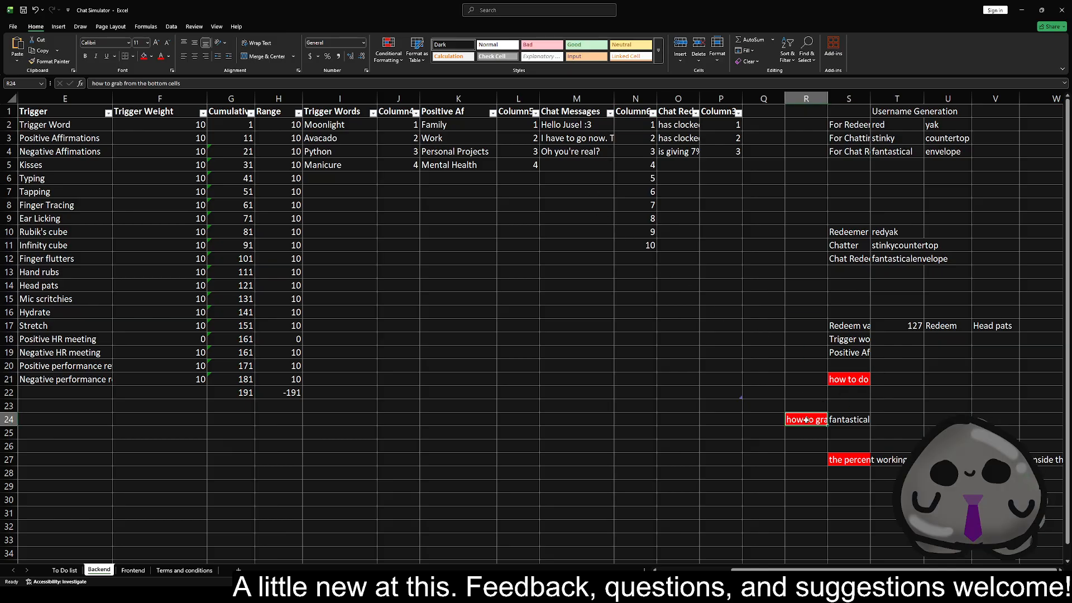
pyautogui.click(842, 419)
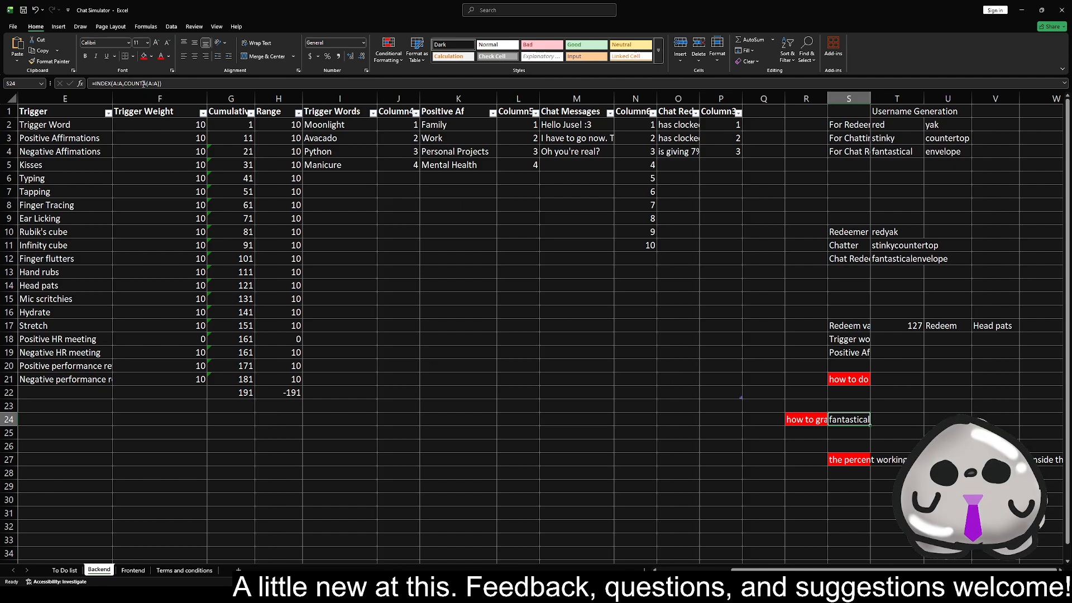
# - Compare the note on putting trigger words inside the redeem message with the trigger word list and the percent-effort chat redeem formula
pyautogui.click(847, 458)
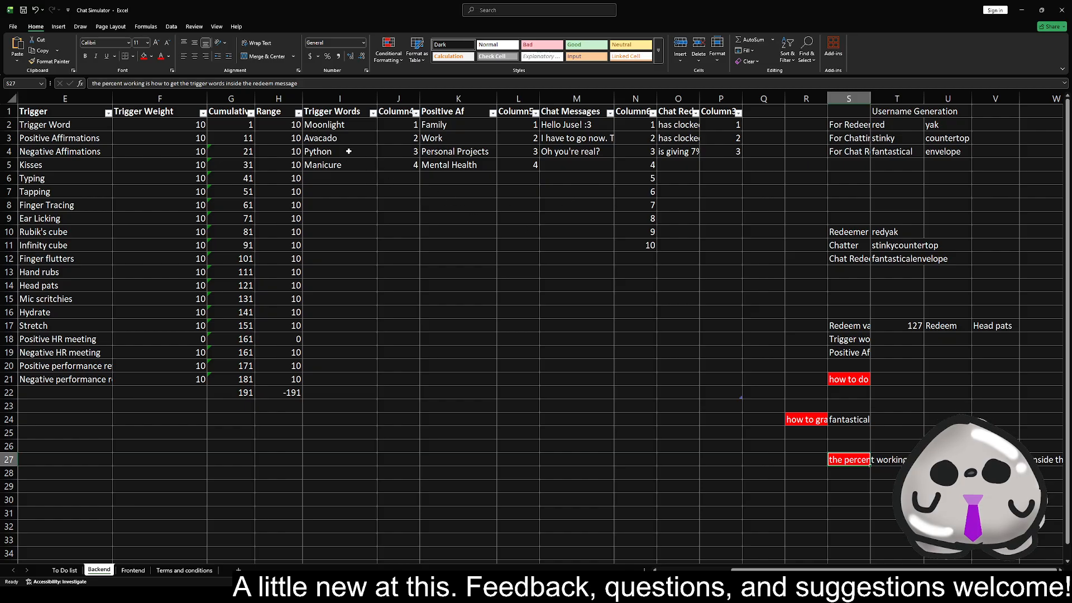
pyautogui.moveTo(342, 125); pyautogui.dragTo(341, 166)
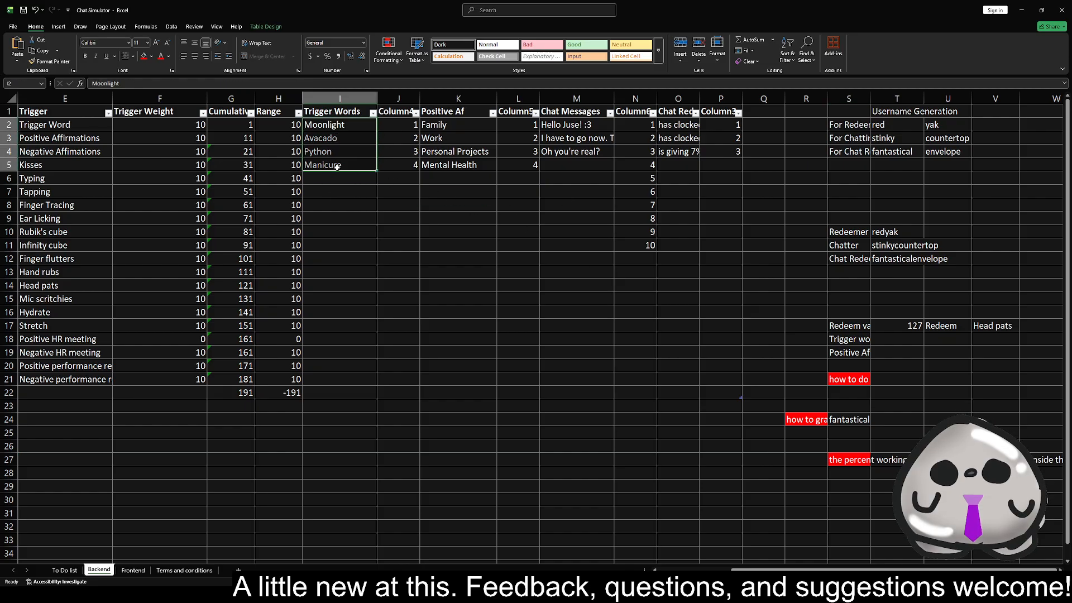
pyautogui.click(55, 127)
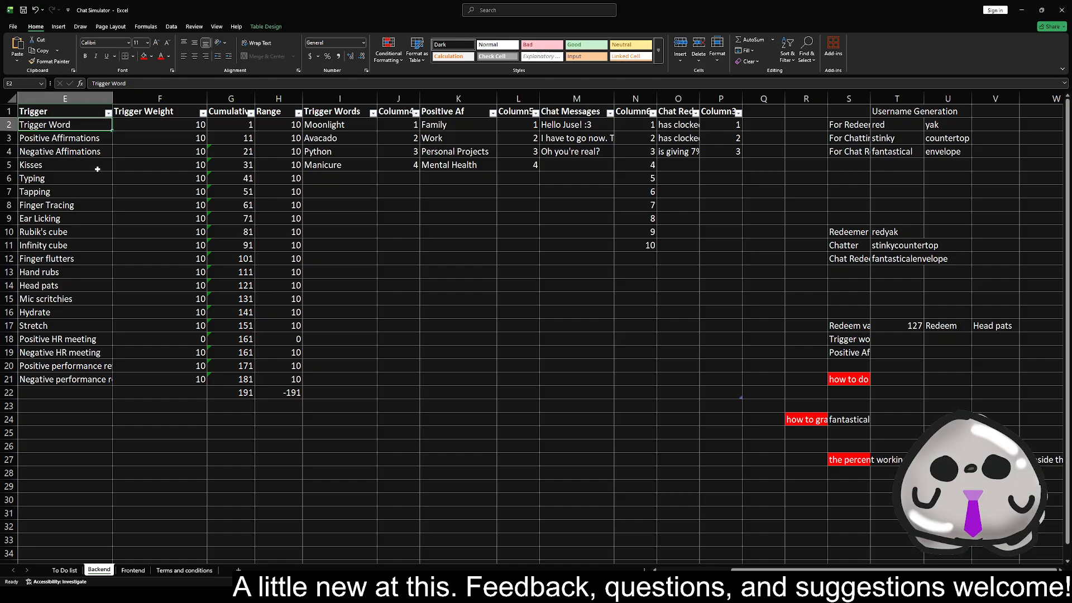
pyautogui.click(676, 152)
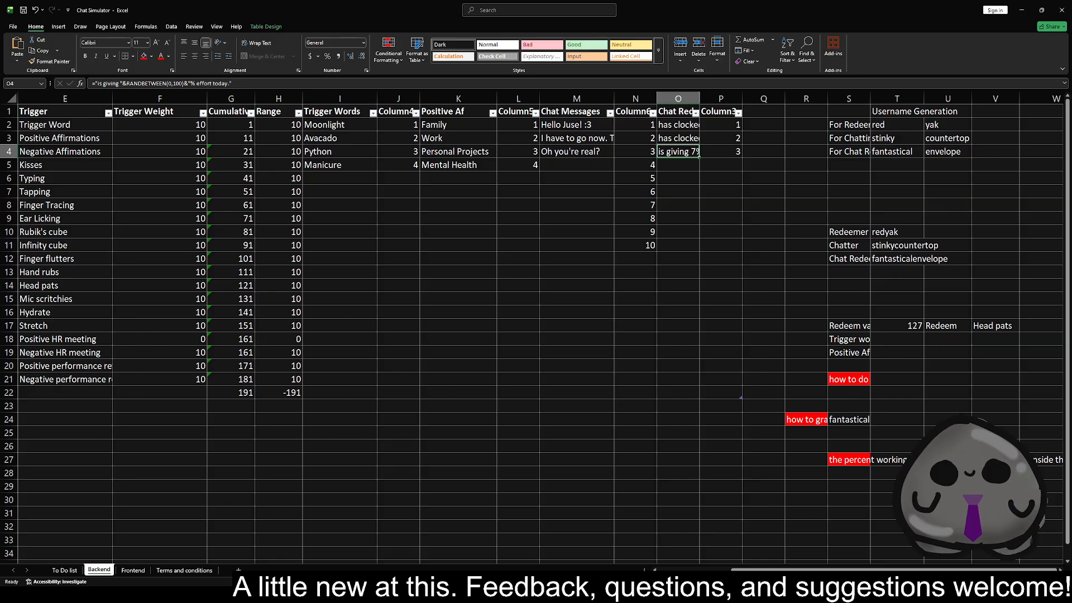
# - Review the Column2 numbering beside Name B and the Trigger Weight and cumulative values on the Backend sheet
pyautogui.click(674, 568)
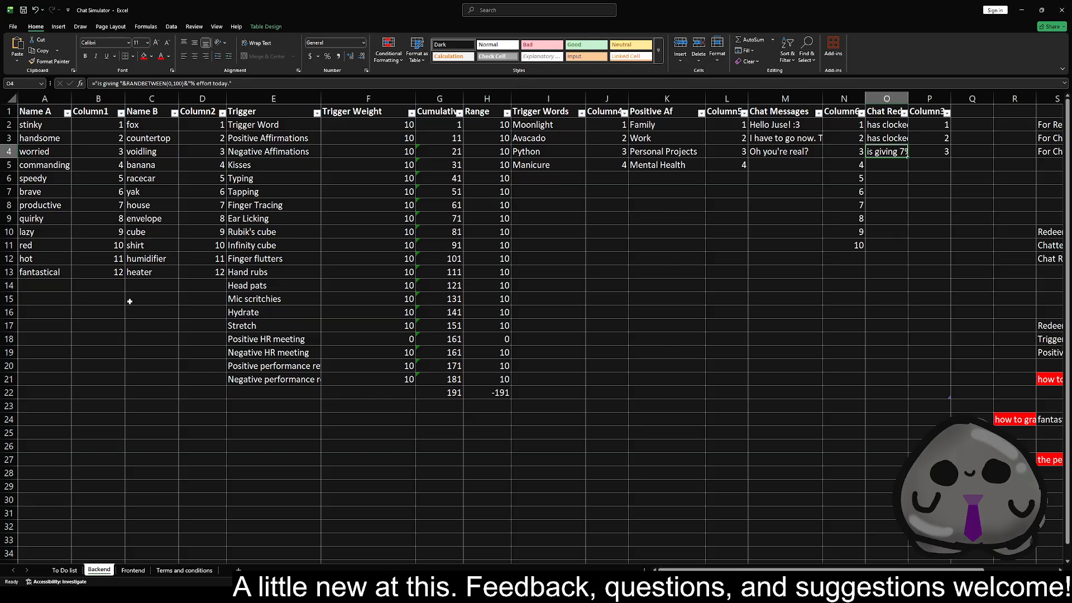
pyautogui.click(208, 112)
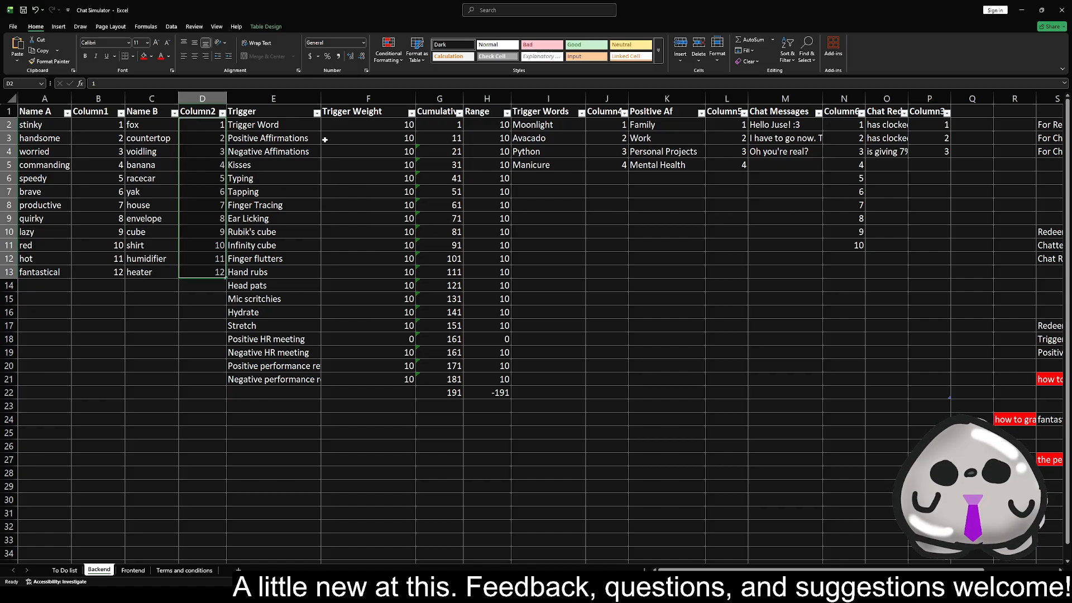
pyautogui.moveTo(358, 126); pyautogui.dragTo(439, 379)
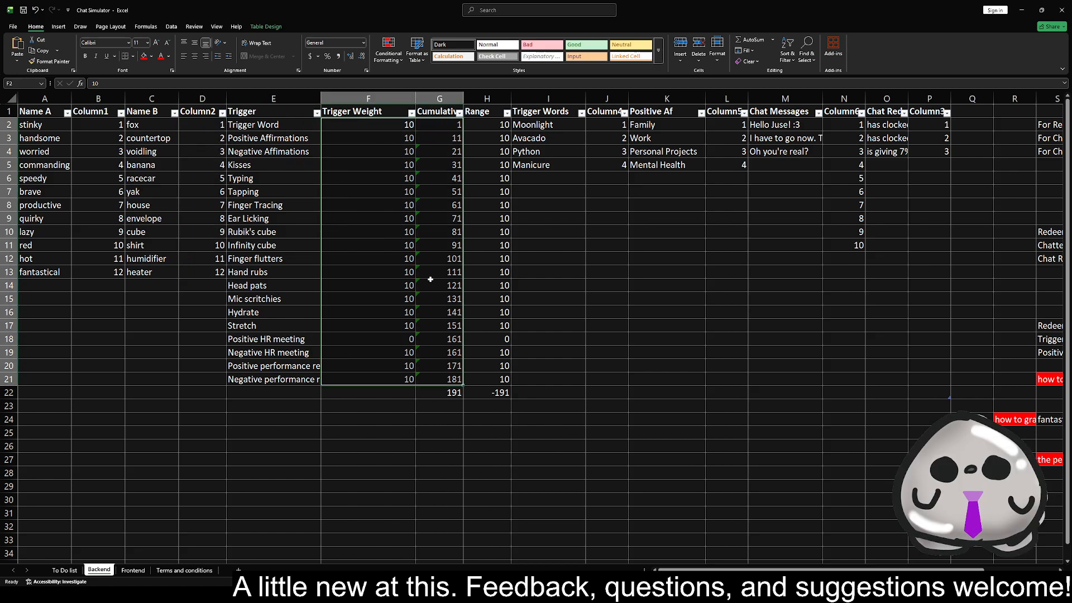
# - Check the cumulative weight formula in cell G10 and delete the Range column from the Backend sheet
pyautogui.click(491, 98)
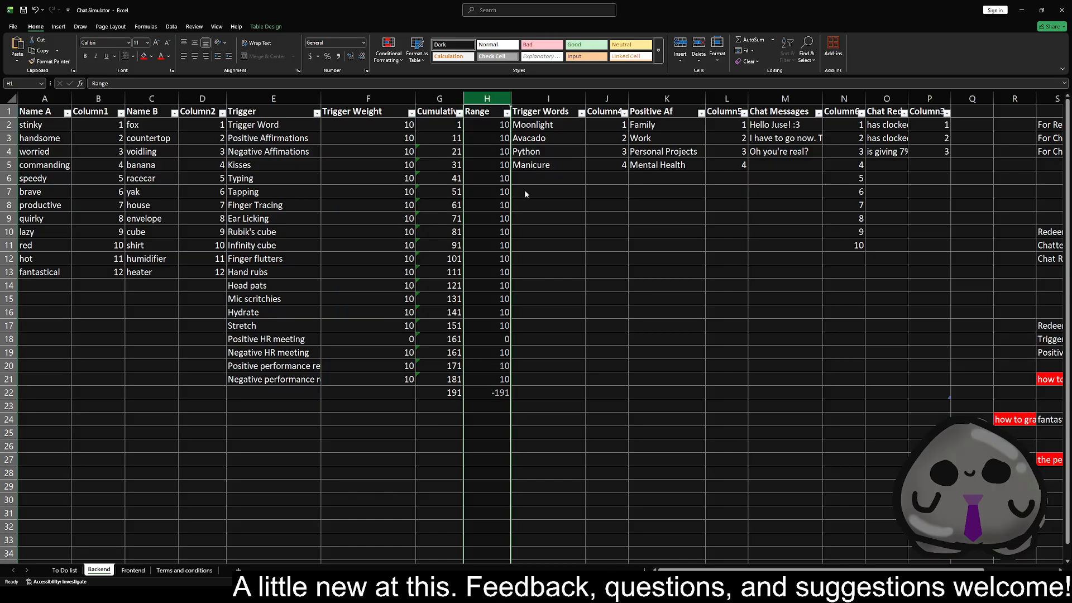
pyautogui.moveTo(449, 125); pyautogui.dragTo(453, 307)
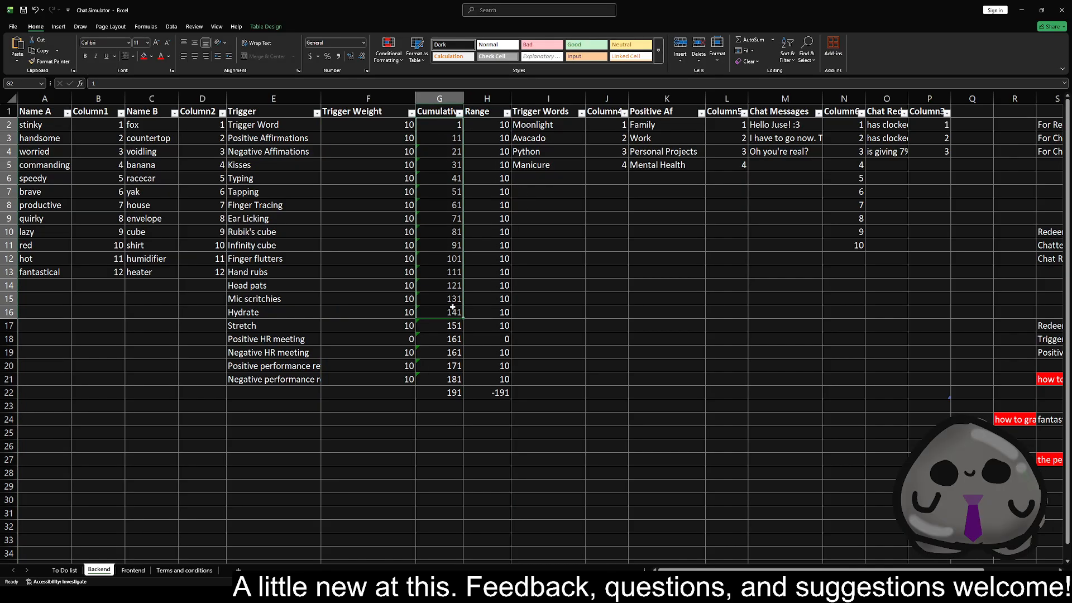
pyautogui.click(452, 232)
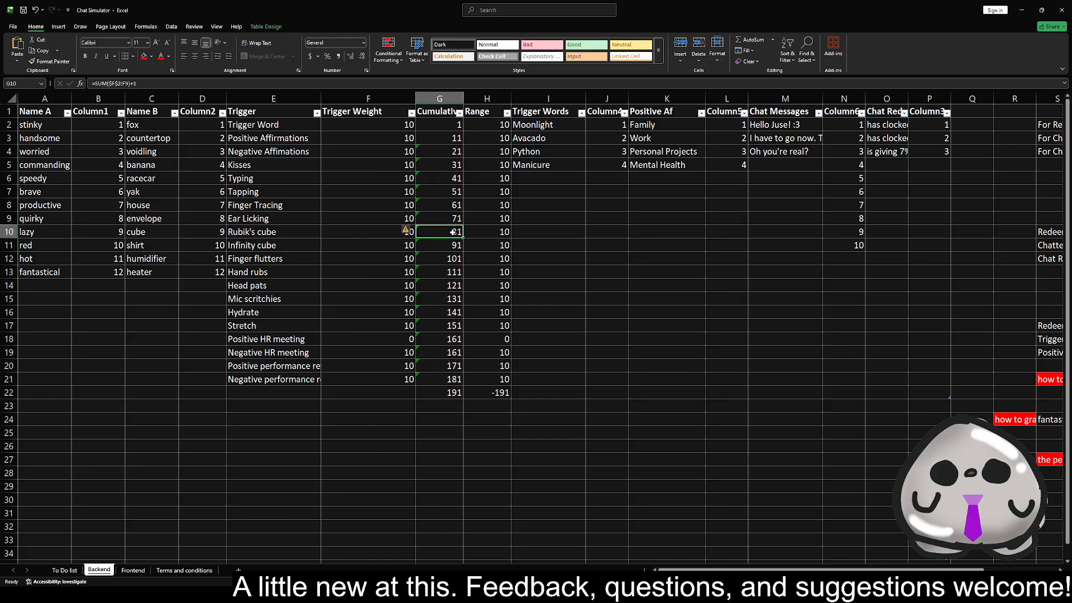
pyautogui.click(488, 99)
pyautogui.hotkey('ctrl', '-')
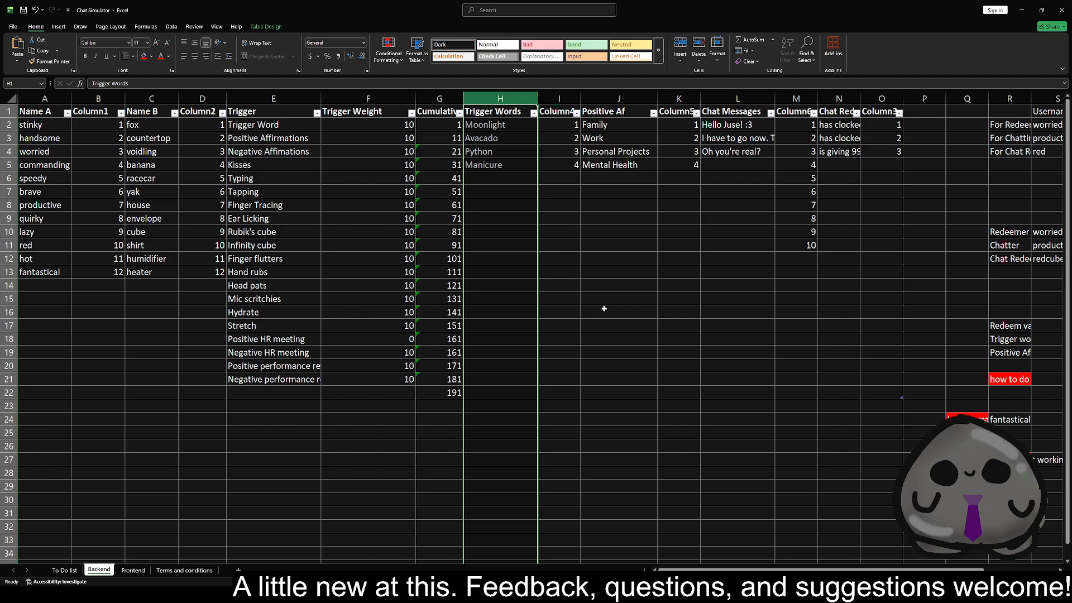
# - Examine the notes on random selection and bottom cells together with their example formulas in S21 and R24
pyautogui.click(352, 182)
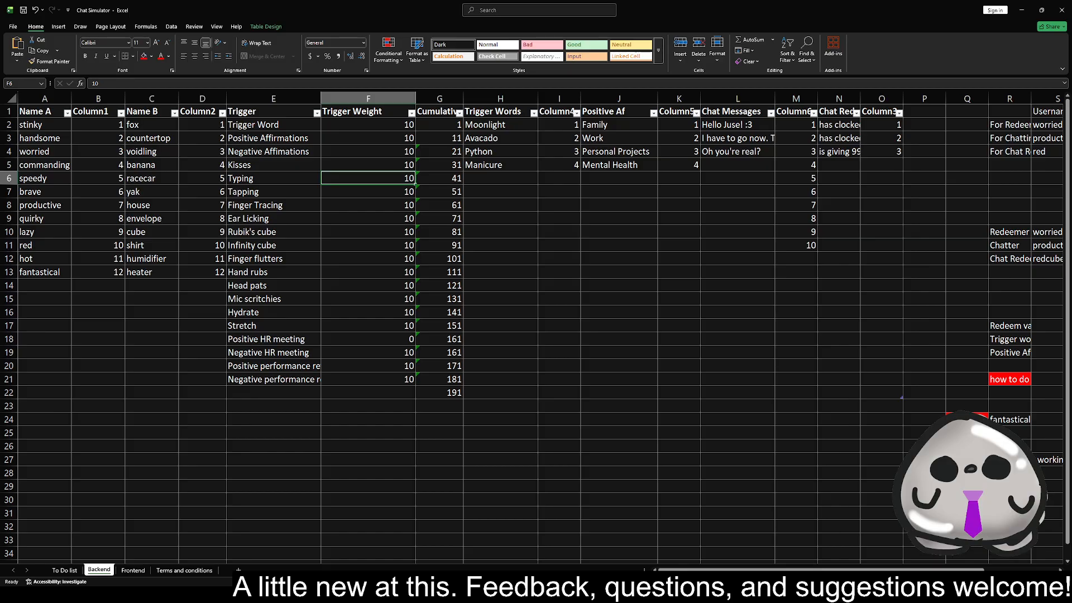
pyautogui.click(1007, 379)
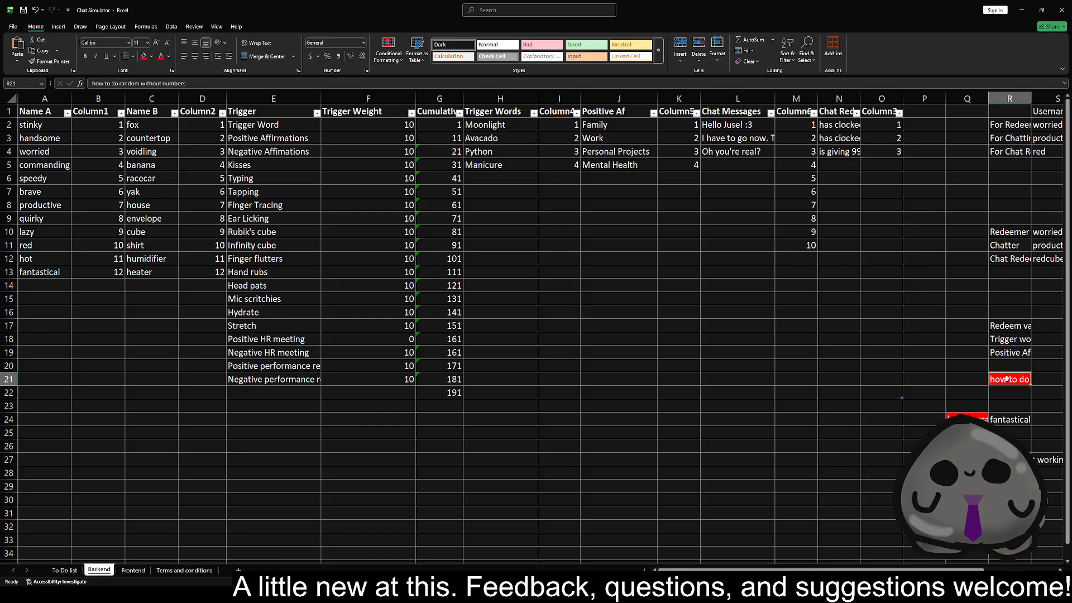
pyautogui.press('Right')
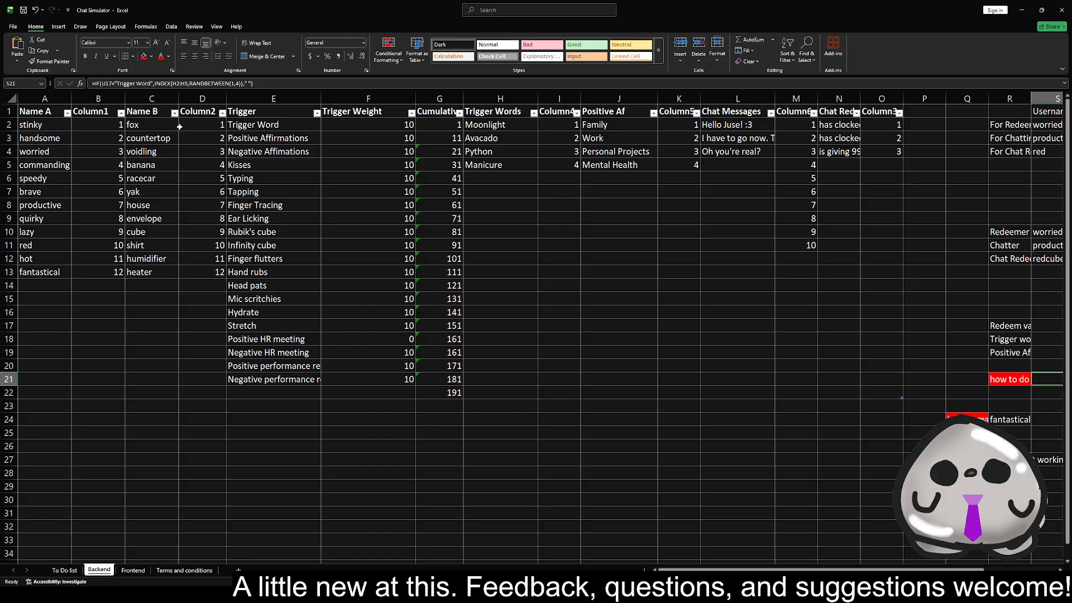
pyautogui.click(1014, 381)
pyautogui.click(1010, 460)
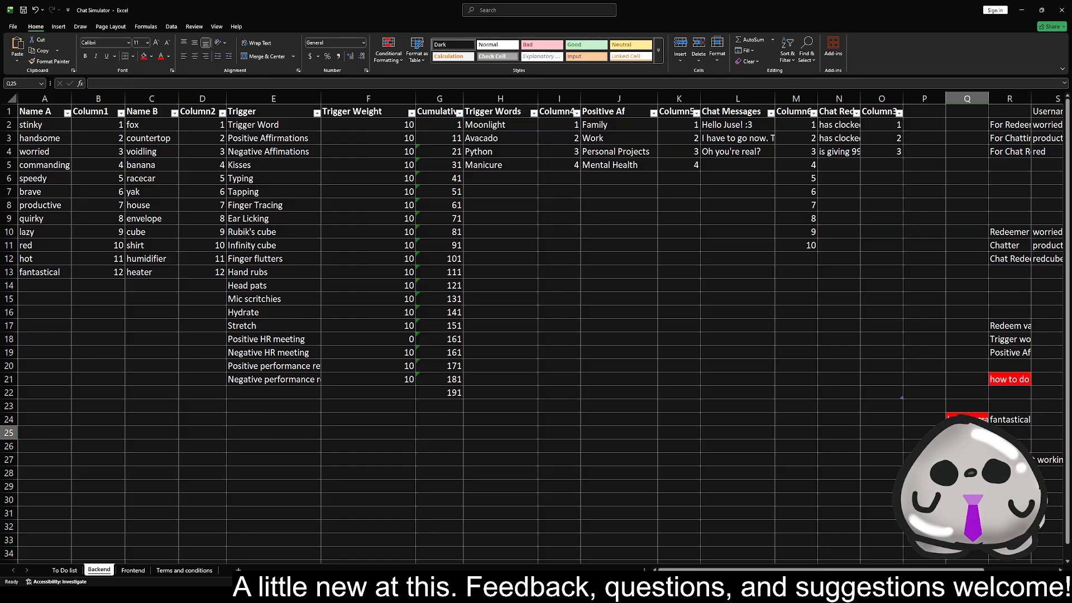
pyautogui.click(1010, 421)
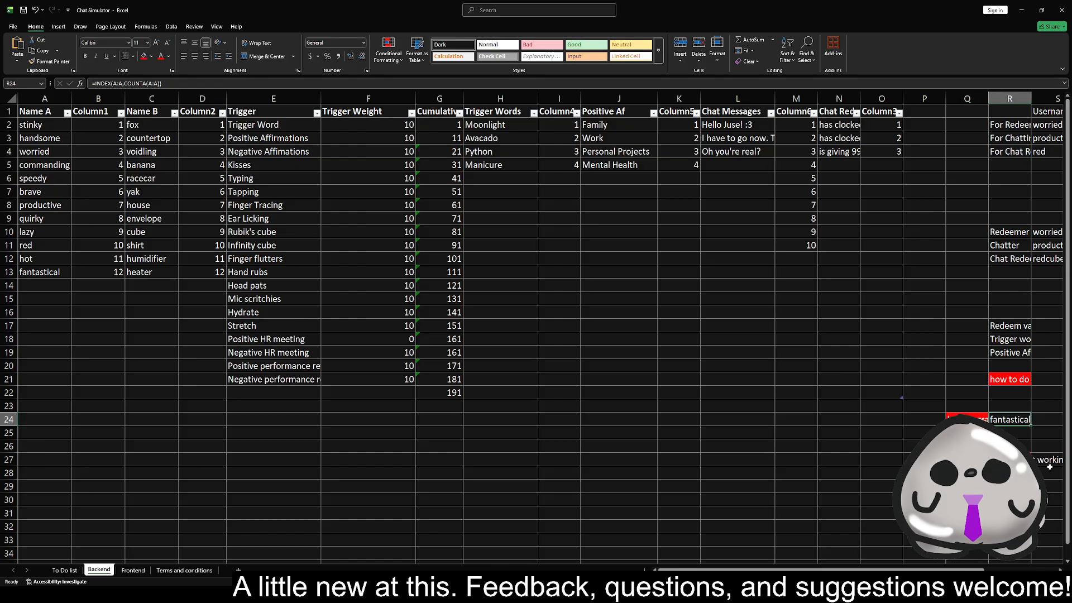
pyautogui.press('Up')
pyautogui.press('Up')
pyautogui.press('Up')
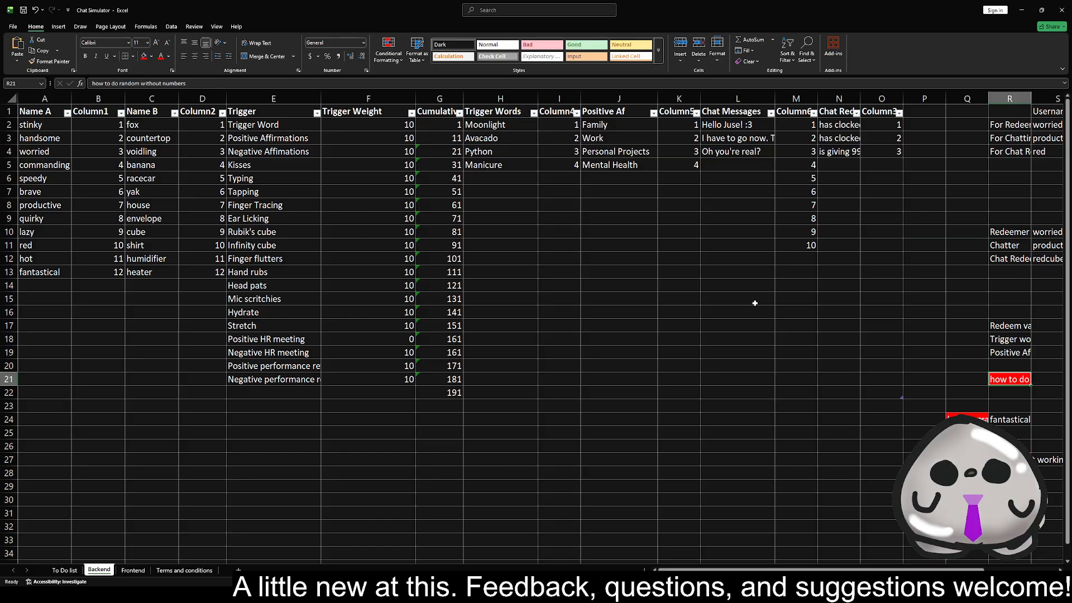
# - Inspect the INDEX and RANDBETWEEN part of the trigger word formula in cell S21 without changing it
pyautogui.press('Right')
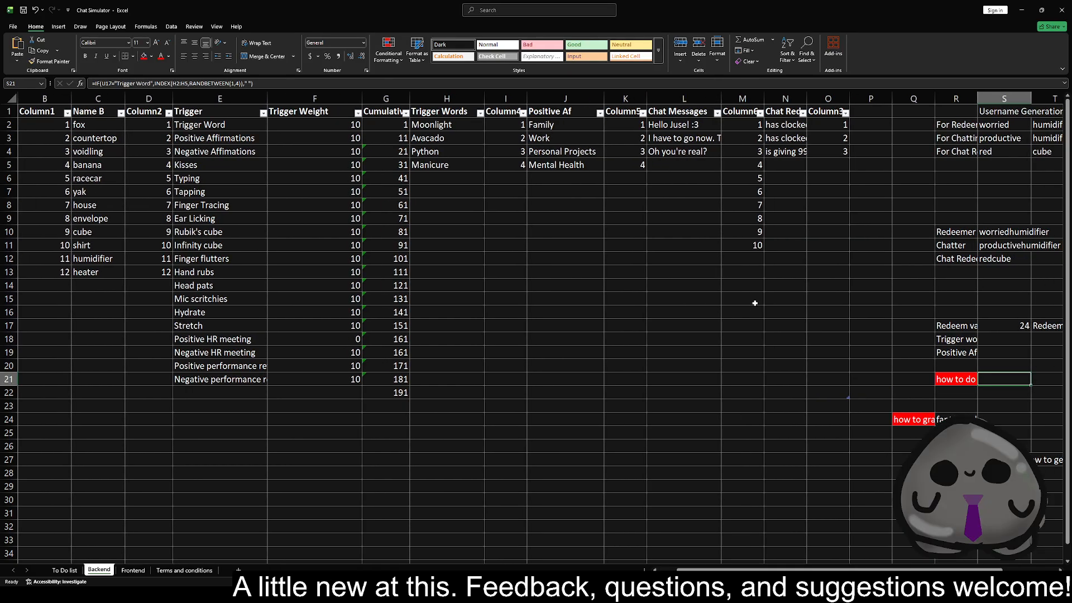
pyautogui.moveTo(154, 83)
pyautogui.mouseDown()
pyautogui.moveTo(186, 82)
pyautogui.moveTo(162, 79)
pyautogui.mouseUp()
pyautogui.click(157, 82)
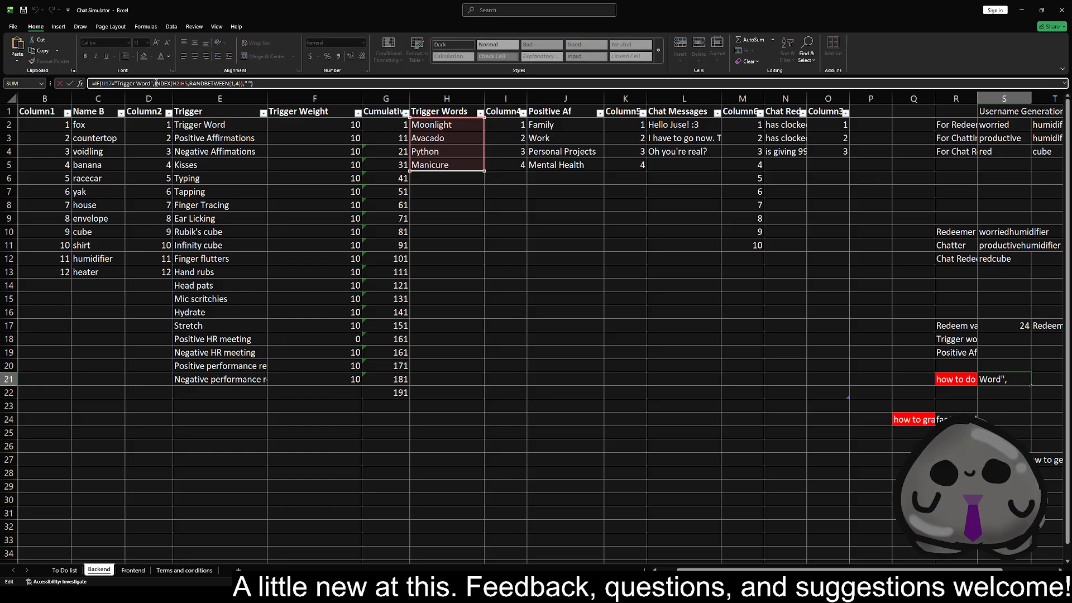
pyautogui.moveTo(155, 83)
pyautogui.mouseDown()
pyautogui.moveTo(256, 81)
pyautogui.moveTo(156, 78)
pyautogui.mouseUp()
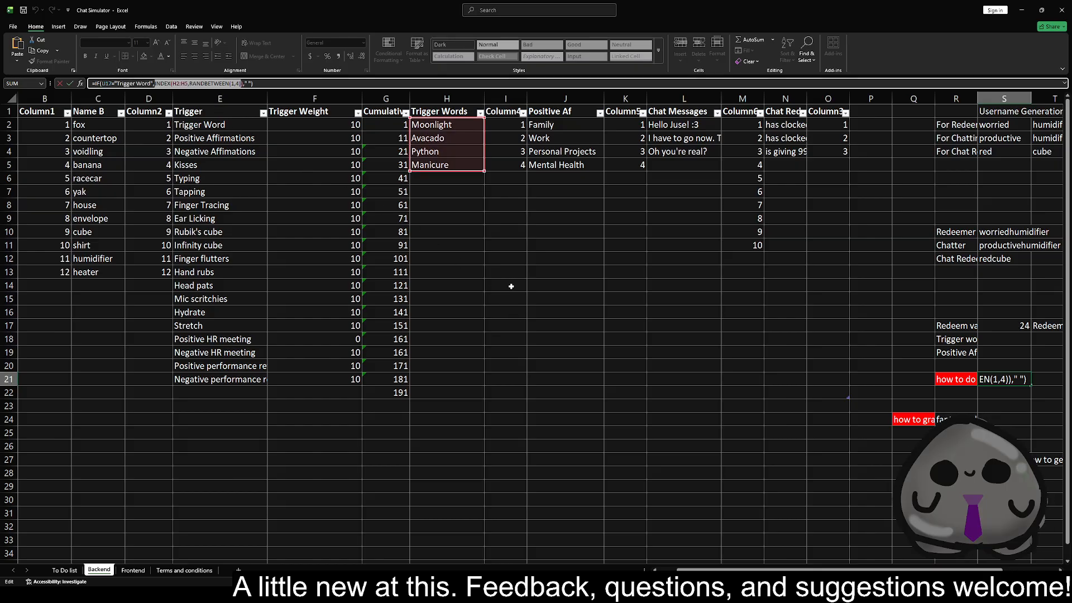
pyautogui.press('Escape')
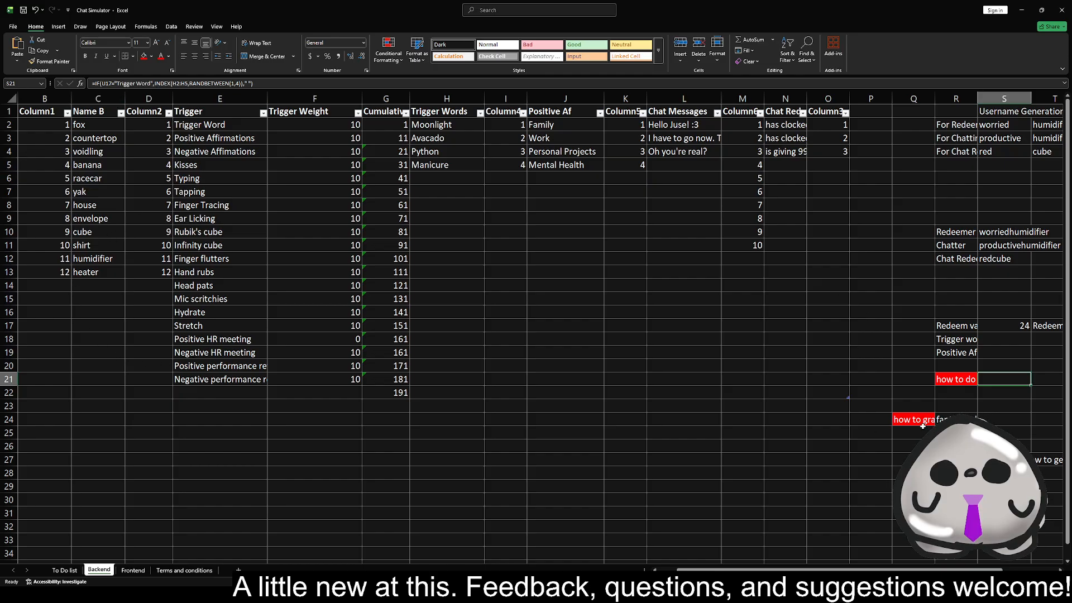
pyautogui.moveTo(823, 567); pyautogui.dragTo(878, 567)
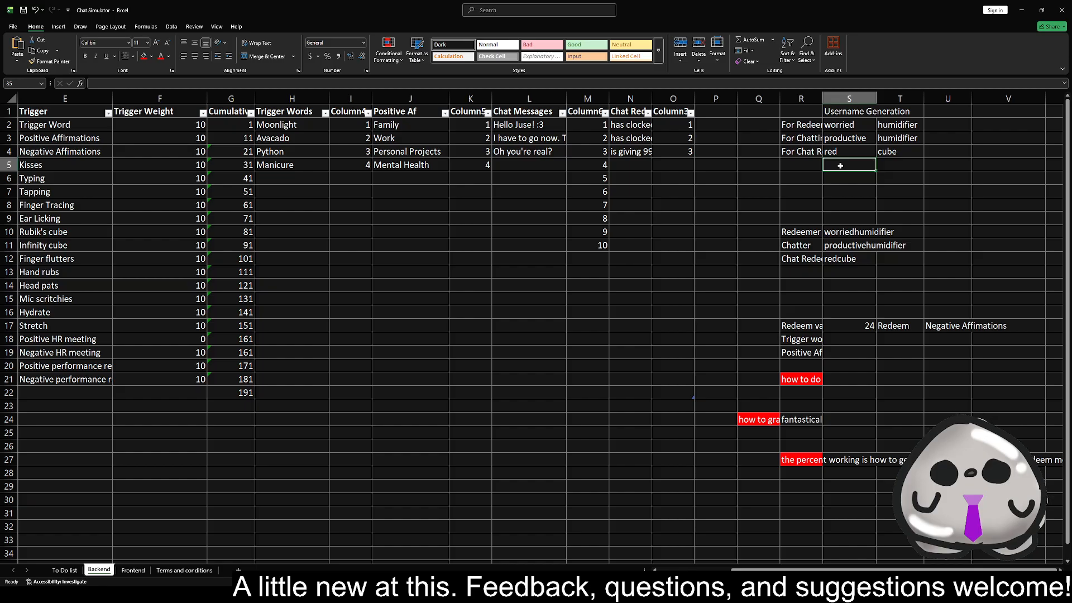
pyautogui.write('=')
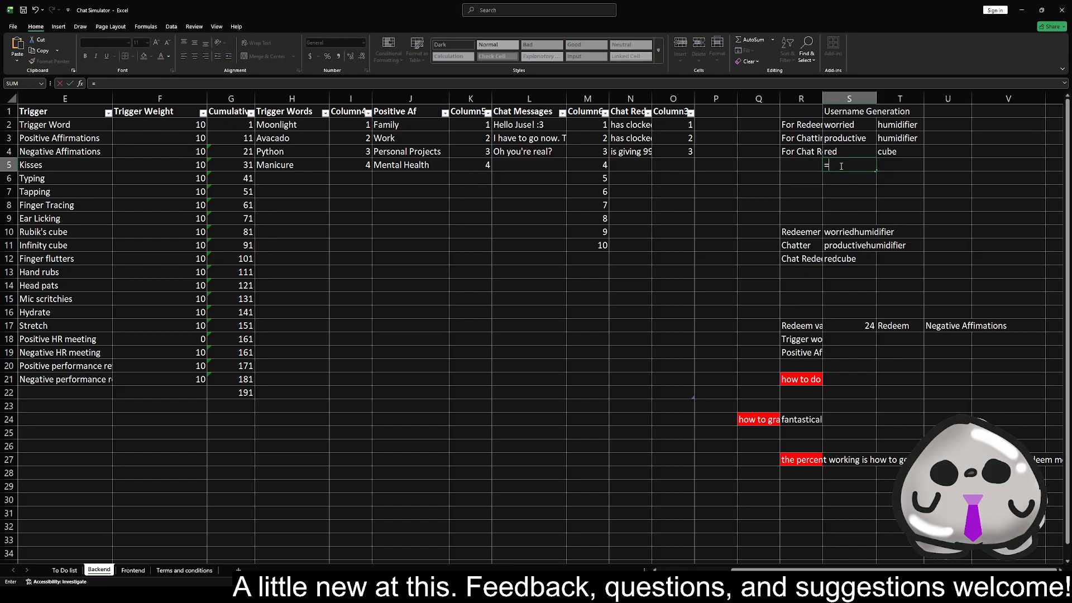
pyautogui.write('index')
pyautogui.press('Tab')
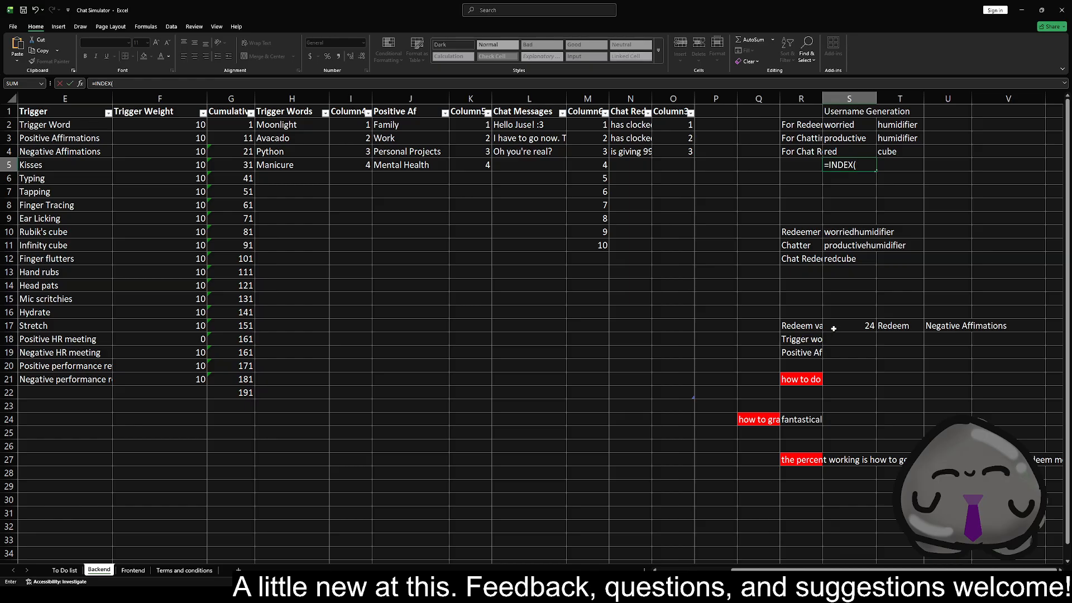
pyautogui.click(834, 383)
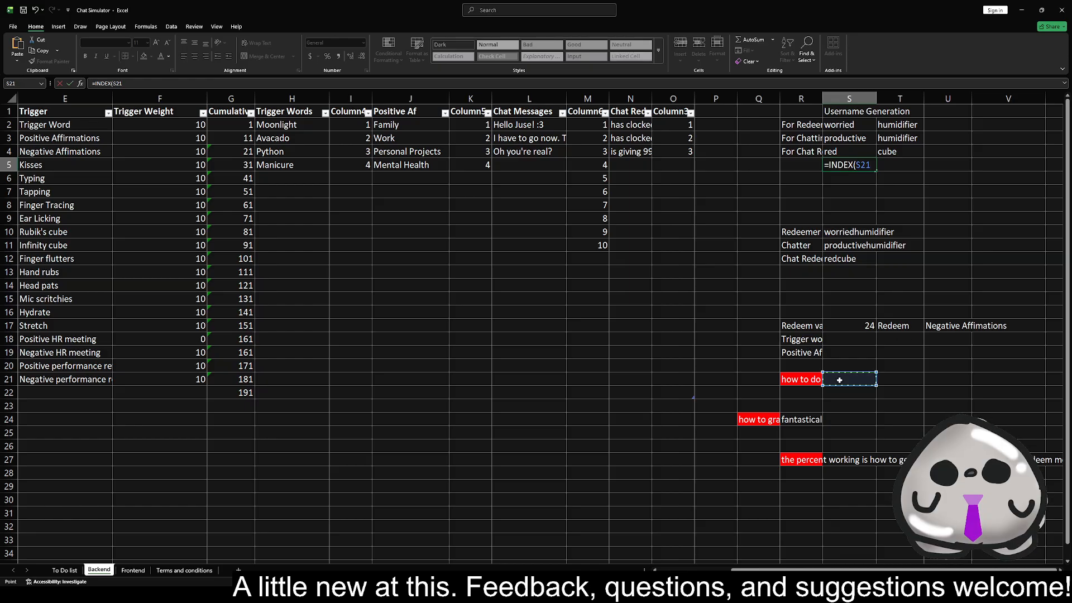
pyautogui.press('Escape')
# - Review the full trigger word IF formula in cell S21 and the cells it references
pyautogui.click(850, 379)
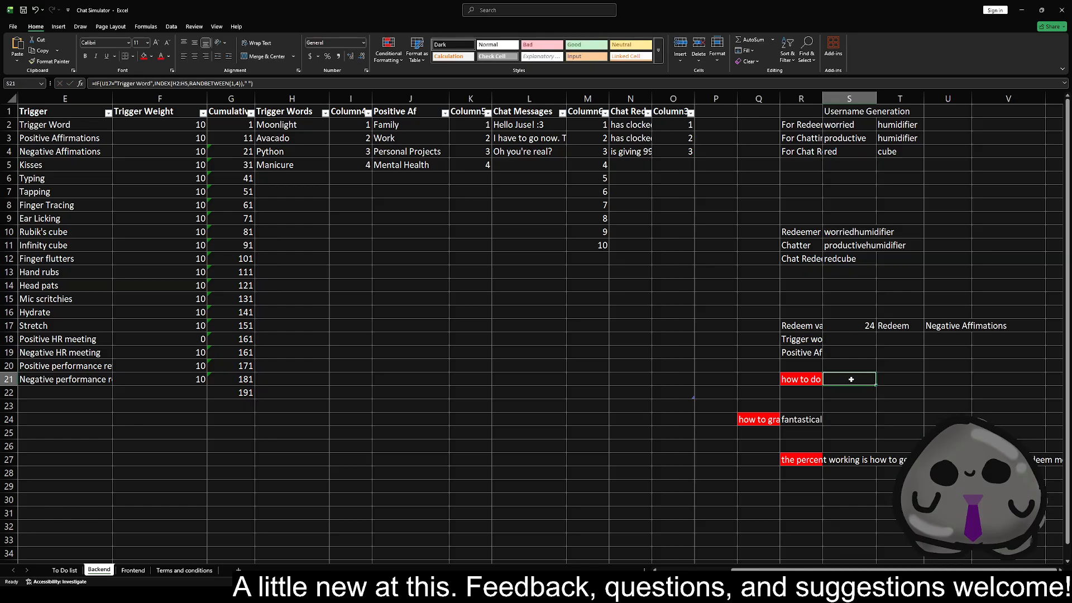
pyautogui.press('F2')
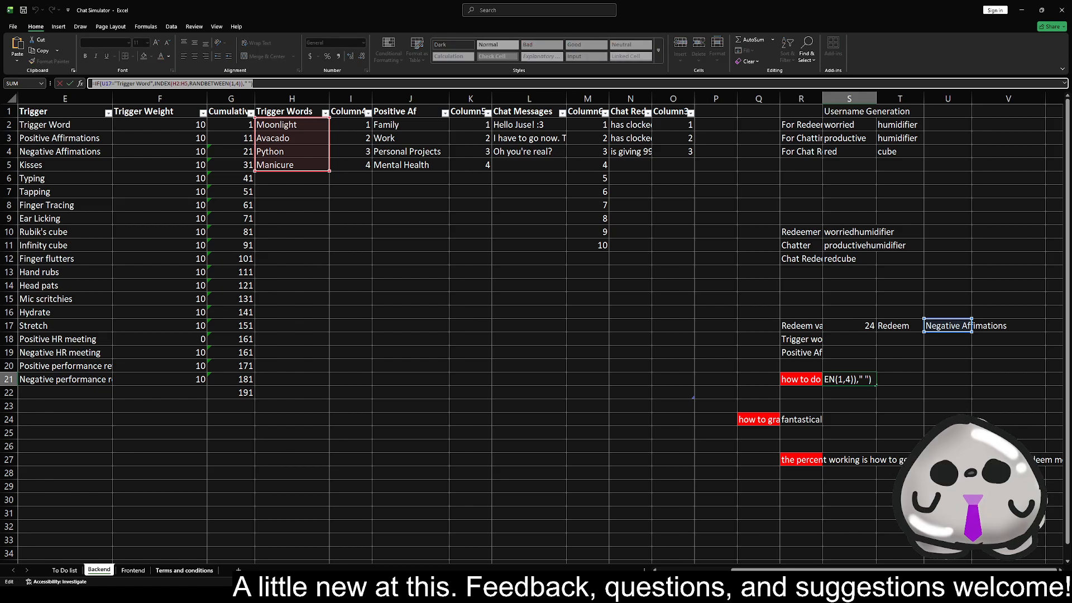
pyautogui.hotkey('alt', 'Tab')
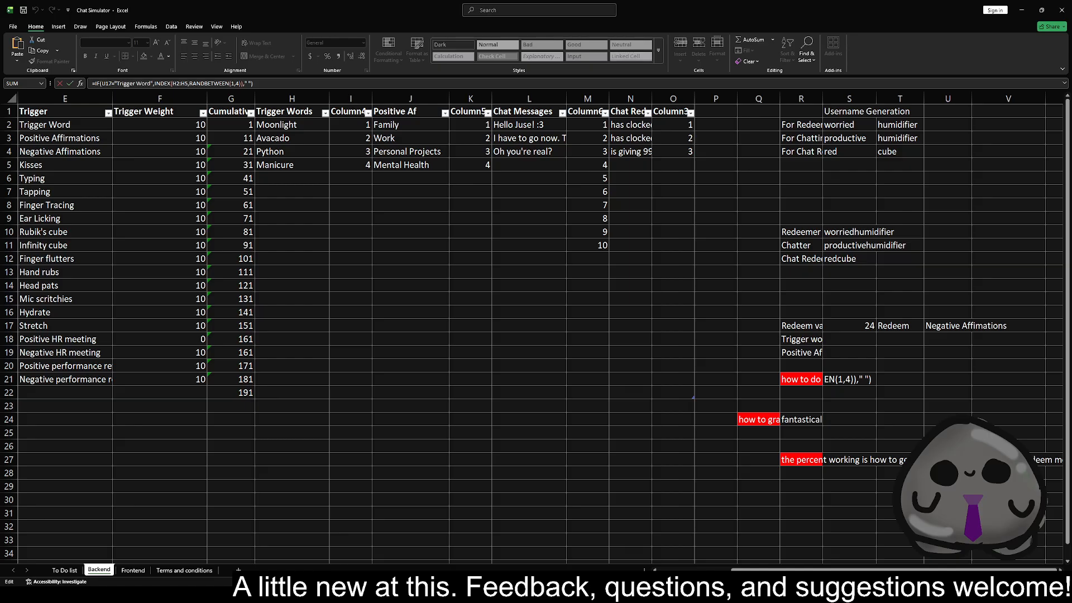
pyautogui.press('Escape')
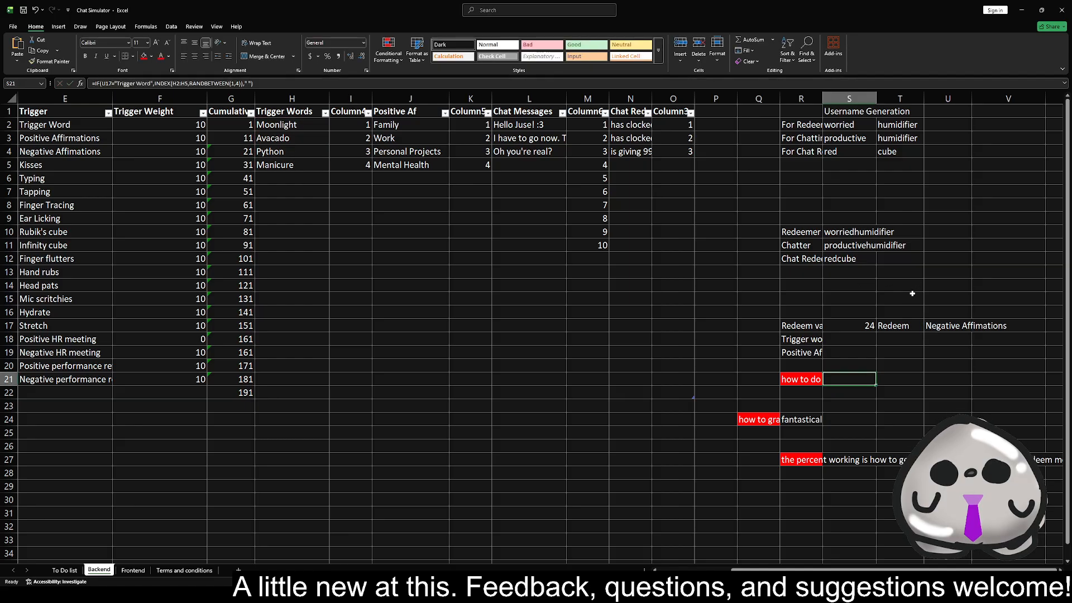
pyautogui.click(844, 165)
pyautogui.click(155, 84)
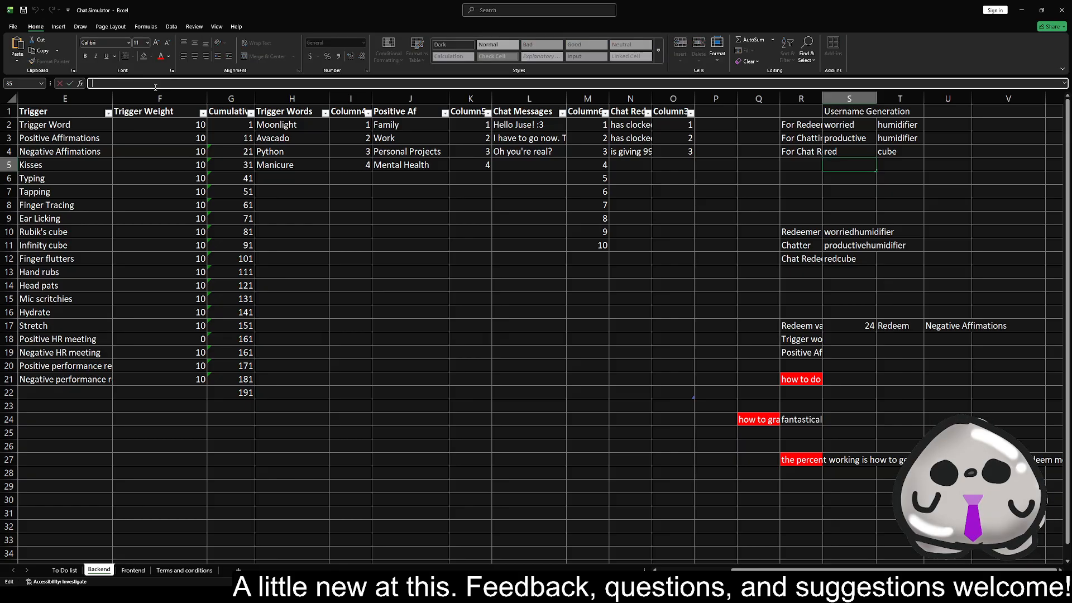
pyautogui.write('=index(')
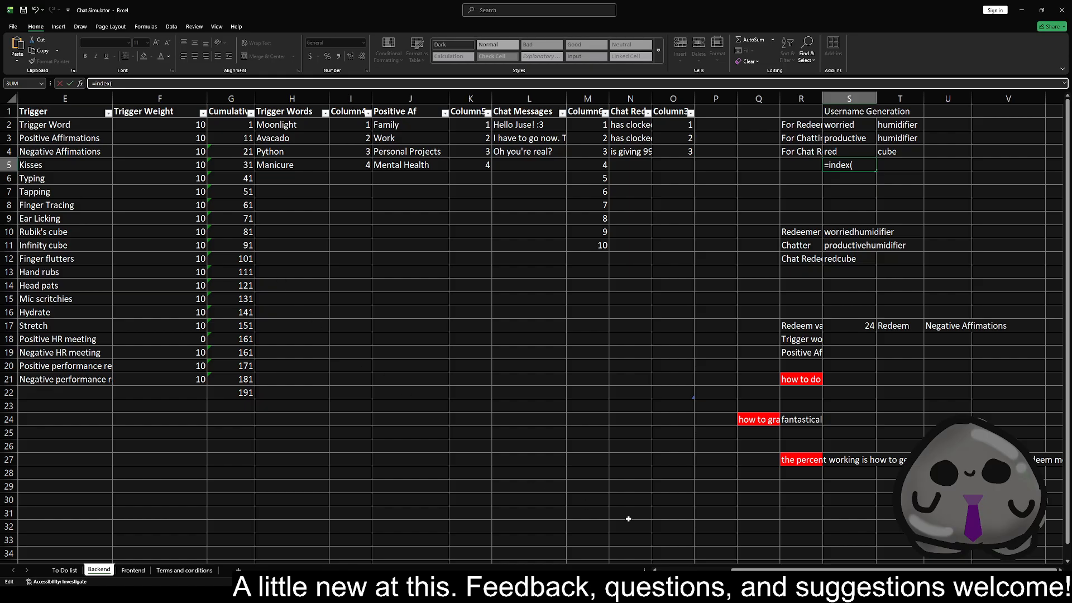
pyautogui.hscroll(-4, 821, 569)
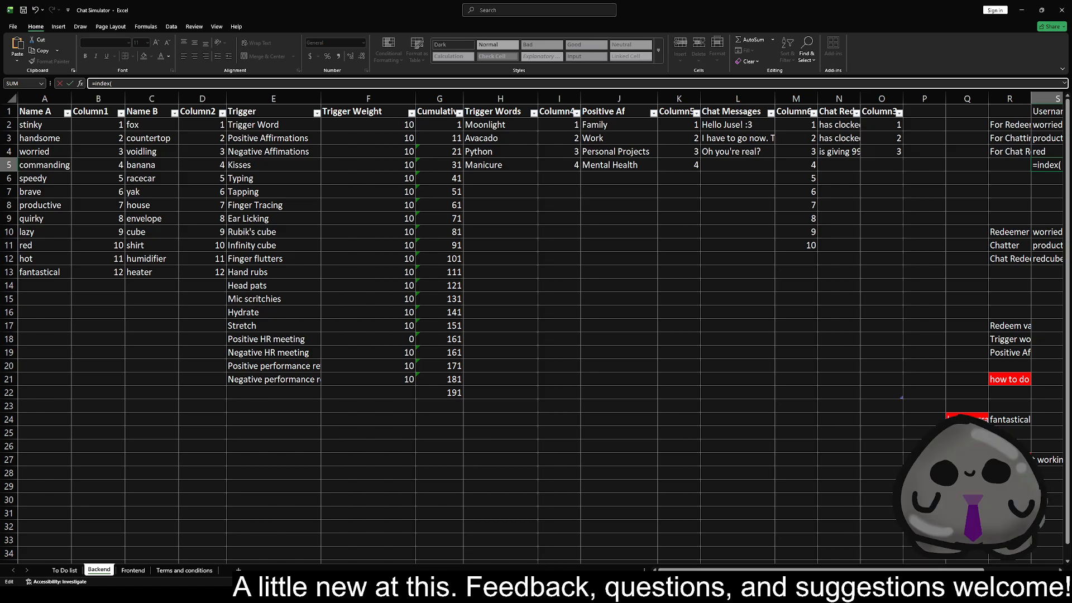
pyautogui.click(1009, 419)
pyautogui.press('Escape')
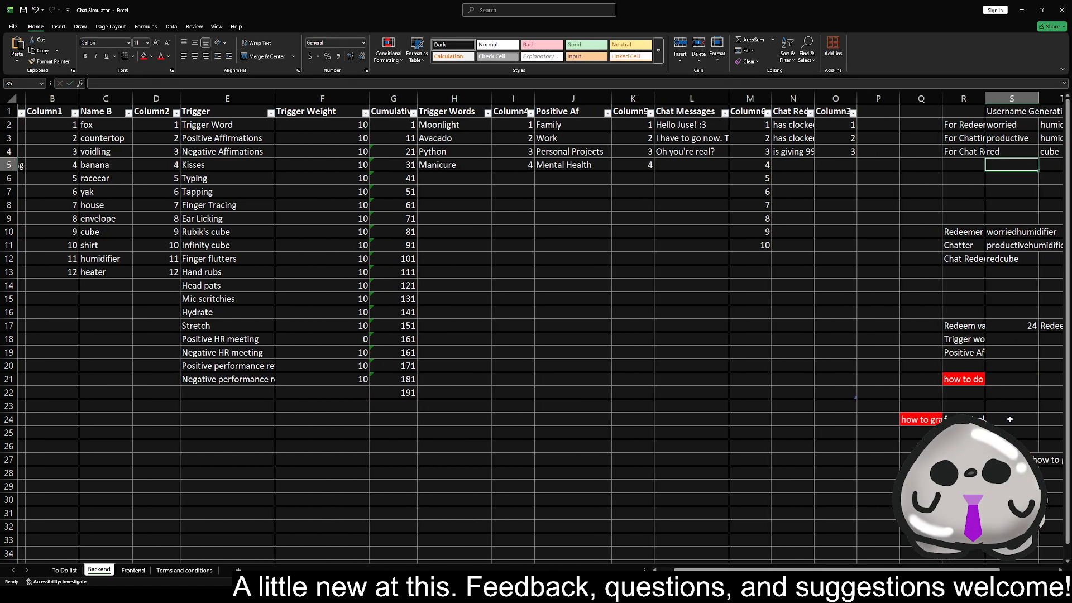
# - Review the INDEX and COUNTA example formula in cell R24 and leave it unchanged
pyautogui.click(961, 419)
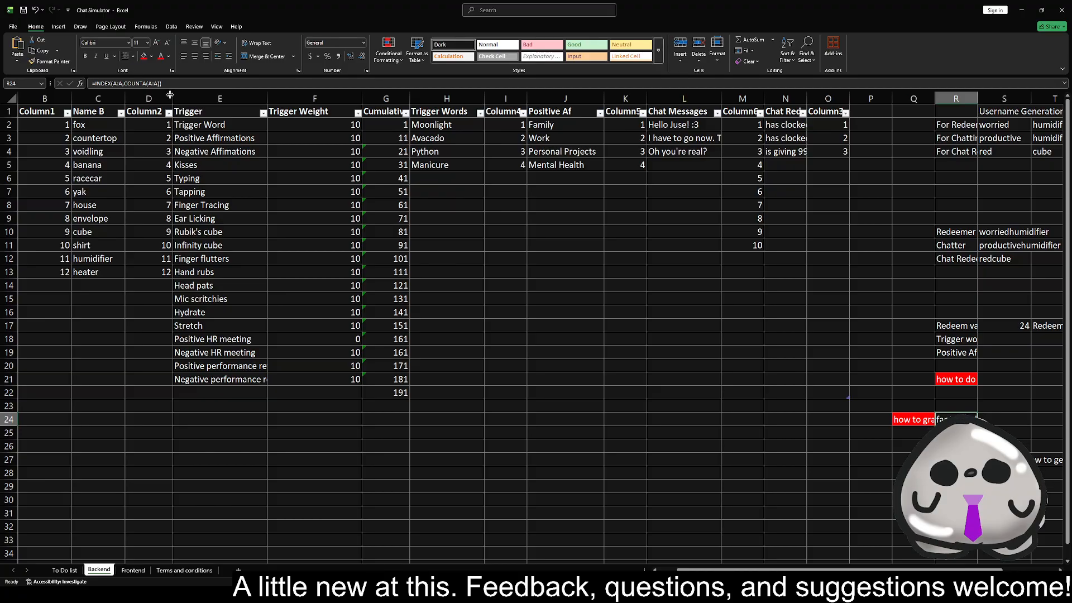
pyautogui.moveTo(175, 84); pyautogui.dragTo(46, 75)
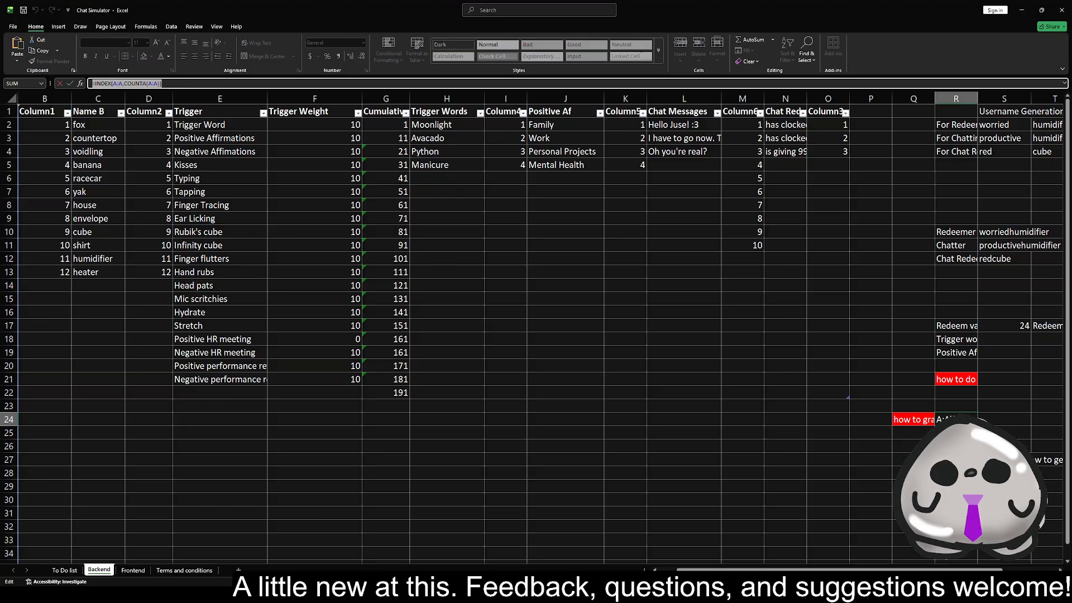
pyautogui.hotkey('alt', 'Tab')
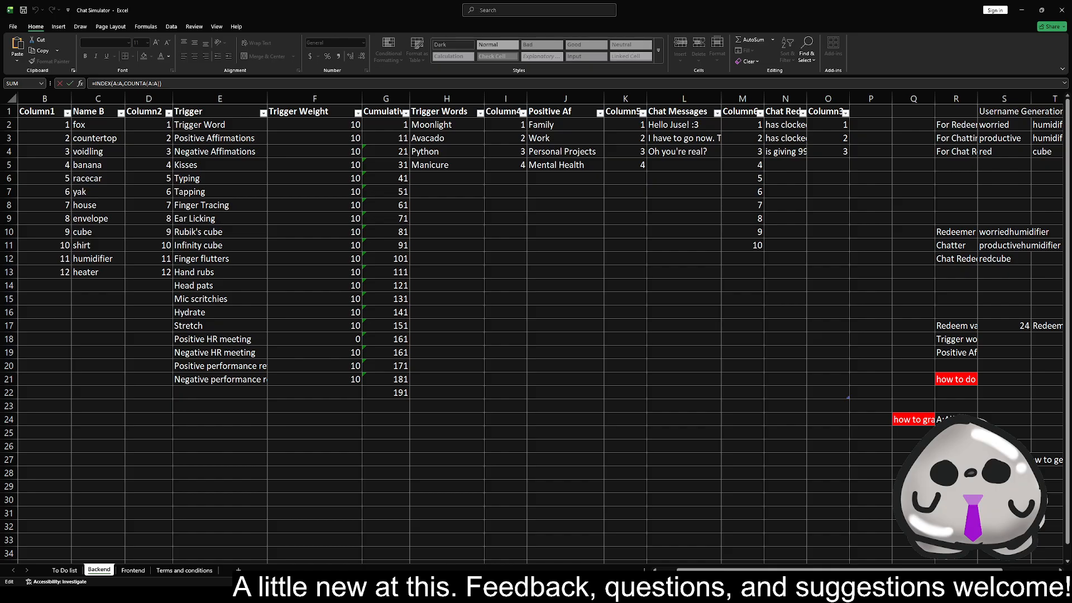
pyautogui.hotkey('alt', 'Tab')
pyautogui.click(1016, 287)
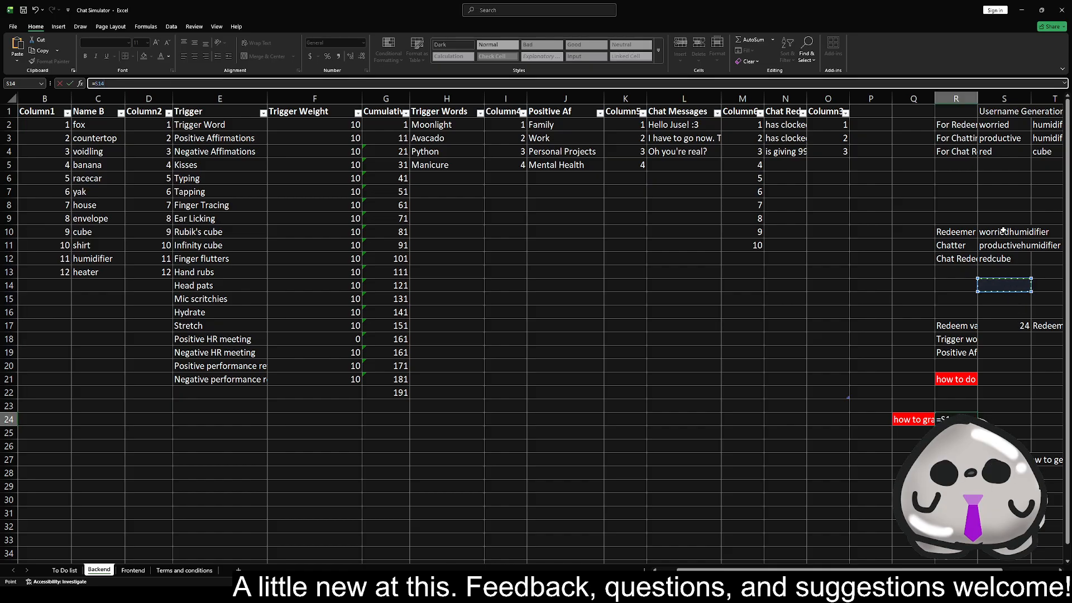
pyautogui.press('Escape')
# - Begin an INDEX formula in the empty cell S5, with its array range starting at A1
pyautogui.click(1002, 168)
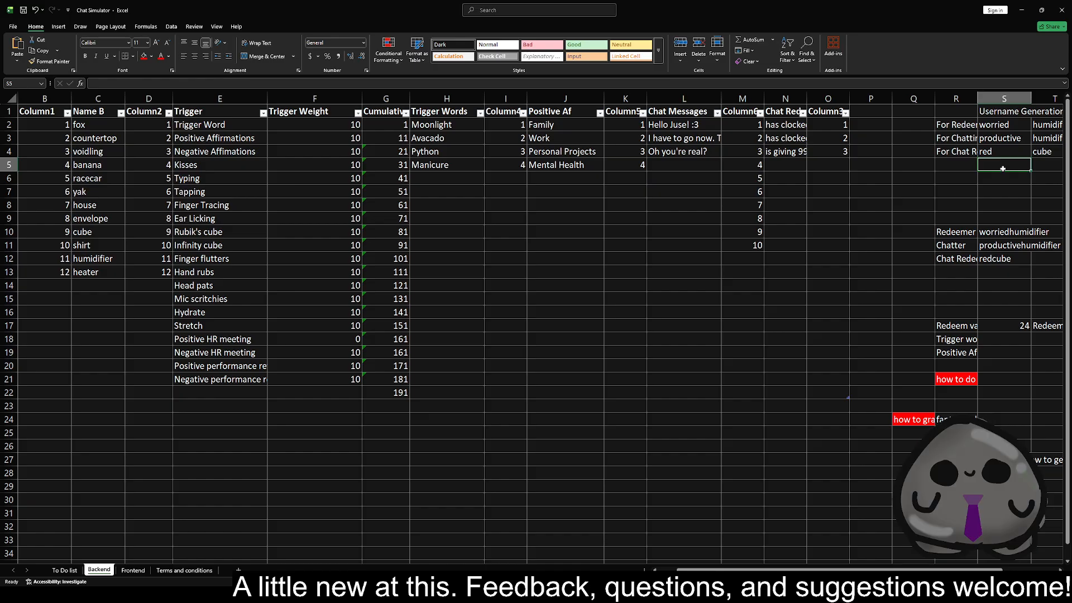
pyautogui.write('+id')
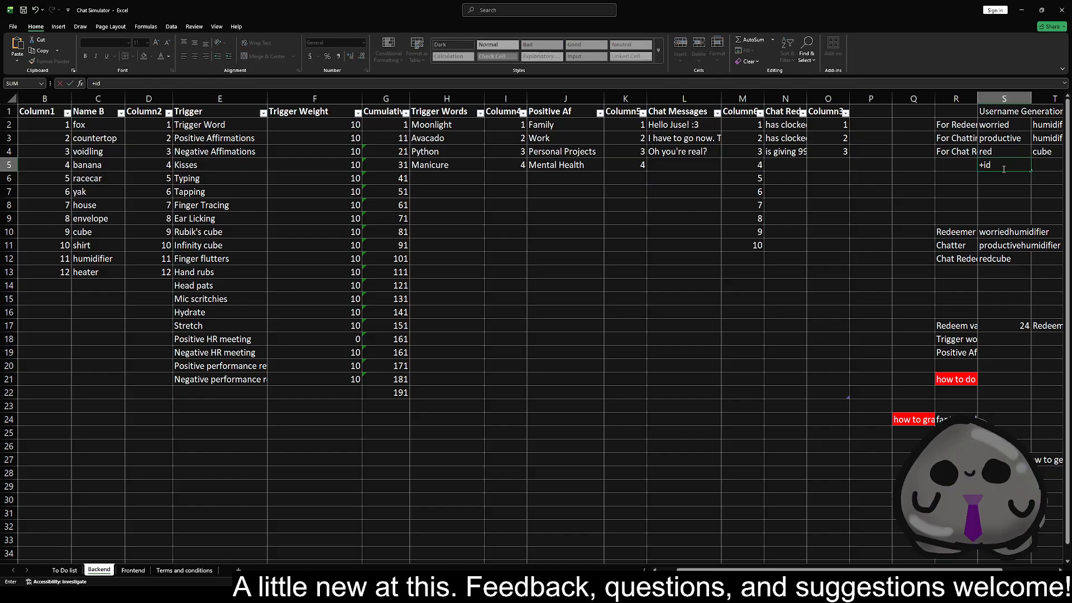
pyautogui.press('Escape')
pyautogui.write('=')
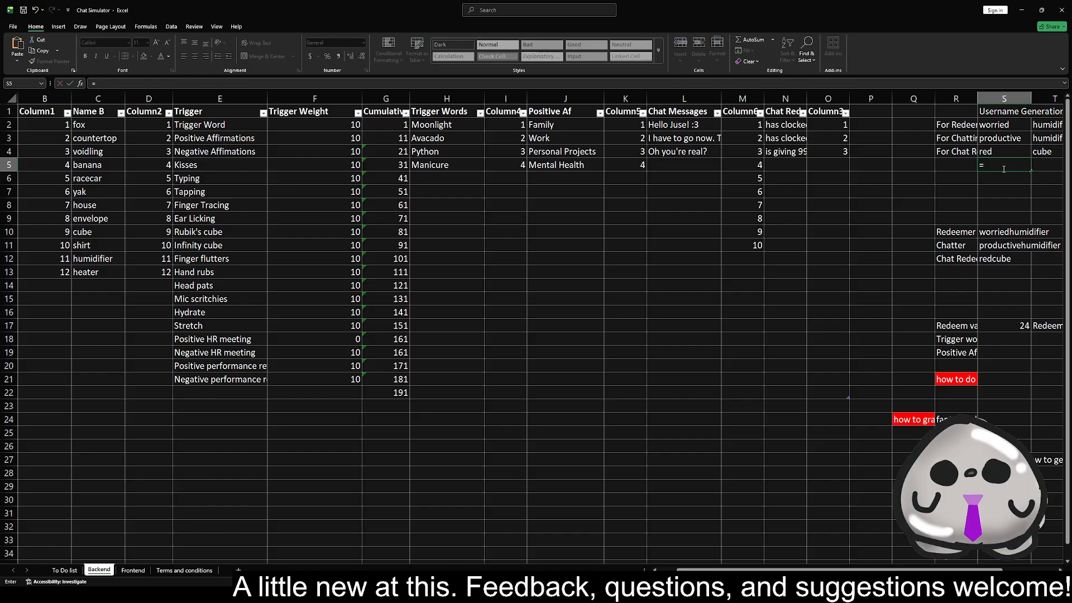
pyautogui.write('INDEX(')
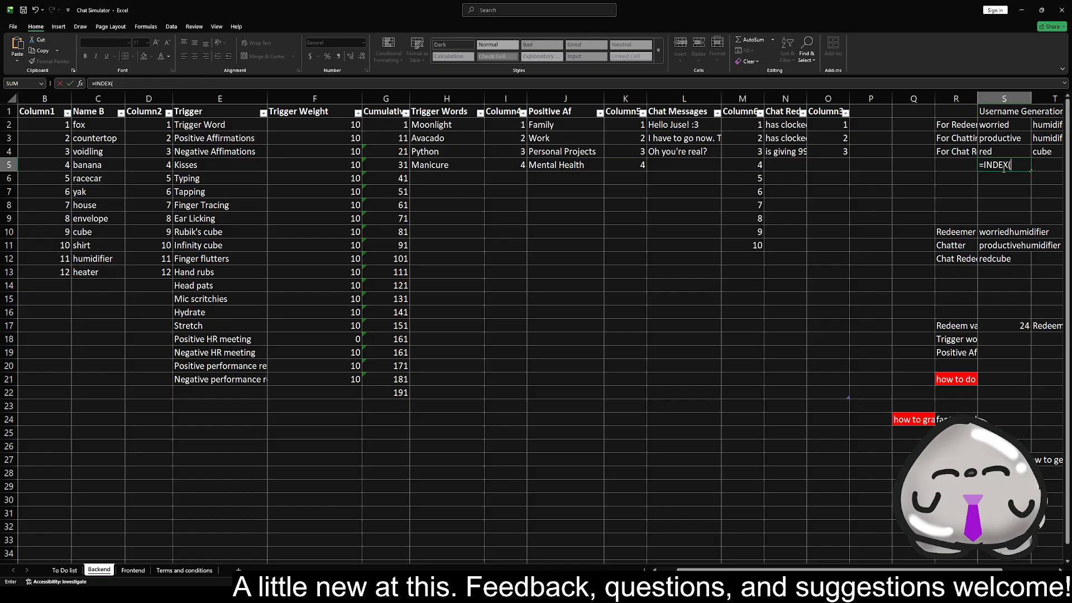
pyautogui.write('A')
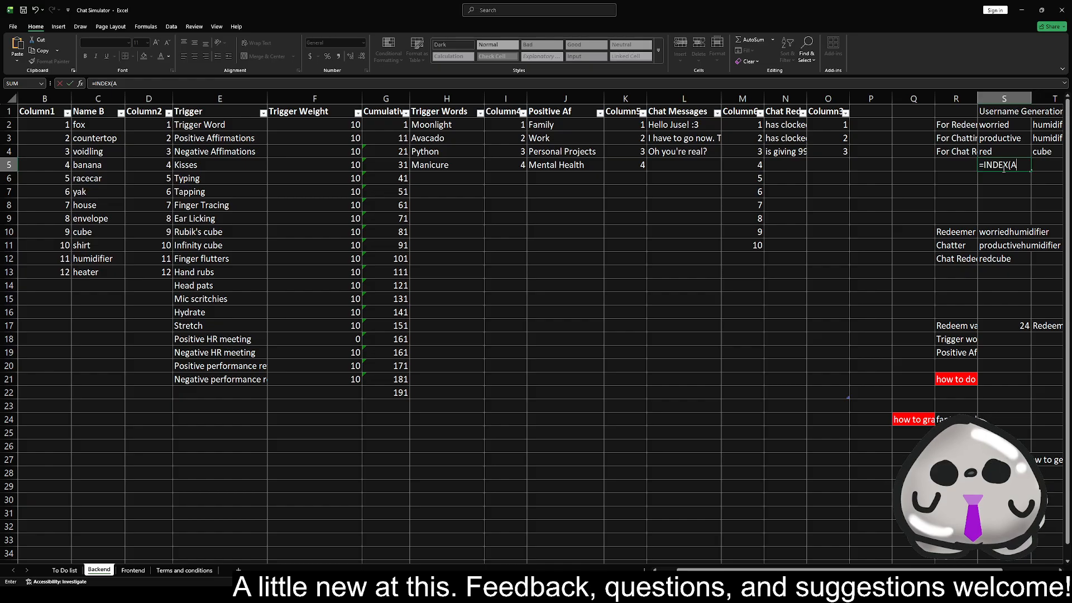
pyautogui.write('1')
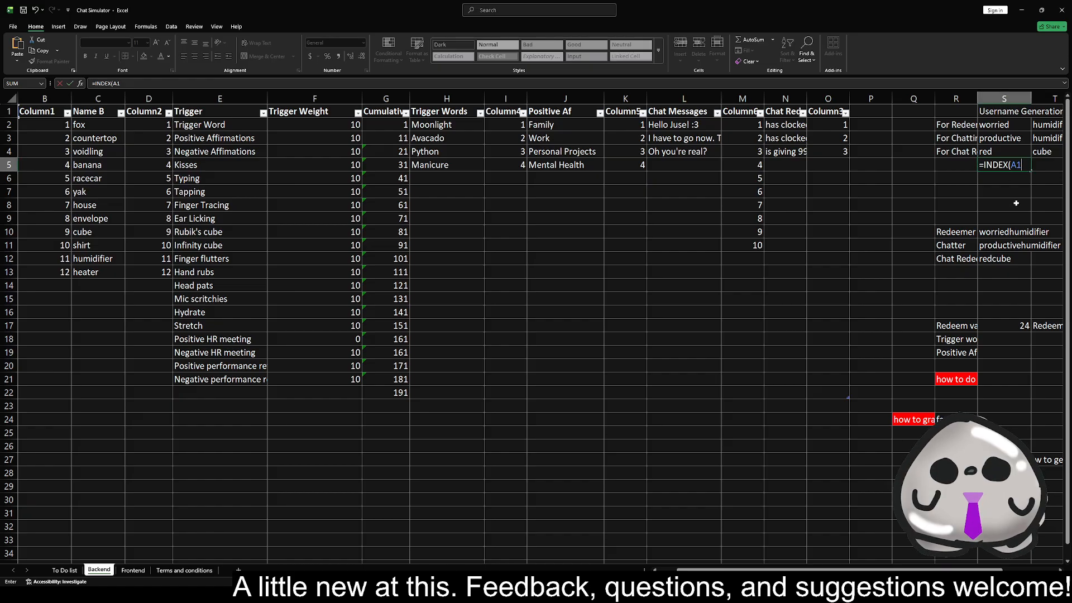
# - Define the end of the S5 formula's range with a nested INDEX(A:A,COUNTA(A:A))
pyautogui.click(1027, 164)
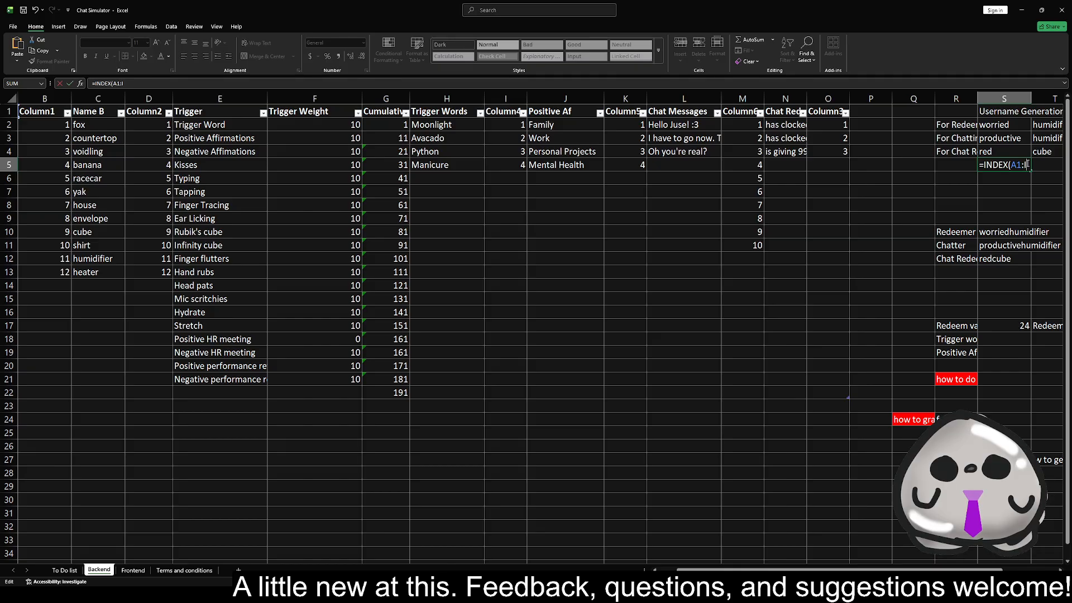
pyautogui.press('Tab')
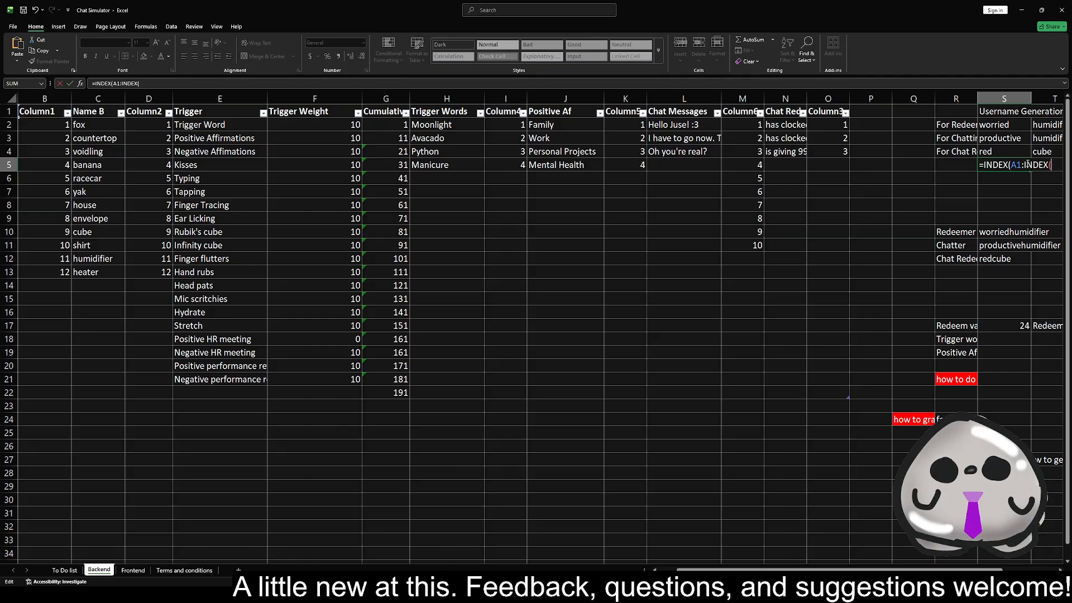
pyautogui.write('A:A')
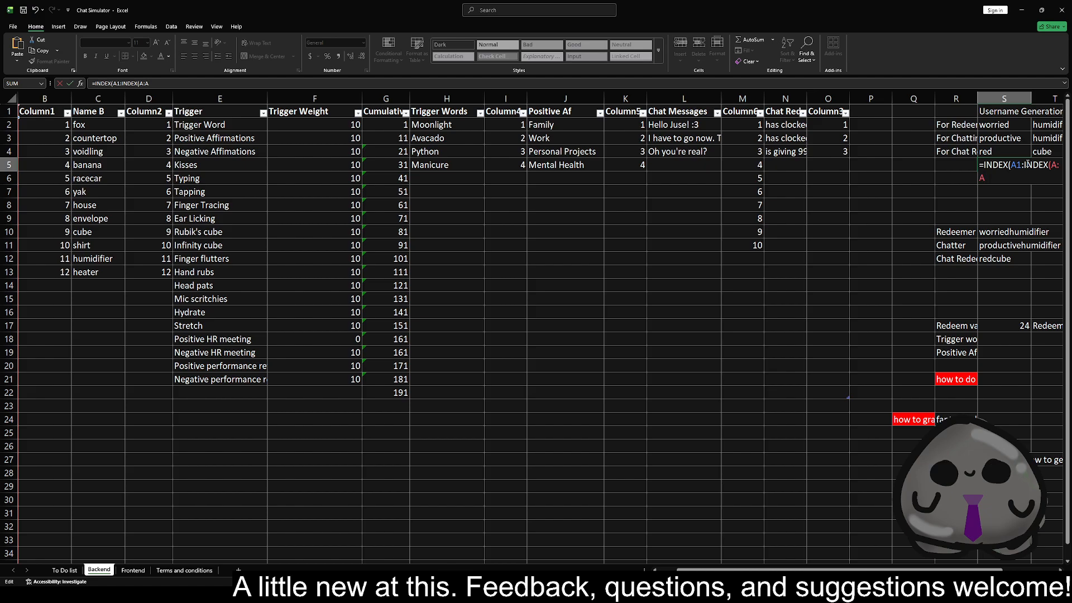
pyautogui.press('BackSpace')
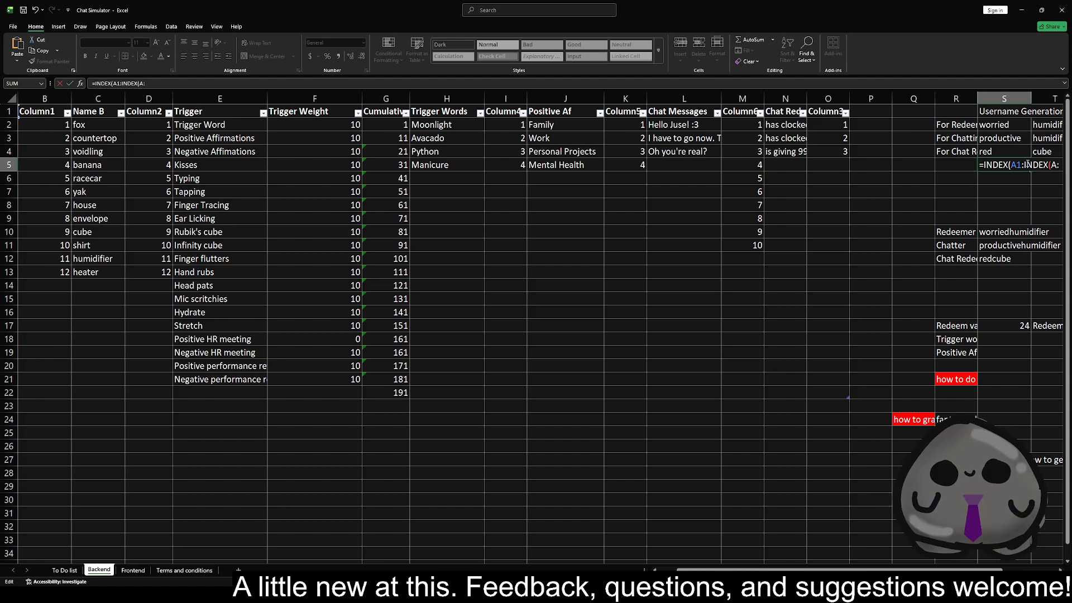
pyautogui.press('BackSpace')
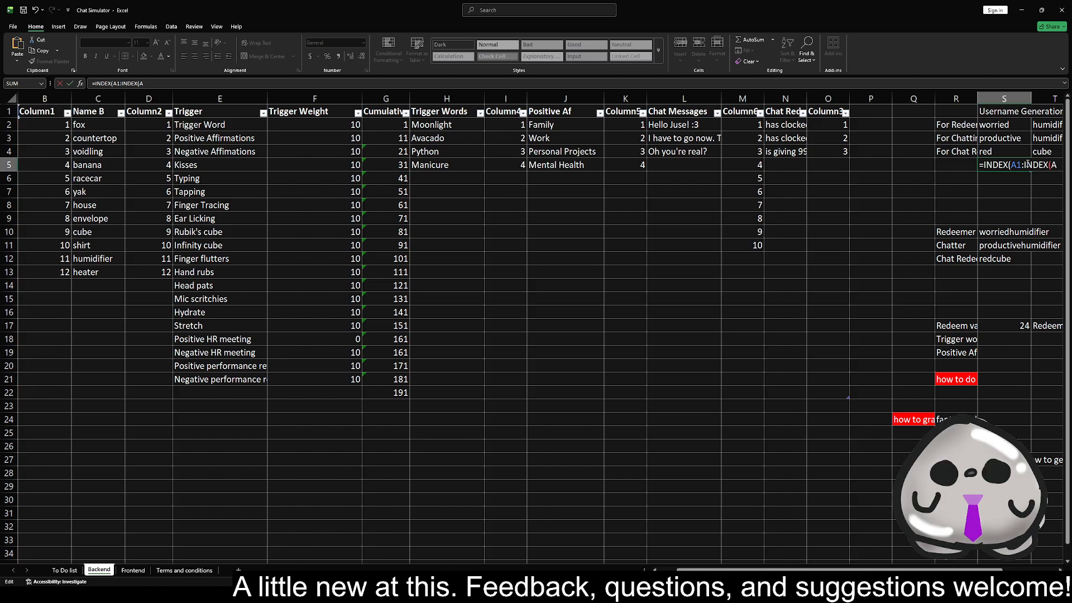
pyautogui.write('A')
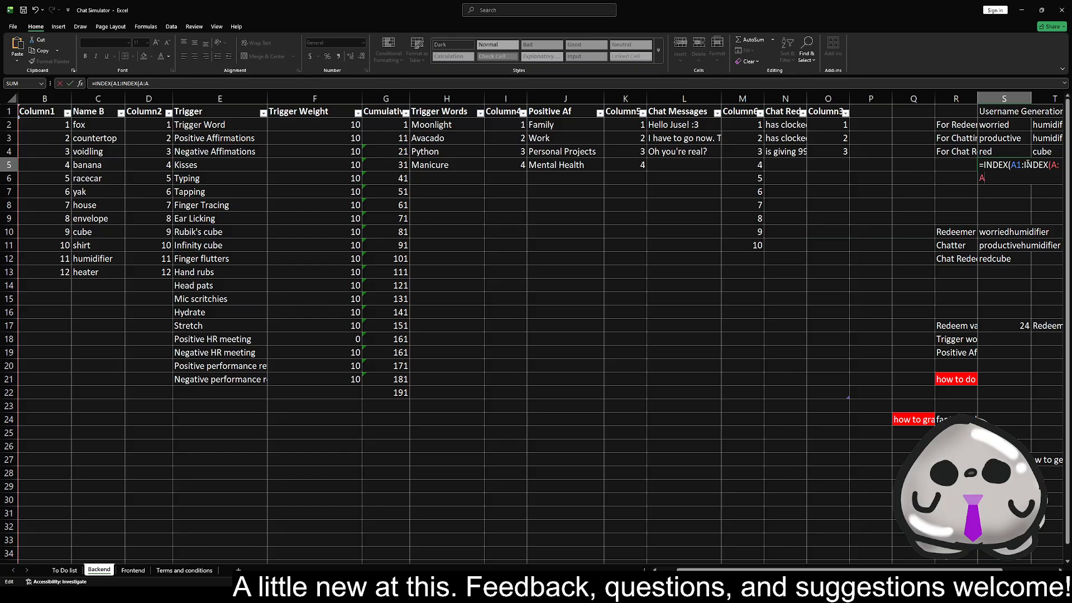
pyautogui.write(',')
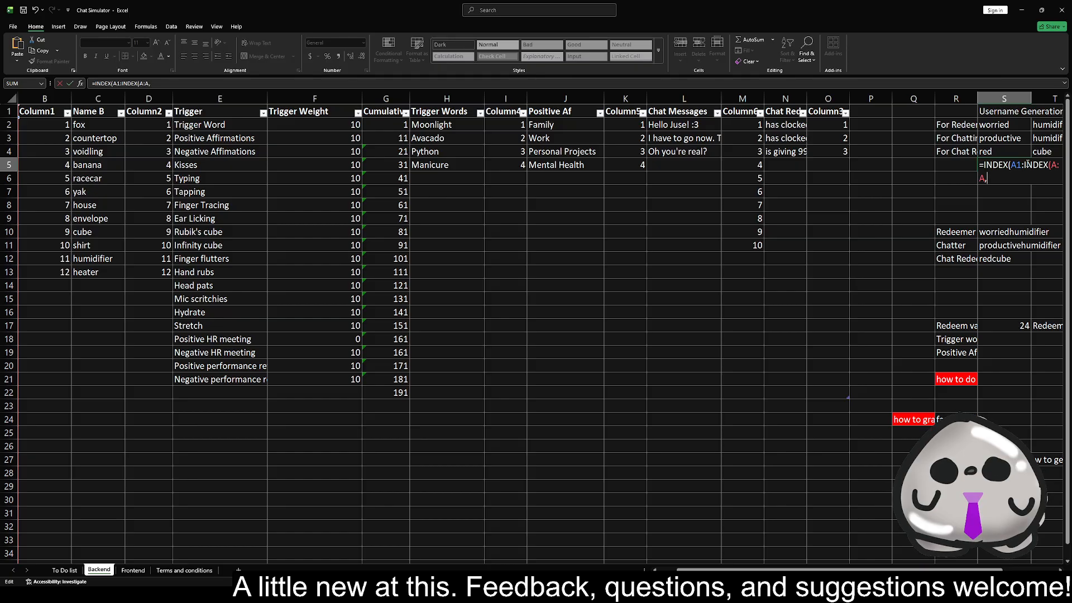
pyautogui.write('C')
pyautogui.write('ount')
pyautogui.write('a')
pyautogui.press('Tab')
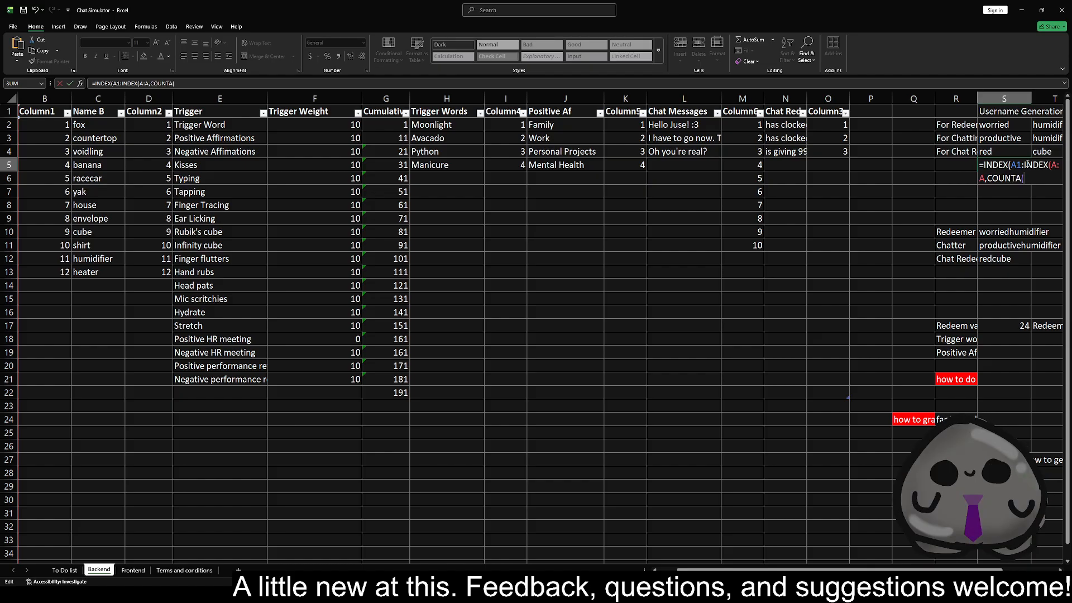
pyautogui.write('A"a')
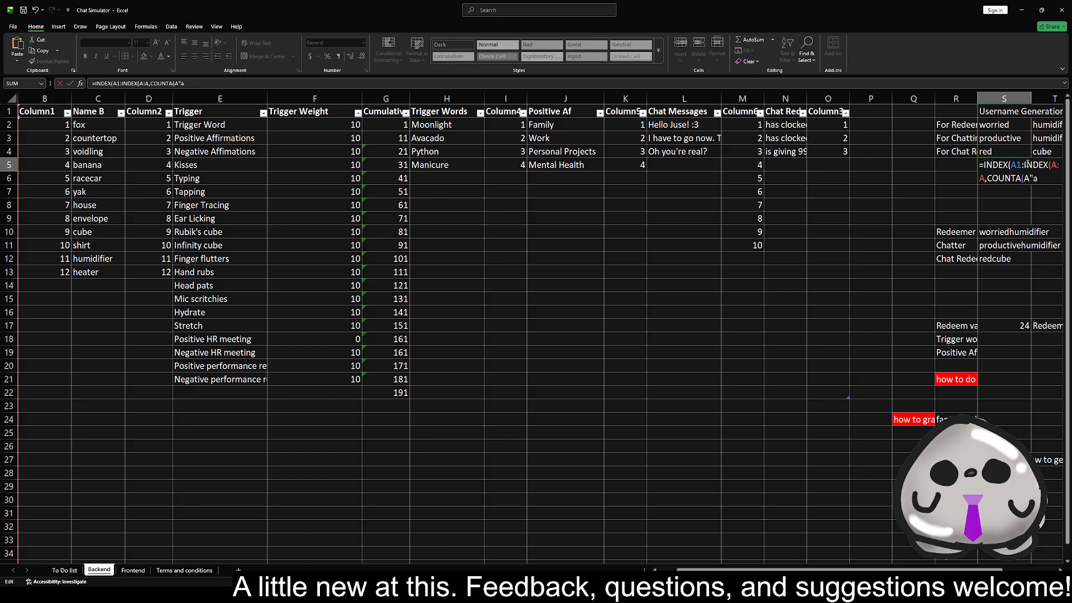
pyautogui.press('BackSpace')
pyautogui.write(':')
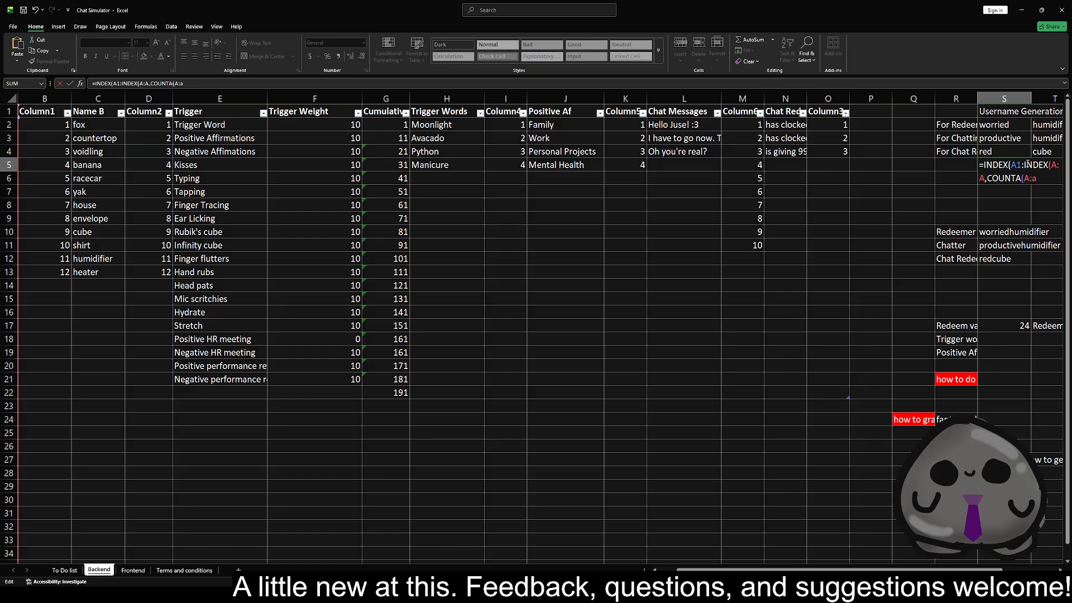
pyautogui.write('A)')
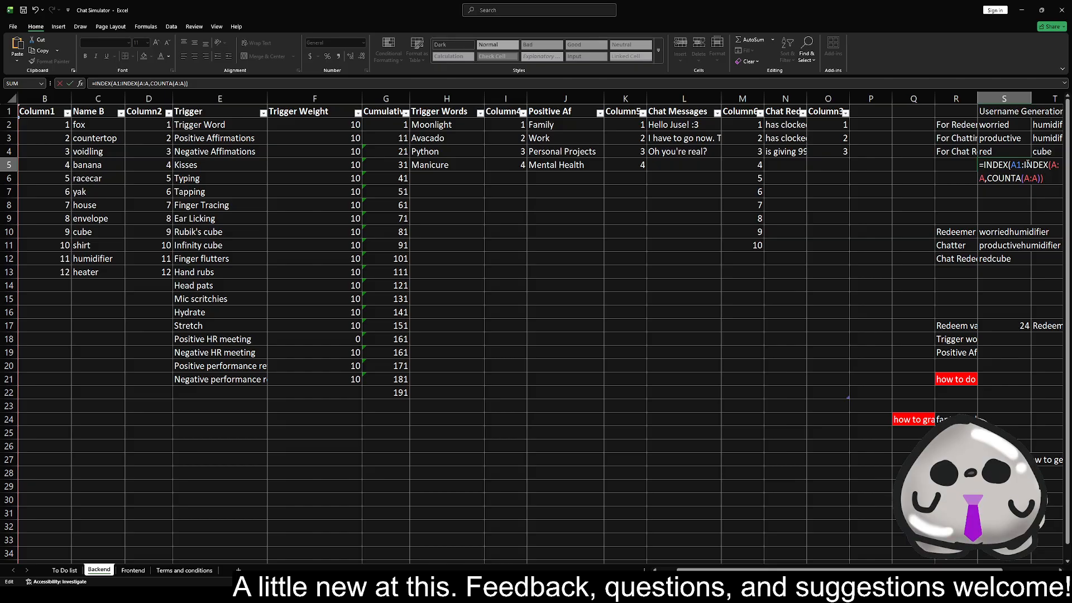
# - Complete the S5 formula with RANDBETWEEN(1,12) as the row number and enter it
pyautogui.write(',')
pyautogui.write('Rand')
pyautogui.press('Down')
pyautogui.press('Down')
pyautogui.press('Tab')
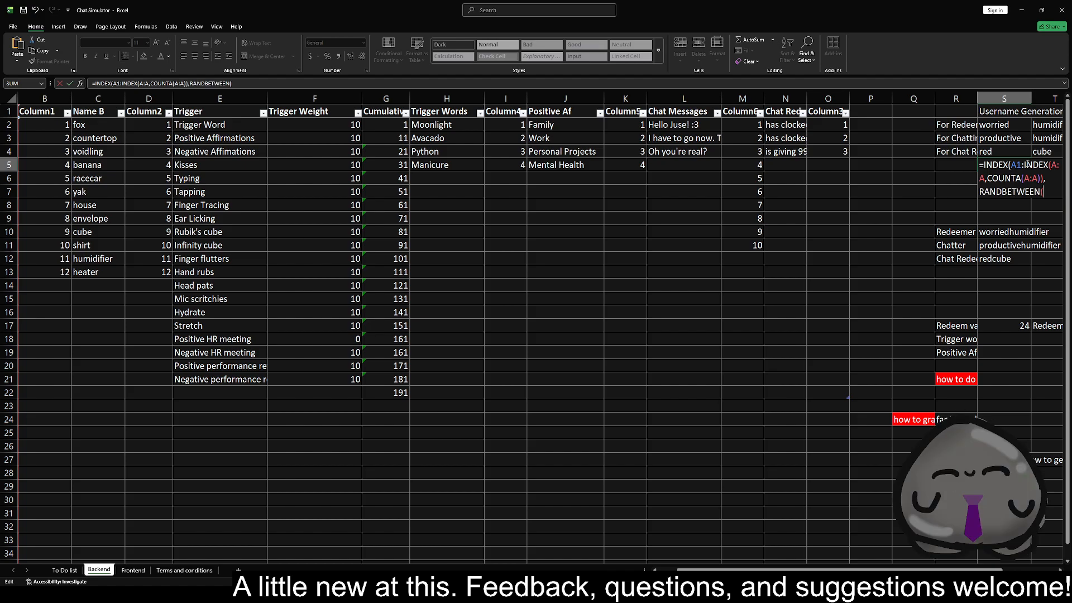
pyautogui.write('1,12)')
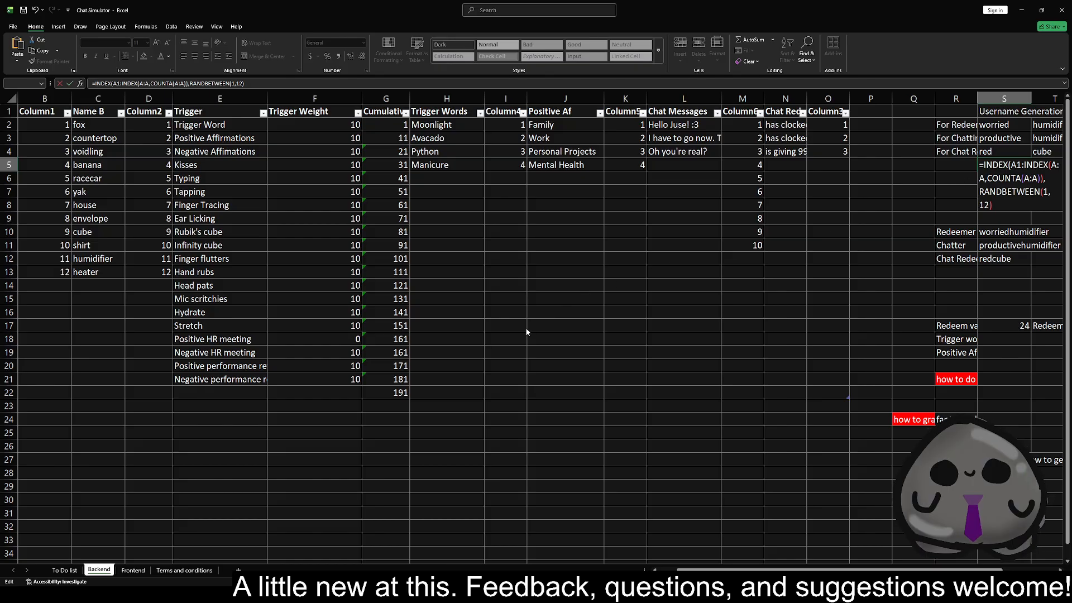
pyautogui.press('Return')
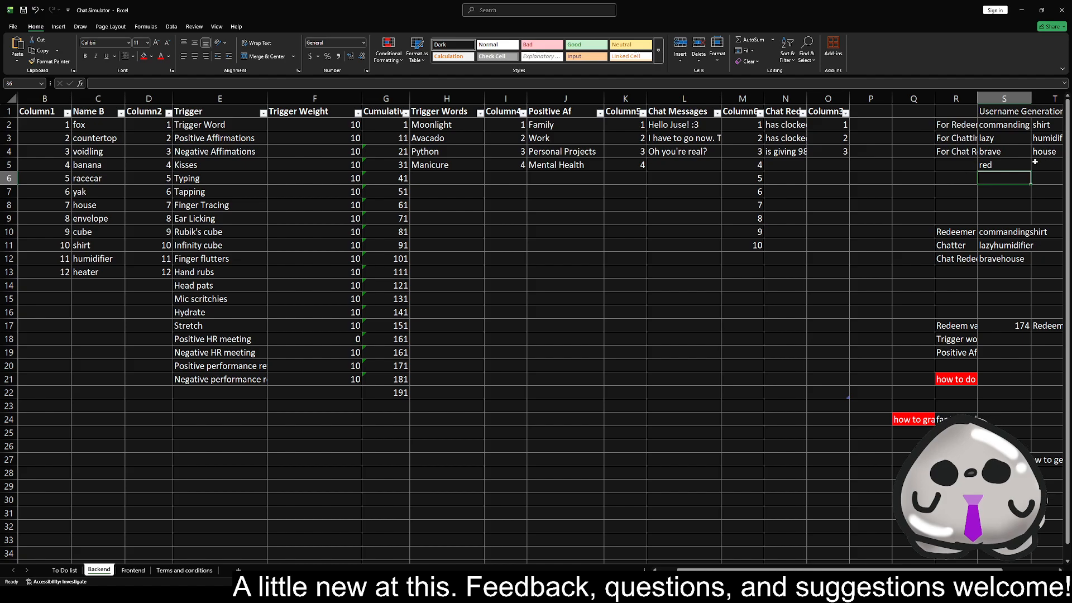
# - Try replacing the upper limit 12 of RANDBETWEEN in S5 with a copy of the nested INDEX(A:A,COUNTA(A:A)) expression
pyautogui.click(1007, 165)
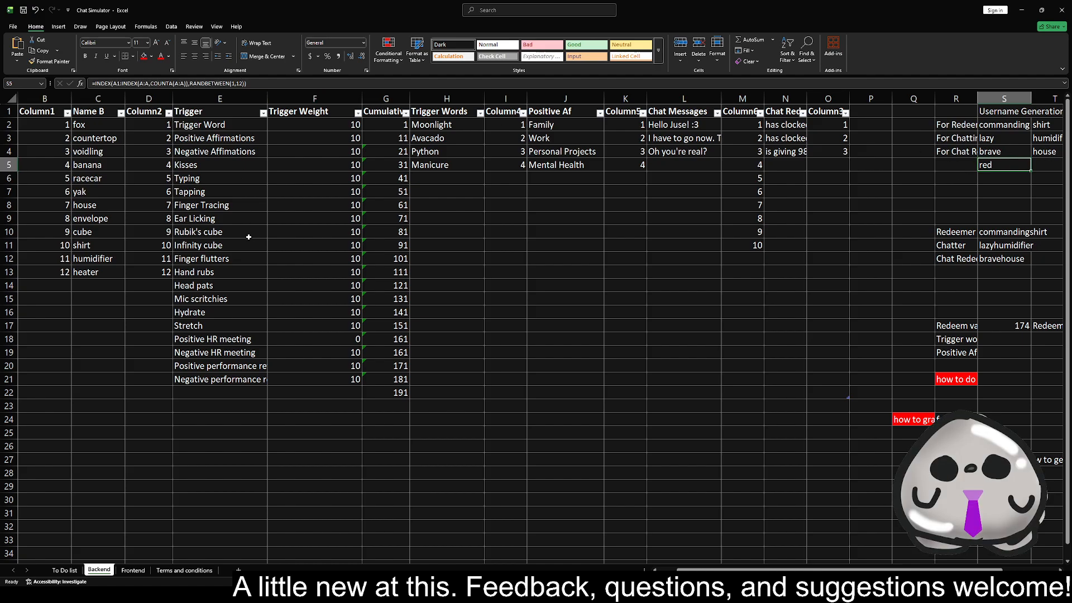
pyautogui.moveTo(186, 83); pyautogui.dragTo(122, 83)
pyautogui.hotkey('ctrl', 'c')
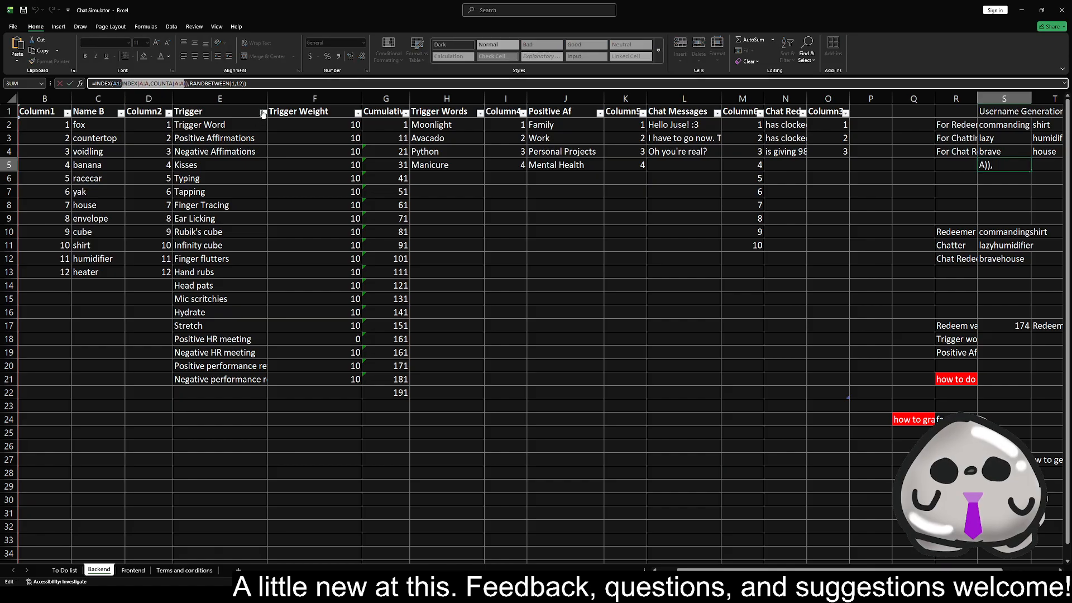
pyautogui.click(239, 83)
pyautogui.hotkey('ctrl', 'v')
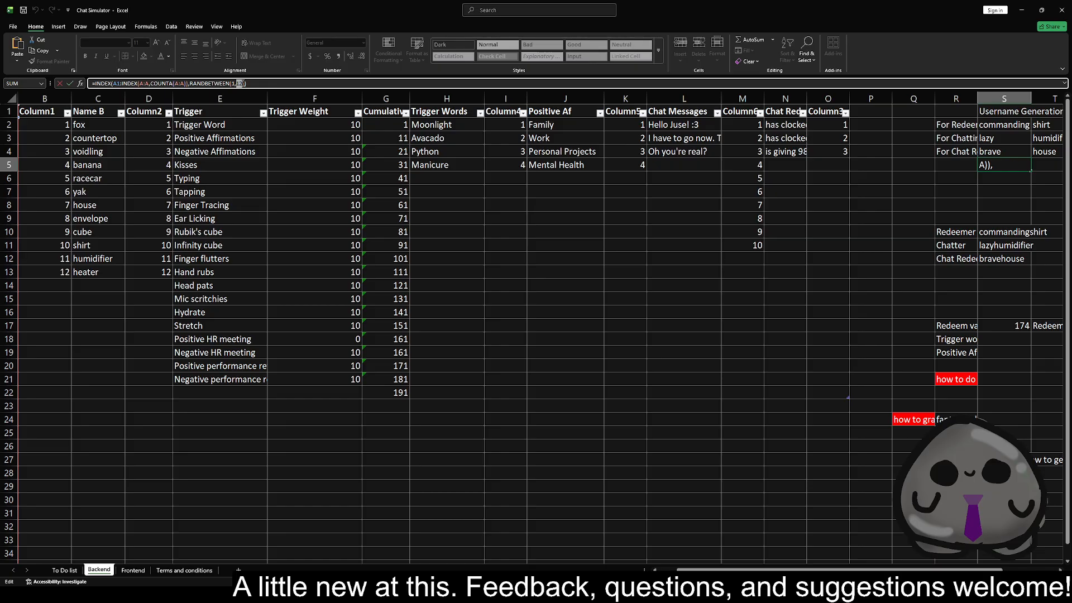
pyautogui.write(')')
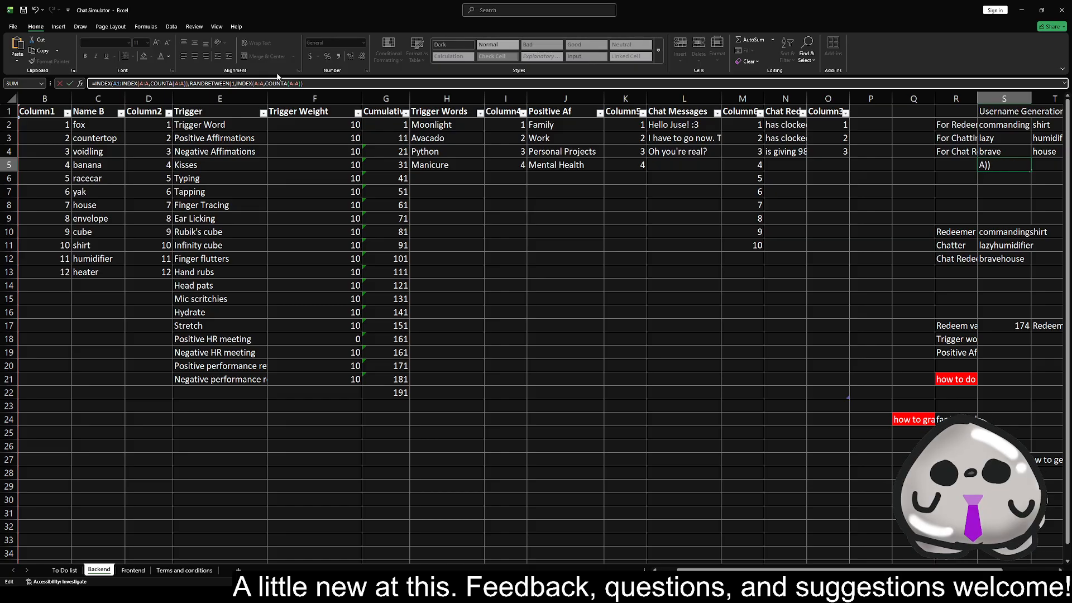
pyautogui.press('Return')
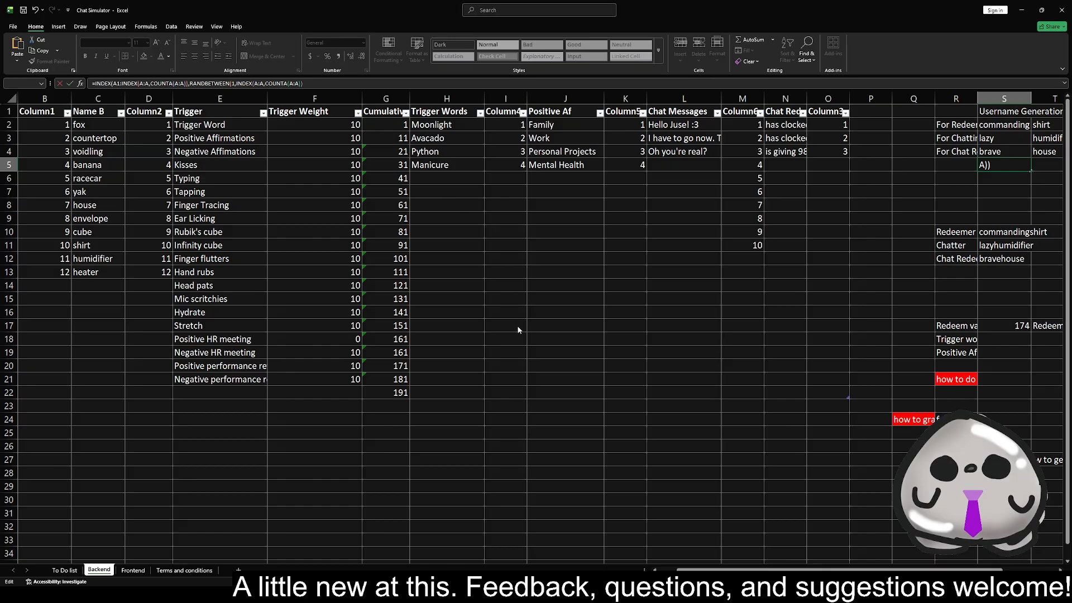
pyautogui.press('Return')
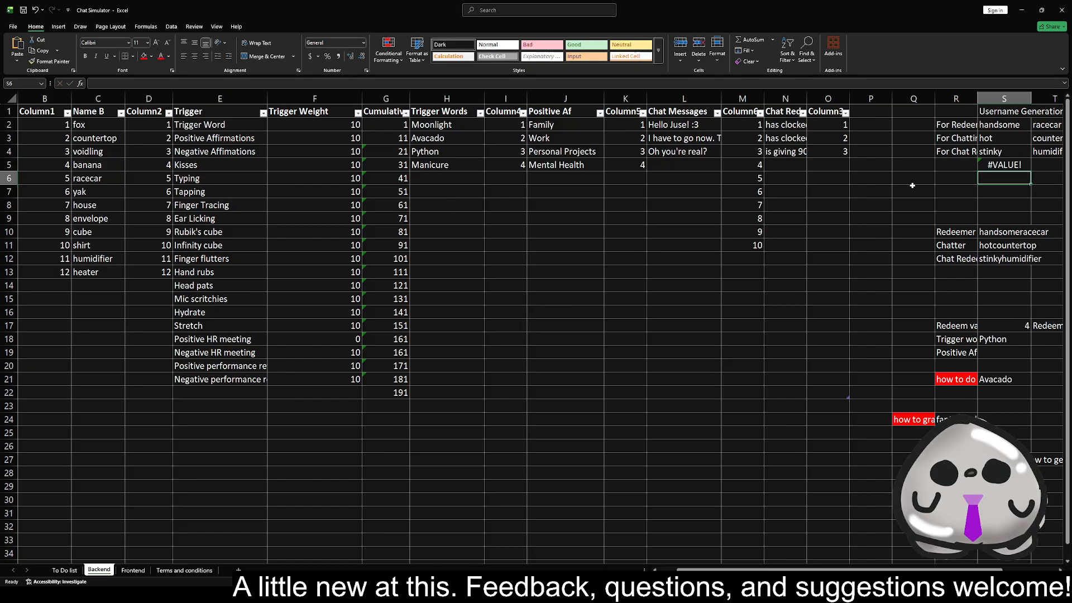
pyautogui.click(1004, 162)
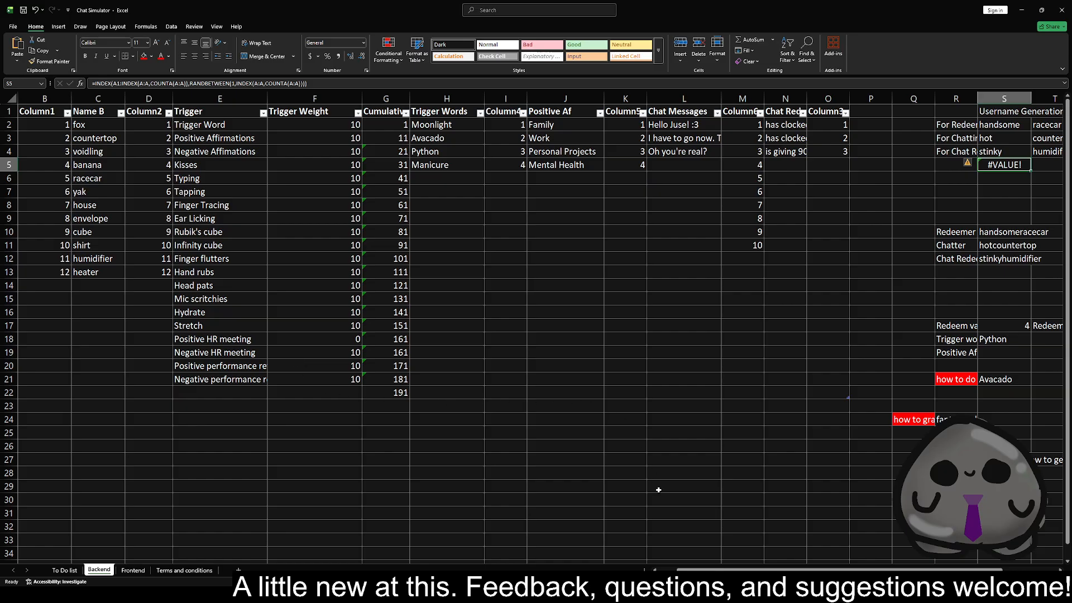
# - Review the nested INDEX(A:A,COUNTA(A:A)) used as RANDBETWEEN's upper limit in S5 and re-enter the formula
pyautogui.hscroll(-1, 540, 330)
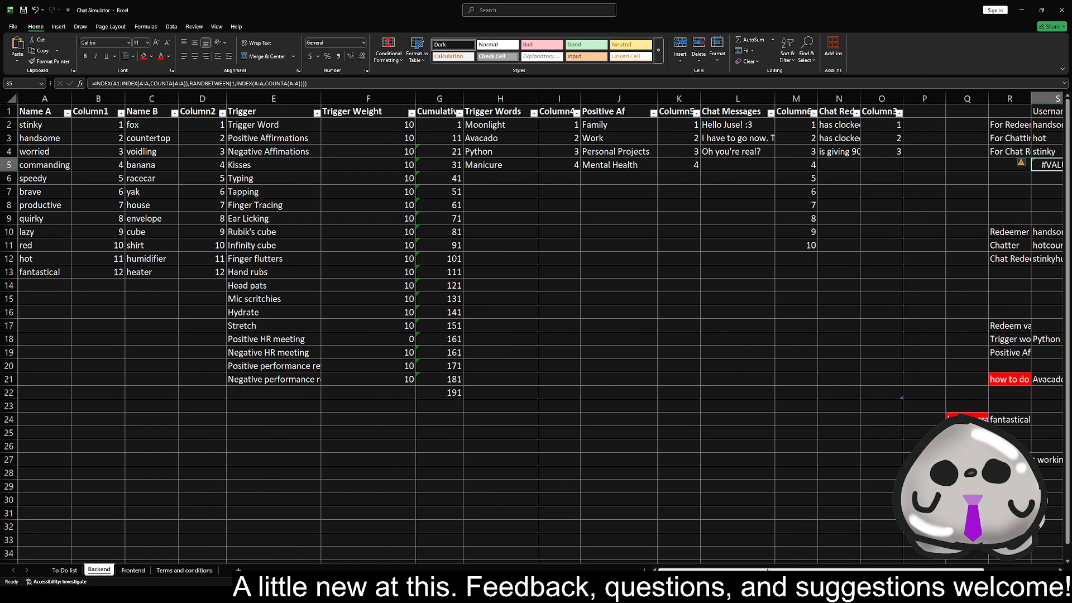
pyautogui.hscroll(2, 540, 331)
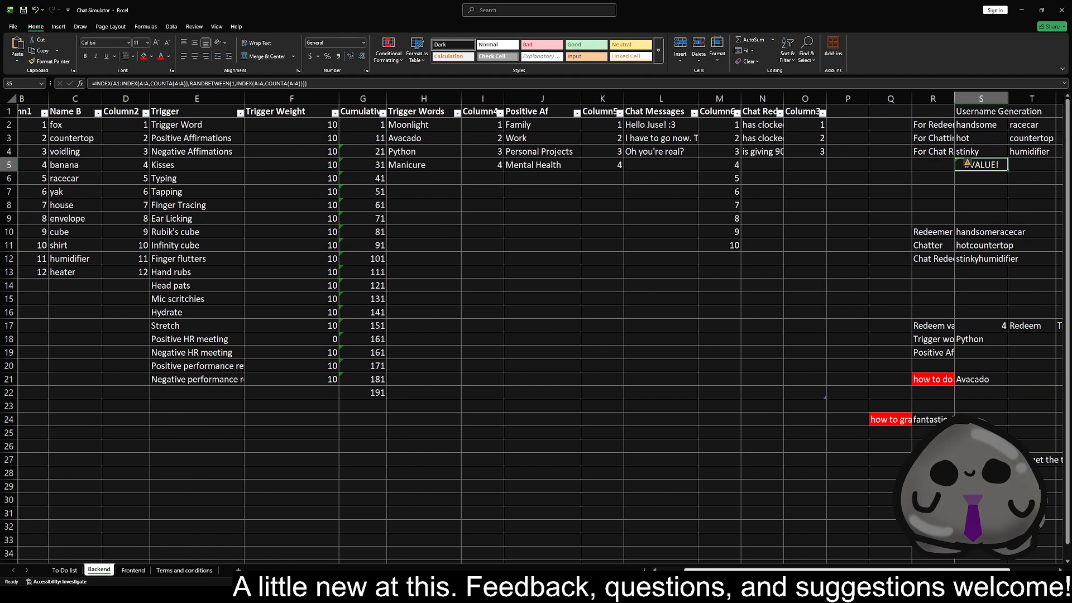
pyautogui.hscroll(-1, 768, 497)
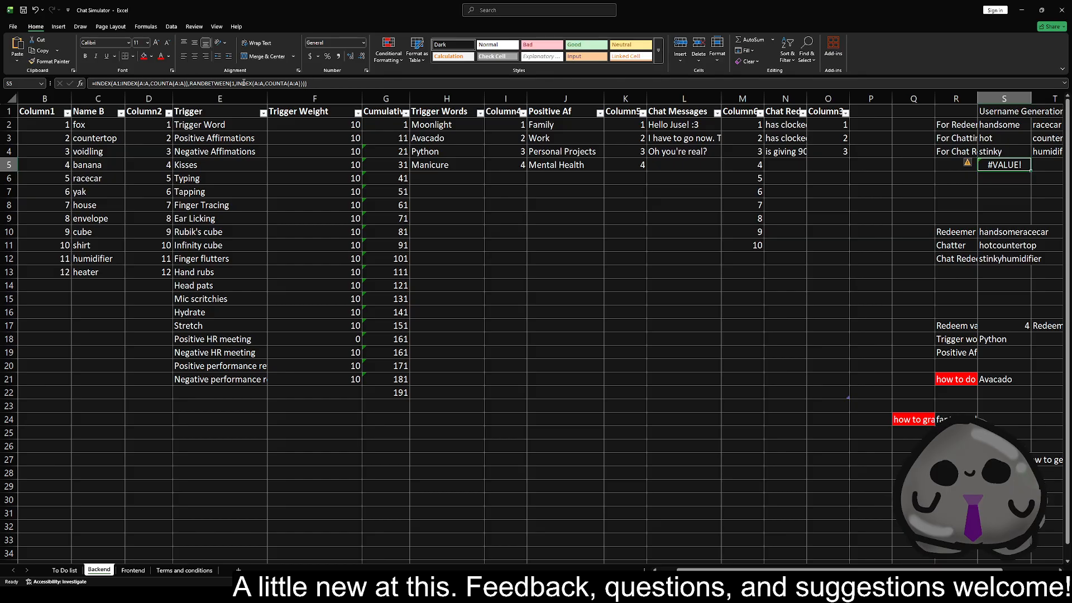
pyautogui.moveTo(237, 83); pyautogui.dragTo(301, 82)
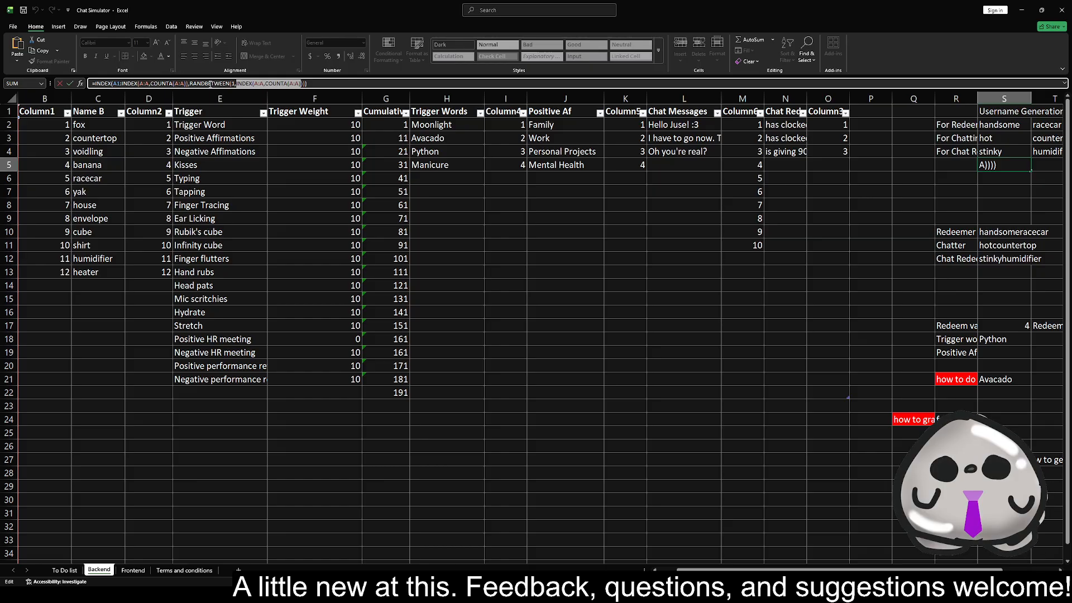
pyautogui.click(314, 88)
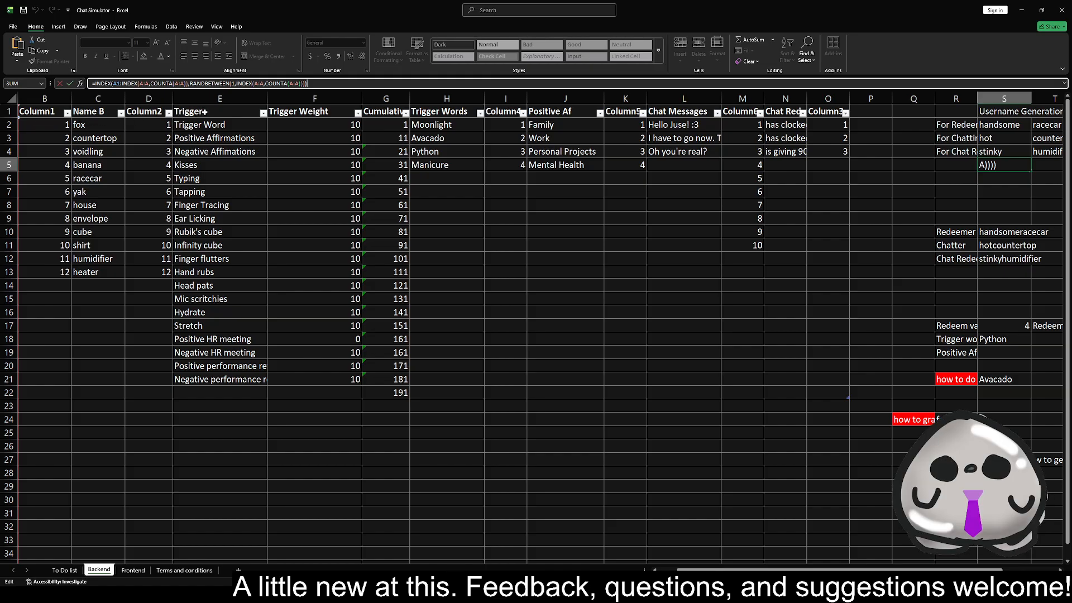
pyautogui.press('Return')
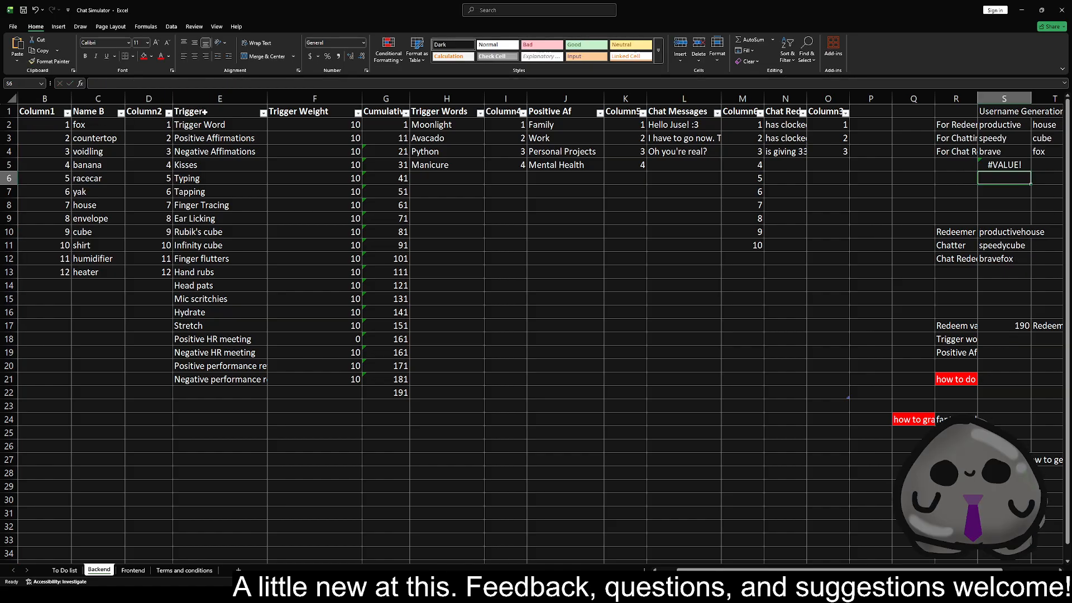
# - Recalculate the sheet repeatedly to test the random pick of the S5 formula
pyautogui.press('F9')
pyautogui.press('F9')
pyautogui.press('F9')
pyautogui.press('F9')
pyautogui.press('F9')
pyautogui.press('F9')
pyautogui.press('F9')
pyautogui.press('F9')
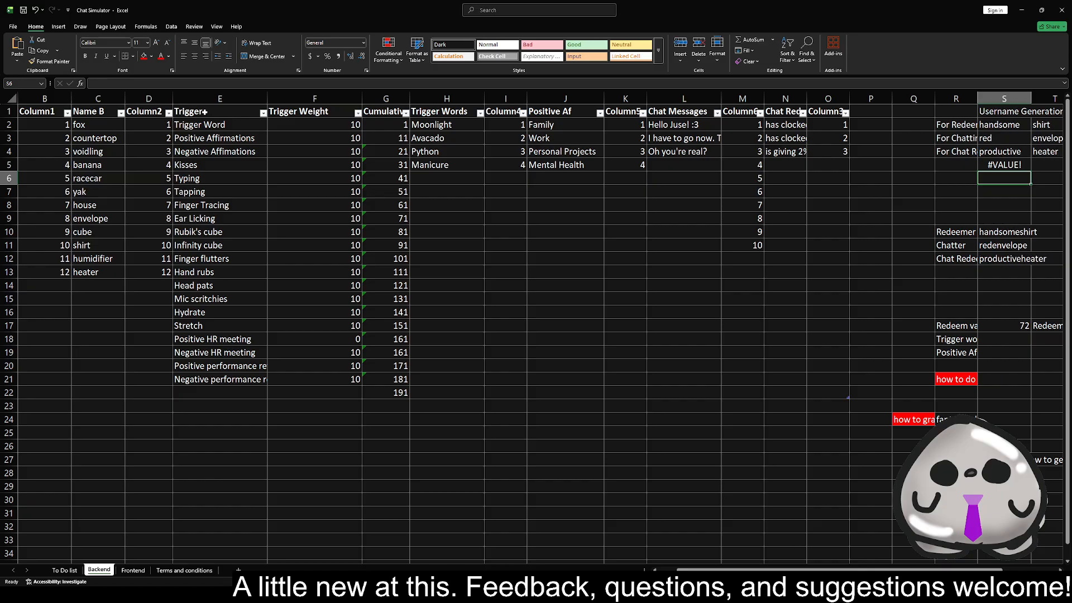
pyautogui.press('F9')
pyautogui.press('F9')
pyautogui.press('F9')
pyautogui.press('F9')
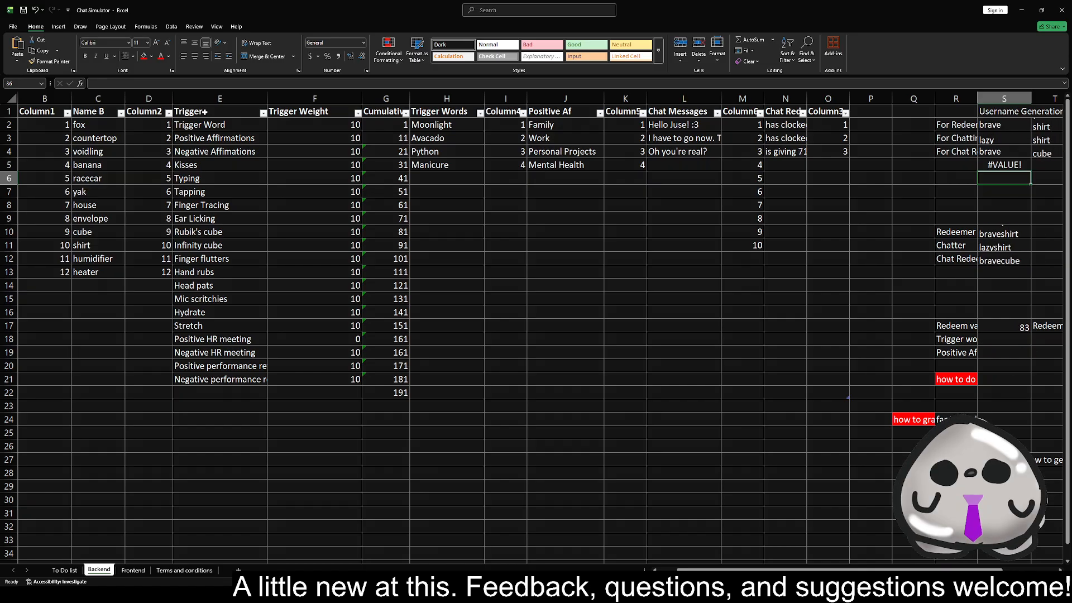
pyautogui.press('F9')
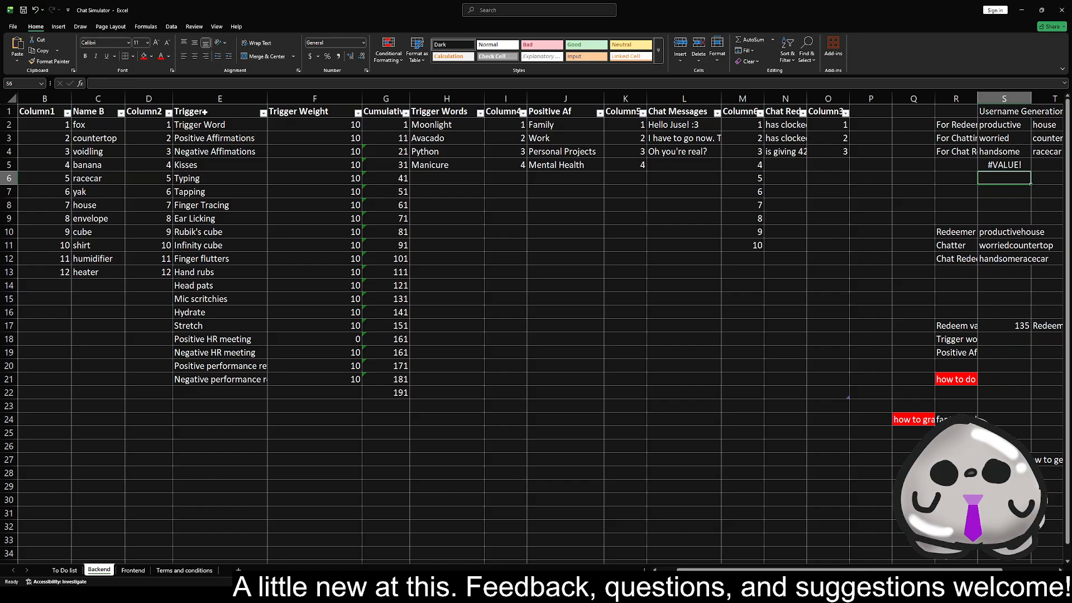
pyautogui.click(1004, 165)
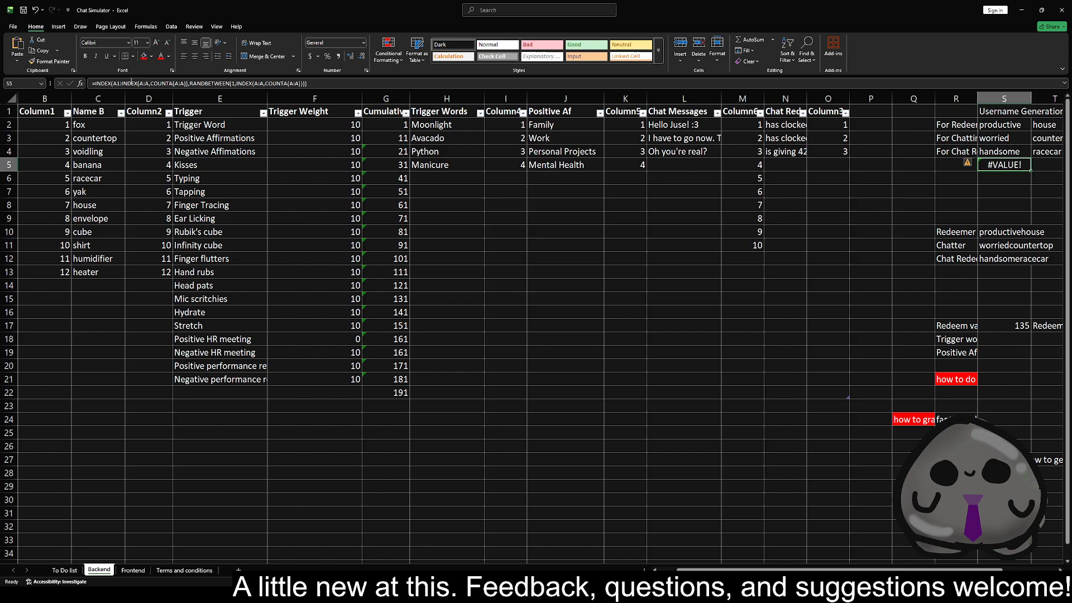
pyautogui.click(991, 179)
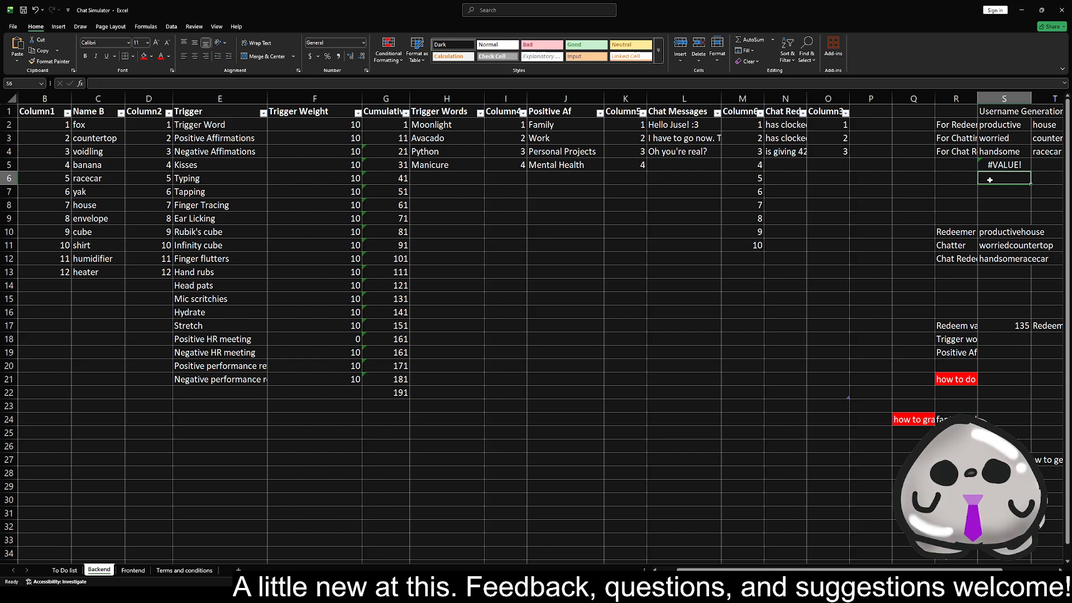
pyautogui.write('+in')
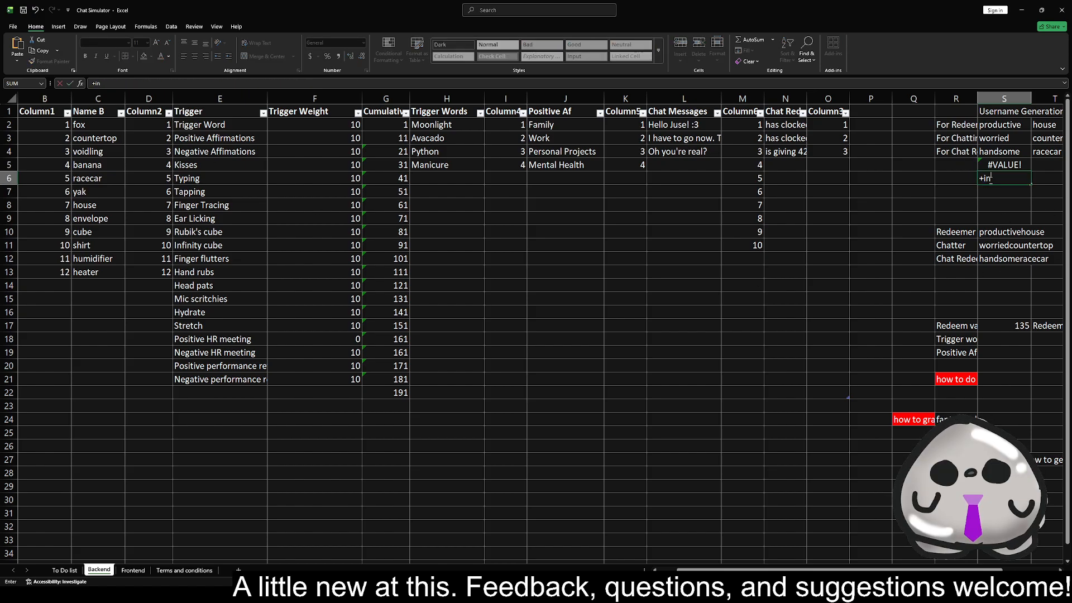
pyautogui.press('BackSpace')
pyautogui.press('BackSpace')
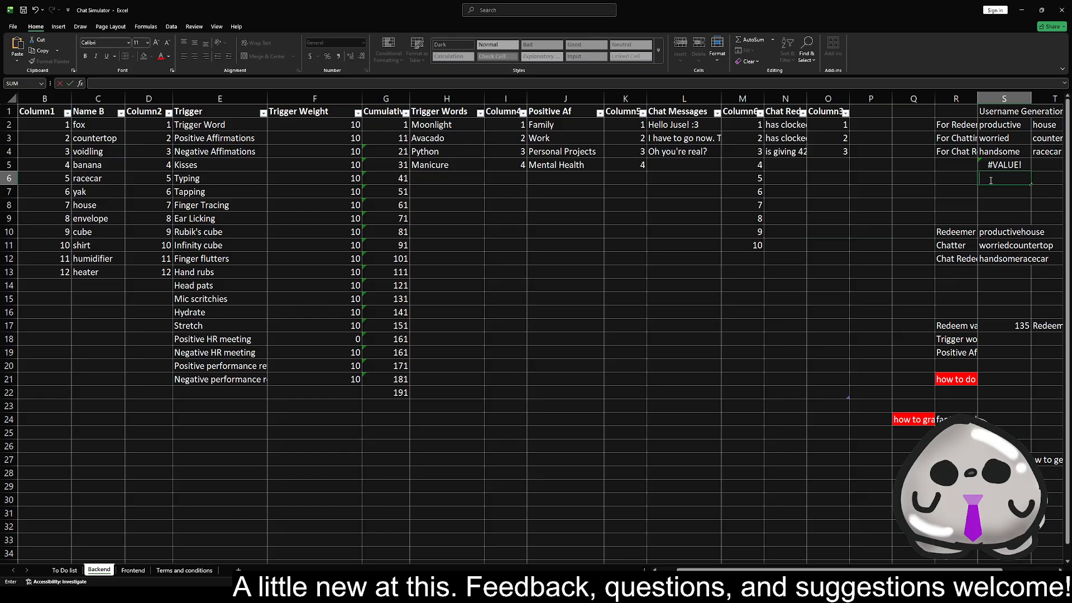
pyautogui.write('=index')
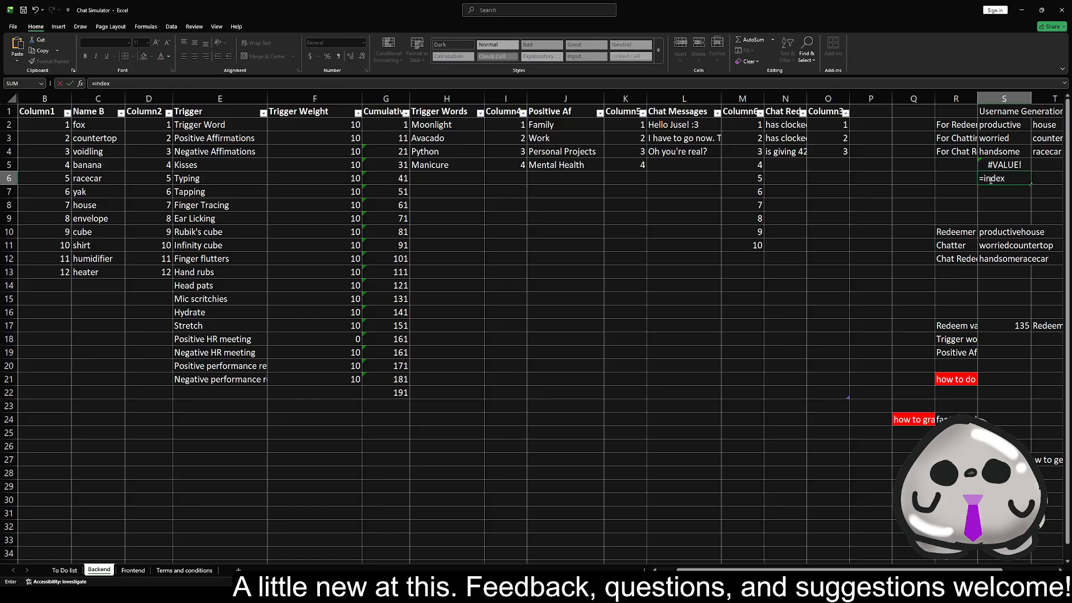
pyautogui.press('Tab')
pyautogui.press('BackSpace')
pyautogui.press('BackSpace')
pyautogui.press('BackSpace')
pyautogui.press('BackSpace')
pyautogui.press('BackSpace')
pyautogui.press('BackSpace')
pyautogui.press('Return')
pyautogui.press('Return')
# - Examine the array range and RANDBETWEEN part of the S5 formula against the last entry in the Name A list
pyautogui.click(1003, 165)
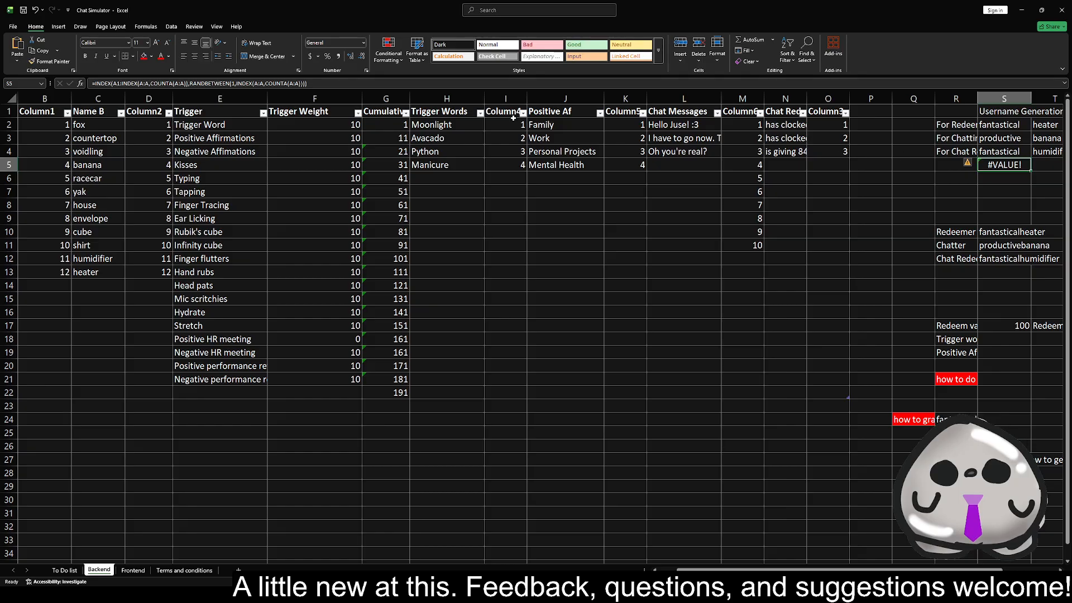
pyautogui.click(114, 83)
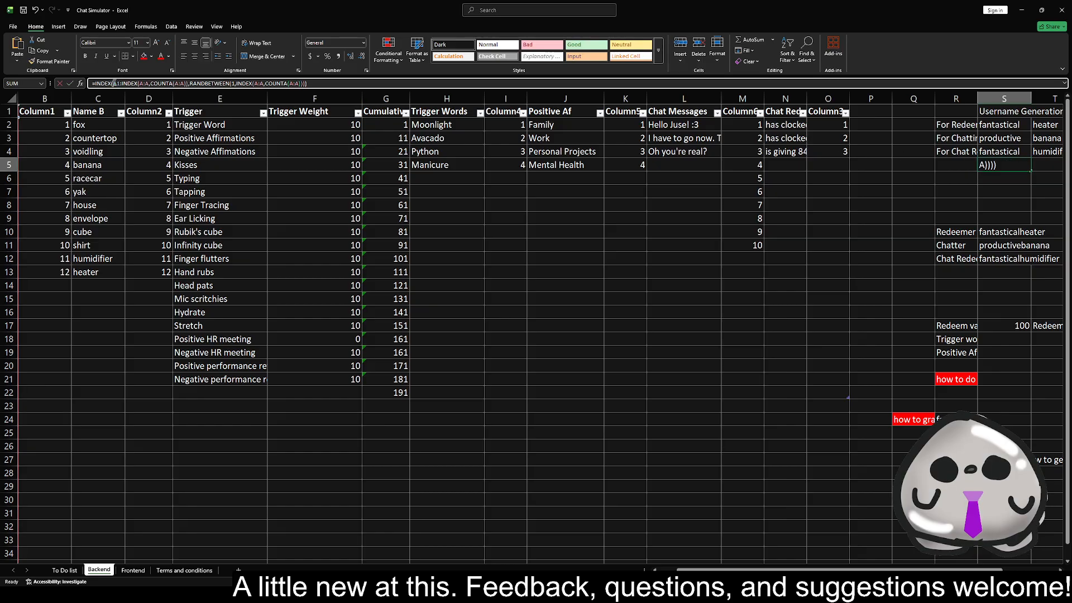
pyautogui.moveTo(114, 83); pyautogui.dragTo(187, 84)
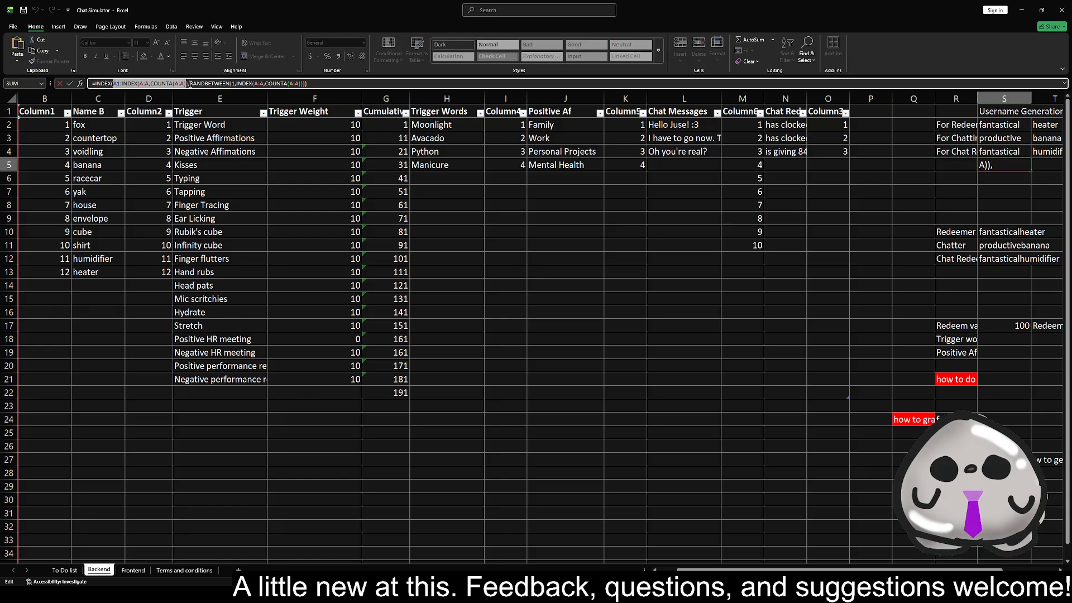
pyautogui.moveTo(190, 84); pyautogui.dragTo(297, 85)
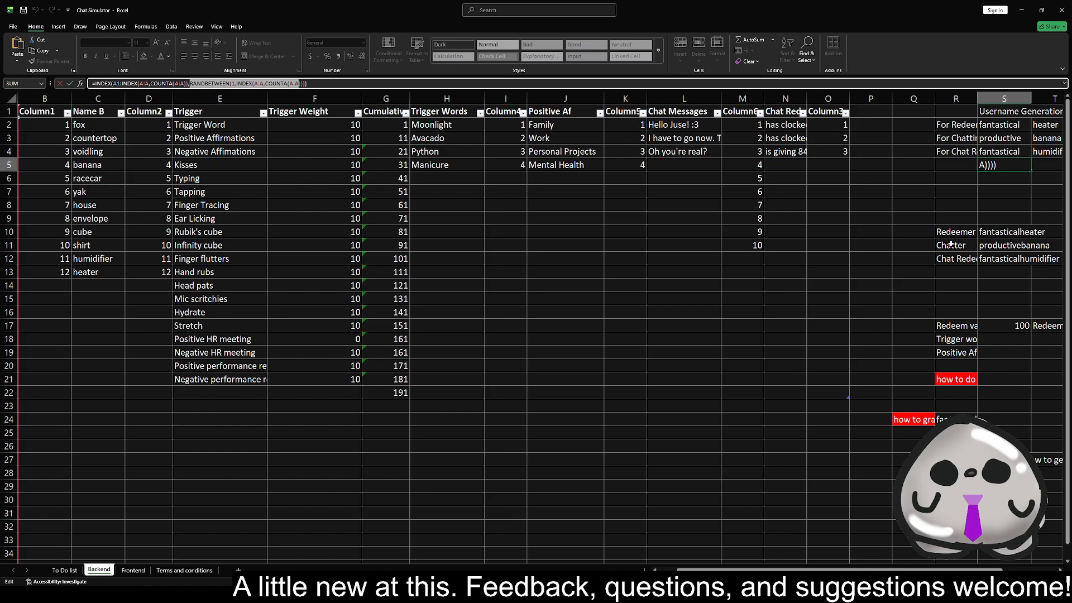
pyautogui.hotkey('ctrl', 'Return')
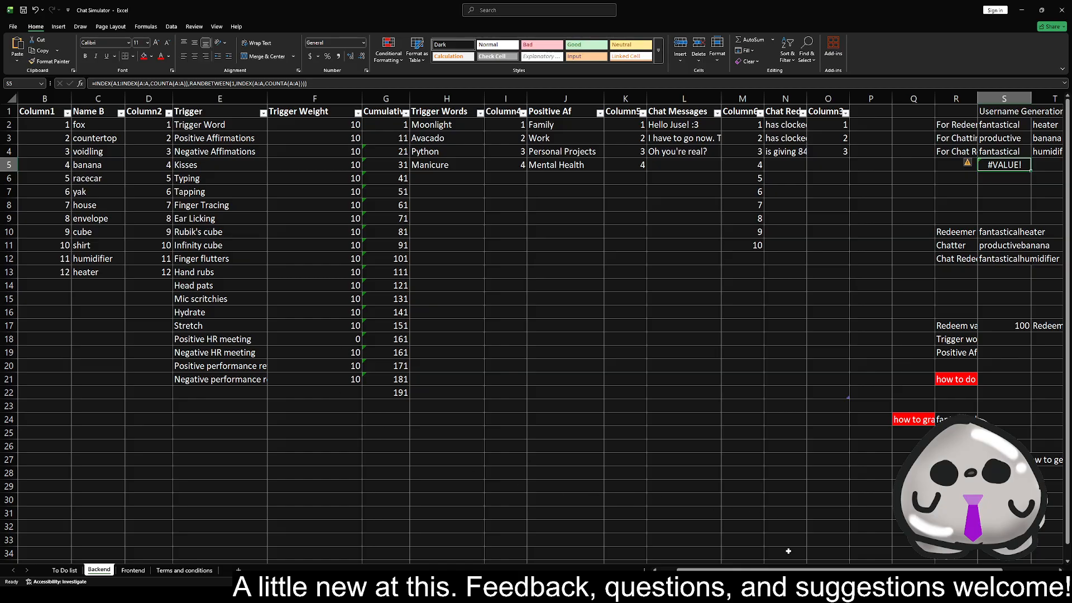
pyautogui.hscroll(-1, 34, 273)
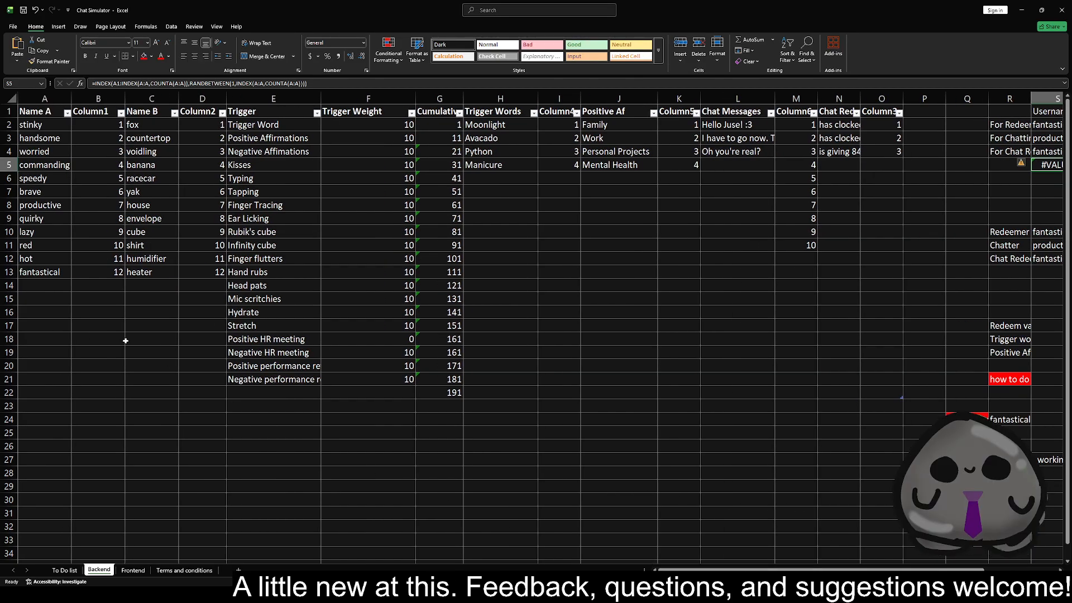
pyautogui.click(34, 273)
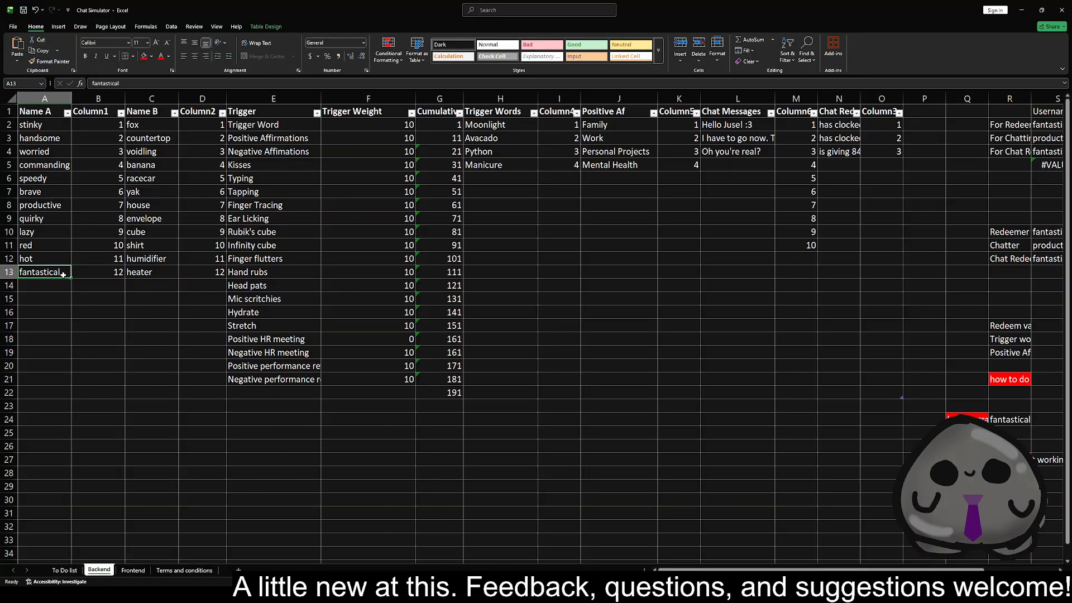
# - Reduce RANDBETWEEN's upper limit in S5 to COUNTA(A:A) by removing the INDEX wrapper around it, and enter the formula
pyautogui.click(1054, 167)
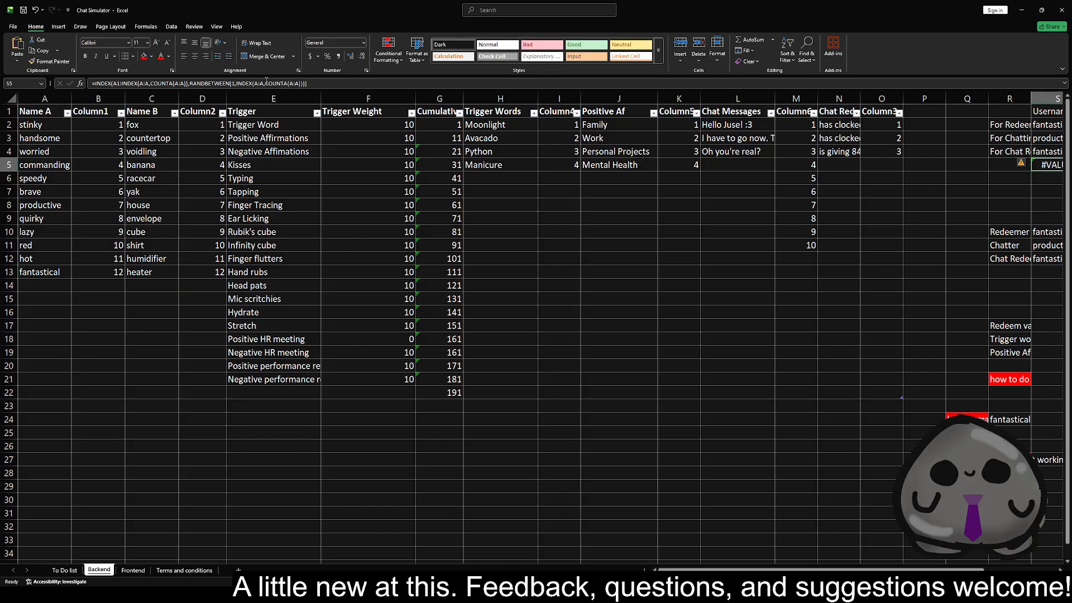
pyautogui.moveTo(266, 82); pyautogui.dragTo(235, 83)
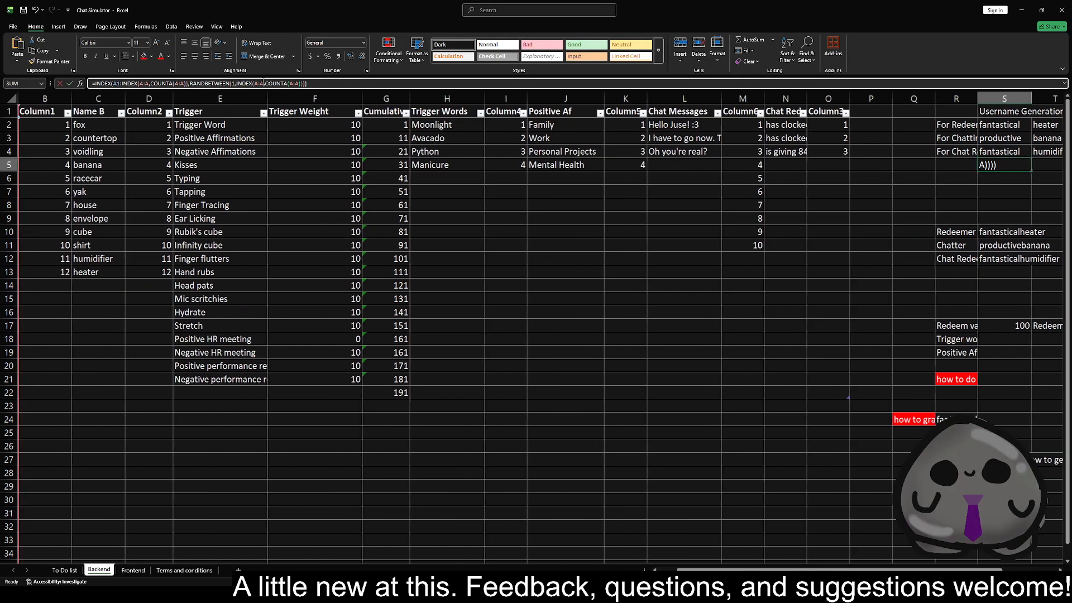
pyautogui.press('BackSpace')
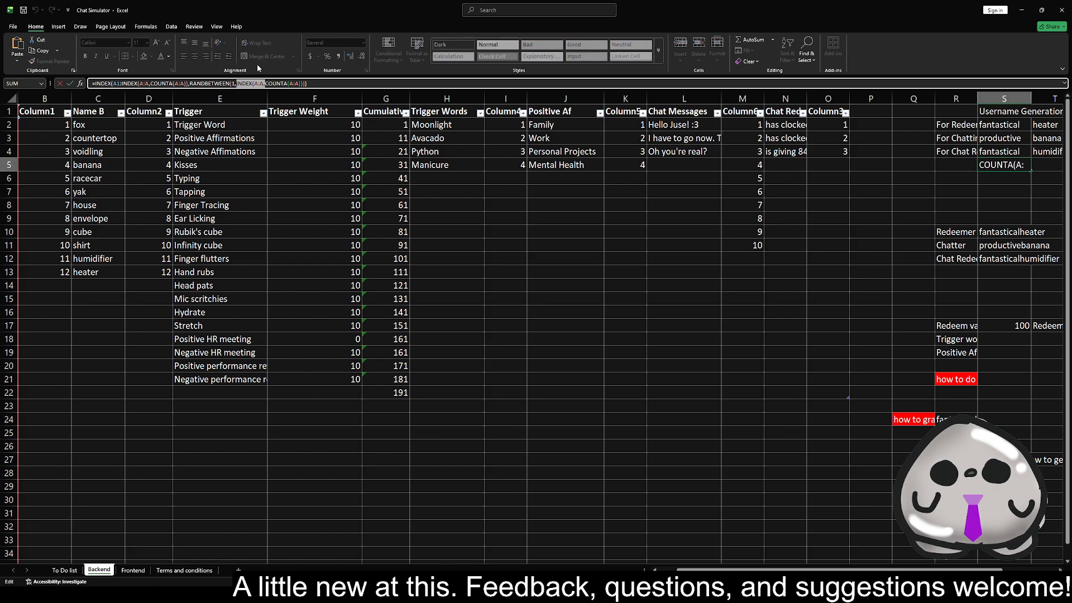
pyautogui.press('End')
pyautogui.hotkey('ctrl', 'Return')
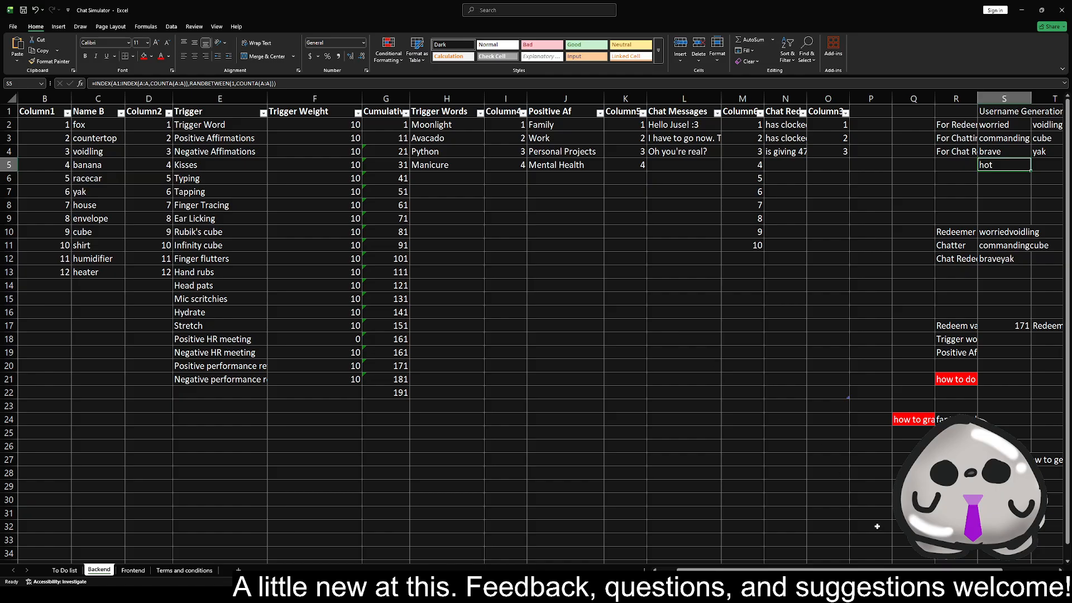
# - Compare the Column1 numbers beside the Name A list with the sheet's row numbers and inspect the range S5 references
pyautogui.hscroll(-1, 837, 569)
pyautogui.click(84, 125)
pyautogui.moveTo(85, 126); pyautogui.dragTo(82, 273)
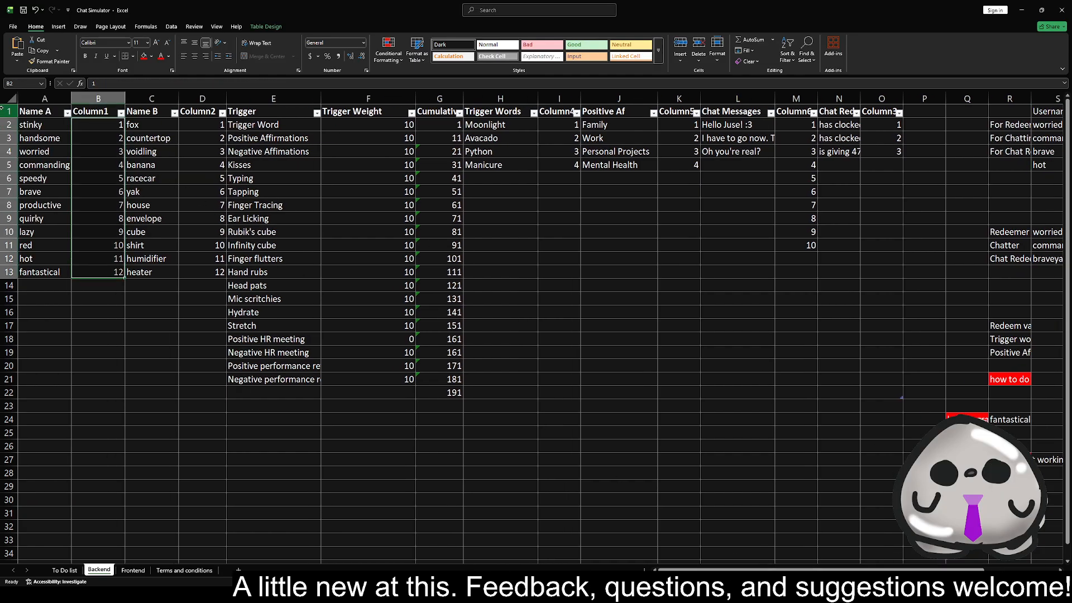
pyautogui.moveTo(5, 111); pyautogui.dragTo(7, 273)
pyautogui.click(119, 273)
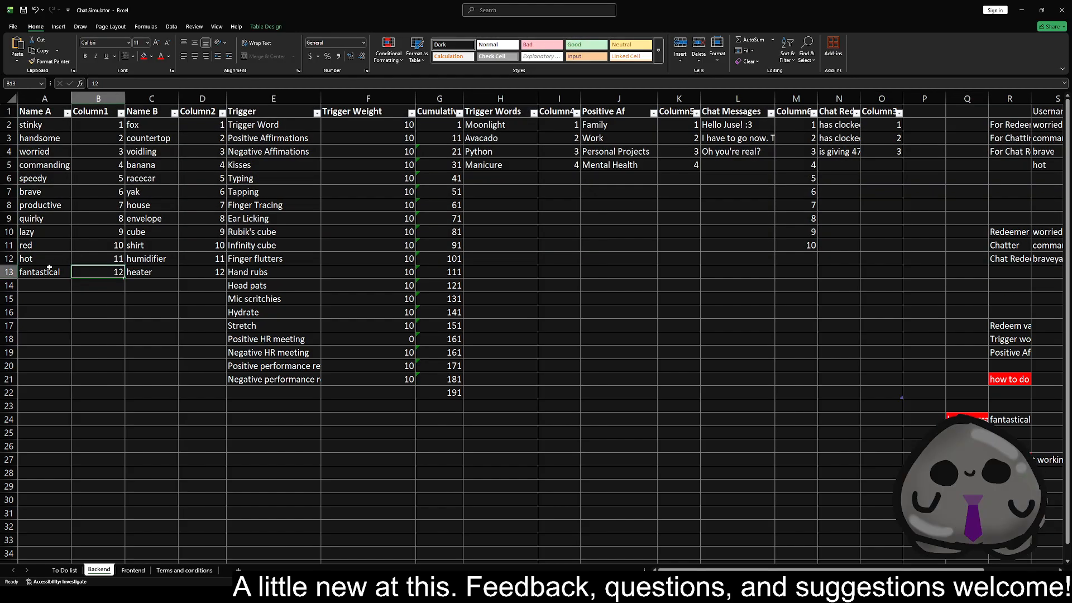
pyautogui.click(1046, 165)
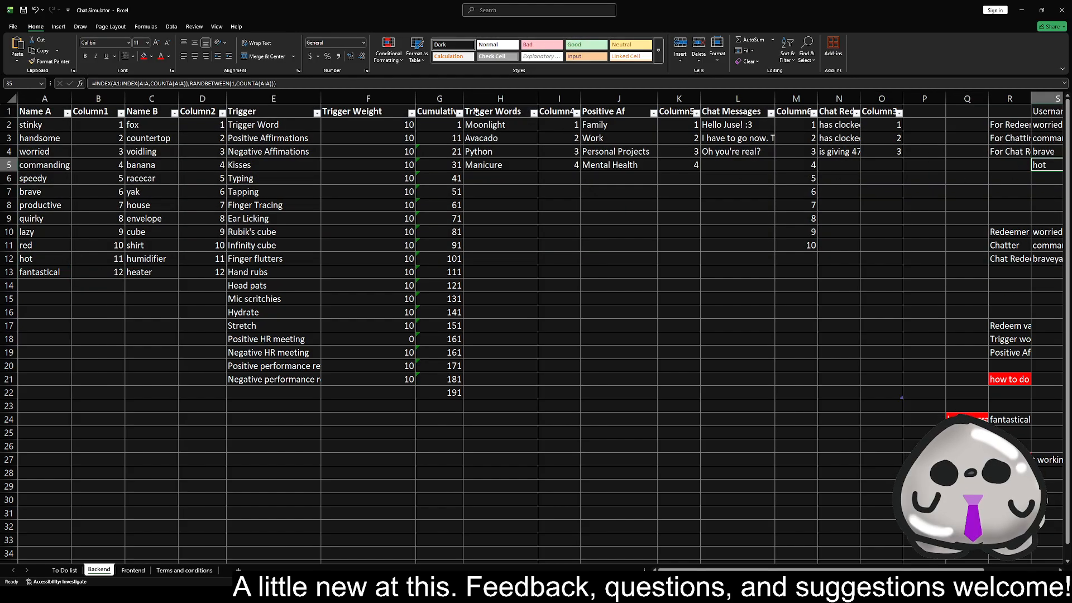
pyautogui.click(290, 84)
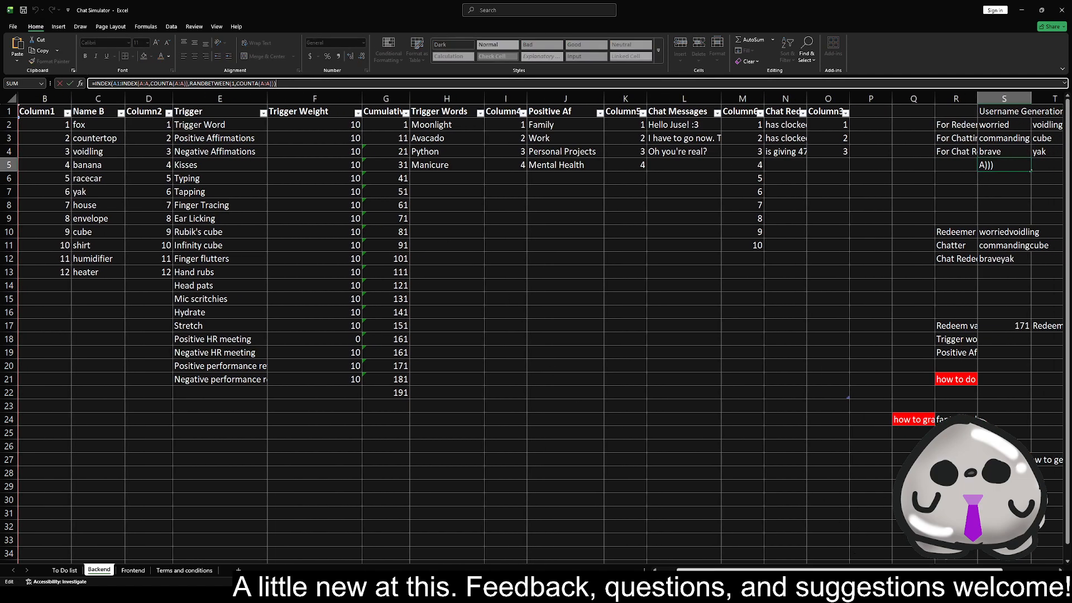
pyautogui.moveTo(781, 570); pyautogui.dragTo(751, 570)
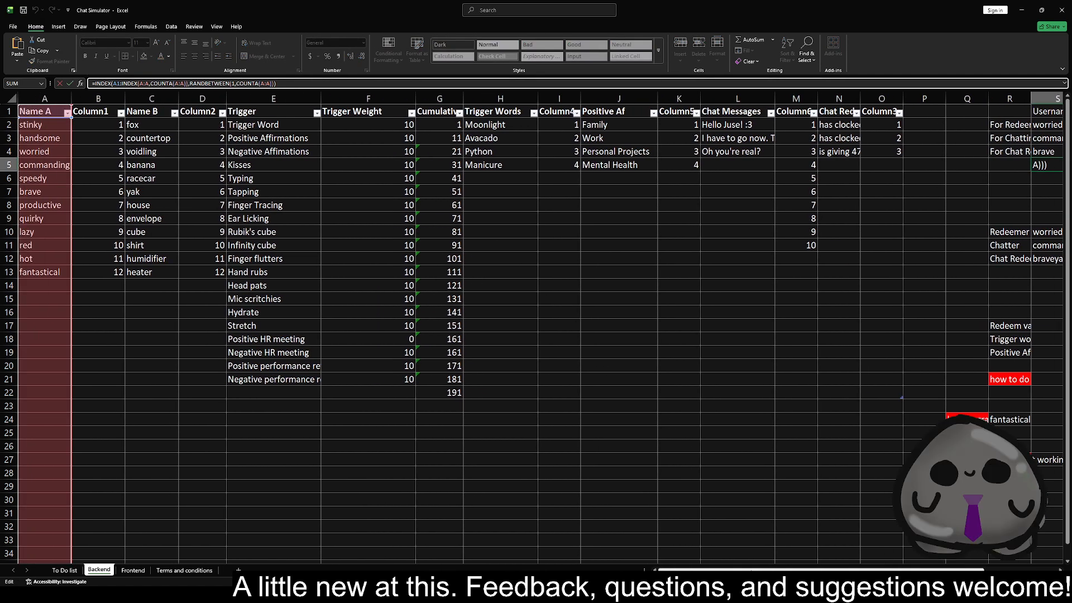
# - Add the word greasy in A14 at the end of the Name A list, without a number in Column1
pyautogui.click(47, 285)
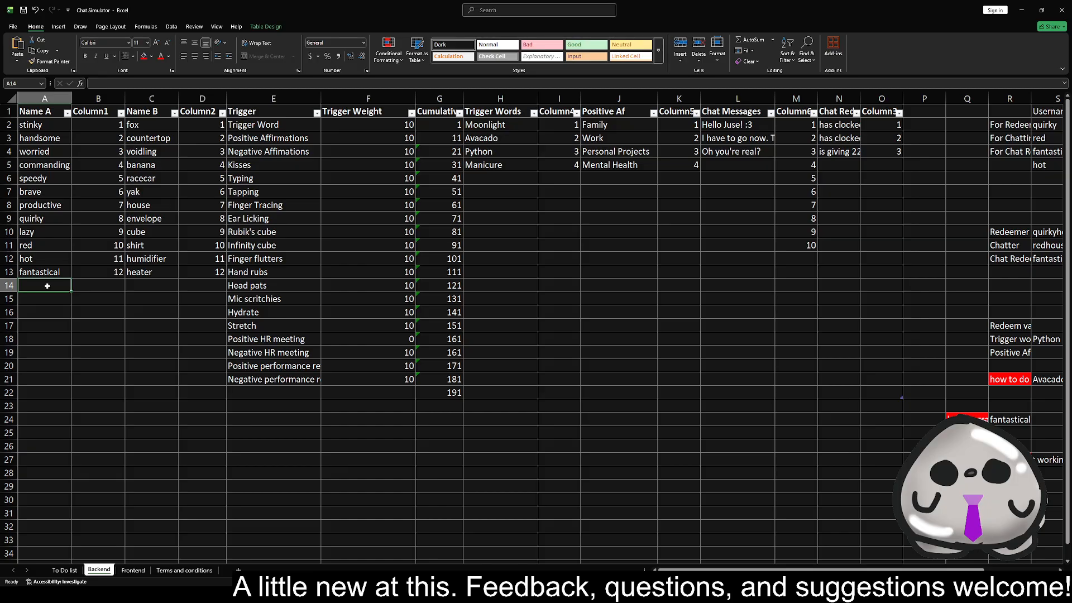
pyautogui.doubleClick(48, 286)
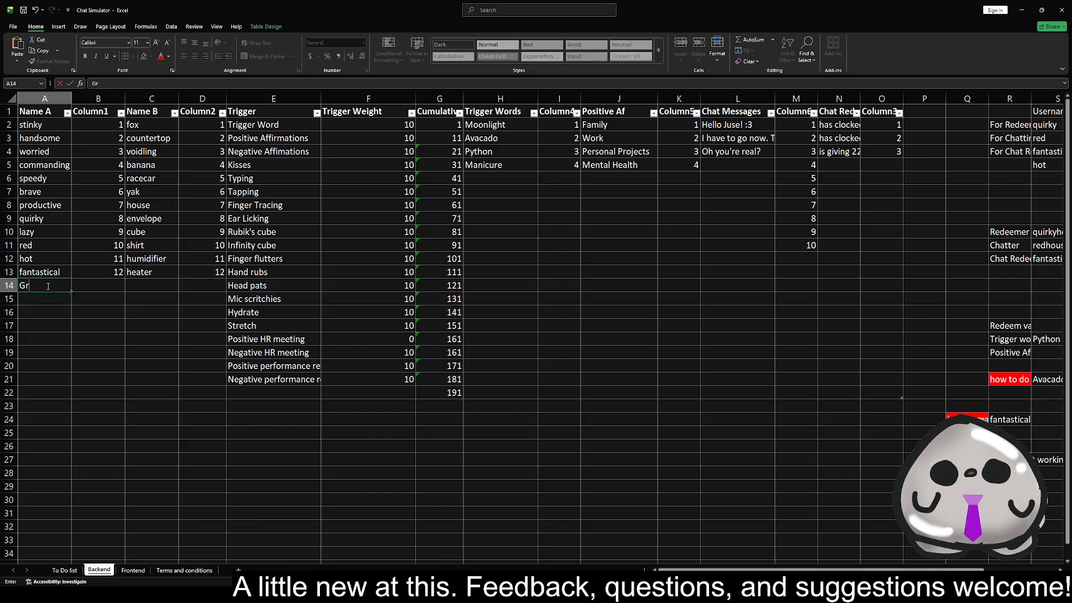
pyautogui.write('greasy')
pyautogui.press('Return')
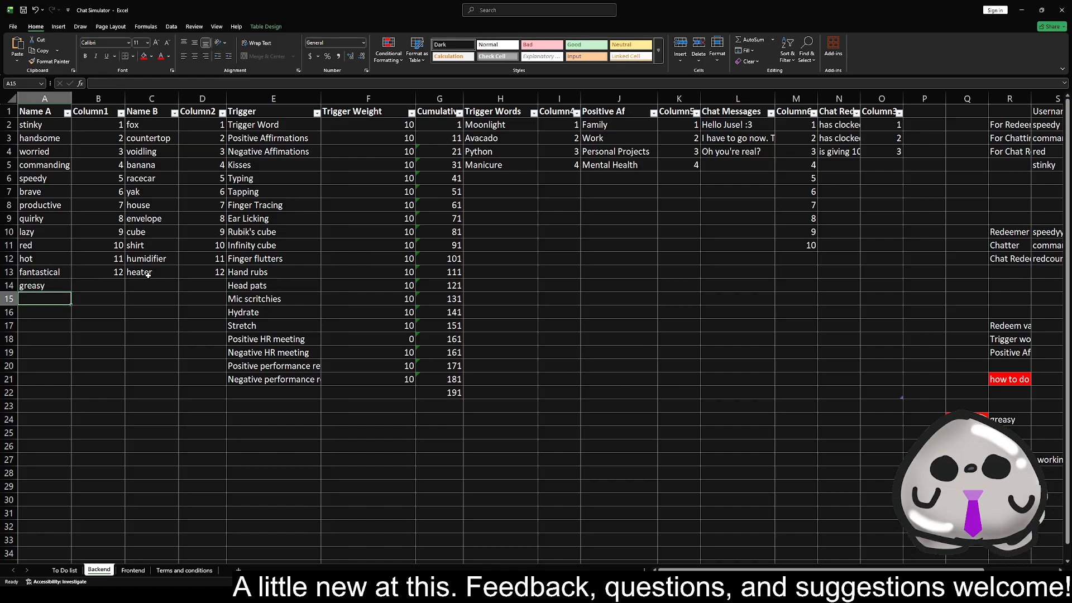
pyautogui.click(79, 285)
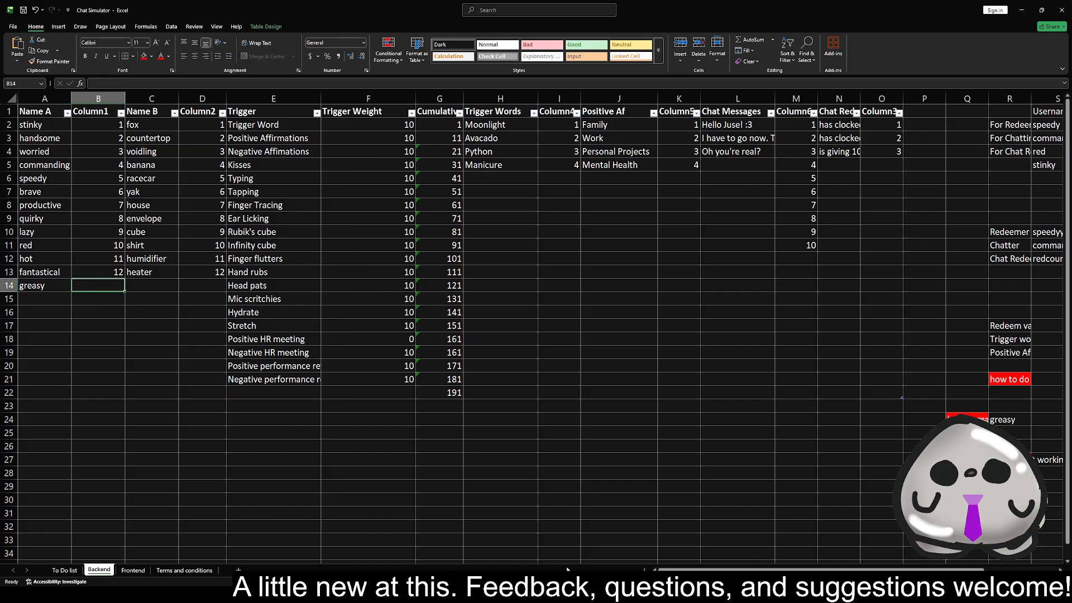
pyautogui.hscroll(3, 905, 161)
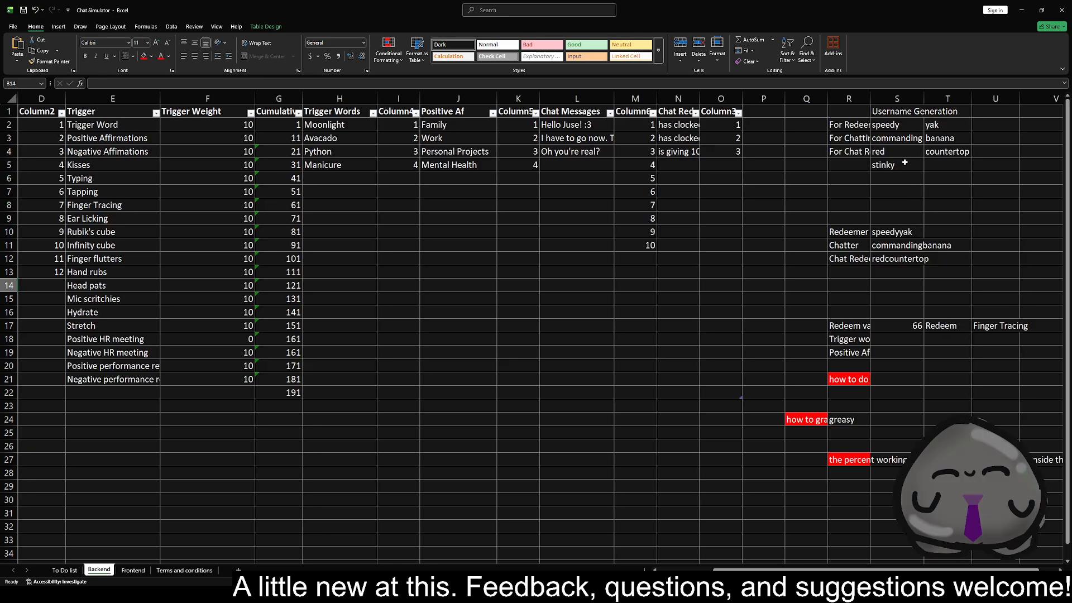
# - Recalculate the sheet and compare the XLOOKUP formulas in S2:S4, which rely on Column1, with the INDEX formula in S5
pyautogui.moveTo(900, 130); pyautogui.dragTo(896, 156)
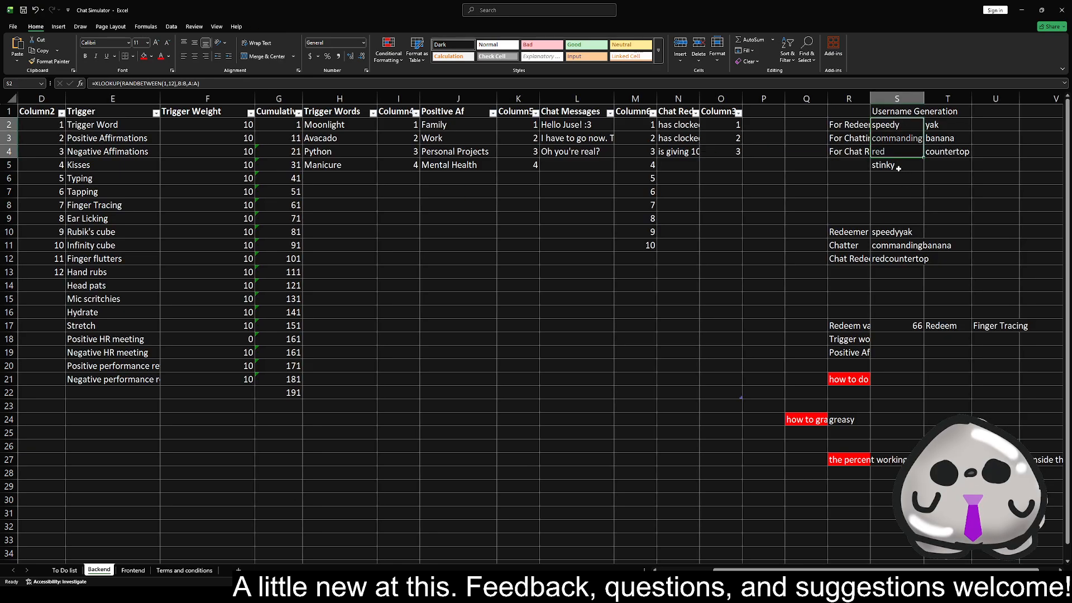
pyautogui.click(899, 165)
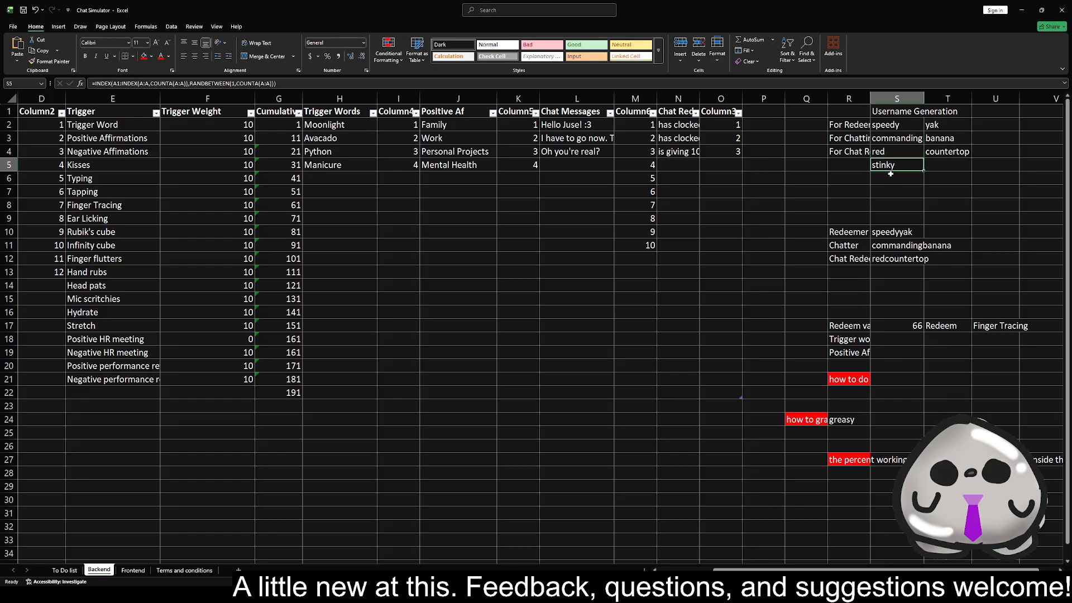
pyautogui.press('F9')
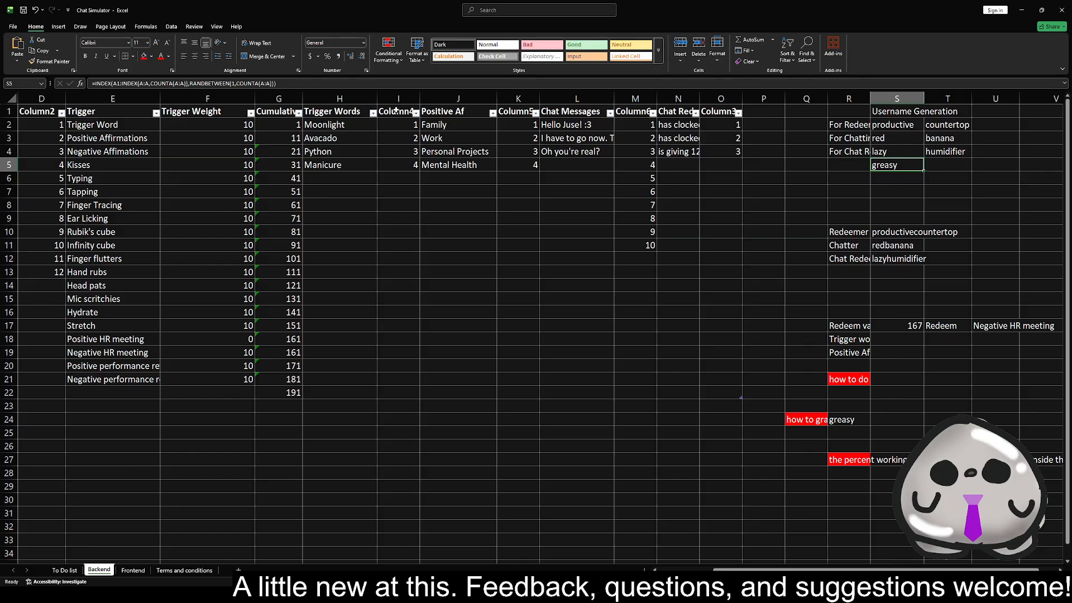
pyautogui.click(893, 151)
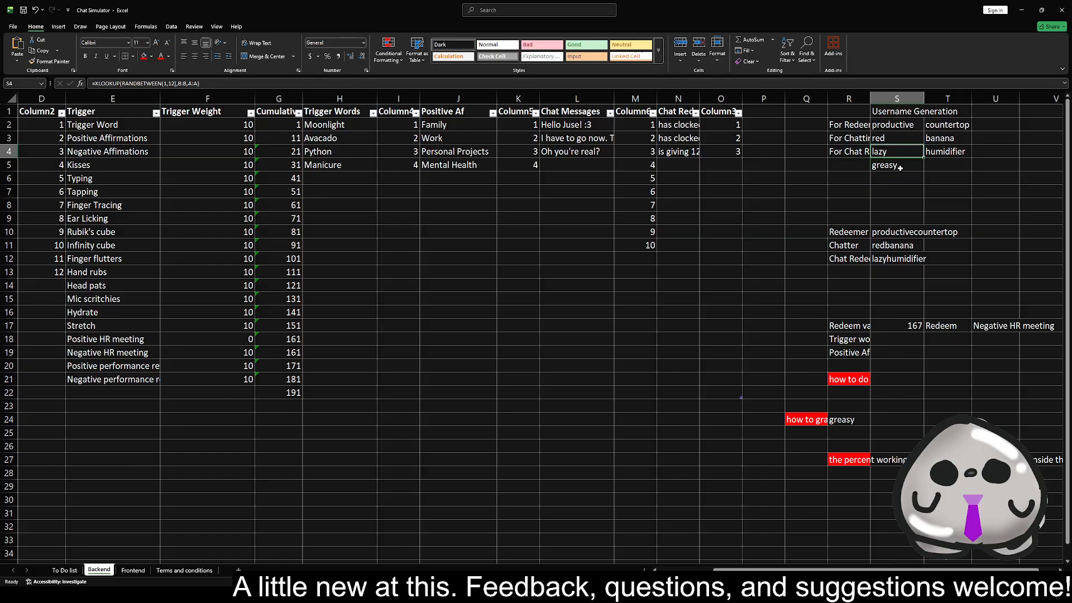
pyautogui.click(899, 166)
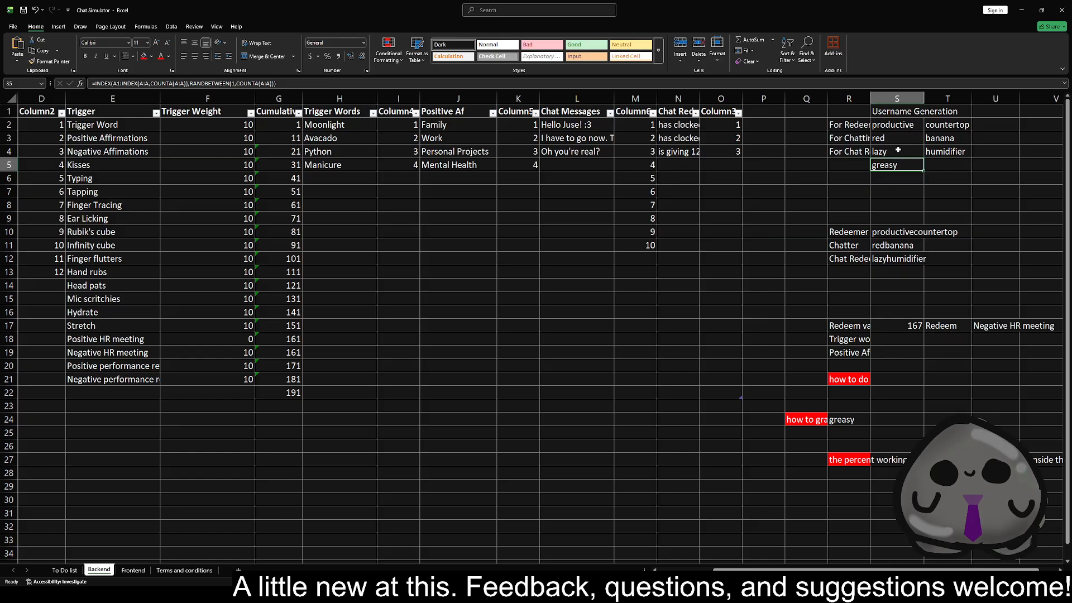
pyautogui.moveTo(904, 126); pyautogui.dragTo(943, 151)
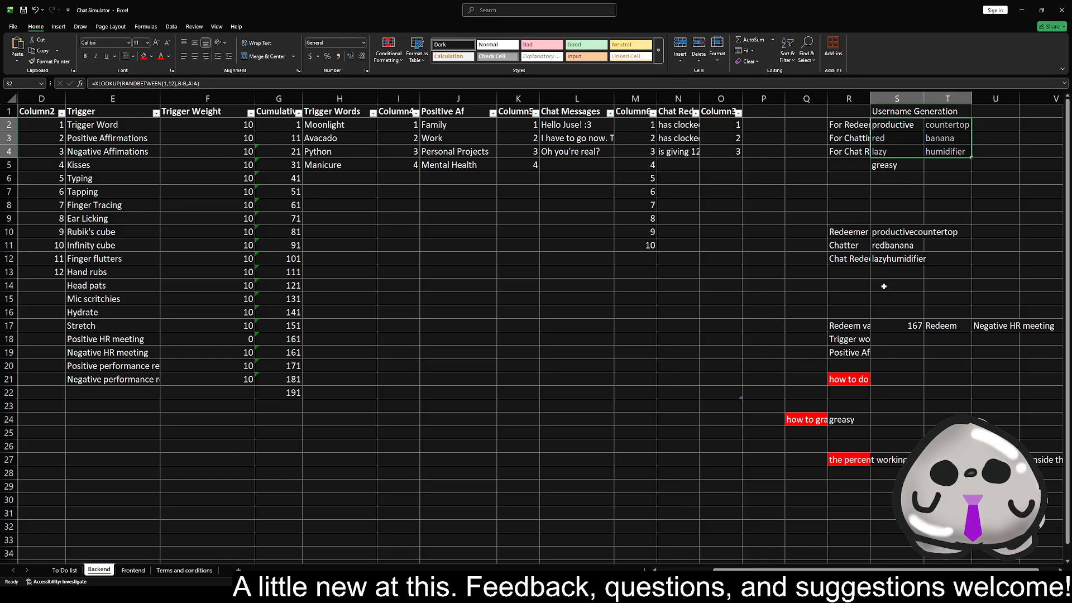
pyautogui.hscroll(-3, 960, 81)
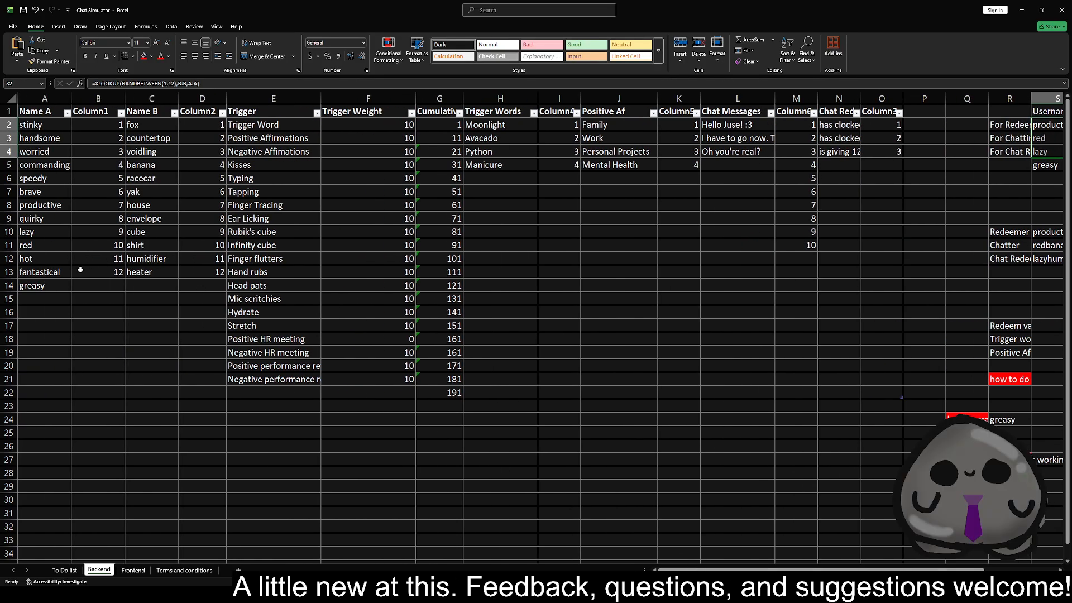
pyautogui.click(100, 99)
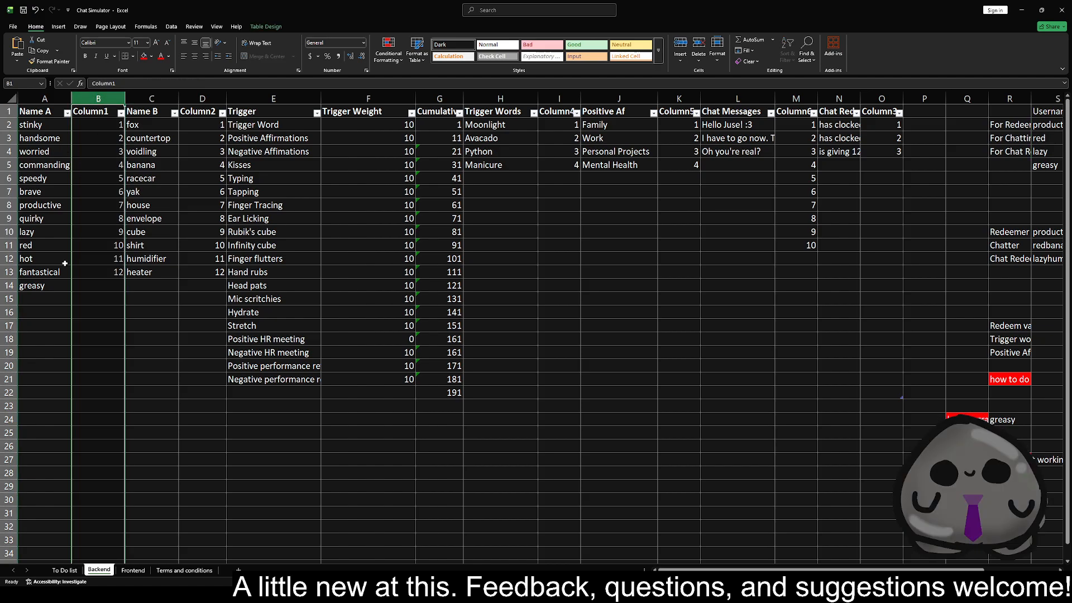
pyautogui.click(57, 299)
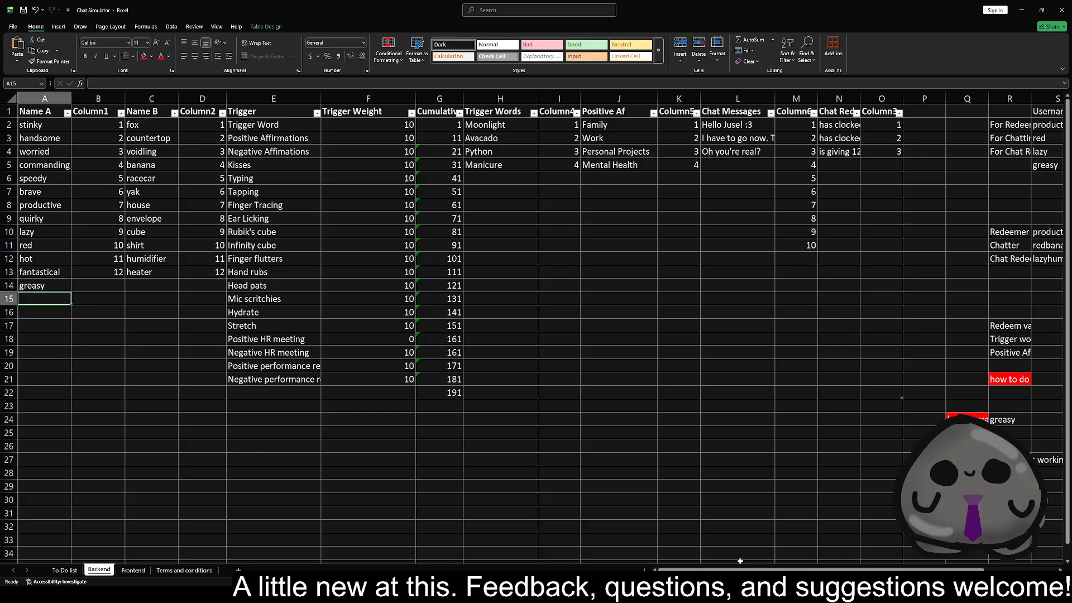
# - In the S5 formula, make the range start $A$1 and the inner INDEX array $A:$A absolute
pyautogui.hscroll(4, 637, 550)
pyautogui.click(854, 167)
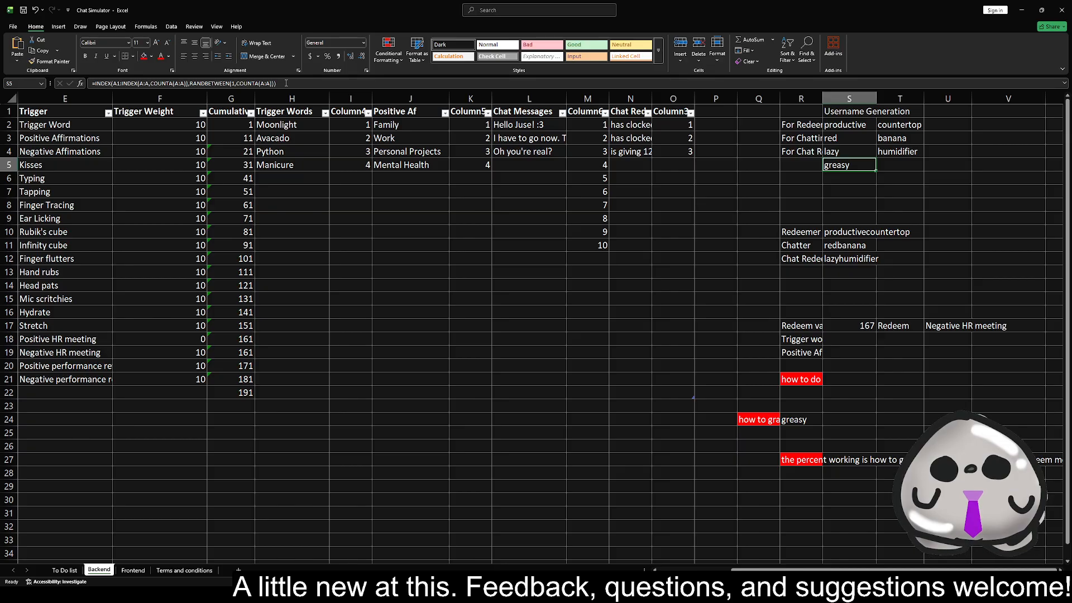
pyautogui.click(113, 83)
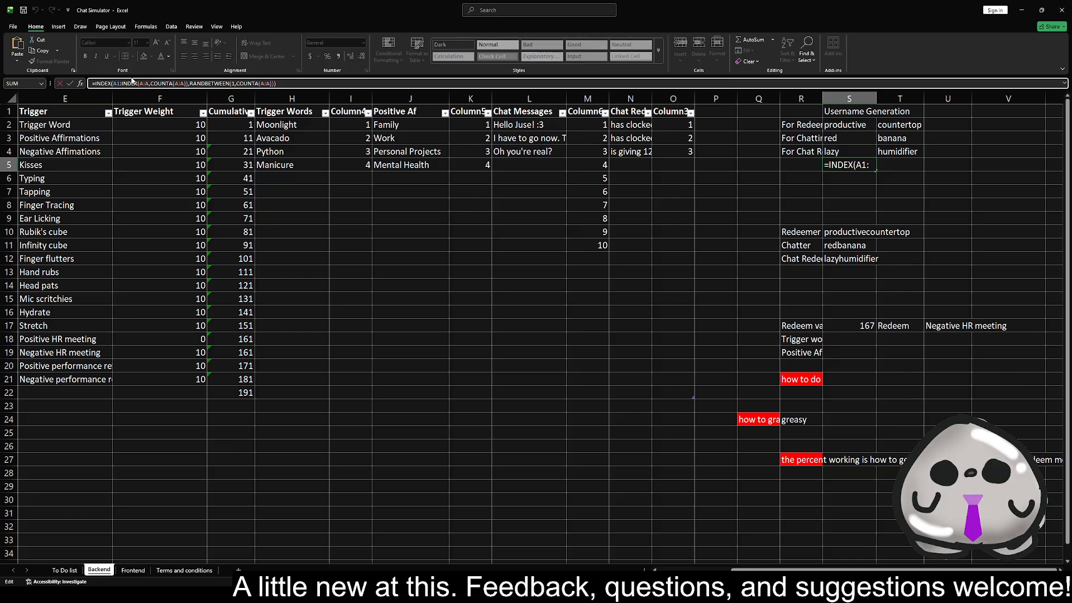
pyautogui.write('$A$')
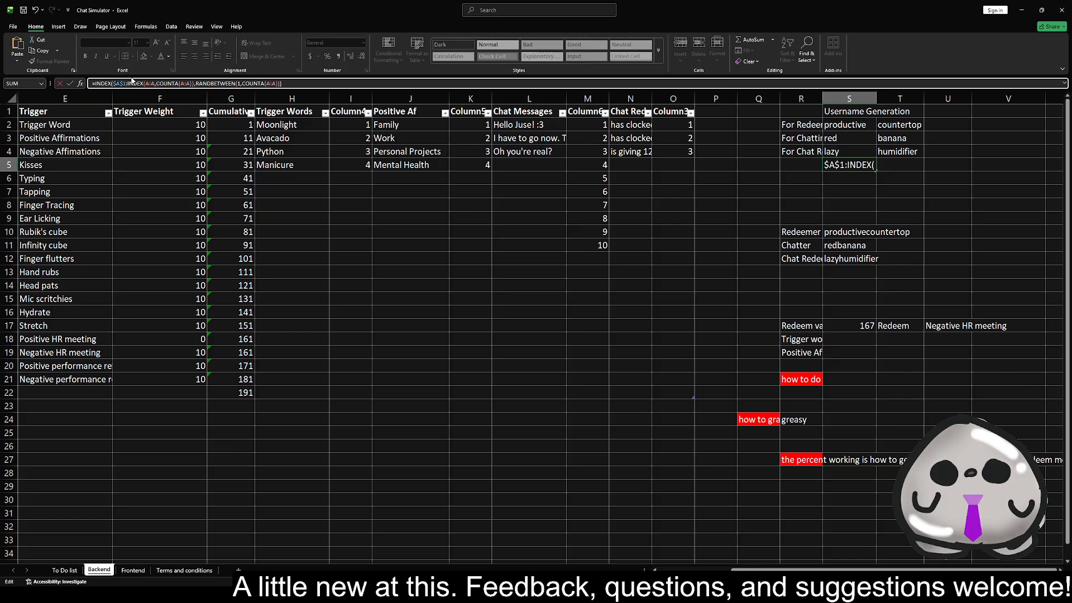
pyautogui.press('Right')
pyautogui.press('Right')
pyautogui.press('Right')
pyautogui.press('Right')
pyautogui.press('Right')
pyautogui.press('Right')
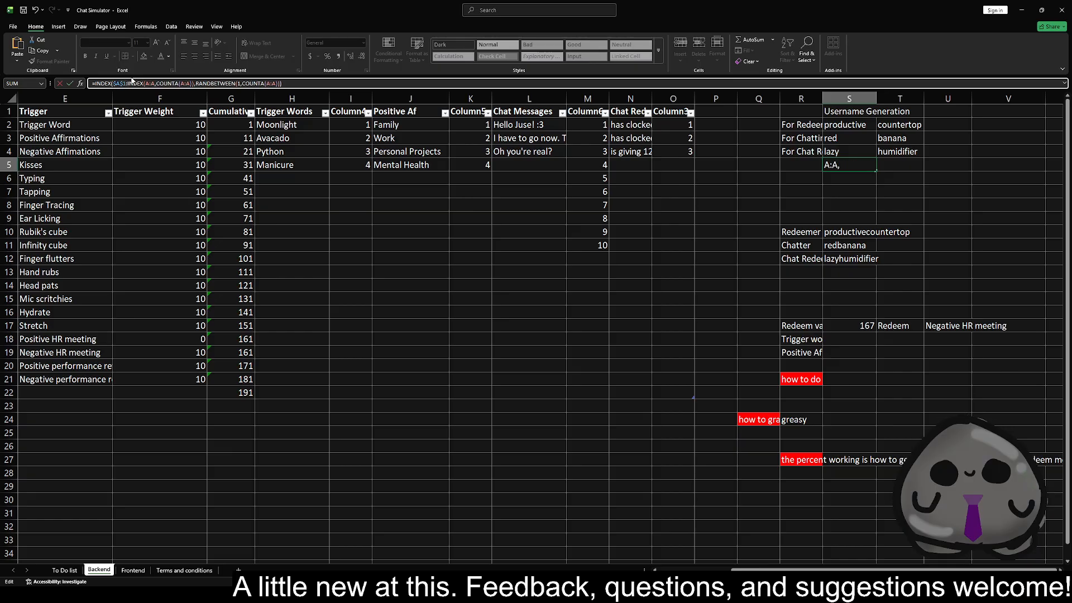
pyautogui.write('$')
pyautogui.press('Right')
pyautogui.press('Right')
pyautogui.write('$')
pyautogui.press('Right')
pyautogui.press('Right')
pyautogui.press('Right')
pyautogui.press('Right')
pyautogui.press('Right')
pyautogui.press('Right')
pyautogui.press('Right')
pyautogui.press('Right')
pyautogui.press('Right')
# - Make the column references in both COUNTA functions of S5 absolute as $A:$A and enter the formula
pyautogui.write('$')
pyautogui.press('Right')
pyautogui.press('Right')
pyautogui.write('$')
pyautogui.press('Right')
pyautogui.press('Right')
pyautogui.press('Right')
pyautogui.press('Right')
pyautogui.press('Right')
pyautogui.press('Right')
pyautogui.press('Right')
pyautogui.press('Right')
pyautogui.press('Right')
pyautogui.press('Right')
pyautogui.press('Right')
pyautogui.press('Right')
pyautogui.press('Right')
pyautogui.press('Right')
pyautogui.press('Right')
pyautogui.press('Right')
pyautogui.press('Right')
pyautogui.press('Right')
pyautogui.press('Right')
pyautogui.press('Right')
pyautogui.press('Right')
pyautogui.press('Right')
pyautogui.press('Right')
pyautogui.write('$A$')
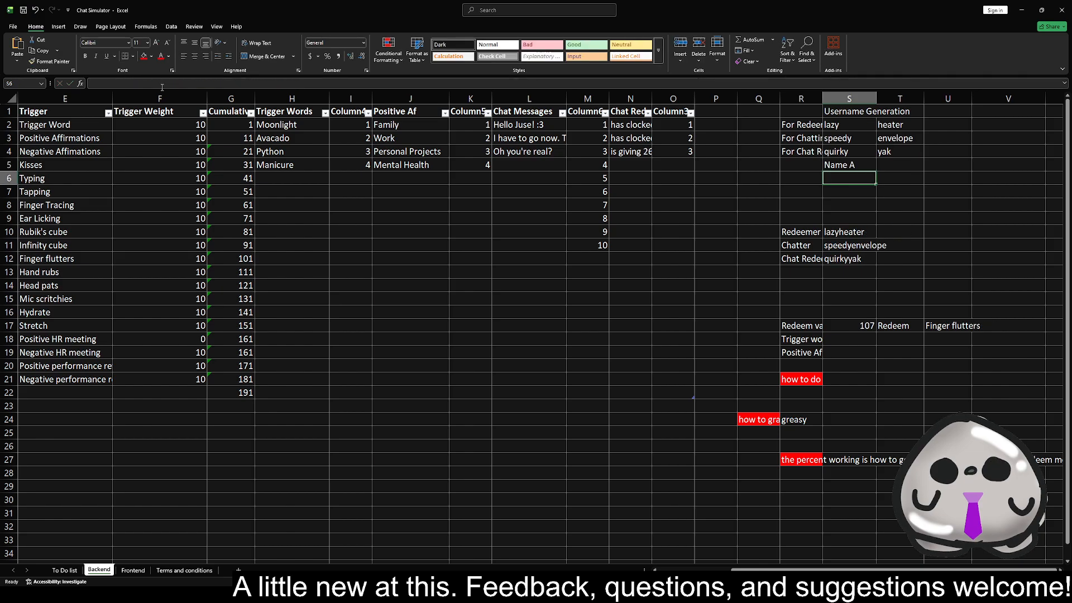
# - Change both COUNTA references in S5 back to the relative A:A and enter the formula
pyautogui.click(854, 164)
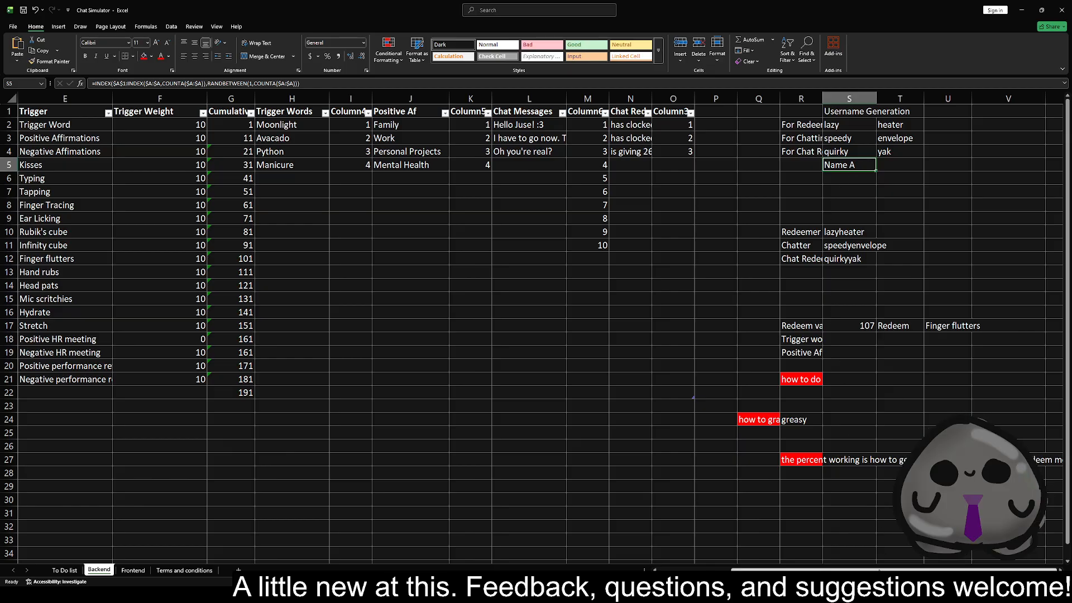
pyautogui.moveTo(845, 566); pyautogui.dragTo(773, 567)
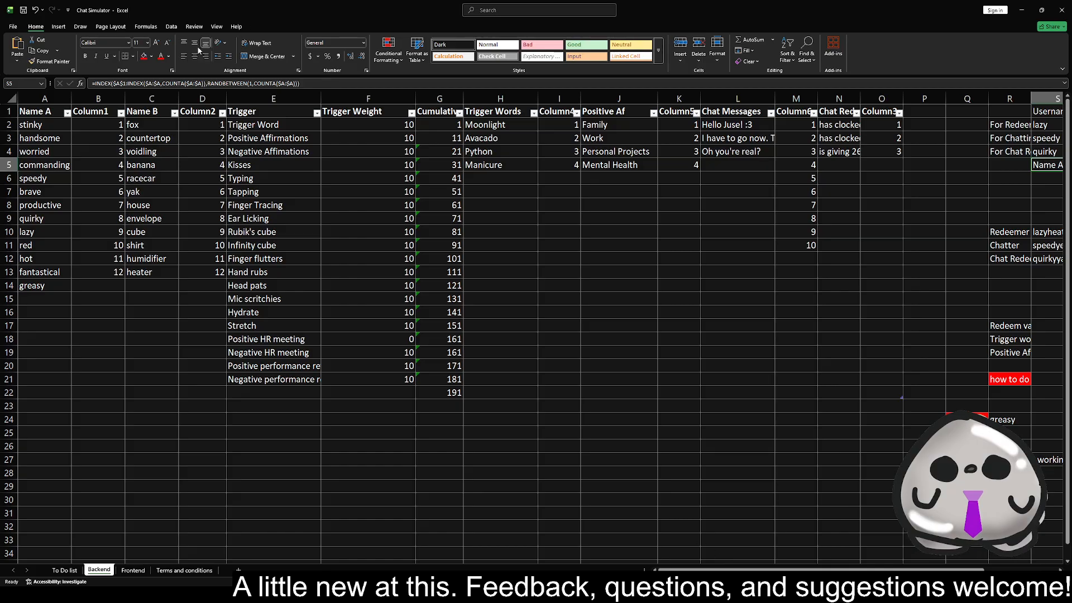
pyautogui.click(187, 84)
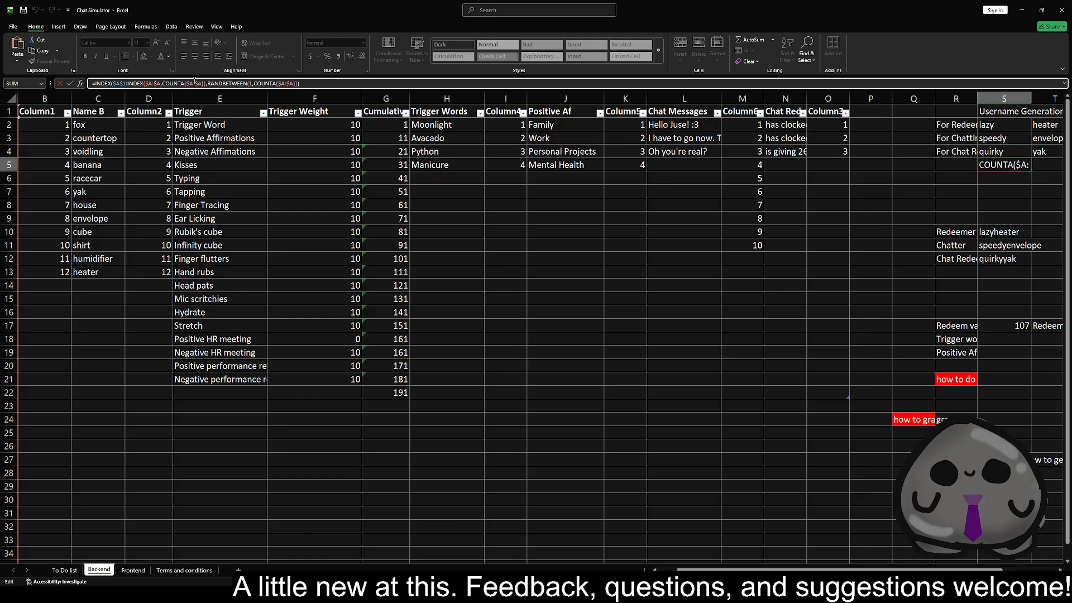
pyautogui.press('F4')
pyautogui.press('Right')
pyautogui.press('Right')
pyautogui.press('Right')
pyautogui.press('Right')
pyautogui.press('Right')
pyautogui.press('Right')
pyautogui.press('F4')
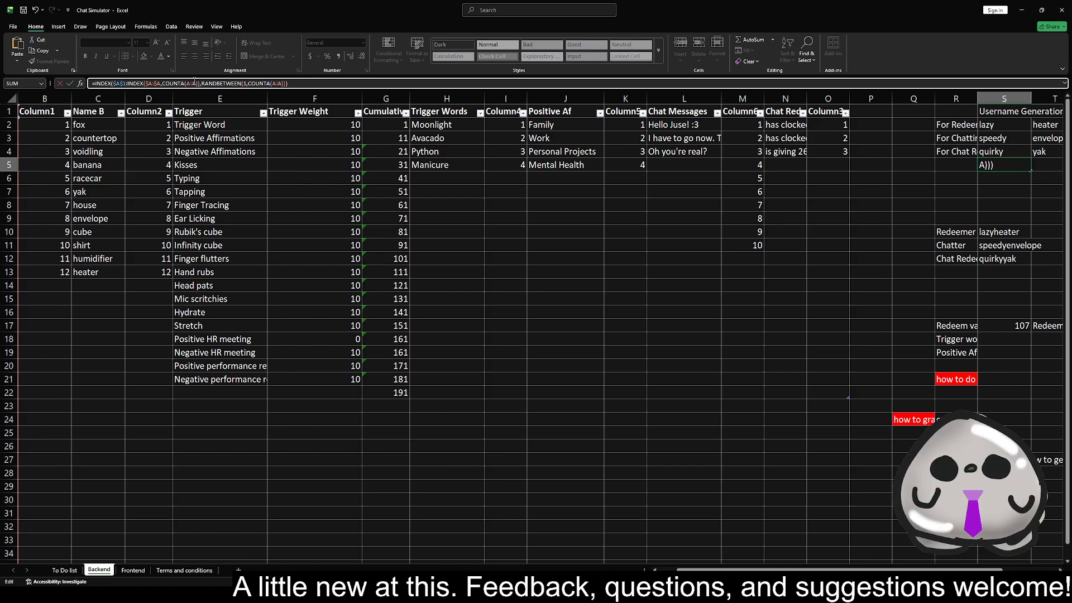
pyautogui.press('Return')
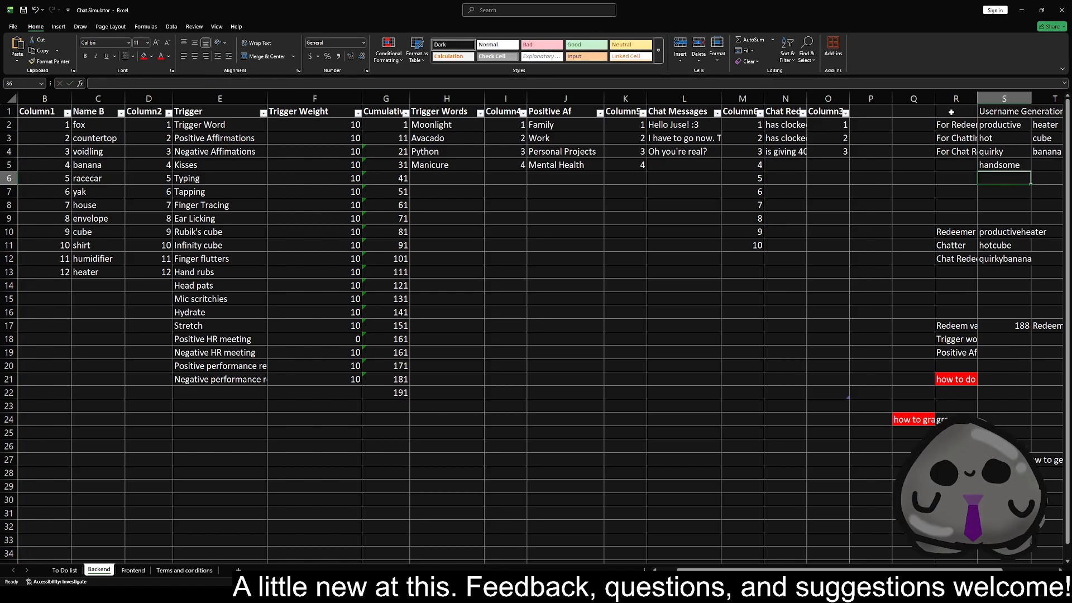
# - Copy the S5 formula into S2:S4, replacing the XLOOKUP formulas under Username Generation
pyautogui.click(977, 163)
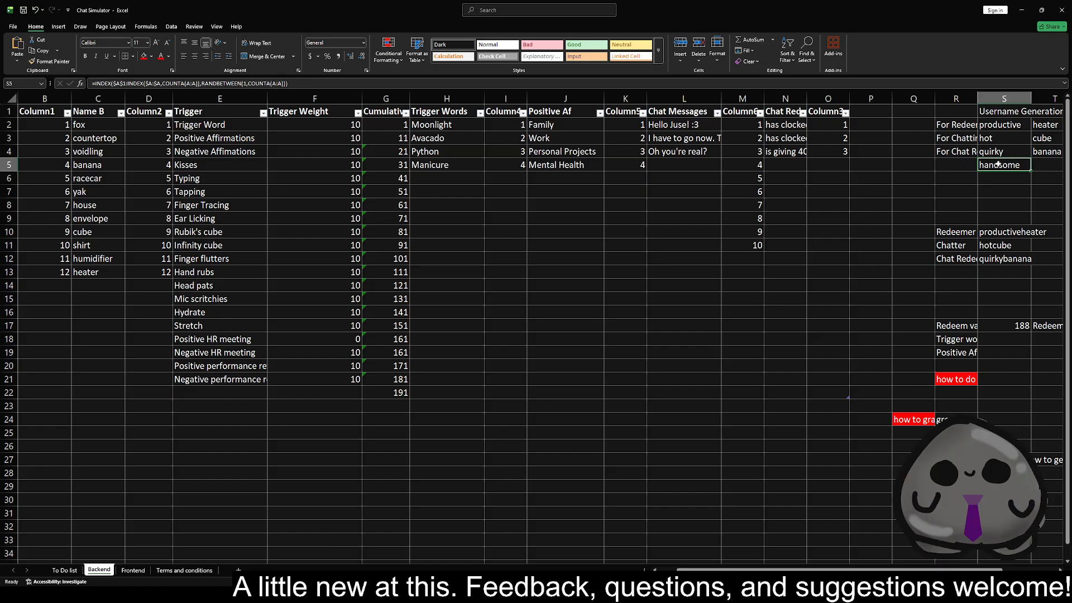
pyautogui.hotkey('ctrl', 'c')
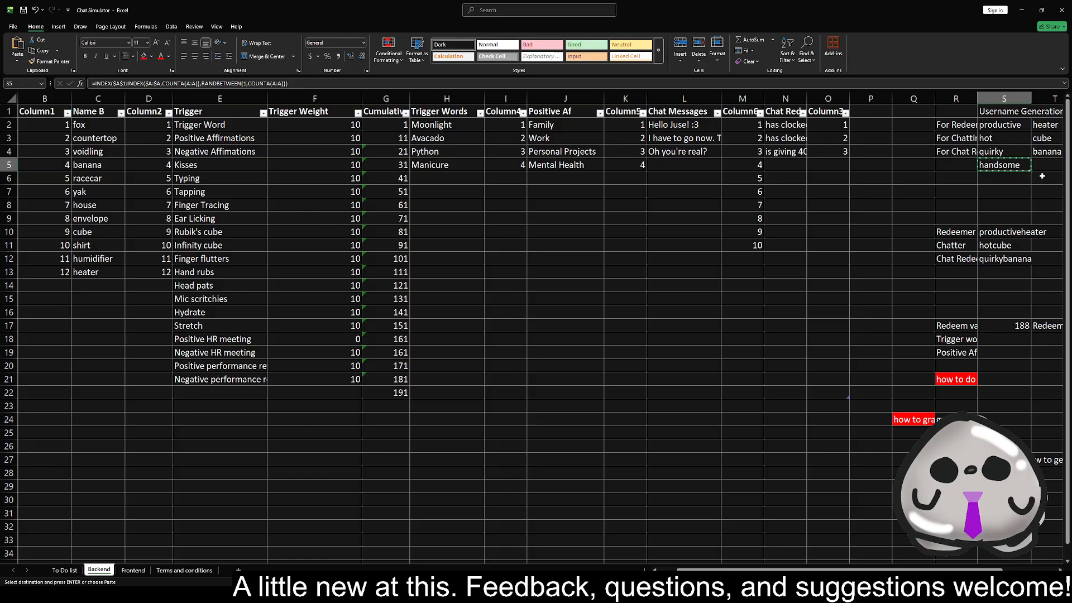
pyautogui.moveTo(1004, 125); pyautogui.dragTo(1019, 153)
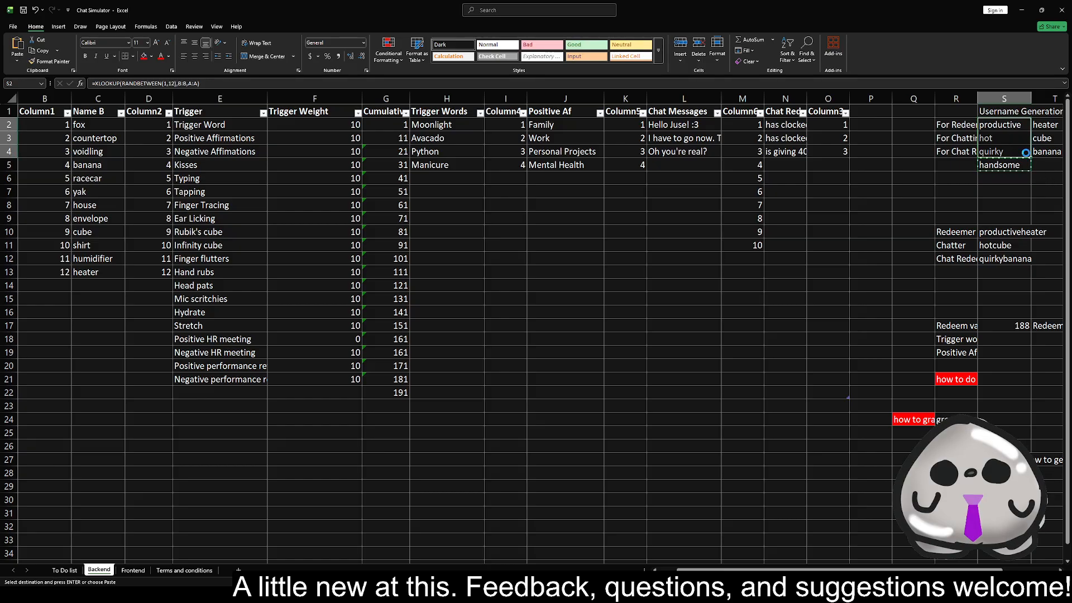
pyautogui.hotkey('ctrl', 'v')
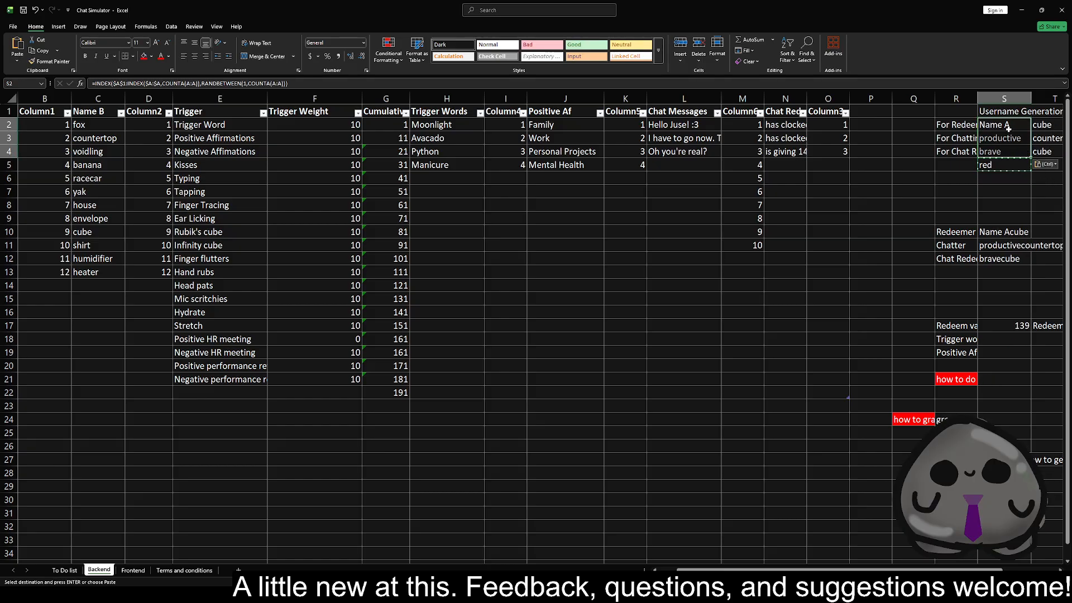
# - Change the range start in the S2 formula to $A$2 so the Name A header is excluded
pyautogui.click(1007, 124)
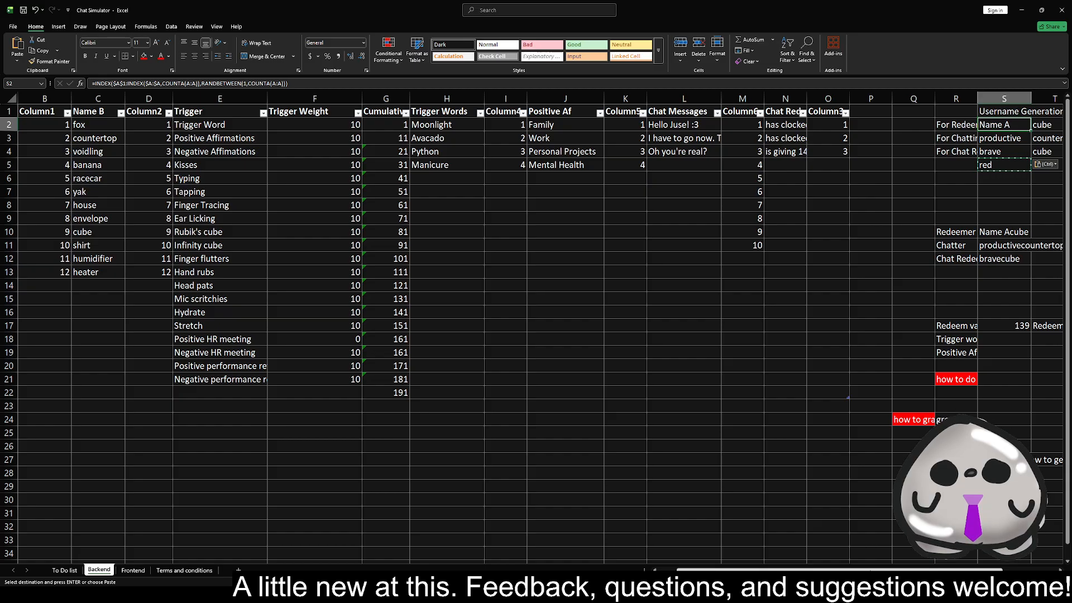
pyautogui.hscroll(-1, 1007, 124)
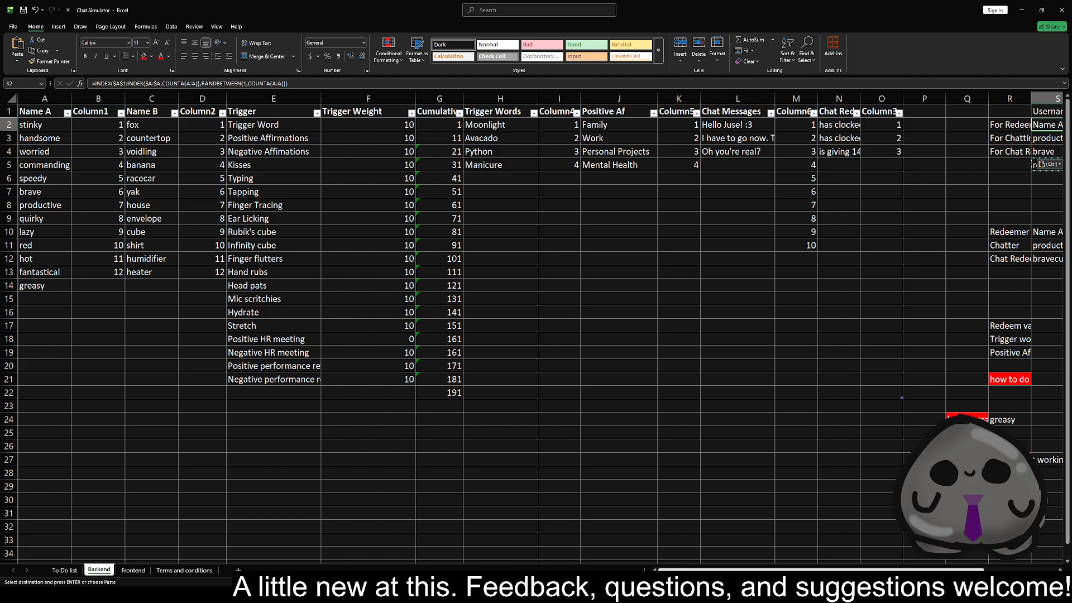
pyautogui.click(47, 112)
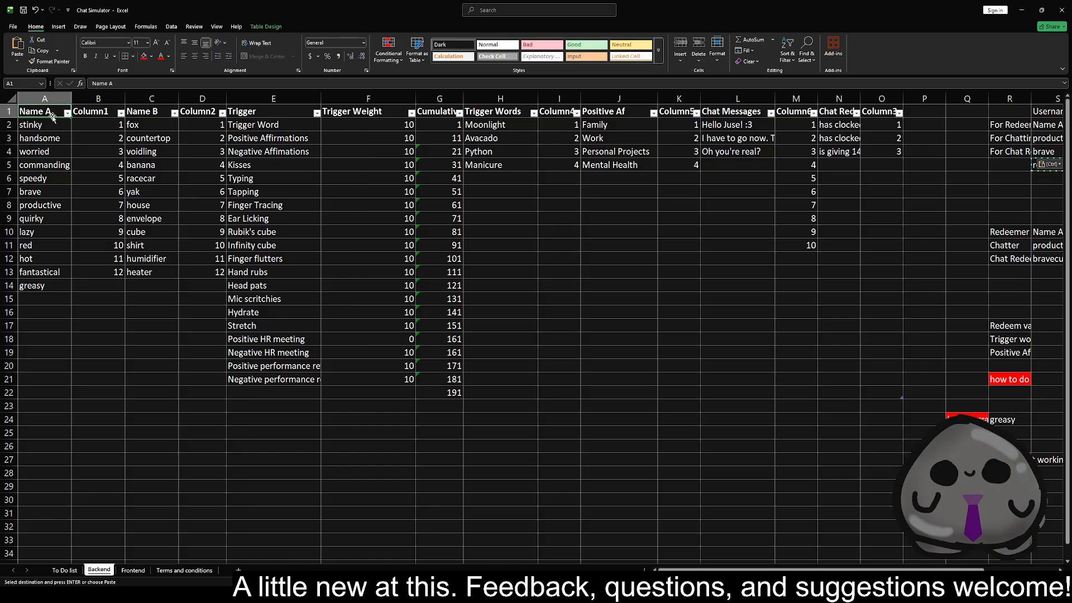
pyautogui.click(1043, 127)
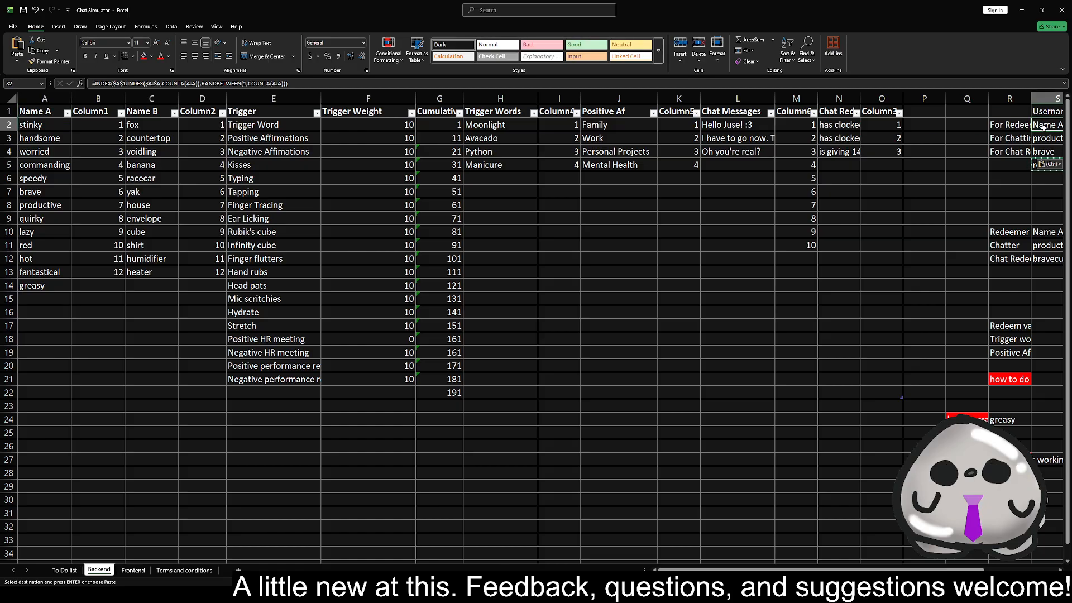
pyautogui.click(125, 83)
pyautogui.press('BackSpace')
pyautogui.write('2')
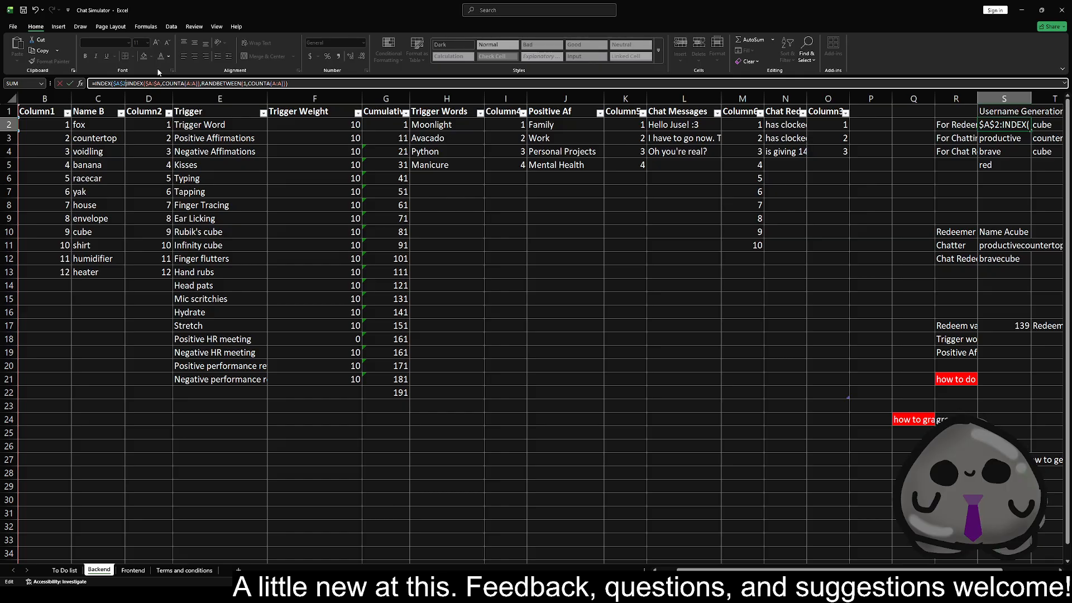
pyautogui.press('Return')
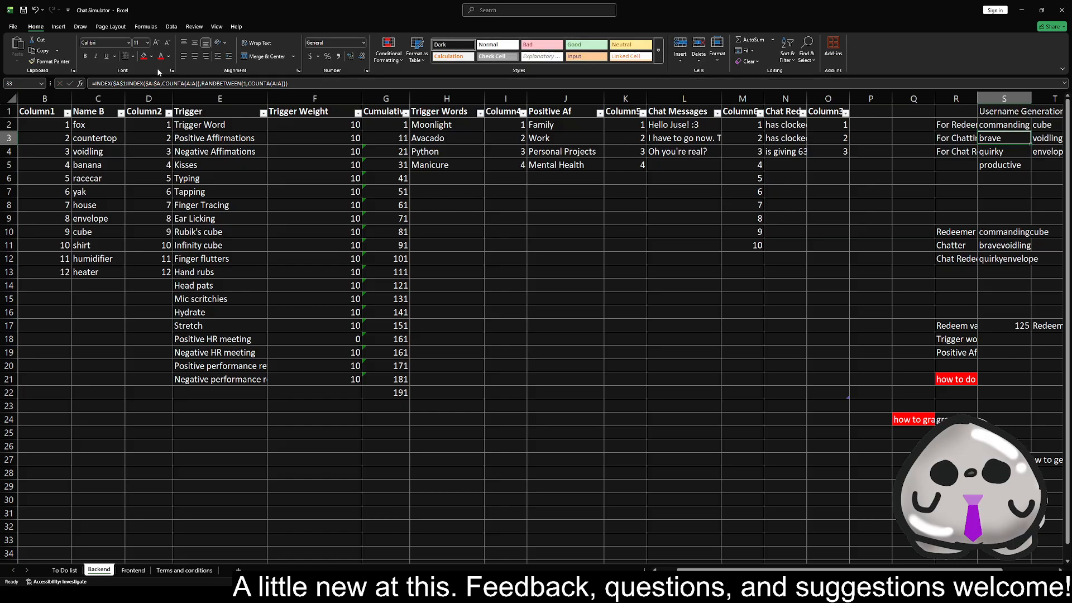
# - Recalculate the sheet repeatedly and check which random words the formulas in S2:S5 pick
pyautogui.press('F9')
pyautogui.press('F9')
pyautogui.press('F9')
pyautogui.press('F9')
pyautogui.press('F9')
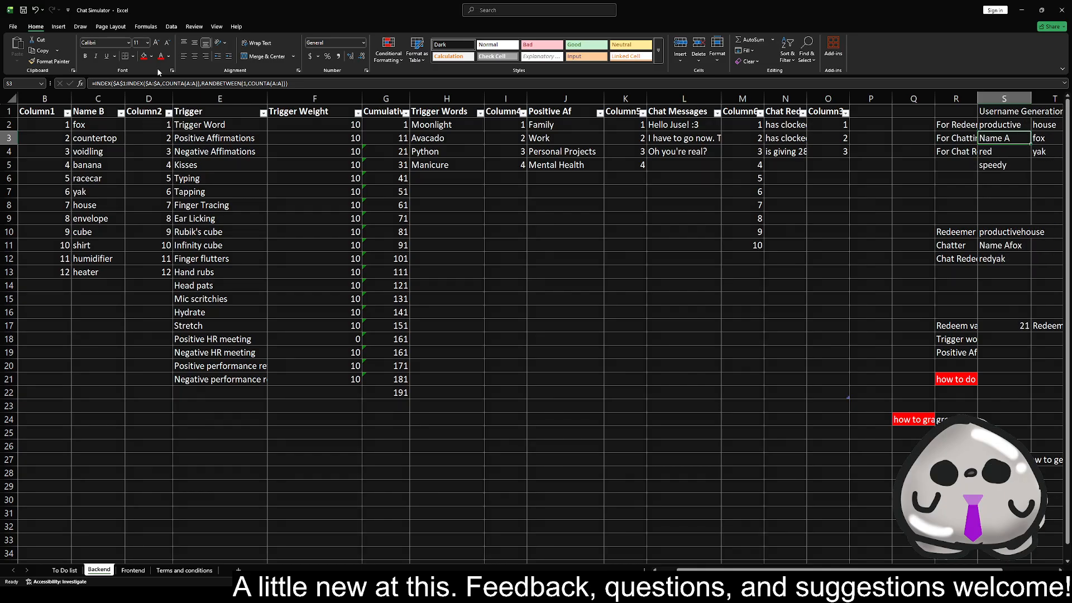
pyautogui.press('F9')
pyautogui.press('F9')
pyautogui.press('F9')
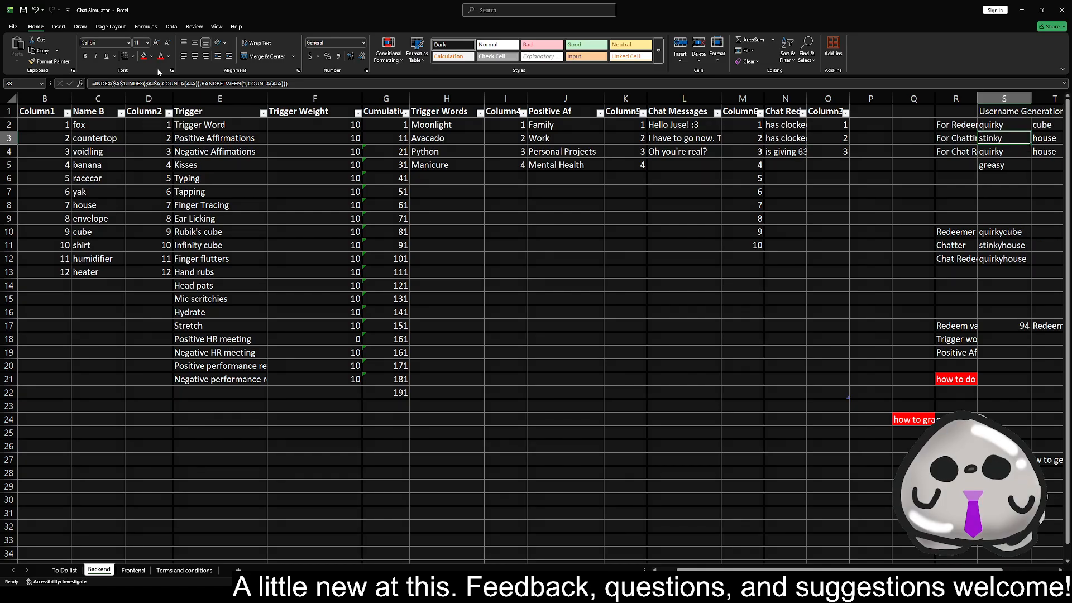
pyautogui.press('F9')
pyautogui.press('F9')
pyautogui.press('F9')
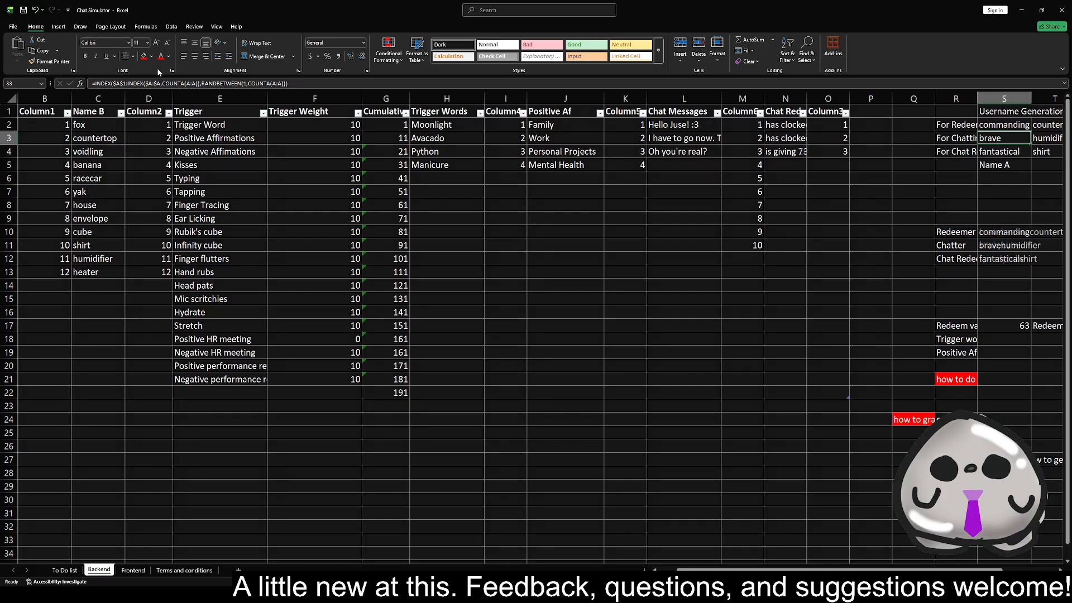
# - Copy the corrected S2 formula into S3:S5
pyautogui.click(994, 126)
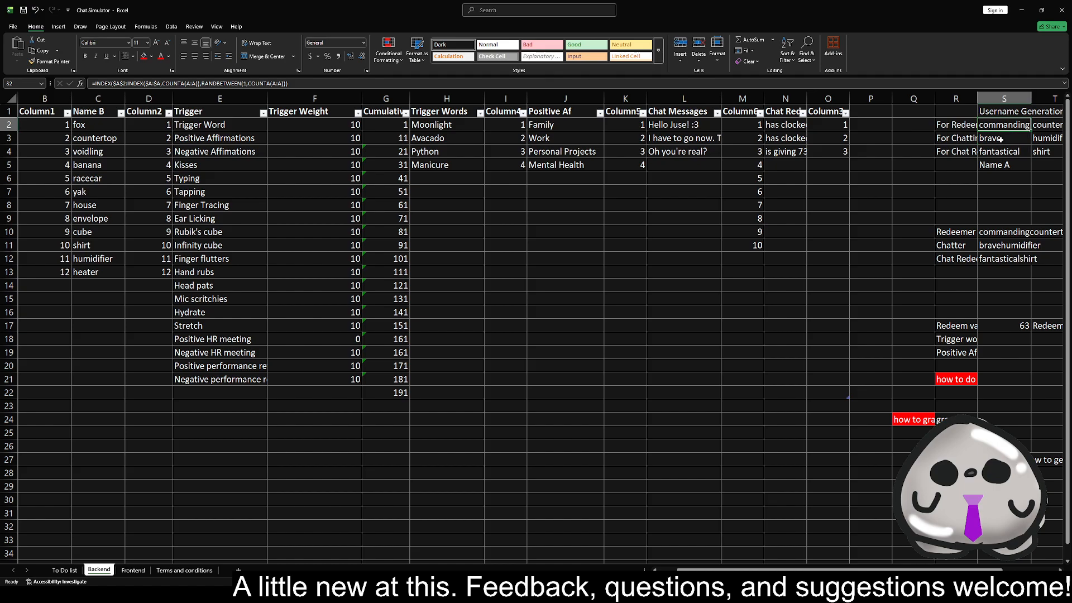
pyautogui.click(1000, 139)
pyautogui.click(1006, 126)
pyautogui.hotkey('ctrl', 'c')
pyautogui.press('Down')
pyautogui.hotkey('shift', 'Down')
pyautogui.hotkey('shift', 'Down')
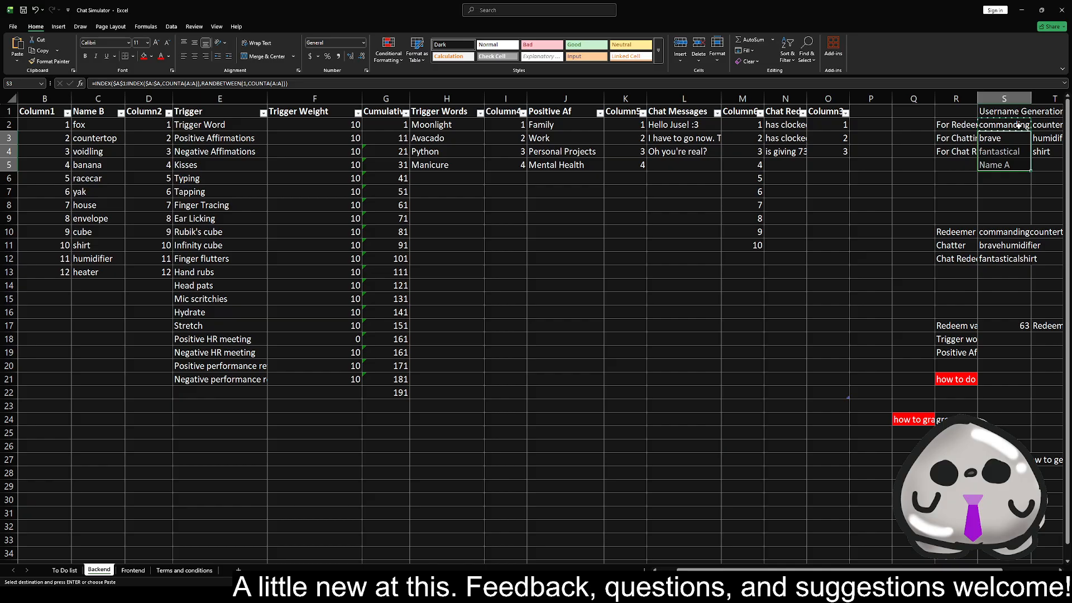
pyautogui.press('Return')
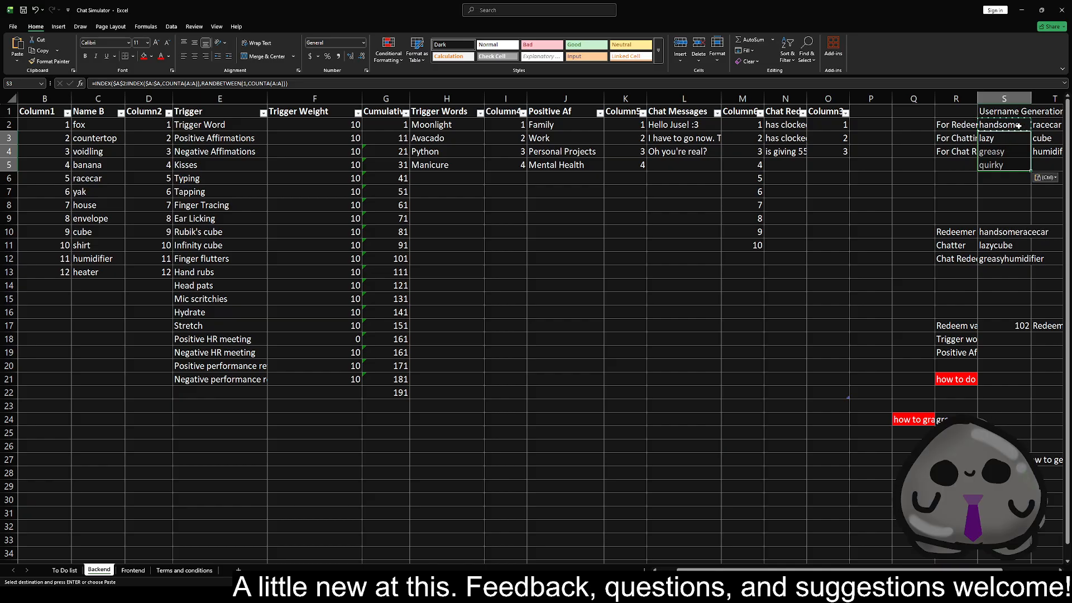
# - Recalculate the sheet repeatedly to test the copied formulas in S2:S5, and examine the range start in the S2 formula
pyautogui.press('F9')
pyautogui.press('F9')
pyautogui.press('F9')
pyautogui.press('F9')
pyautogui.press('F9')
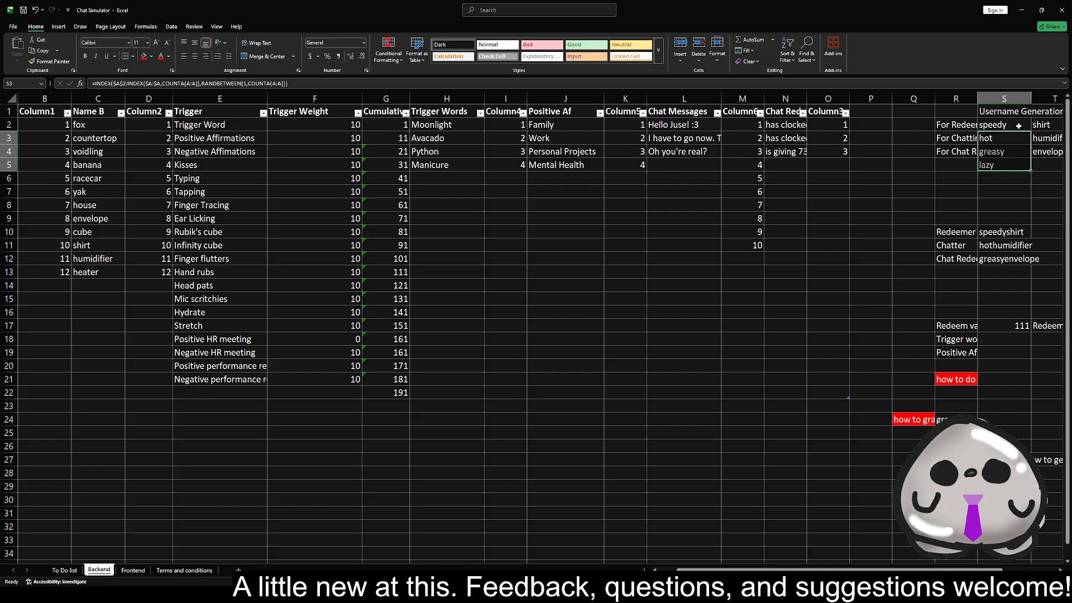
pyautogui.press('F9')
pyautogui.press('F9')
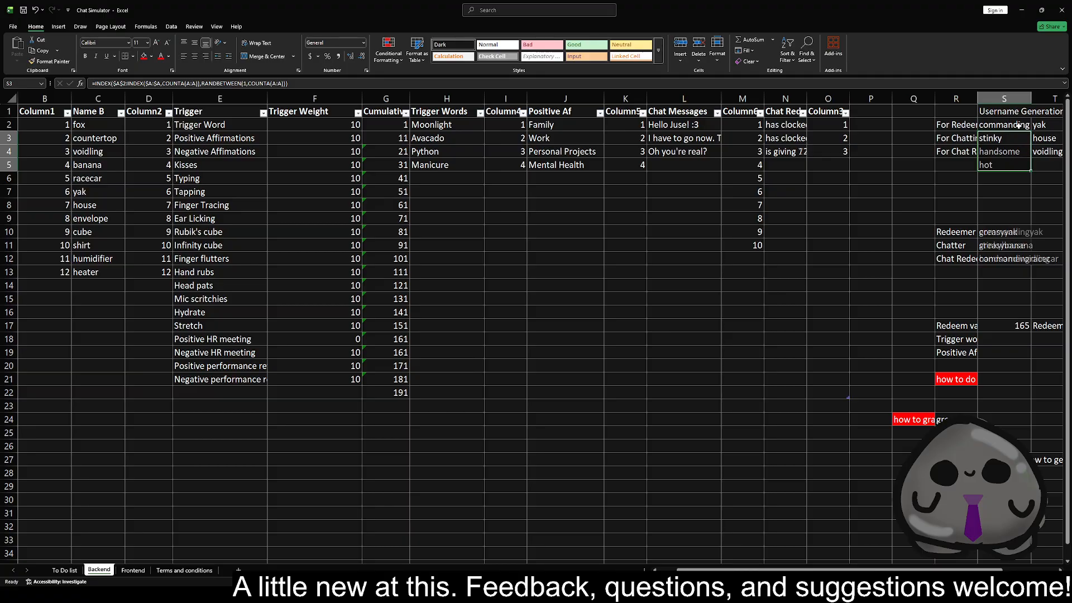
pyautogui.press('F9')
pyautogui.press('F9')
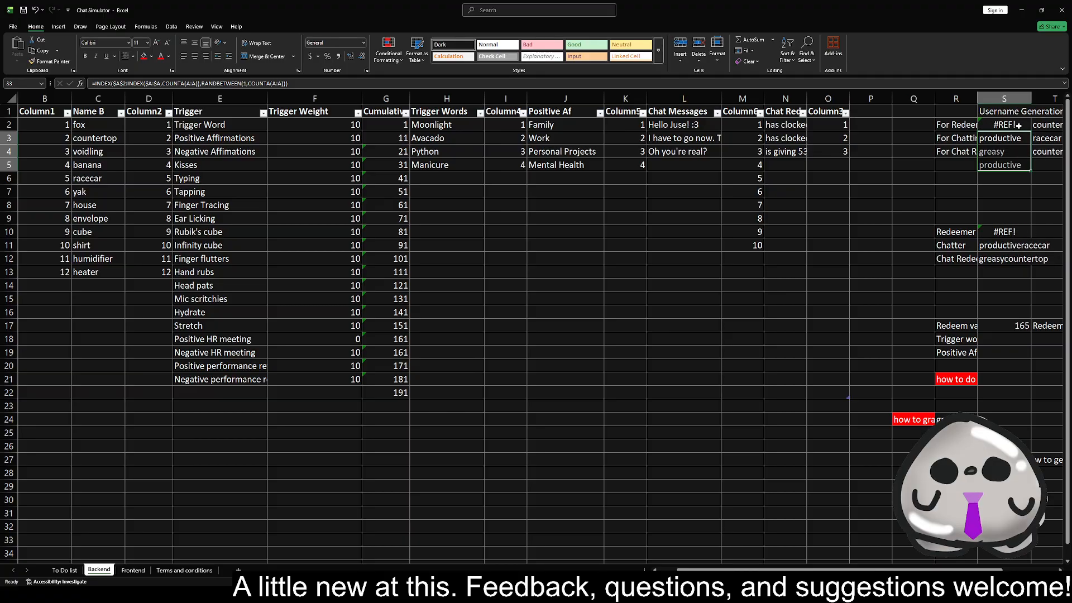
pyautogui.click(1019, 126)
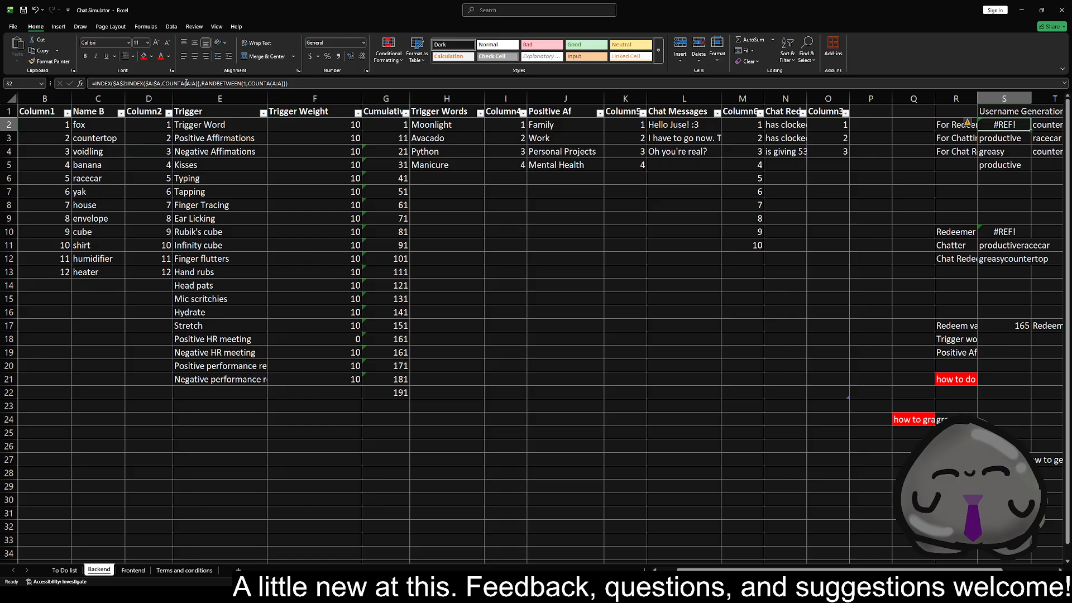
pyautogui.click(116, 83)
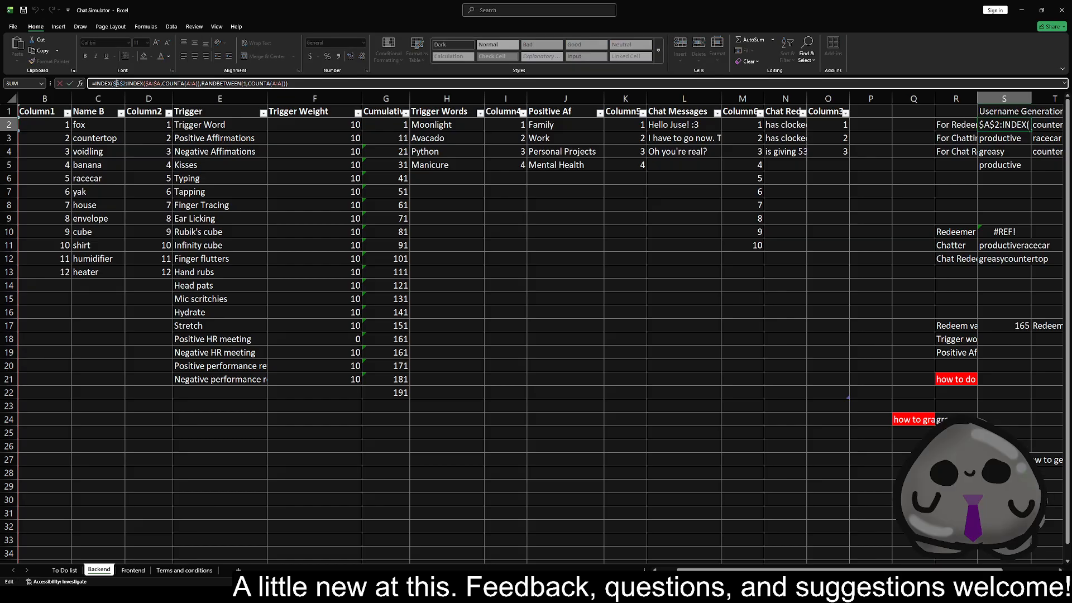
# - Hide columns F through O, from Trigger Weight to Column3
pyautogui.hscroll(-1, 606, 342)
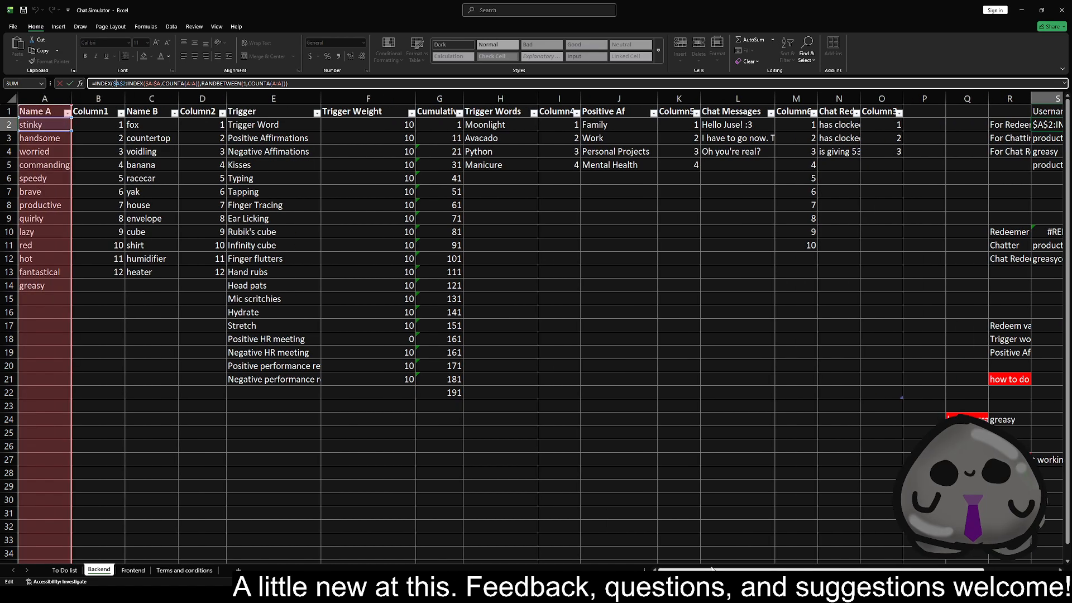
pyautogui.moveTo(346, 99); pyautogui.dragTo(885, 103)
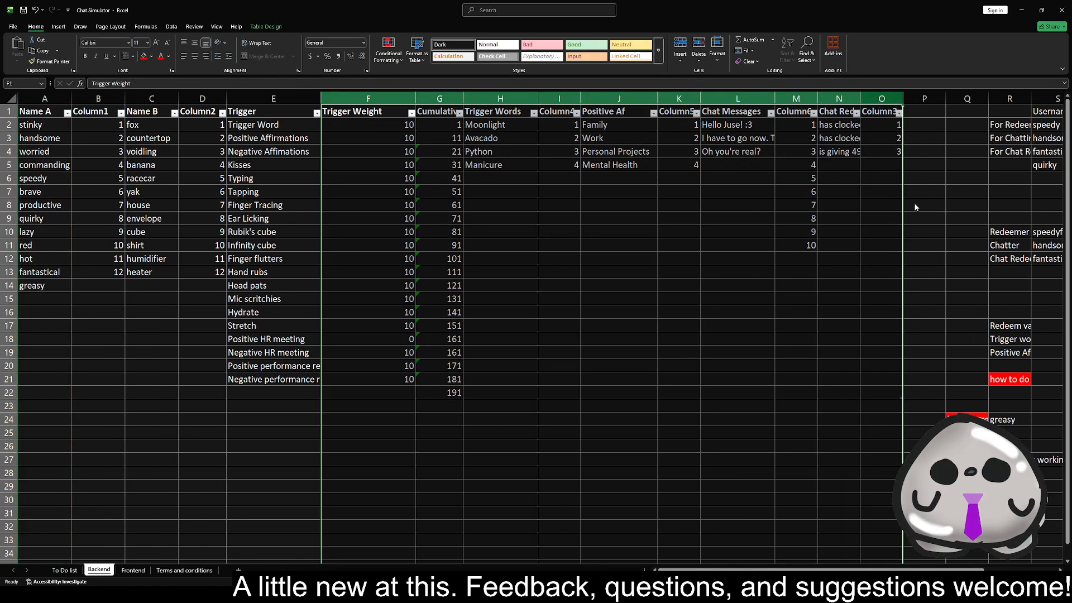
pyautogui.hotkey('ctrl', '0')
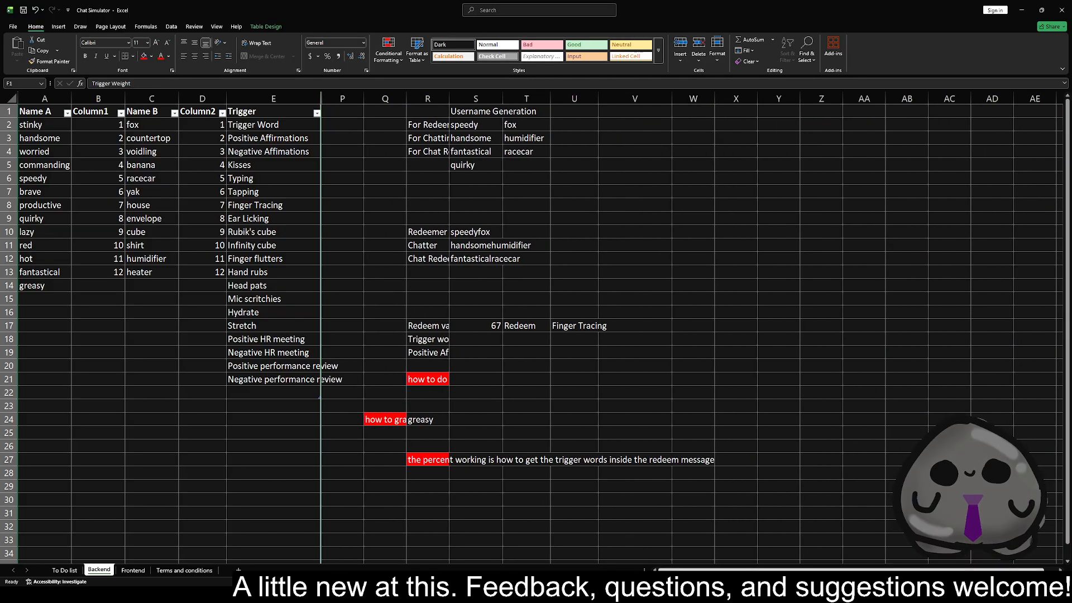
# - Set the lower bound of RANDBETWEEN in the S2 formula to 2
pyautogui.click(478, 124)
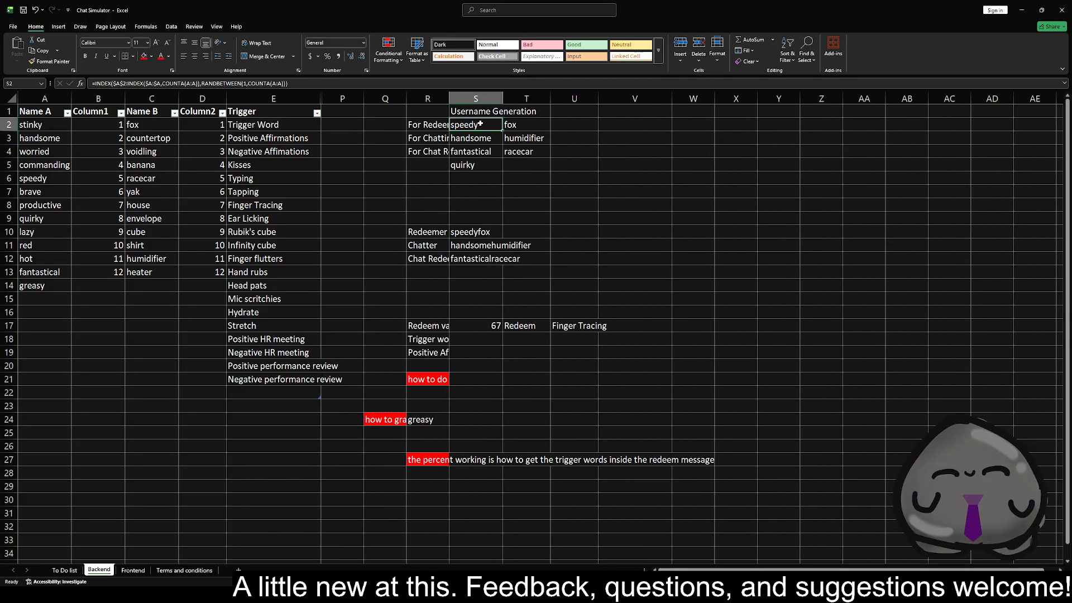
pyautogui.click(120, 83)
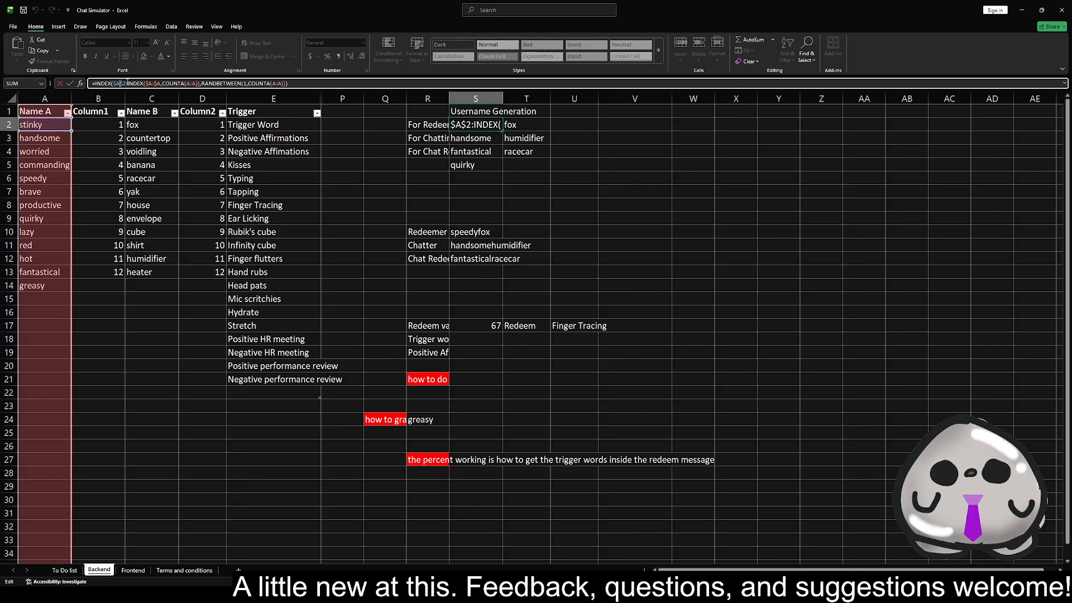
pyautogui.moveTo(139, 83); pyautogui.dragTo(196, 84)
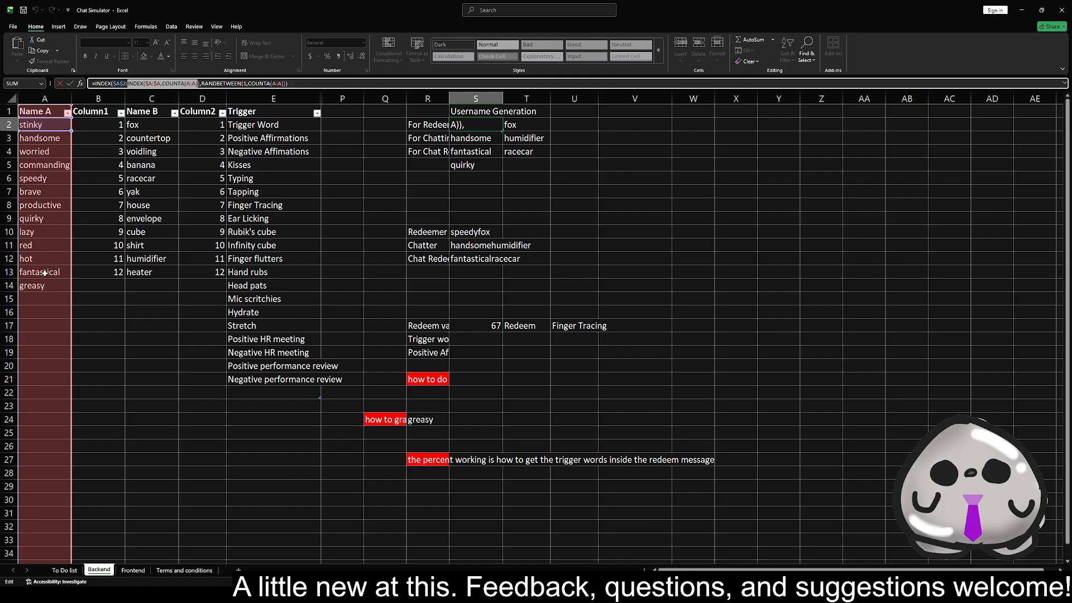
pyautogui.click(246, 84)
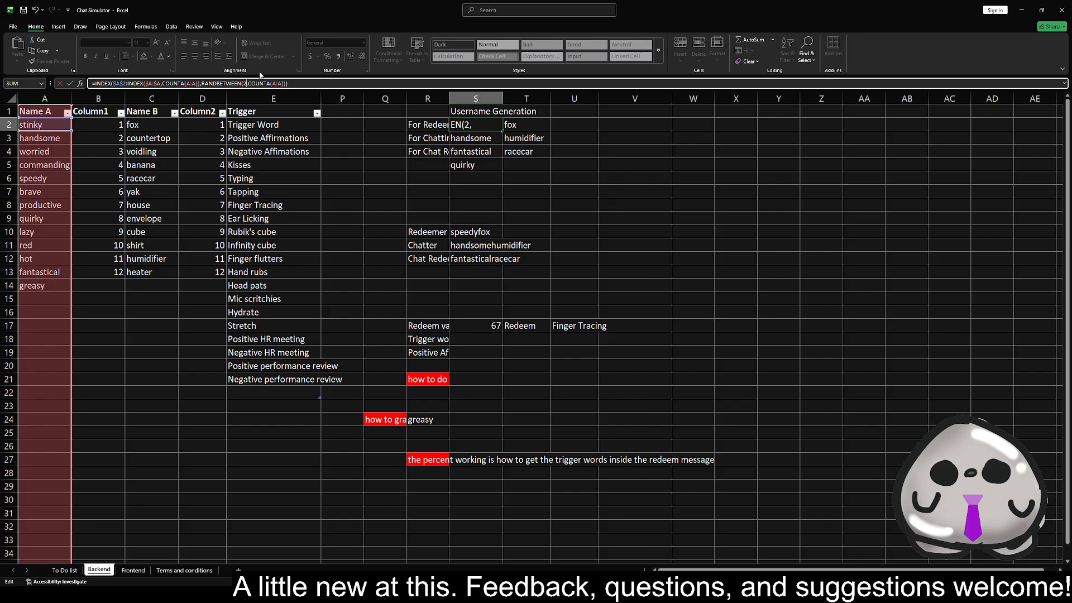
pyautogui.press('Return')
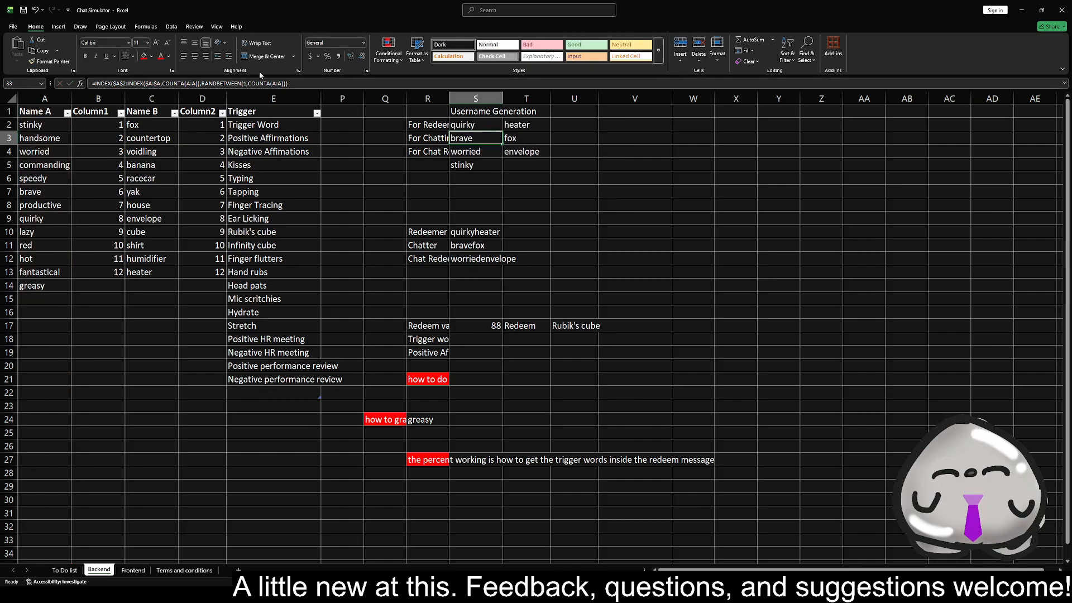
# - Recalculate the sheet repeatedly and check which words S2 picks with the new RANDBETWEEN lower bound
pyautogui.press('F9')
pyautogui.press('F9')
pyautogui.press('F9')
pyautogui.press('F9')
pyautogui.press('F9')
pyautogui.press('F9')
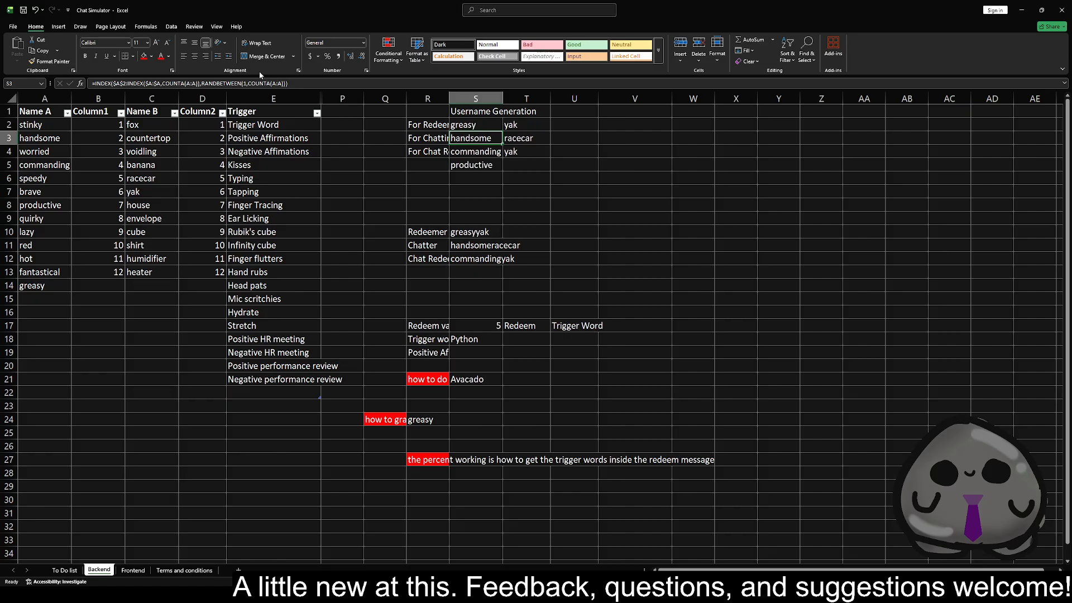
pyautogui.press('F9')
pyautogui.press('F9')
pyautogui.press('F9')
pyautogui.press('F9')
pyautogui.press('F9')
pyautogui.press('F9')
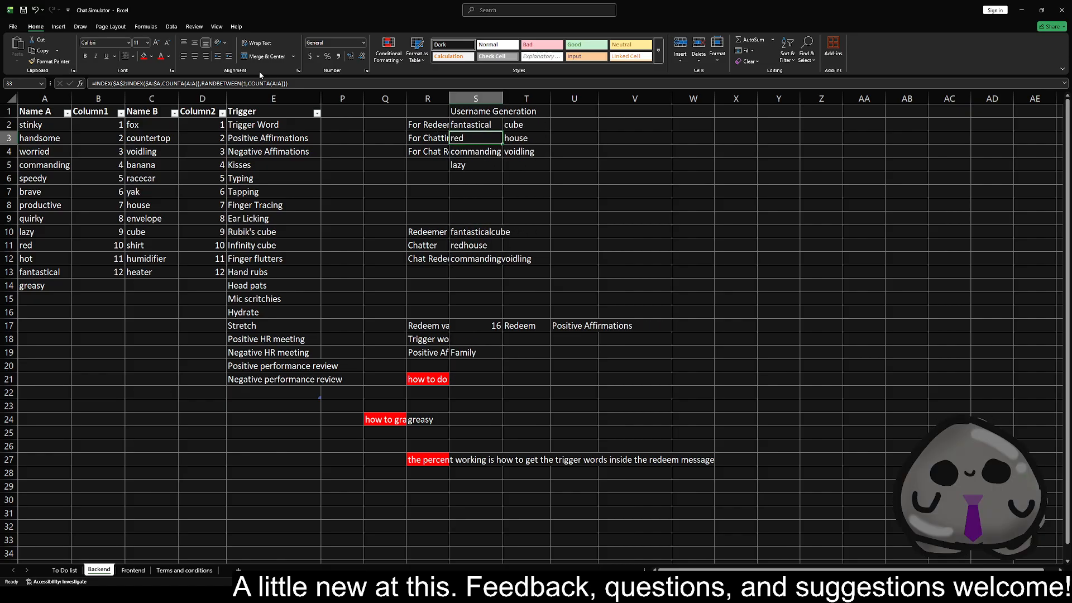
pyautogui.press('F9')
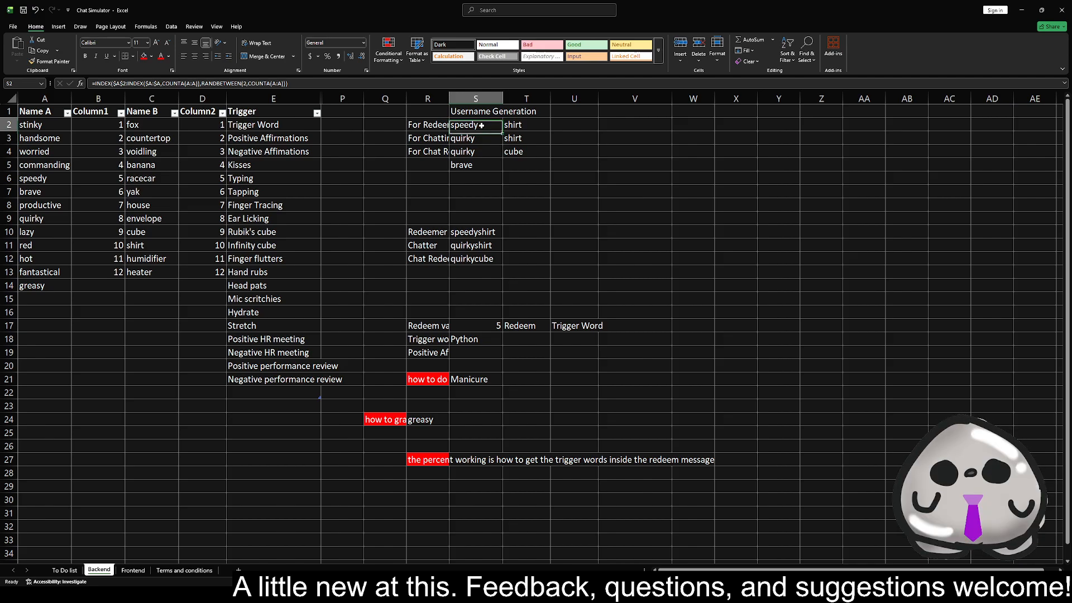
# - Copy the S2 formula with the RANDBETWEEN lower bound of 2 into S3:S5
pyautogui.click(490, 127)
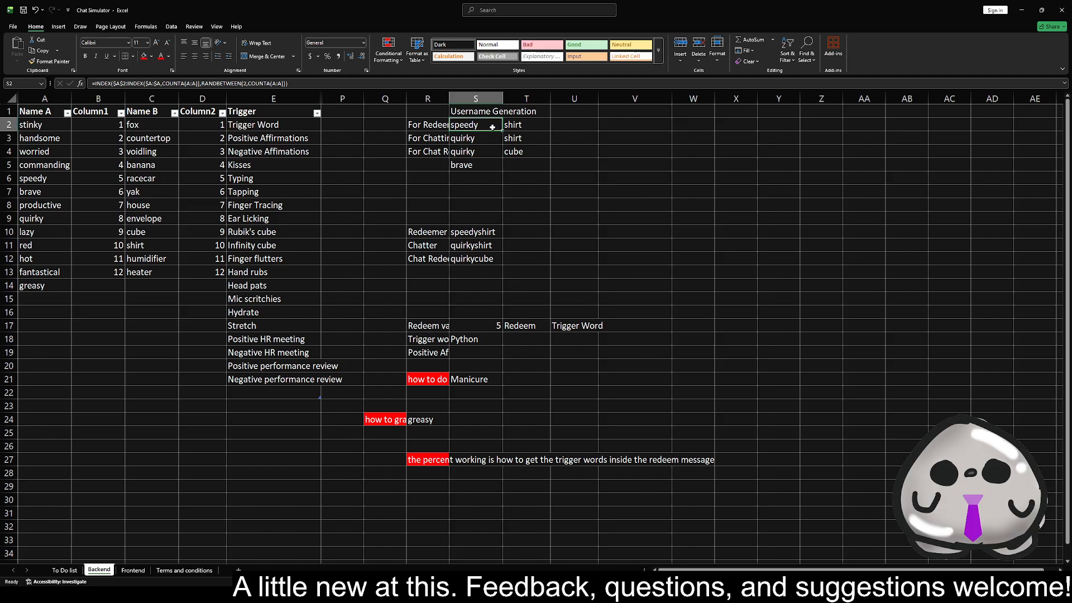
pyautogui.hotkey('ctrl', 'c')
pyautogui.hotkey('shift', 'Down')
pyautogui.hotkey('shift', 'Down')
pyautogui.hotkey('shift', 'Down')
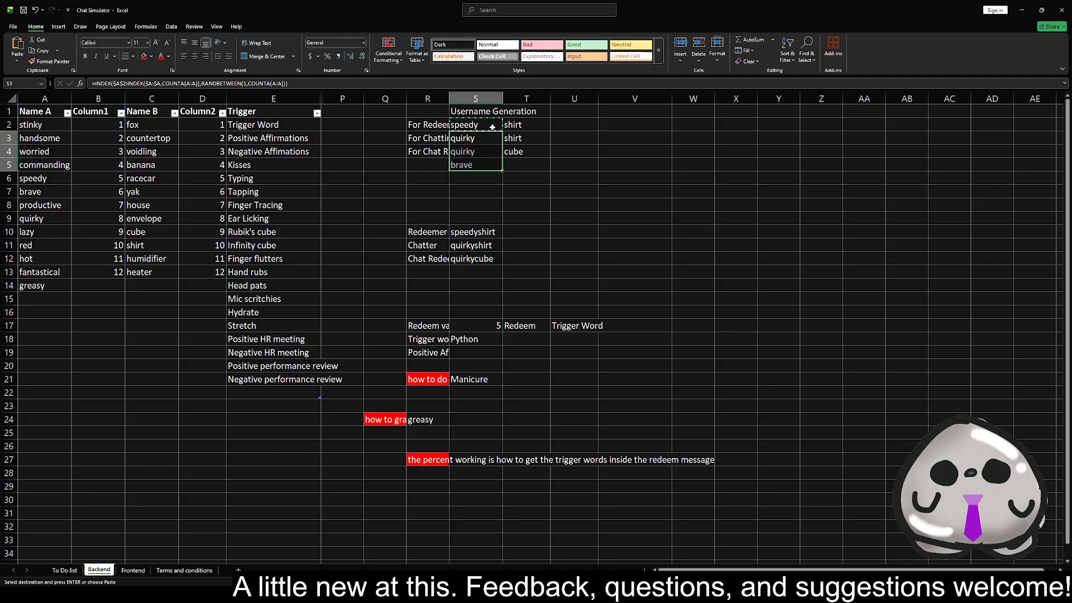
pyautogui.hotkey('ctrl', 'v')
pyautogui.click(479, 140)
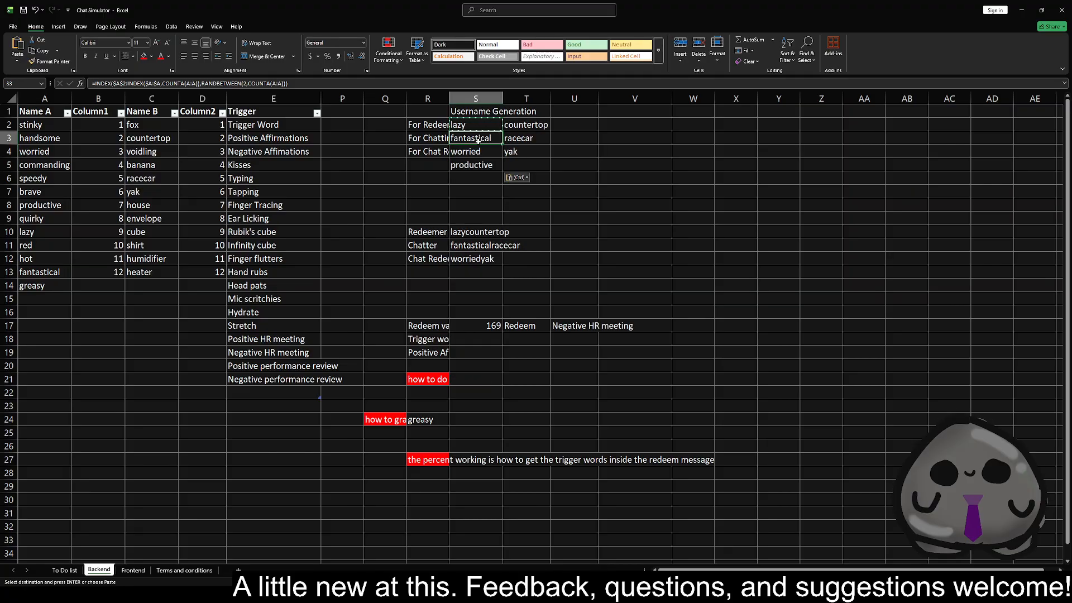
pyautogui.click(479, 148)
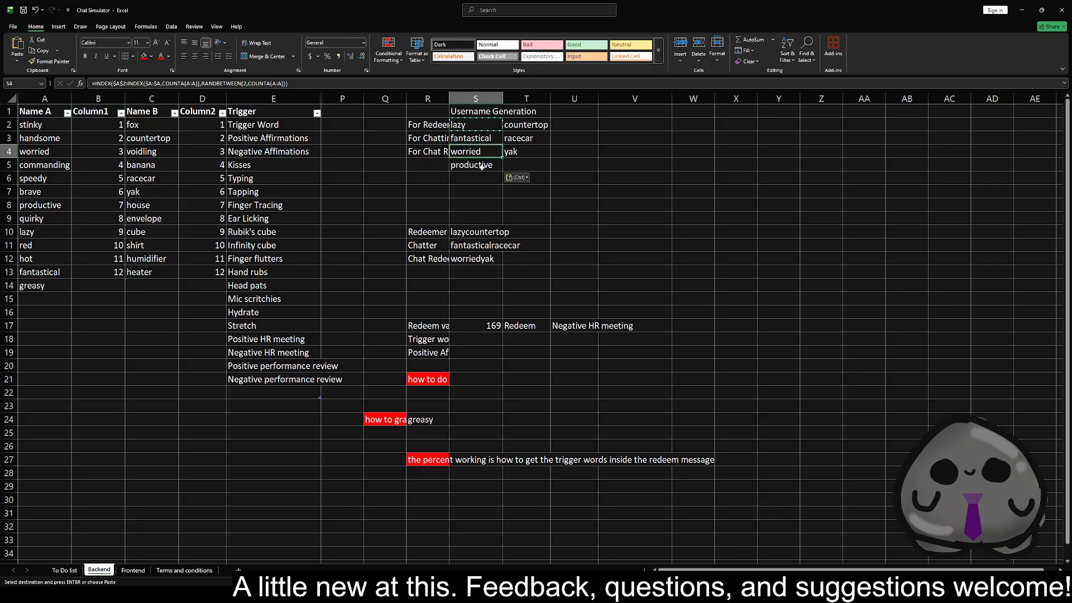
pyautogui.click(618, 154)
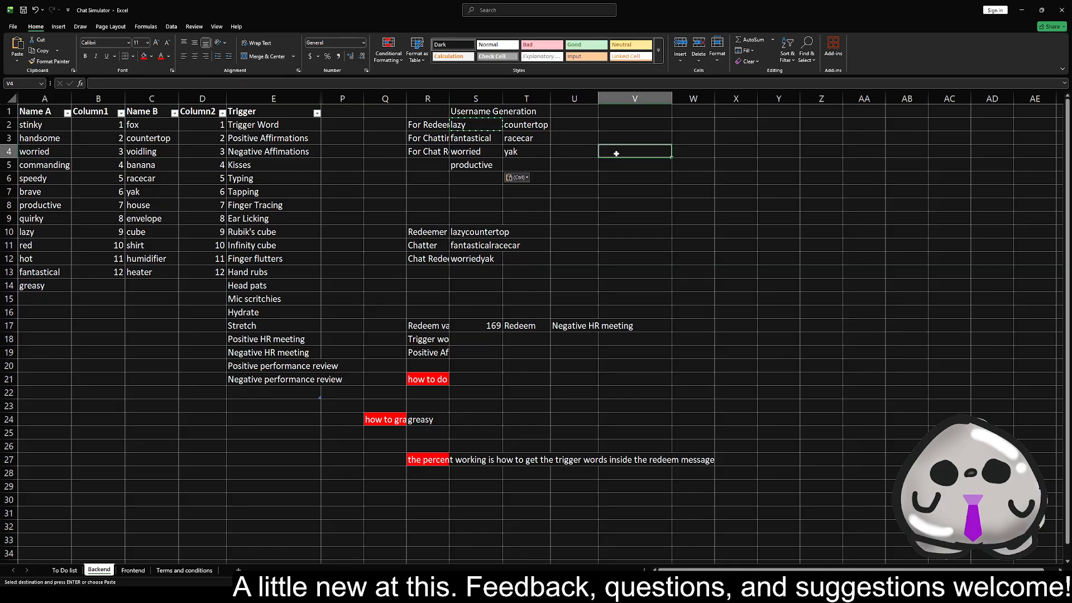
pyautogui.press('Escape')
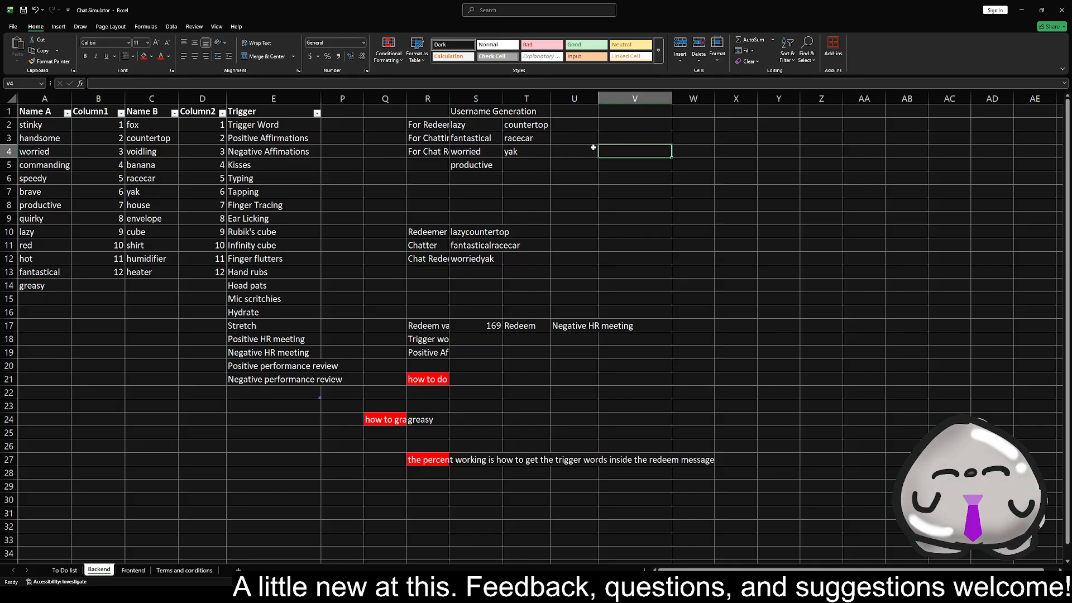
# - Recalculate the sheet repeatedly and check all four formulas in S2:S5 for errors
pyautogui.press('F9')
pyautogui.press('F9')
pyautogui.press('F9')
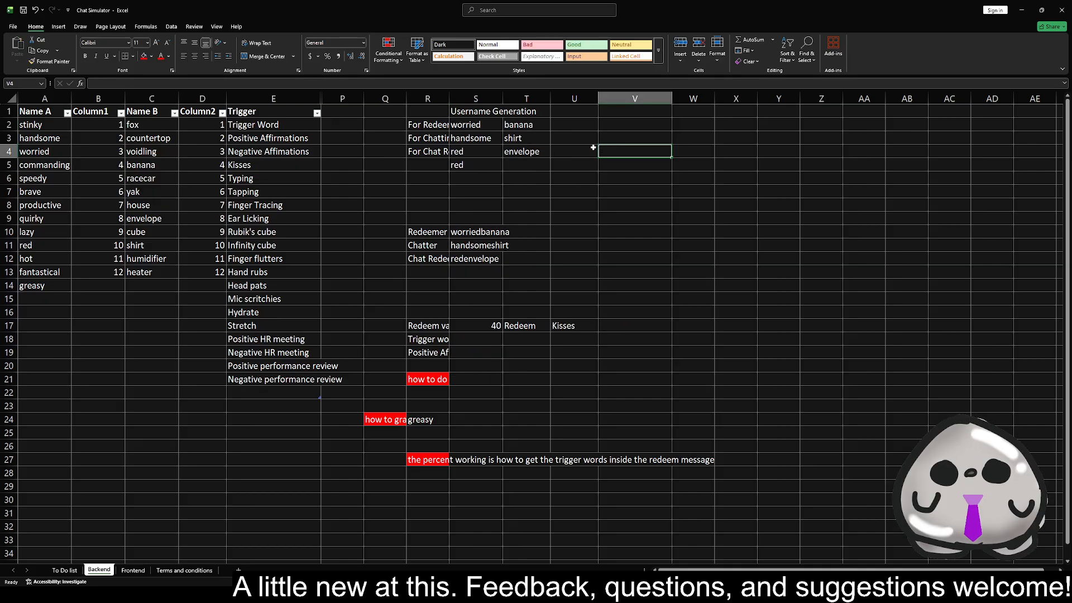
pyautogui.press('F9')
pyautogui.press('F9')
pyautogui.press('F9')
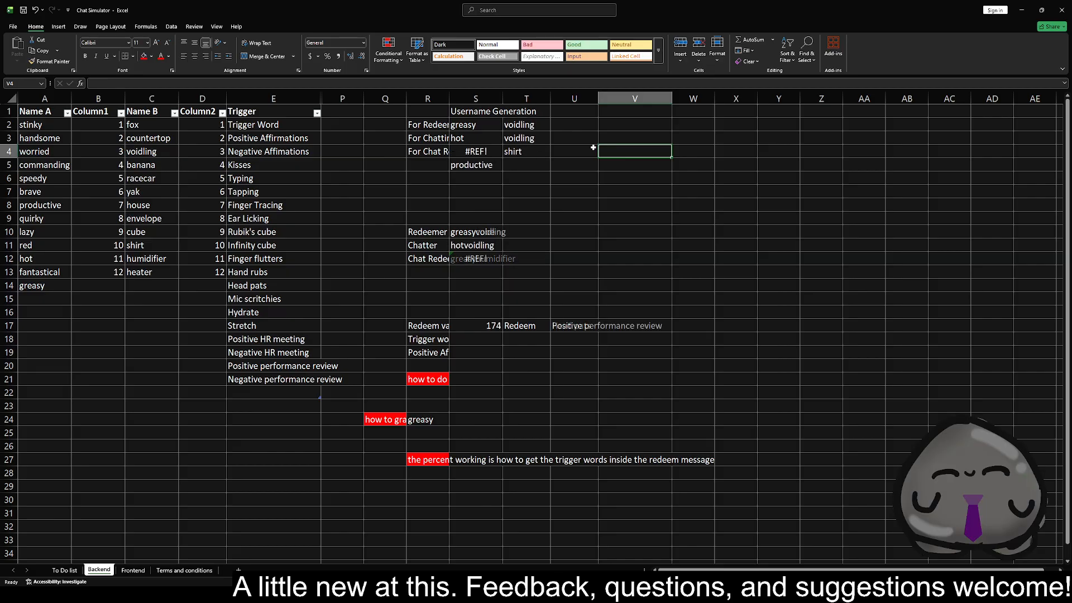
pyautogui.press('F9')
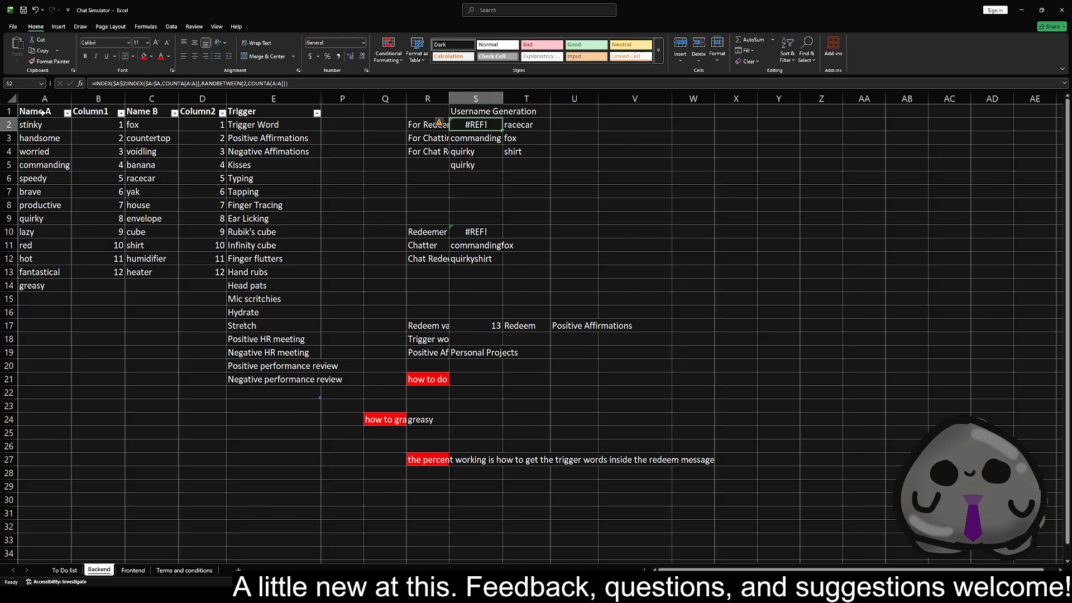
# - Compare the table's header row and first Name A entry with the formula in S2
pyautogui.moveTo(38, 112); pyautogui.dragTo(289, 114)
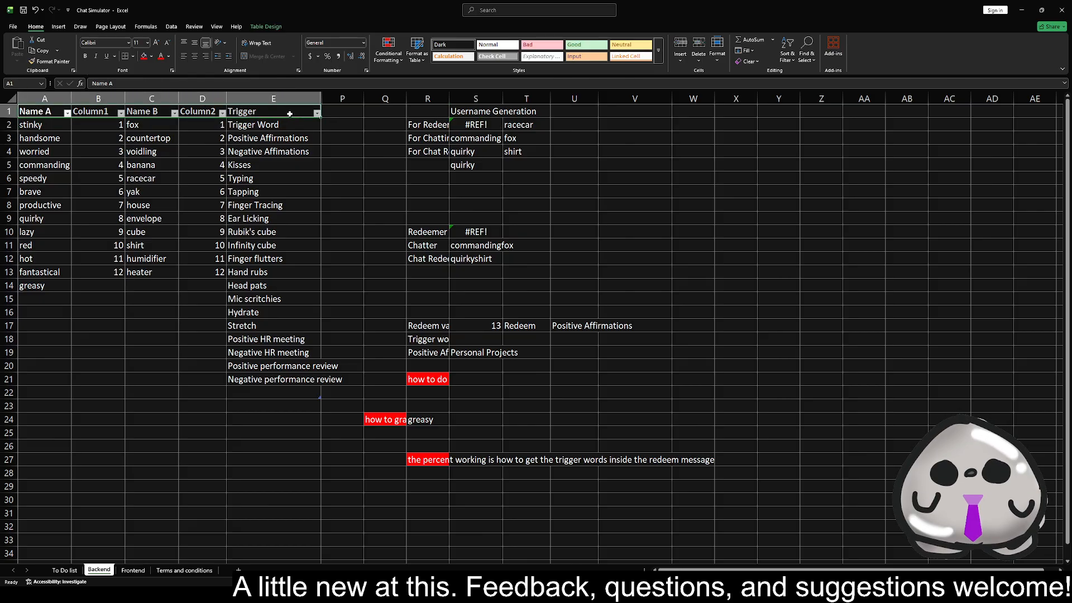
pyautogui.click(48, 127)
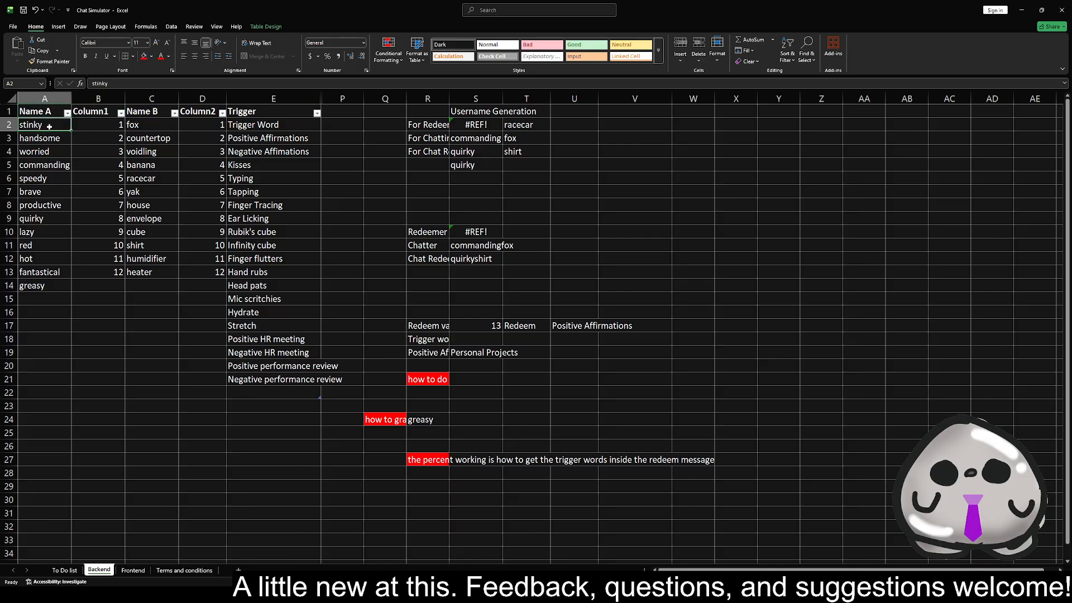
pyautogui.click(53, 114)
pyautogui.click(472, 124)
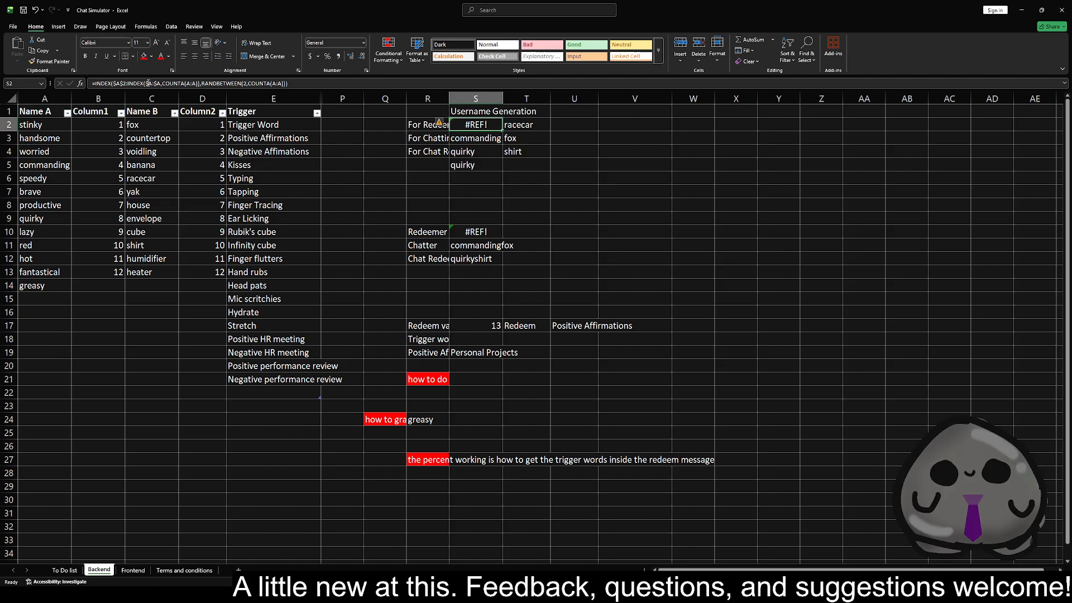
pyautogui.doubleClick(148, 84)
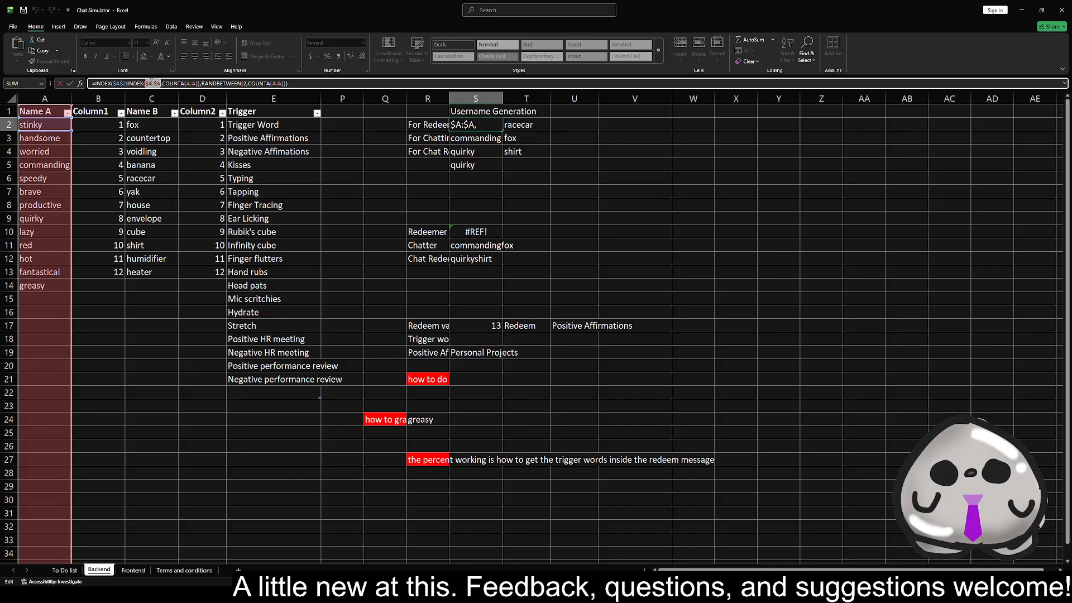
pyautogui.click(151, 83)
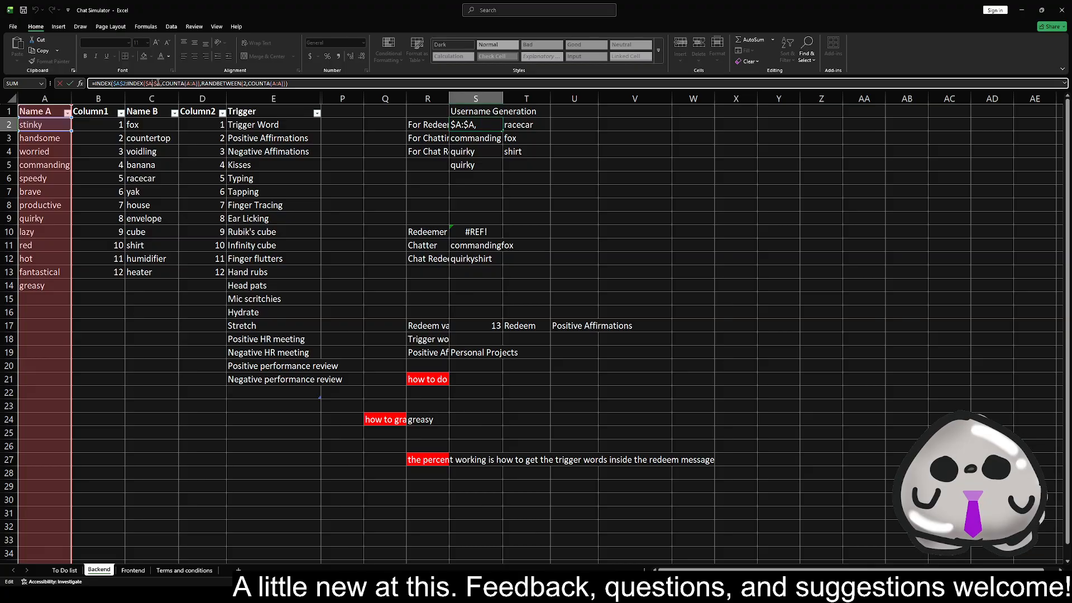
pyautogui.doubleClick(149, 84)
pyautogui.moveTo(36, 125)
pyautogui.mouseDown()
pyautogui.moveTo(167, 126)
pyautogui.moveTo(223, 223)
pyautogui.moveTo(35, 286)
pyautogui.mouseUp()
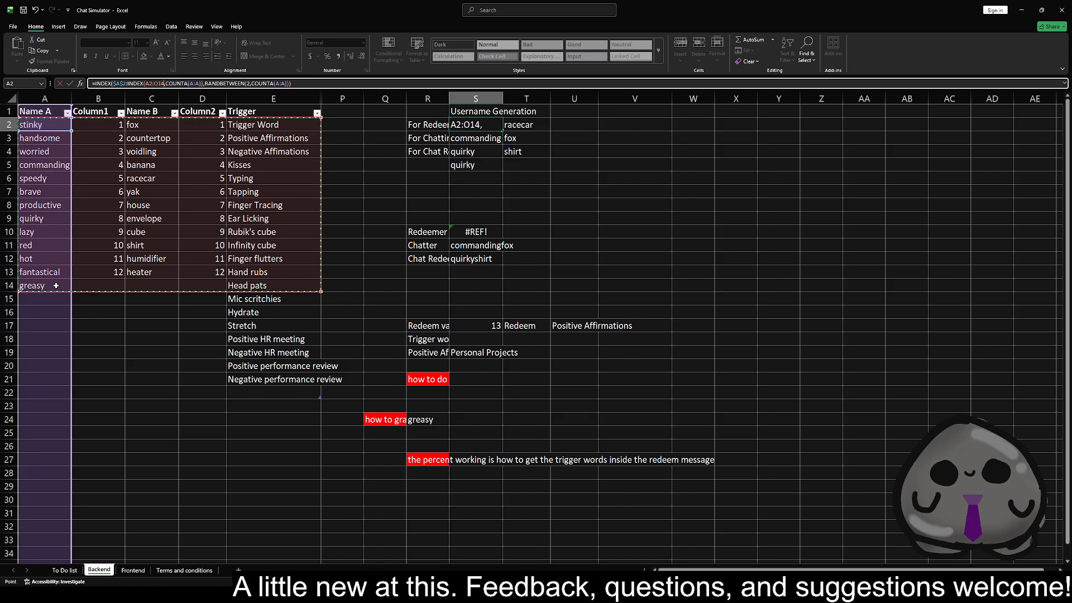
pyautogui.press('Escape')
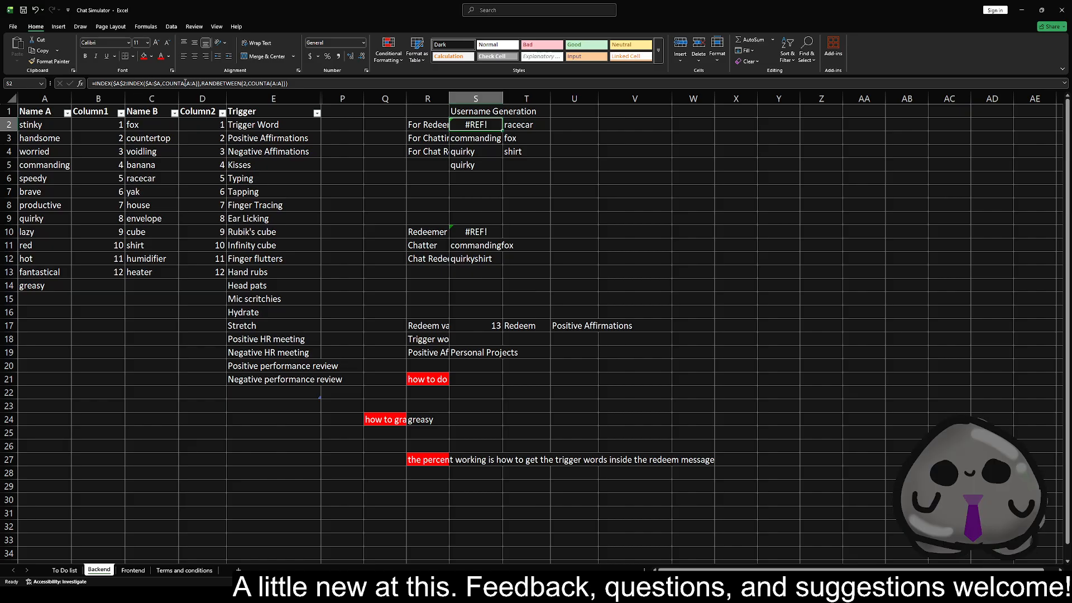
# - Examine the inner COUNTA argument in the S2 formula and leave the formula as it is
pyautogui.click(165, 83)
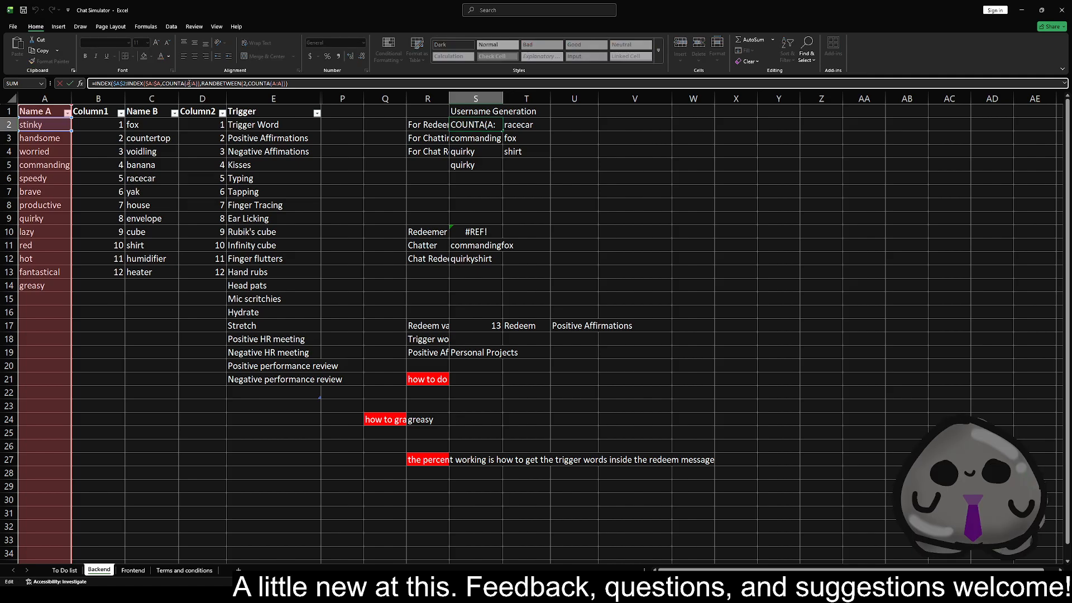
pyautogui.click(200, 83)
pyautogui.press('Return')
pyautogui.click(577, 124)
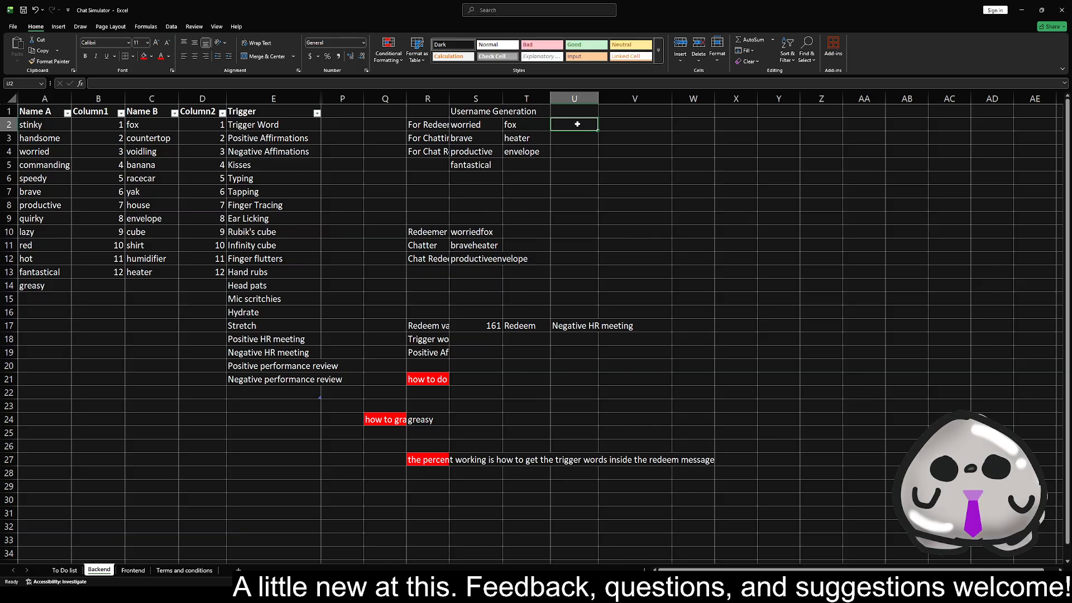
pyautogui.write('=con')
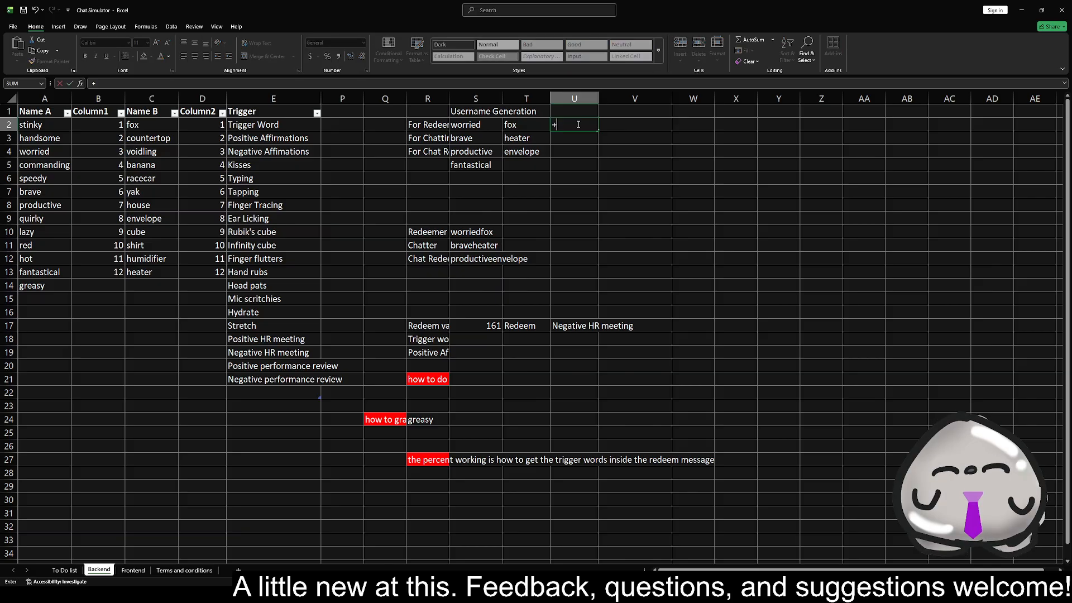
pyautogui.press('BackSpace')
pyautogui.press('BackSpace')
pyautogui.press('BackSpace')
pyautogui.press('BackSpace')
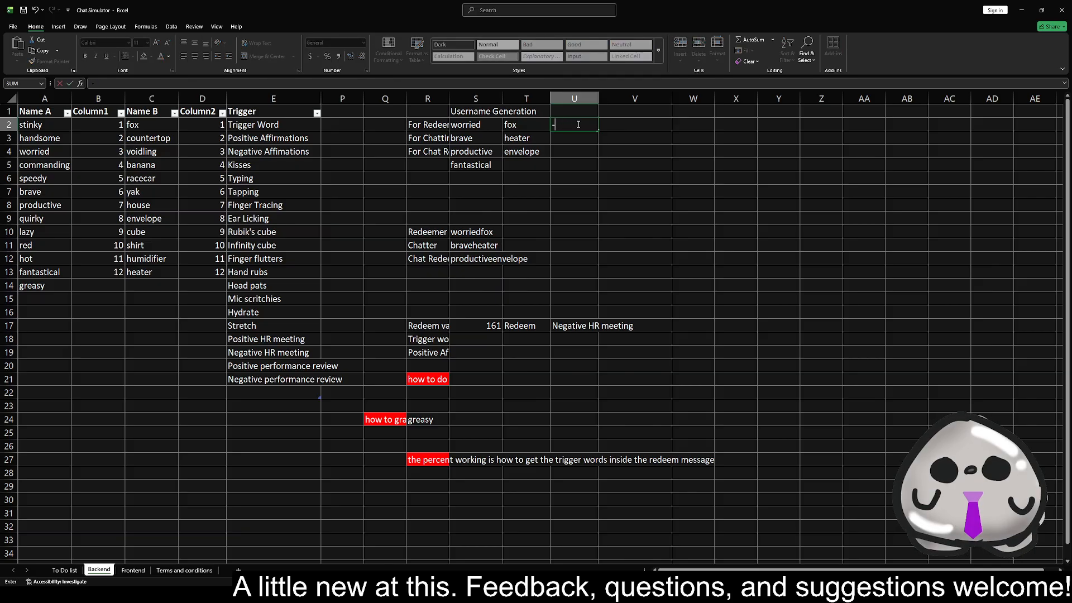
pyautogui.write('=count')
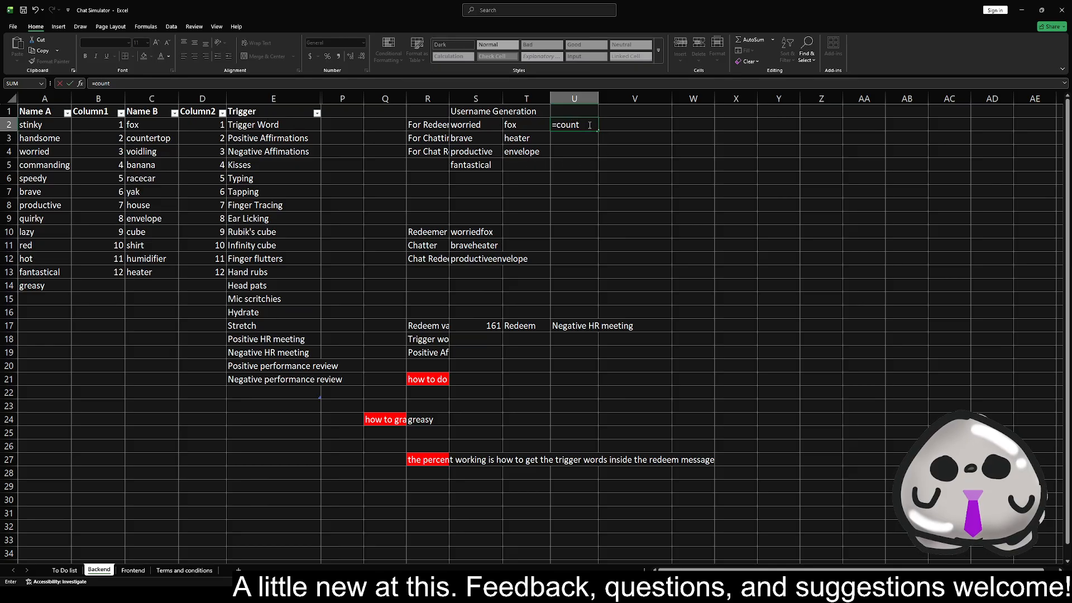
pyautogui.press('Escape')
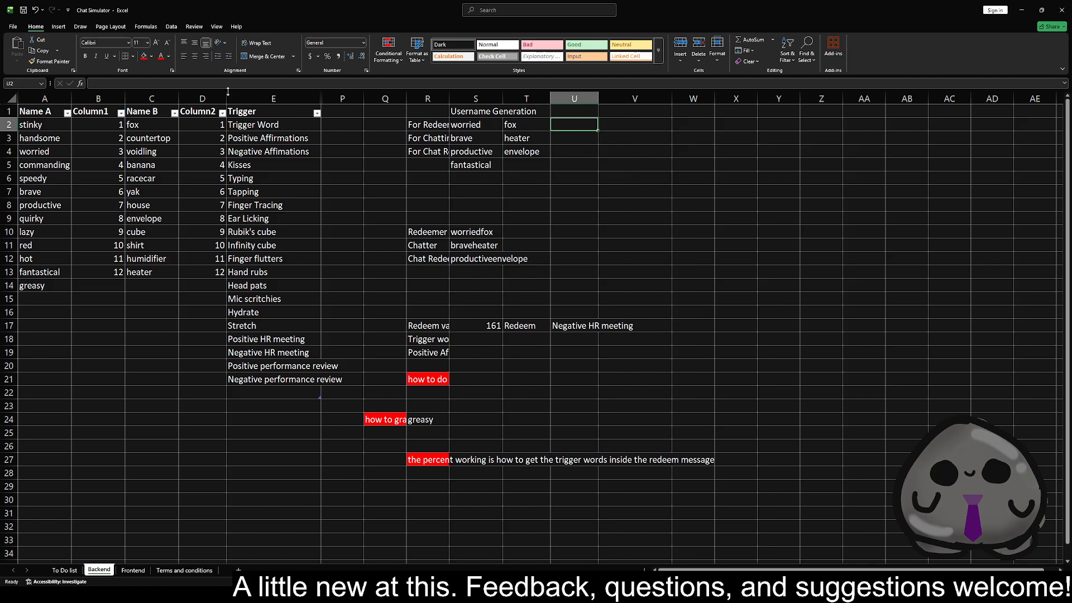
# - Compare the S2 formula and its final COUNTA argument with the Name A header, the first entry below it and the T2 formula
pyautogui.press('Left')
pyautogui.press('Left')
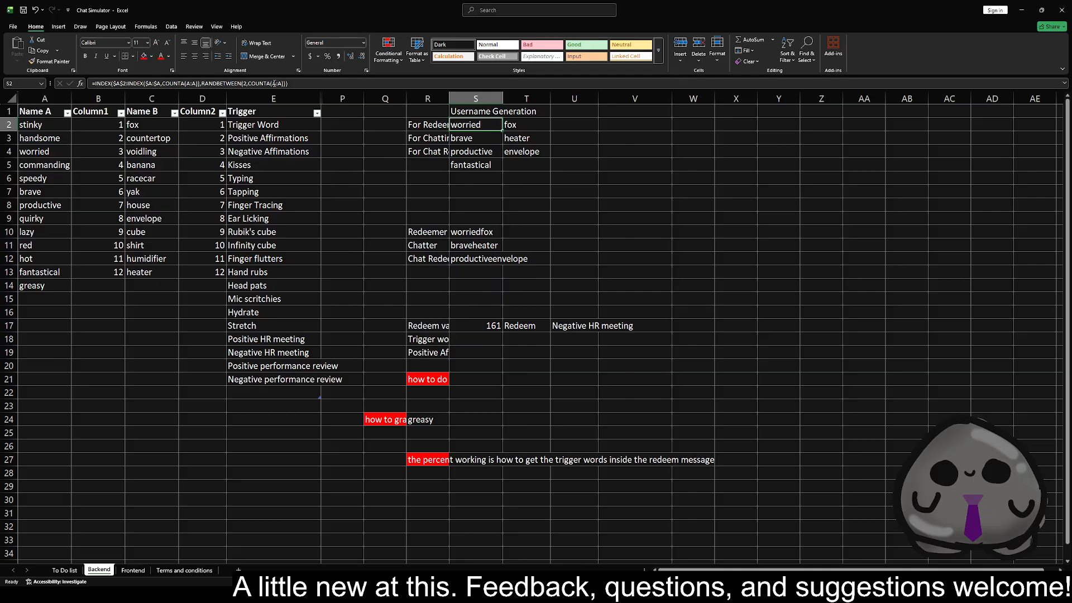
pyautogui.click(42, 112)
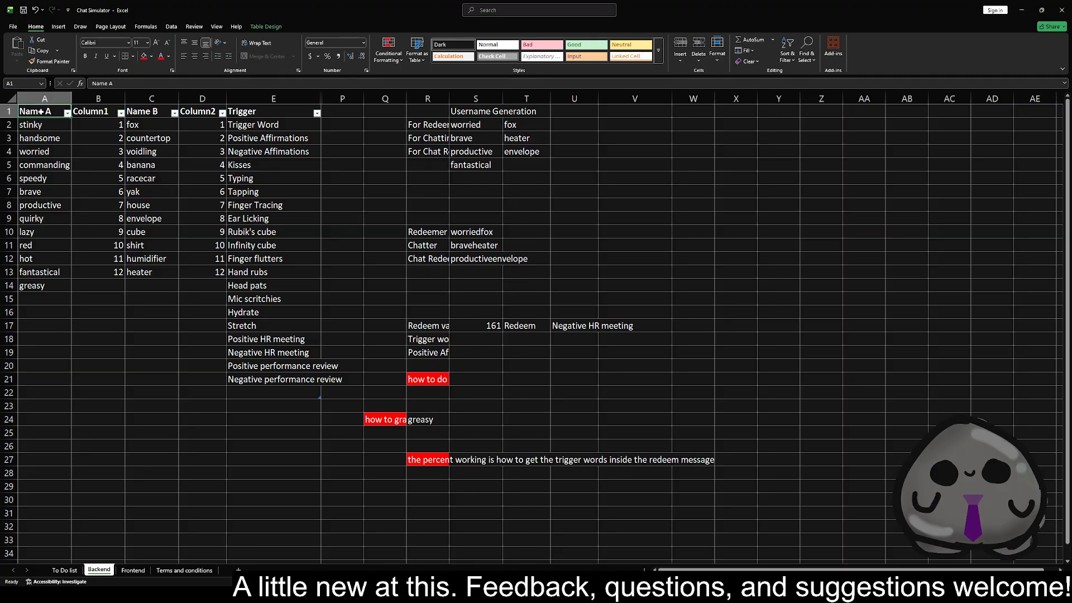
pyautogui.click(43, 125)
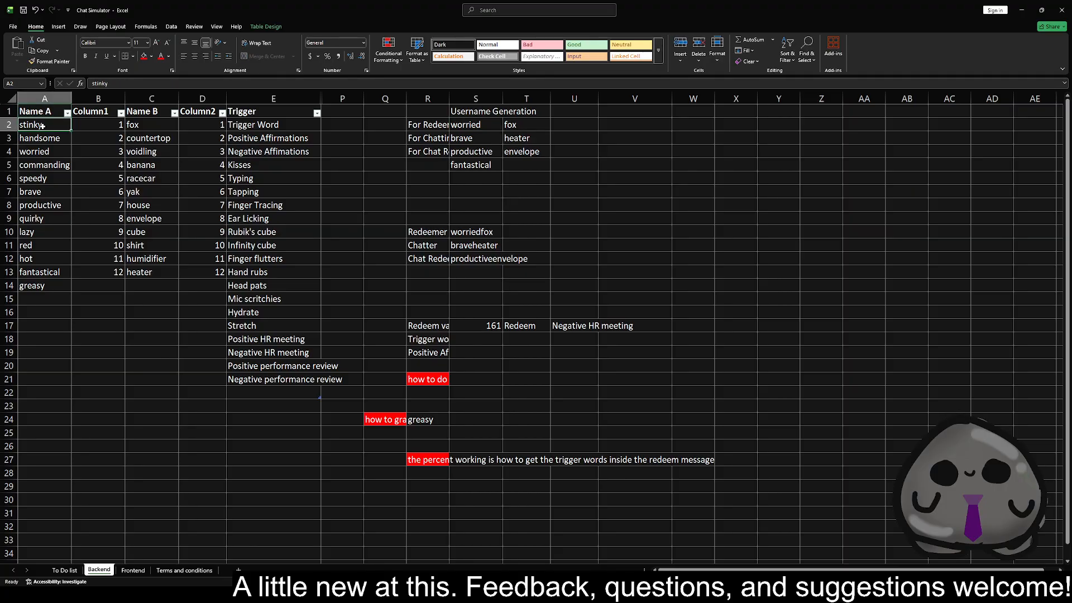
pyautogui.click(519, 129)
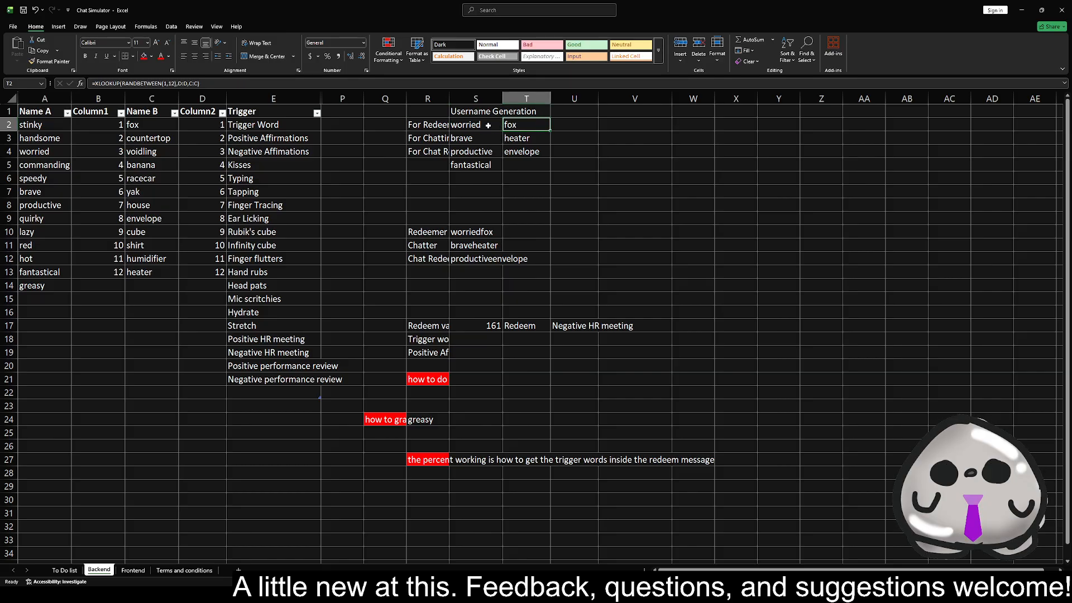
pyautogui.click(488, 126)
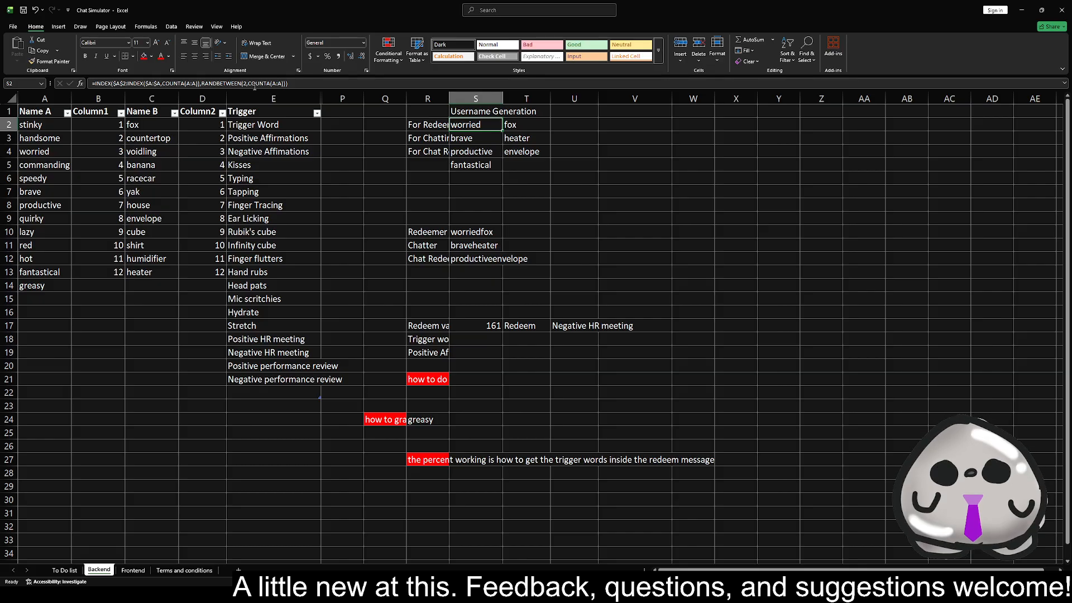
pyautogui.click(274, 83)
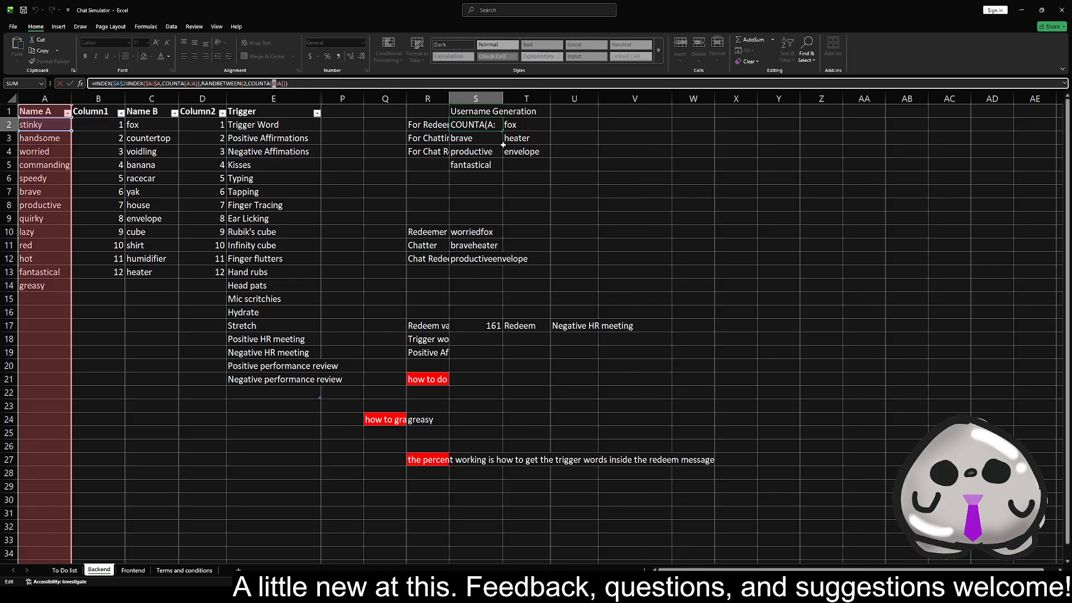
# - Begin a COUNTIF formula in cell V2 with A:A as its range
pyautogui.click(620, 124)
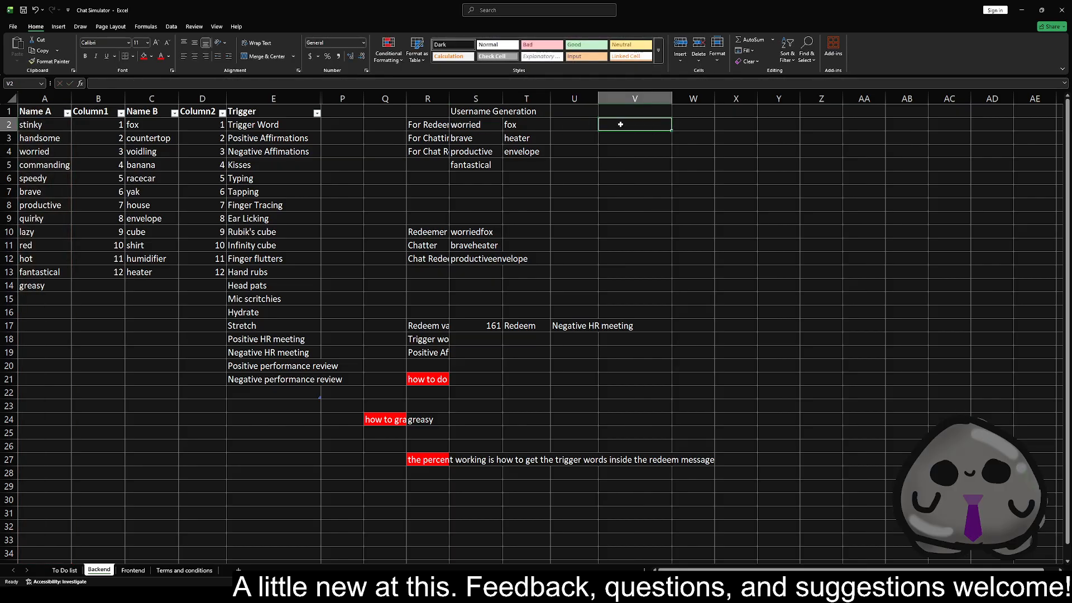
pyautogui.write('=count')
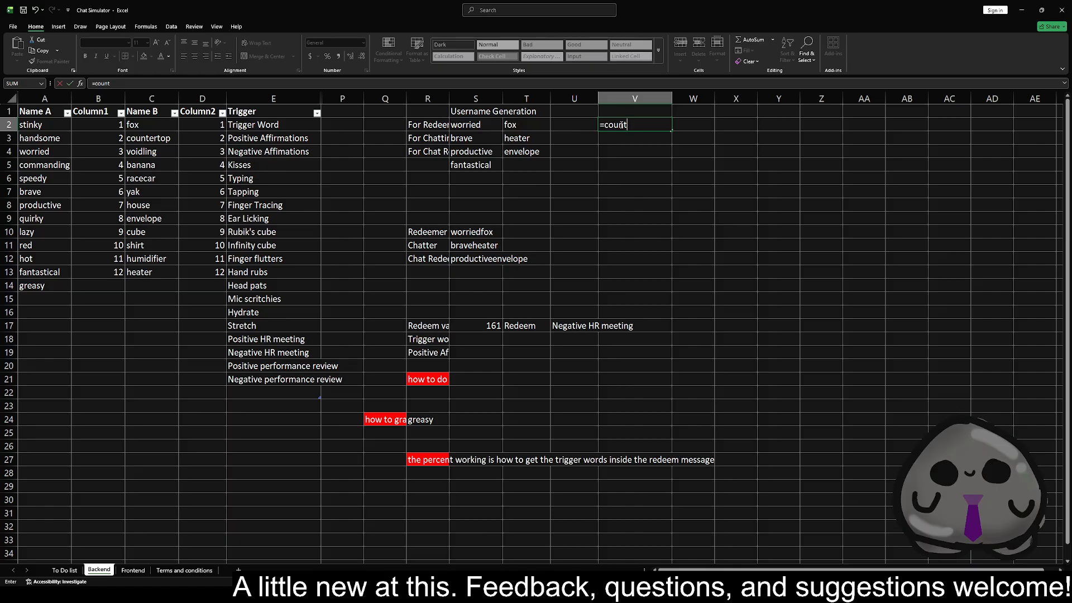
pyautogui.write('if')
pyautogui.press('Tab')
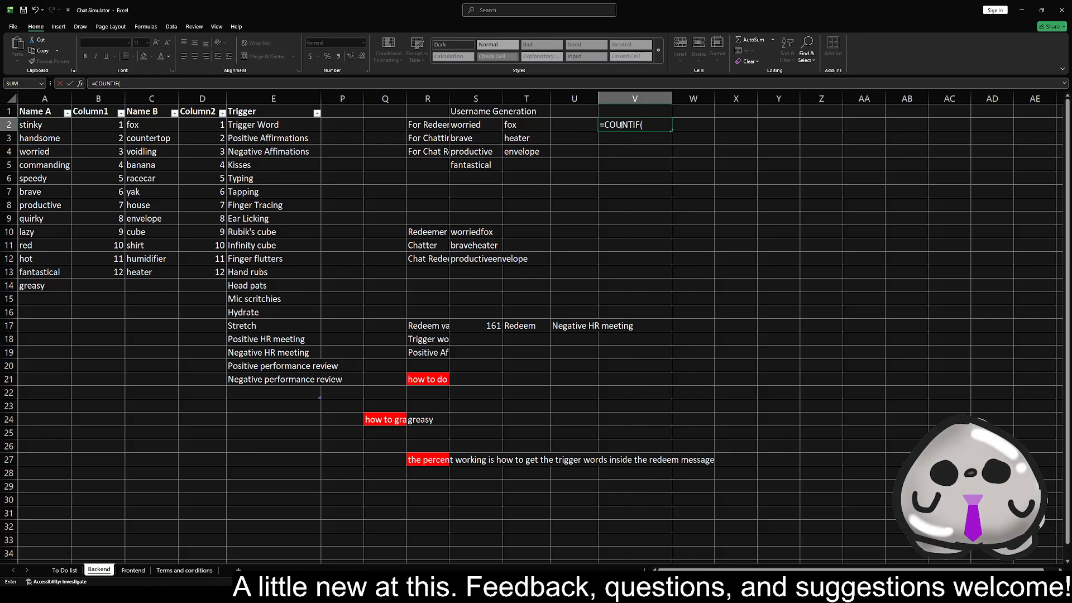
pyautogui.write('A')
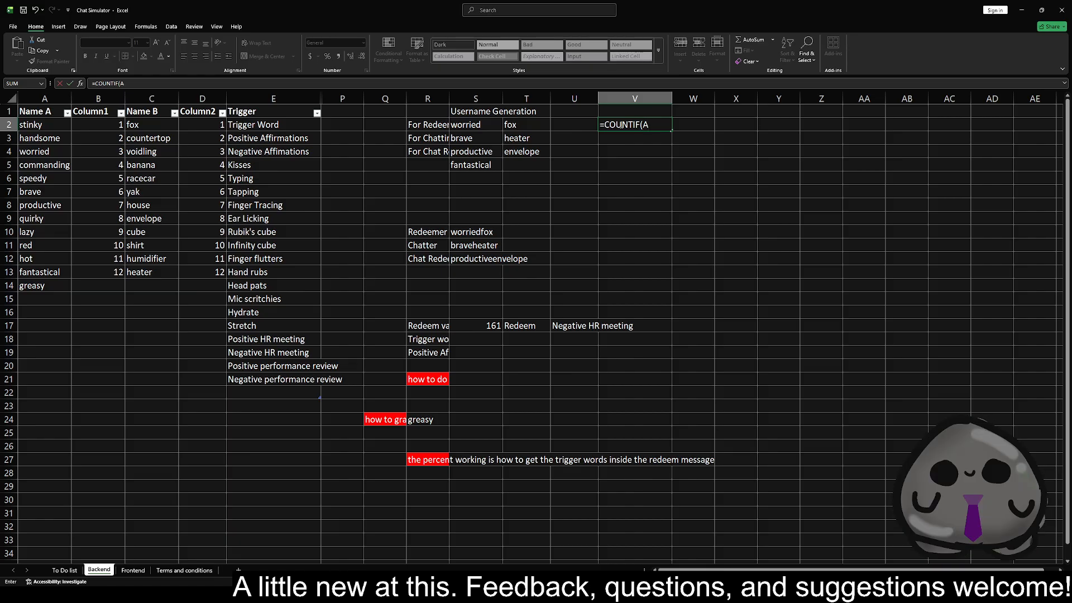
pyautogui.write(':A')
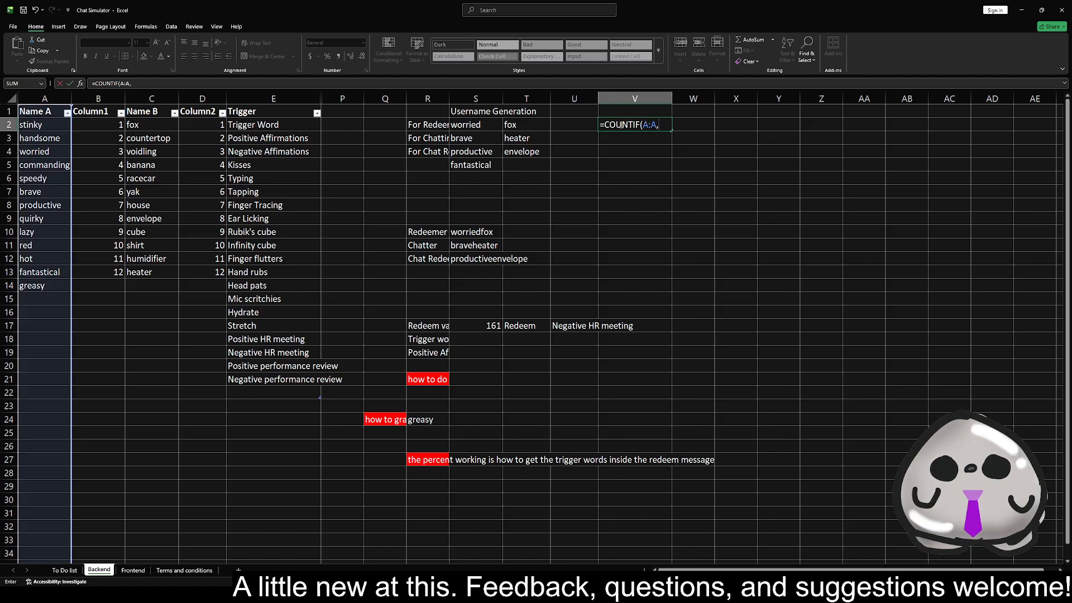
pyautogui.write(',')
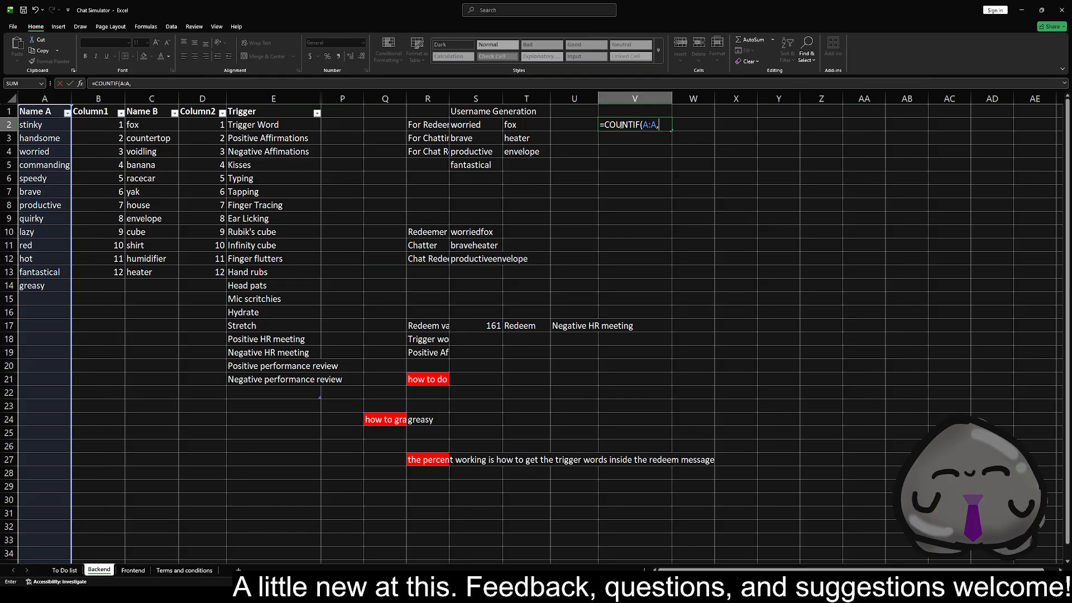
pyautogui.write('no')
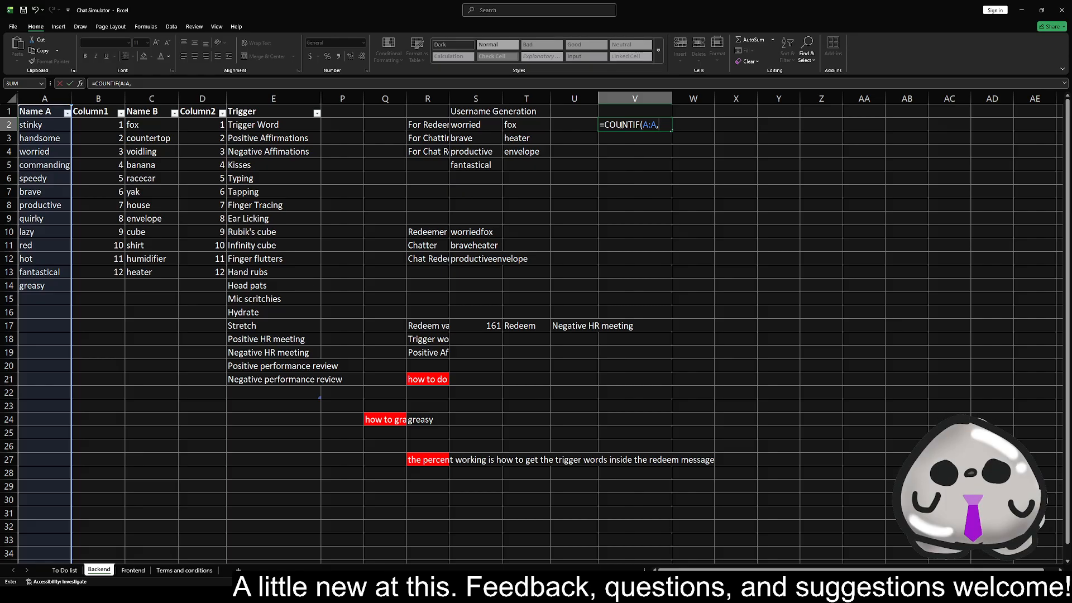
pyautogui.write('t')
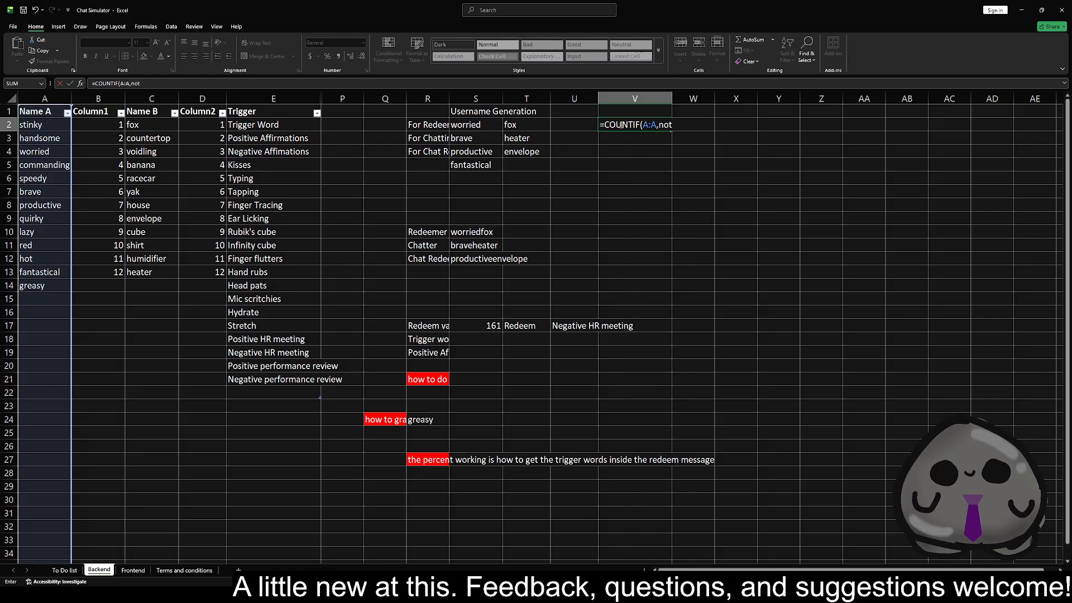
pyautogui.press('BackSpace')
pyautogui.press('BackSpace')
pyautogui.press('BackSpace')
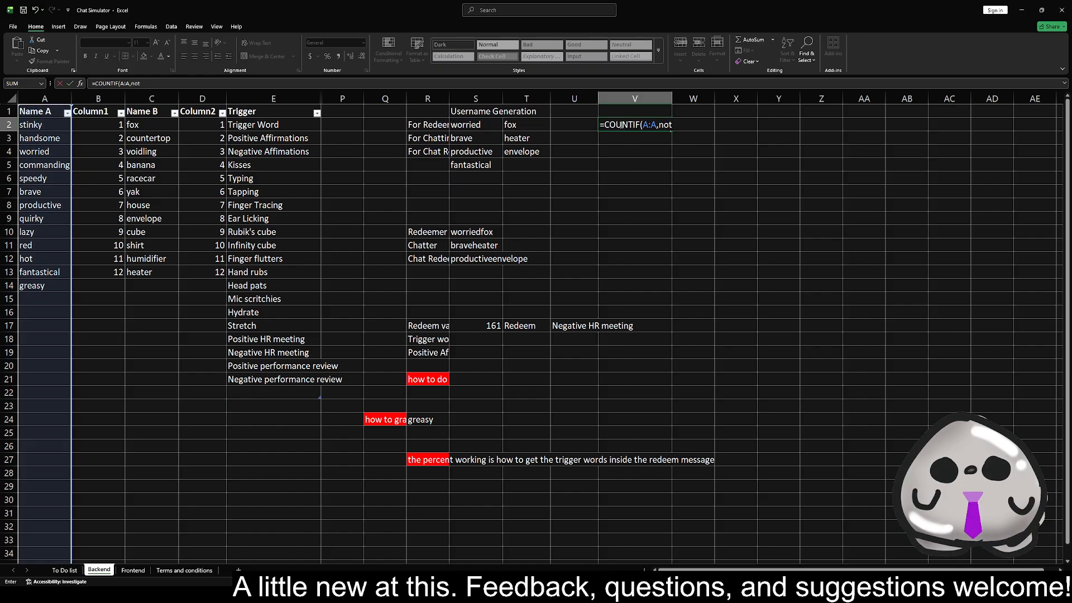
pyautogui.write('not')
pyautogui.press('BackSpace')
pyautogui.press('BackSpace')
pyautogui.press('BackSpace')
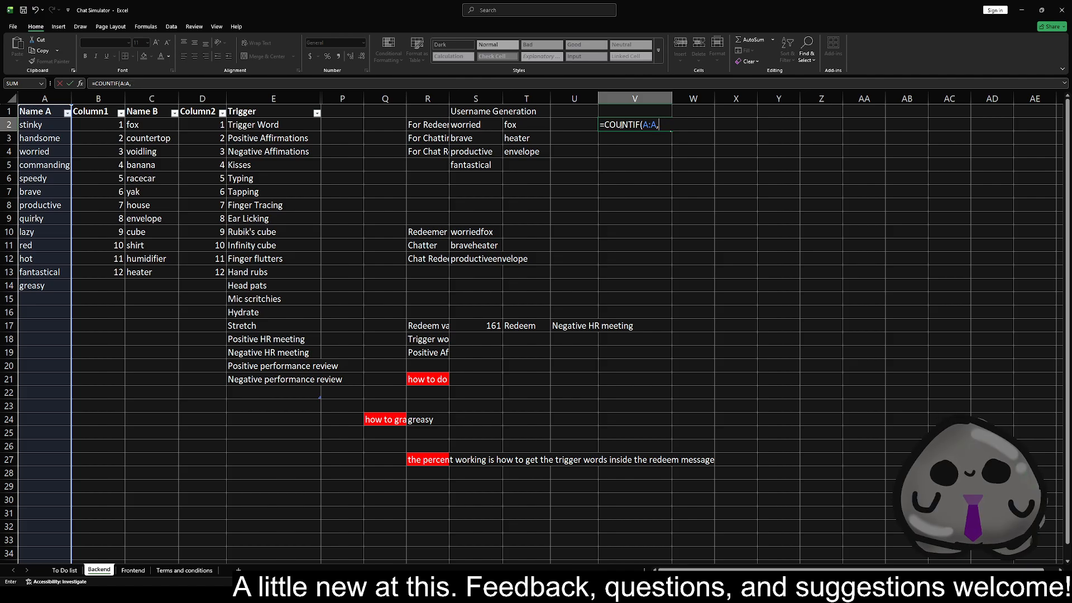
# - Complete the V2 formula as =COUNTIF(A:A,"!=Name A") and review its criterion
pyautogui.write('l')
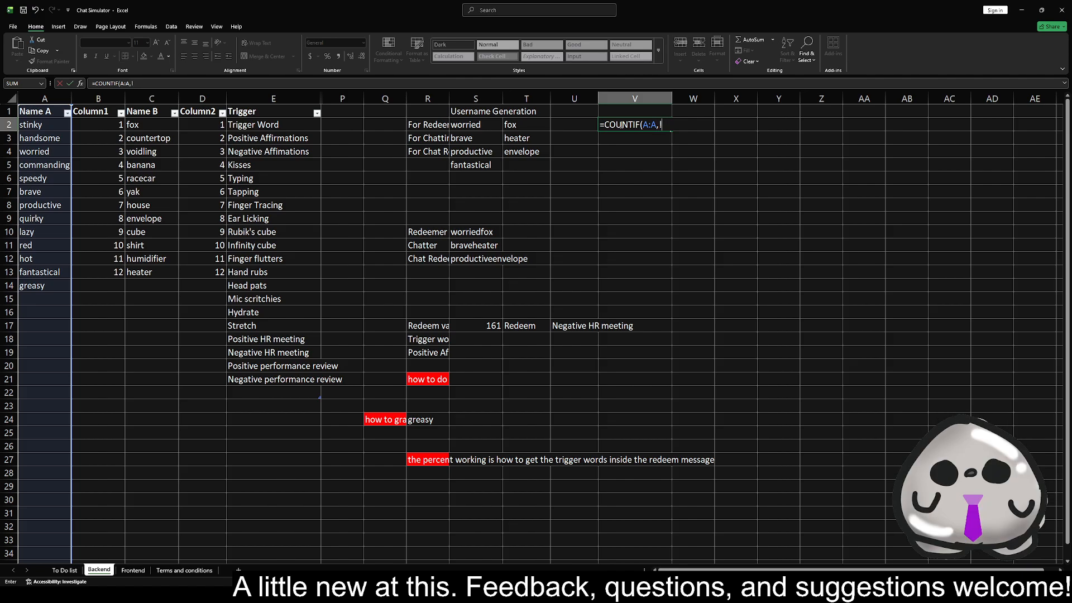
pyautogui.write('=Name')
pyautogui.write('A')
pyautogui.press('Return')
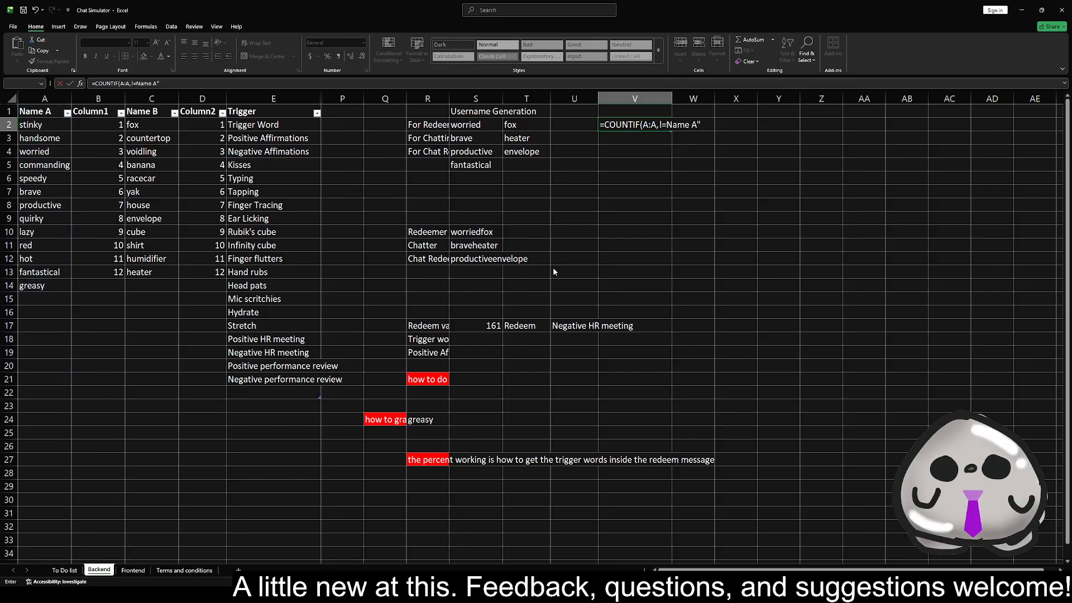
pyautogui.click(536, 342)
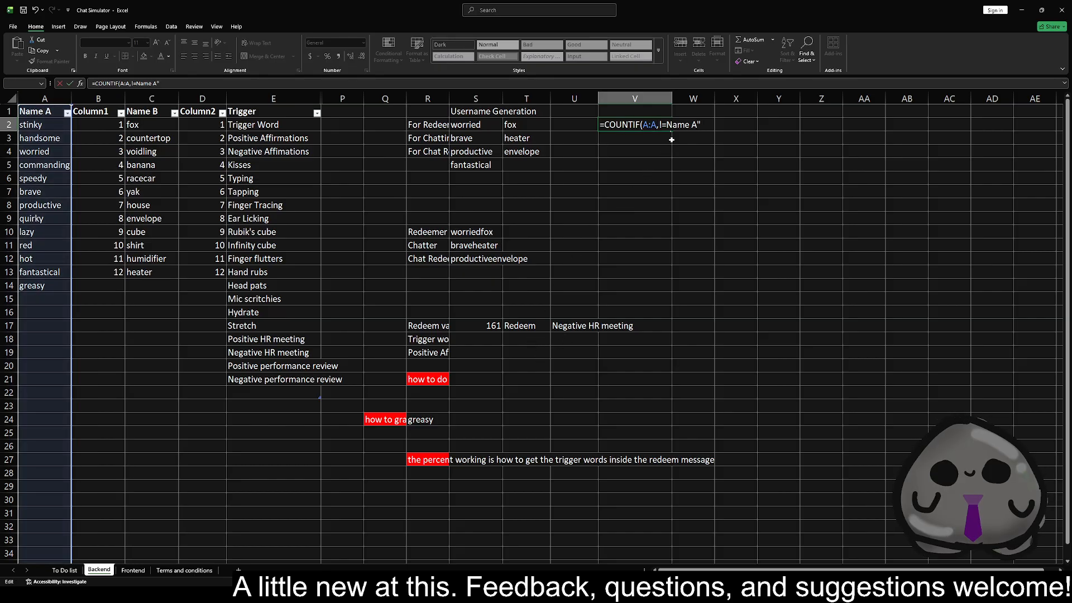
pyautogui.write('"')
pyautogui.hotkey('ctrl', 'Return')
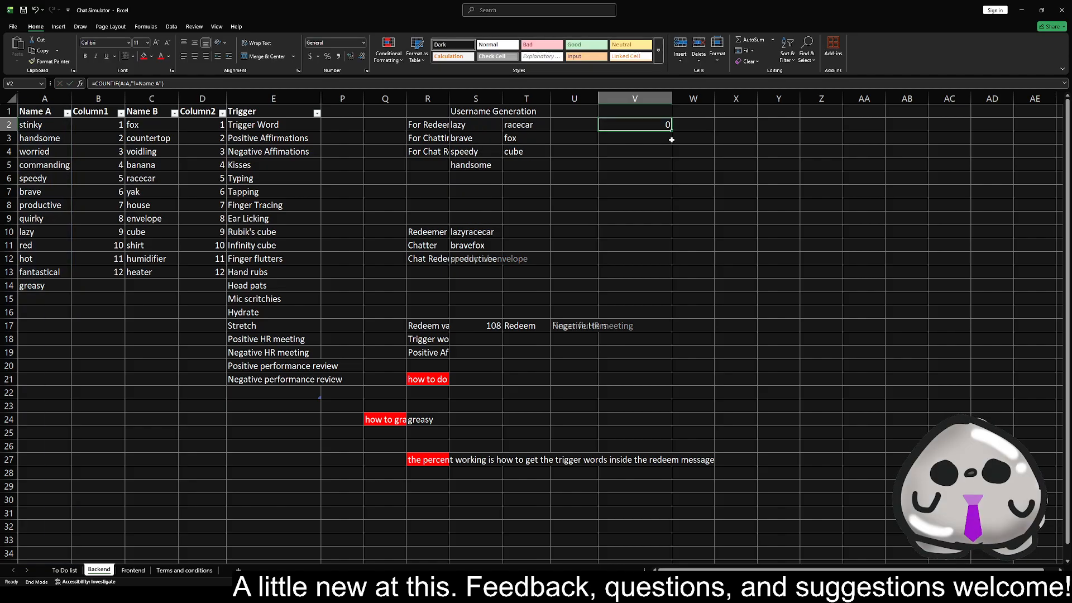
pyautogui.click(178, 83)
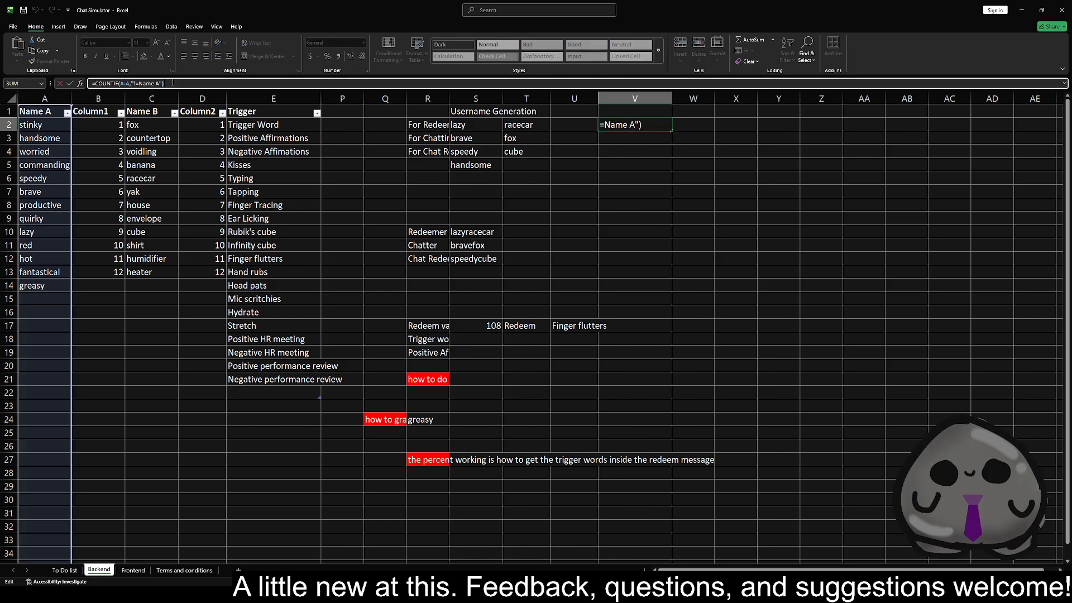
pyautogui.click(665, 182)
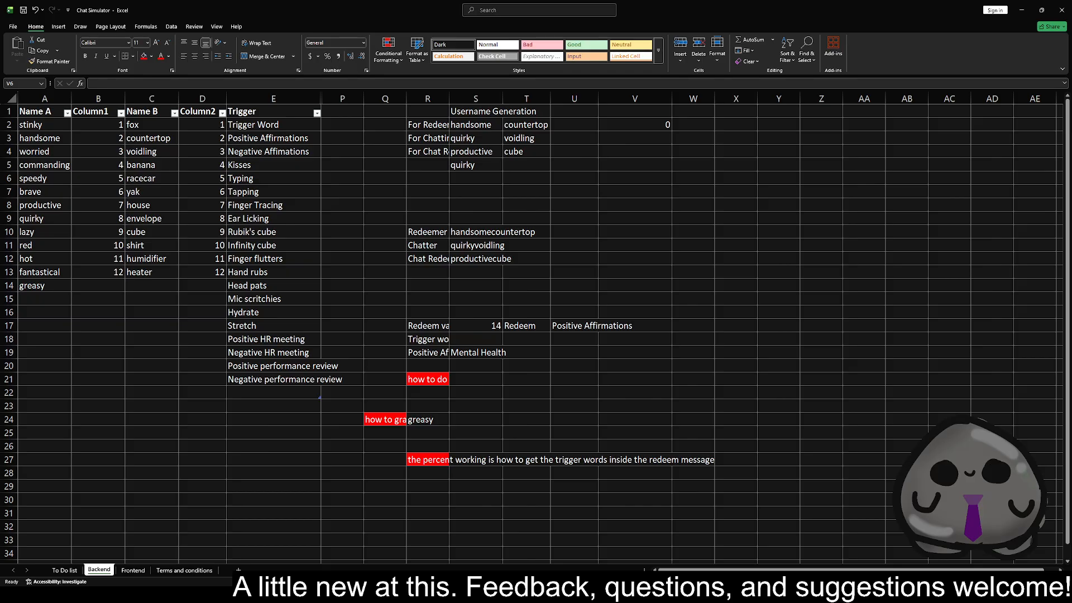
# - Try to replace the != operator in V2's COUNTIF criterion with <> placed before the quoted text "Name A"
pyautogui.click(634, 124)
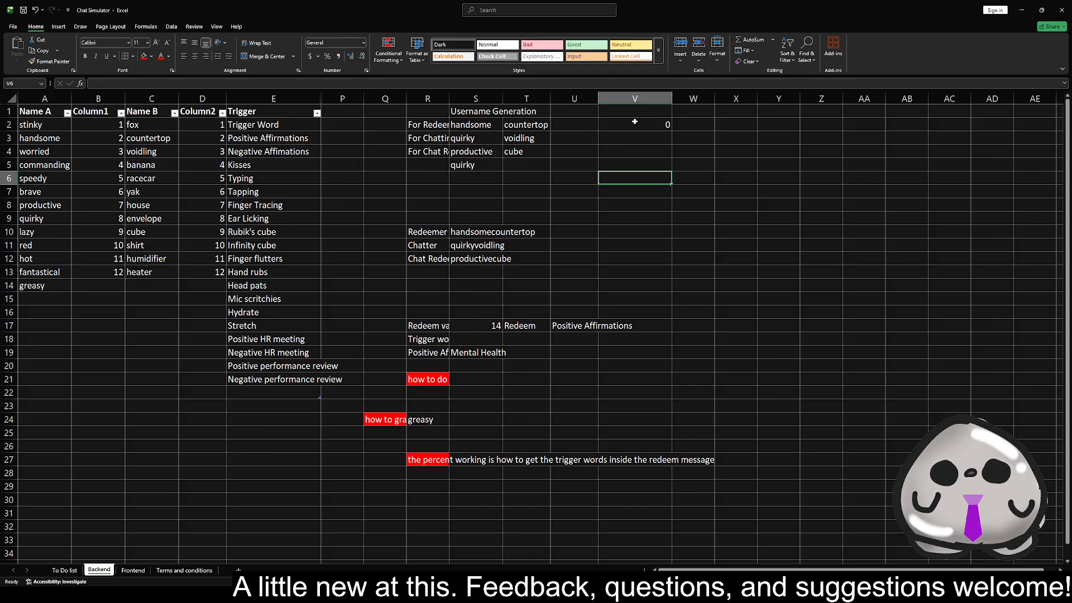
pyautogui.click(139, 83)
pyautogui.press('Delete')
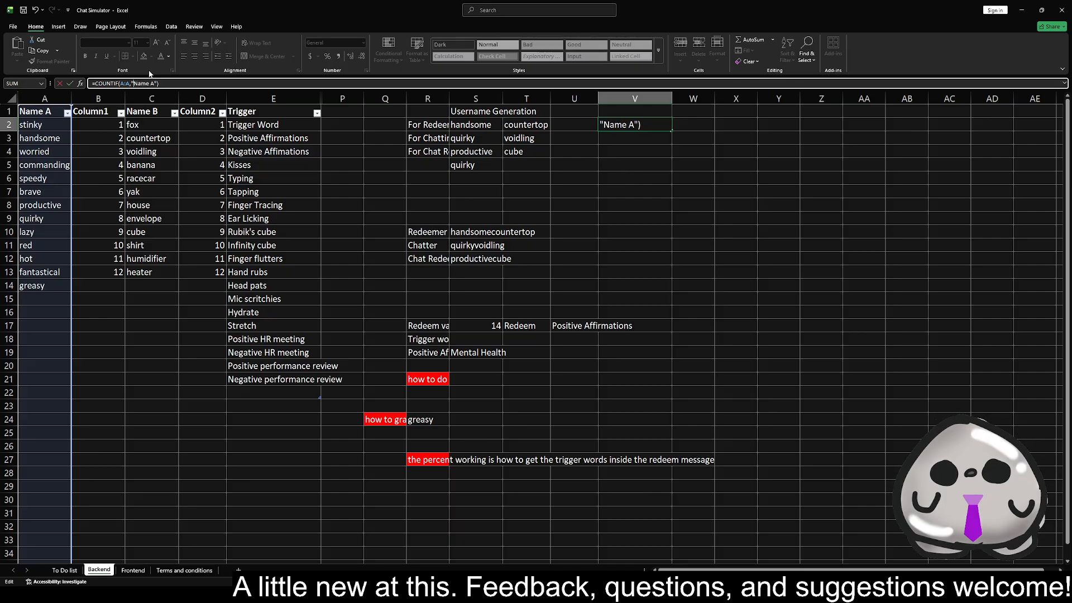
pyautogui.write('<>')
pyautogui.press('BackSpace')
pyautogui.press('BackSpace')
pyautogui.write('<>')
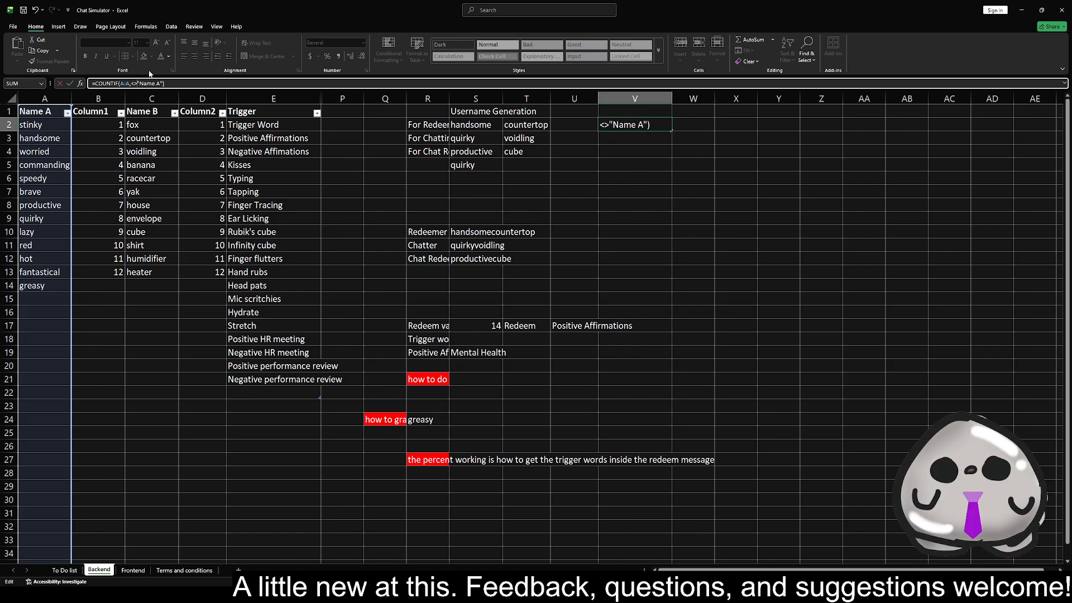
pyautogui.press('Return')
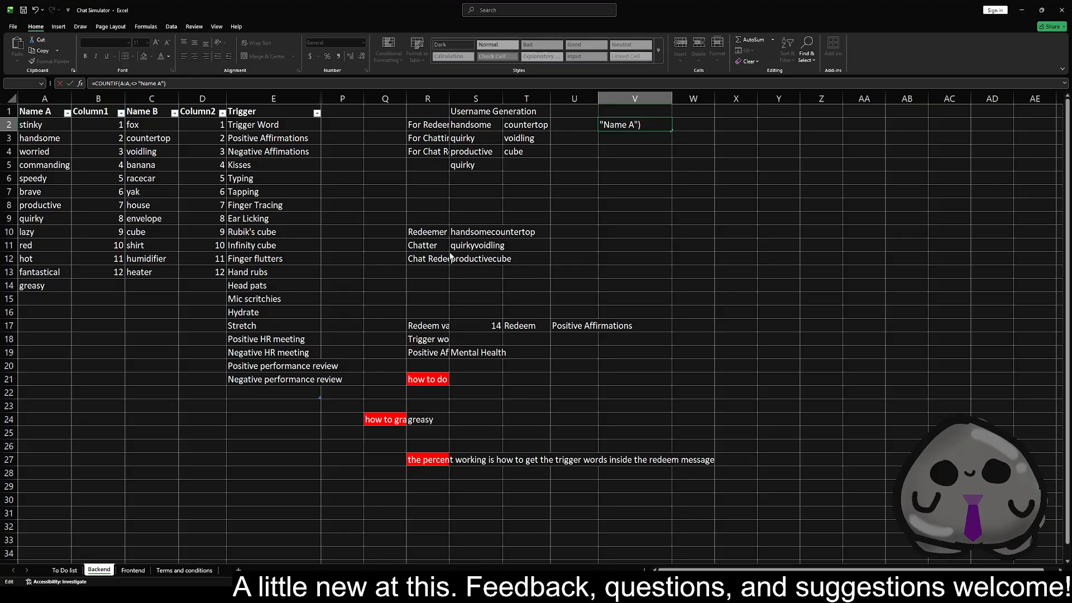
# - Move the <> operator inside the quotes of V2's COUNTIF criterion, making it "<>Name A"
pyautogui.click(132, 84)
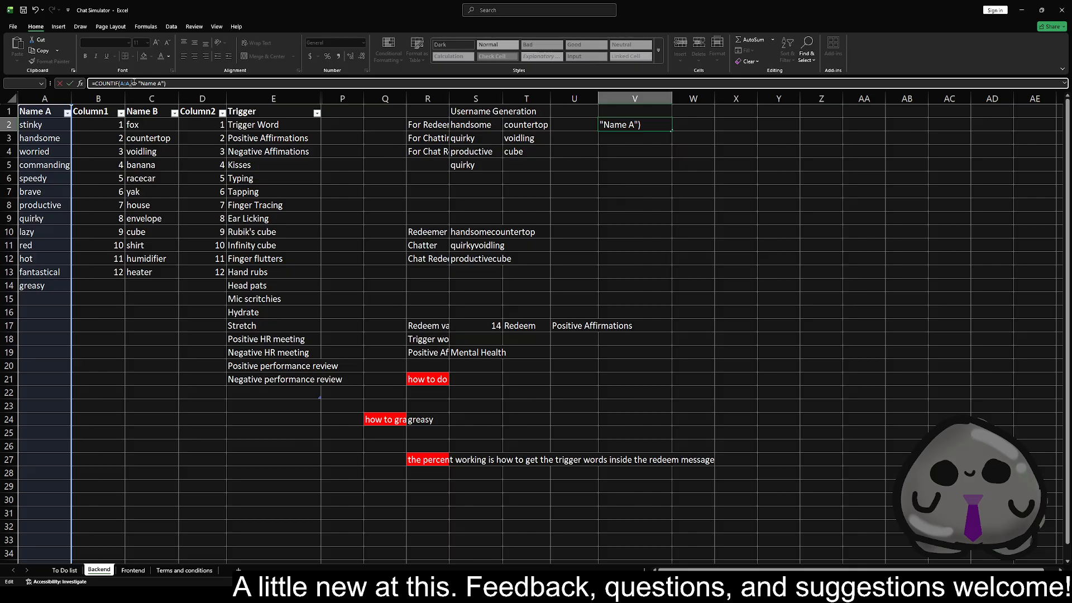
pyautogui.write('<>')
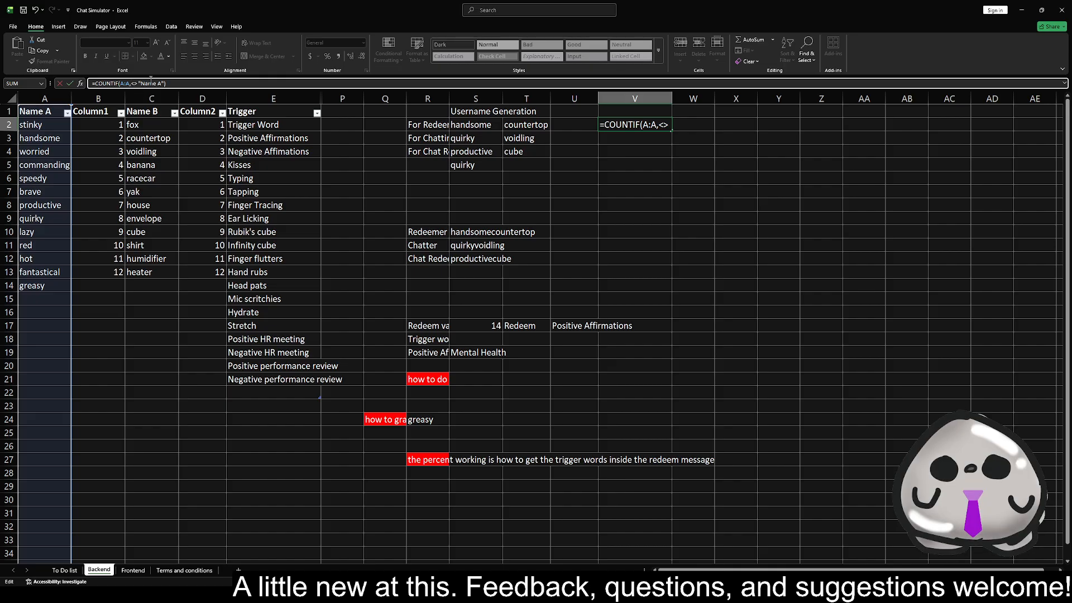
pyautogui.press('BackSpace')
pyautogui.press('BackSpace')
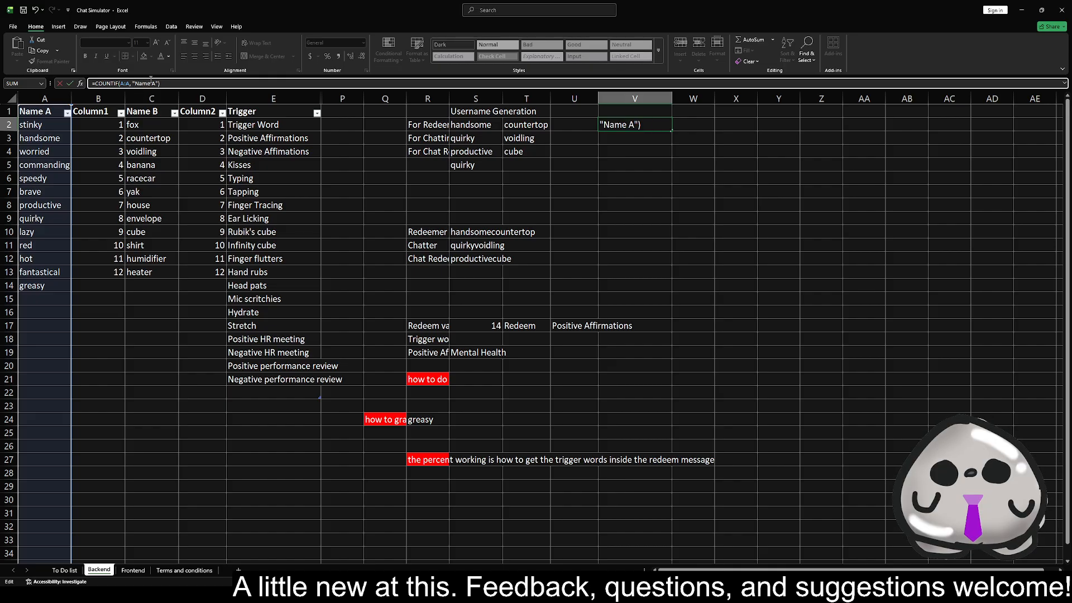
pyautogui.press('Return')
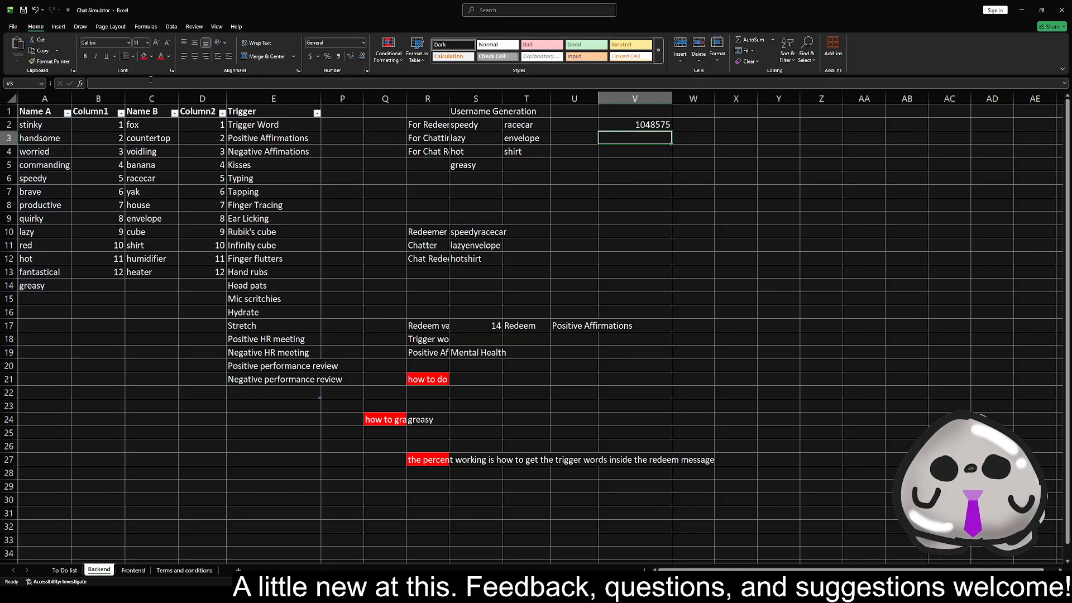
# - Examine how far column A extends below the Name A word list and compare it with V2's COUNTIF result
pyautogui.click(651, 124)
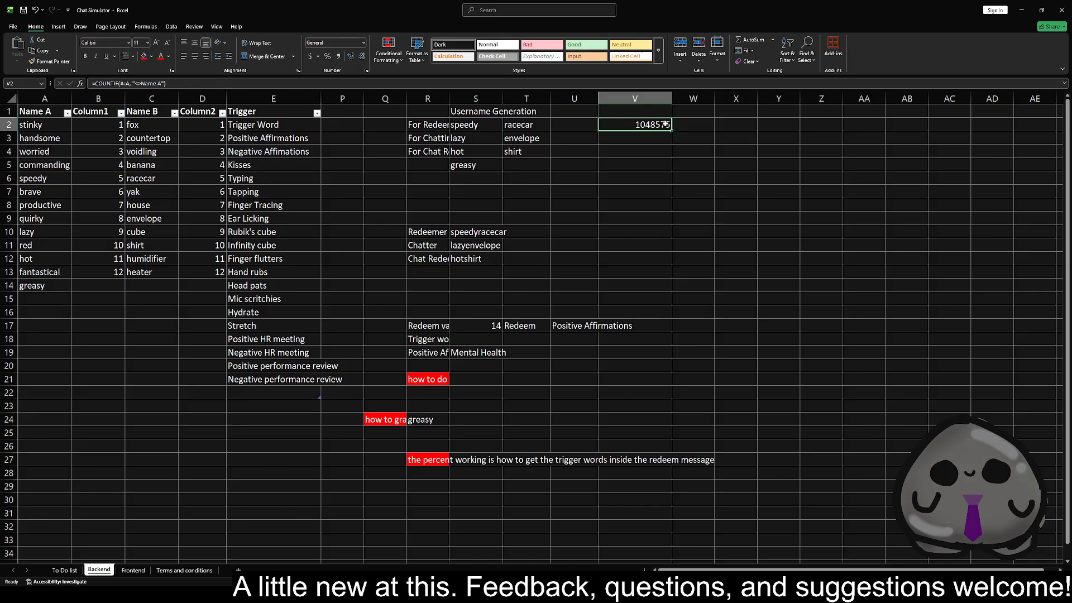
pyautogui.click(47, 125)
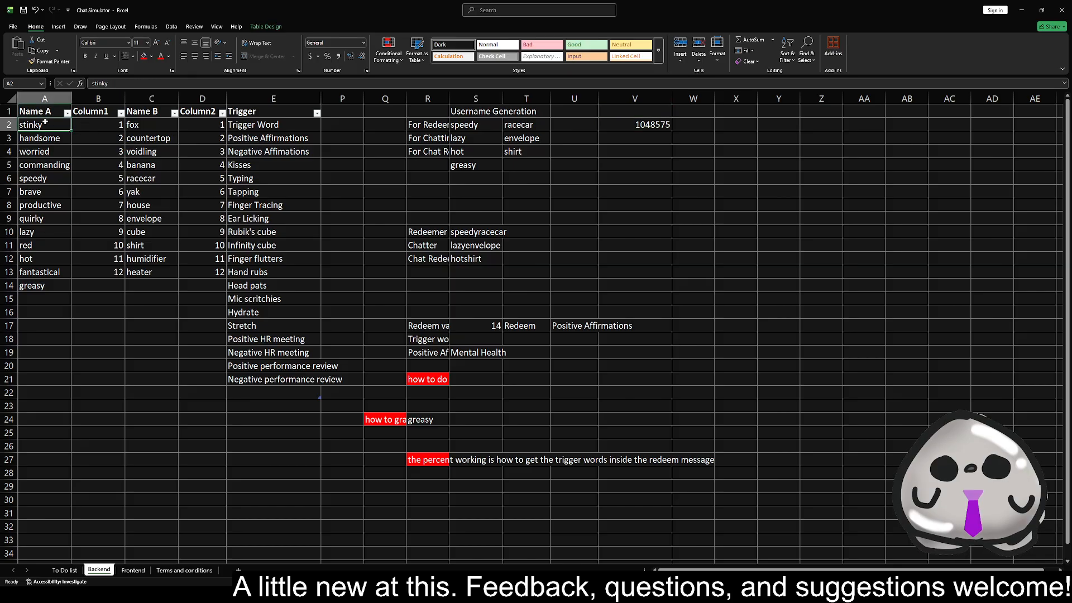
pyautogui.hotkey('ctrl', 'Down')
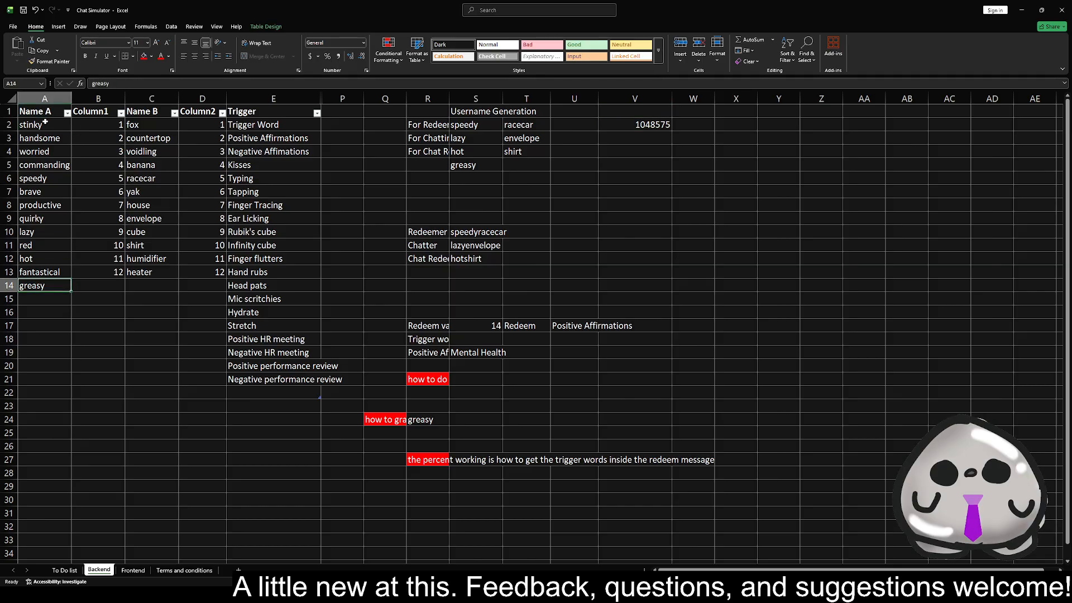
pyautogui.hotkey('ctrl', 'Down')
pyautogui.hotkey('ctrl', 'Down')
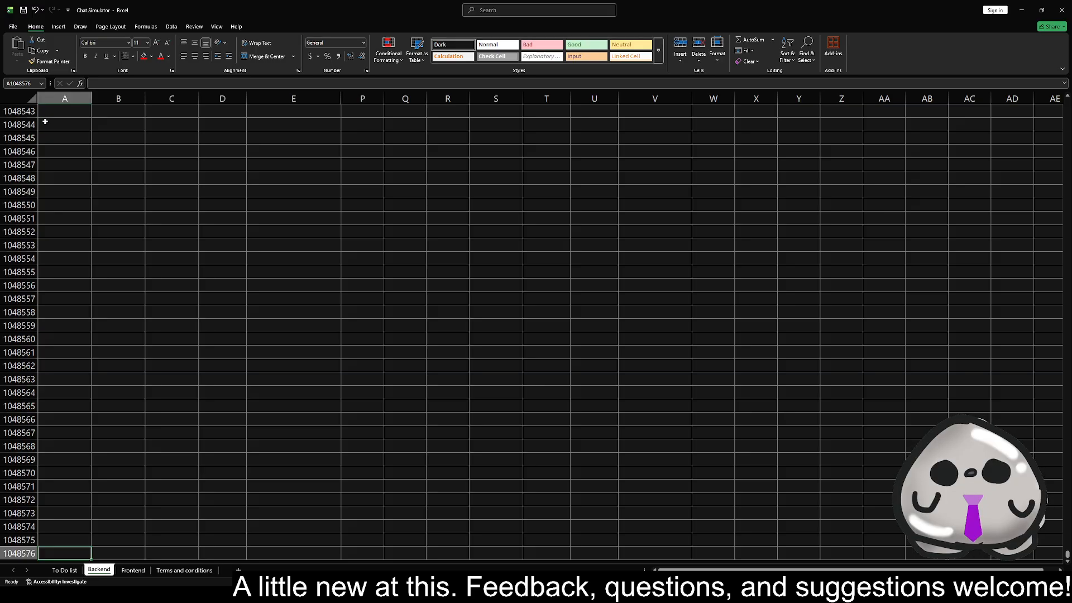
pyautogui.hotkey('ctrl', 'Up')
pyautogui.hotkey('ctrl', 'Up')
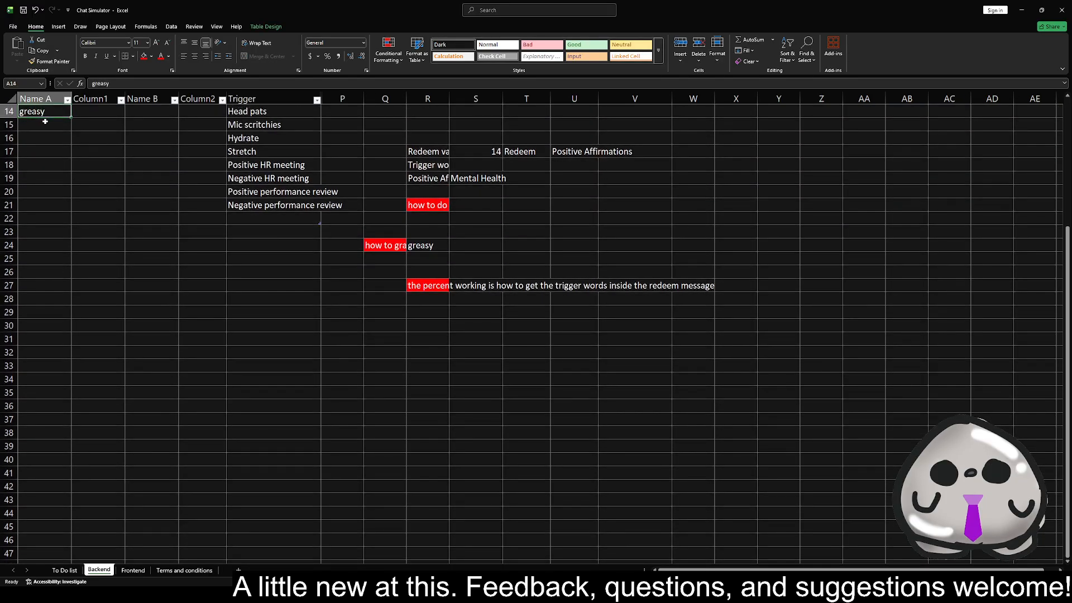
pyautogui.click(644, 124)
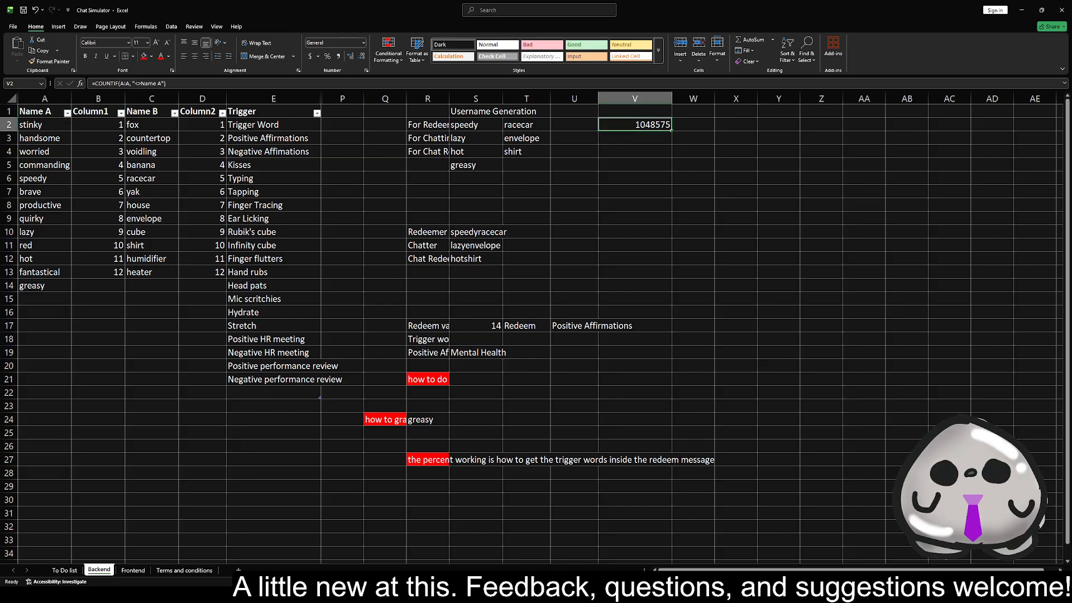
# - Review the Name A header and the words under it against the criterion in V2's COUNTIF formula
pyautogui.hotkey('alt', 'Tab')
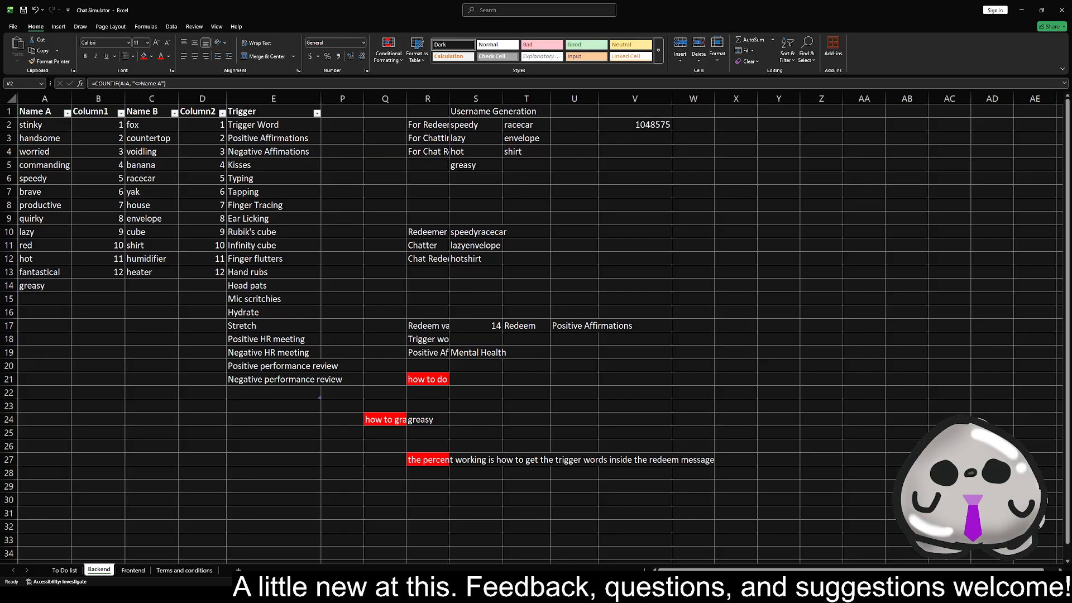
pyautogui.moveTo(34, 124); pyautogui.dragTo(47, 285)
pyautogui.click(49, 112)
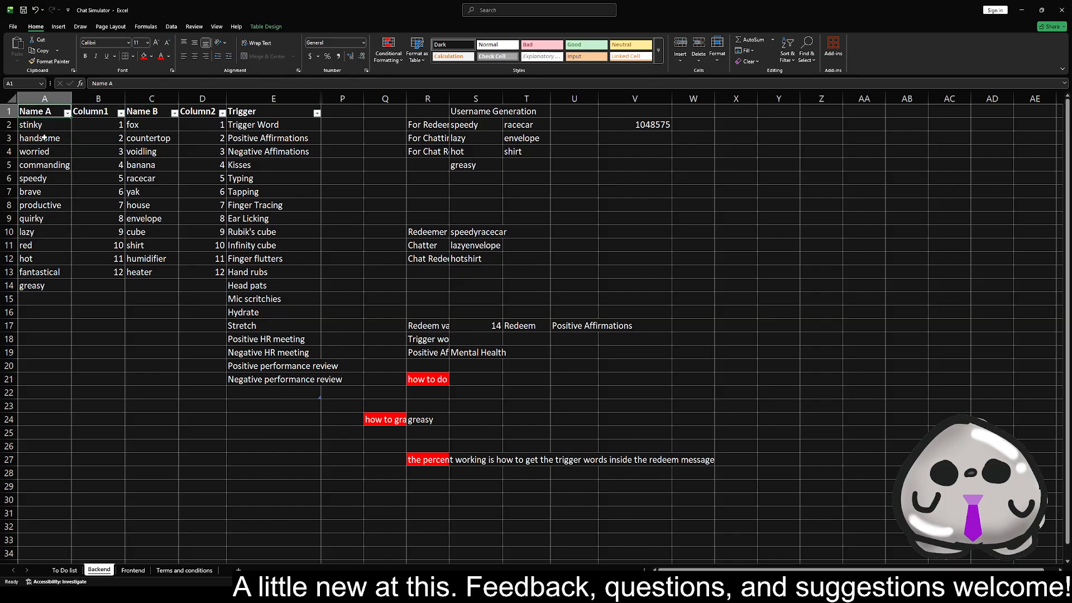
pyautogui.moveTo(38, 127); pyautogui.dragTo(39, 204)
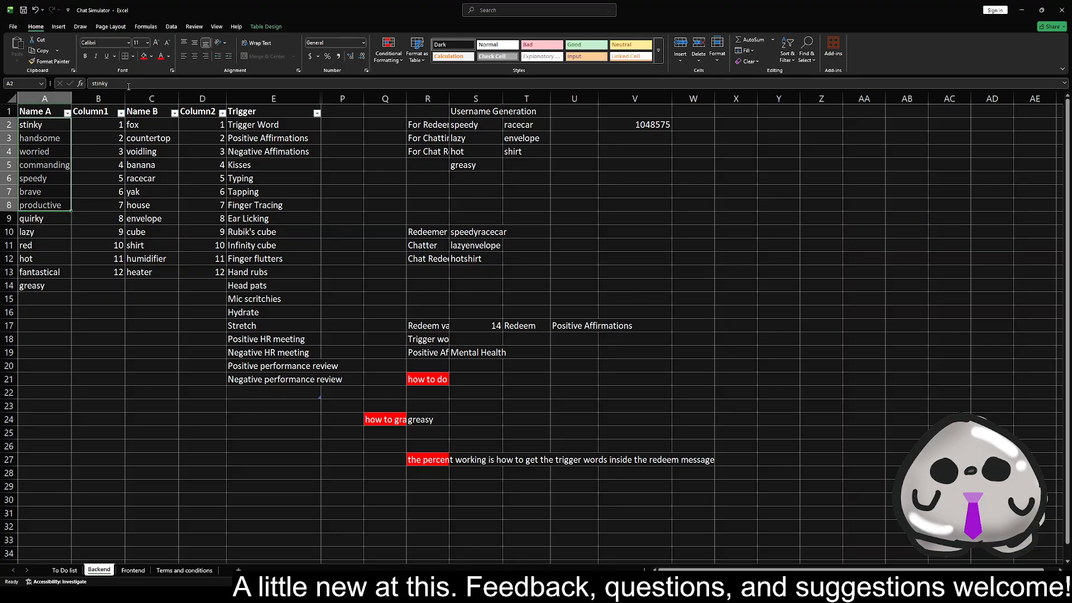
pyautogui.click(642, 125)
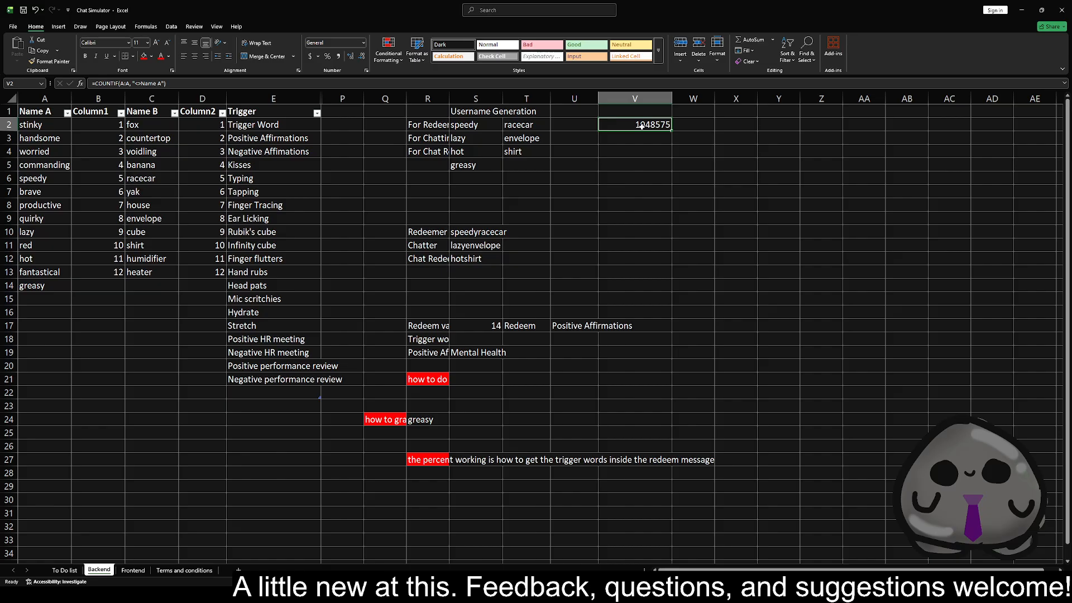
pyautogui.click(167, 84)
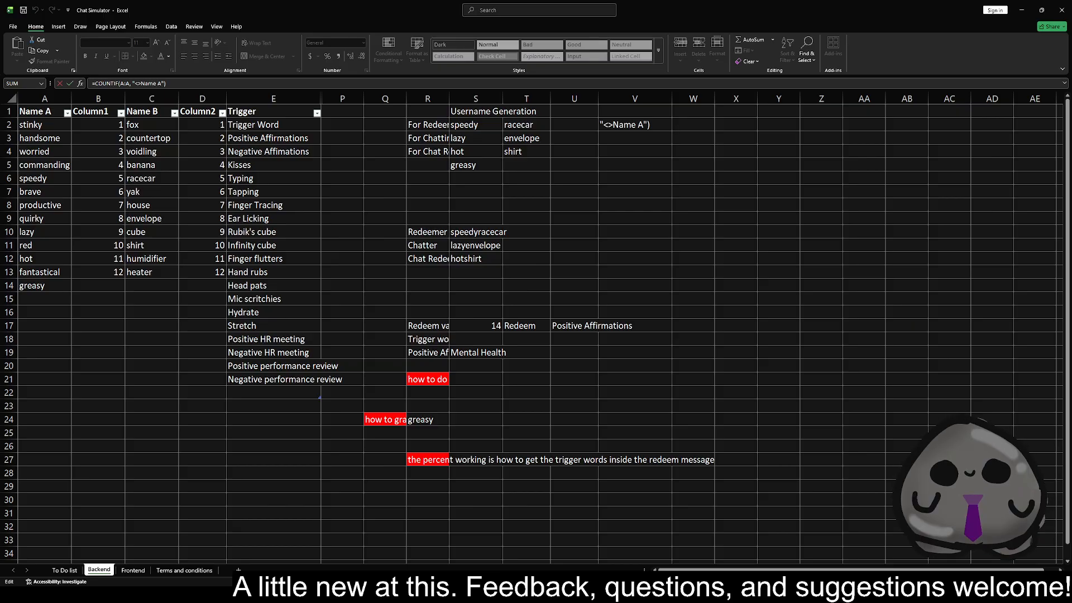
pyautogui.click(164, 83)
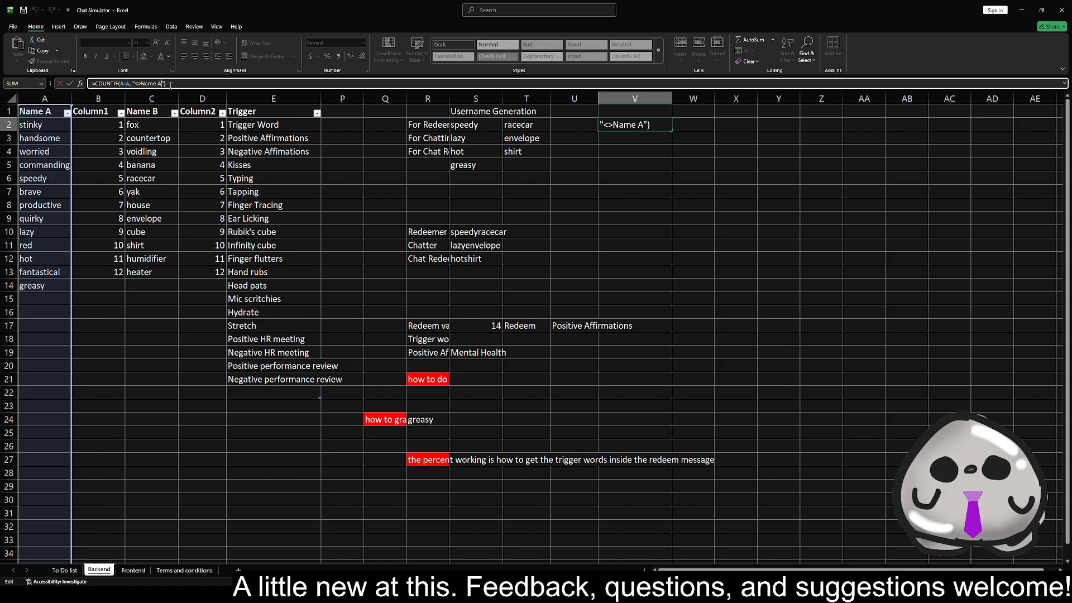
# - Copy V2's COUNTIF formula into V3 and reduce its criterion to "<>" so it reads =COUNTIF(A:A, "<>")
pyautogui.click(635, 124)
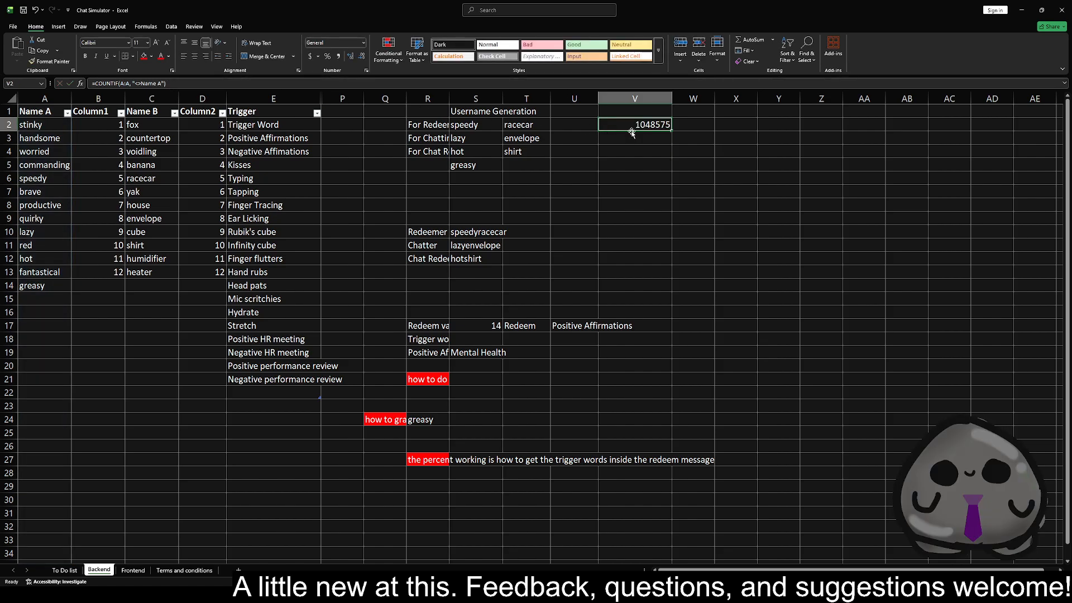
pyautogui.hotkey('ctrl', 'c')
pyautogui.click(641, 137)
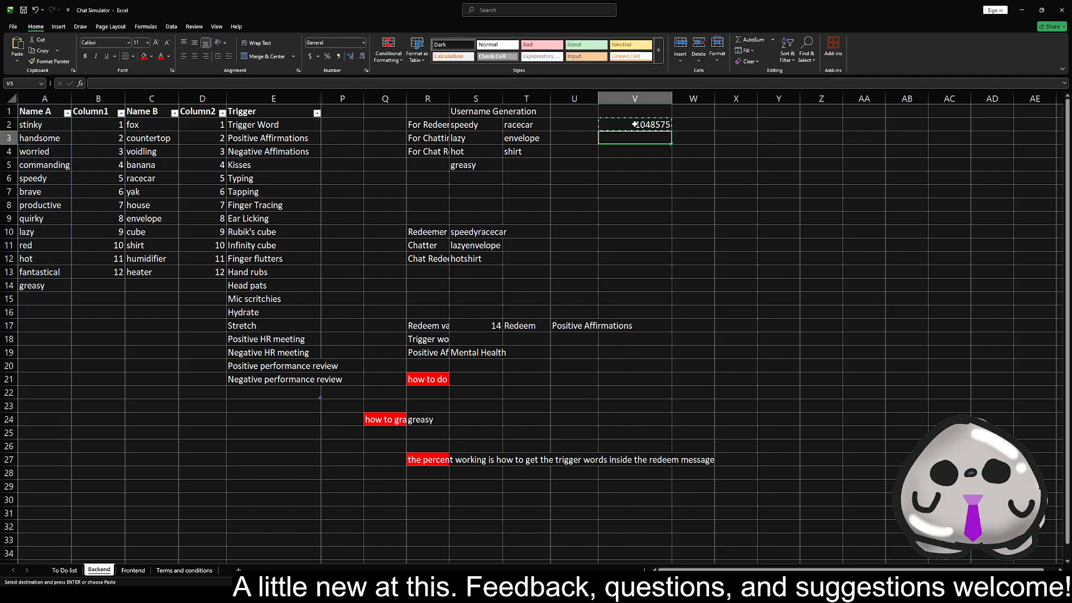
pyautogui.hotkey('ctrl', 'v')
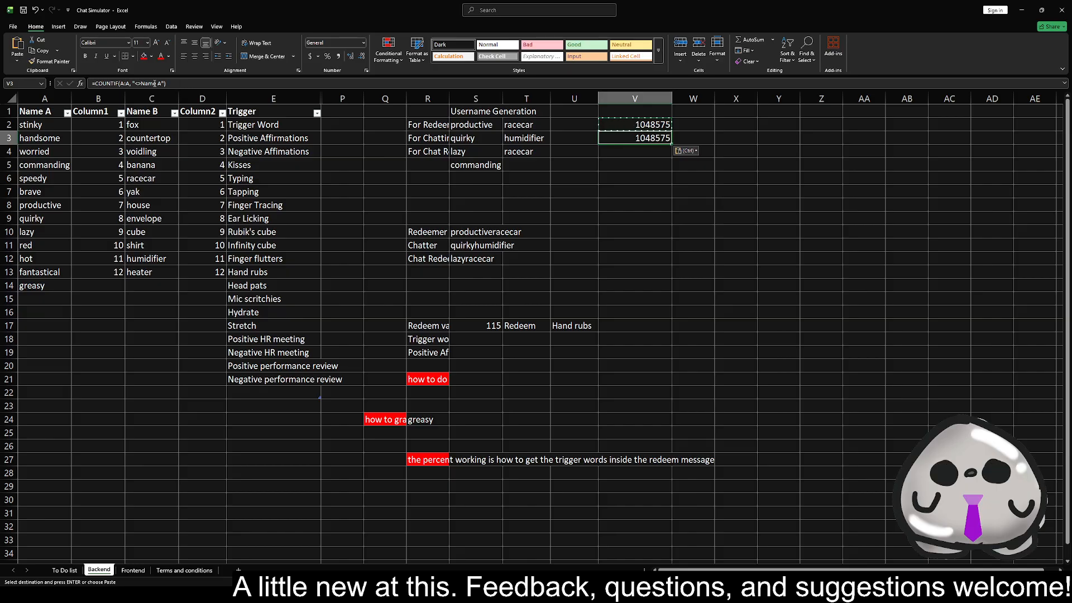
pyautogui.moveTo(141, 83); pyautogui.dragTo(161, 83)
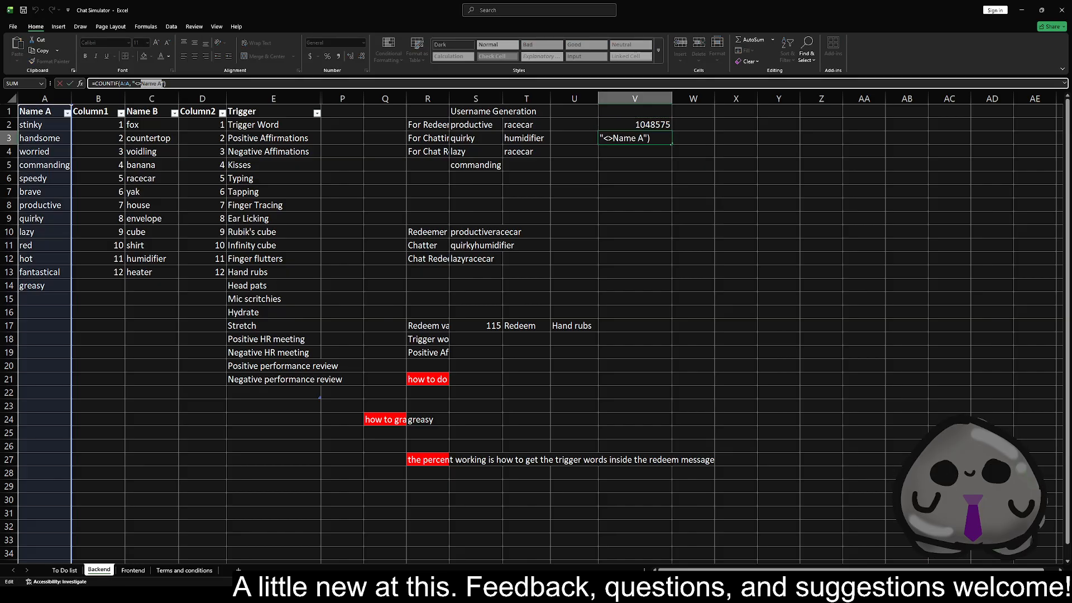
pyautogui.write('""')
pyautogui.press('Return')
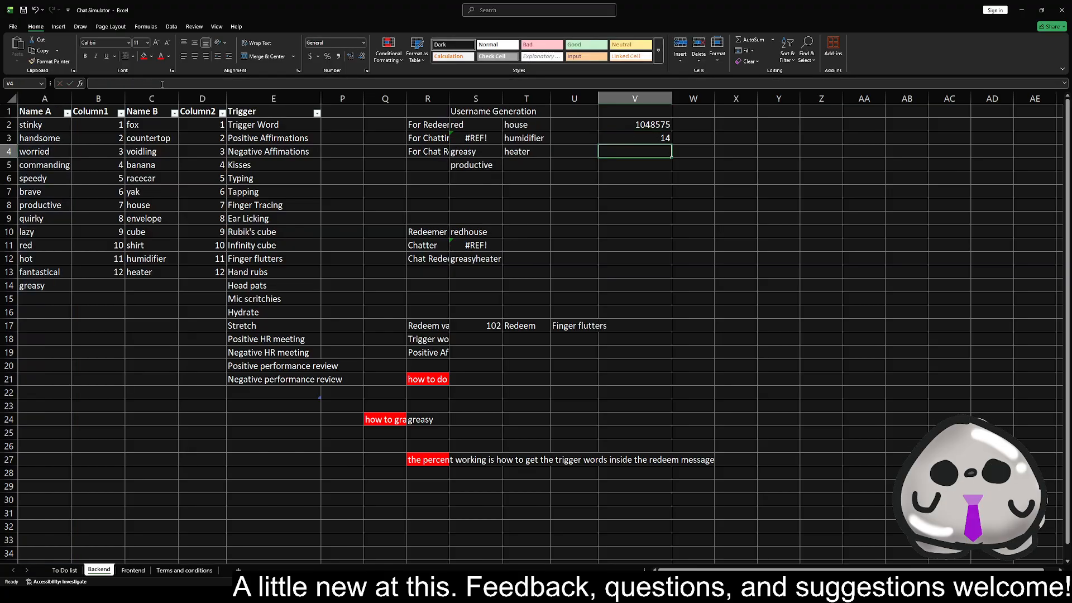
# - Compare the COUNTIF formulas in V2 and V3 against the Name A header and the blank cells below the list
pyautogui.click(639, 134)
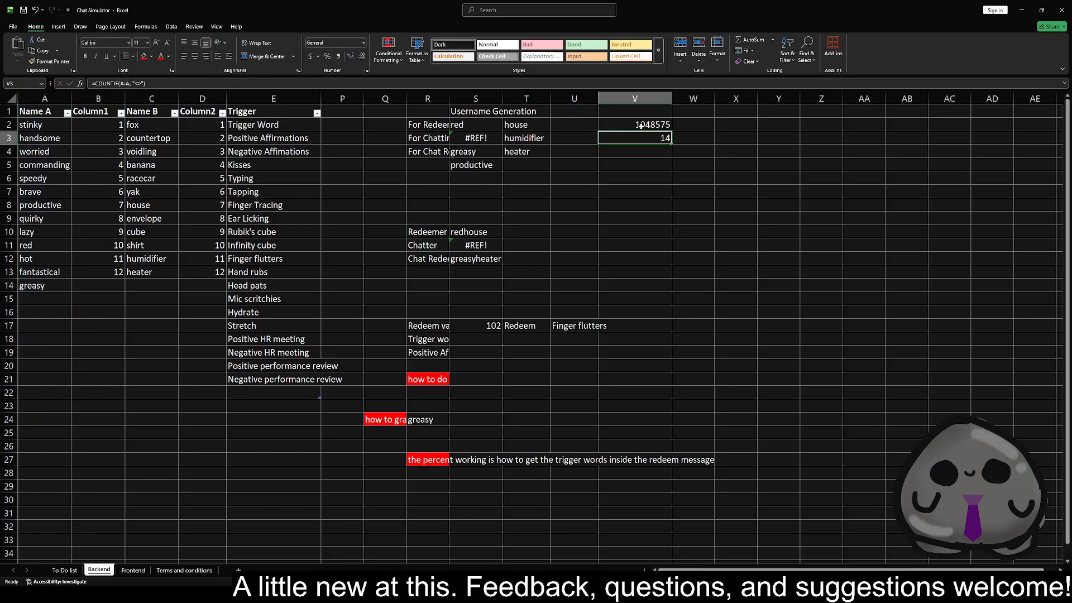
pyautogui.click(638, 124)
pyautogui.click(56, 112)
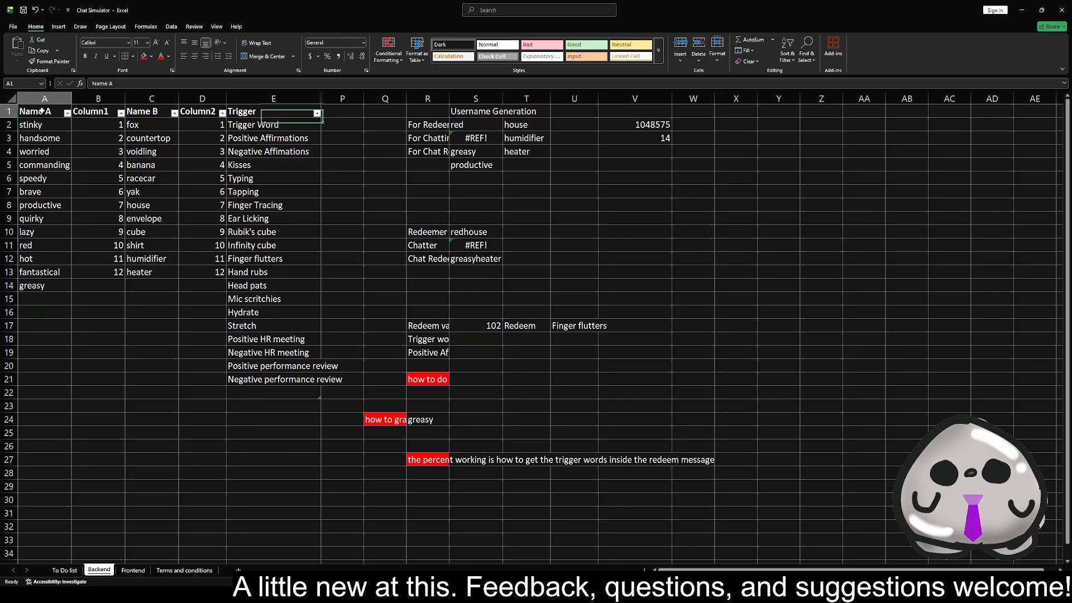
pyautogui.click(645, 138)
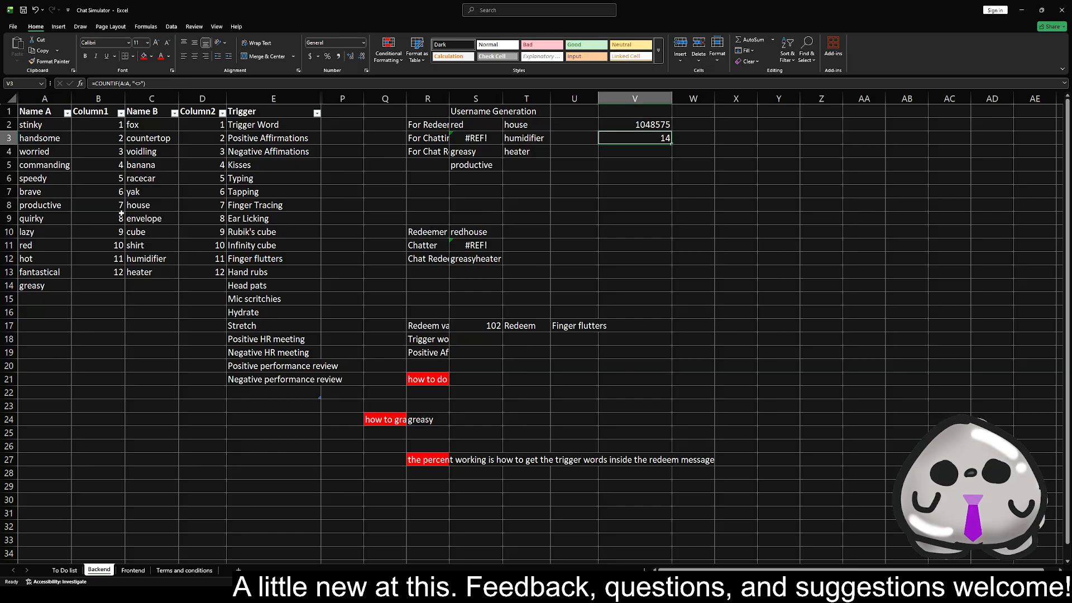
pyautogui.moveTo(43, 301); pyautogui.dragTo(45, 407)
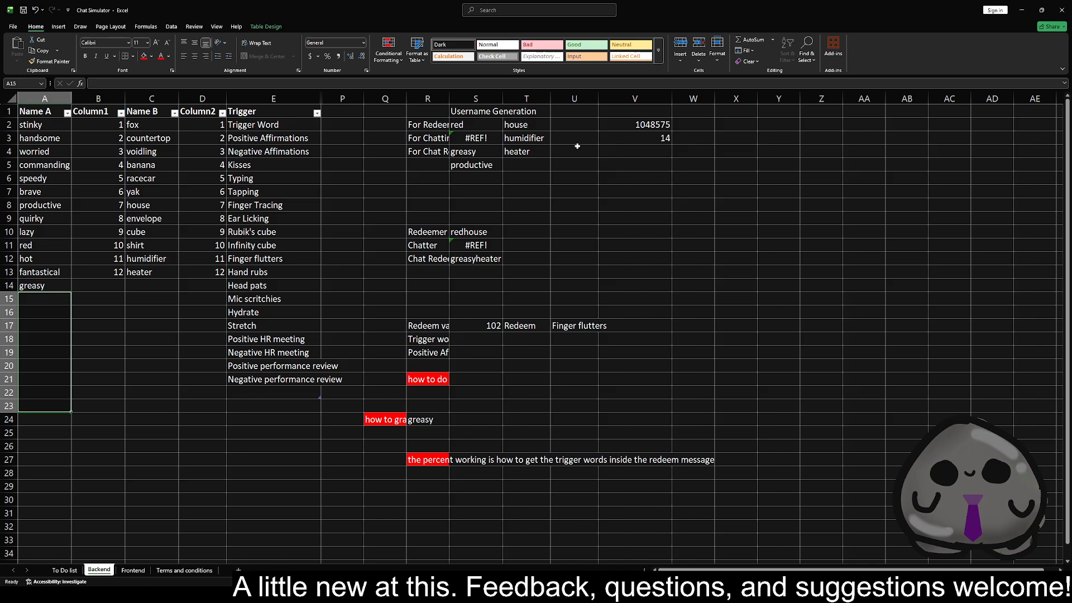
pyautogui.click(627, 139)
# - Try adding &"" after Name A inside the criterion of V2's COUNTIF formula
pyautogui.click(622, 125)
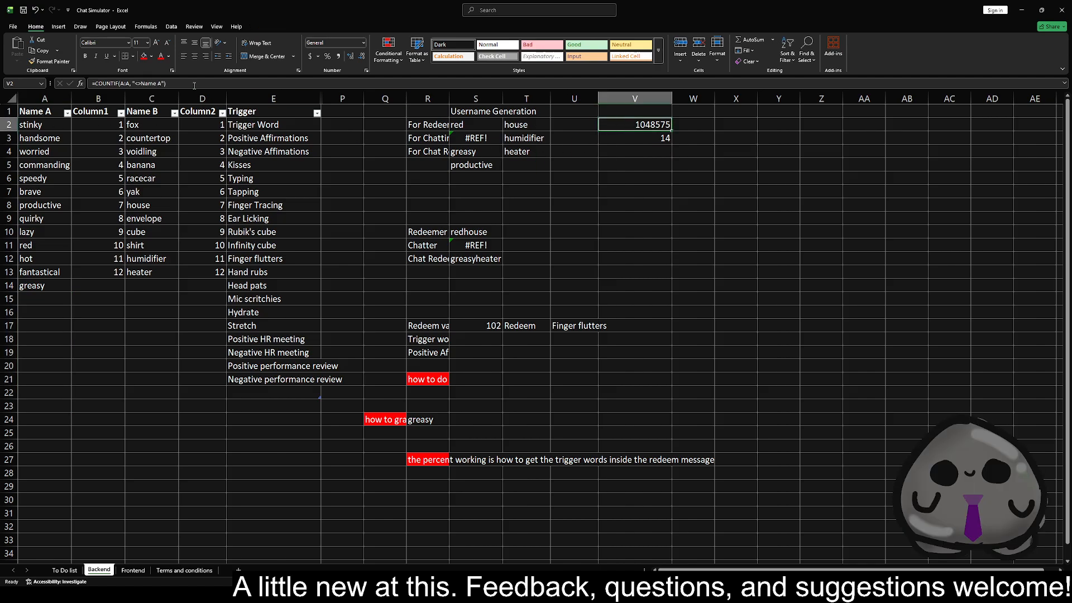
pyautogui.click(154, 84)
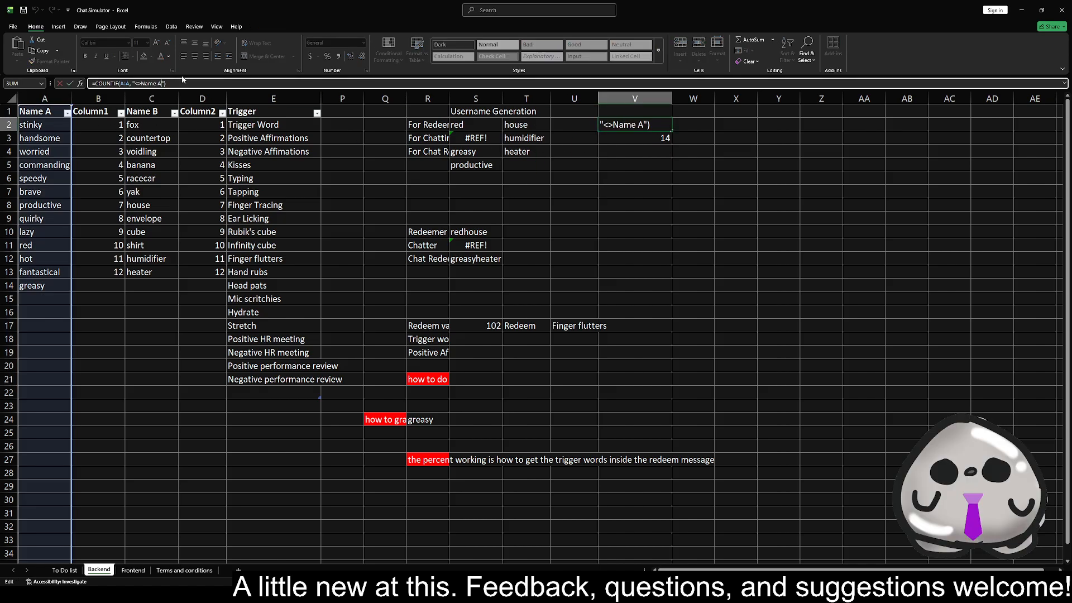
pyautogui.write('&""')
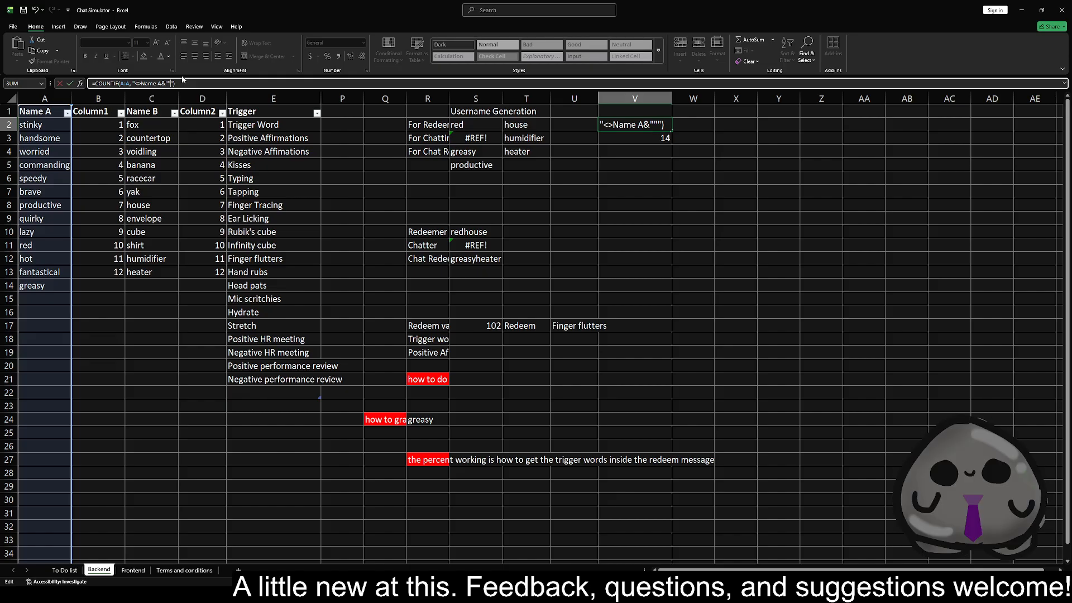
pyautogui.press('Return')
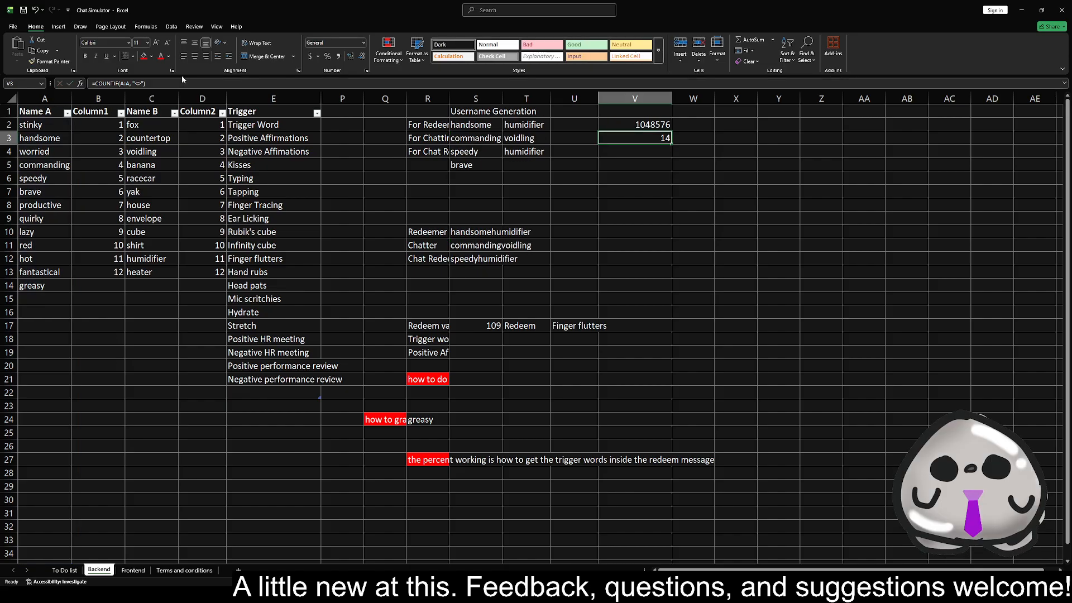
# - Insert <> after the ampersand's opening quote in V2, making the formula =COUNTIF(A:A, "<>Name A&"<>"")
pyautogui.click(631, 125)
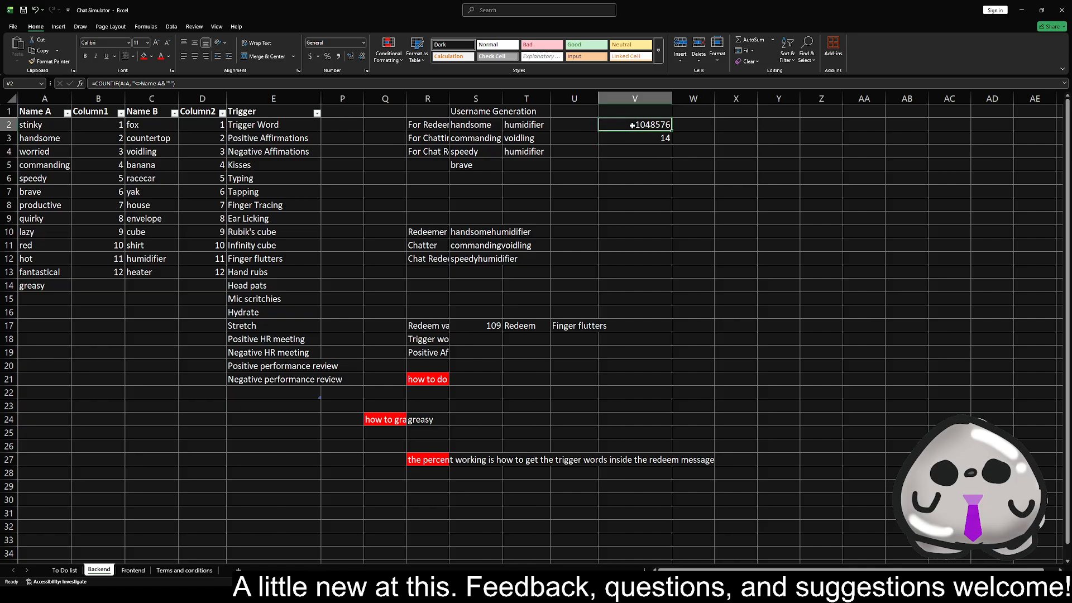
pyautogui.click(177, 83)
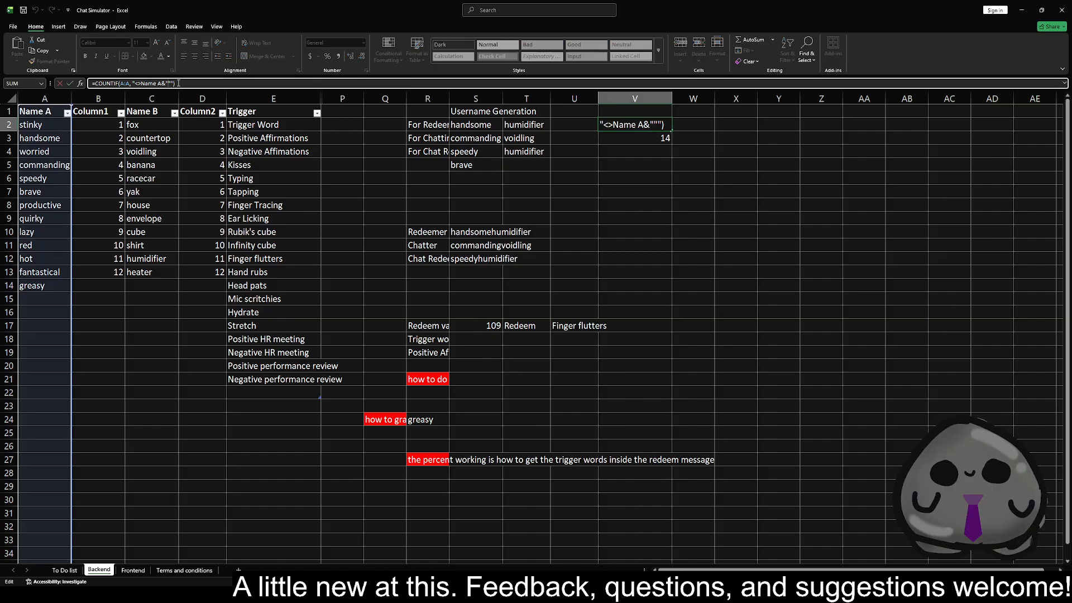
pyautogui.write('<>')
pyautogui.hotkey('ctrl', 'Return')
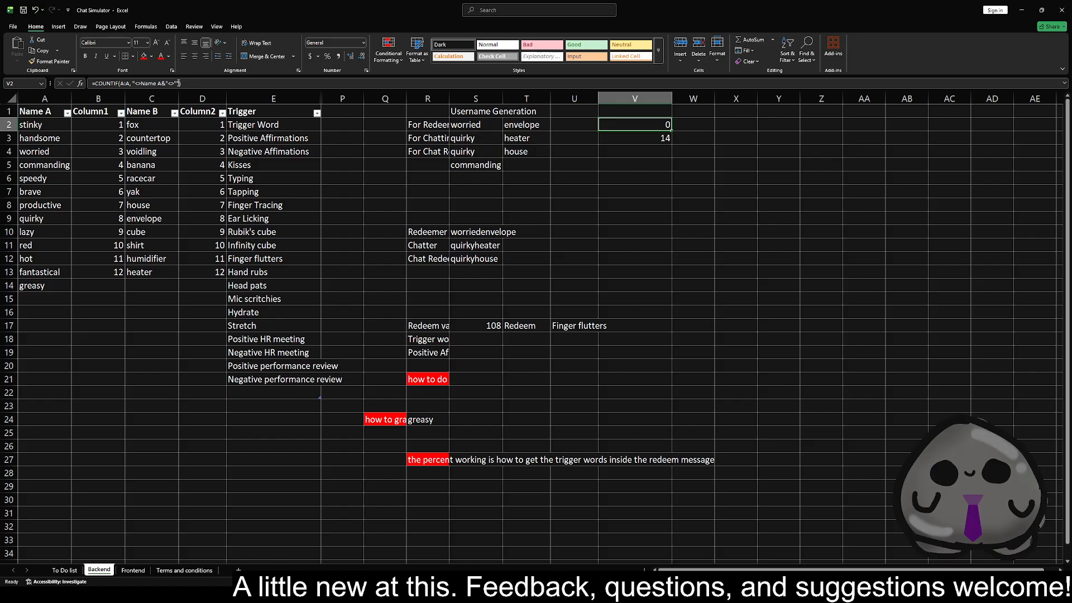
# - Rearrange the quotation marks in V2's formula so it reads =COUNTIF(A:A, "<>Name A"&"<>")
pyautogui.click(183, 83)
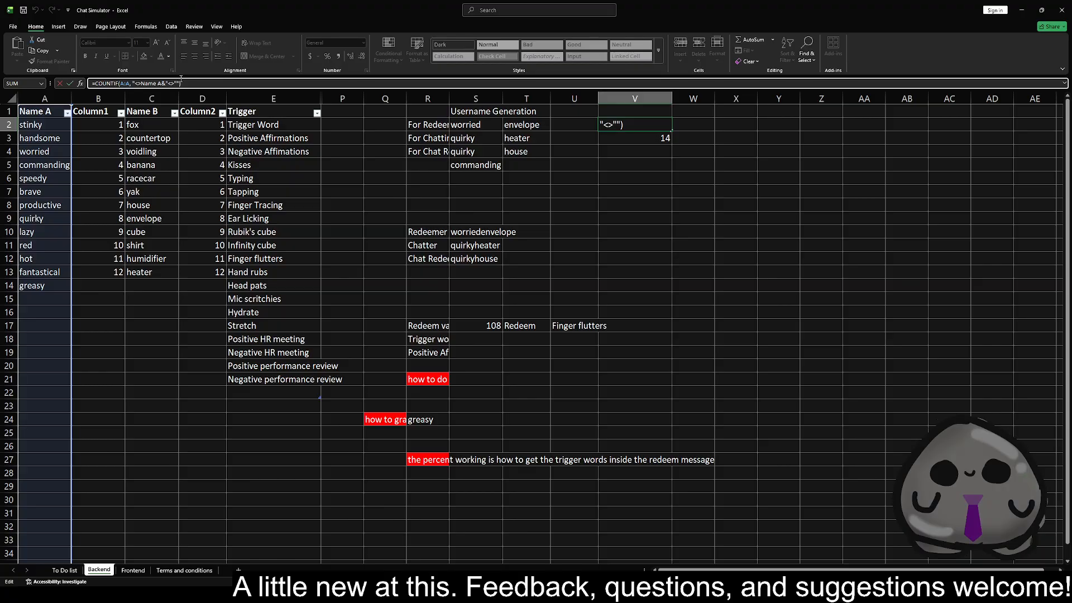
pyautogui.press('BackSpace')
pyautogui.write('"')
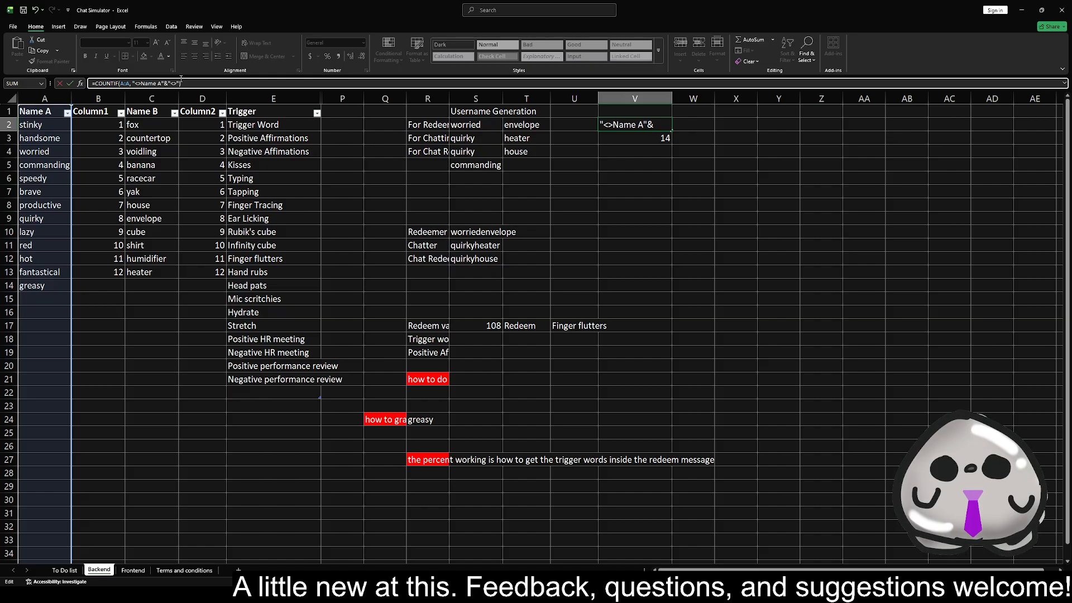
pyautogui.press('Return')
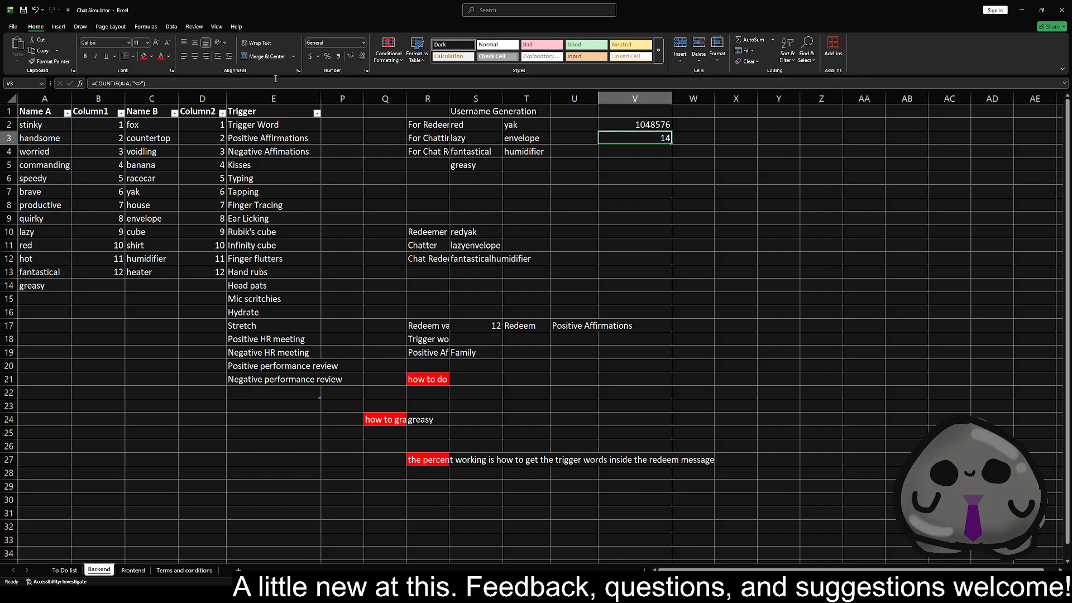
# - Replace the ampersand between V2's two COUNTIF criteria with a comma and A:A as the second range
pyautogui.hotkey('alt', 'Tab')
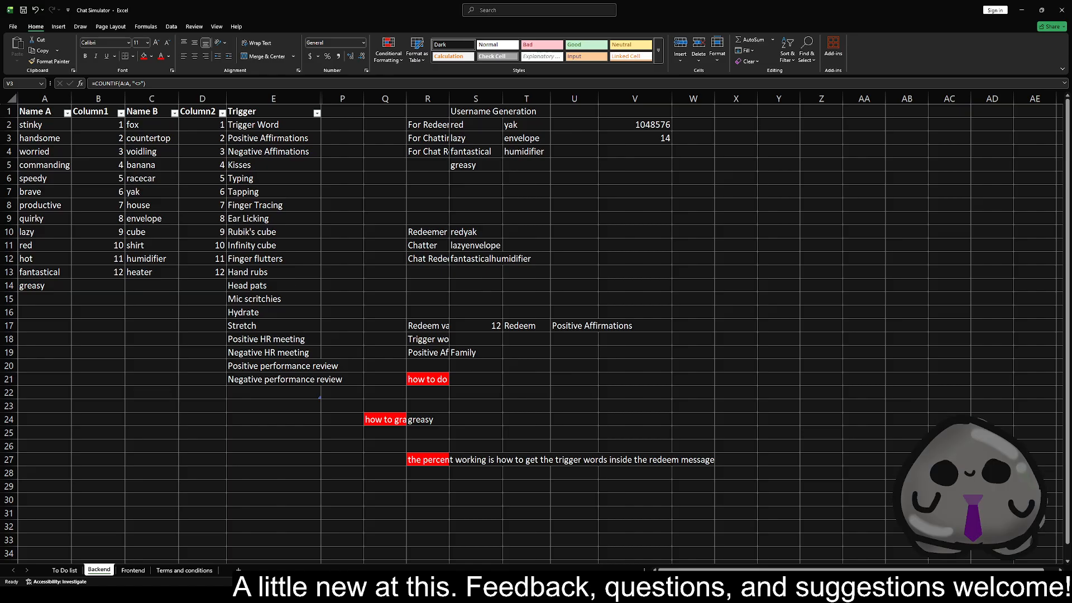
pyautogui.click(634, 125)
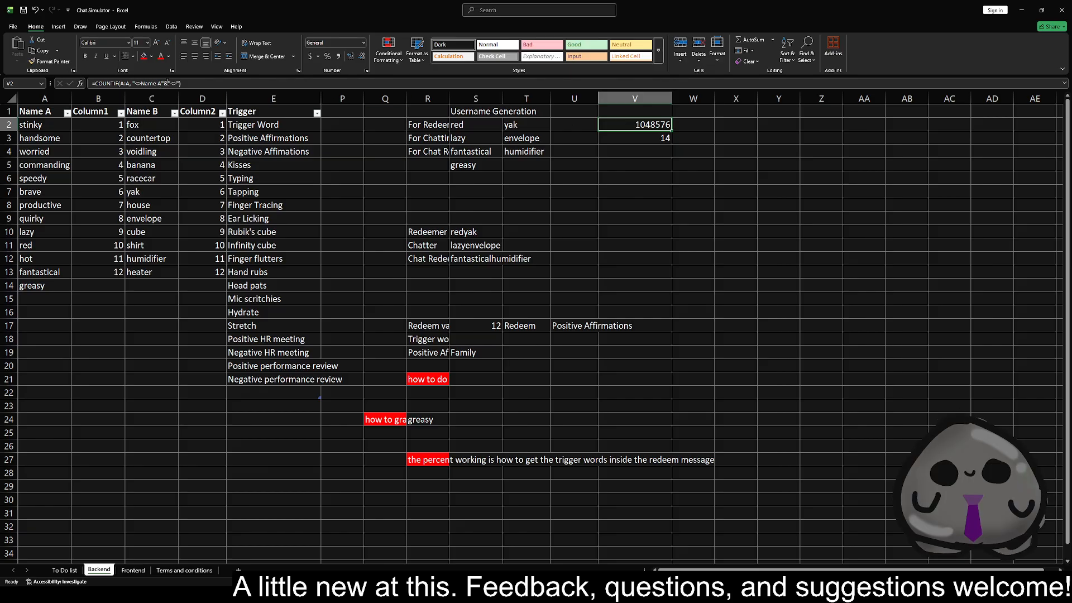
pyautogui.click(167, 83)
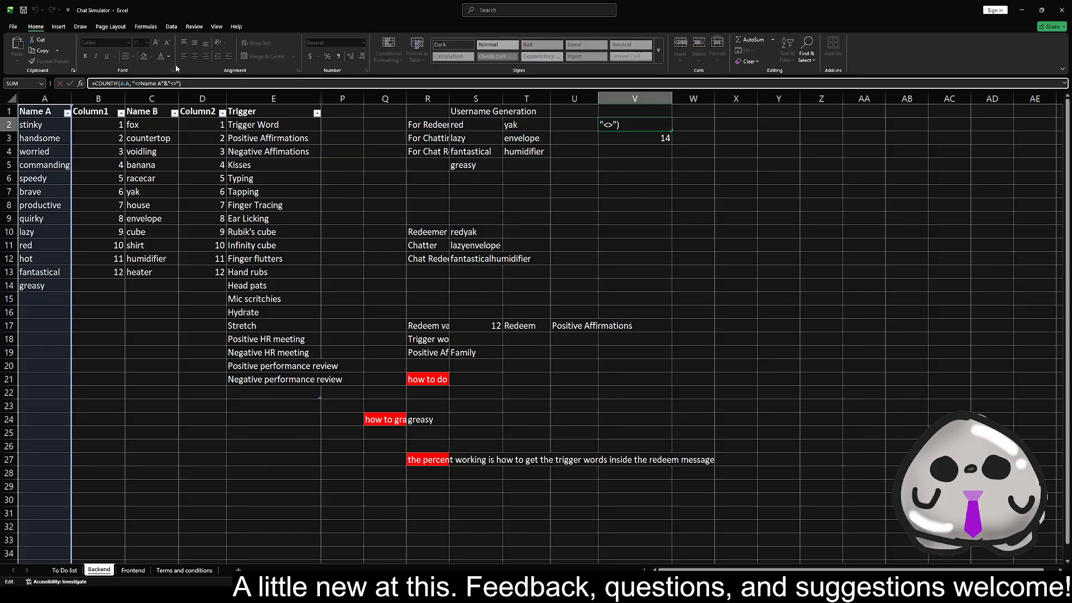
pyautogui.press('BackSpace')
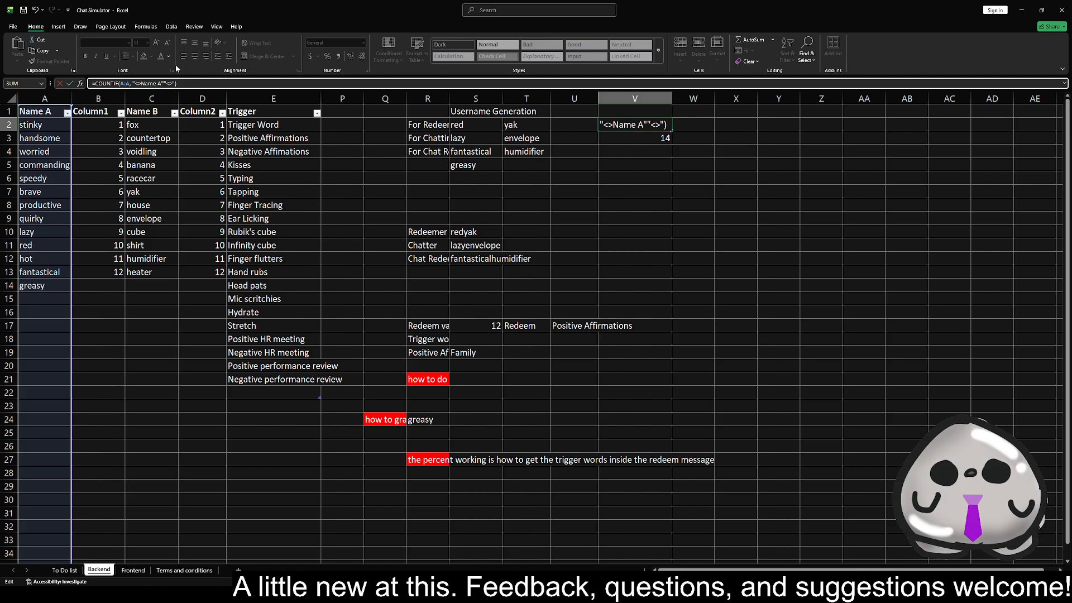
pyautogui.write(',')
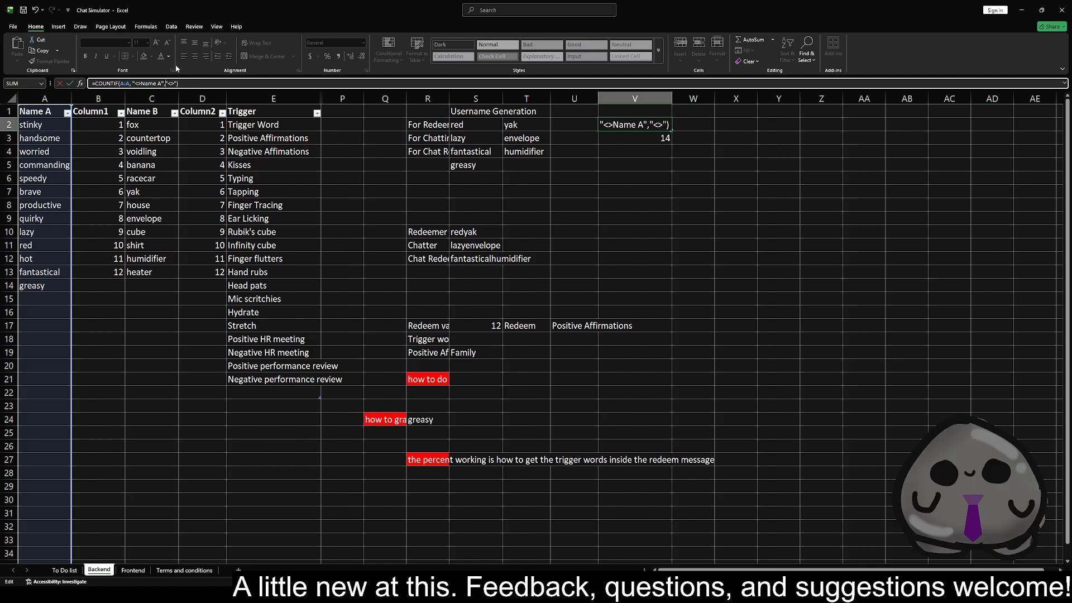
pyautogui.write('A')
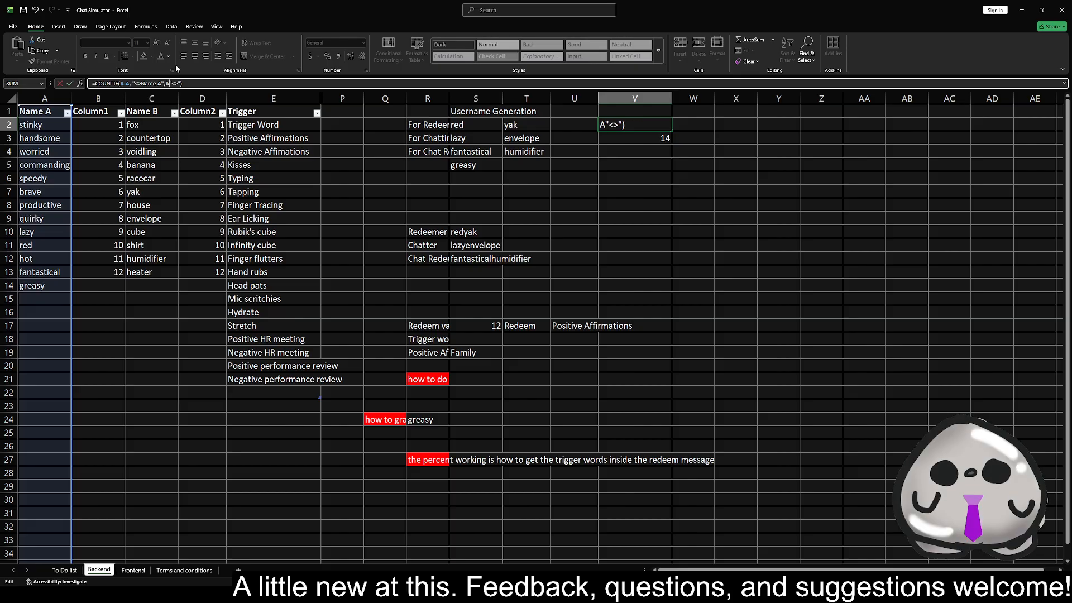
pyautogui.write(':A')
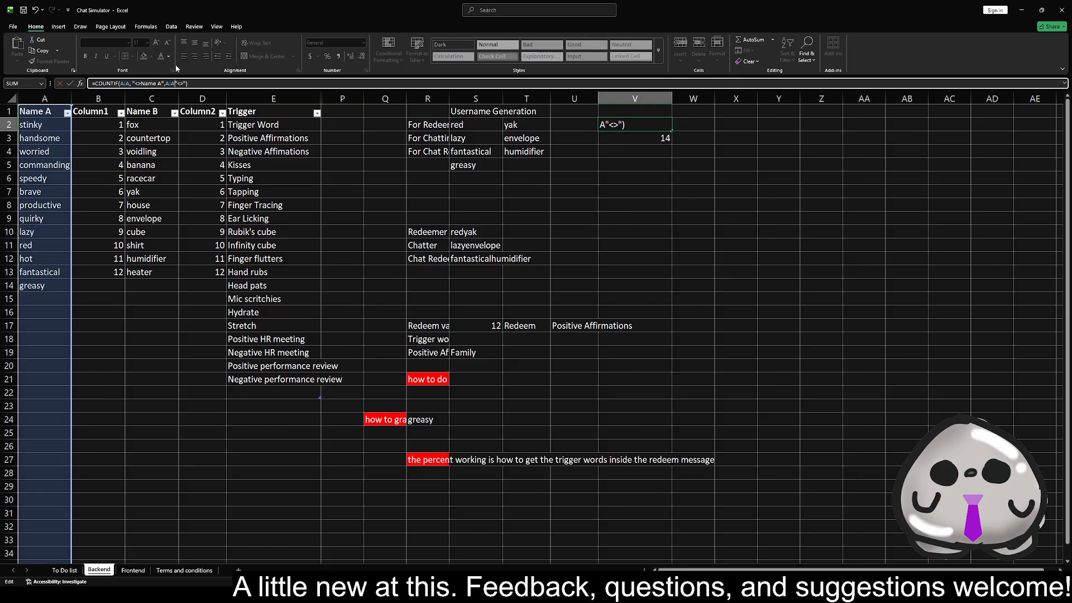
# - Correct the count formula in V2 to =COUNTIFS(A:A, "<>Name A",A:A,"<>")
pyautogui.press('Return')
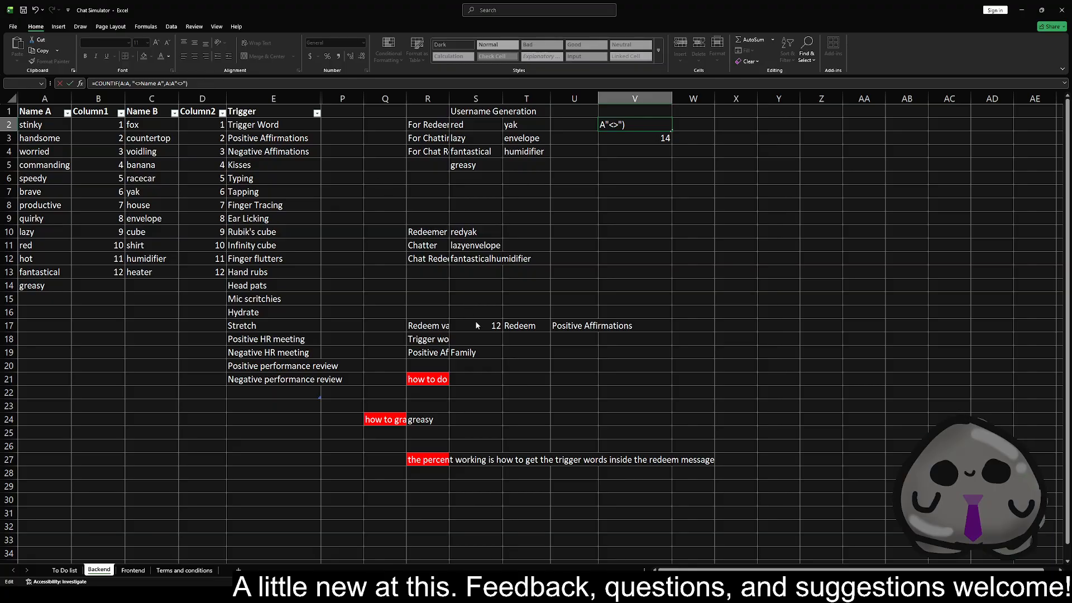
pyautogui.doubleClick(174, 83)
pyautogui.click(192, 82)
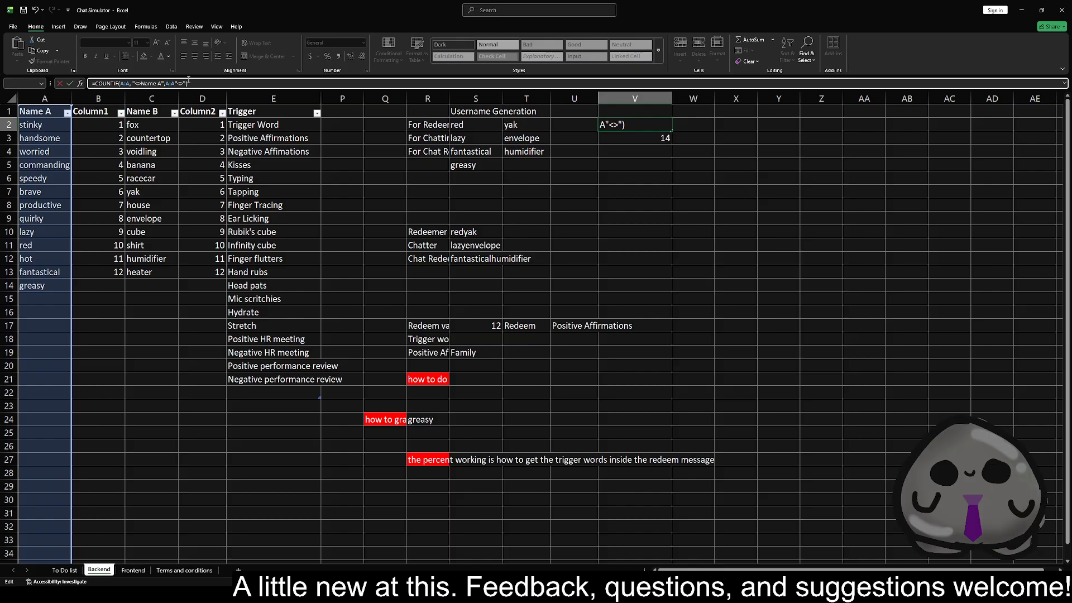
pyautogui.write(',')
pyautogui.press('Return')
pyautogui.click(116, 83)
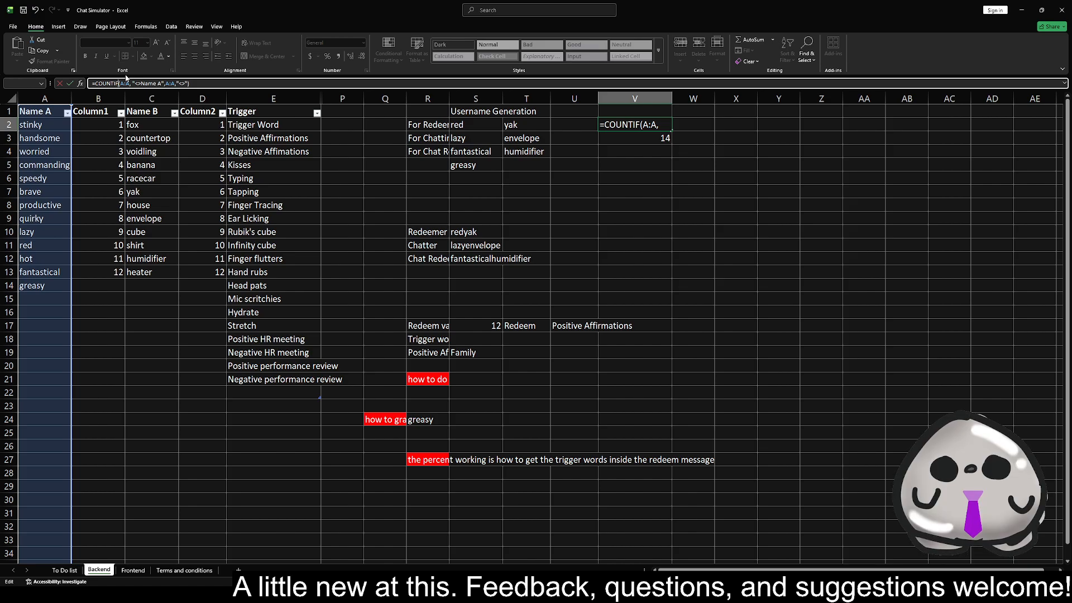
pyautogui.write('S')
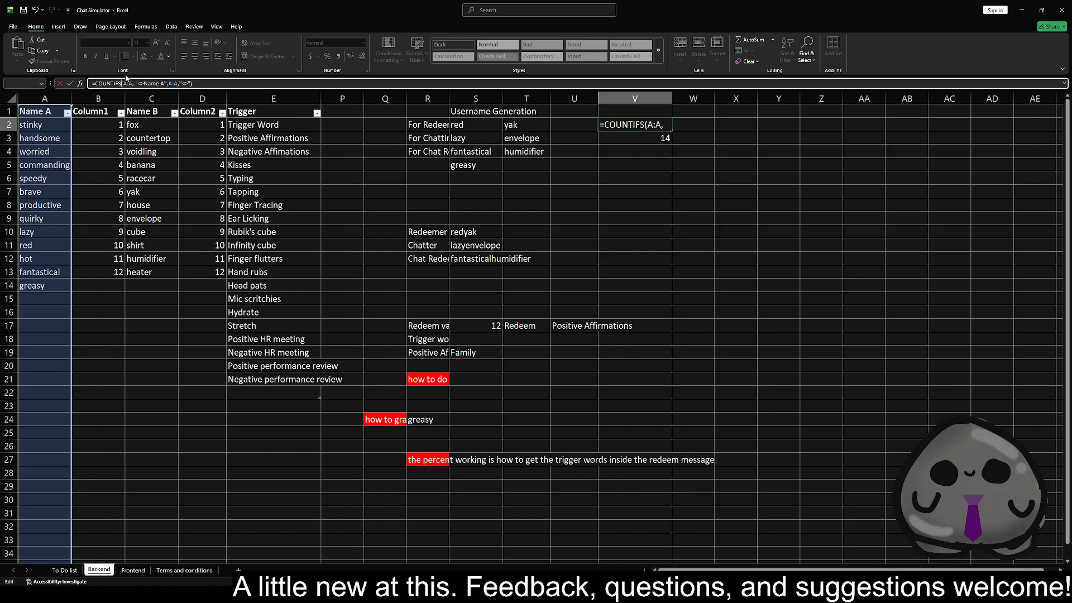
pyautogui.press('Return')
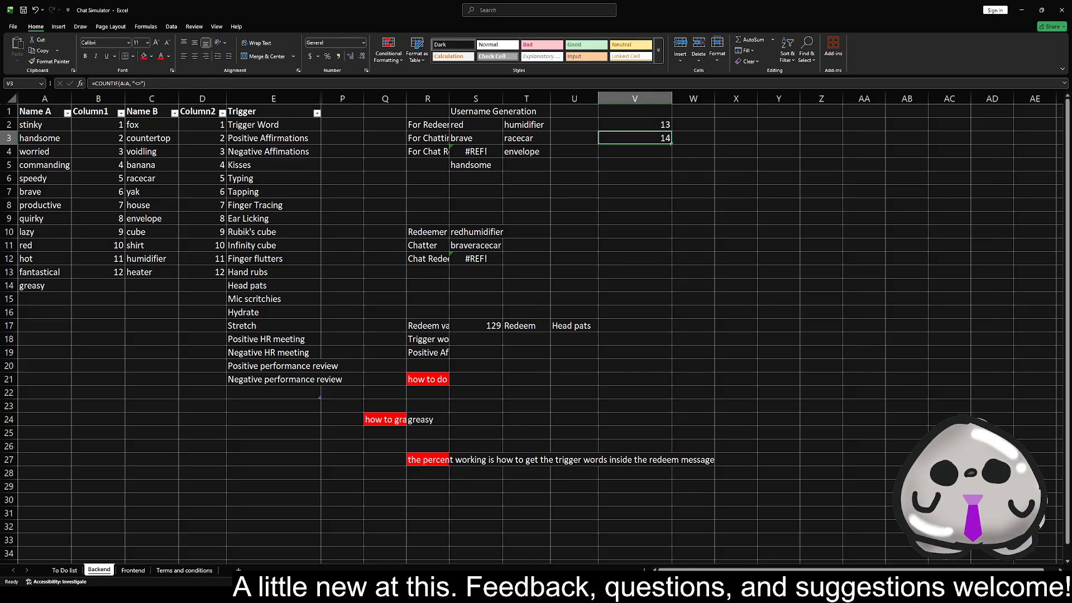
# - Compare V2's count formula with the header row, the entries in A2:A14 and the name formula in S3
pyautogui.press('Up')
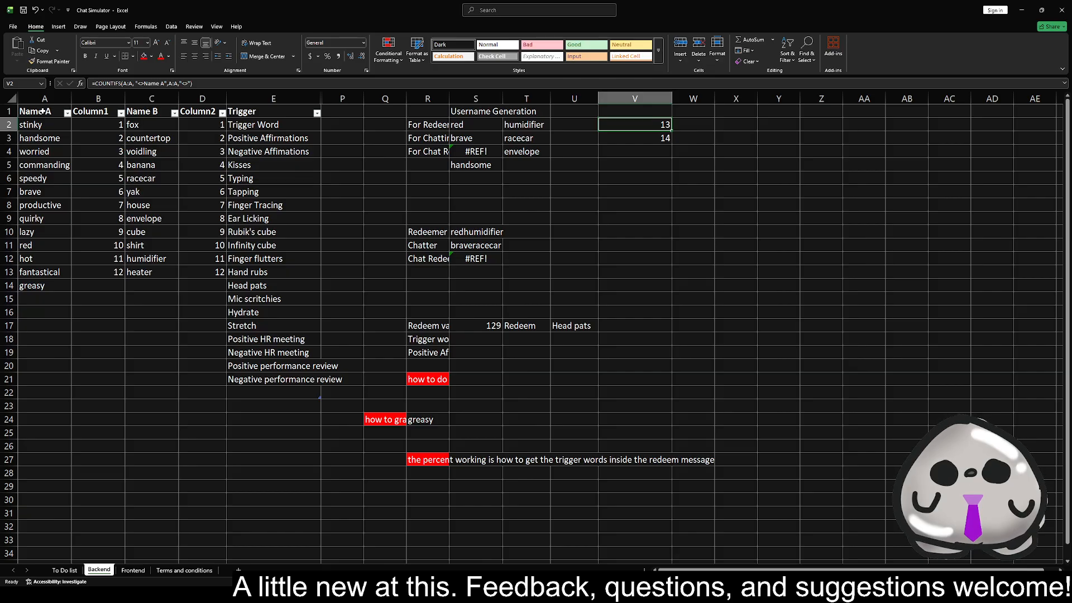
pyautogui.moveTo(44, 110); pyautogui.dragTo(208, 114)
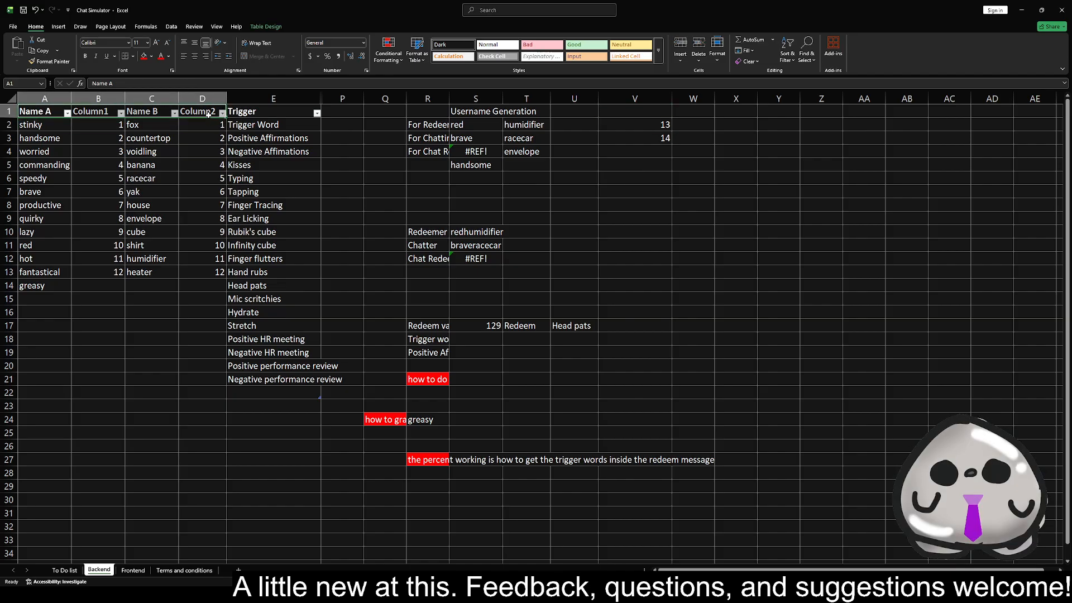
pyautogui.click(47, 126)
pyautogui.moveTo(48, 125); pyautogui.dragTo(43, 285)
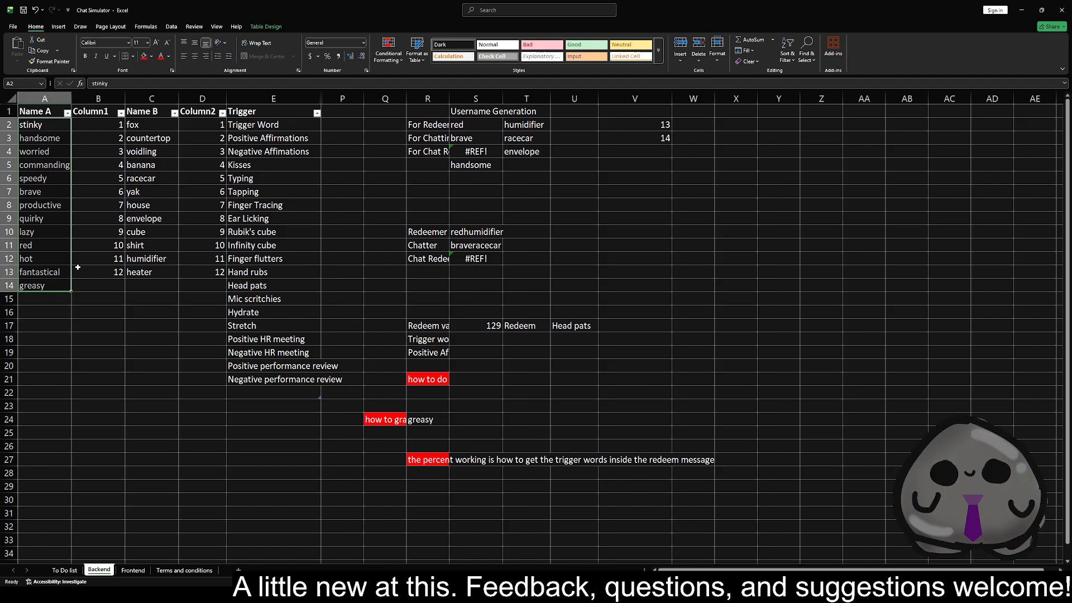
pyautogui.click(630, 127)
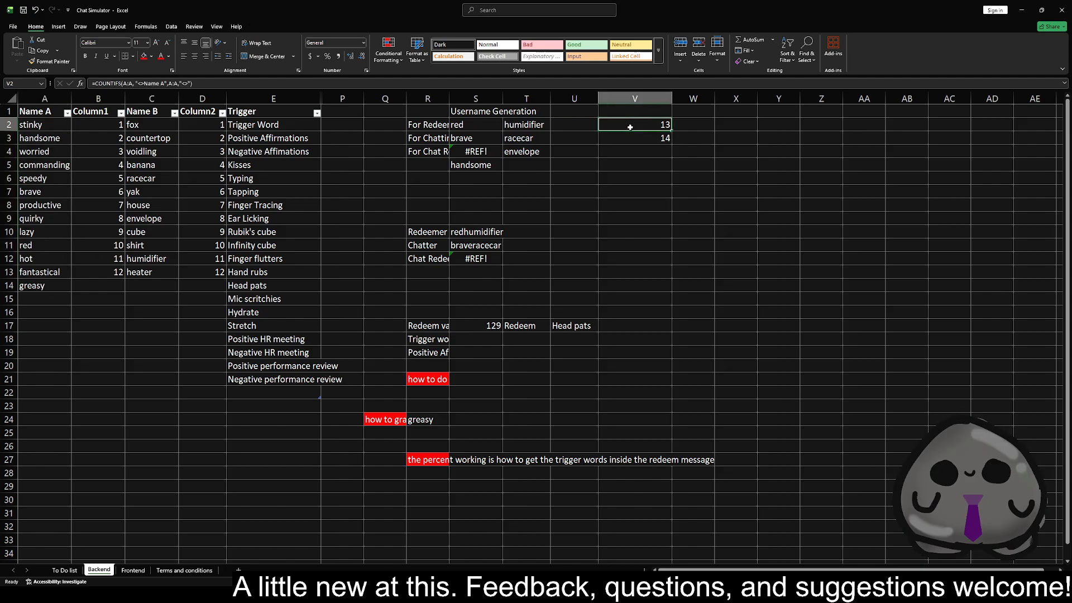
pyautogui.click(459, 142)
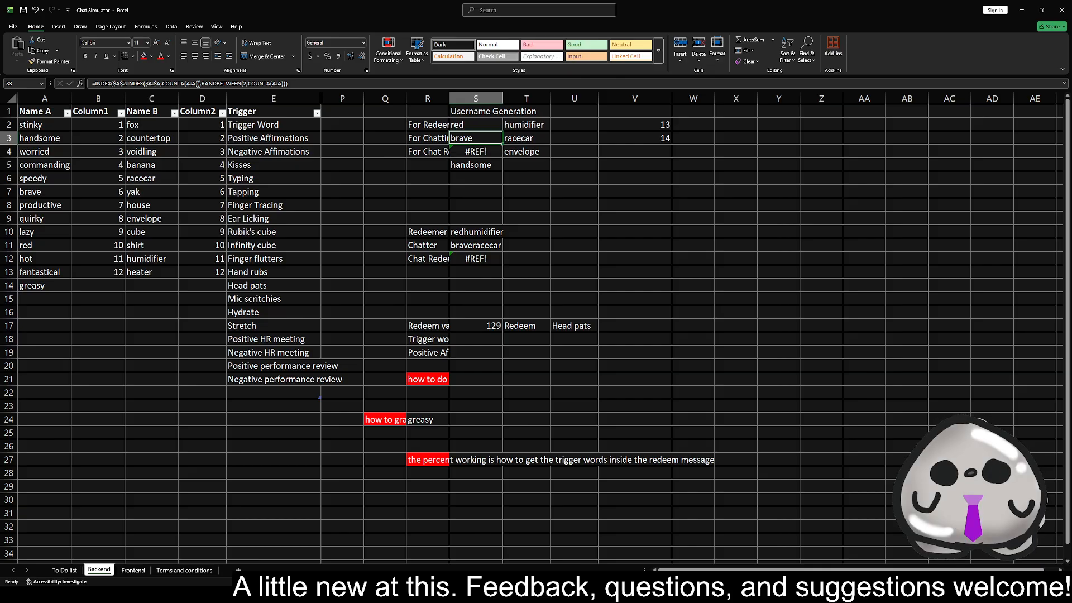
# - Replace the COUNTA(A:A) upper limit of RANDBETWEEN in S2's formula with V2's COUNTIFS(A:A, "<>Name A",A:A,"<>") expression
pyautogui.click(656, 127)
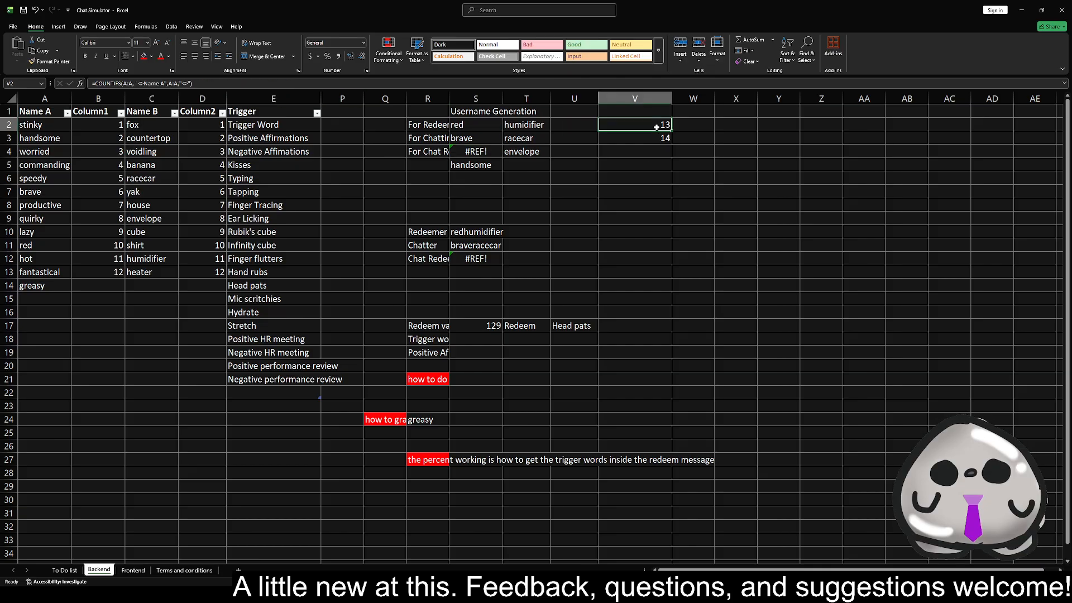
pyautogui.tripleClick(211, 82)
pyautogui.hotkey('ctrl', 'c')
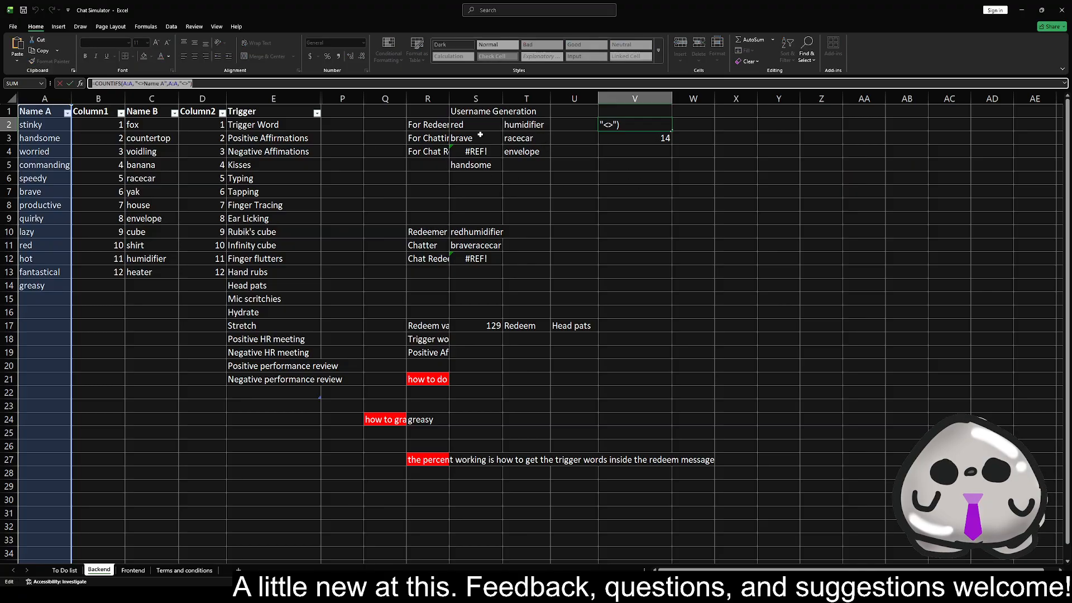
pyautogui.press('Escape')
pyautogui.click(463, 123)
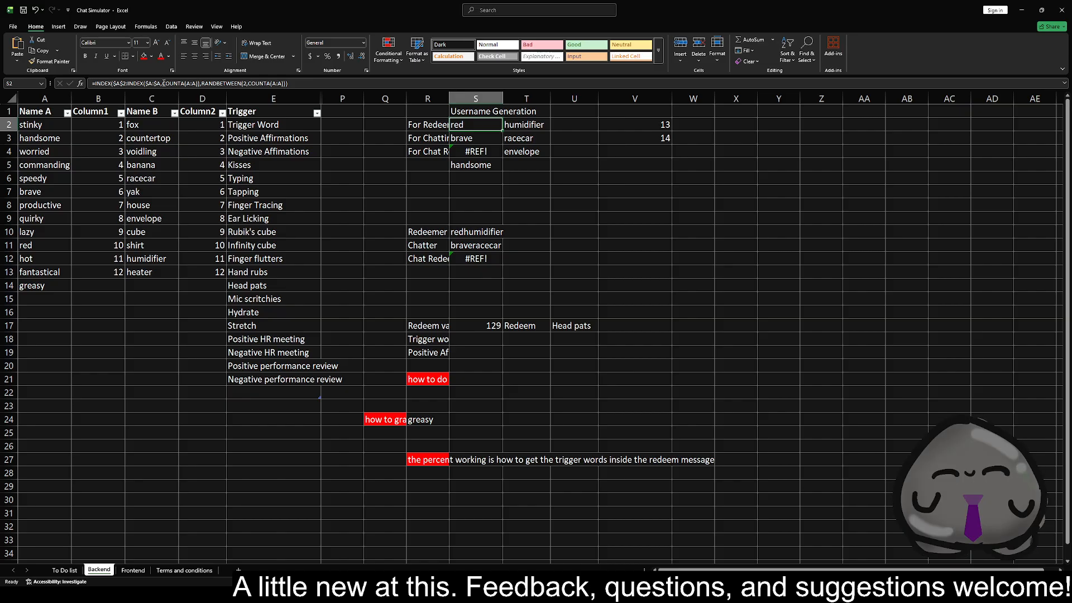
pyautogui.moveTo(248, 84); pyautogui.dragTo(283, 83)
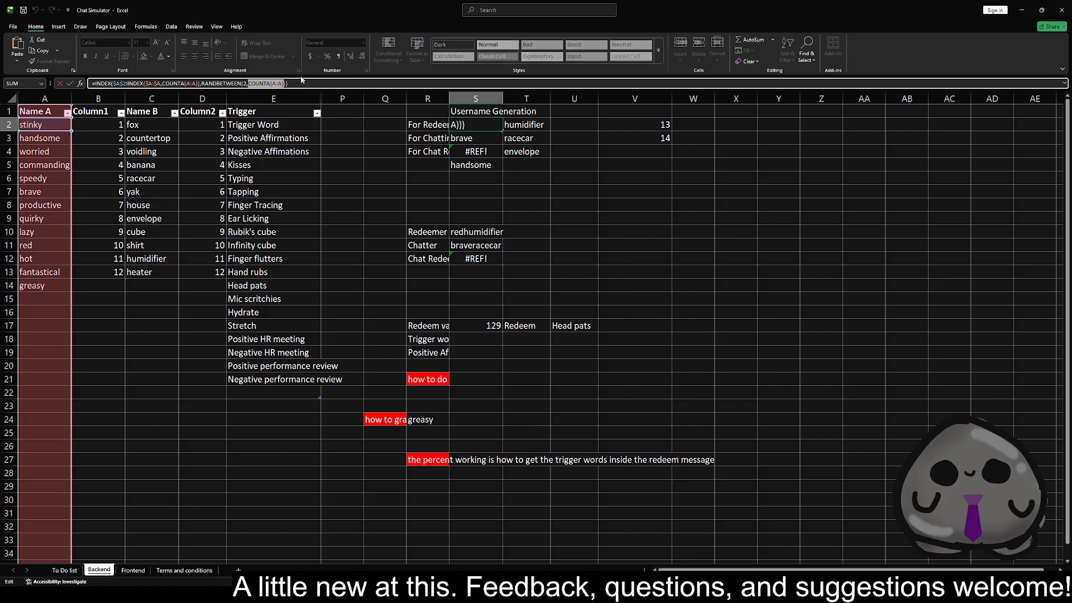
pyautogui.hotkey('ctrl', 'v')
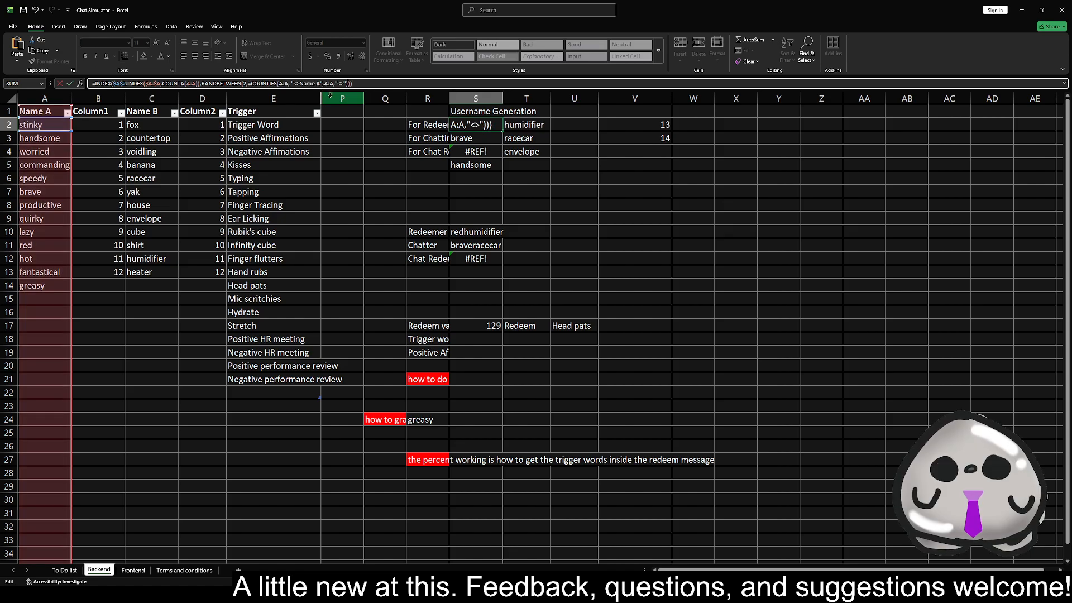
pyautogui.click(254, 83)
pyautogui.press('BackSpace')
pyautogui.click(358, 84)
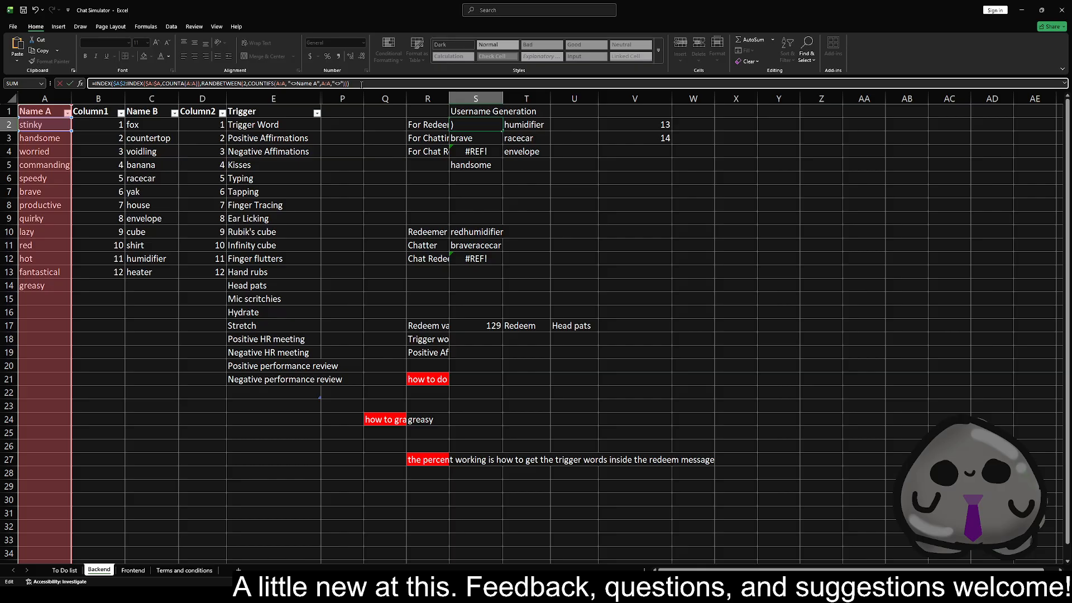
pyautogui.press('Return')
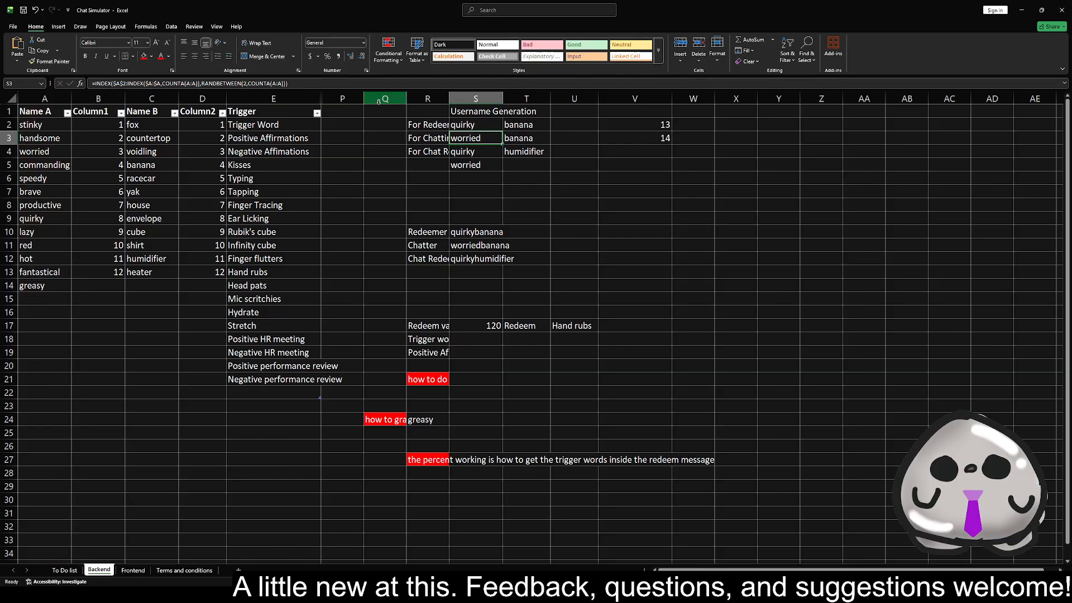
# - Copy the formula from S2 into S3:S5
pyautogui.click(495, 121)
pyautogui.hotkey('ctrl', 'c')
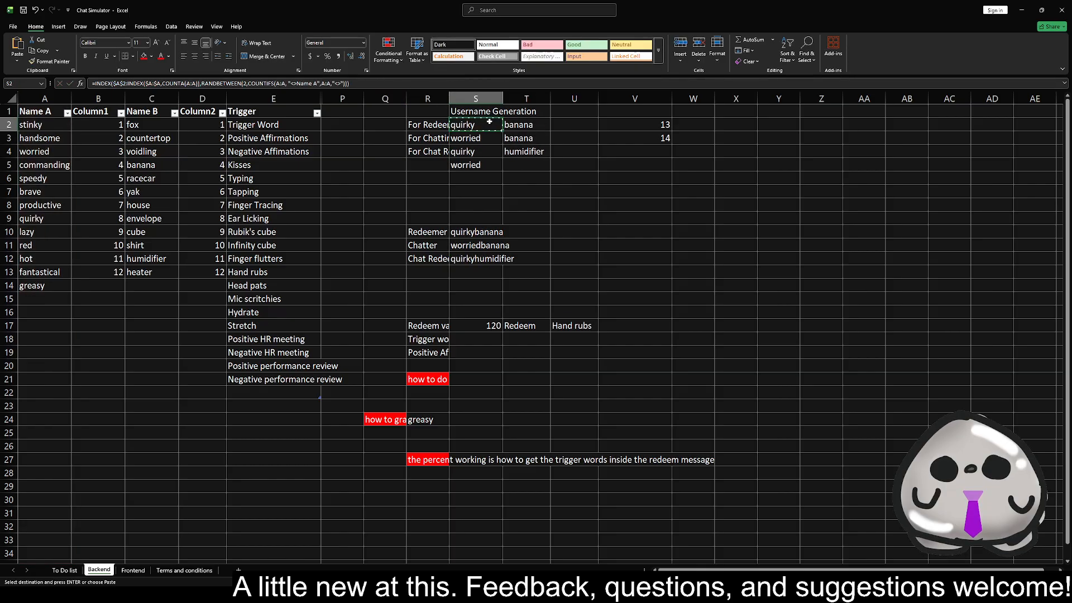
pyautogui.press('Down')
pyautogui.hotkey('shift', 'Down')
pyautogui.hotkey('shift', 'Down')
pyautogui.hotkey('ctrl', 'v')
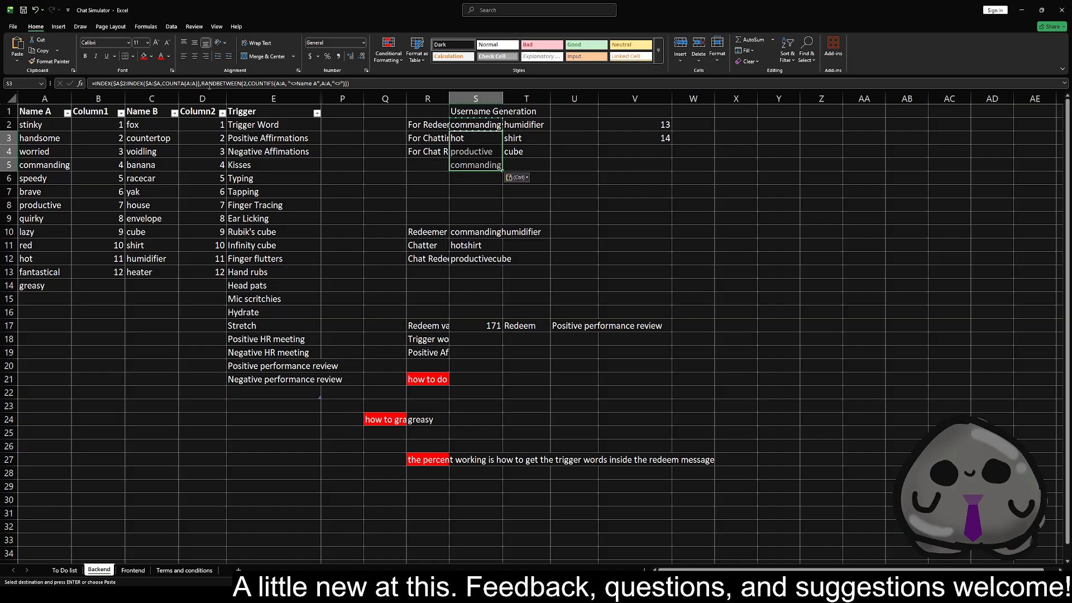
# - Recalculate the sheet repeatedly to check the random names generated under Username Generation for errors
pyautogui.click(567, 166)
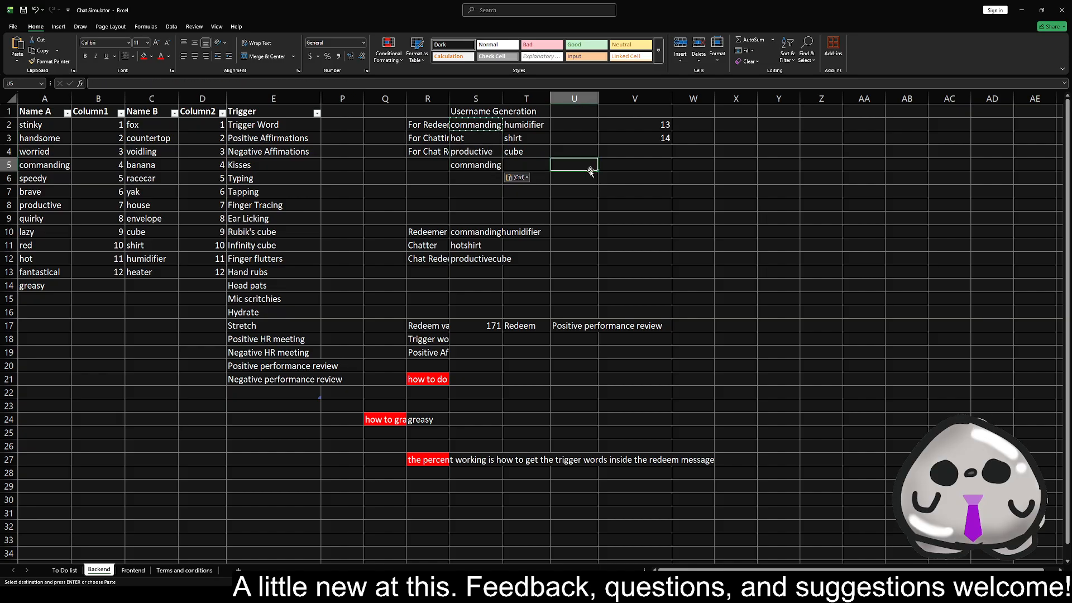
pyautogui.press('F9')
pyautogui.press('F9')
pyautogui.press('F9')
pyautogui.press('F9')
pyautogui.press('F9')
pyautogui.press('F9')
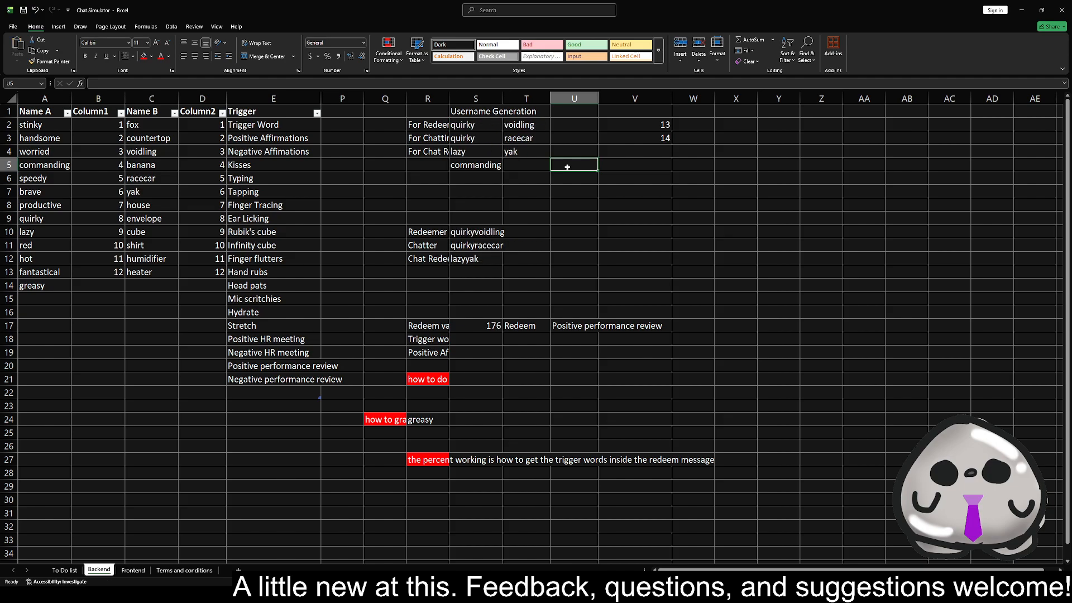
pyautogui.press('F9')
pyautogui.press('F9')
pyautogui.press('F9')
pyautogui.press('F9')
pyautogui.press('F9')
pyautogui.press('F9')
pyautogui.press('F9')
pyautogui.press('F9')
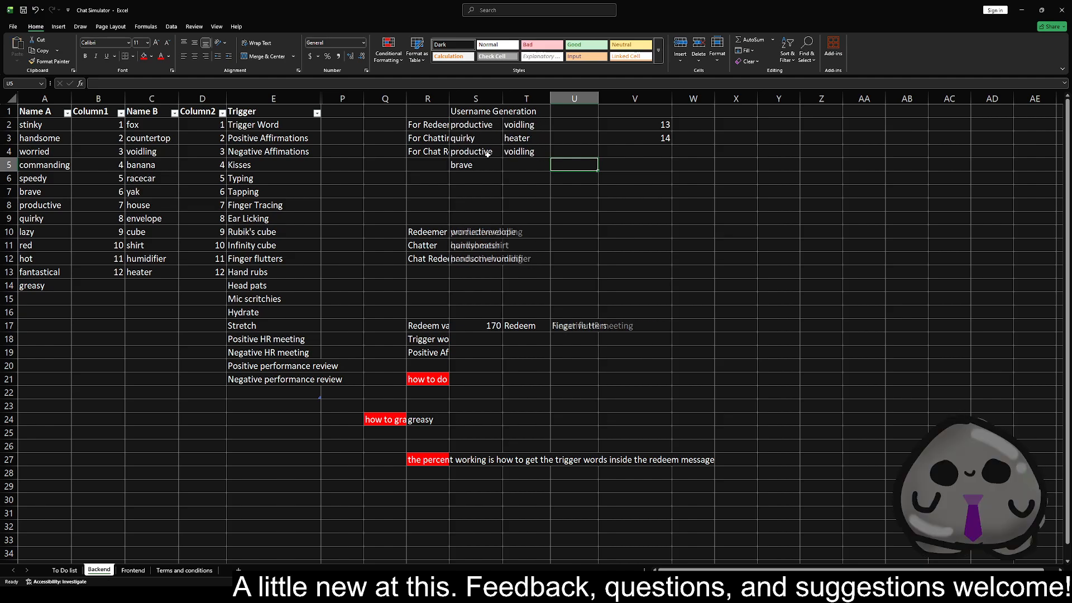
pyautogui.press('F9')
pyautogui.press('F9')
pyautogui.press('F9')
pyautogui.press('F9')
pyautogui.press('F9')
pyautogui.press('F9')
pyautogui.press('F9')
pyautogui.press('F9')
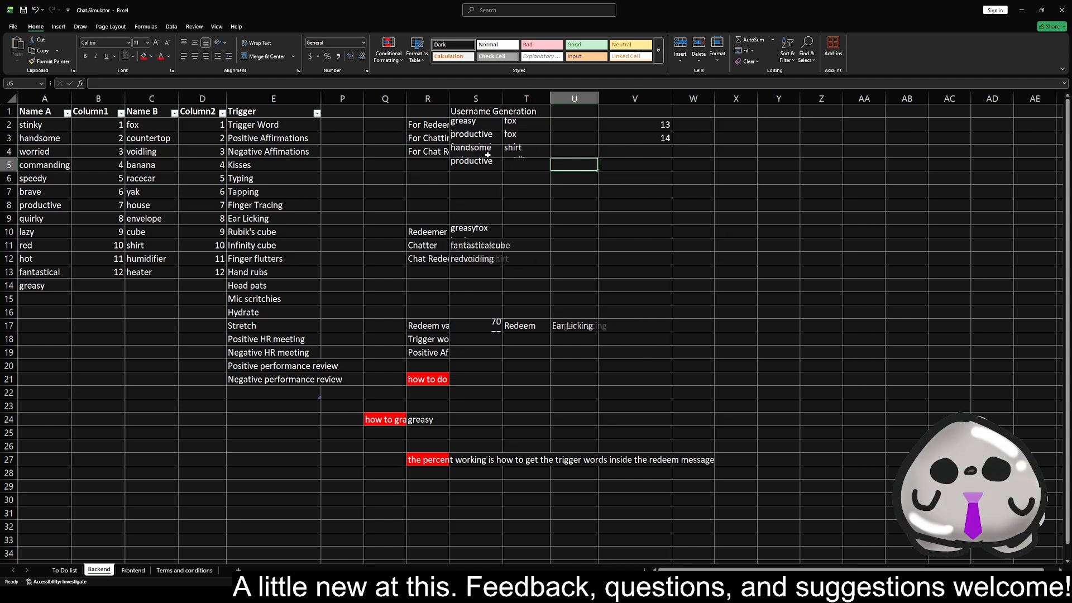
pyautogui.press('F9')
pyautogui.press('F9')
pyautogui.press('F9')
pyautogui.press('F9')
pyautogui.press('F9')
pyautogui.press('F9')
pyautogui.press('F9')
pyautogui.press('F9')
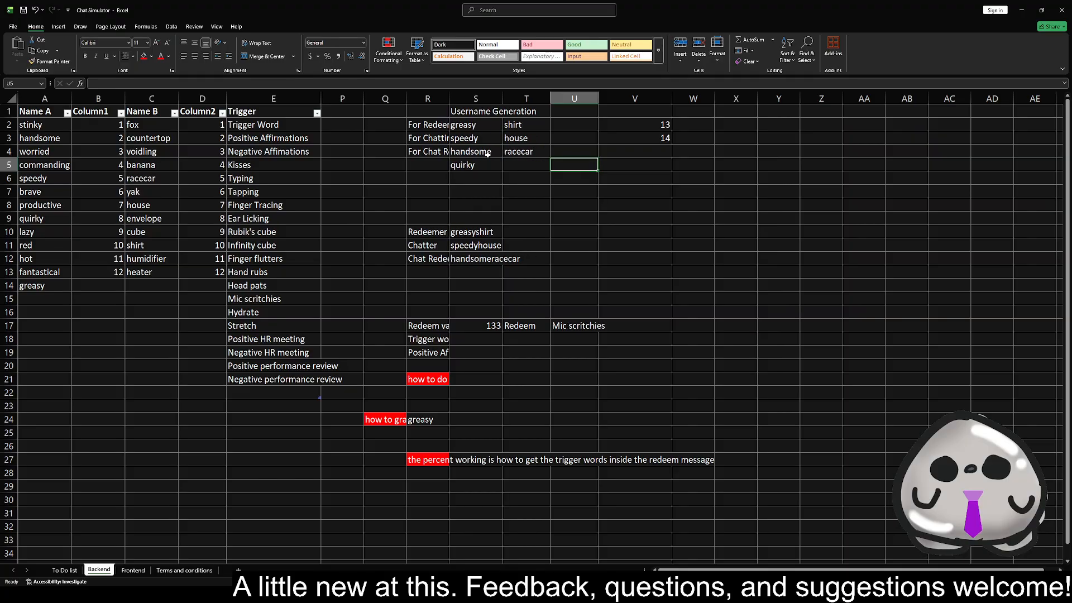
pyautogui.press('F9')
pyautogui.press('F9')
pyautogui.press('F9')
pyautogui.press('F9')
pyautogui.press('F9')
pyautogui.press('F9')
pyautogui.press('F9')
pyautogui.press('F9')
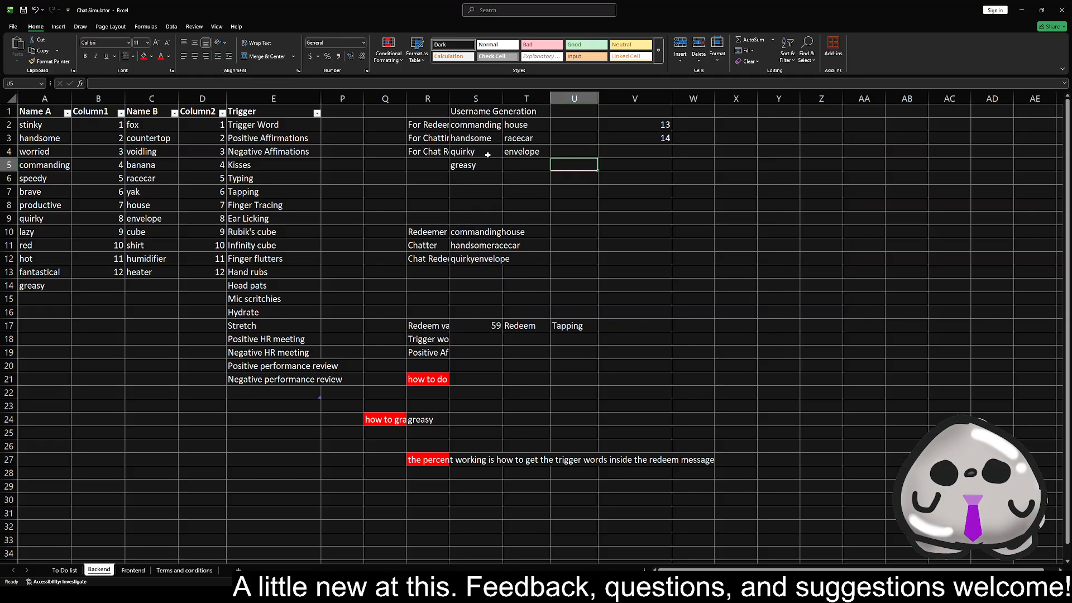
pyautogui.press('F9')
pyautogui.press('F9')
pyautogui.press('F9')
pyautogui.press('F9')
pyautogui.press('F9')
pyautogui.press('F9')
pyautogui.press('F9')
pyautogui.press('F9')
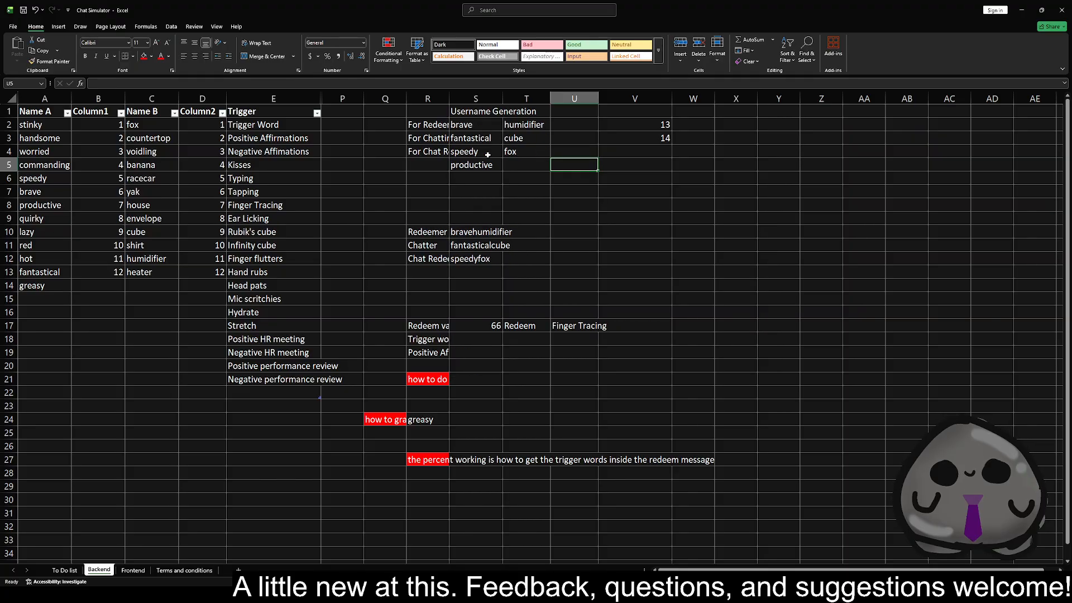
pyautogui.press('F9')
pyautogui.press('F9')
pyautogui.press('F9')
pyautogui.press('F9')
pyautogui.press('F9')
pyautogui.press('F9')
pyautogui.press('F9')
pyautogui.press('F9')
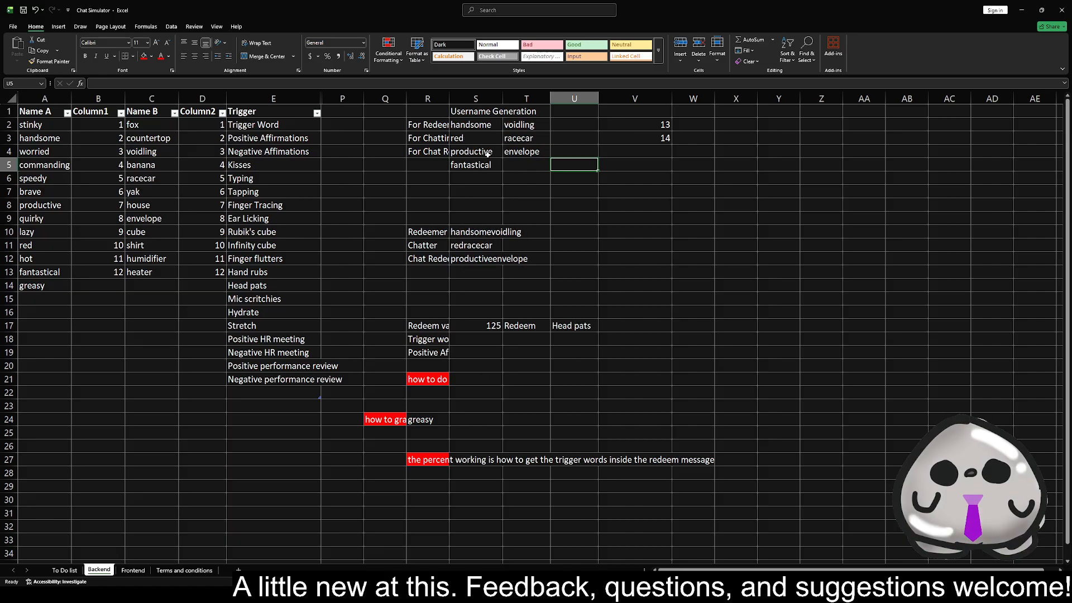
# - Examine the nested INDEX, COUNTA and RANDBETWEEN parts of S2's formula and the matching formulas in S3 and S4
pyautogui.click(477, 130)
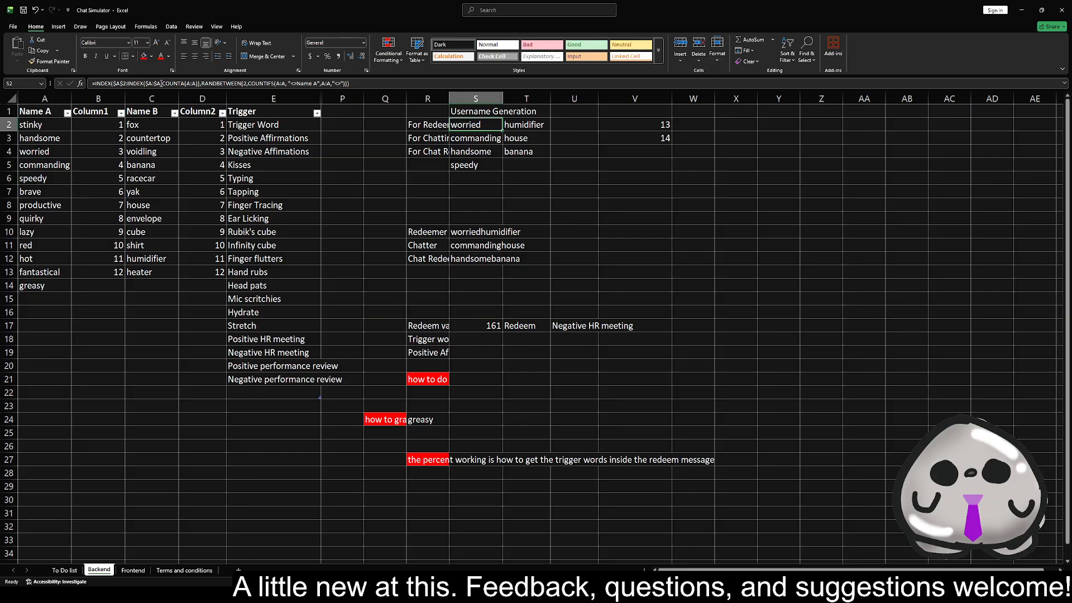
pyautogui.moveTo(161, 83); pyautogui.dragTo(199, 84)
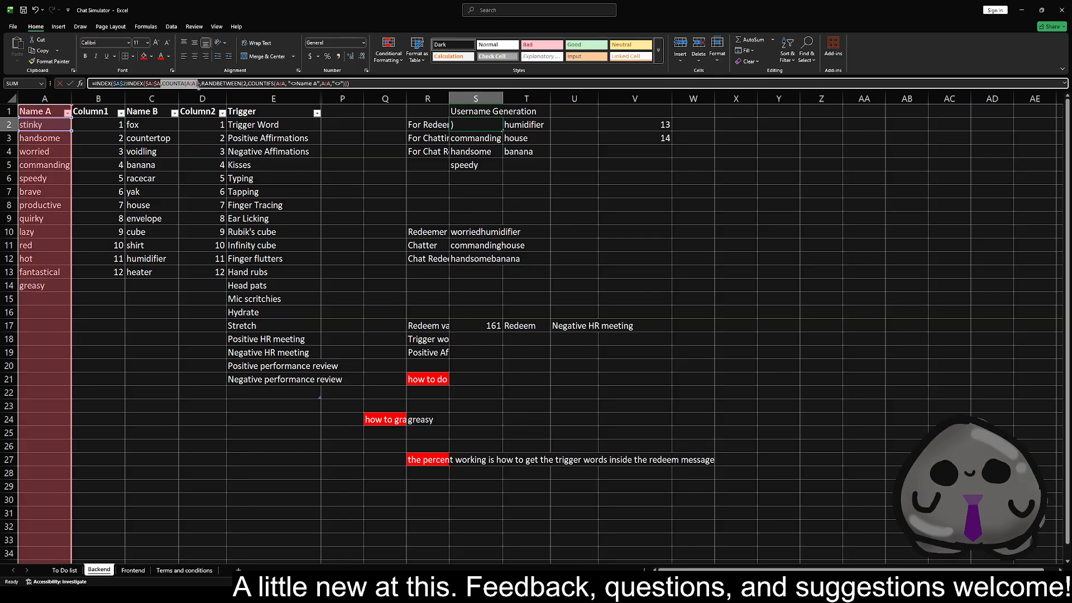
pyautogui.write(')')
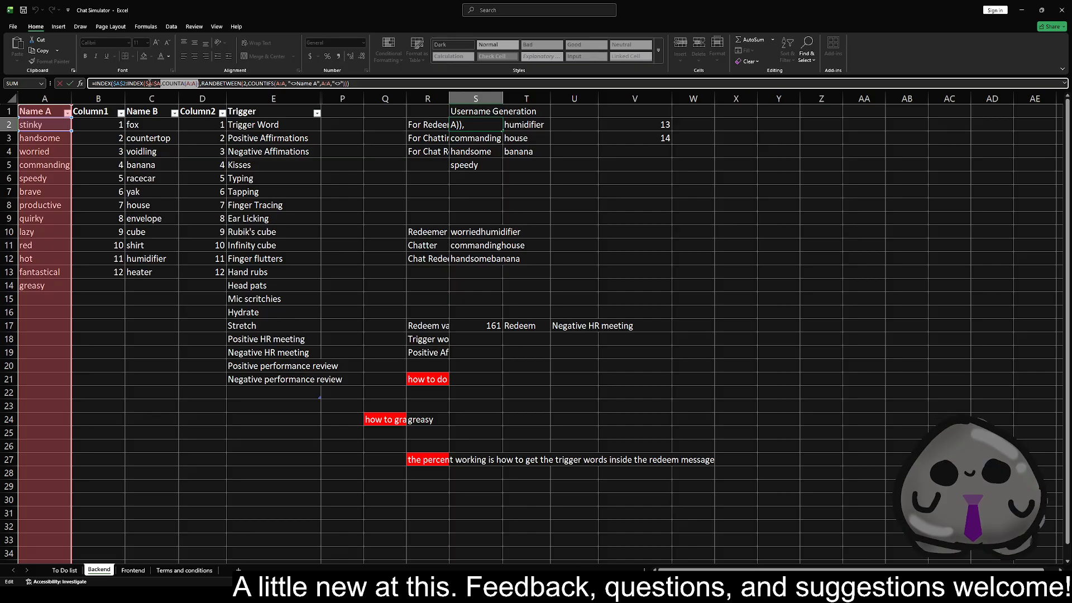
pyautogui.click(138, 85)
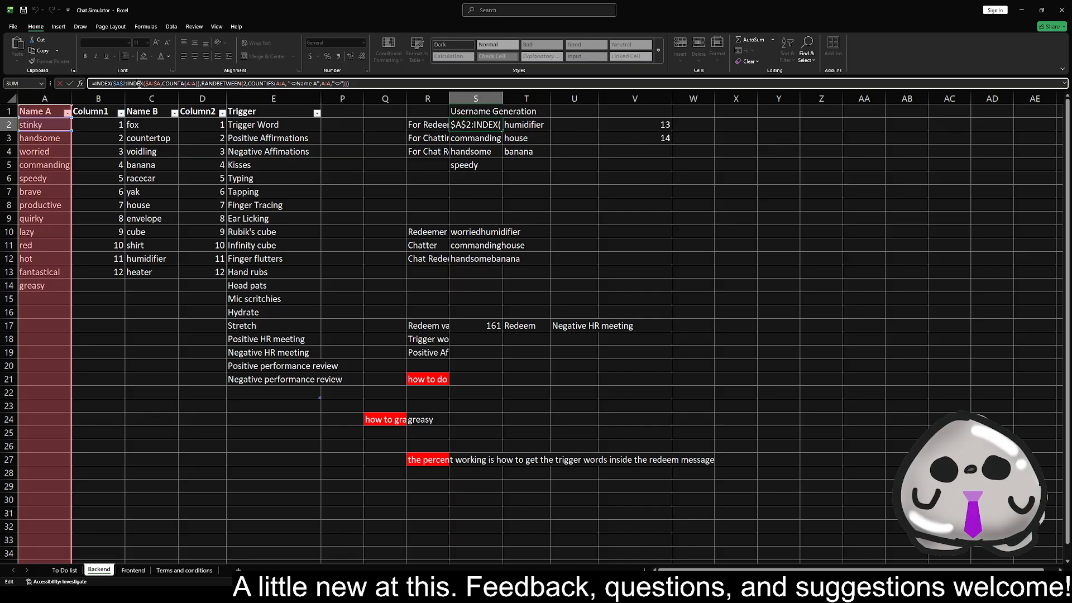
pyautogui.click(104, 84)
pyautogui.moveTo(115, 84); pyautogui.dragTo(200, 86)
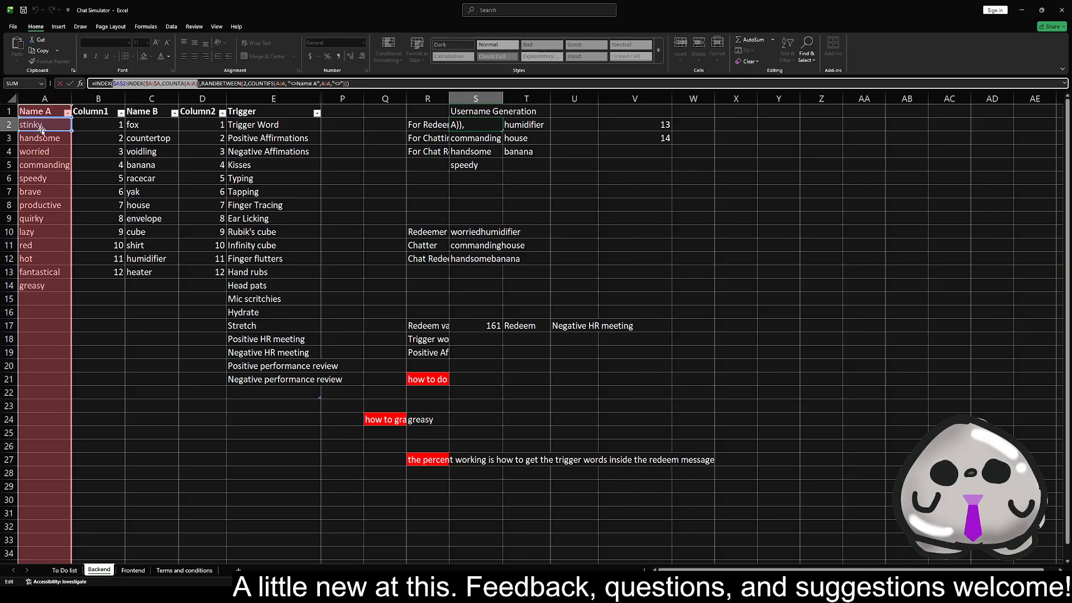
pyautogui.click(244, 84)
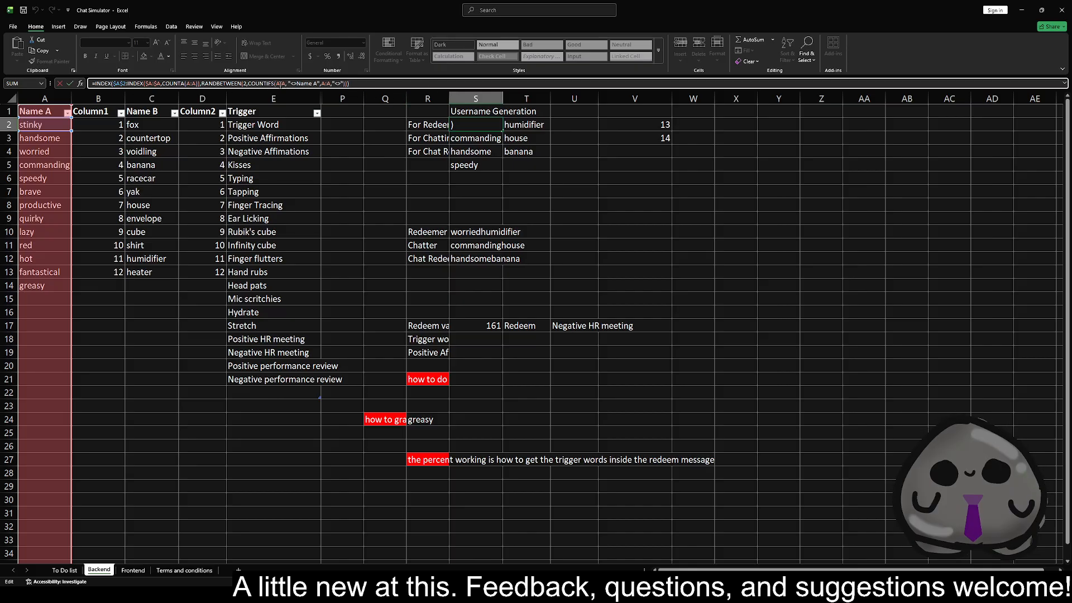
pyautogui.click(483, 139)
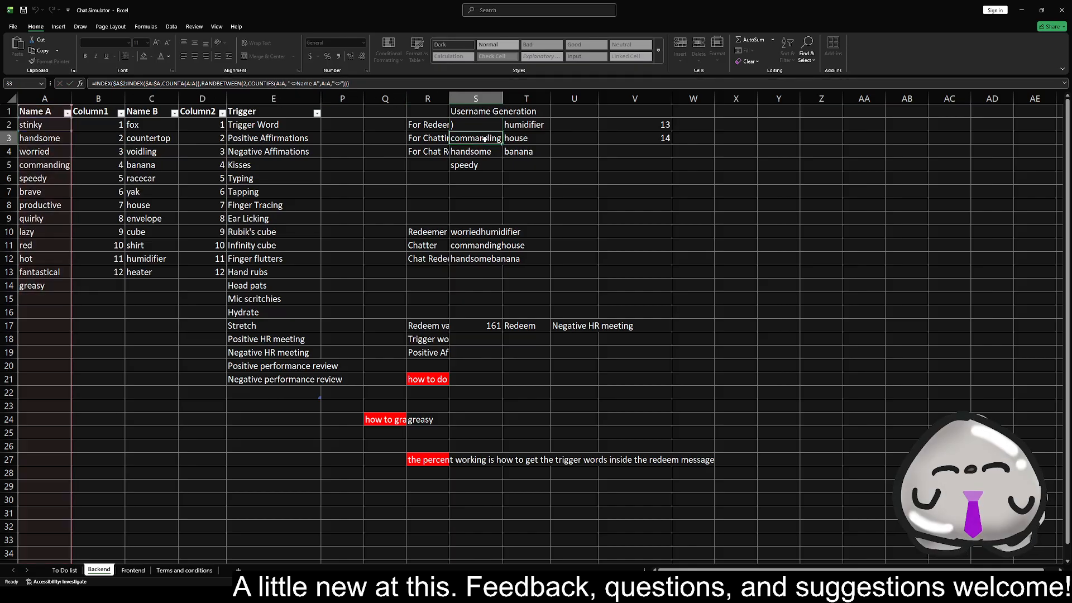
pyautogui.click(483, 148)
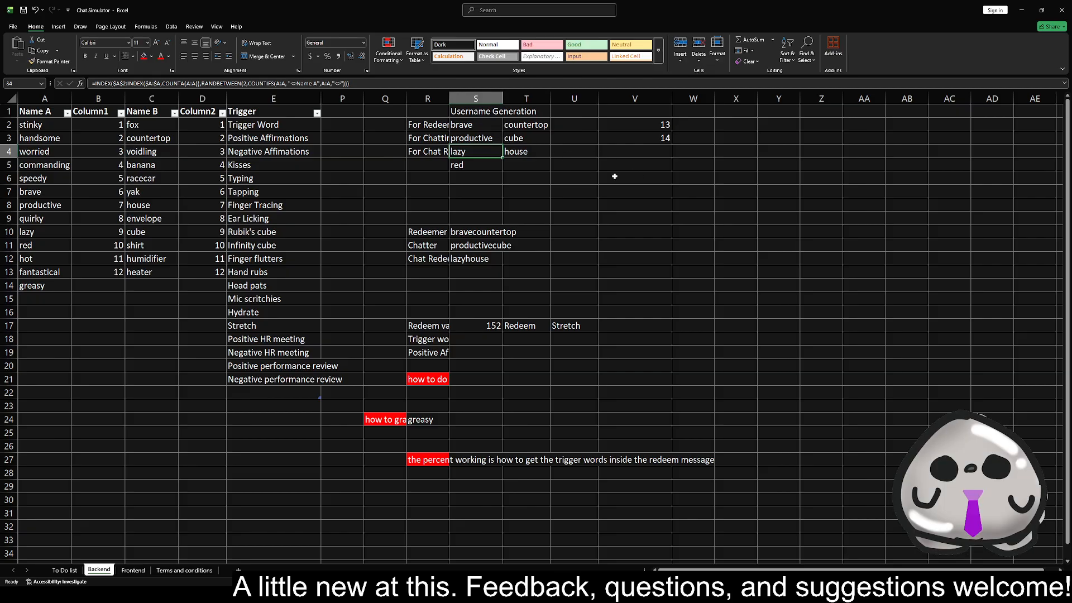
pyautogui.click(564, 181)
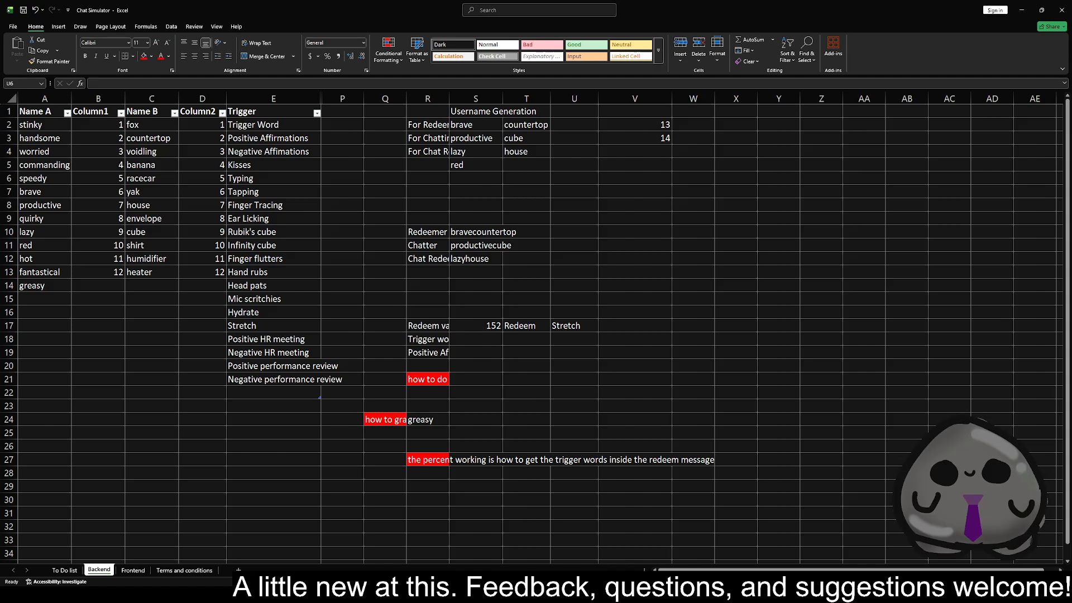
pyautogui.moveTo(692, 124); pyautogui.dragTo(695, 178)
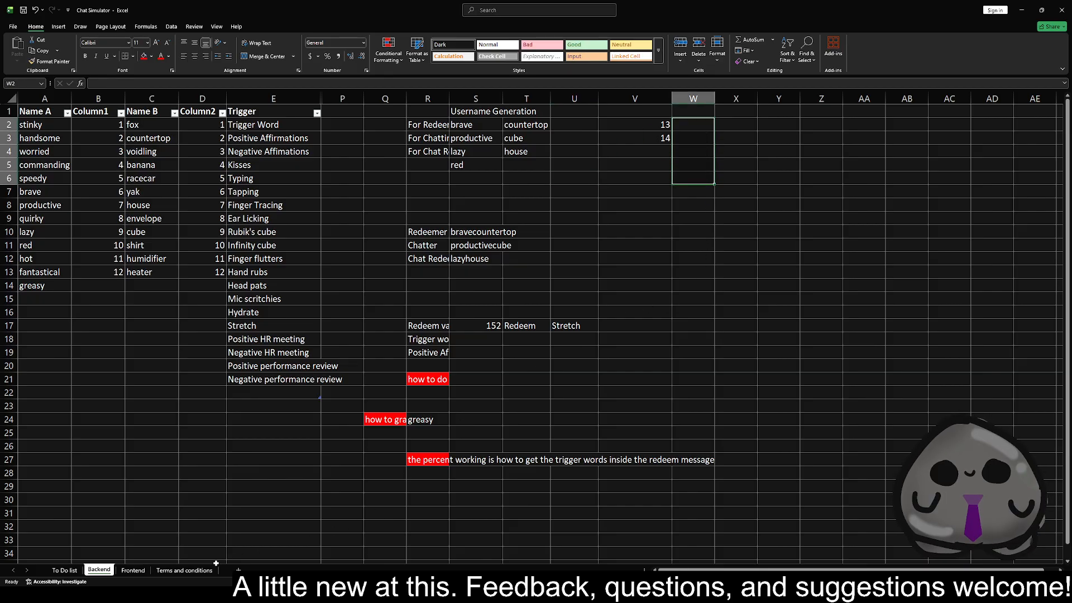
# - Examine the generated Redeems, Live Chat and Chat Redeems messages on the Frontend sheet, including the formula in A2
pyautogui.click(133, 569)
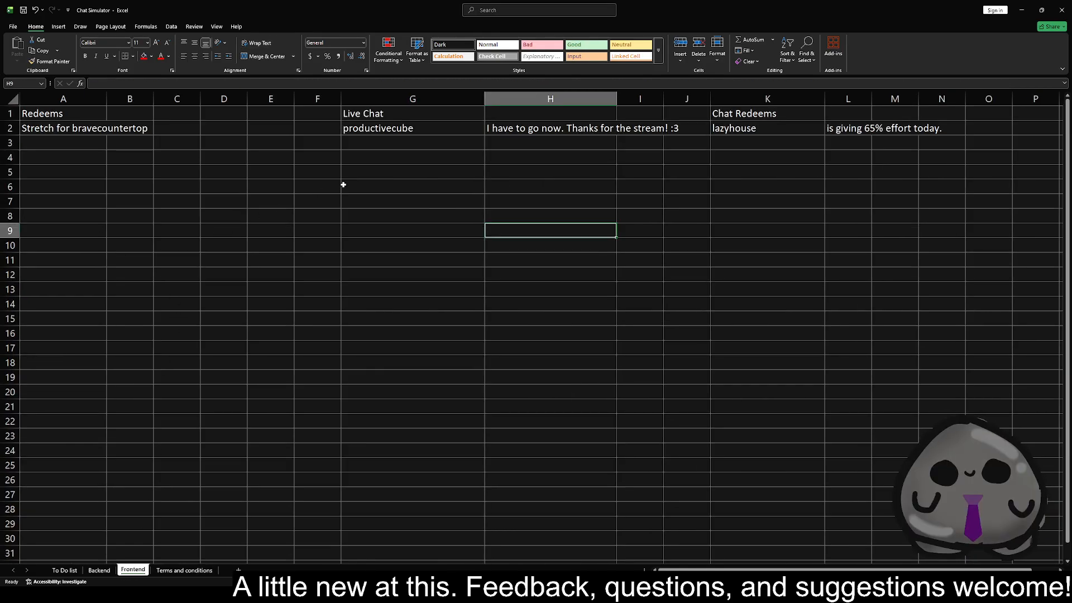
pyautogui.click(466, 186)
pyautogui.click(216, 173)
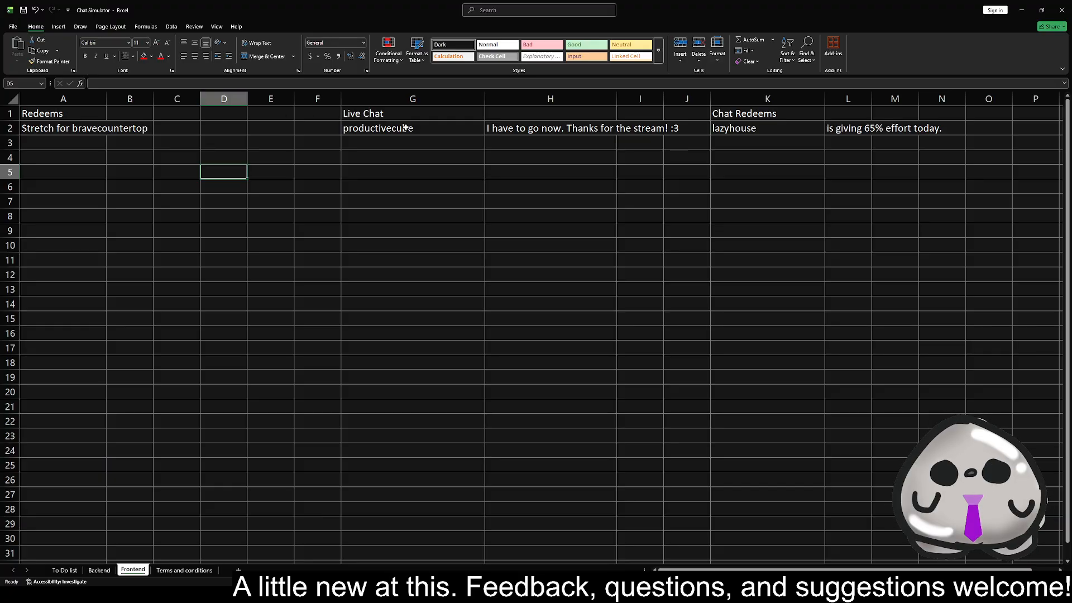
pyautogui.click(348, 194)
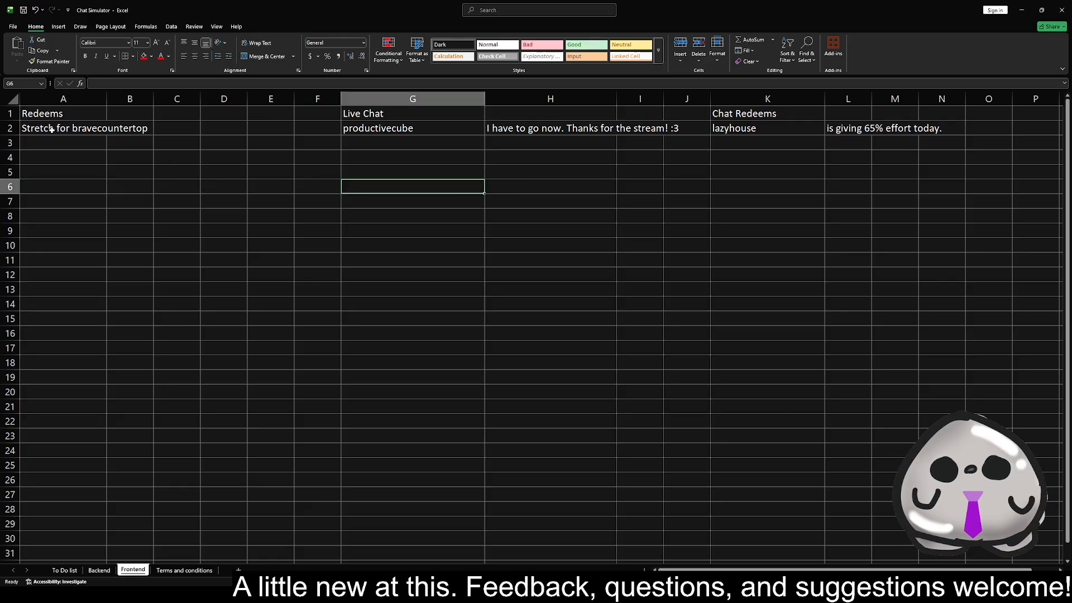
pyautogui.click(96, 129)
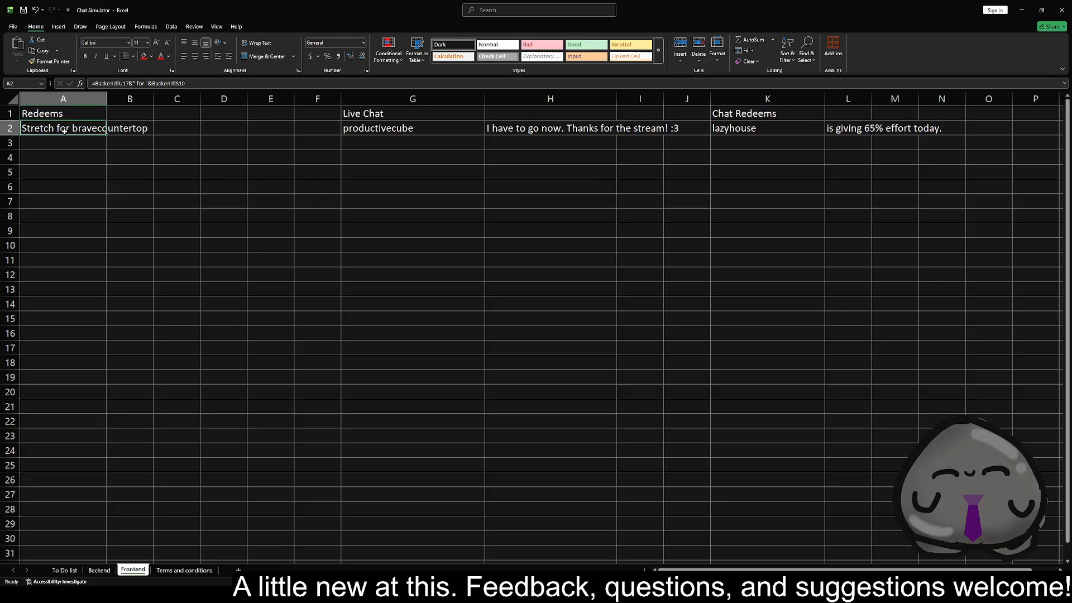
pyautogui.click(290, 207)
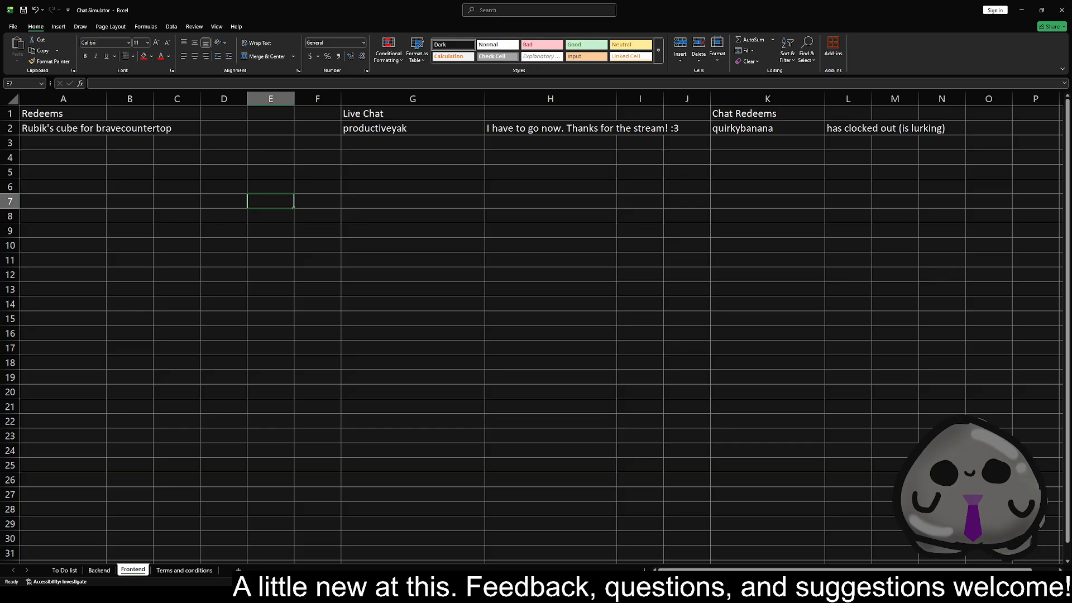
# - Recheck the Frontend messages and the formulas in K2, A2 and A4, comparing them with the To Do list and Backend sheets
pyautogui.hotkey('alt', 'Tab')
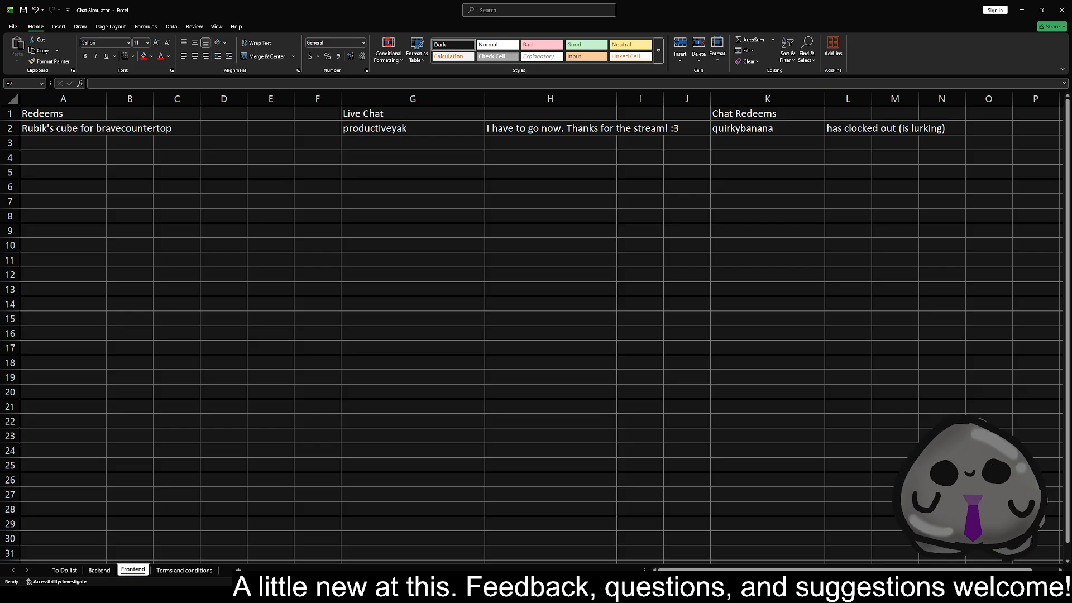
pyautogui.click(511, 172)
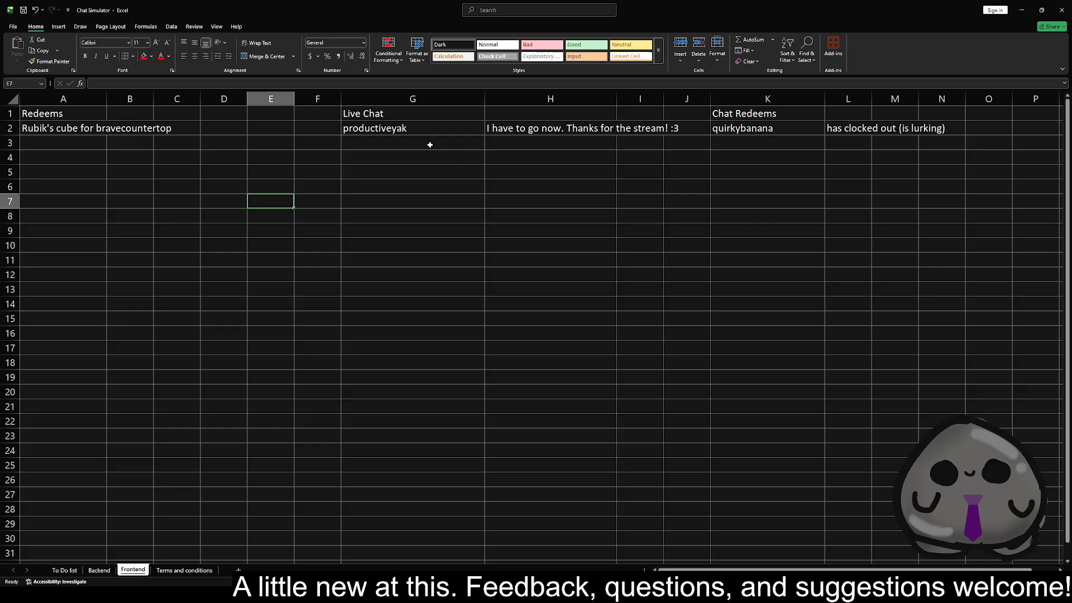
pyautogui.click(218, 213)
pyautogui.click(252, 192)
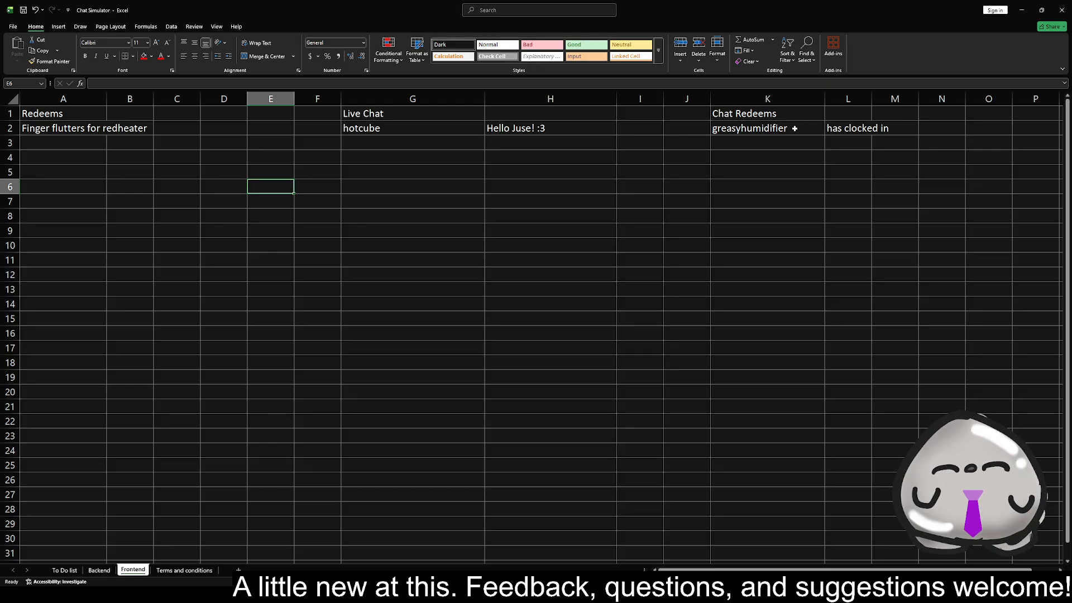
pyautogui.click(739, 126)
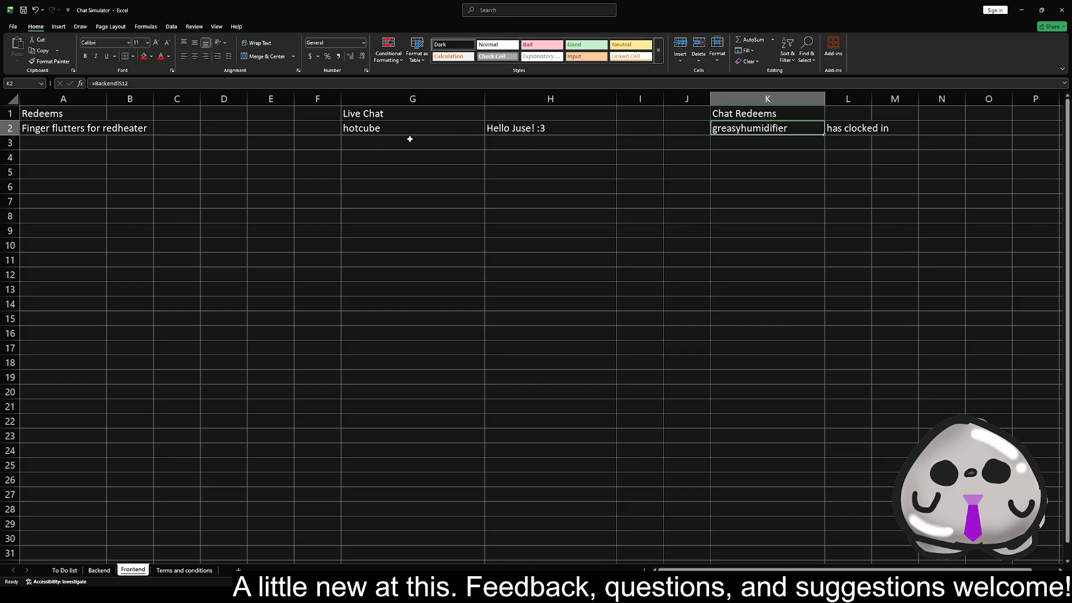
pyautogui.click(65, 570)
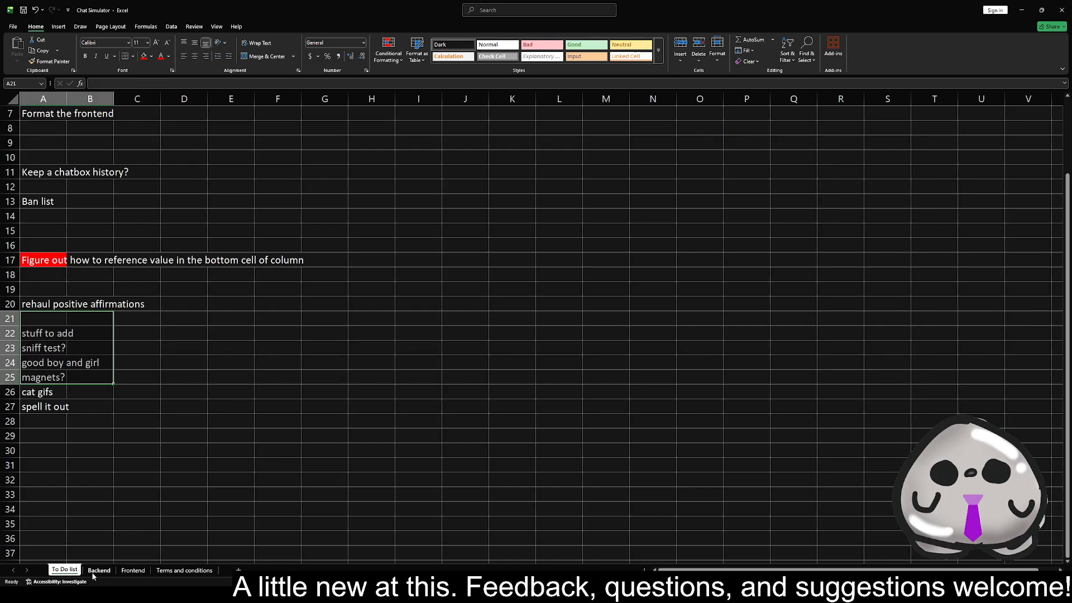
pyautogui.click(99, 570)
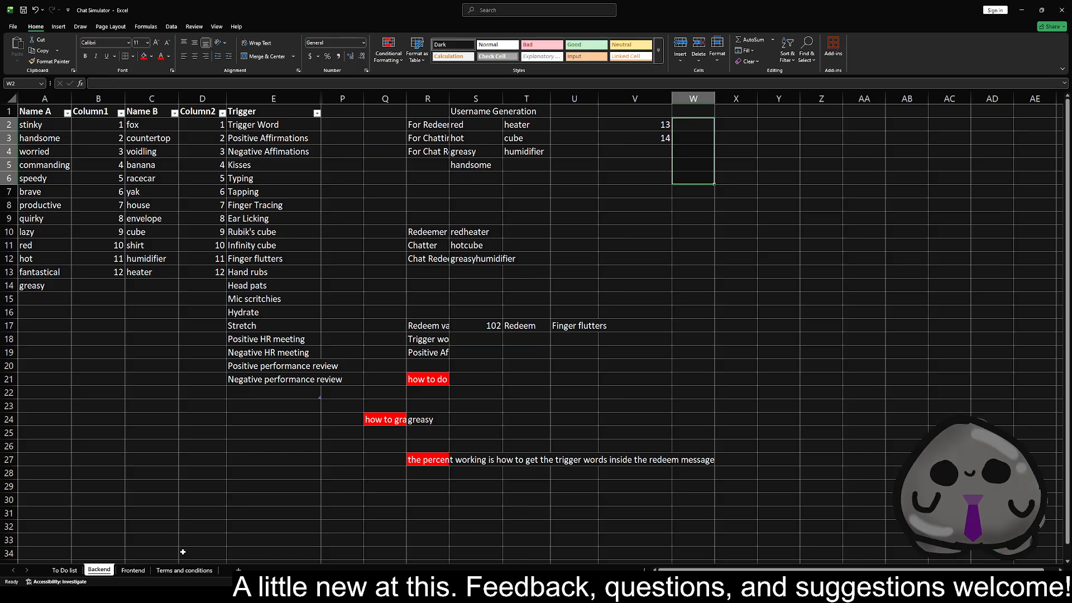
pyautogui.click(132, 570)
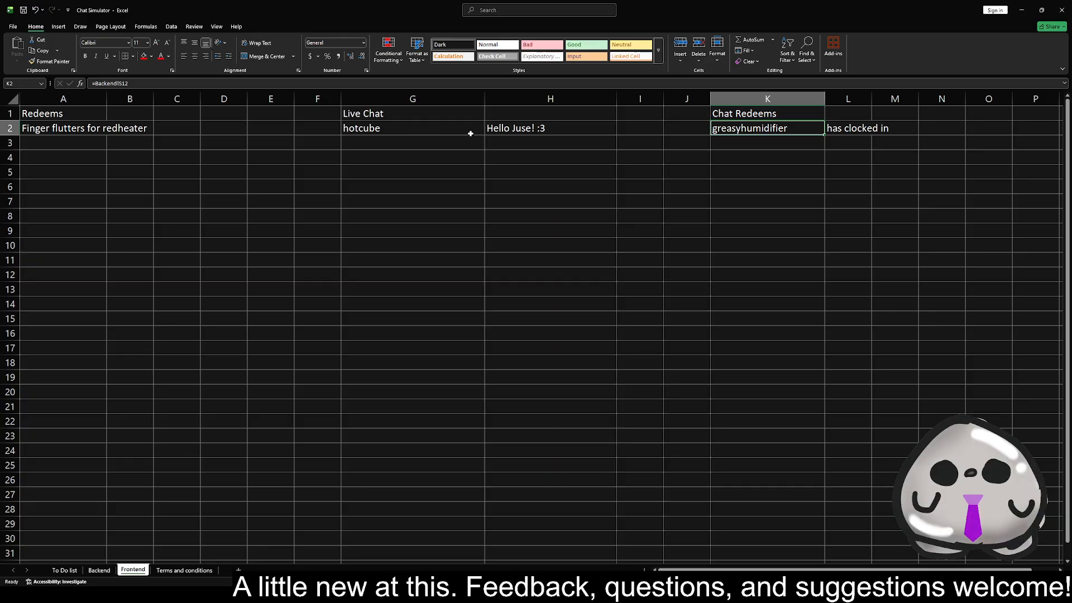
pyautogui.click(70, 132)
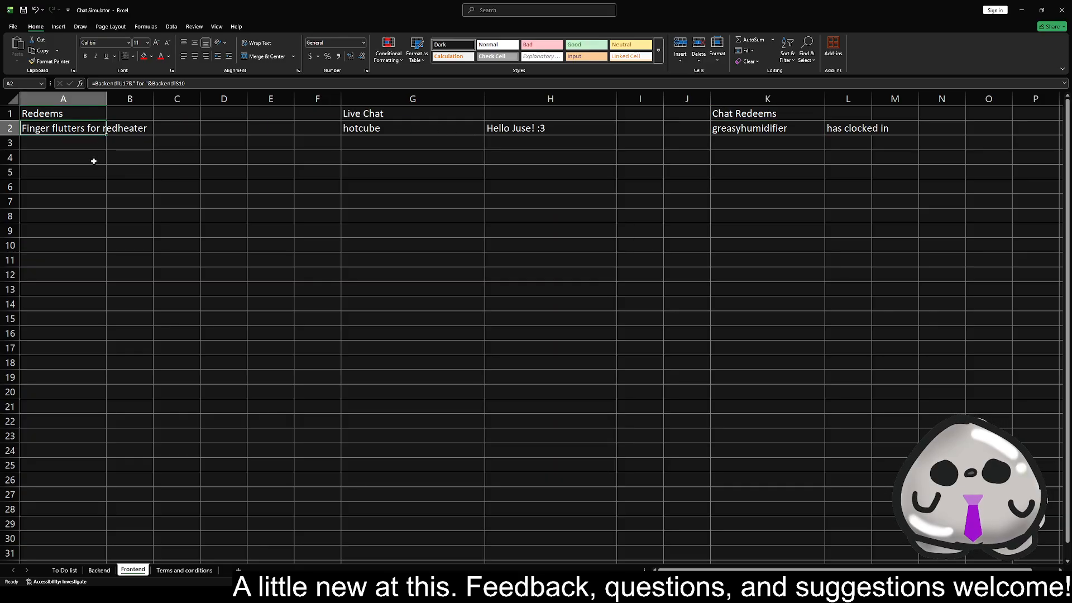
pyautogui.click(81, 157)
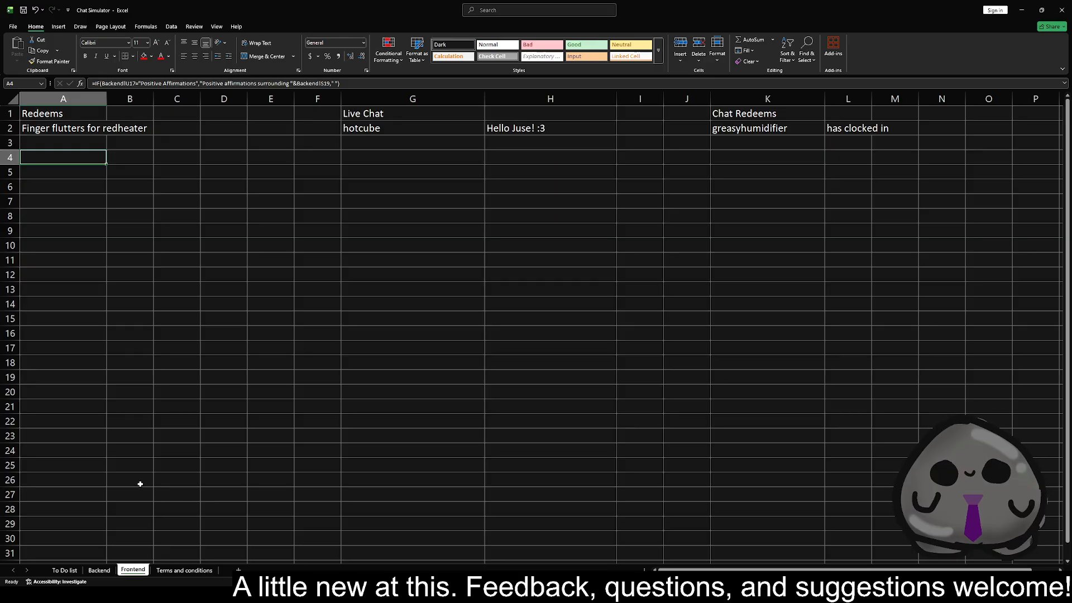
# - Clear the COUNTIFS and COUNTIF test formulas from V2 and V3 on the Backend sheet
pyautogui.click(64, 570)
pyautogui.click(96, 573)
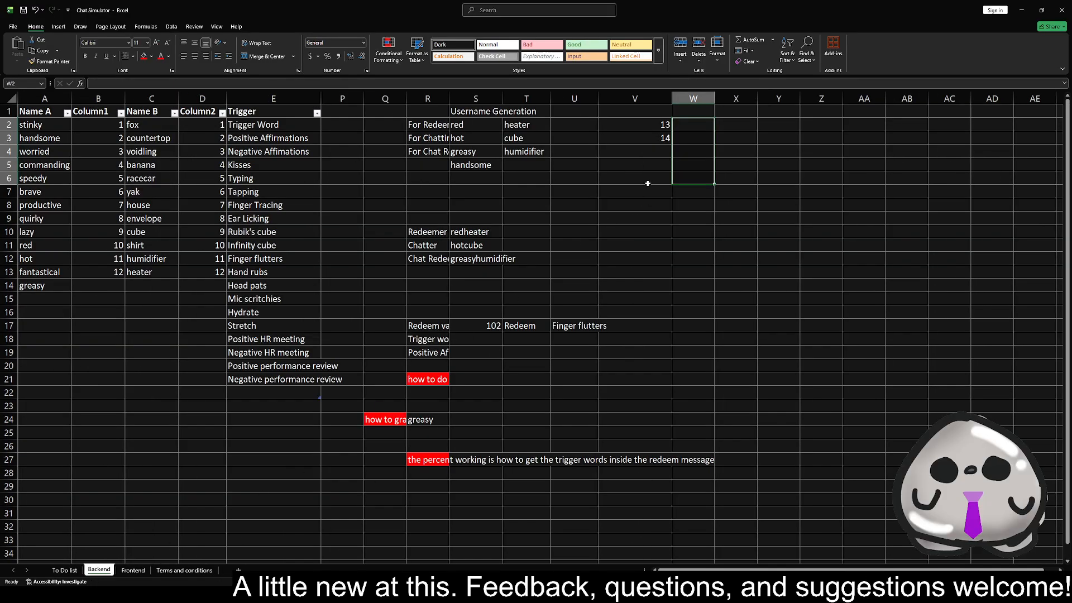
pyautogui.click(647, 124)
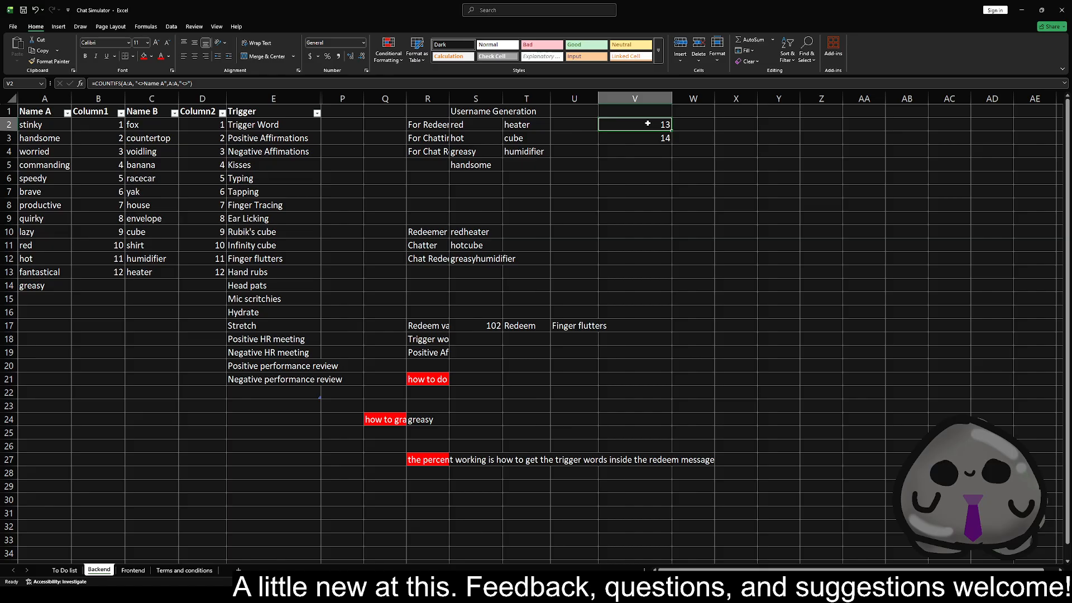
pyautogui.press('BackSpace')
pyautogui.press('Return')
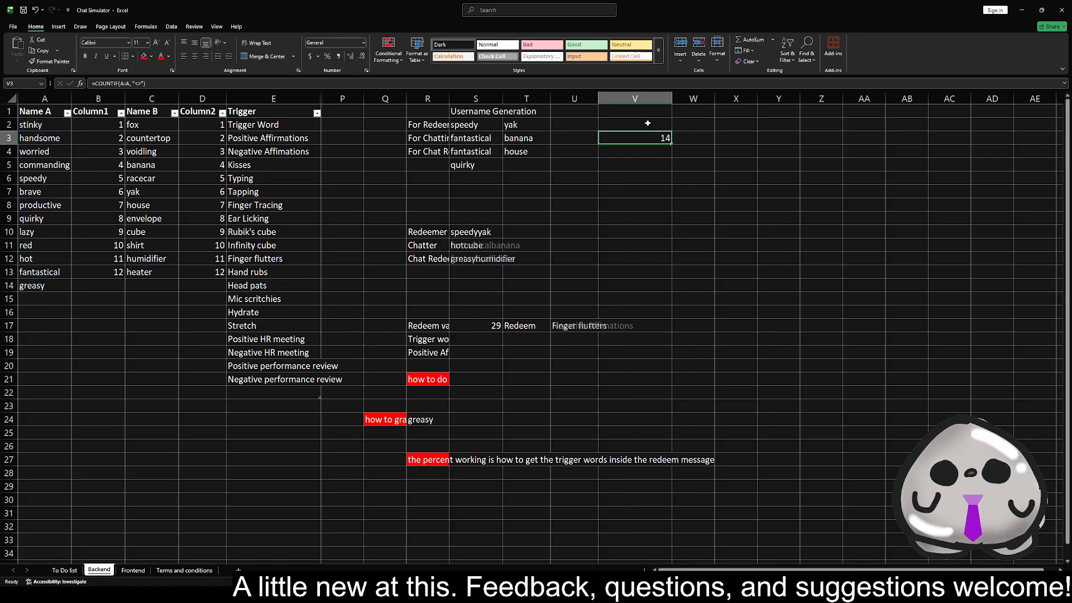
pyautogui.press('BackSpace')
pyautogui.press('Return')
# - Clear the extra random name formula from S5 below the Username Generation rows
pyautogui.press('Left')
pyautogui.press('Left')
pyautogui.press('Left')
pyautogui.press('Down')
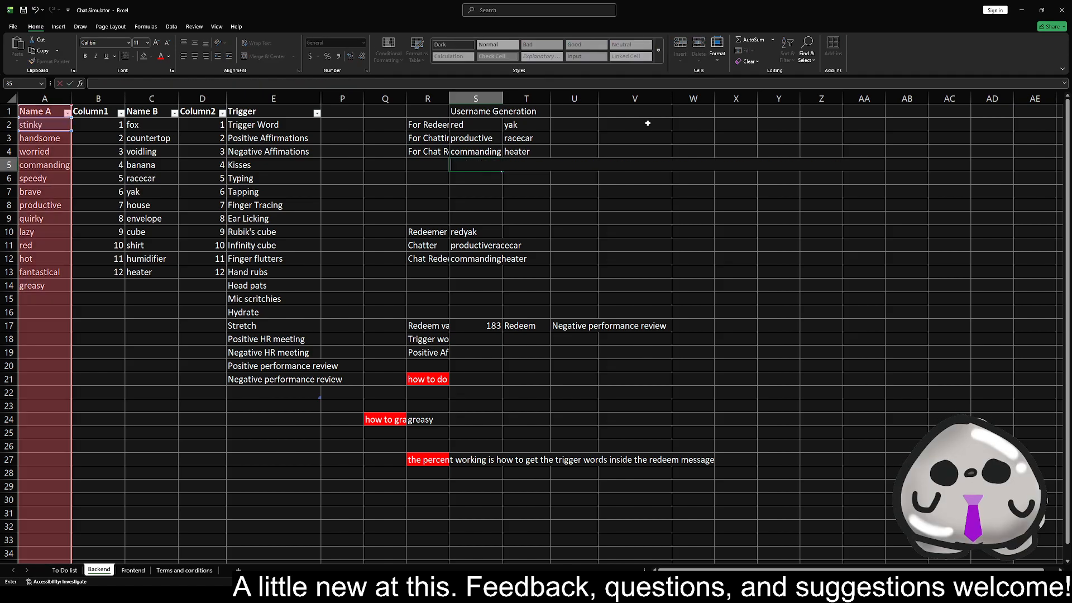
pyautogui.press('Delete')
pyautogui.press('Up')
pyautogui.press('Up')
pyautogui.press('Up')
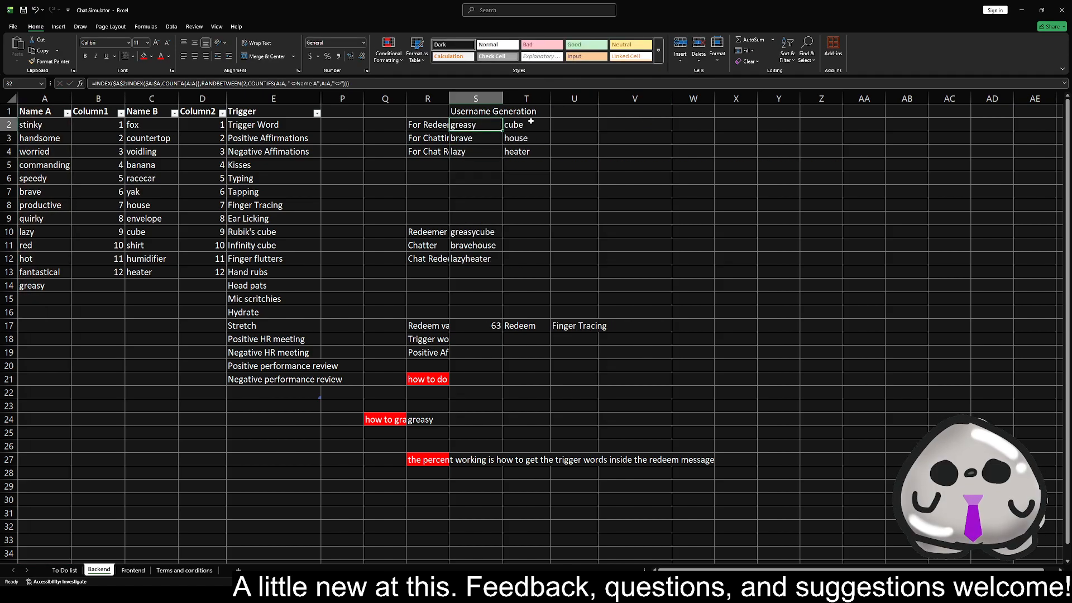
# - Check the XLOOKUP formula in T2 and delete the Column1 numbering column beside Name A
pyautogui.click(530, 123)
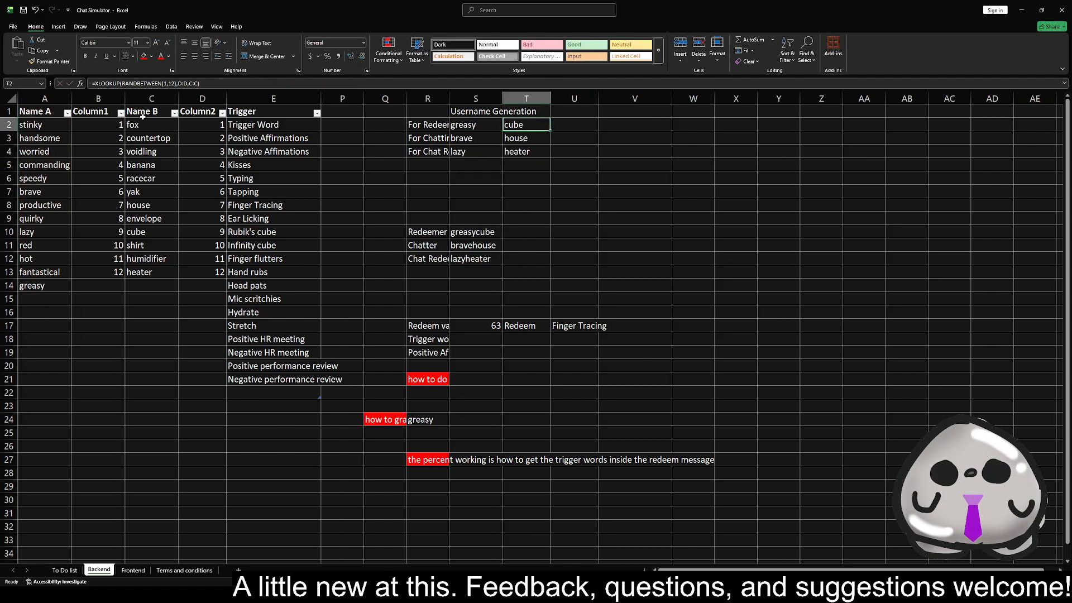
pyautogui.click(92, 97)
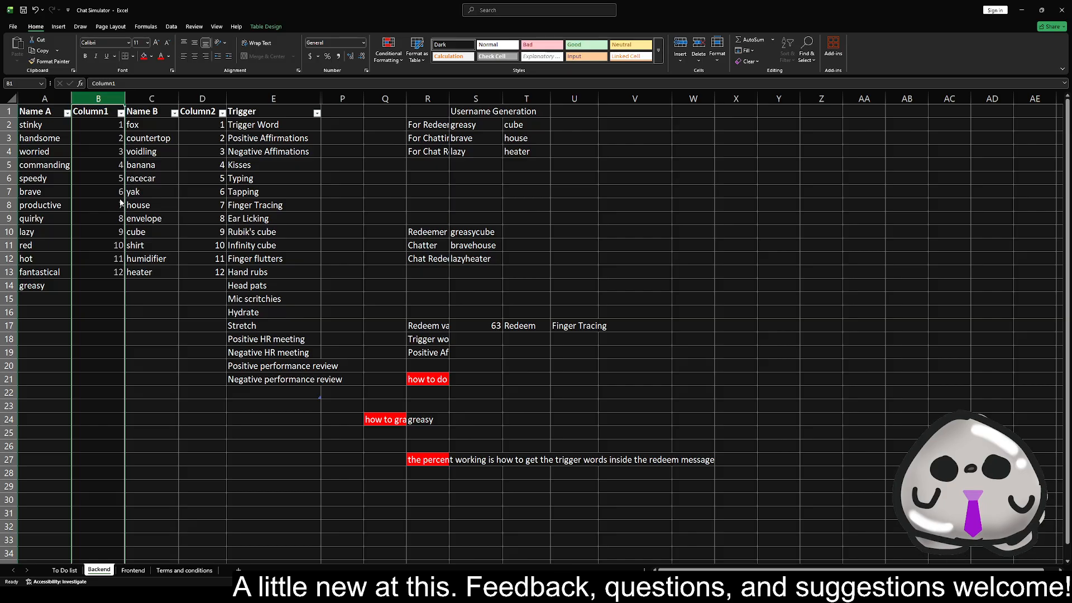
pyautogui.hotkey('ctrl', '-')
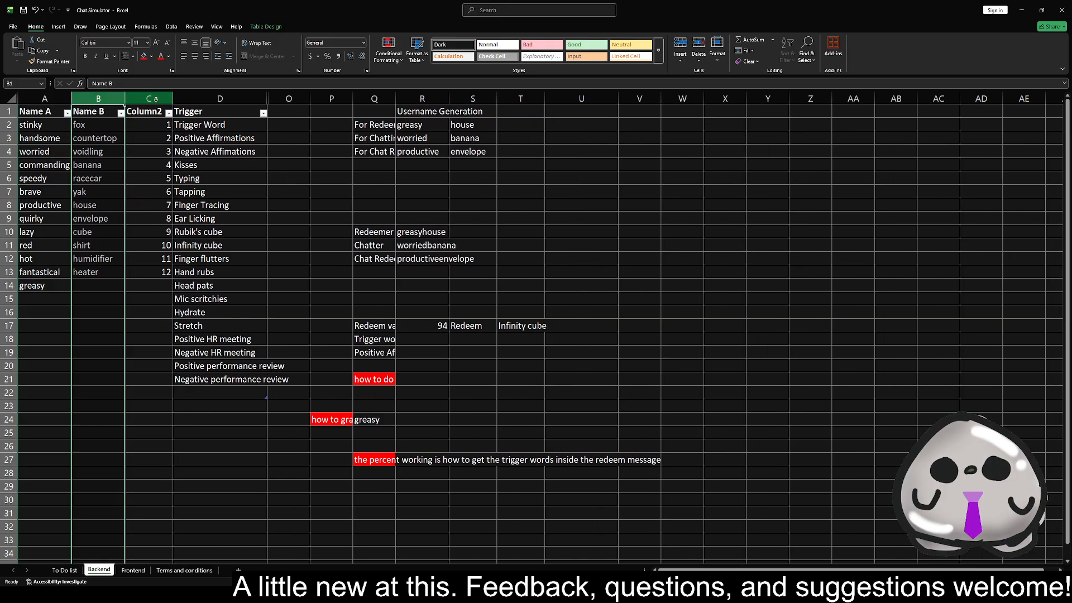
# - Copy the full INDEX and RANDBETWEEN formula text from R2 and leave the cell without changing it
pyautogui.click(426, 132)
pyautogui.click(471, 126)
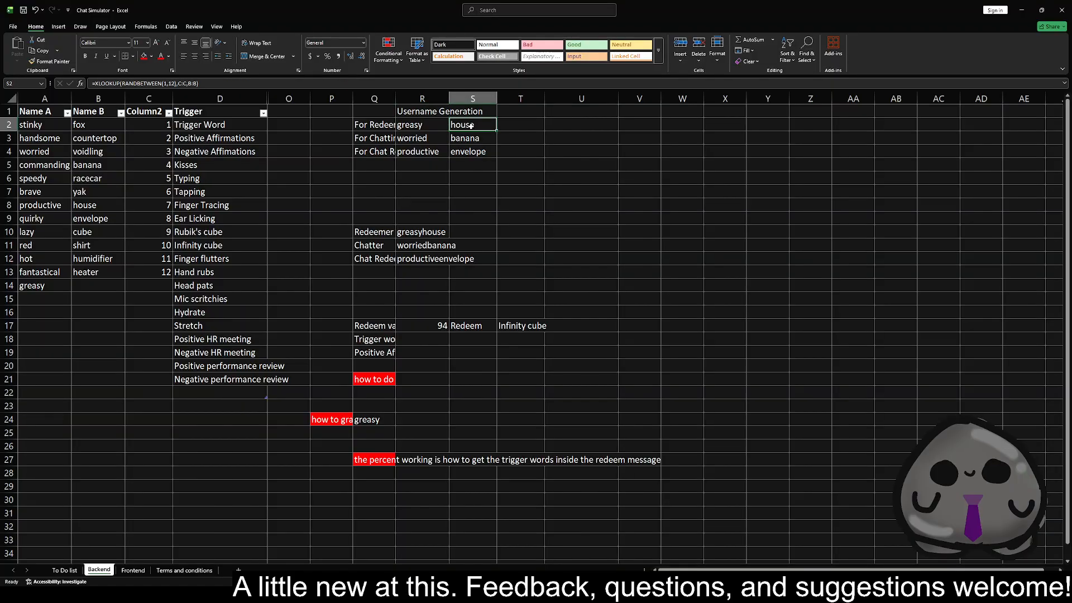
pyautogui.click(443, 125)
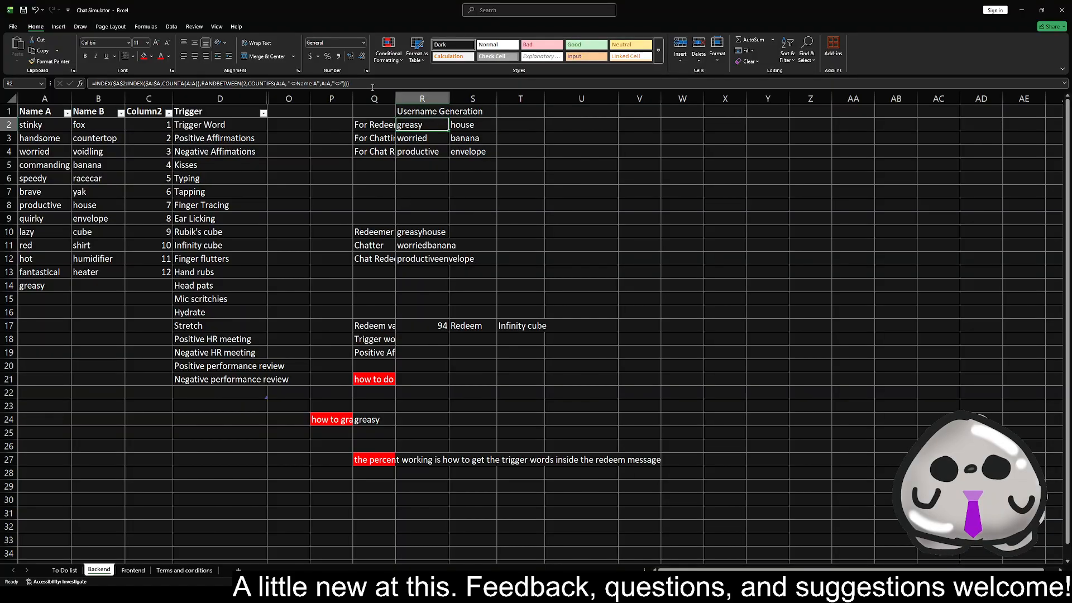
pyautogui.moveTo(370, 82); pyautogui.dragTo(93, 82)
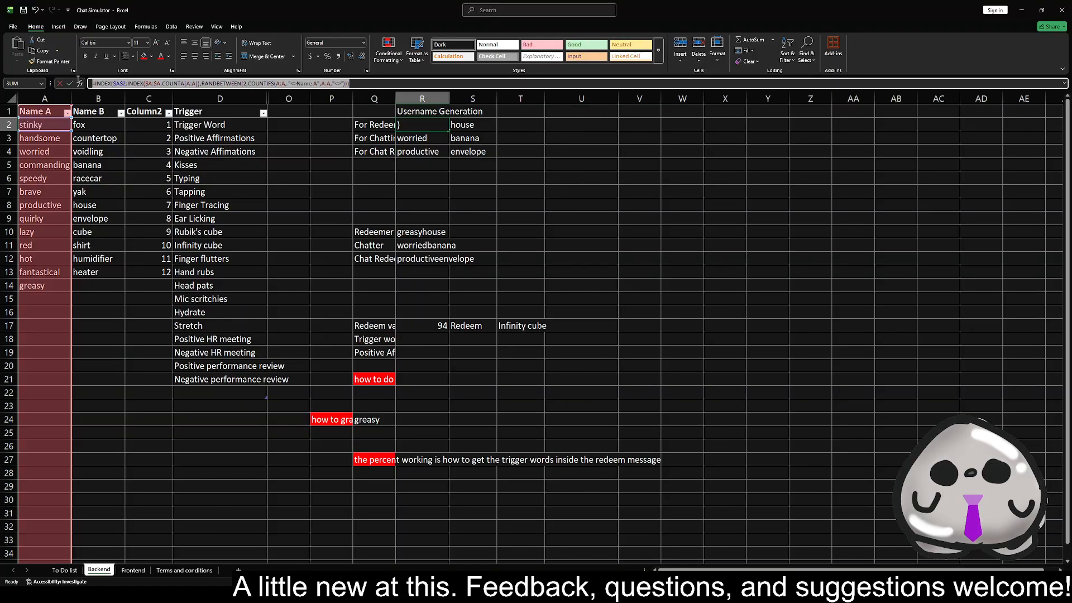
pyautogui.hotkey('ctrl', 'c')
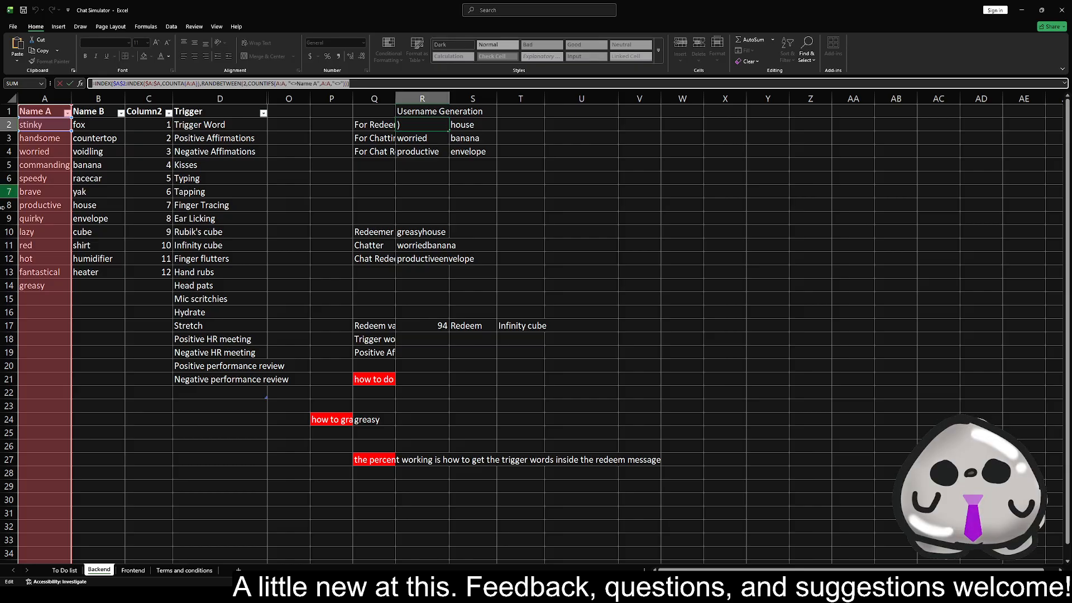
pyautogui.hotkey('alt', 'Tab')
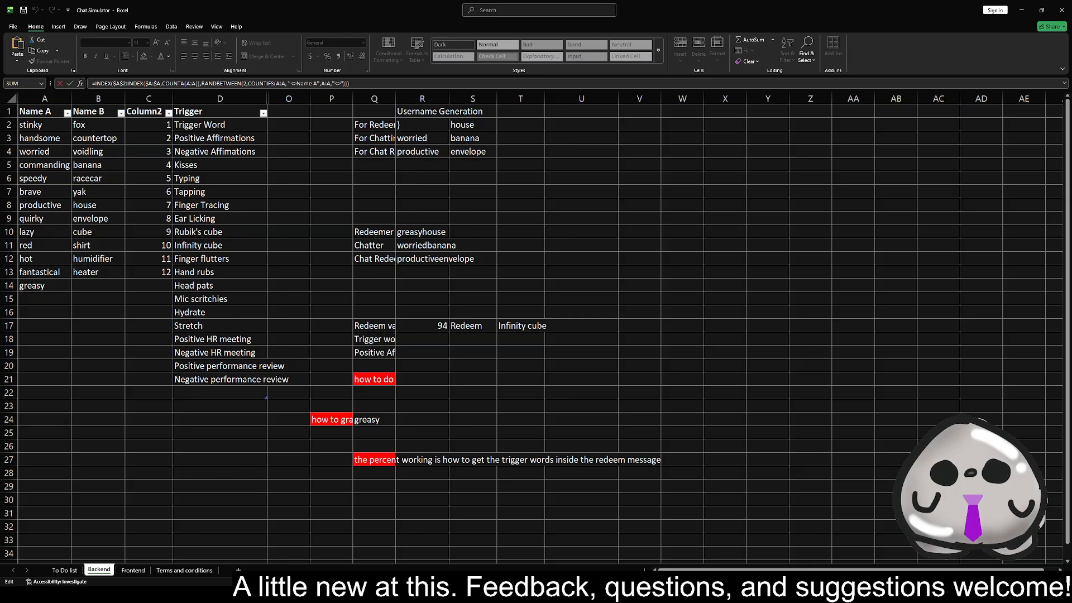
pyautogui.hotkey('alt', 'Tab')
pyautogui.press('Escape')
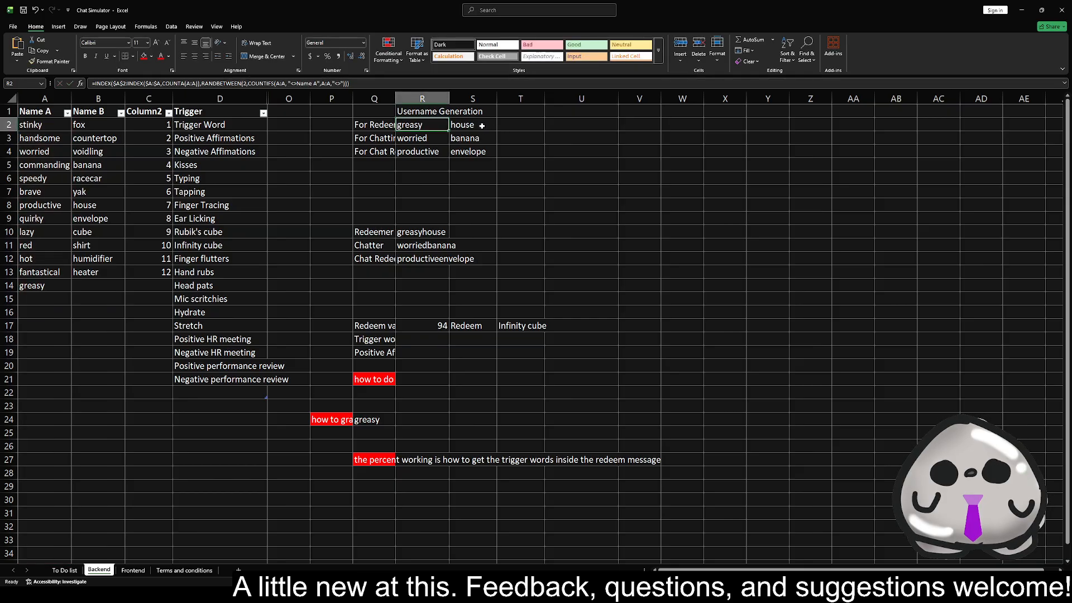
# - Replace S2's XLOOKUP formula with =INDEX($B$2:INDEX($B:$B,COUNTA(B:B)),RANDBETWEEN(2,COUNTIFS(B:B, "<>Name B",B:B,"<>")))
pyautogui.click(473, 125)
pyautogui.moveTo(218, 82); pyautogui.dragTo(16, 79)
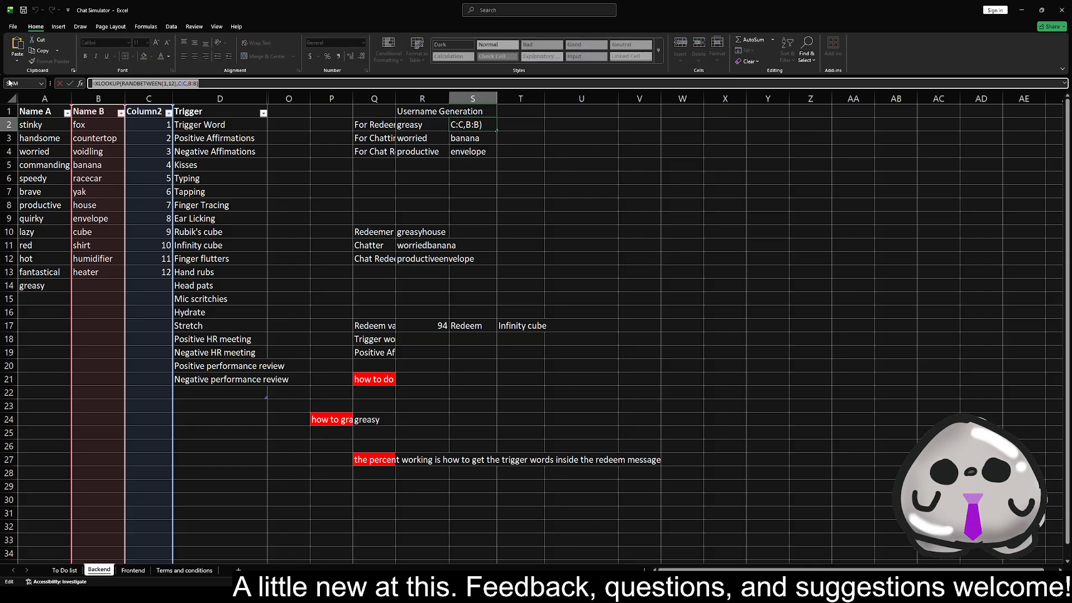
pyautogui.hotkey('ctrl', 'v')
pyautogui.press('Return')
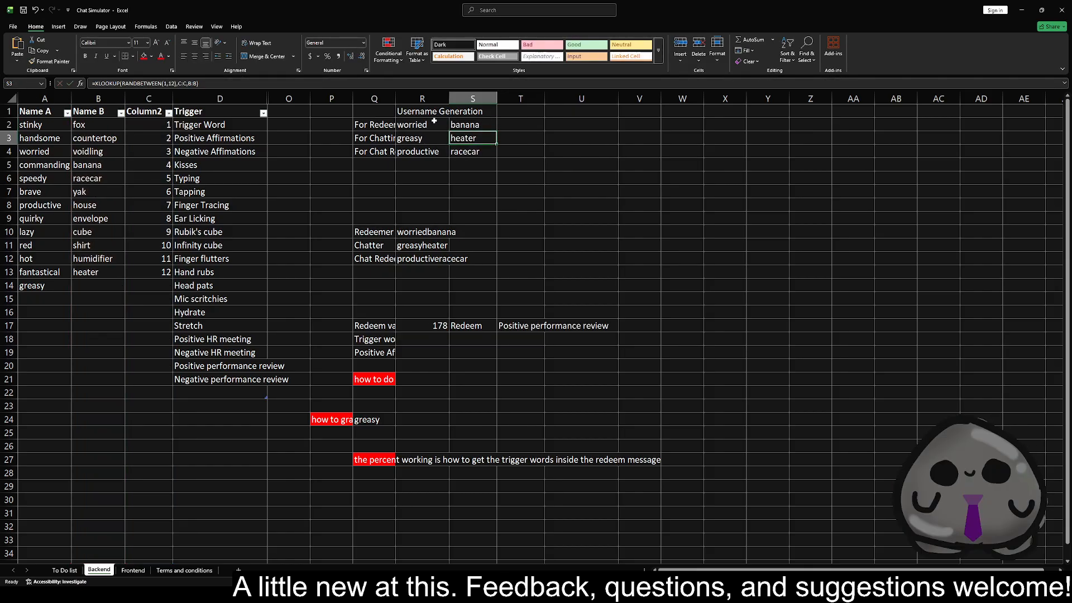
# - Fill S2's Name B formula down through S4 and select the empty cell below the last Name B entry
pyautogui.click(475, 125)
pyautogui.moveTo(496, 131); pyautogui.dragTo(494, 155)
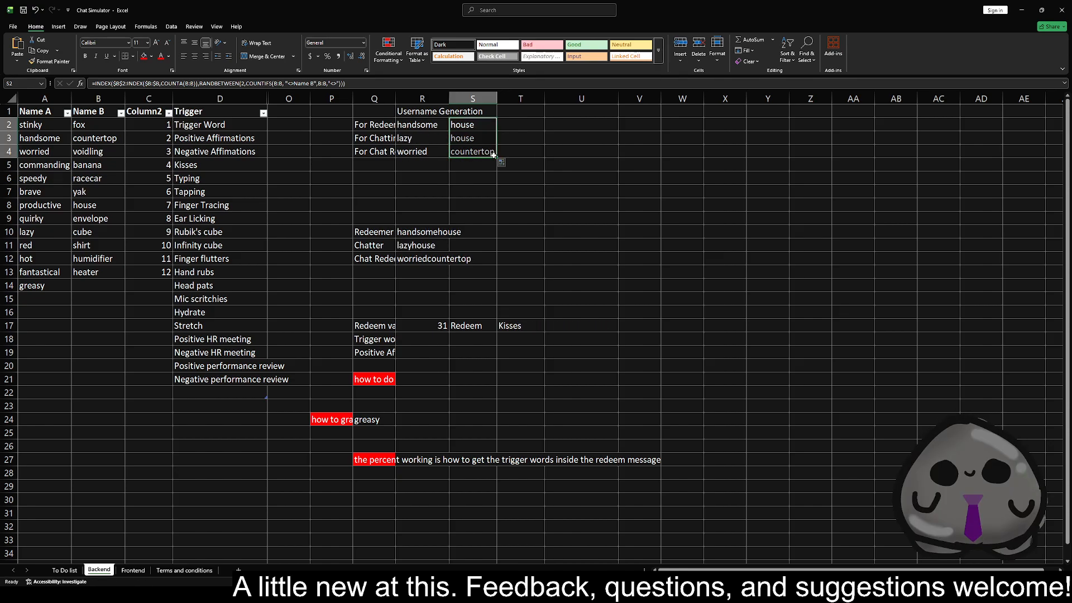
pyautogui.click(480, 152)
pyautogui.click(470, 126)
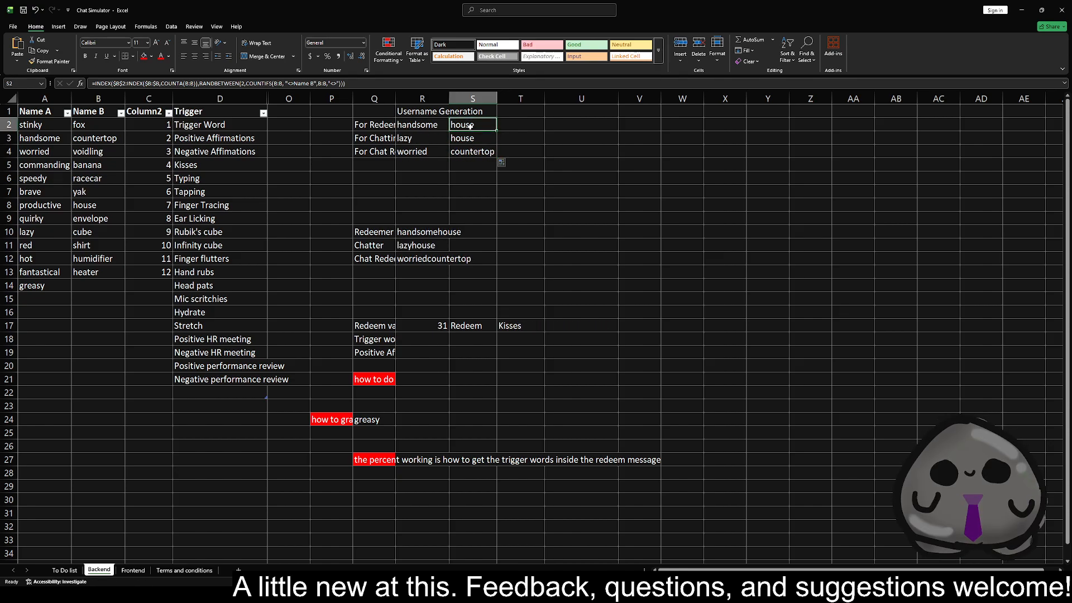
pyautogui.click(92, 289)
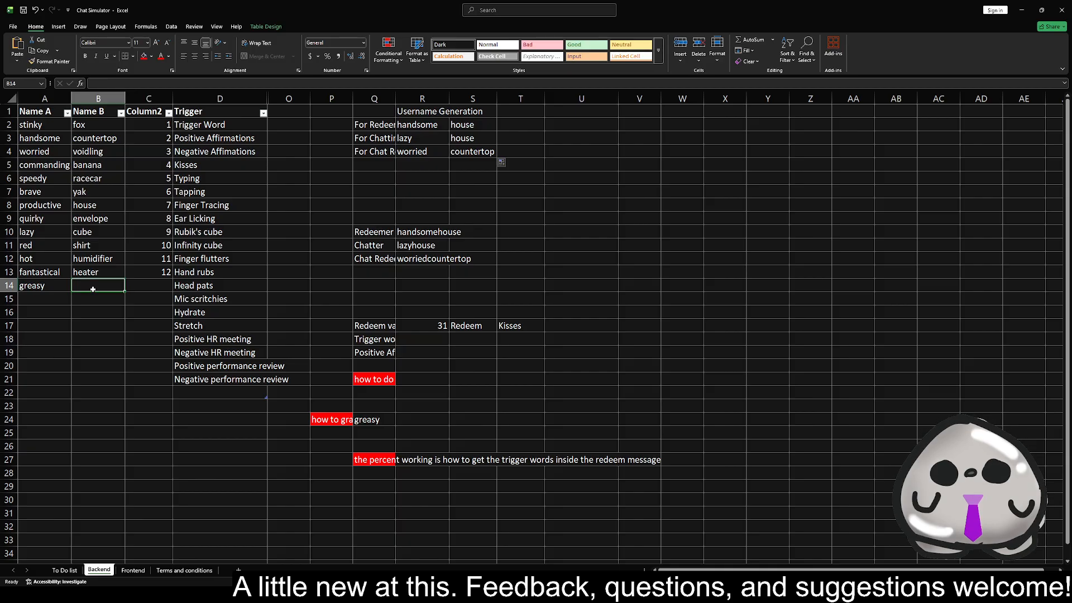
# - Add "poster" to the end of the Name B list in B14 and check the formula in S4
pyautogui.write('Po')
pyautogui.press('BackSpace')
pyautogui.press('BackSpace')
pyautogui.write('poster')
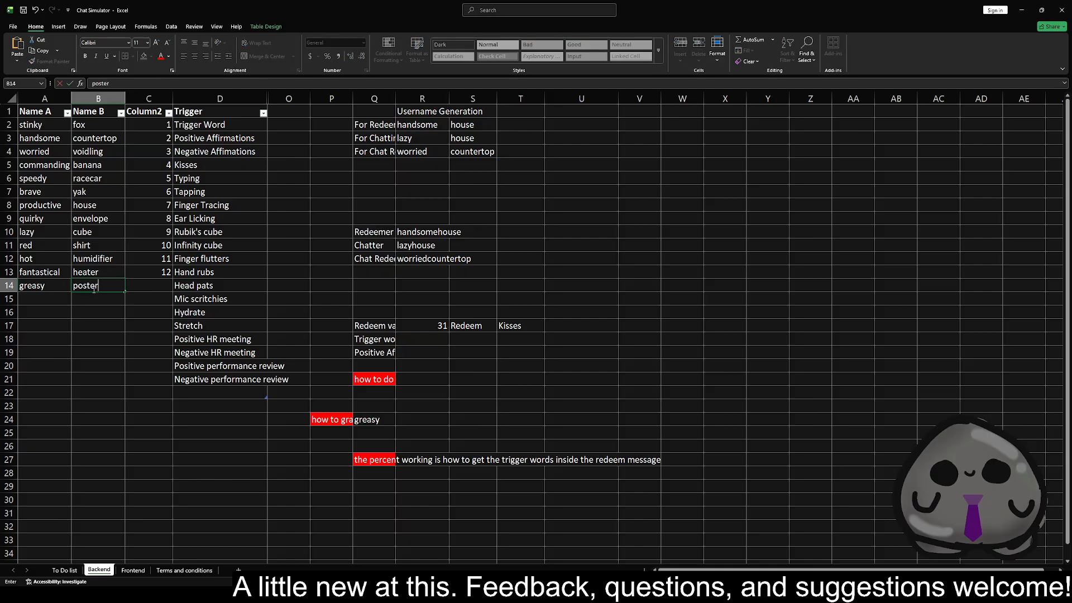
pyautogui.press('Return')
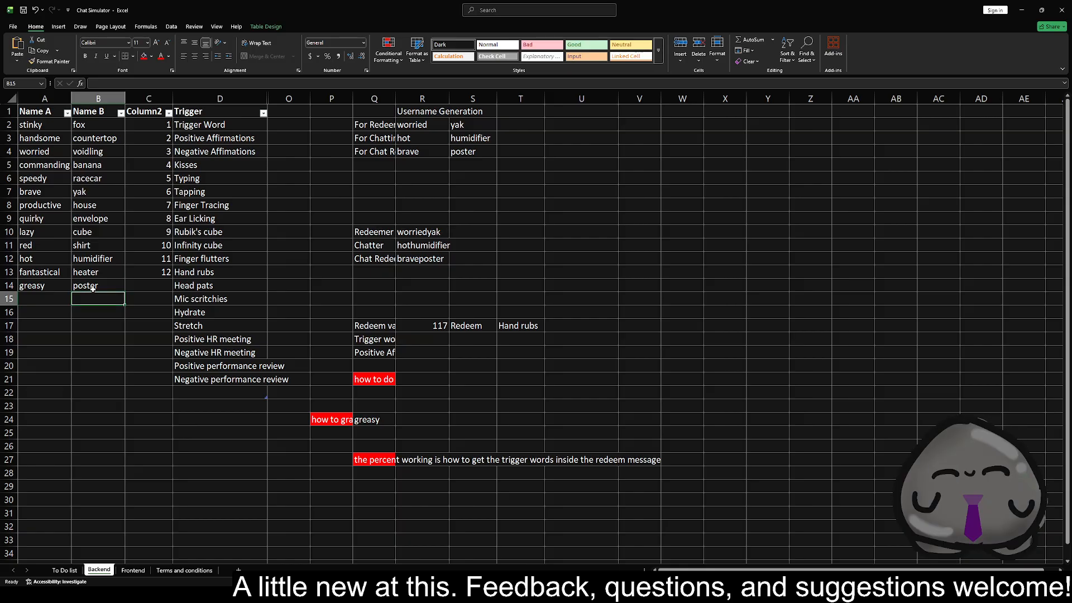
pyautogui.click(492, 152)
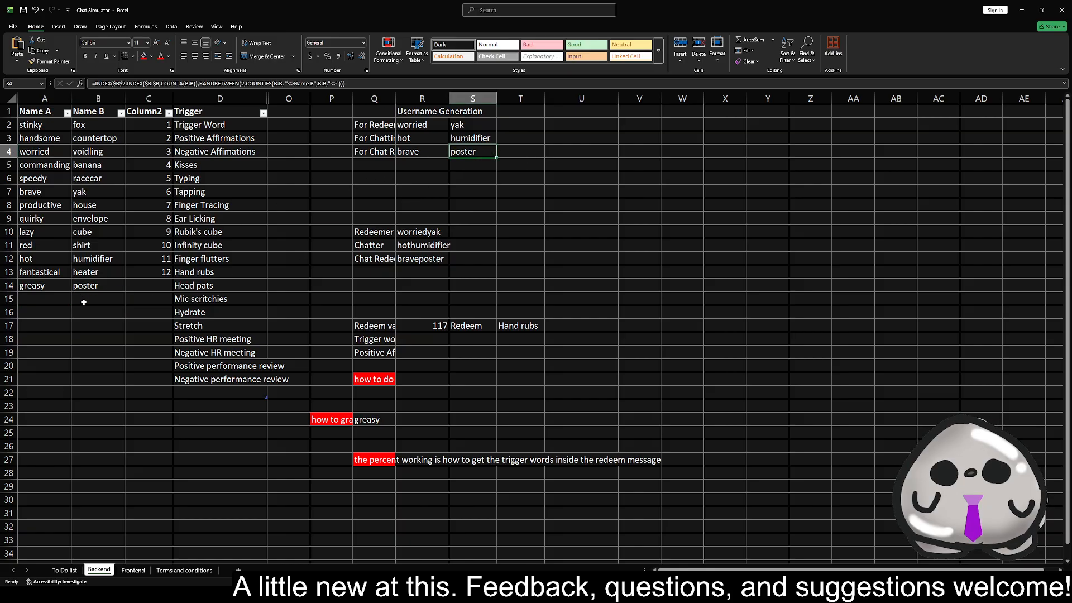
# - Delete the Column2 numbering column beside Name B and unhide the columns between Trigger and column N
pyautogui.click(146, 99)
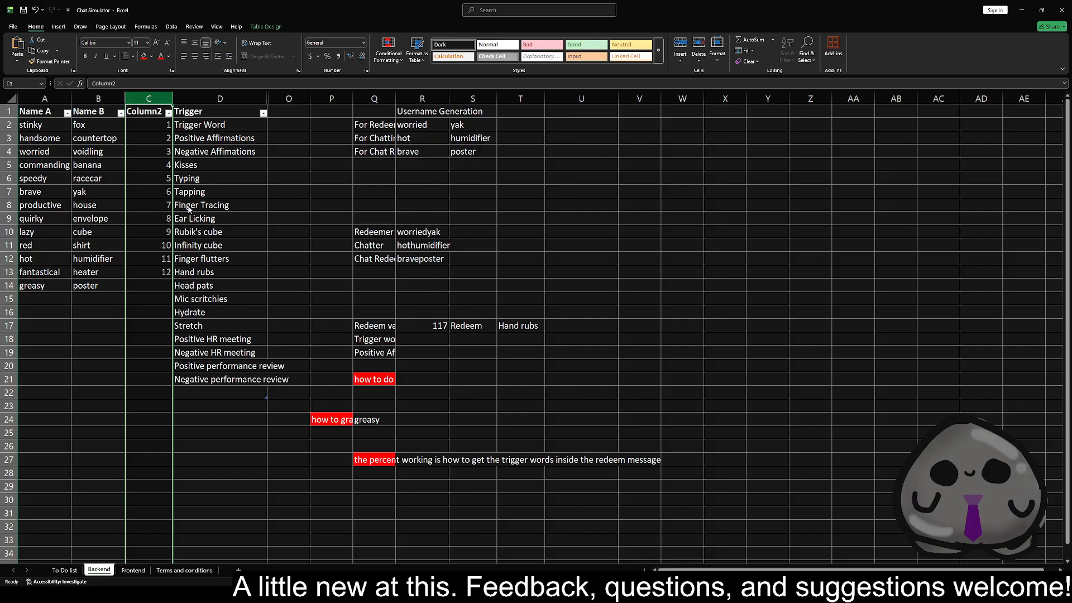
pyautogui.hotkey('ctrl', '-')
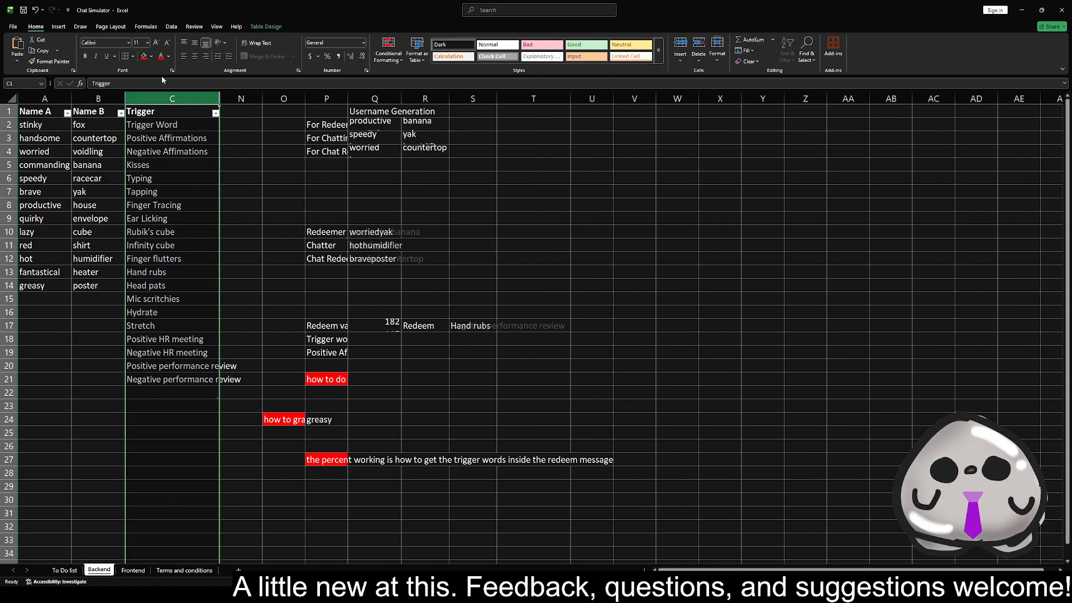
pyautogui.moveTo(207, 98); pyautogui.dragTo(240, 99)
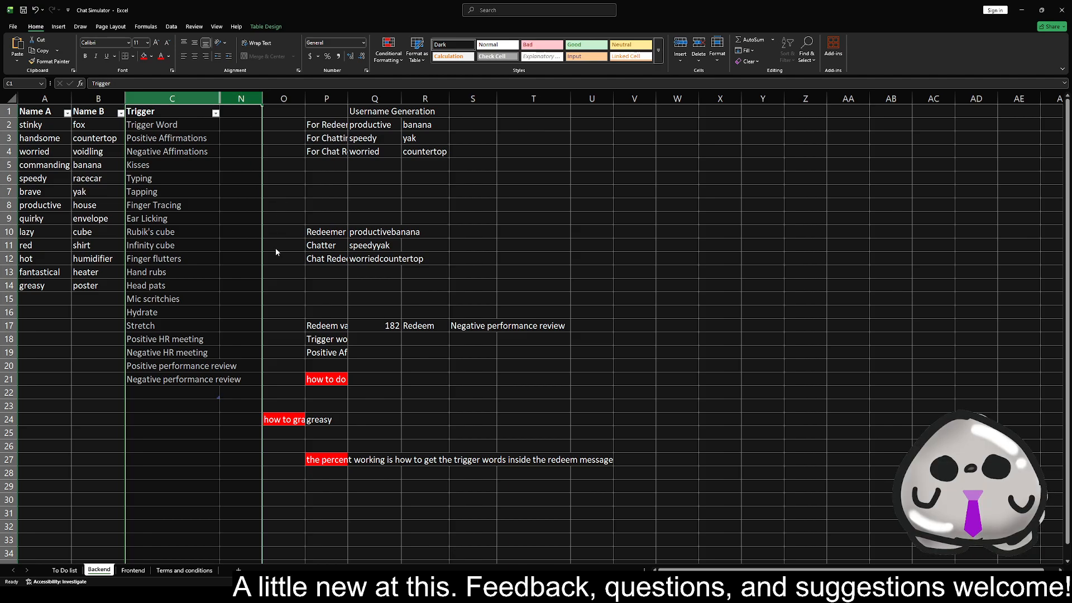
pyautogui.hotkey('ctrl', 'shift', '0')
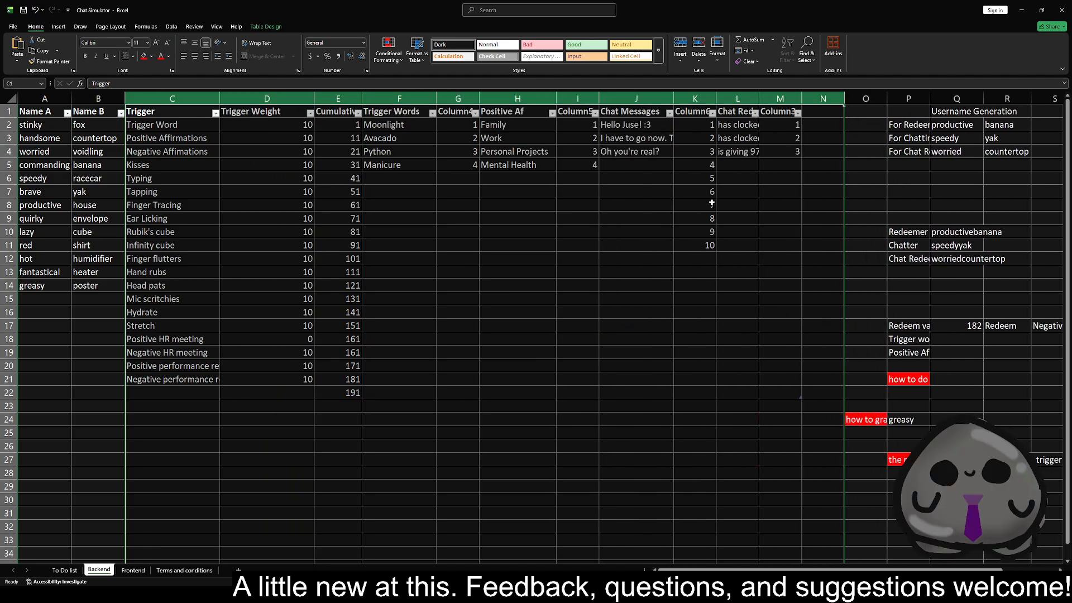
pyautogui.click(828, 98)
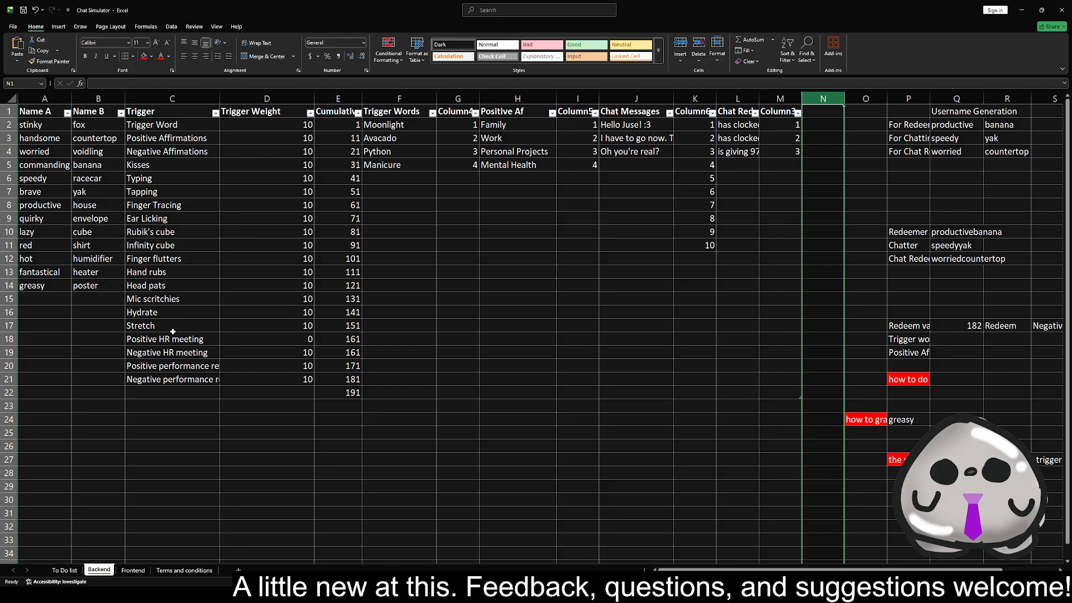
# - Examine the Positive Affirmations trigger in column C and the four entries in the Positive Af column
pyautogui.click(184, 140)
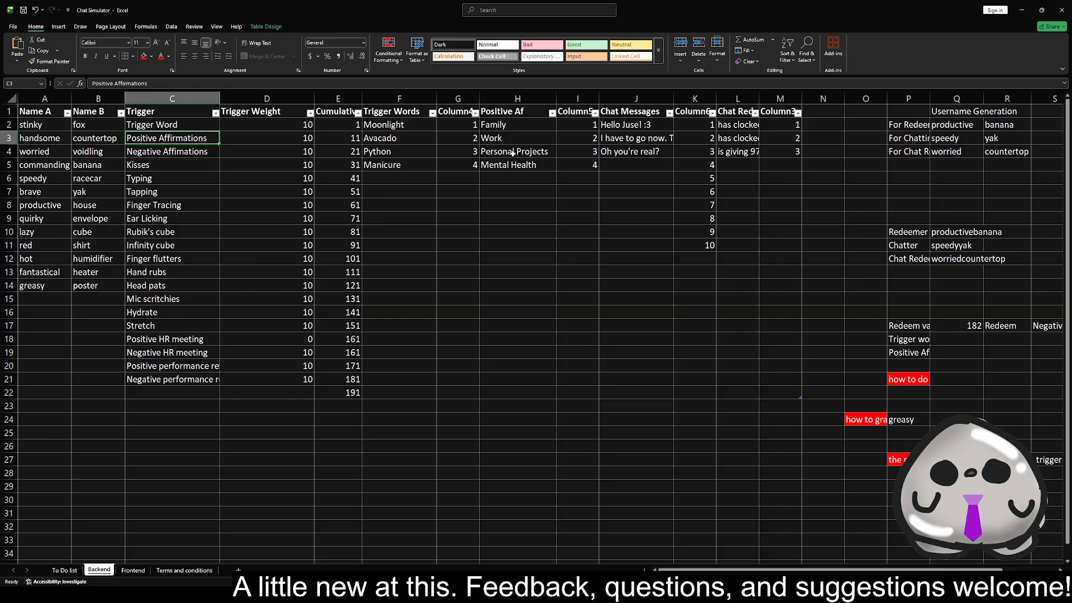
pyautogui.moveTo(519, 127); pyautogui.dragTo(516, 165)
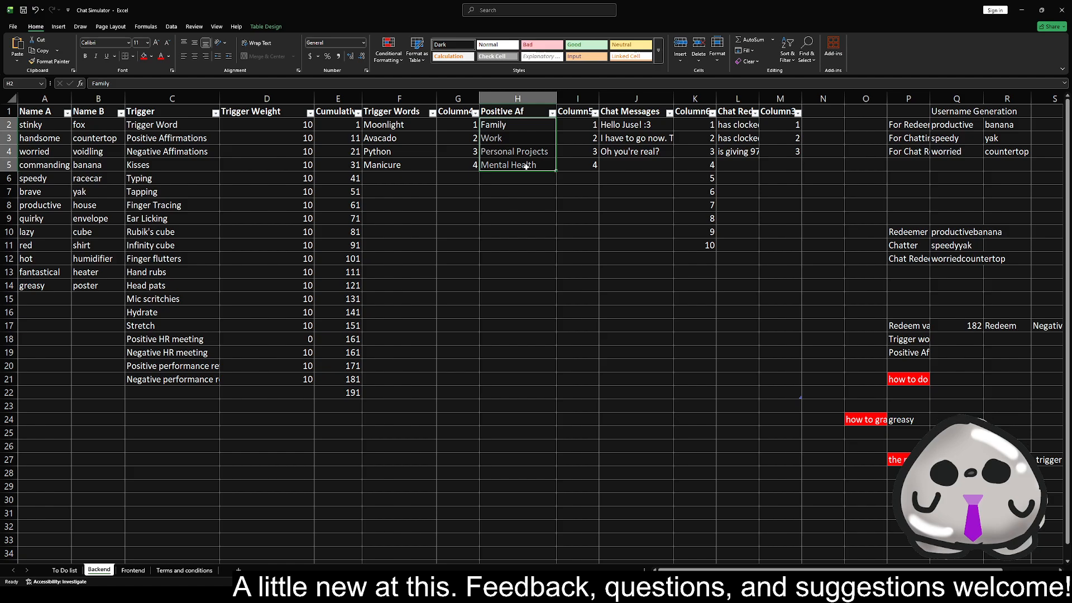
pyautogui.click(515, 138)
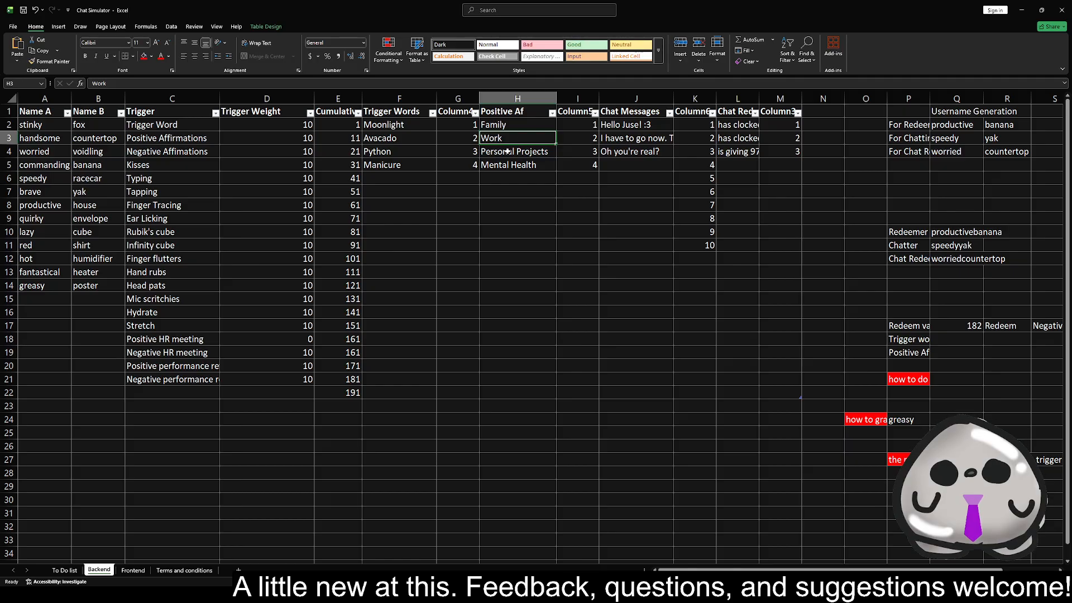
pyautogui.click(509, 152)
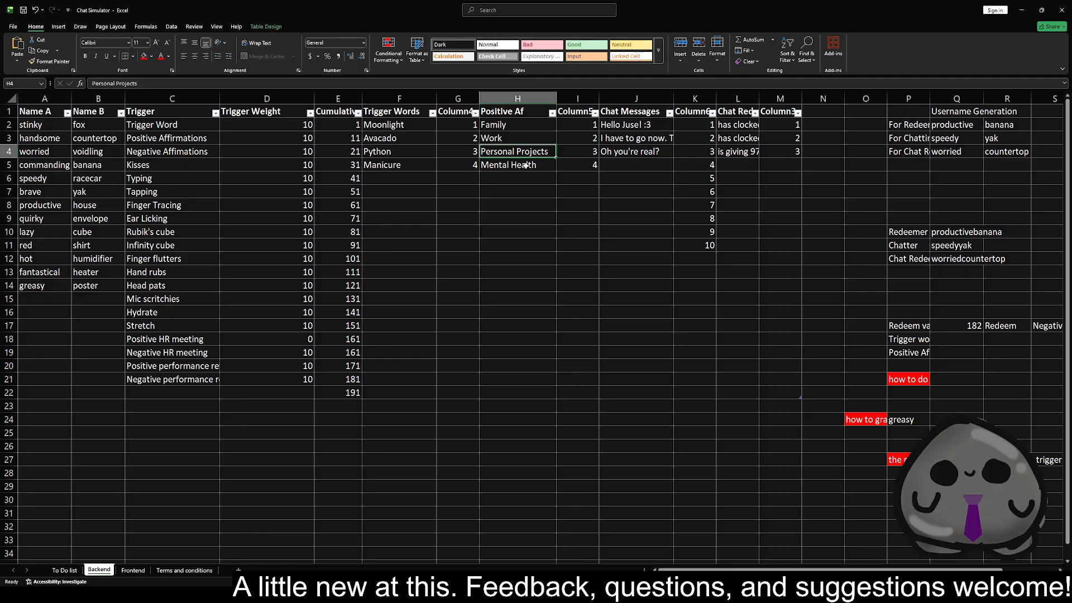
pyautogui.click(525, 165)
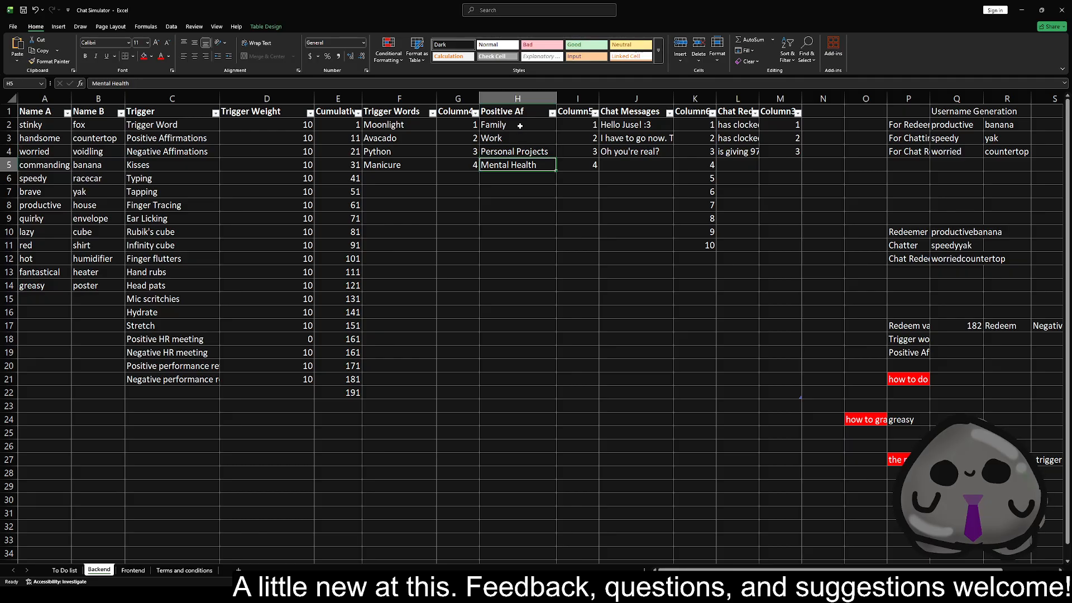
pyautogui.click(520, 126)
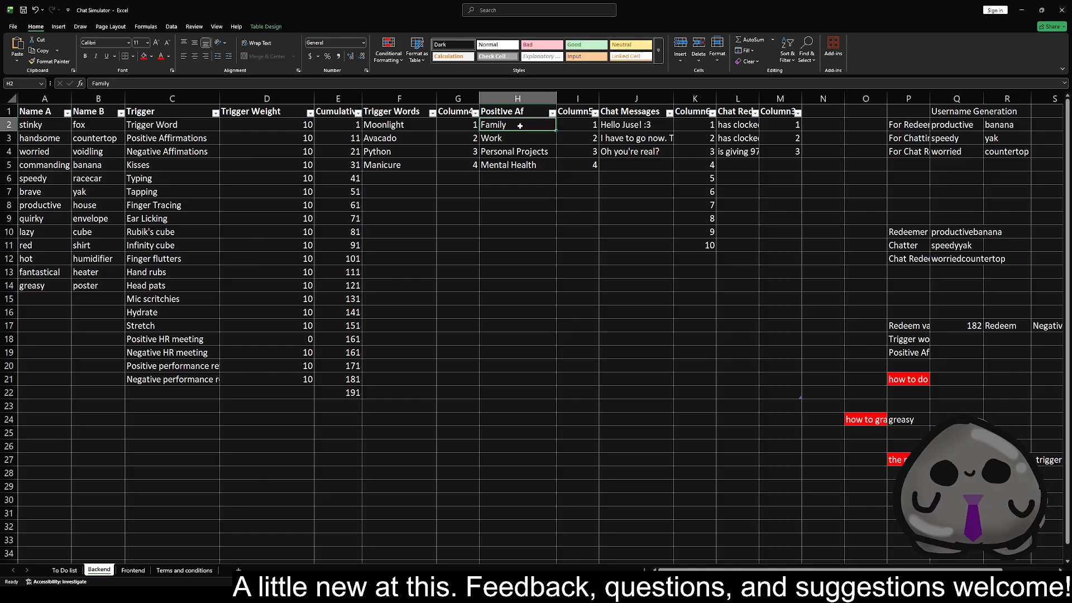
pyautogui.click(511, 164)
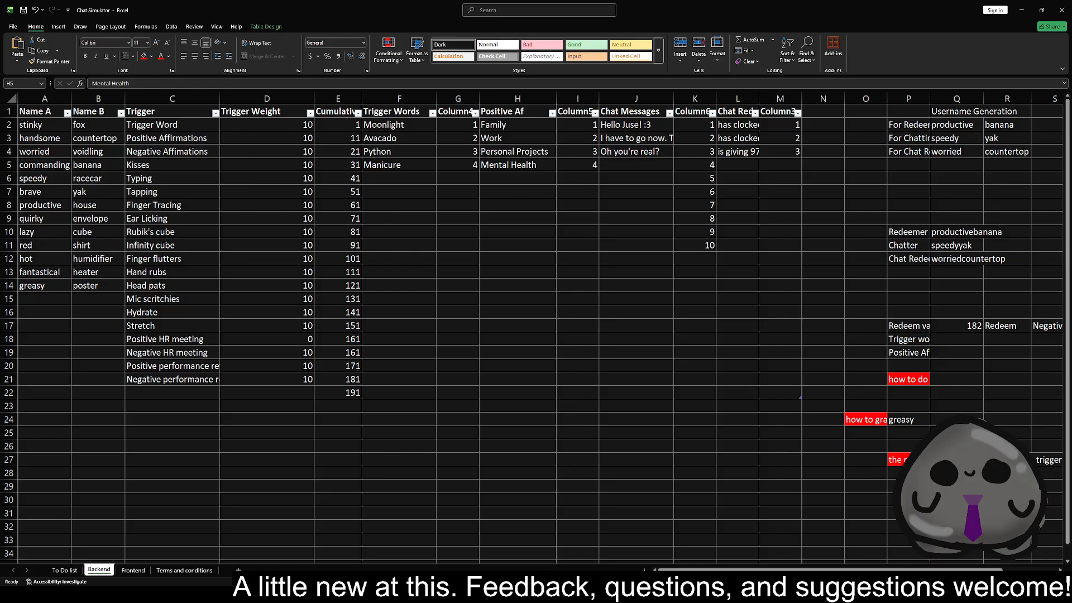
pyautogui.hotkey('alt', 'Tab')
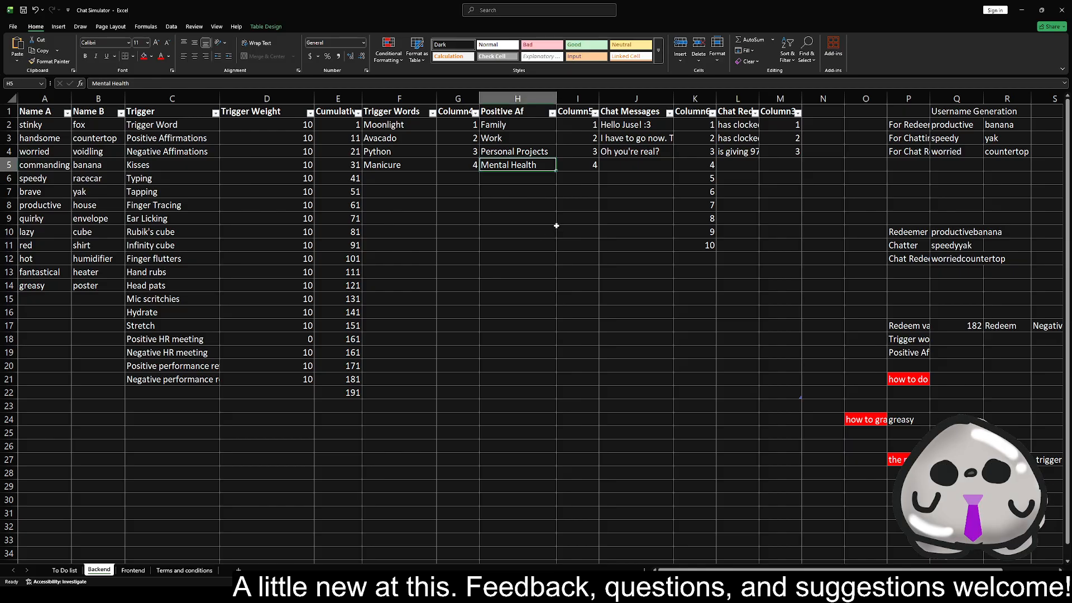
# - Copy the full INDEX and RANDBETWEEN formula text from Q2 and leave the cell without changing it
pyautogui.click(959, 125)
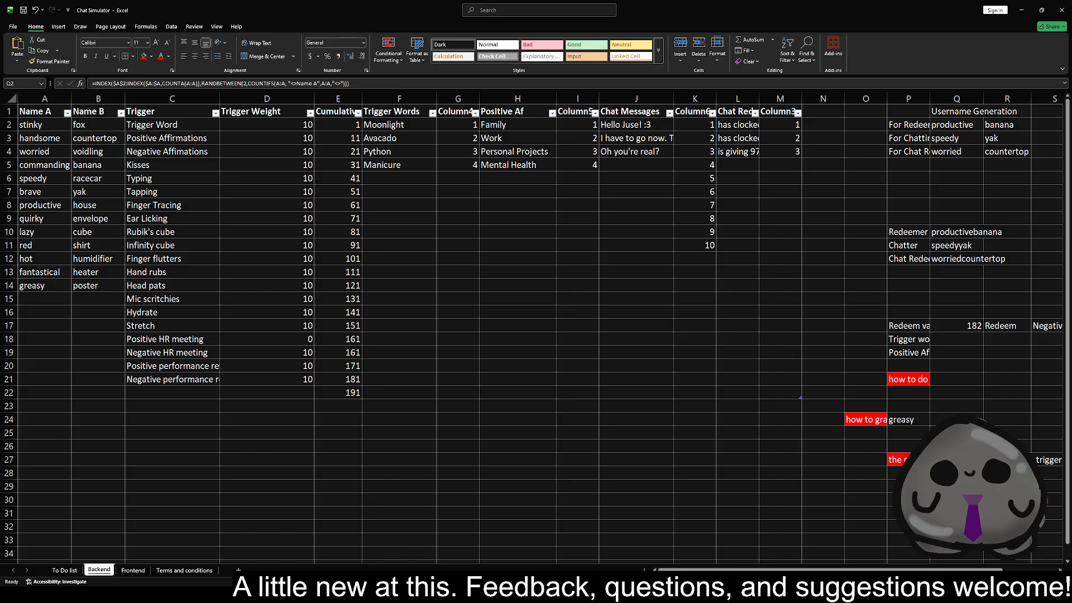
pyautogui.hotkey('alt', 'Tab')
pyautogui.hotkey('alt', 'Tab')
pyautogui.hotkey('alt', 'Tab')
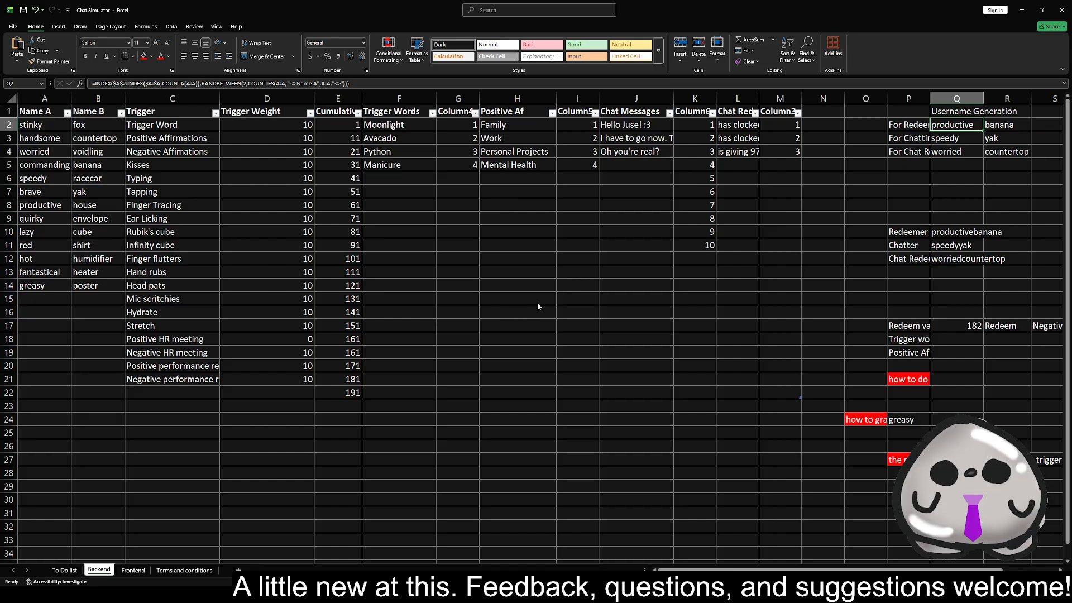
pyautogui.click(957, 151)
pyautogui.click(959, 121)
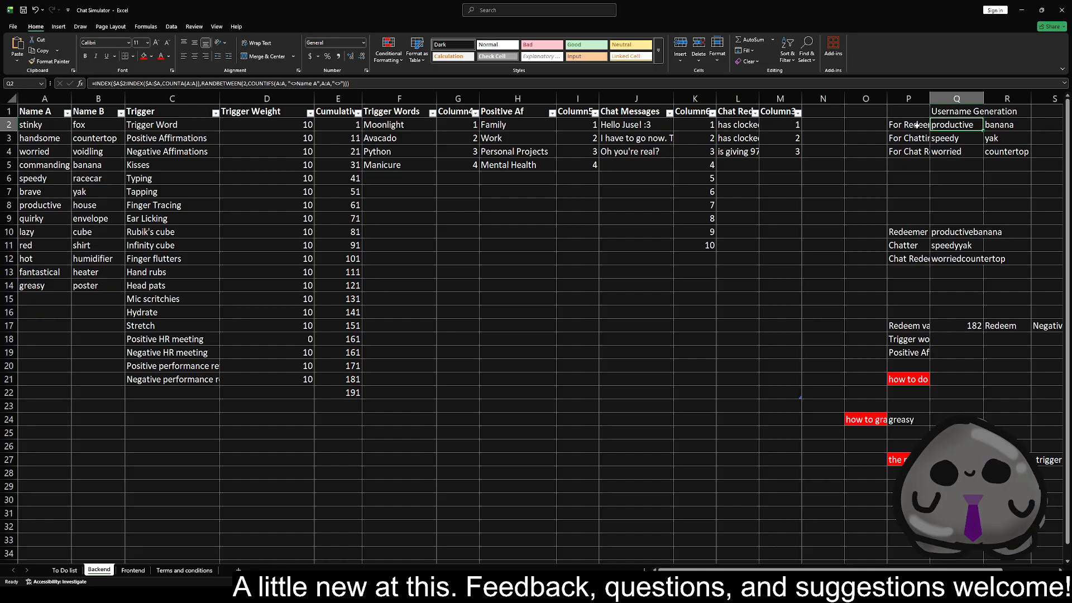
pyautogui.click(376, 88)
pyautogui.hotkey('ctrl', 'a')
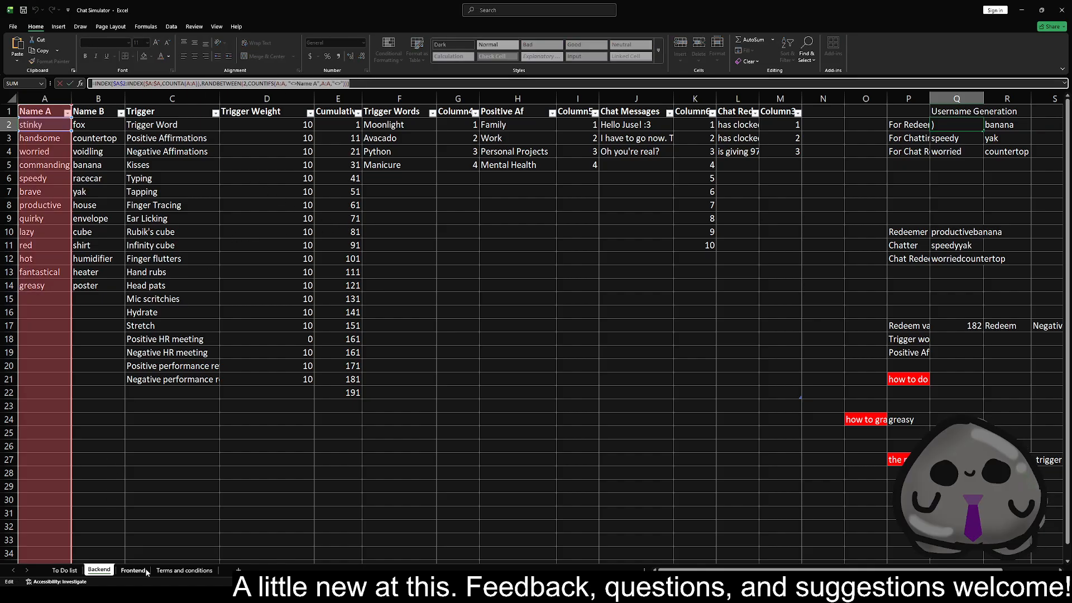
pyautogui.press('Escape')
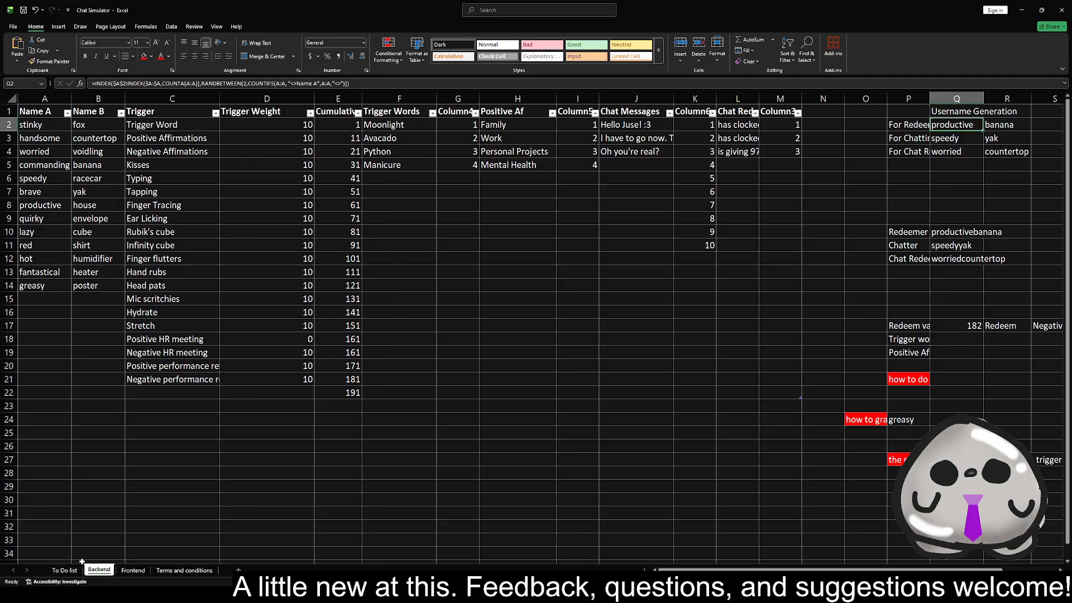
# - Insert a new worksheet after To Do list and apply the Dark cell style to all of its cells
pyautogui.click(73, 570)
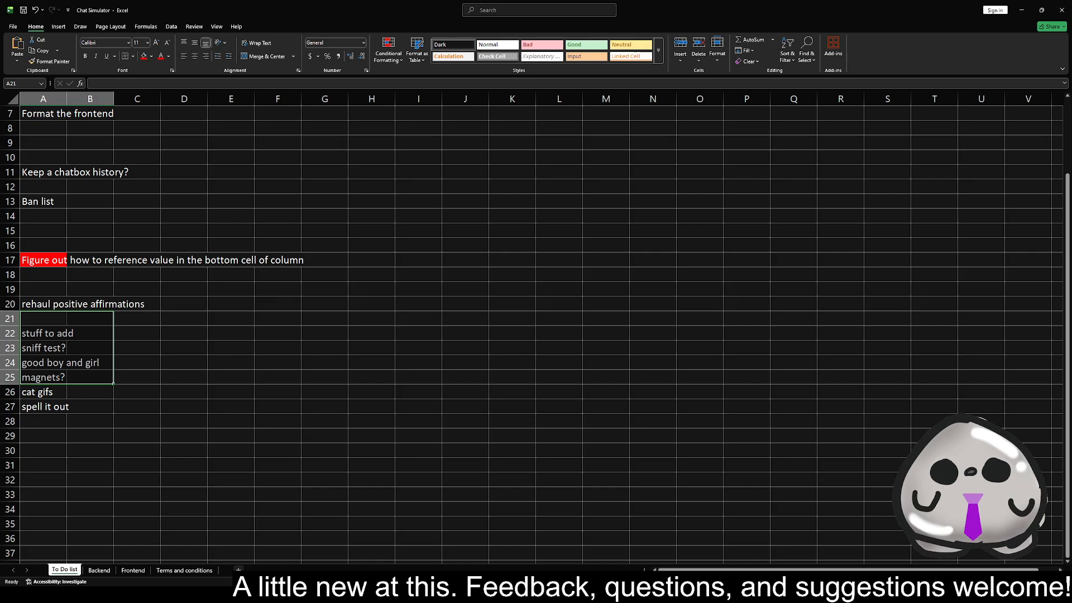
pyautogui.click(239, 570)
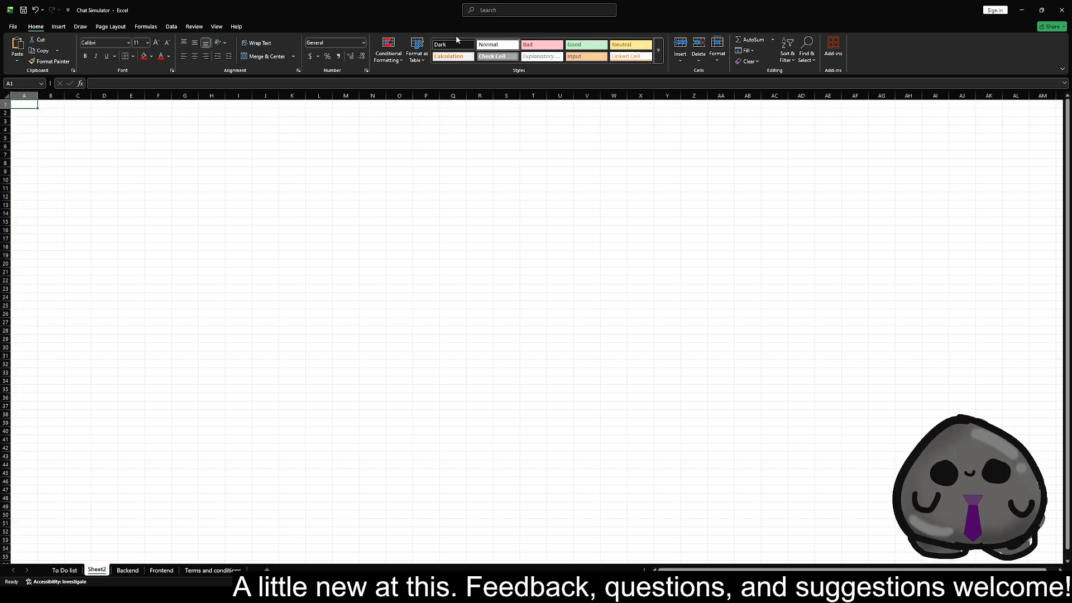
pyautogui.hotkey('ctrl', 'a')
pyautogui.click(452, 45)
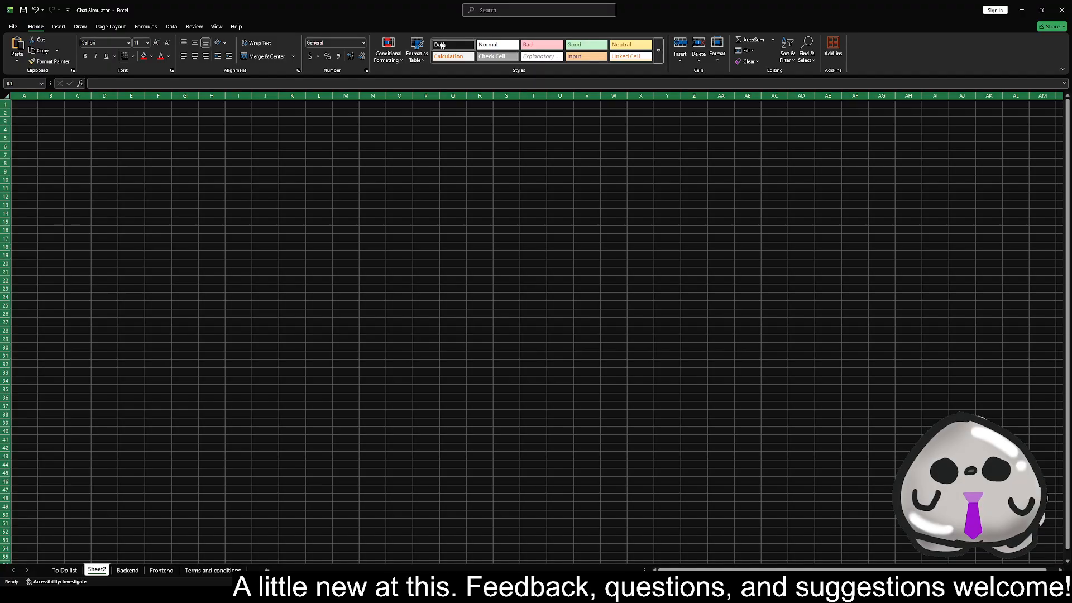
pyautogui.click(24, 104)
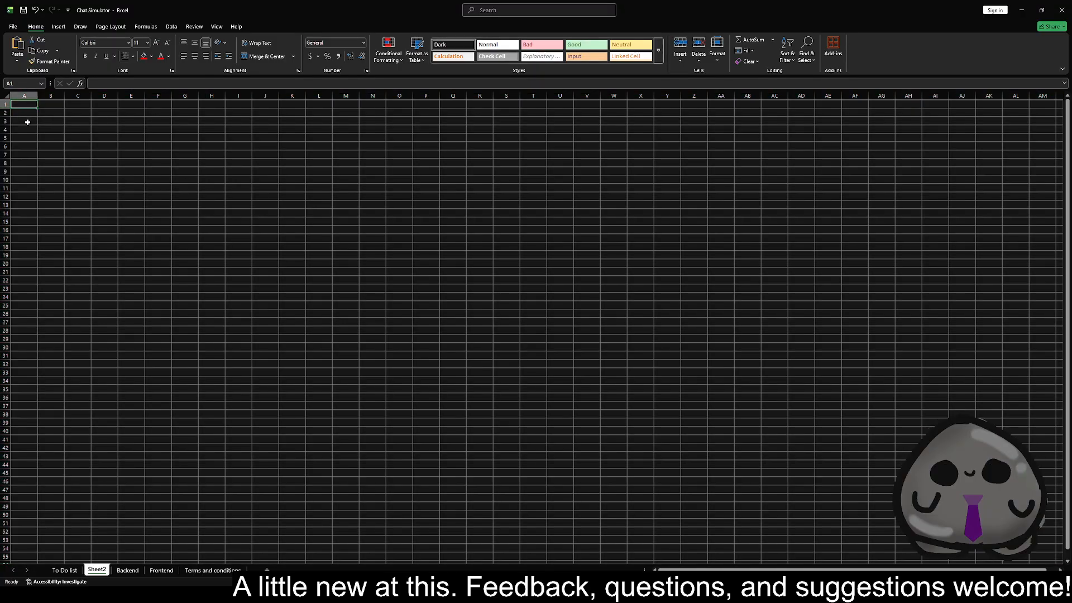
# - Rename the new sheet Tests and move it after Terms and conditions
pyautogui.doubleClick(102, 570)
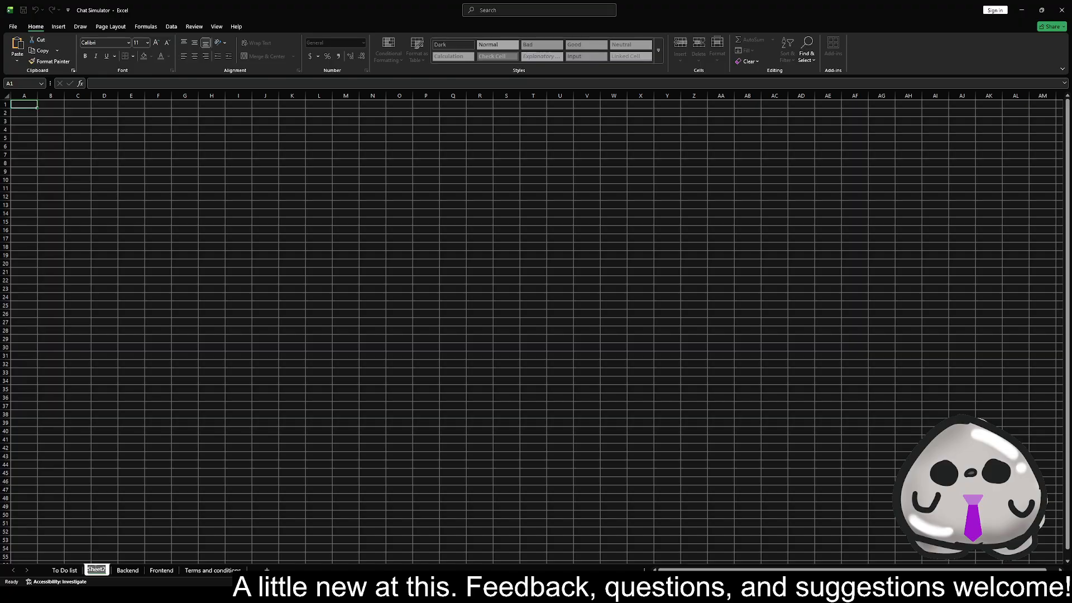
pyautogui.write('Tests')
pyautogui.press('Return')
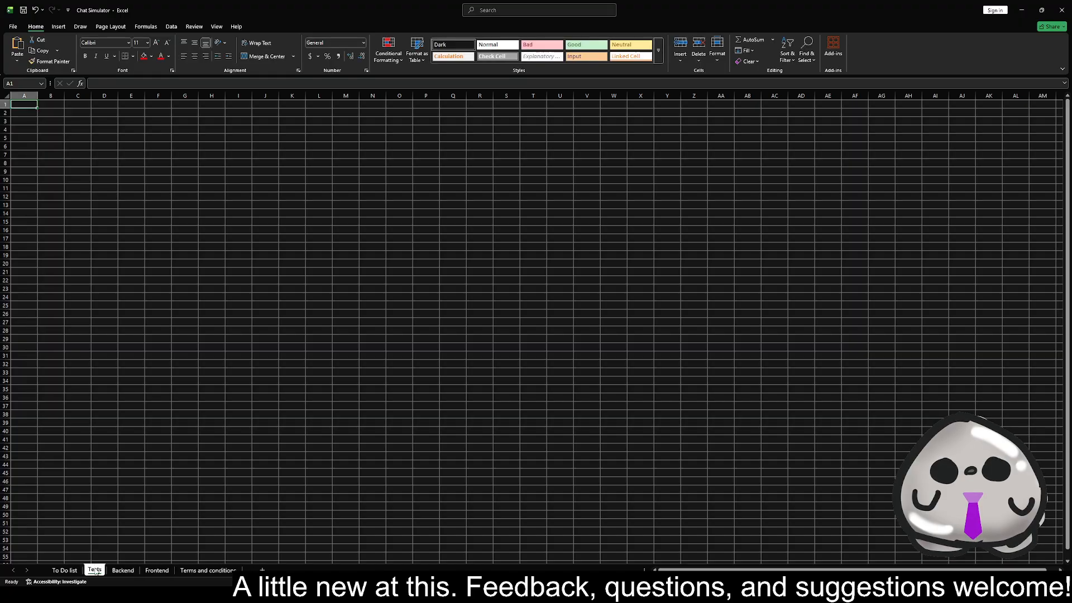
pyautogui.moveTo(248, 569); pyautogui.dragTo(245, 569)
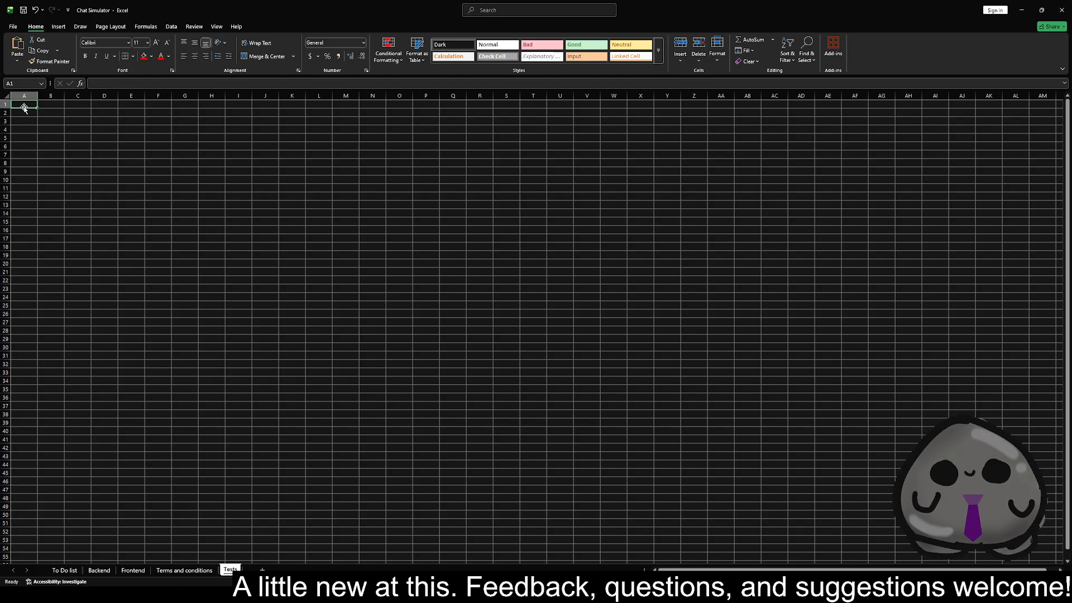
# - Enter =INDEX($A$2:INDEX($A:$A,COUNTA(A:A)),RANDBETWEEN(2,COUNTIFS(A:A, "<>Name A",A:A,"<>"))) in cell A1 of the Tests sheet
pyautogui.keyDown('ctrl'); pyautogui.scroll(6, 16, 111); pyautogui.keyUp('ctrl')
pyautogui.click(122, 83)
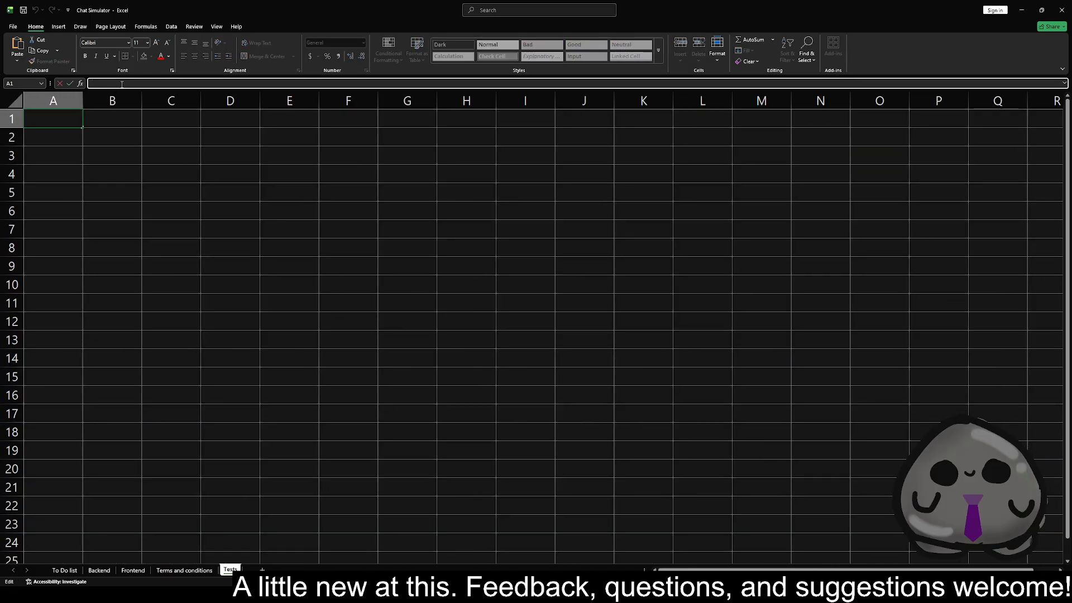
pyautogui.write('=INDEX($A$2:INDEX($A:$A,COUNTA(A:A)),RANDBETWEEN(2,COUNTIFS(A:A, "<>Name A",A:A,"<>")))')
pyautogui.hotkey('ctrl', 'Return')
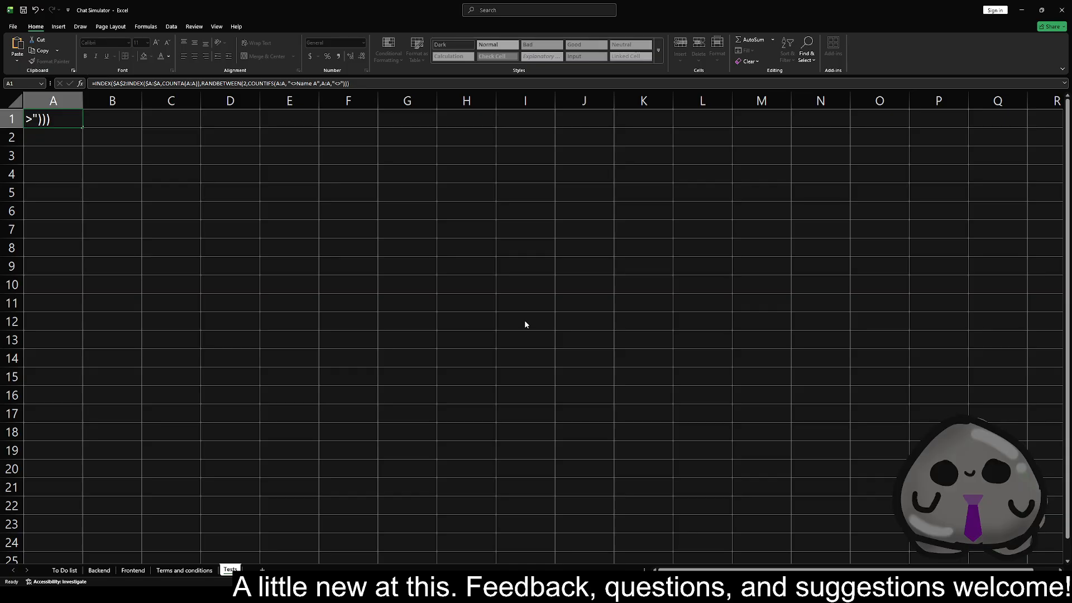
pyautogui.press('Return')
# - Replace every letter A with J in the formula in cell A1 of the Tests sheet
pyautogui.click(79, 115)
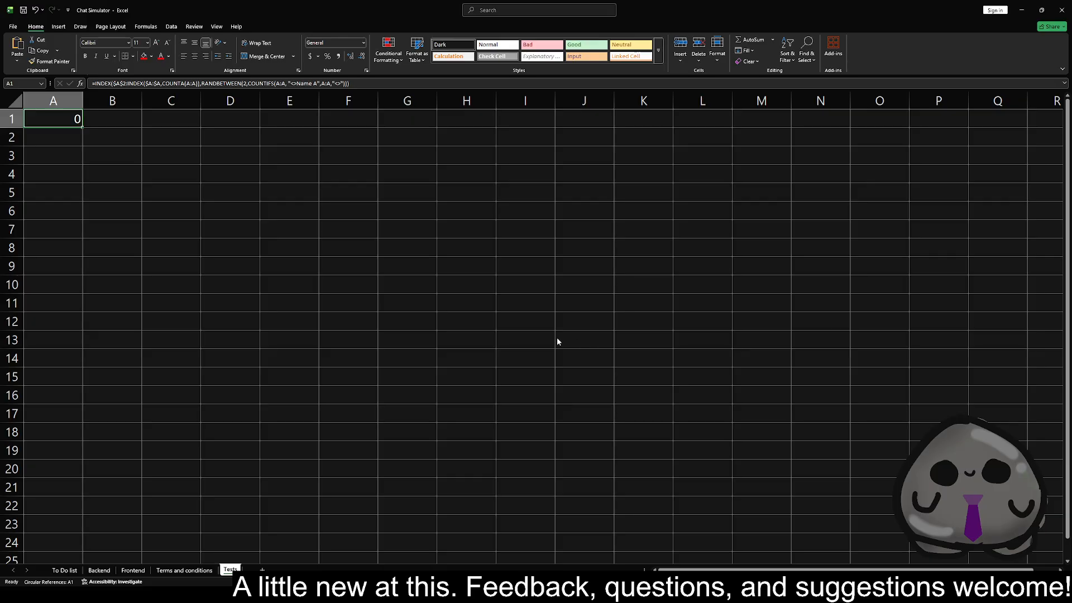
pyautogui.click(474, 340)
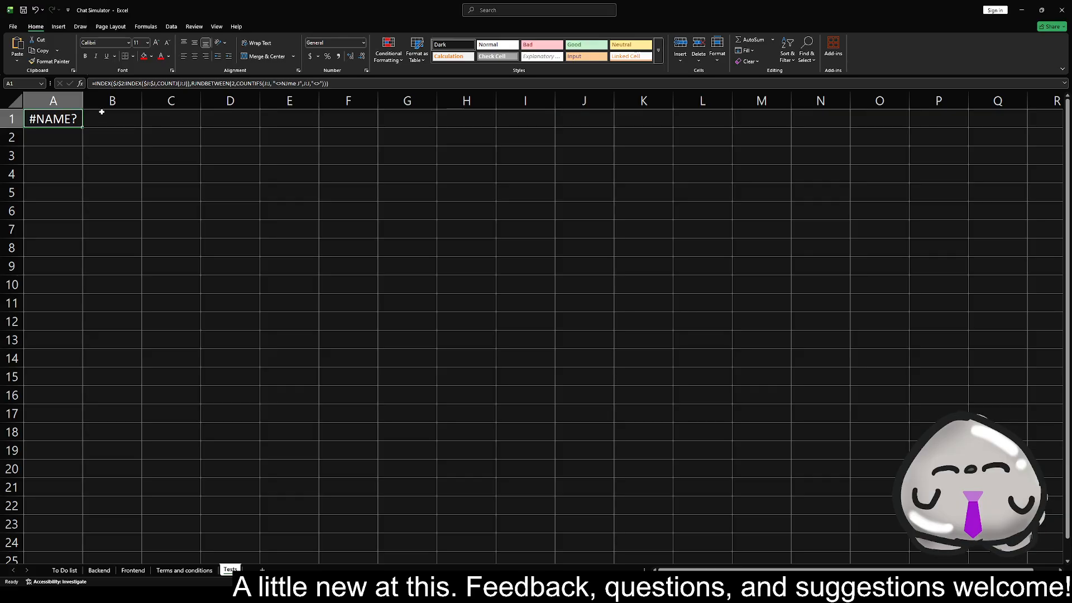
# - Try to correct RJNDBETWEEN to RANDBETWEEN in cell A1's formula
pyautogui.click(199, 83)
pyautogui.press('BackSpace')
pyautogui.write('a')
pyautogui.press('BackSpace')
pyautogui.write('A')
# - Try to correct NJme to Name in the COUNTIFS criterion of A1's formula and select the whole formula text
pyautogui.press('Right')
pyautogui.press('Right')
pyautogui.press('Right')
pyautogui.press('Right')
pyautogui.press('Right')
pyautogui.press('Right')
pyautogui.press('Right')
pyautogui.press('Right')
pyautogui.press('Right')
pyautogui.press('Right')
pyautogui.press('Right')
pyautogui.press('Right')
pyautogui.press('Right')
pyautogui.press('Right')
pyautogui.press('Right')
pyautogui.press('Right')
pyautogui.press('Right')
pyautogui.press('Right')
pyautogui.press('Right')
pyautogui.press('Right')
pyautogui.press('Right')
pyautogui.press('Right')
pyautogui.press('Right')
pyautogui.press('Right')
pyautogui.press('Right')
pyautogui.press('Right')
pyautogui.press('Right')
pyautogui.press('Right')
pyautogui.press('Right')
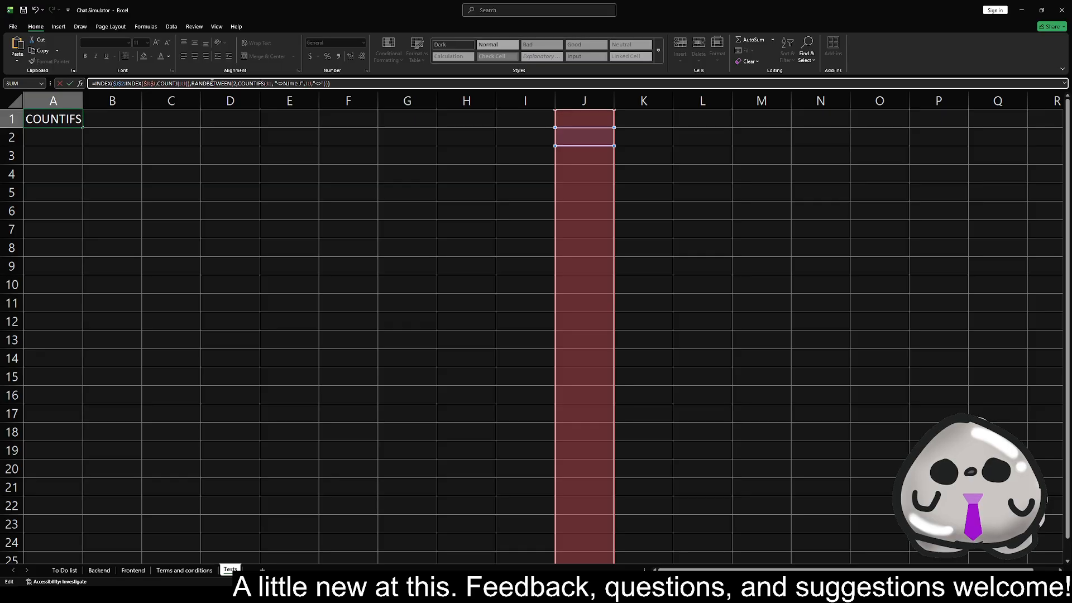
pyautogui.press('BackSpace')
pyautogui.write('A')
pyautogui.press('BackSpace')
pyautogui.write('a')
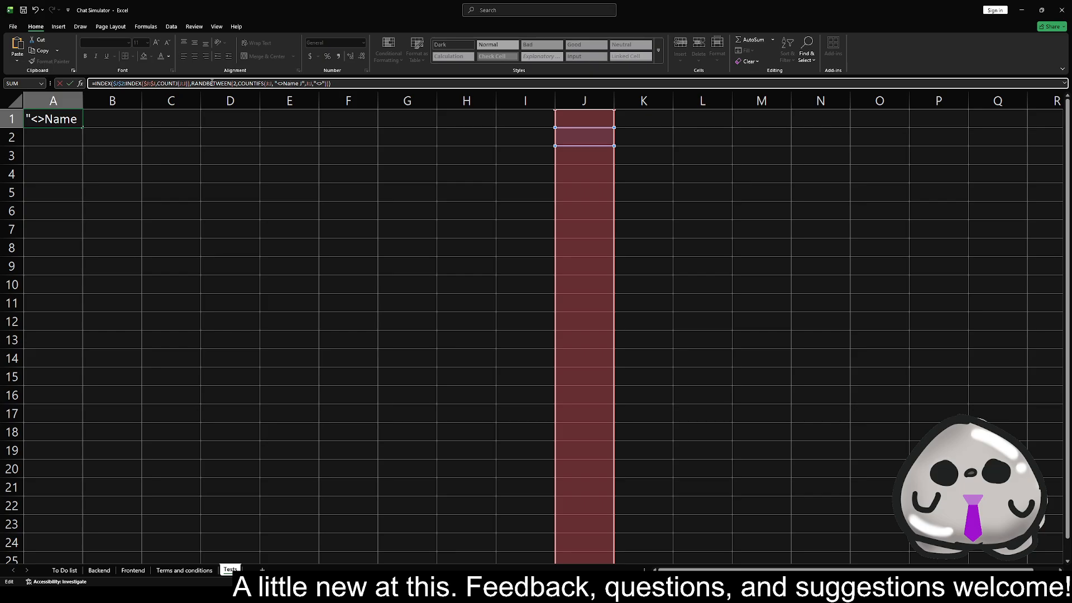
pyautogui.moveTo(341, 84); pyautogui.dragTo(90, 75)
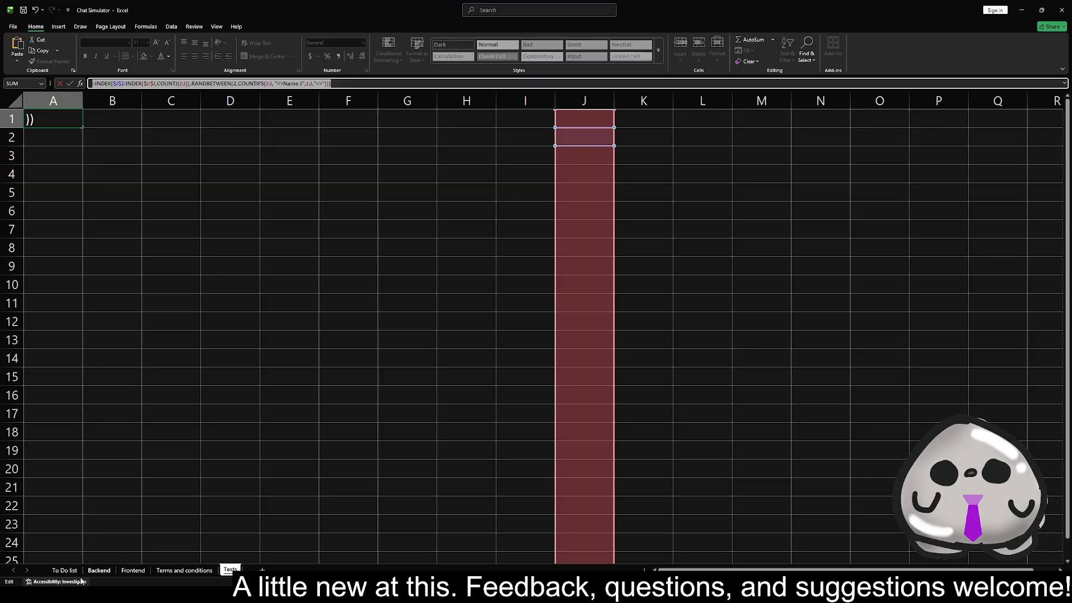
pyautogui.click(65, 570)
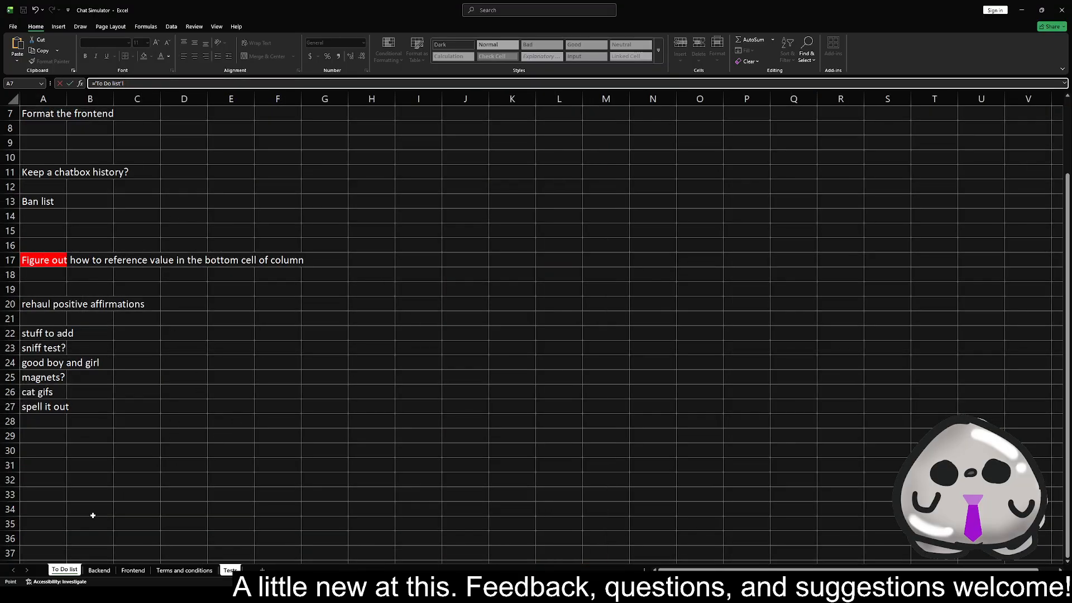
pyautogui.click(99, 570)
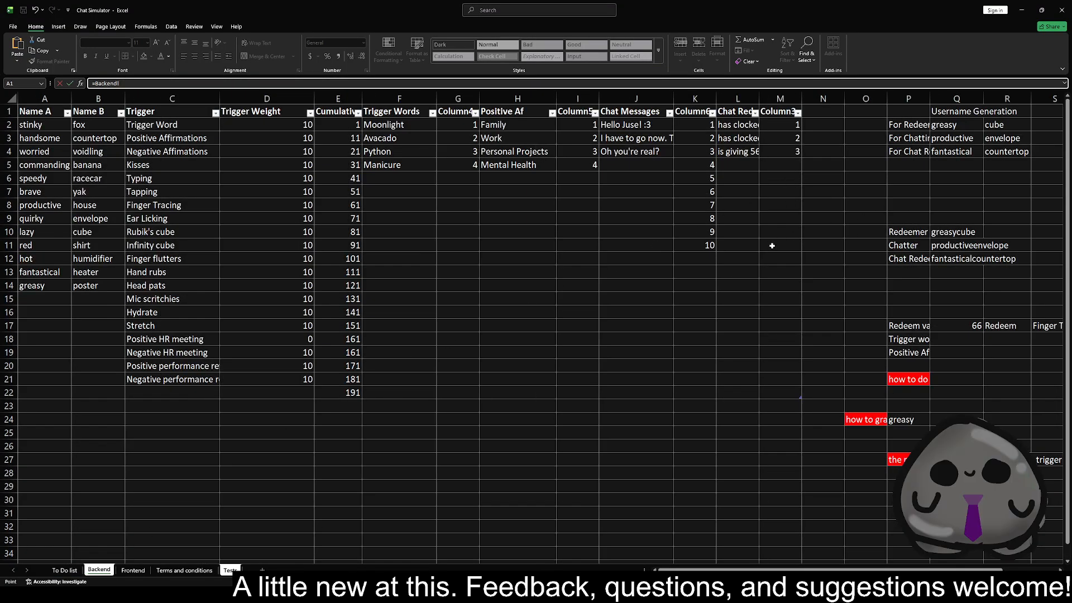
pyautogui.click(633, 256)
pyautogui.click(133, 570)
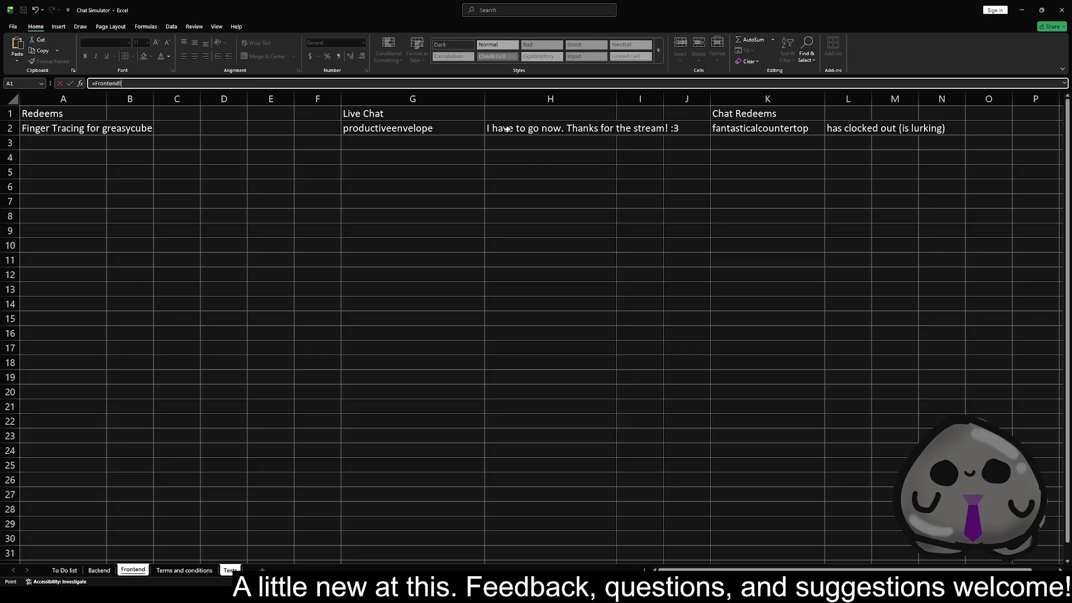
pyautogui.click(96, 570)
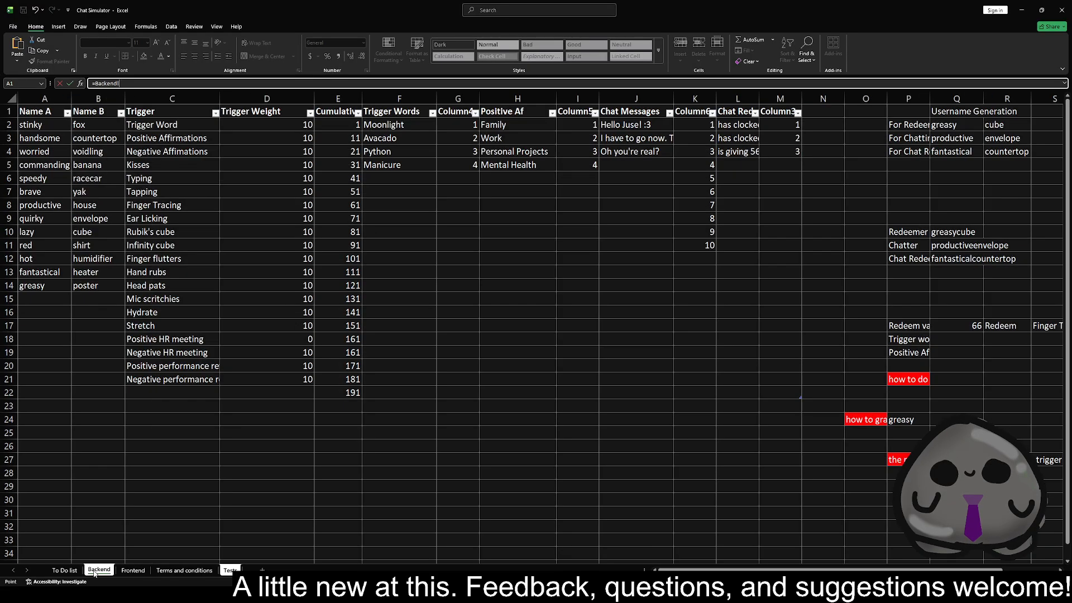
pyautogui.click(130, 572)
pyautogui.click(776, 128)
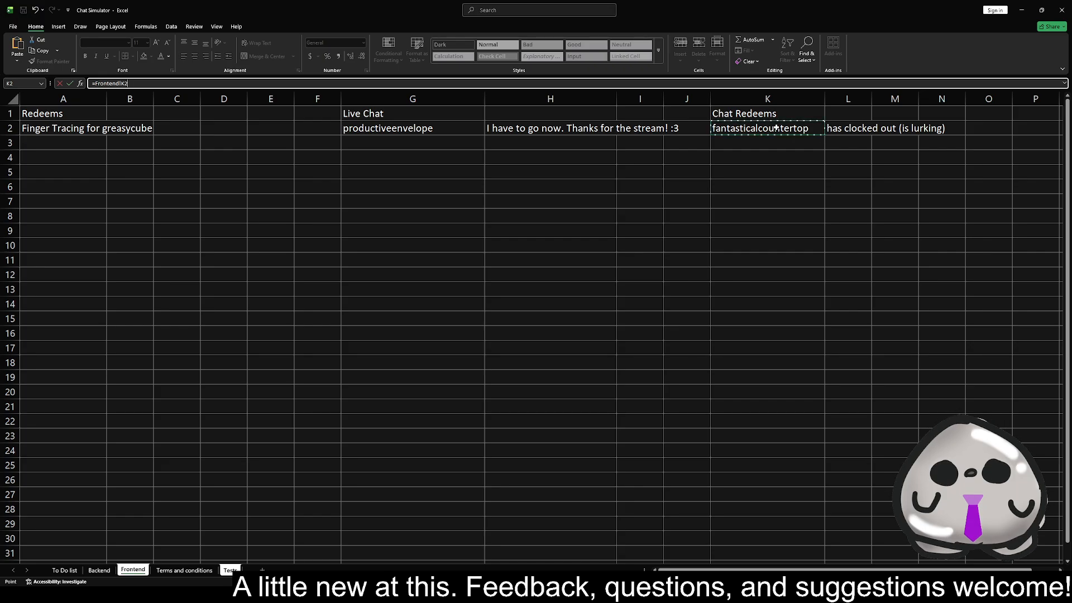
pyautogui.press('Escape')
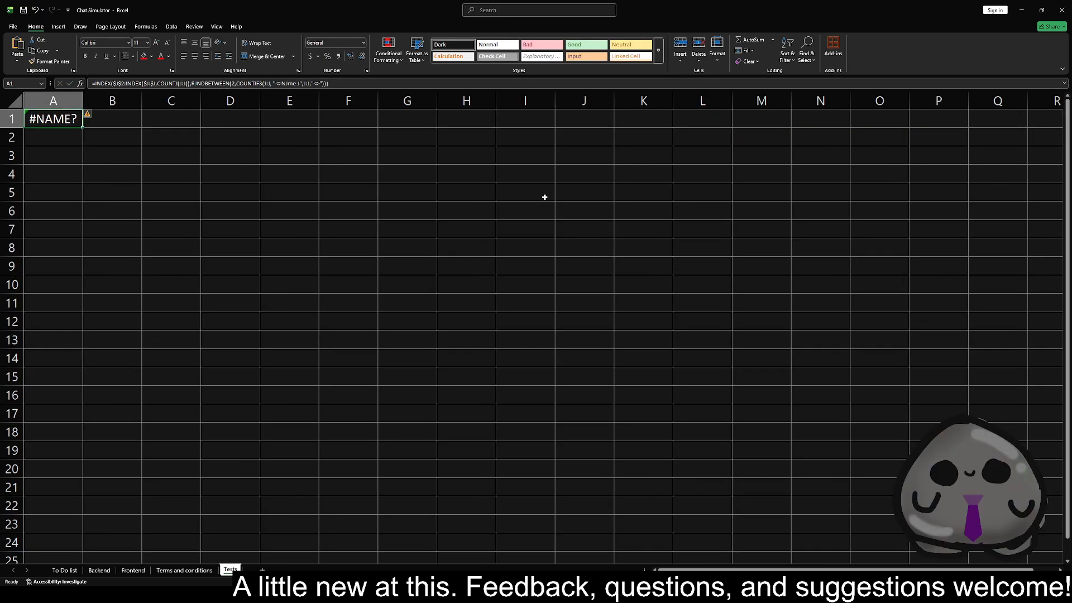
pyautogui.click(95, 574)
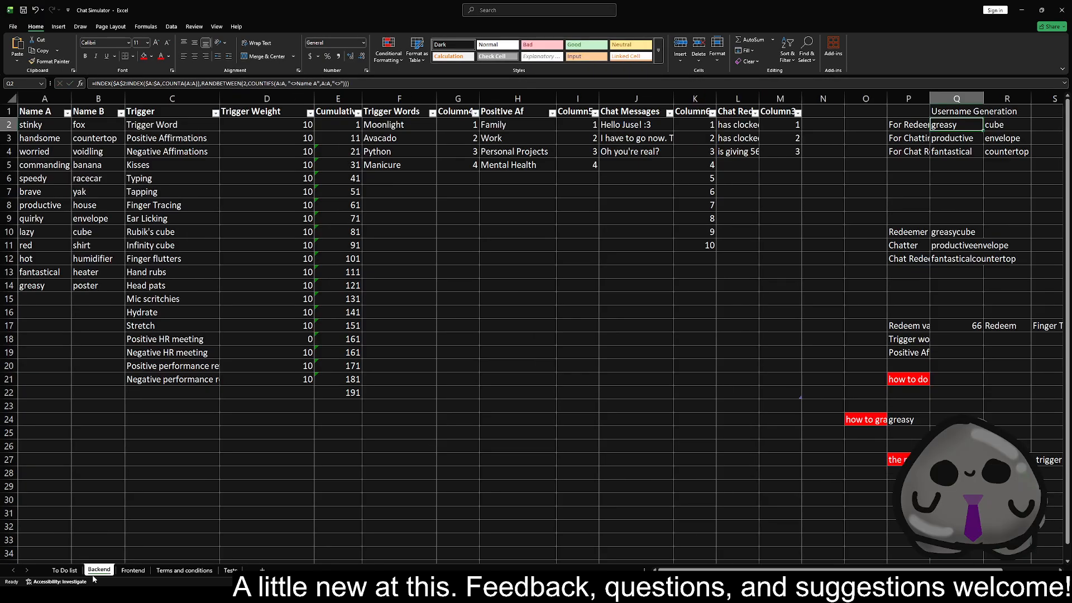
pyautogui.click(184, 569)
pyautogui.click(230, 570)
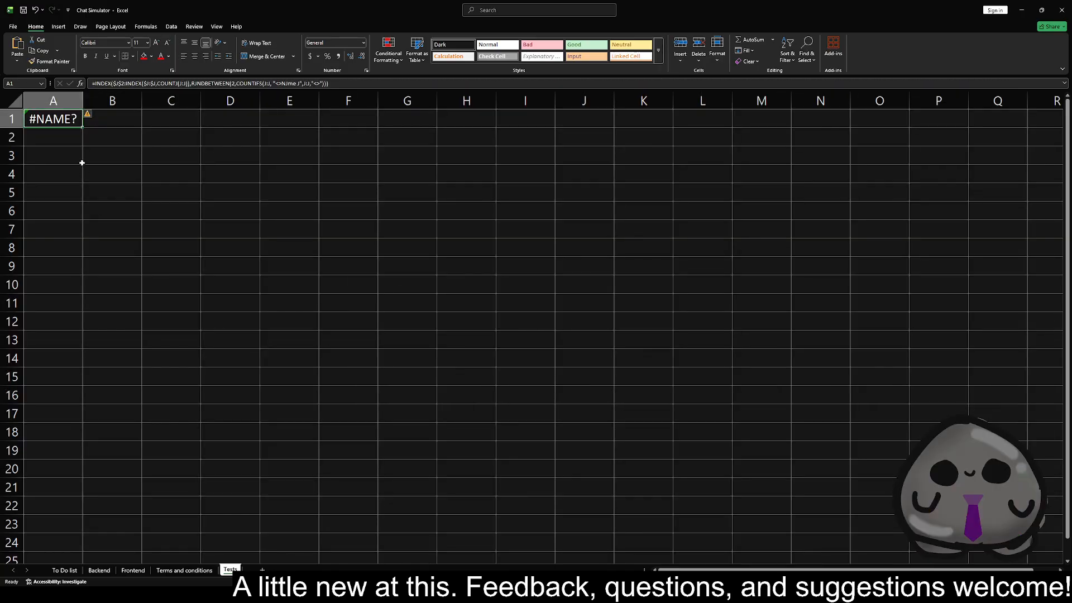
pyautogui.click(319, 83)
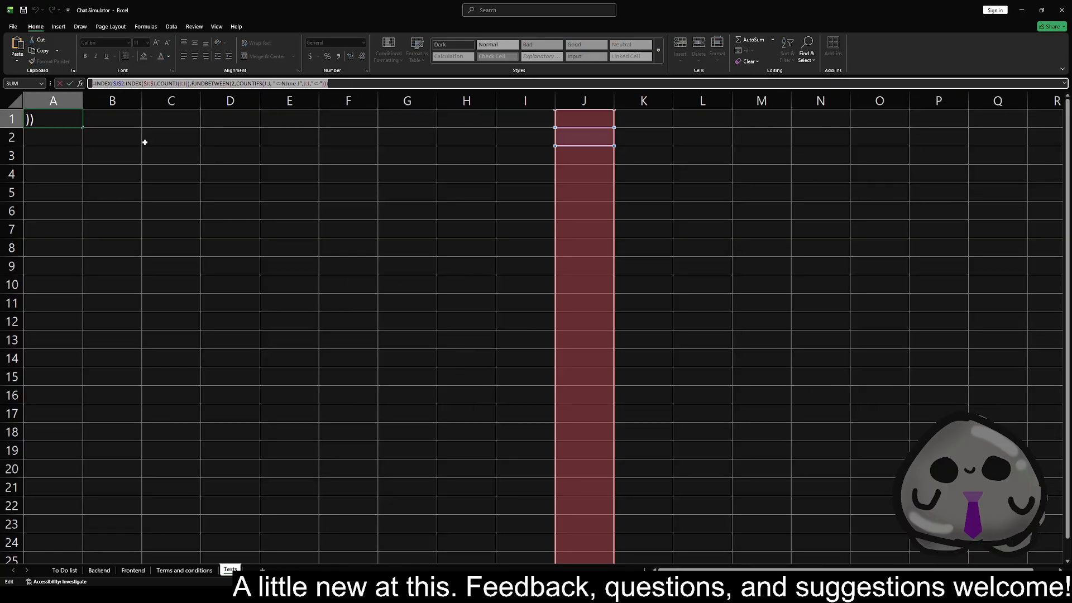
pyautogui.write('=')
pyautogui.click(133, 569)
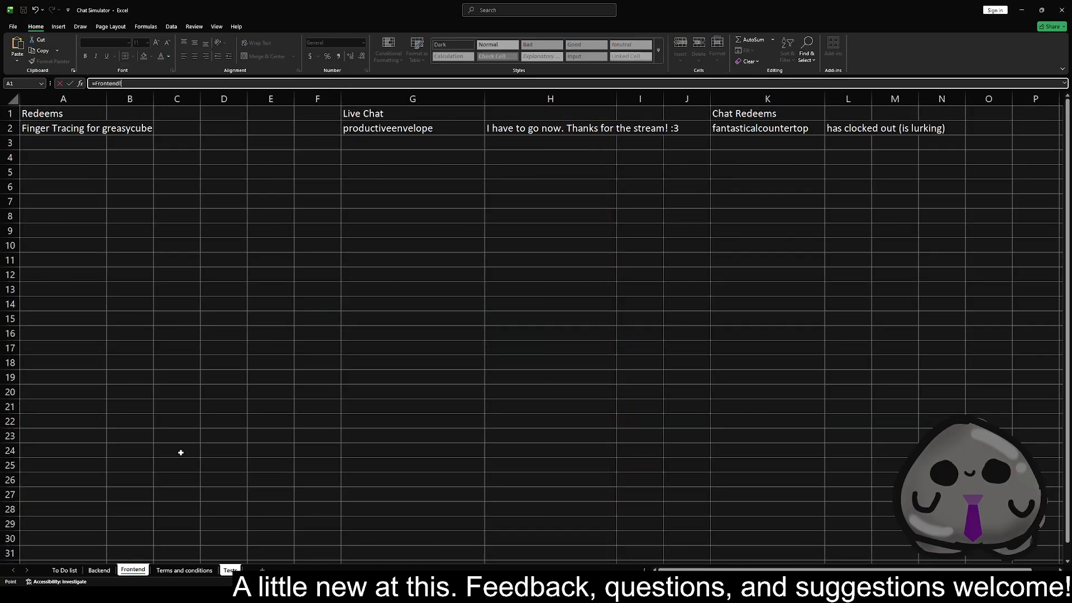
pyautogui.click(754, 130)
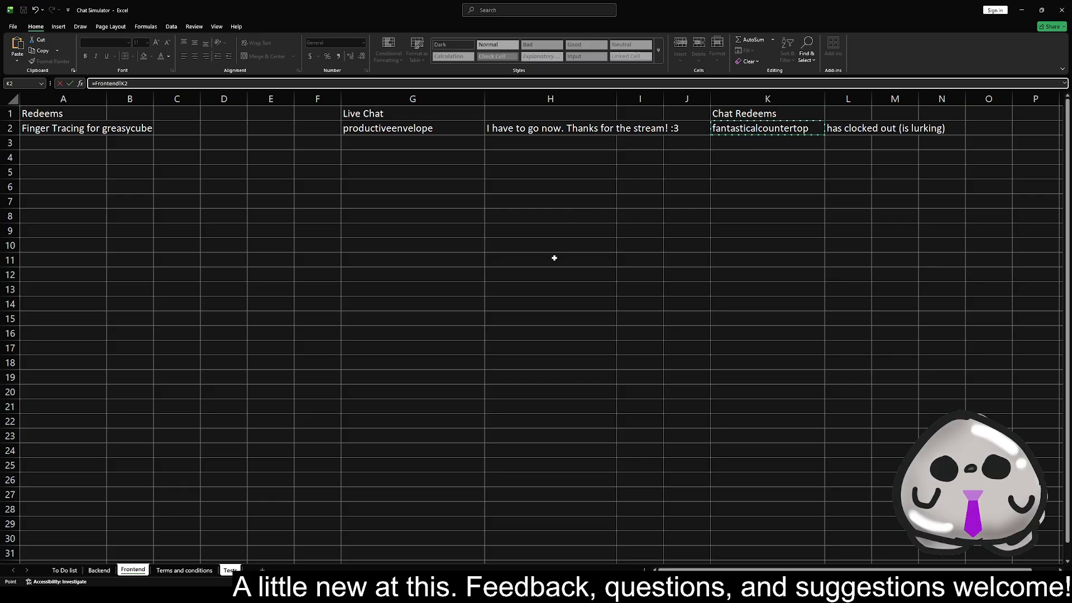
pyautogui.press('Escape')
# - Copy the full formula text from cell A1 of the Tests sheet and leave the cell without changing it
pyautogui.moveTo(336, 83); pyautogui.dragTo(90, 83)
pyautogui.click(244, 297)
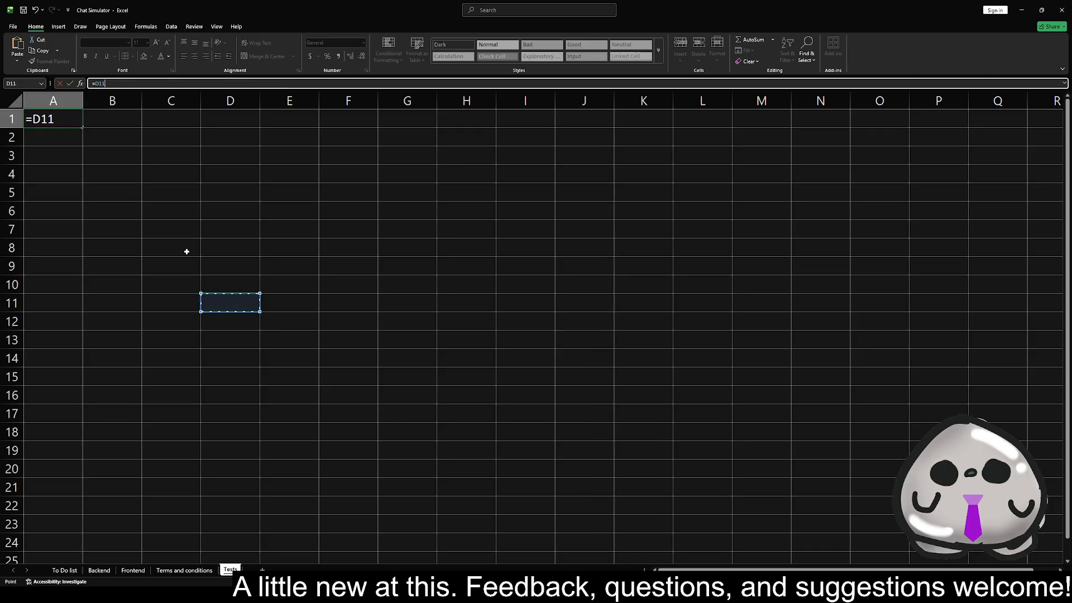
pyautogui.press('Escape')
pyautogui.click(133, 570)
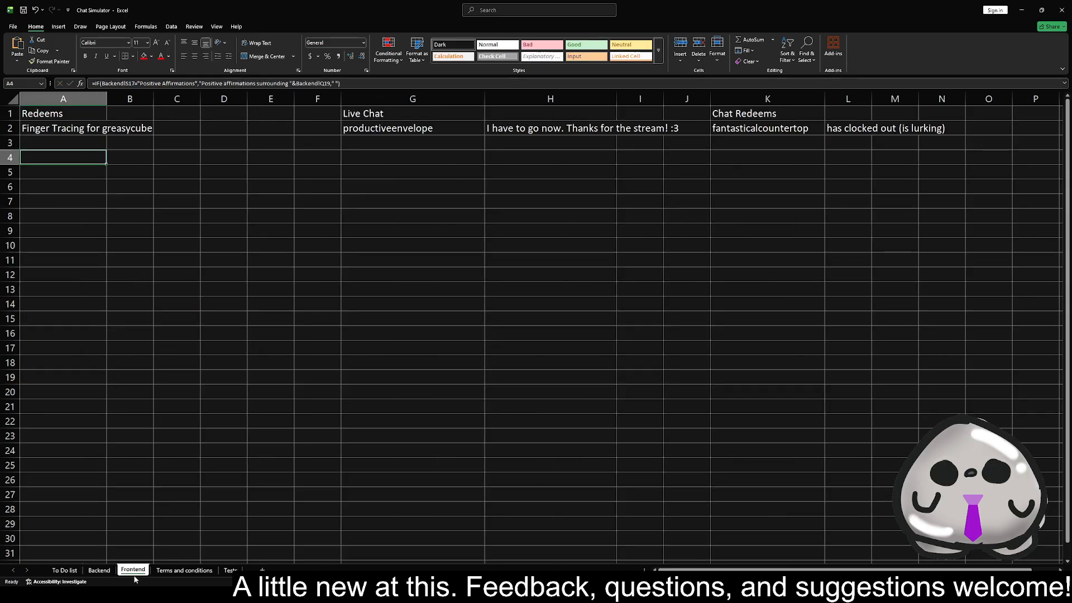
pyautogui.click(99, 570)
pyautogui.click(133, 570)
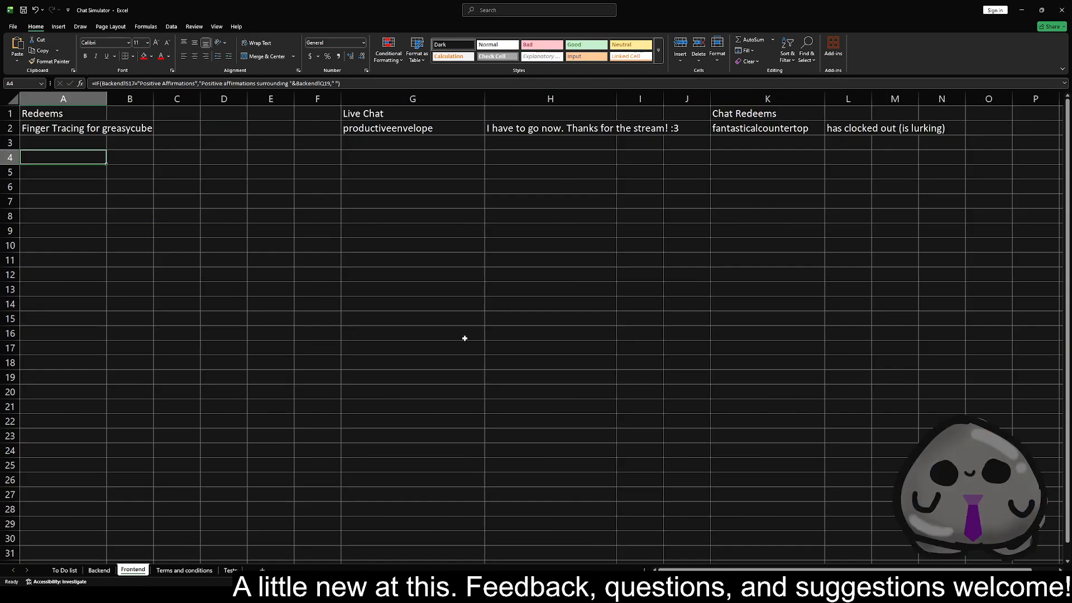
pyautogui.click(99, 570)
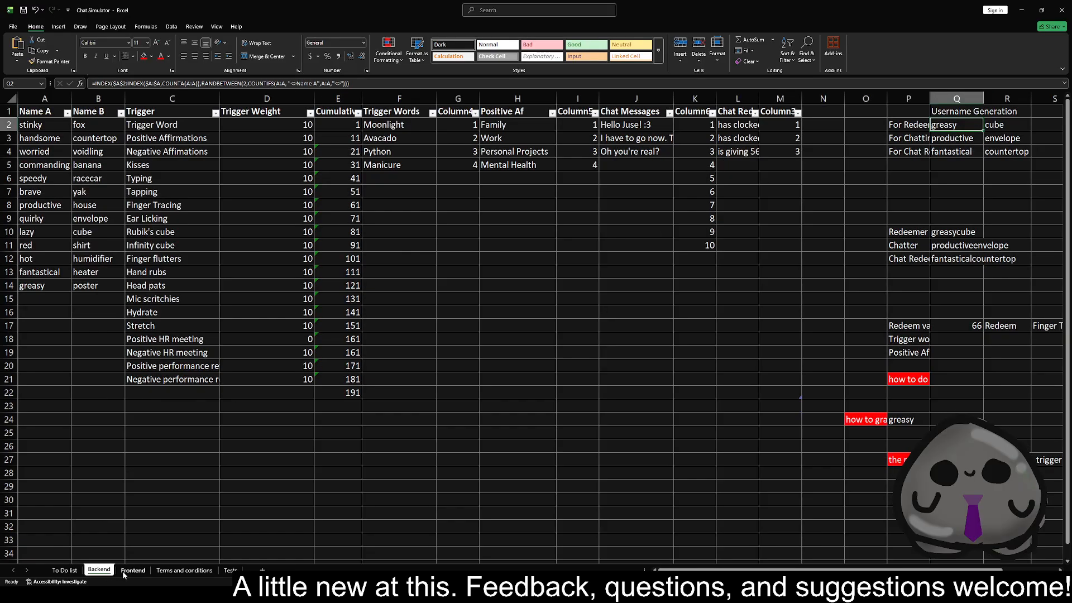
pyautogui.click(132, 570)
pyautogui.click(98, 570)
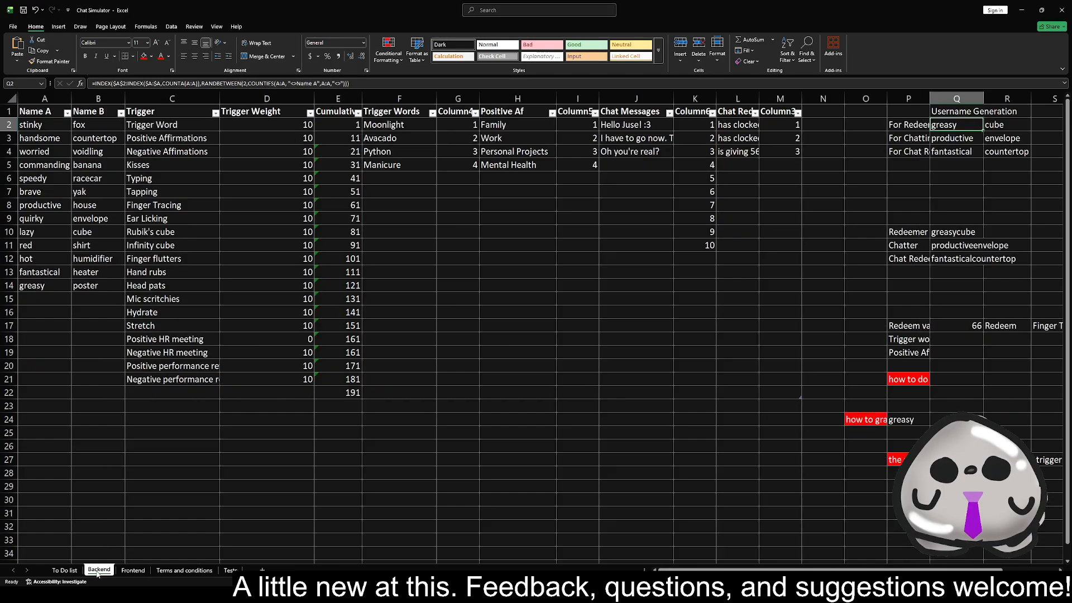
# - Replace the XLOOKUP formula in cell H2 of the Frontend sheet with the copied INDEX formula for column J
pyautogui.click(136, 570)
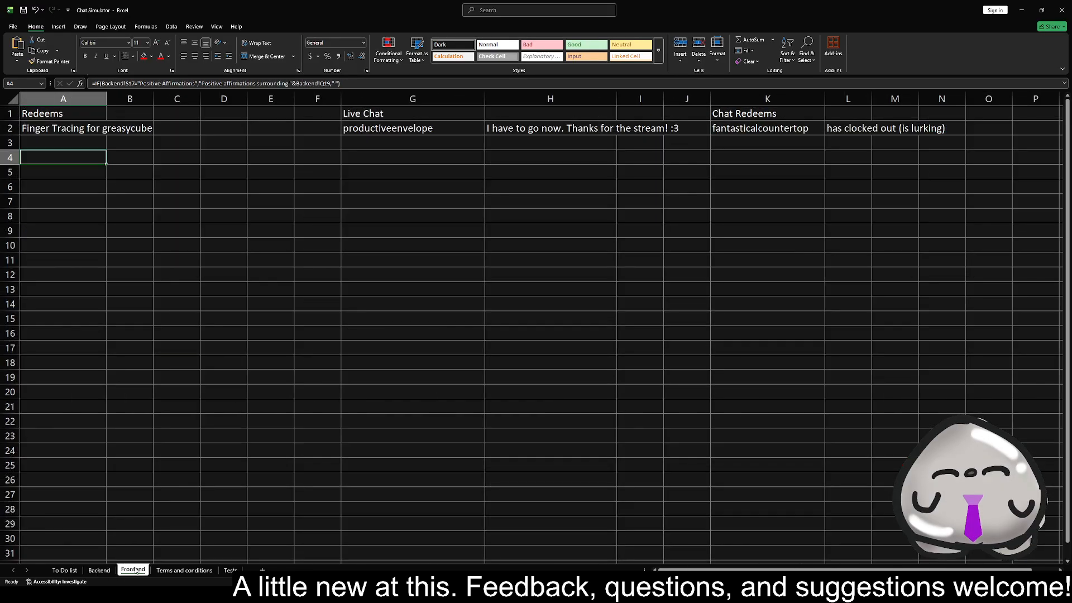
pyautogui.click(504, 128)
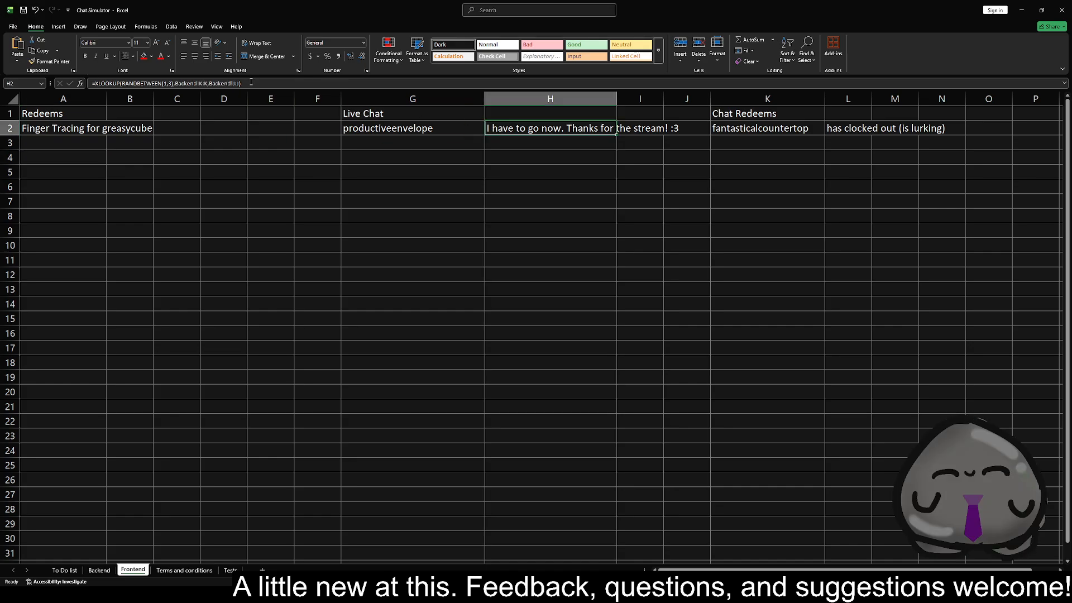
pyautogui.moveTo(250, 82); pyautogui.dragTo(83, 90)
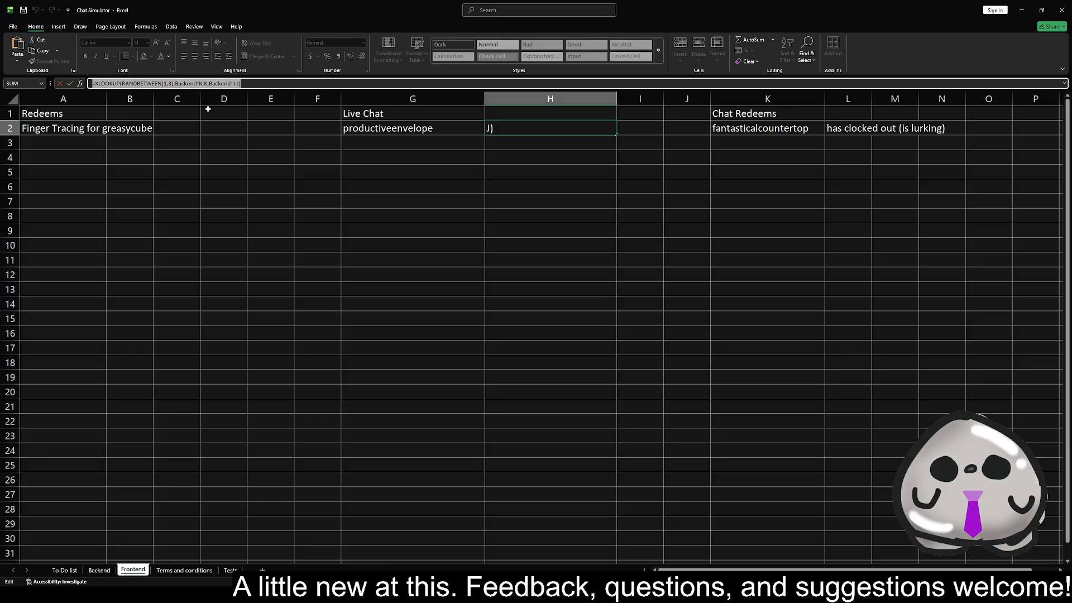
pyautogui.write('=INDEX($J$2:INDEX($J:$J,COUNTA(J:J)),RANDBETWEEN(2,COUNTIFS(J:J,"<>Name",J:J,"<>")))')
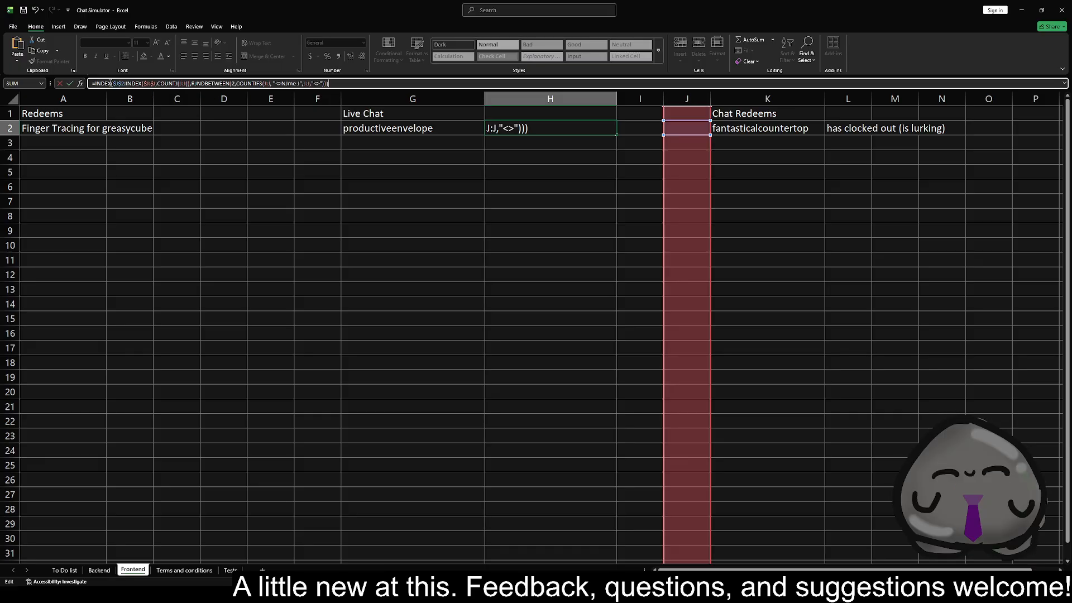
# - Try to prefix the INDEX formula in H2 with Backend! and discard the edit
pyautogui.click(96, 84)
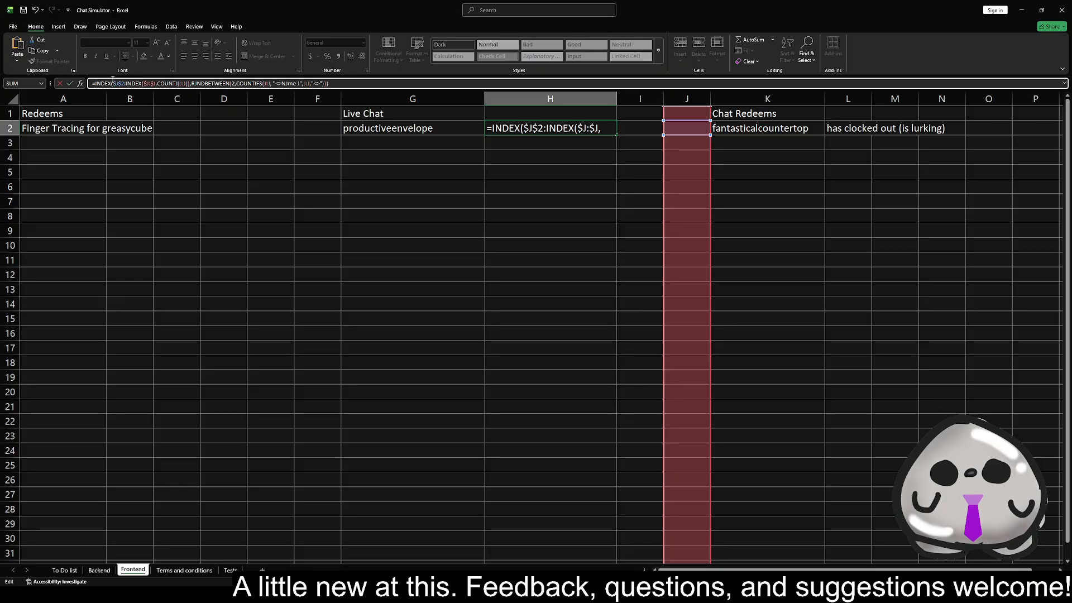
pyautogui.write('Backend')
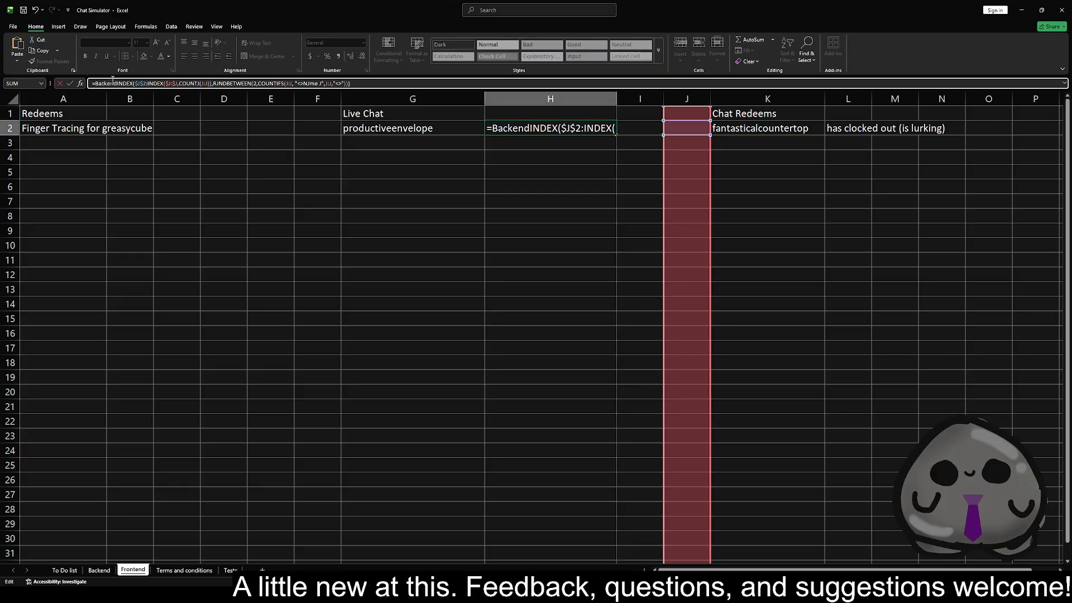
pyautogui.write('!')
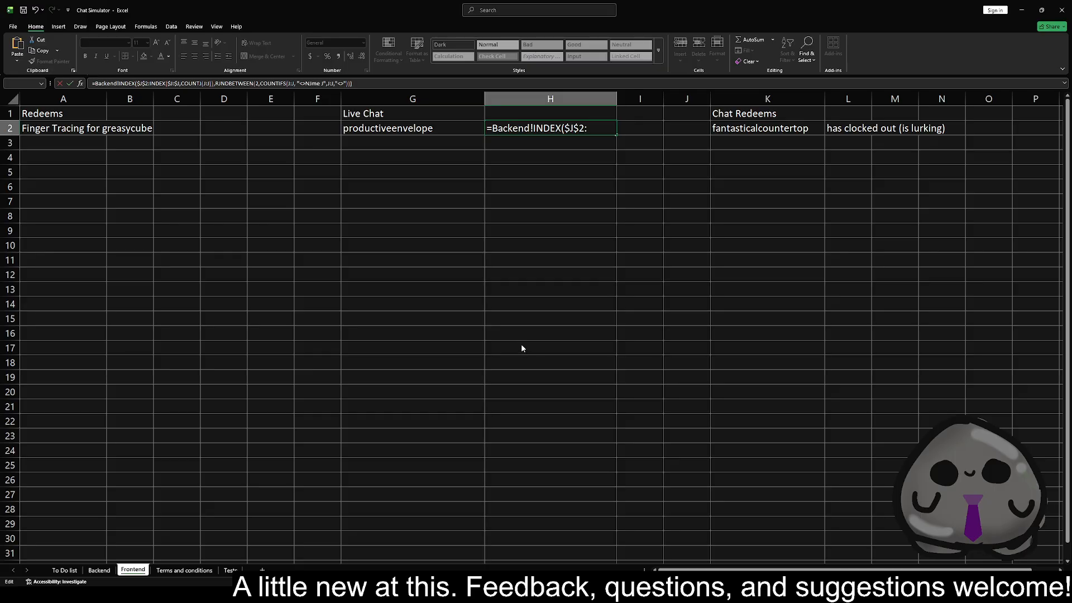
pyautogui.doubleClick(108, 84)
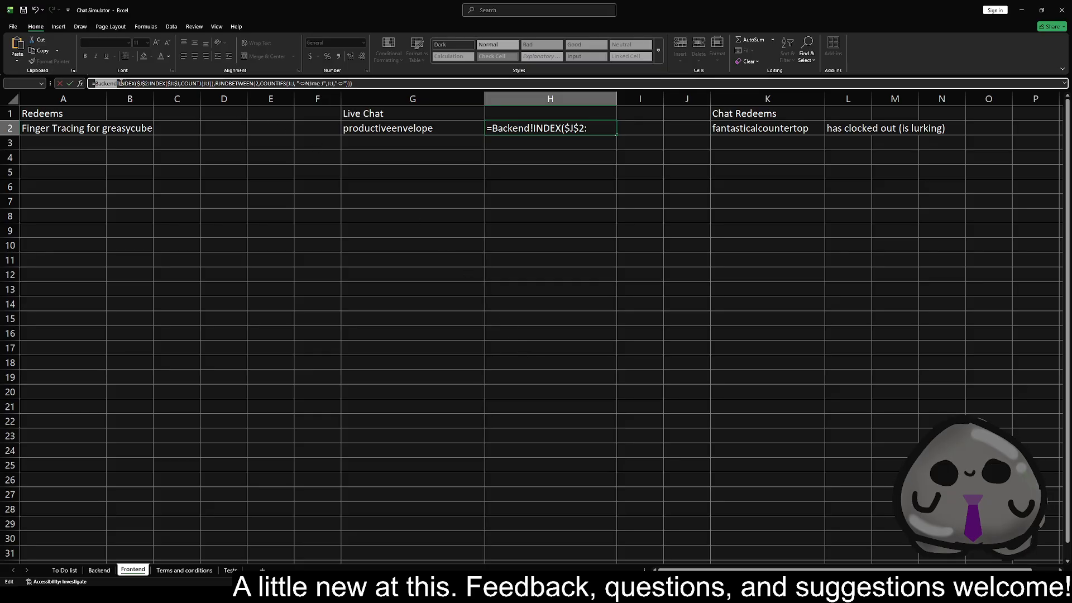
pyautogui.moveTo(119, 83); pyautogui.dragTo(93, 84)
pyautogui.tripleClick(364, 86)
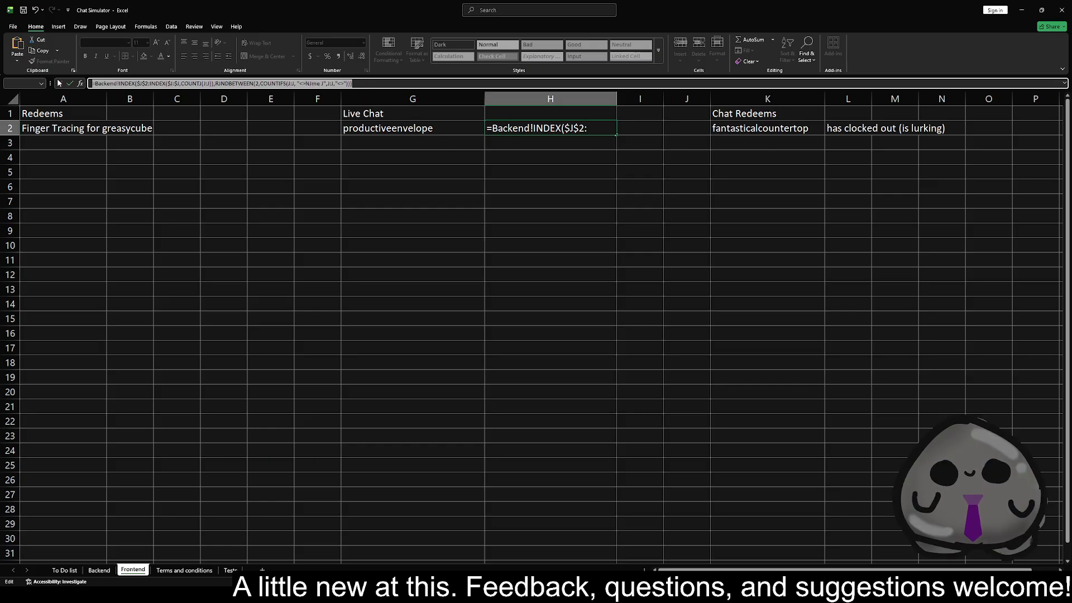
pyautogui.press('Escape')
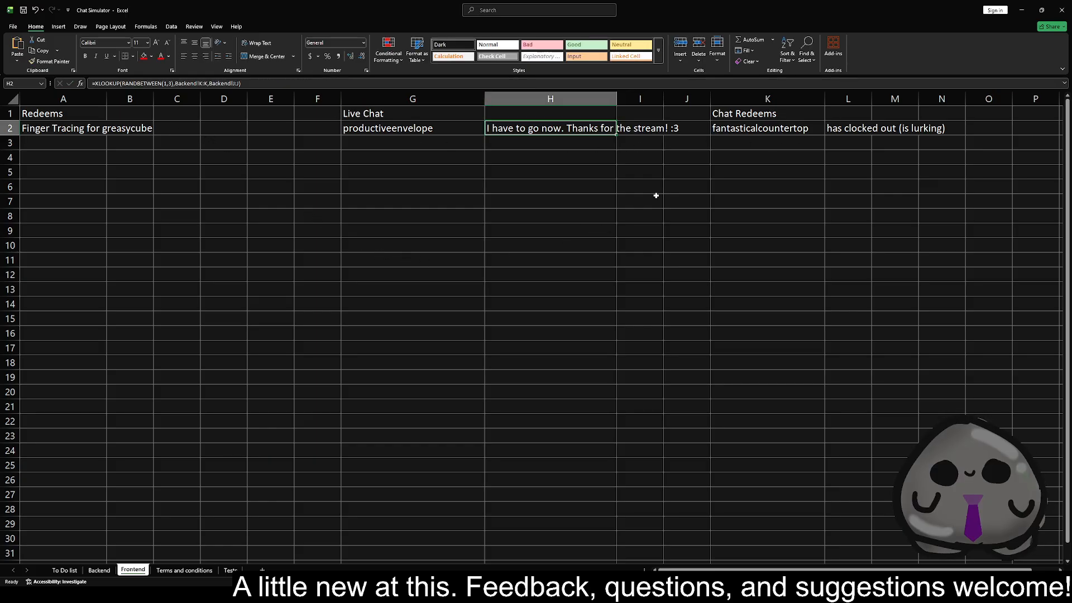
# - Replace cell H2's formula with the copied INDEX formula for column J and qualify its $J$2 reference with Backend!
pyautogui.click(802, 130)
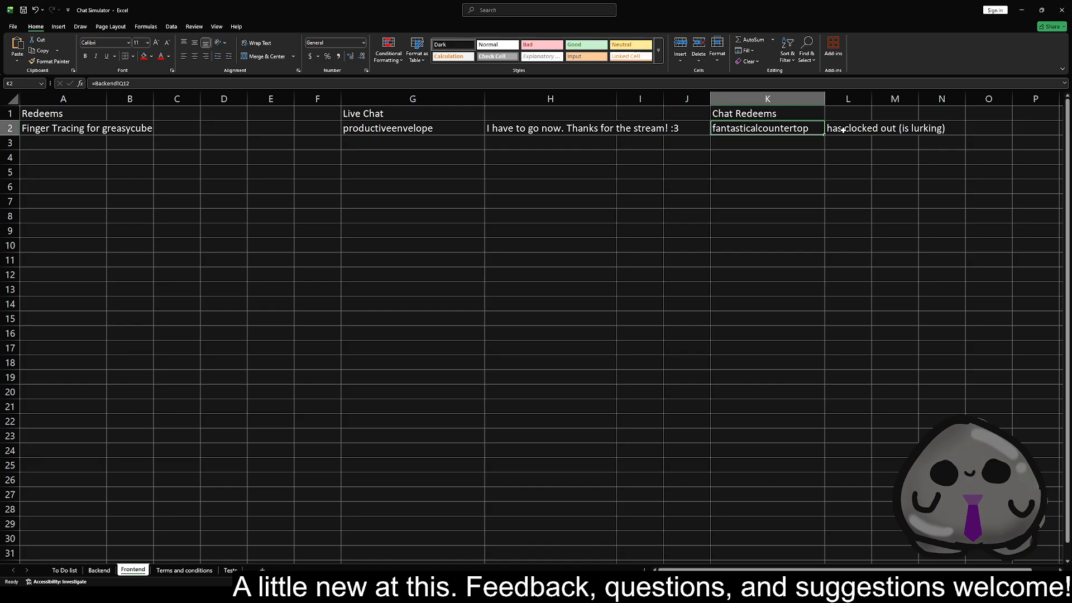
pyautogui.click(843, 129)
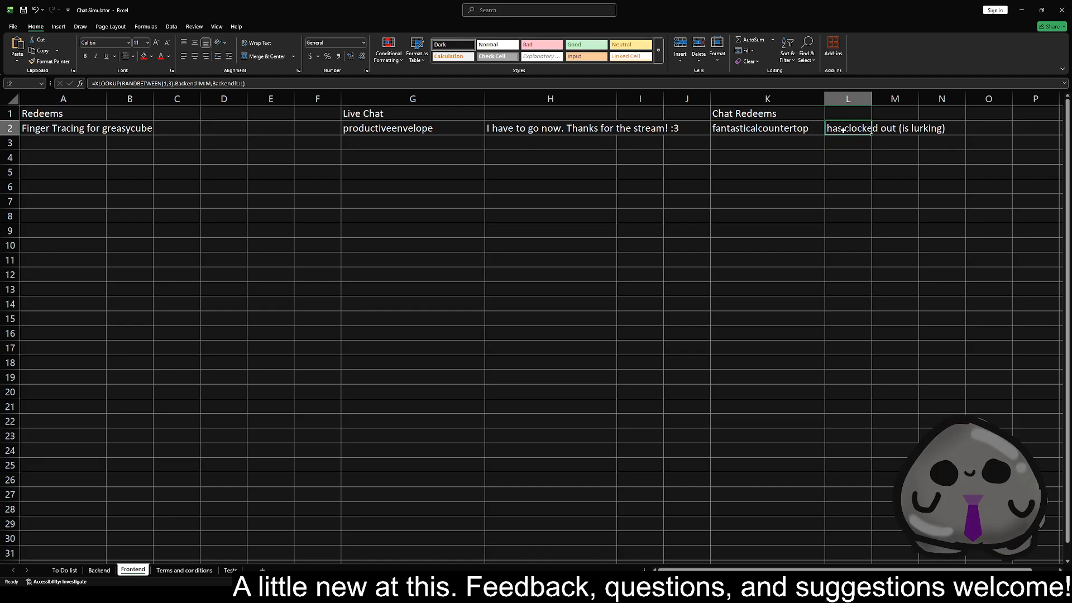
pyautogui.click(531, 130)
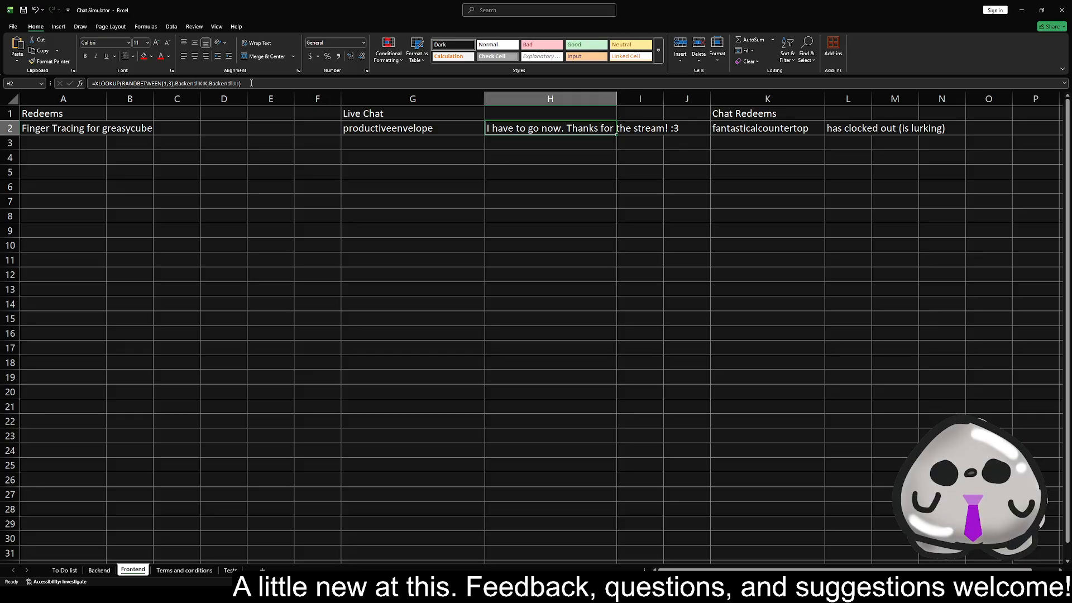
pyautogui.moveTo(253, 82); pyautogui.dragTo(61, 80)
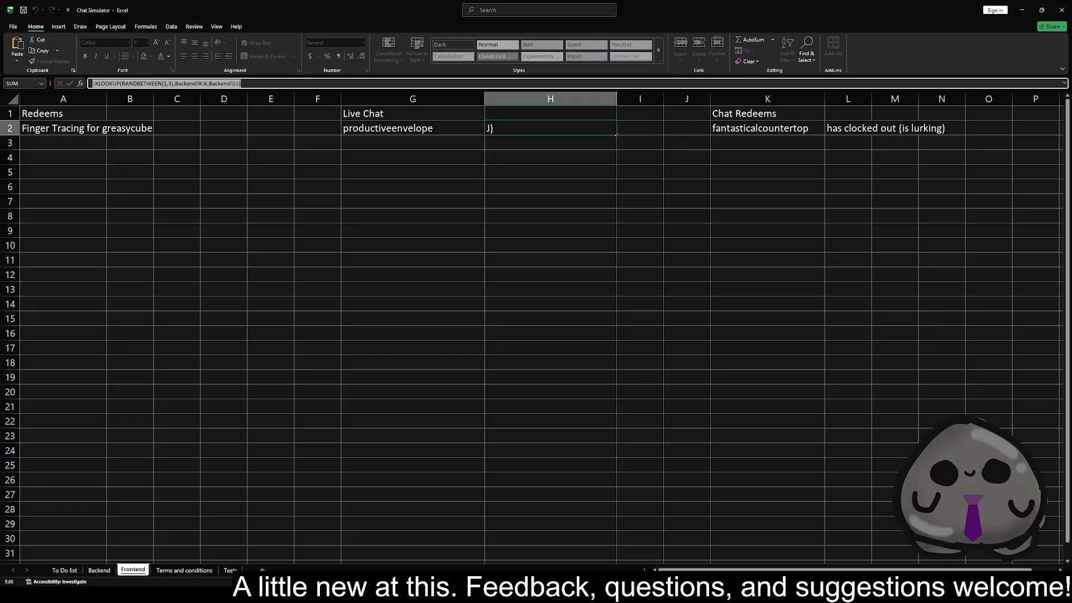
pyautogui.write('=Backend!INDEX($J$2:INDEX($J:$J,COUNT(J:J)),RANDBETWEEN(2,COUNTIFS(J:J, "<>NJme J",J:J,"<>")))')
pyautogui.moveTo(119, 83); pyautogui.dragTo(95, 83)
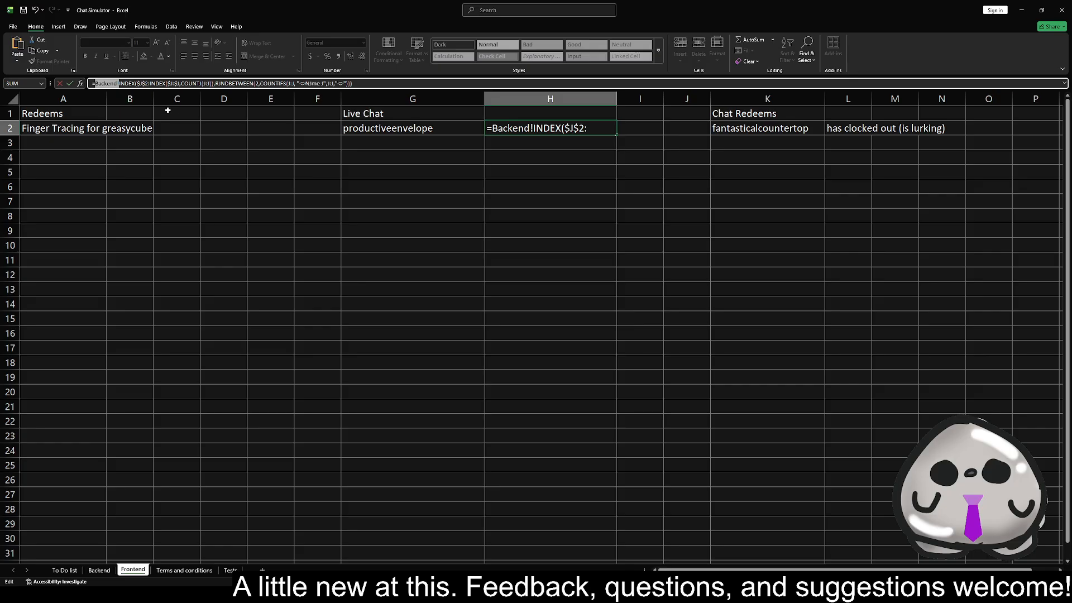
pyautogui.press('BackSpace')
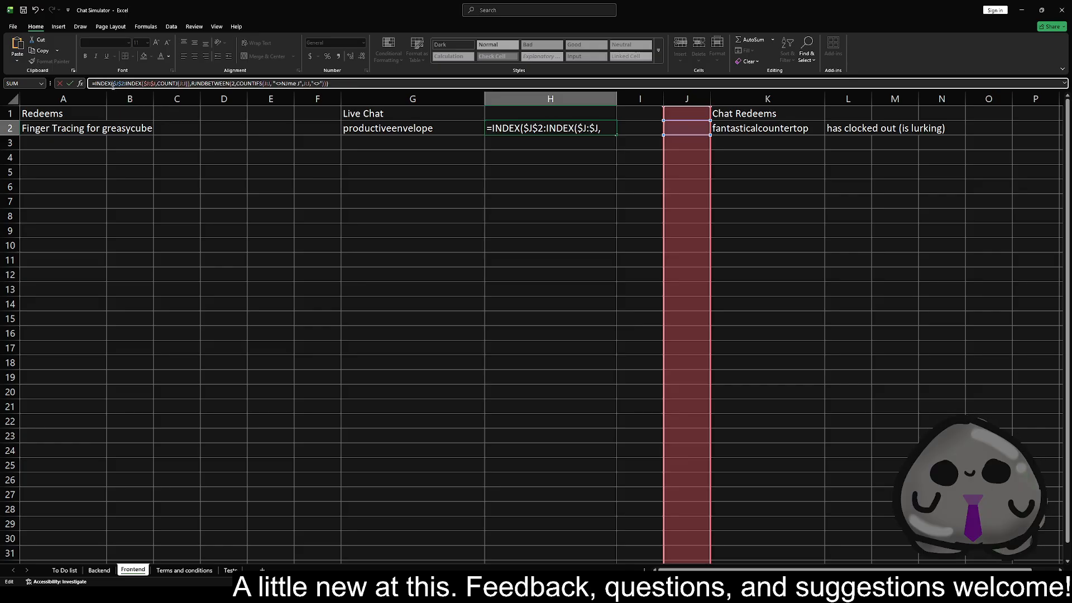
pyautogui.hotkey('ctrl', 'z')
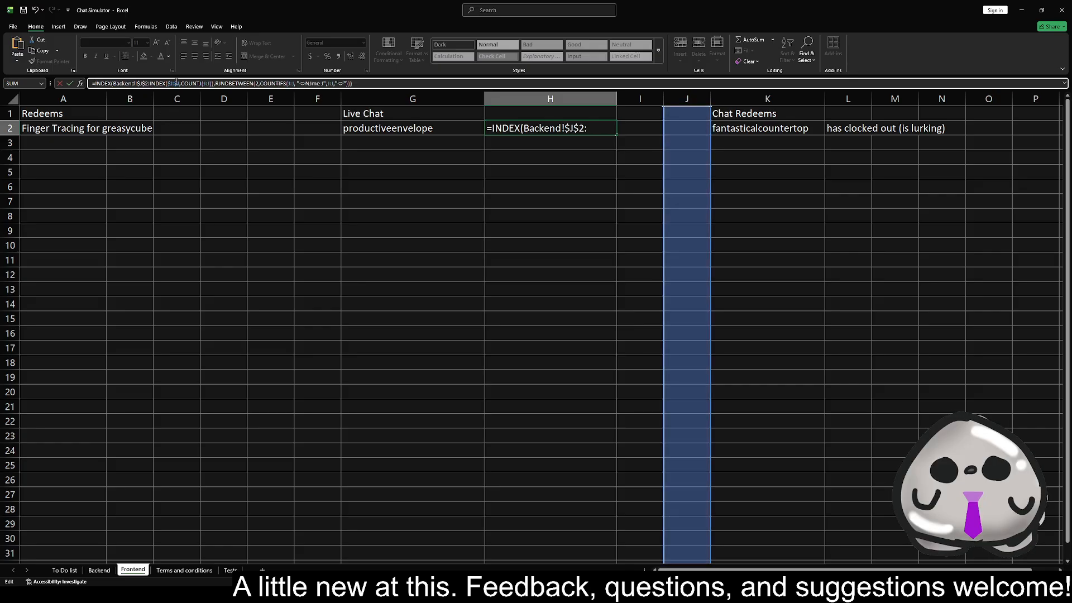
# - Qualify the remaining column J references in H2's INDEX, count and COUNTIFS arguments with Backend! and commit the formula
pyautogui.click(168, 82)
pyautogui.write('Backend!')
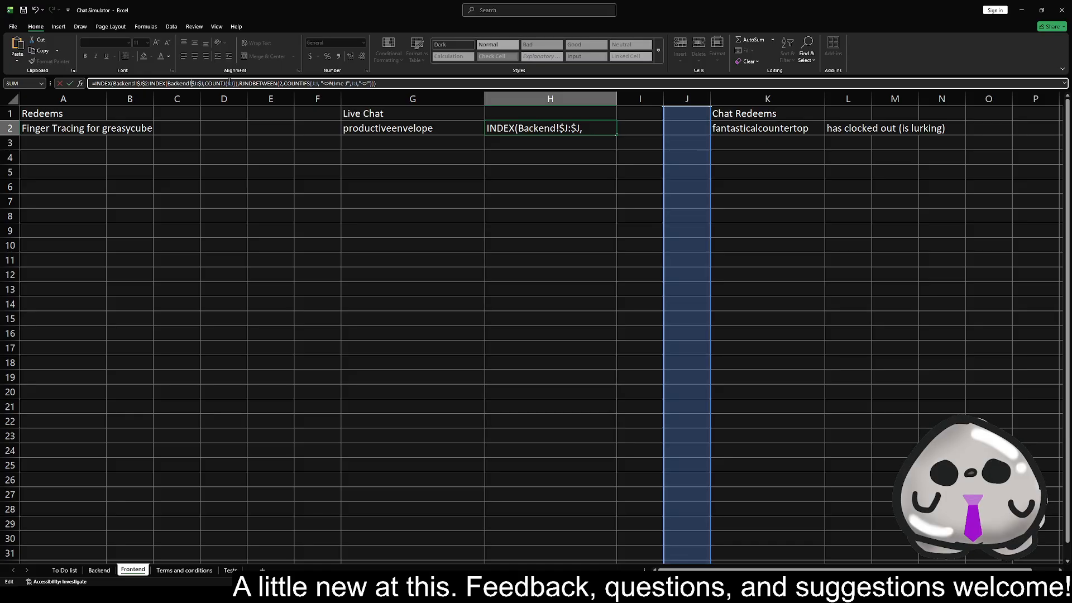
pyautogui.click(229, 82)
pyautogui.write('Backend!')
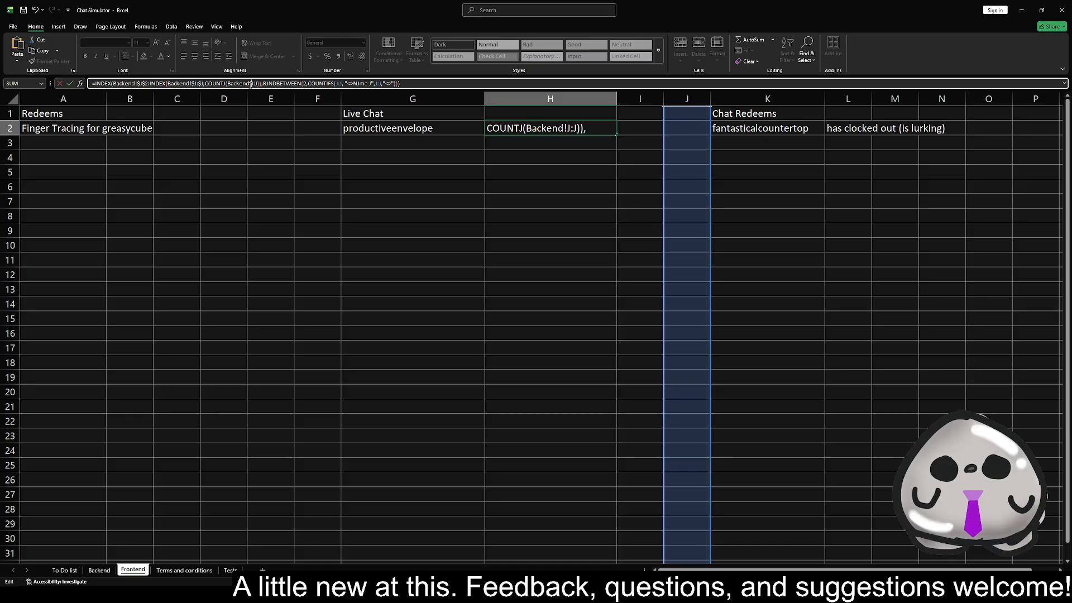
pyautogui.click(339, 82)
pyautogui.write('Backend!')
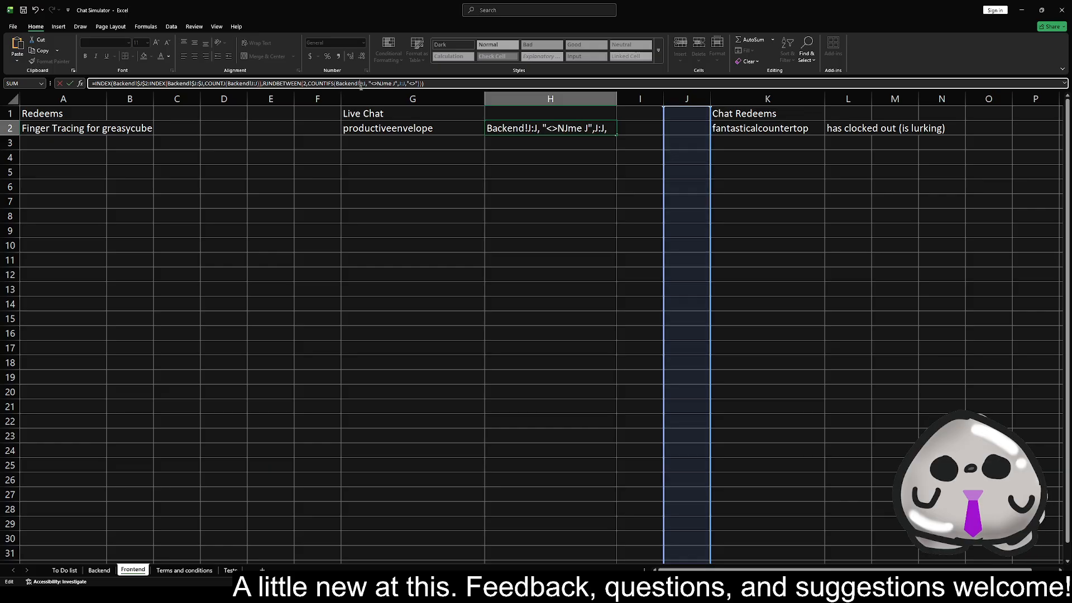
pyautogui.click(399, 83)
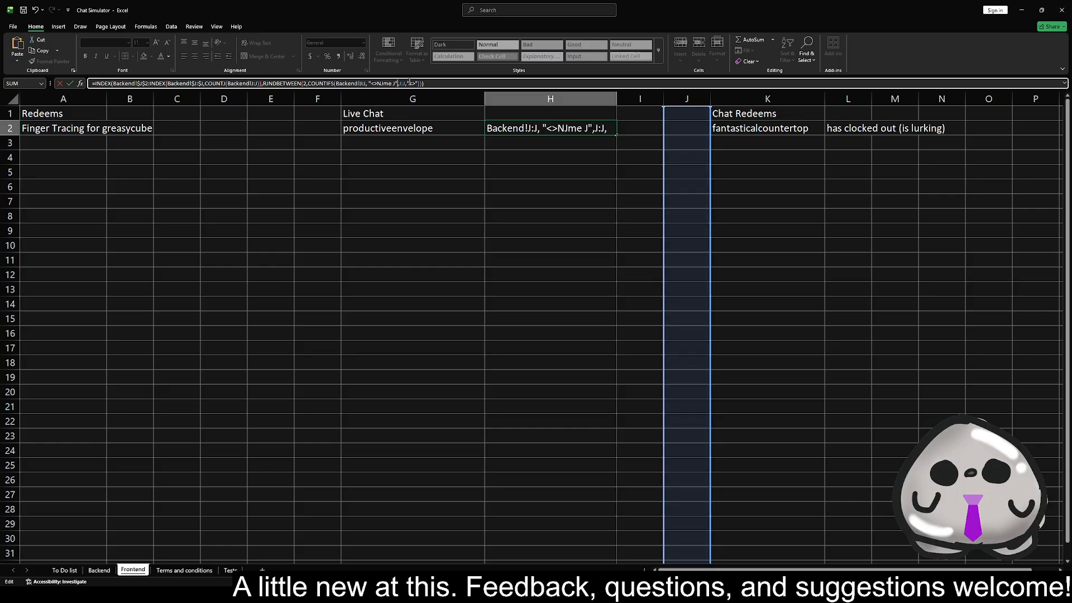
pyautogui.press('Return')
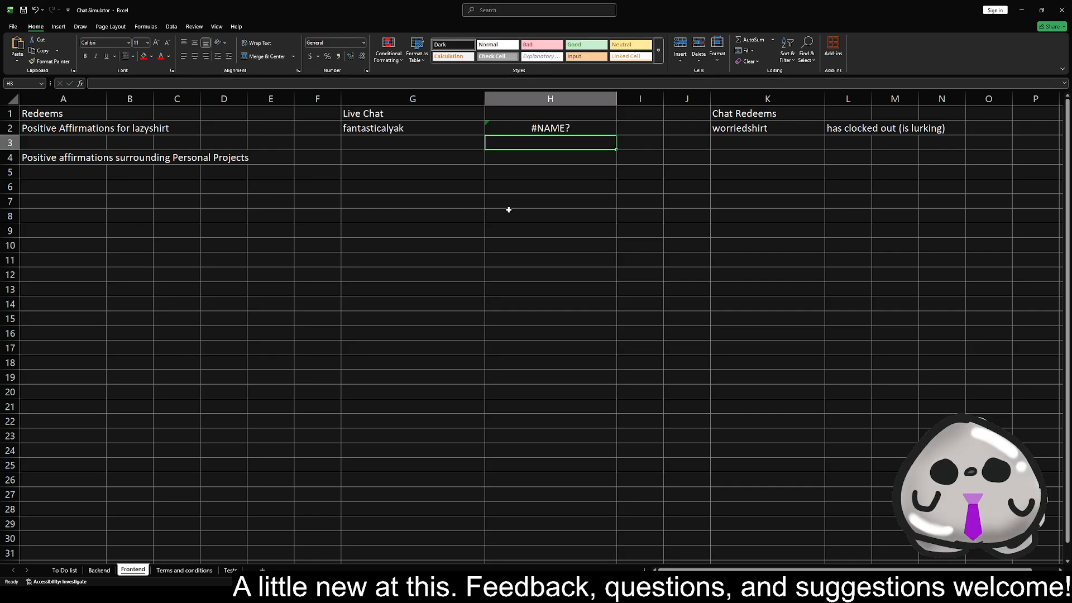
# - Open a second window of the workbook and fit it to one half of the screen
pyautogui.click(537, 125)
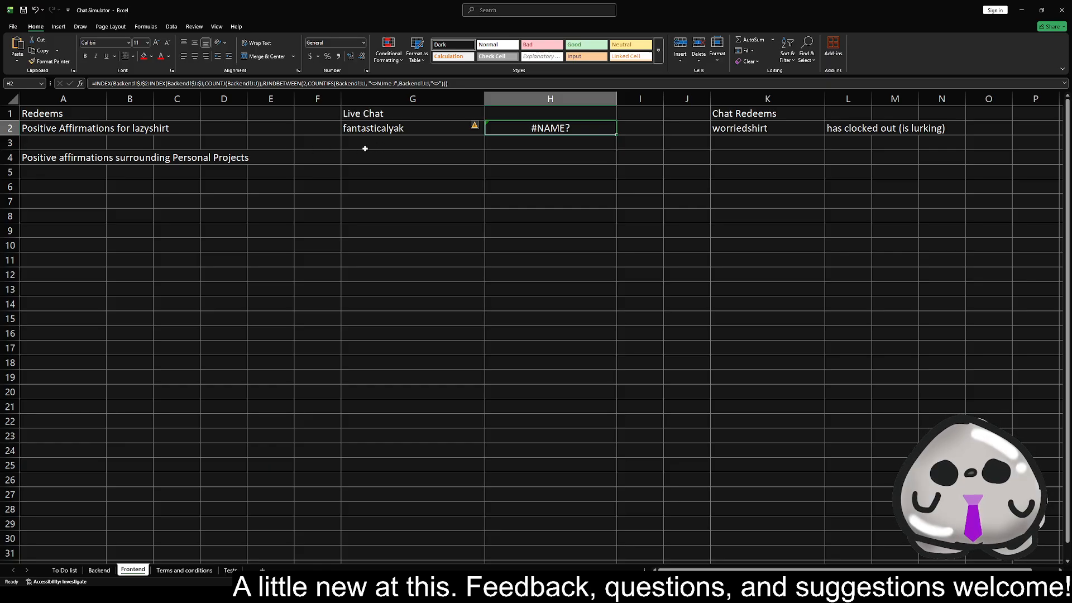
pyautogui.click(214, 26)
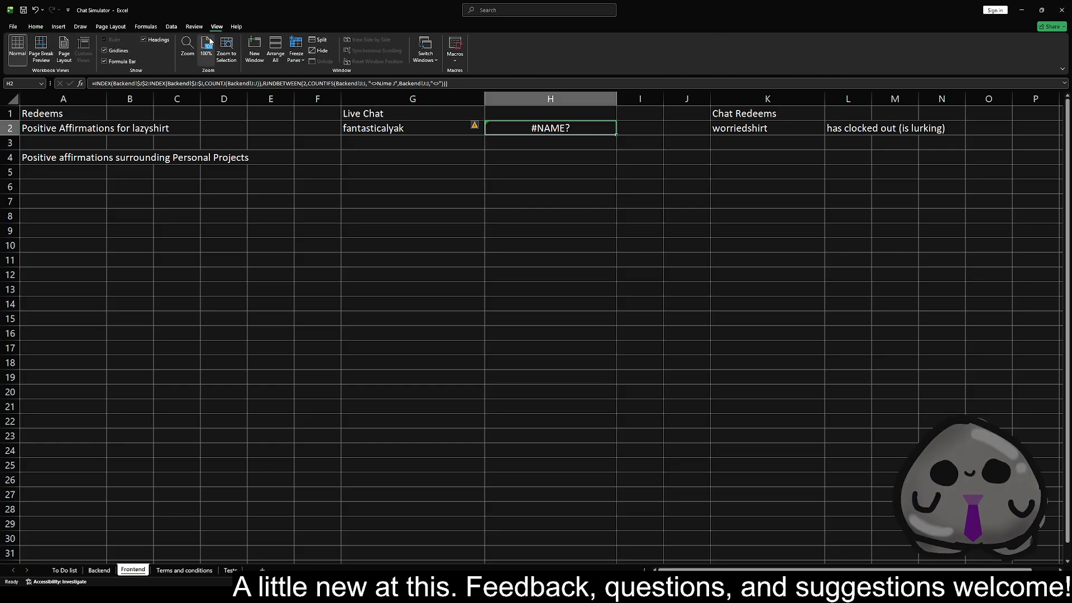
pyautogui.click(260, 51)
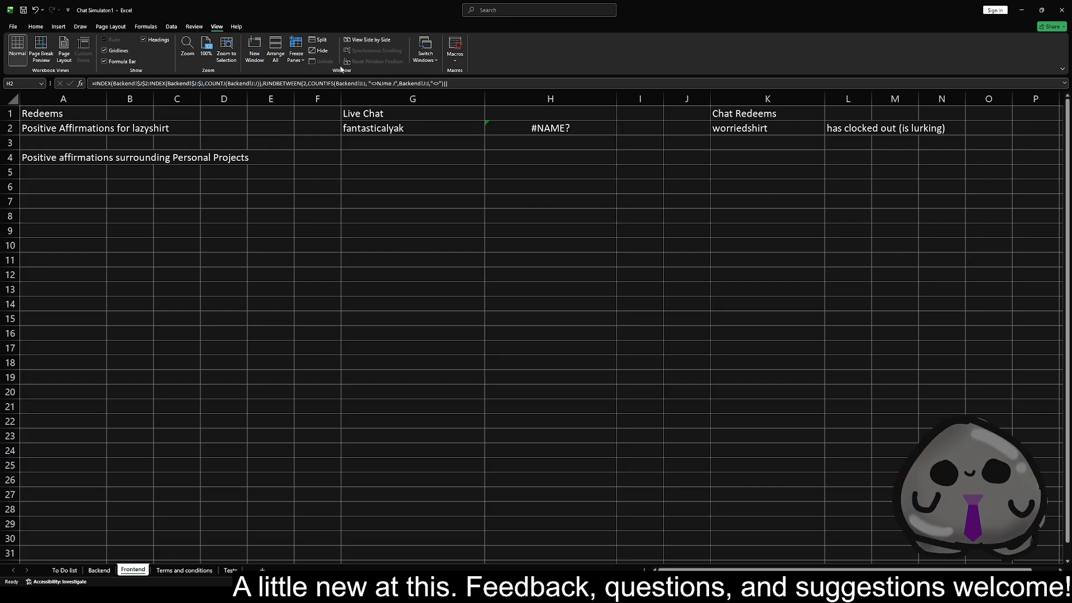
pyautogui.doubleClick(338, 12)
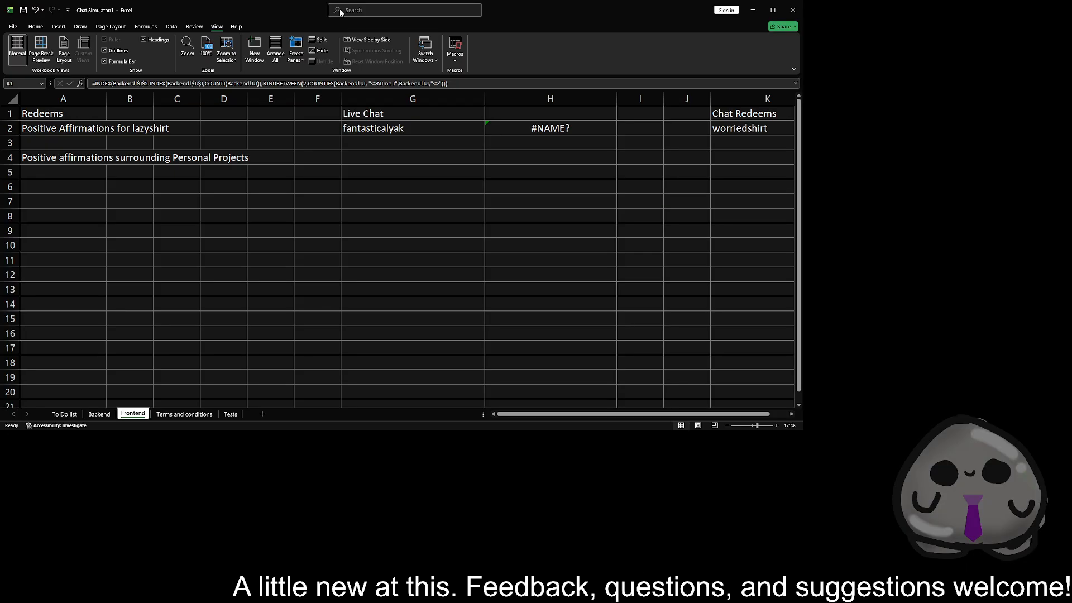
pyautogui.press('super+Left')
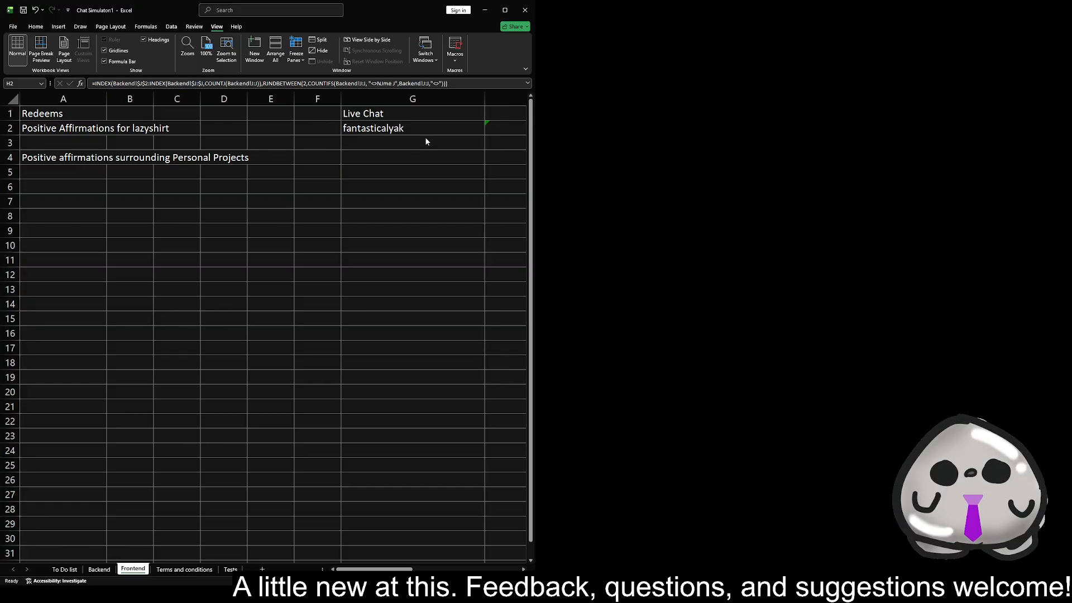
# - Examine the Backend references in H2's INDEX formula, leave the cell without changing it, and maximize the original workbook window
pyautogui.click(504, 128)
pyautogui.click(500, 127)
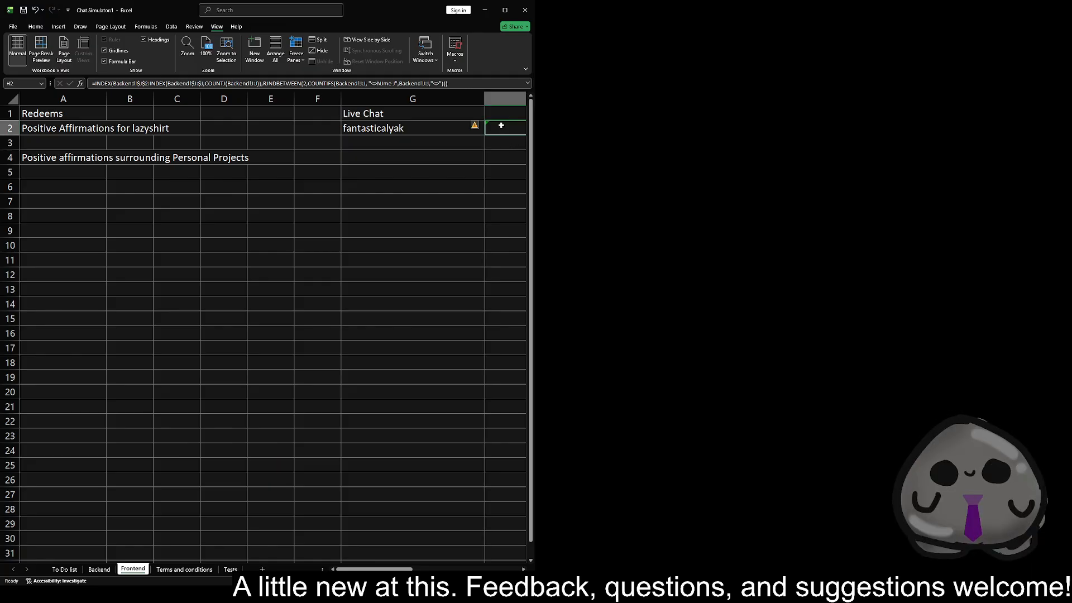
pyautogui.click(149, 83)
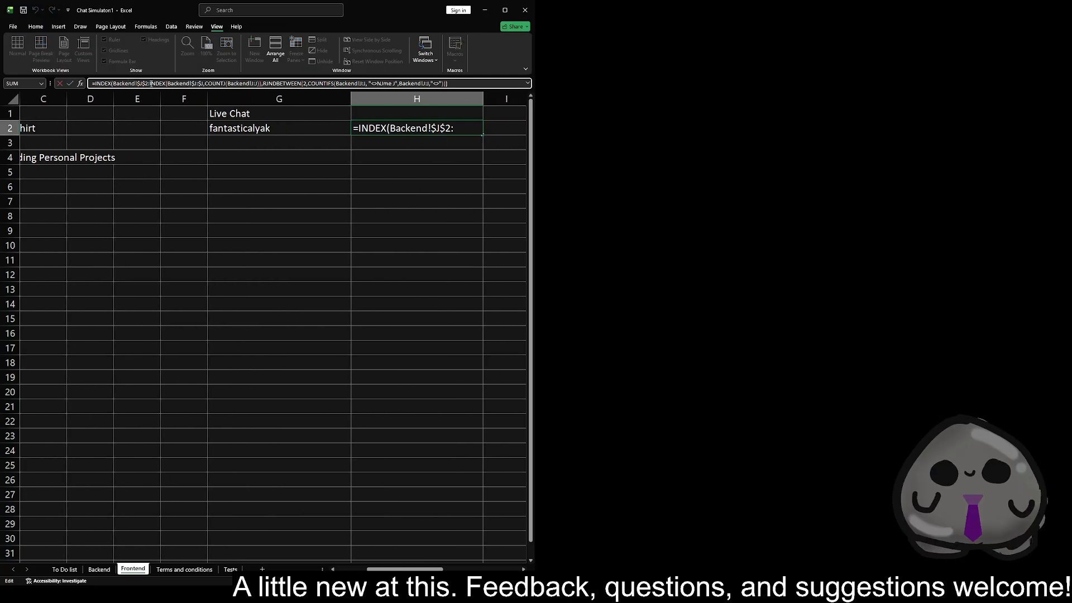
pyautogui.click(194, 83)
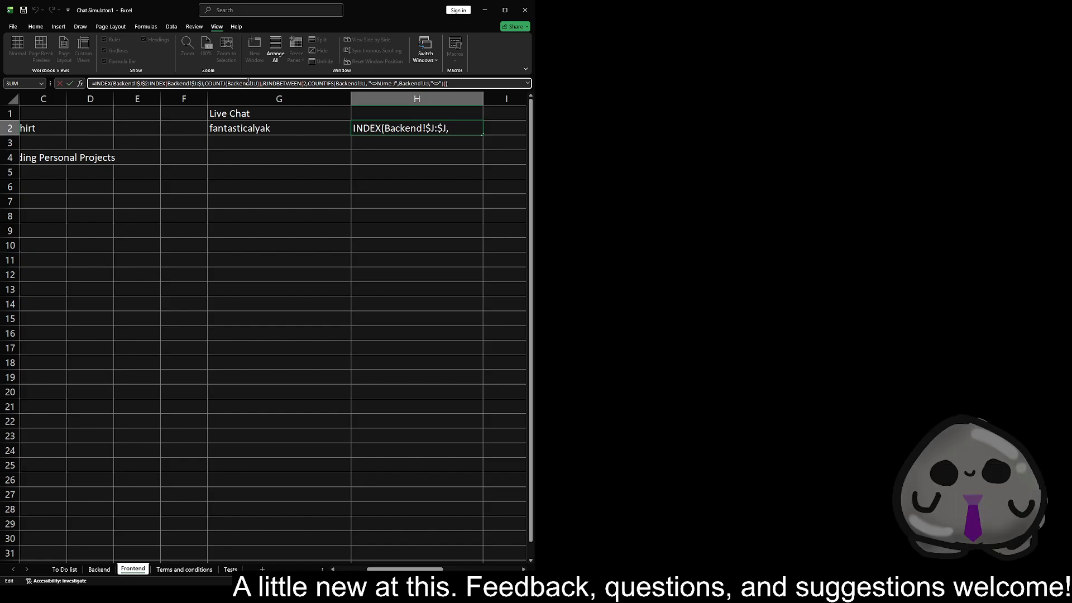
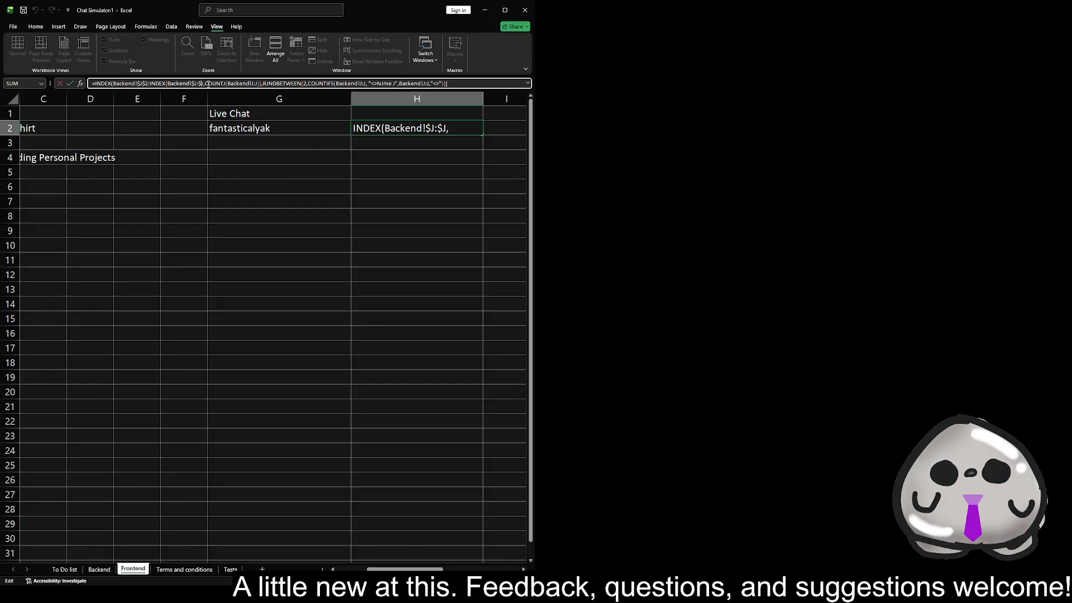
pyautogui.moveTo(257, 84); pyautogui.dragTo(250, 84)
pyautogui.click(251, 83)
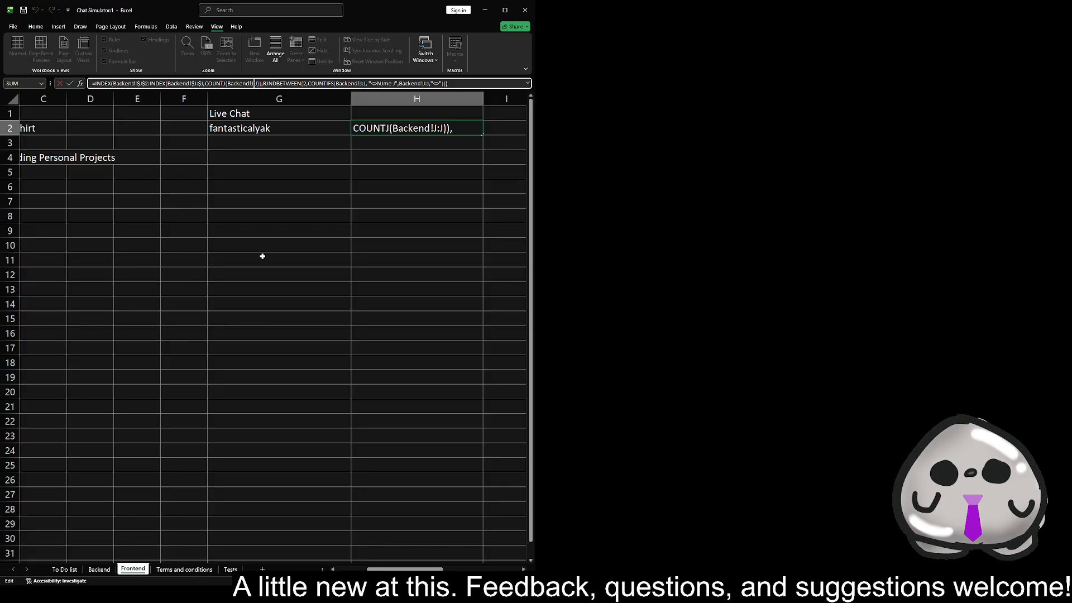
pyautogui.click(423, 130)
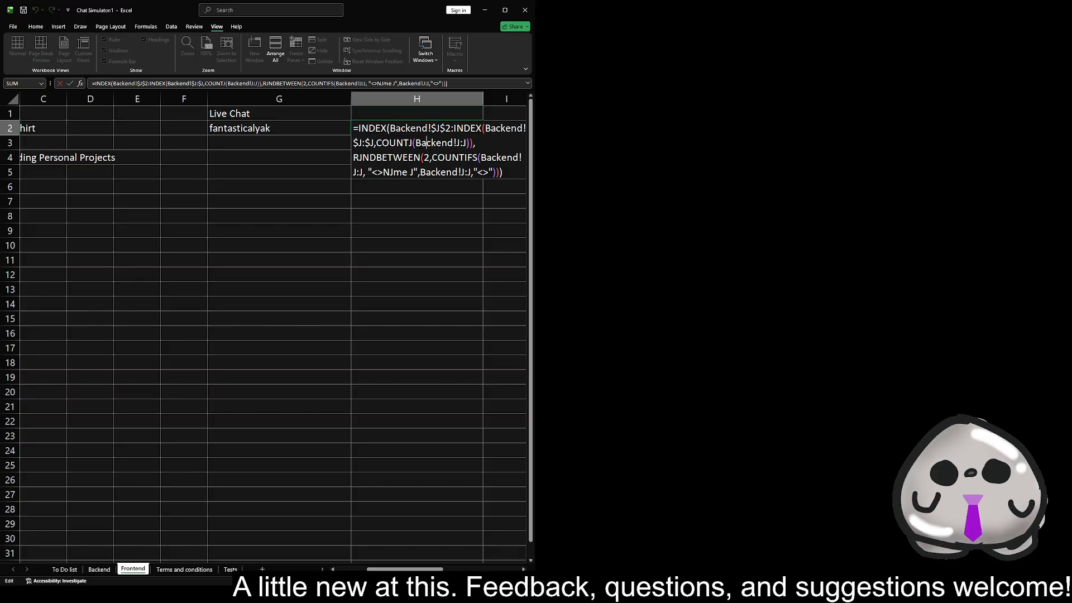
pyautogui.hotkey('ctrl', 'Return')
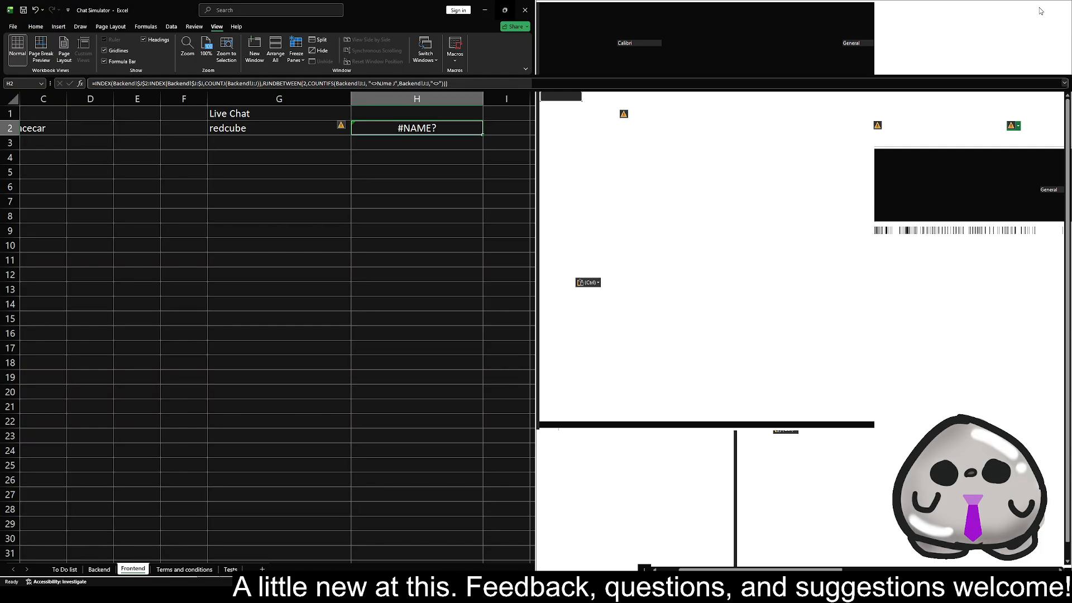
pyautogui.click(504, 10)
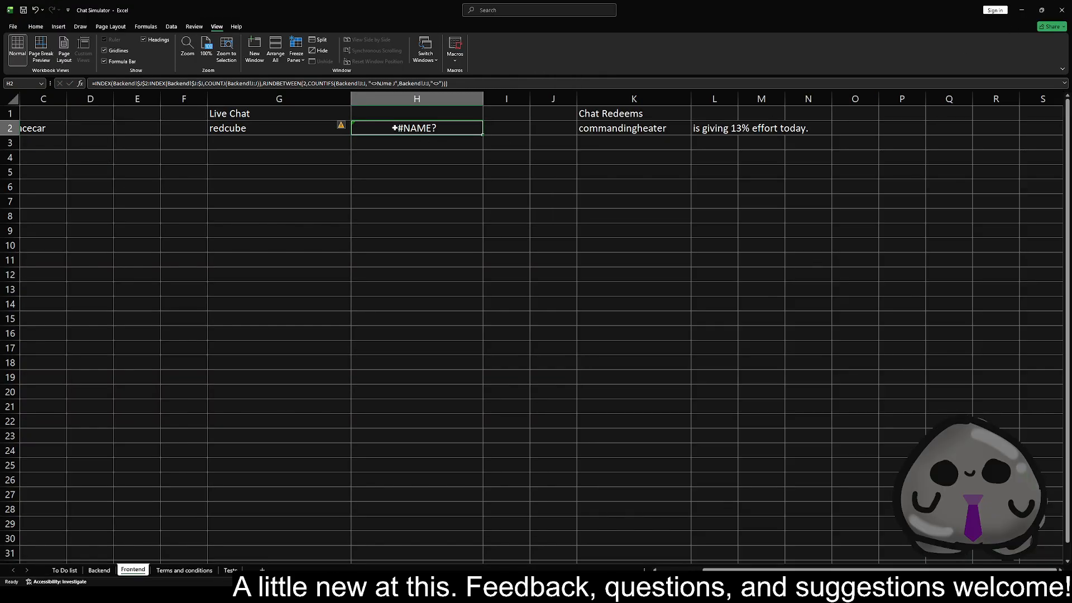
# - Try to strip the header text from the first COUNTIFS criterion in H2's formula, leaving only "<>"
pyautogui.click(473, 82)
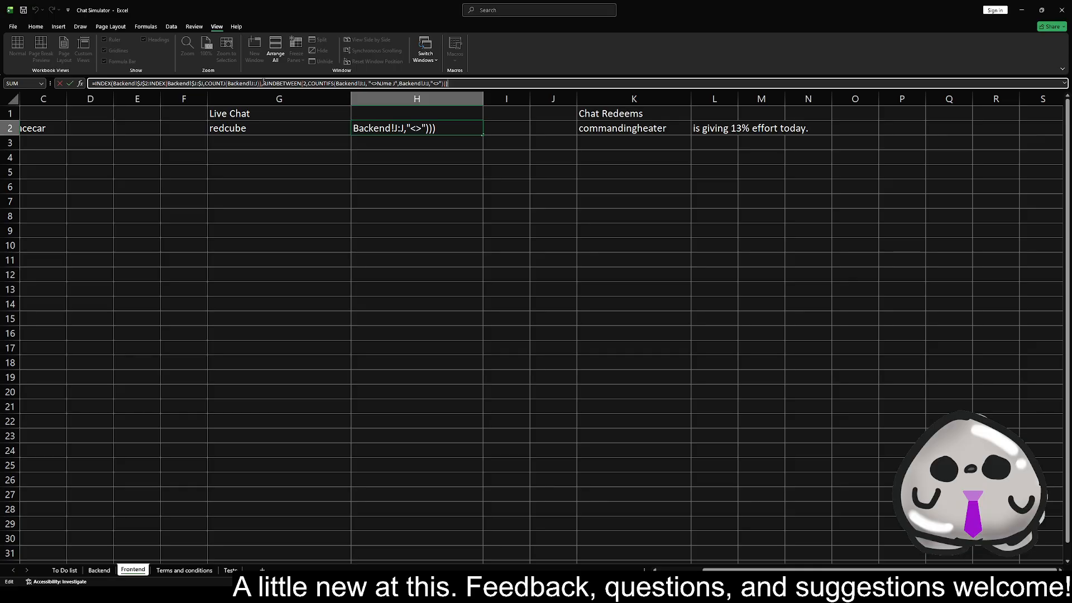
pyautogui.click(384, 82)
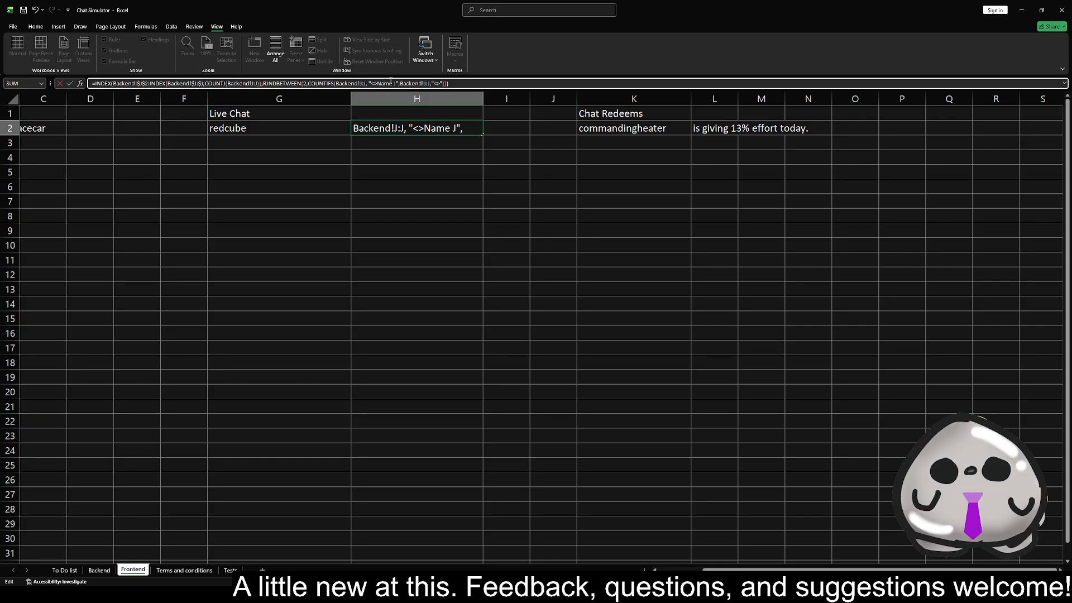
pyautogui.press('BackSpace')
pyautogui.press('BackSpace')
pyautogui.press('BackSpace')
pyautogui.press('BackSpace')
pyautogui.press('BackSpace')
pyautogui.press('BackSpace')
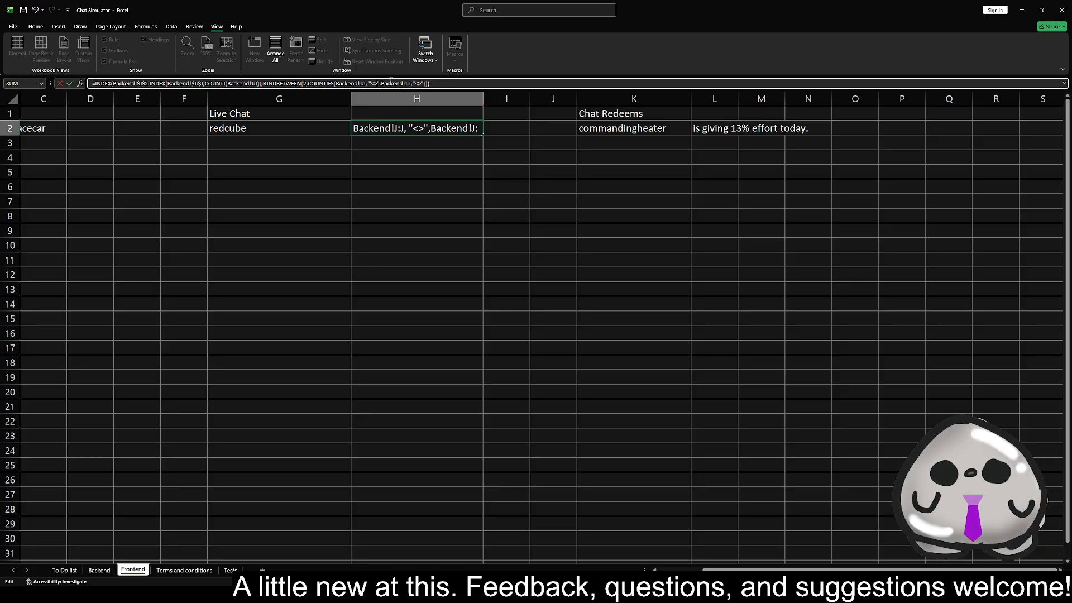
# - Try to reference the Backend sheet inside H2's first COUNTIFS criterion and discard the formula edit
pyautogui.click(101, 570)
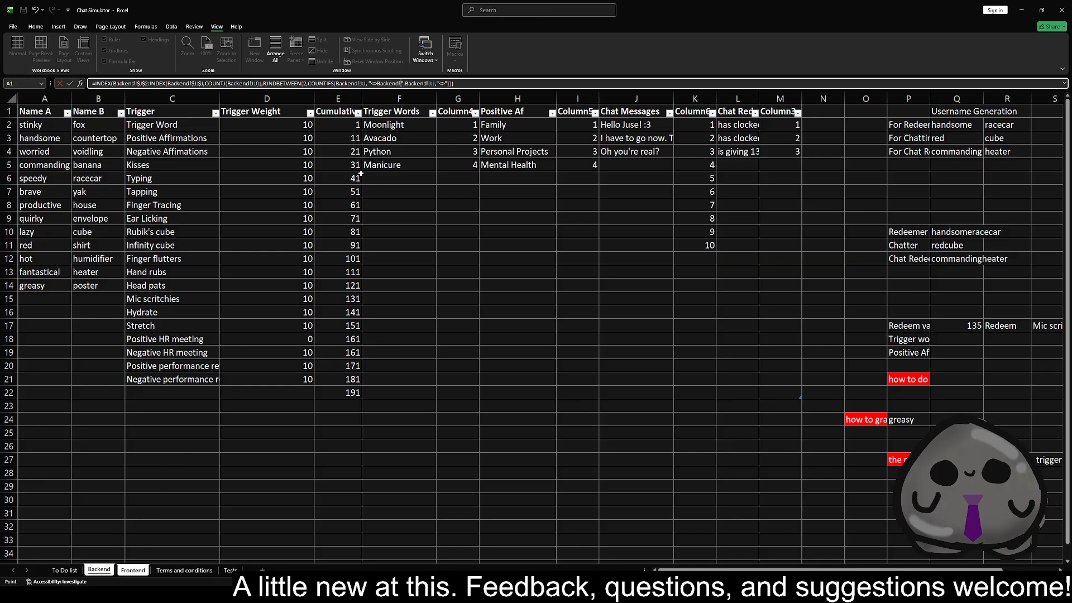
pyautogui.click(481, 82)
pyautogui.click(430, 97)
pyautogui.press('BackSpace')
pyautogui.press('BackSpace')
pyautogui.press('BackSpace')
pyautogui.press('BackSpace')
pyautogui.press('BackSpace')
pyautogui.press('BackSpace')
pyautogui.press('BackSpace')
pyautogui.press('BackSpace')
pyautogui.press('Return')
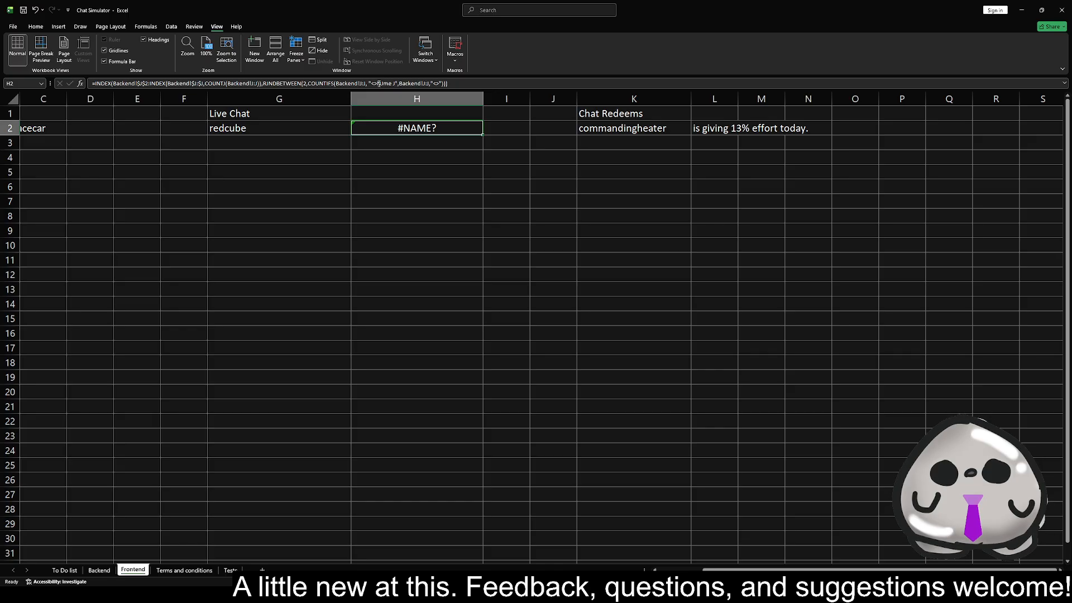
# - Copy the header text Chat Messages from Backend cell J1 and paste it over NJme J in H2's COUNTIFS criterion
pyautogui.click(99, 569)
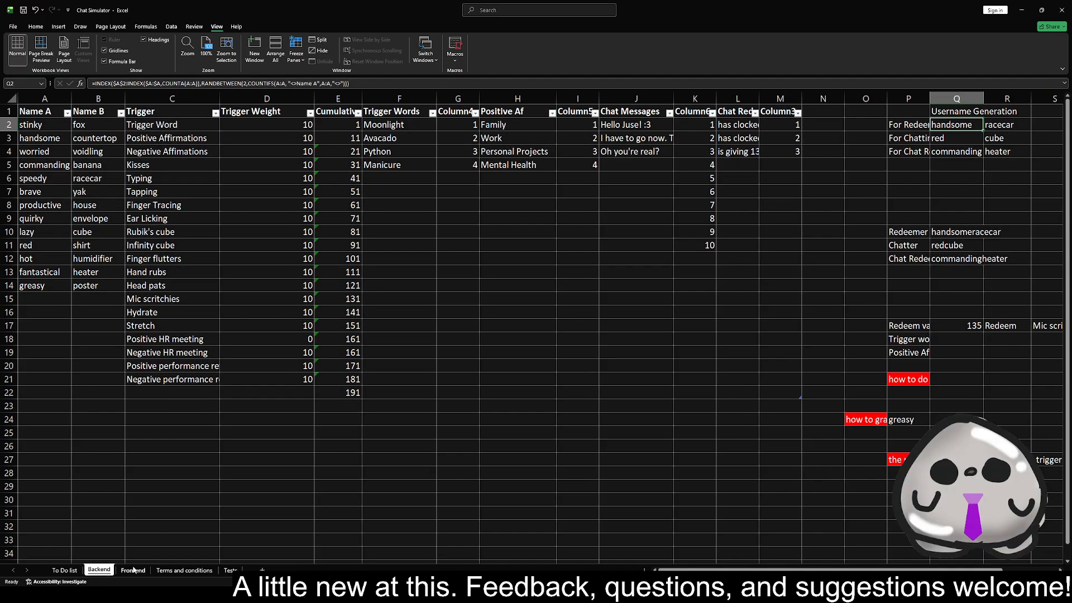
pyautogui.click(636, 111)
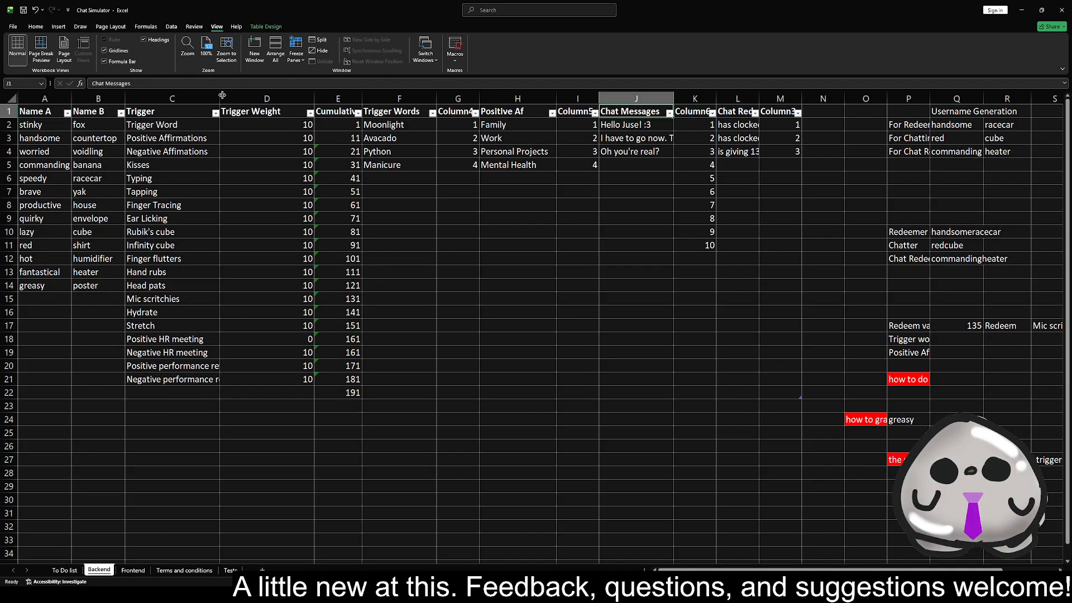
pyautogui.tripleClick(110, 83)
pyautogui.hotkey('ctrl', 'c')
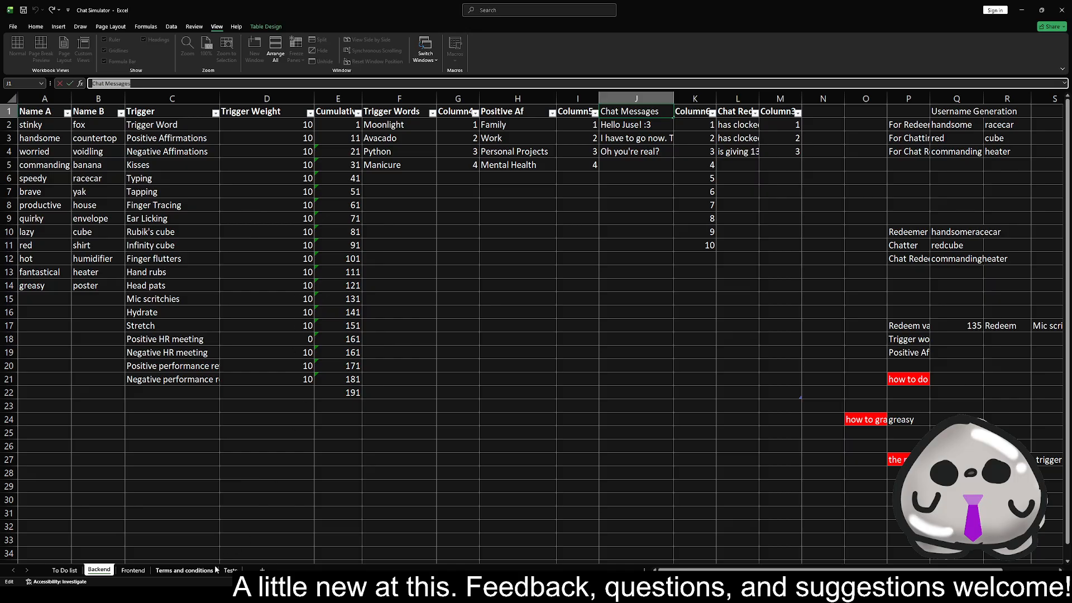
pyautogui.click(133, 569)
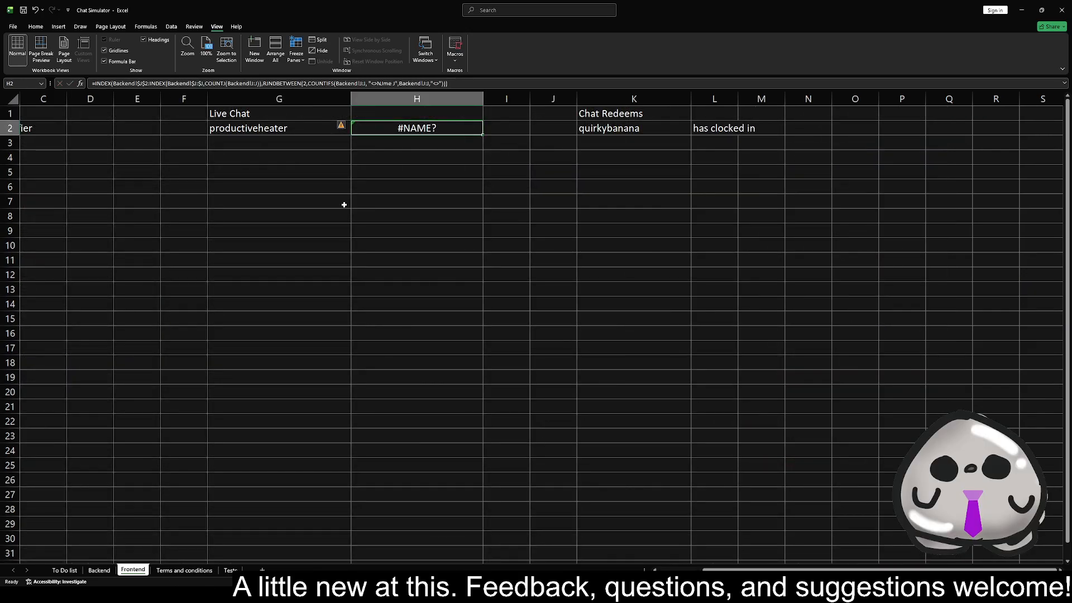
pyautogui.moveTo(378, 84); pyautogui.dragTo(396, 84)
pyautogui.hotkey('ctrl', 'v')
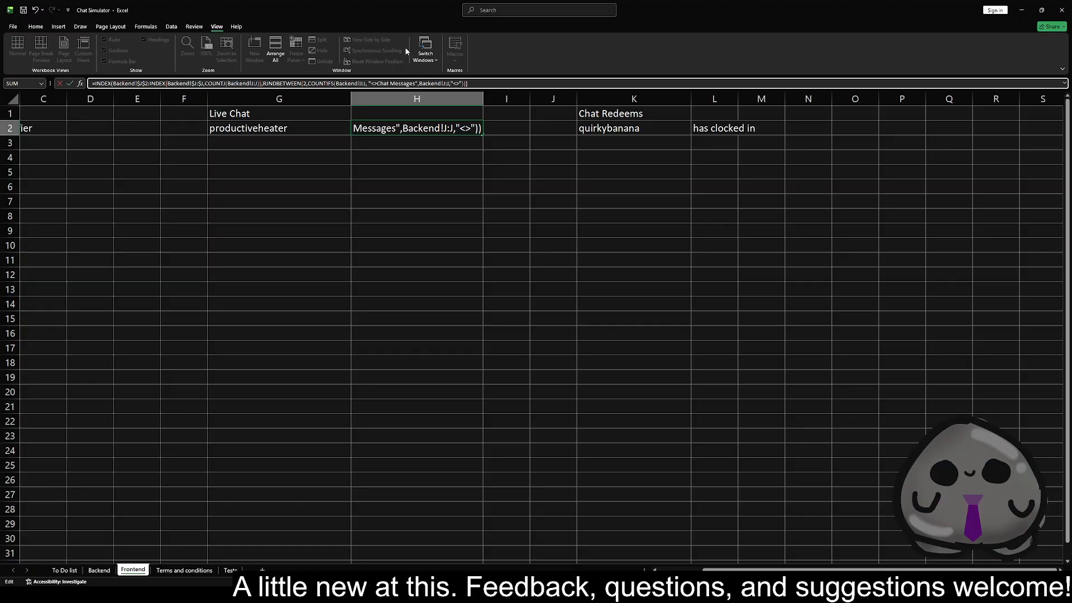
# - Commit H2's formula and correct its misspelled function name RJNDBETWEEN to RANDBETWEEN
pyautogui.press('Return')
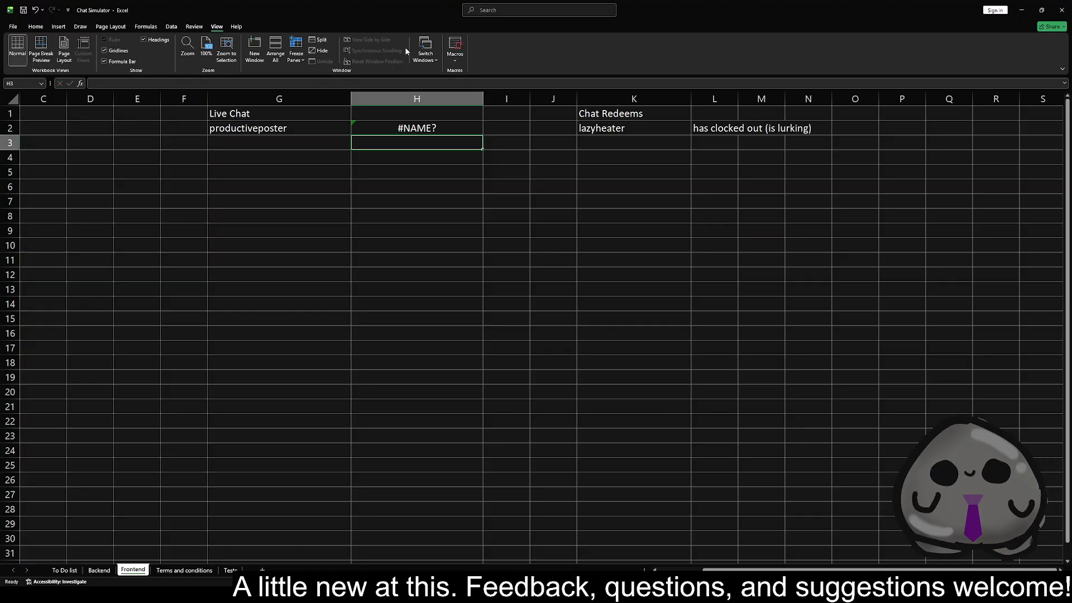
pyautogui.click(384, 129)
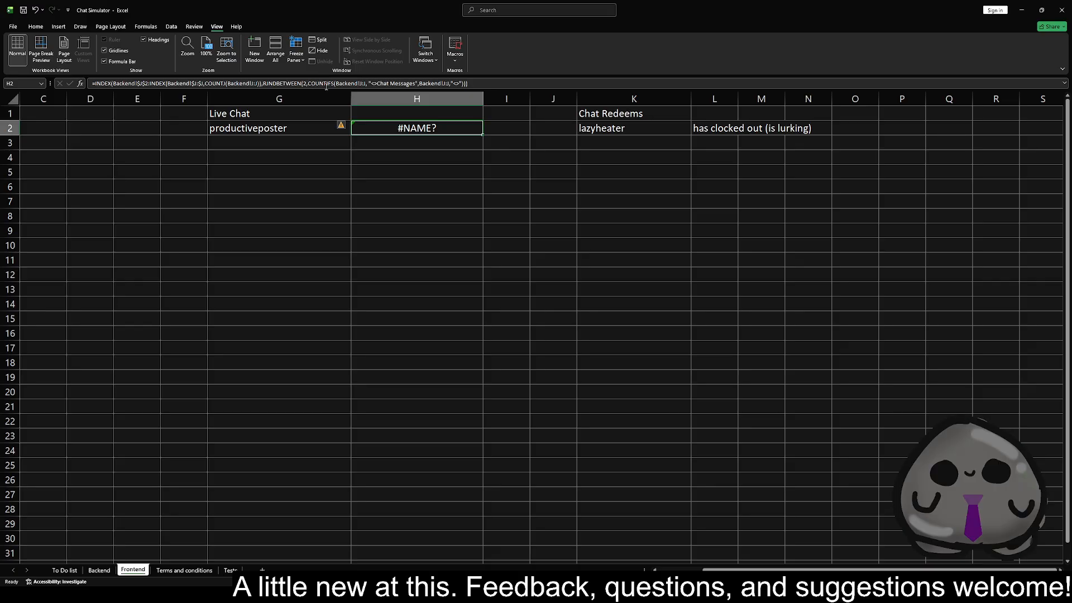
pyautogui.click(272, 83)
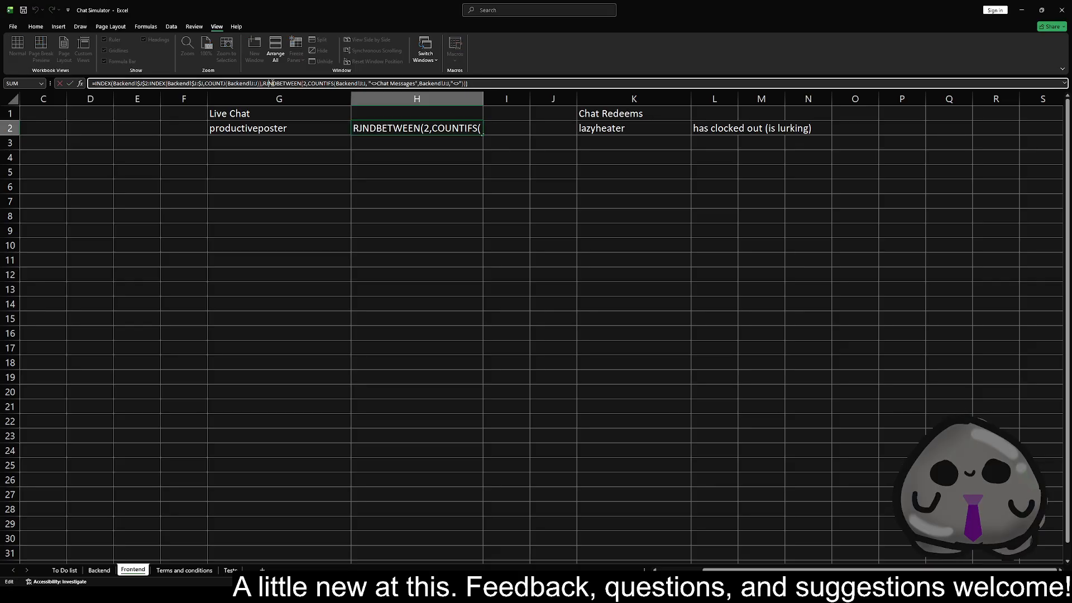
pyautogui.press('BackSpace')
pyautogui.write('A')
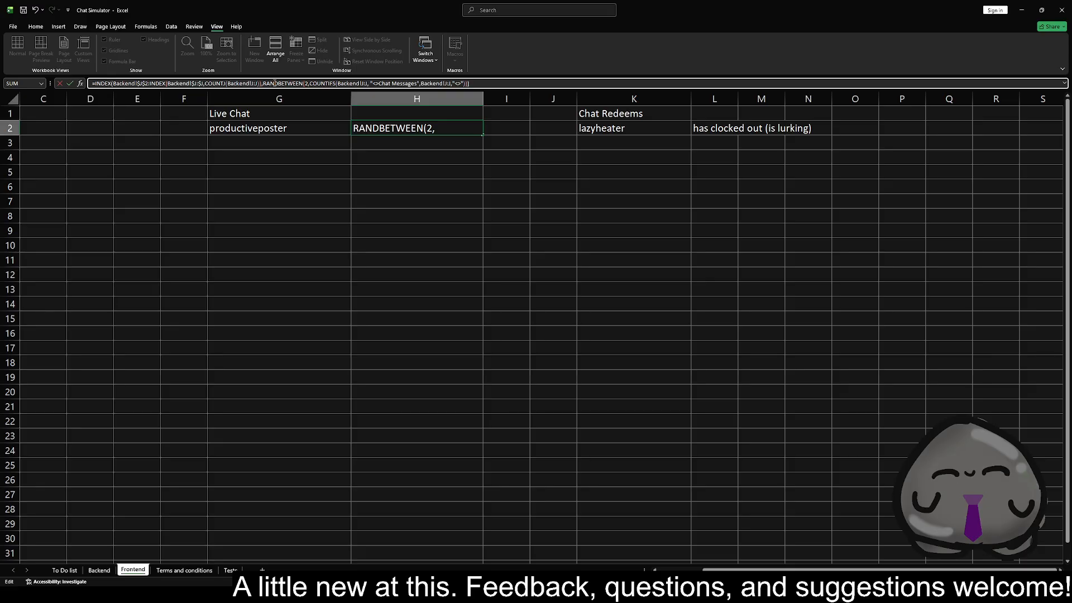
pyautogui.press('Return')
pyautogui.press('Up')
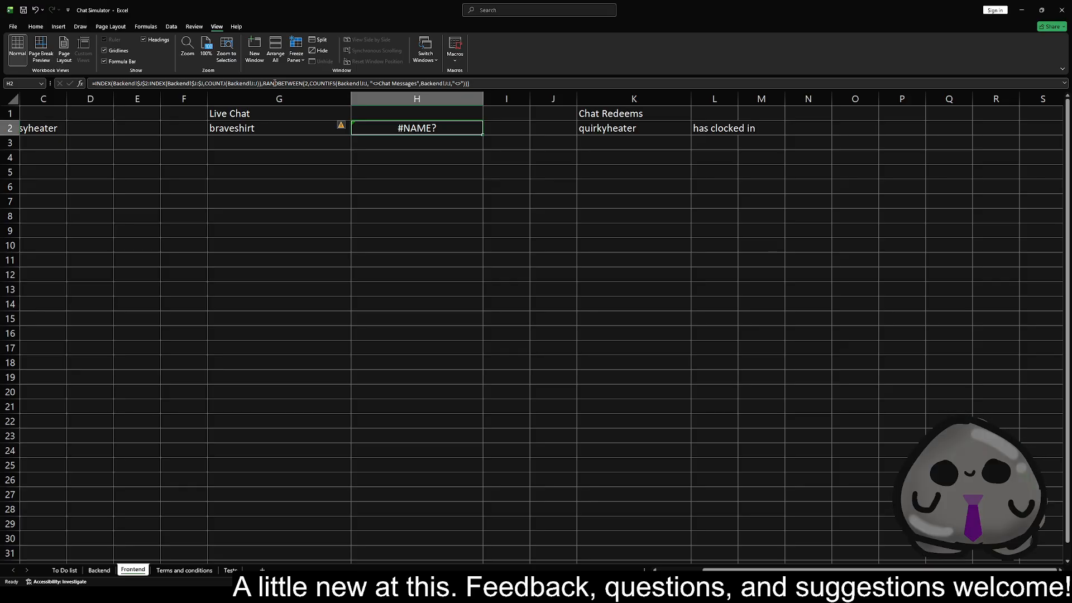
# - Correct COUNTJ to COUNTA inside H2's nested INDEX
pyautogui.click(226, 83)
pyautogui.press('BackSpace')
pyautogui.write('A')
pyautogui.press('Return')
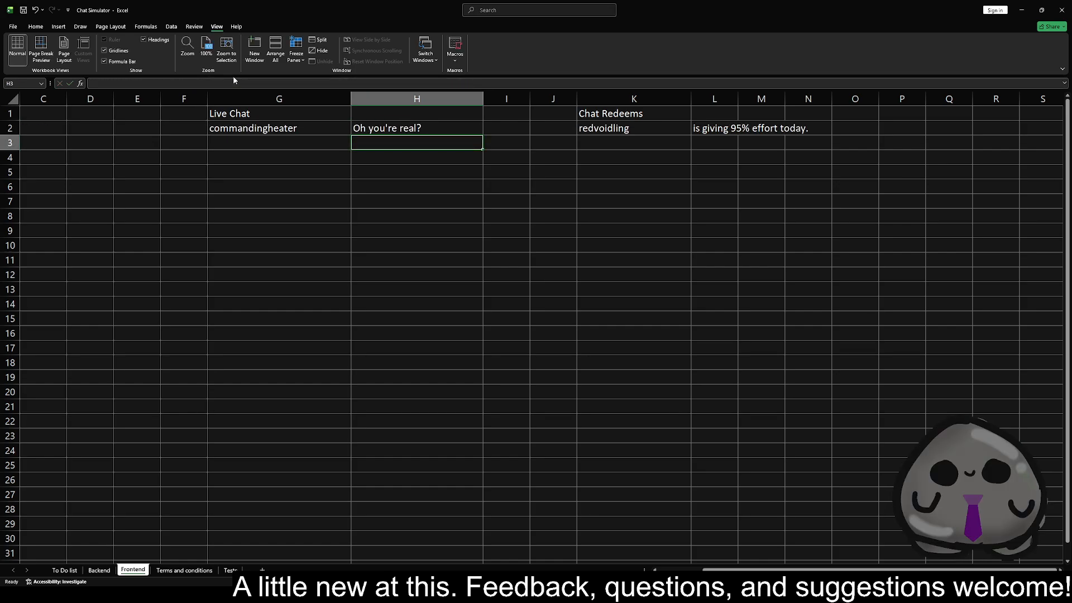
pyautogui.press('Up')
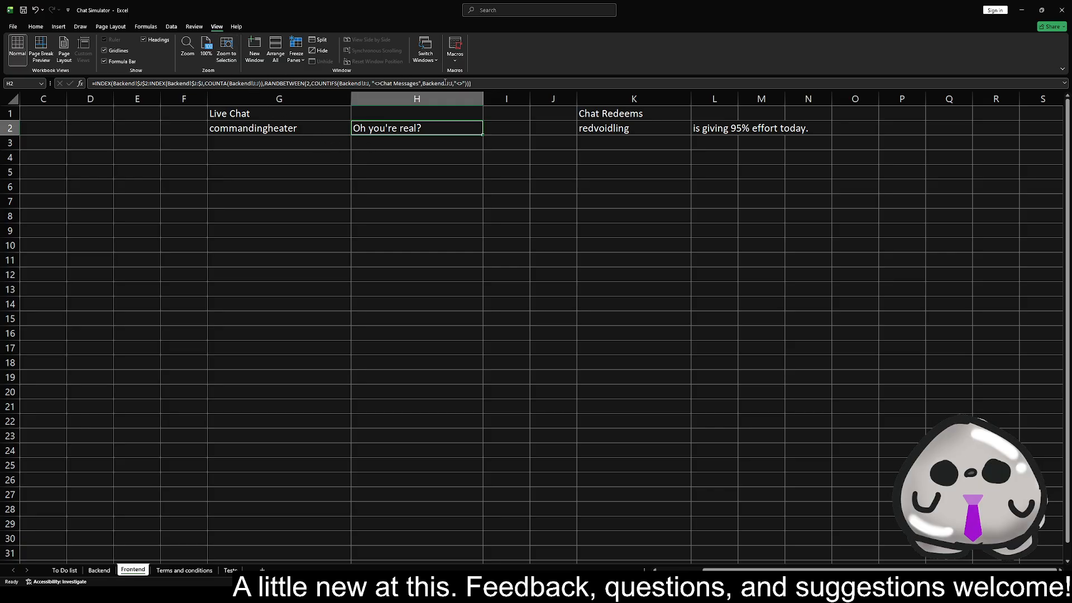
# - Copy H2's complete formula text, leave H2 unchanged, and paste the formula into L3 below the chat redeem message
pyautogui.click(386, 141)
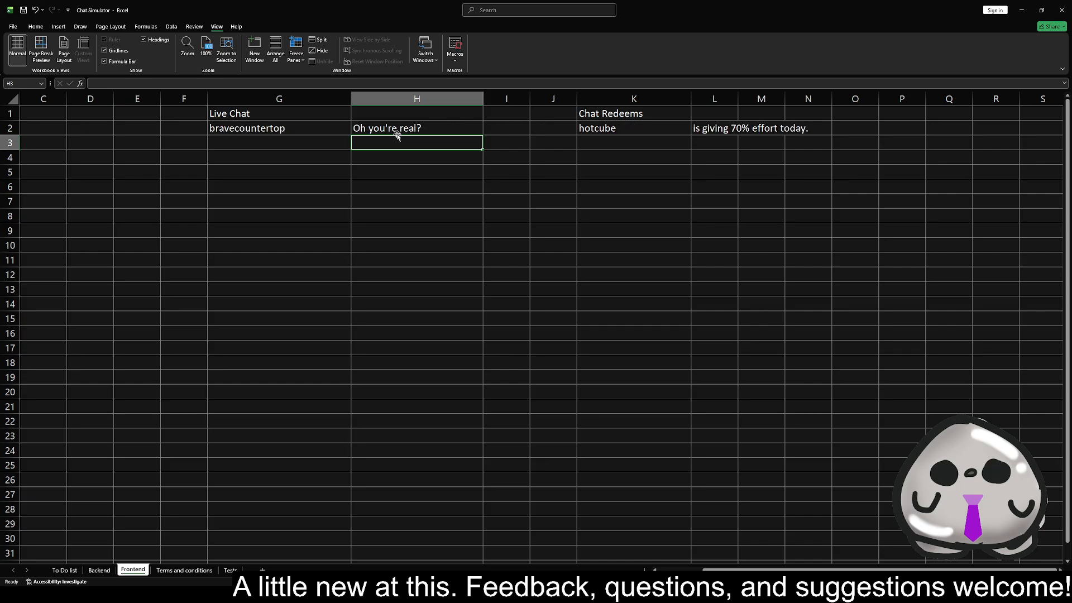
pyautogui.click(386, 128)
pyautogui.click(491, 84)
pyautogui.moveTo(492, 84); pyautogui.dragTo(93, 84)
pyautogui.hotkey('ctrl', 'c')
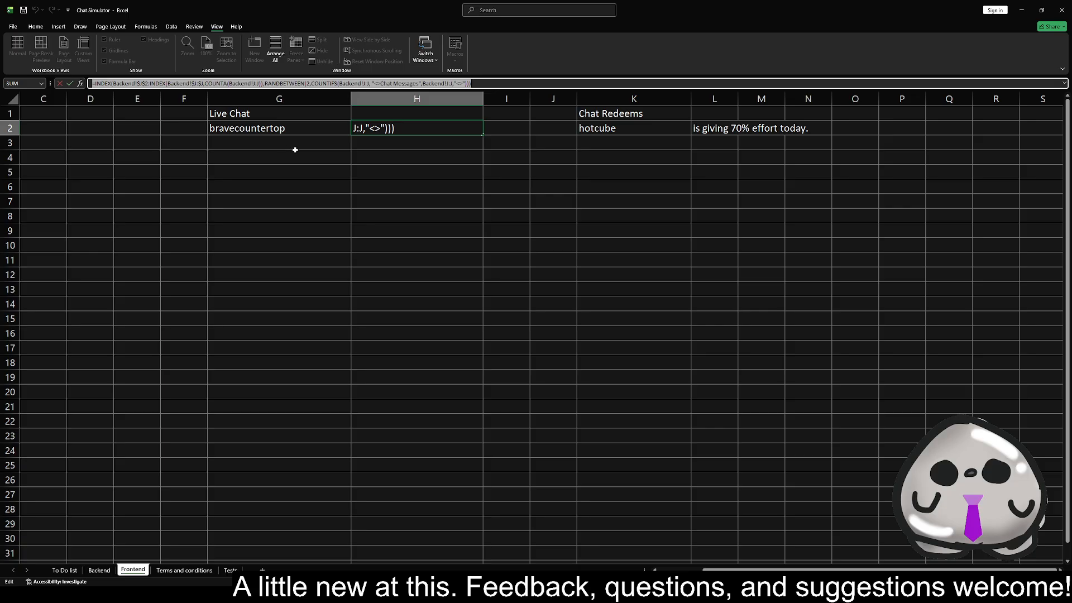
pyautogui.write('=')
pyautogui.click(711, 144)
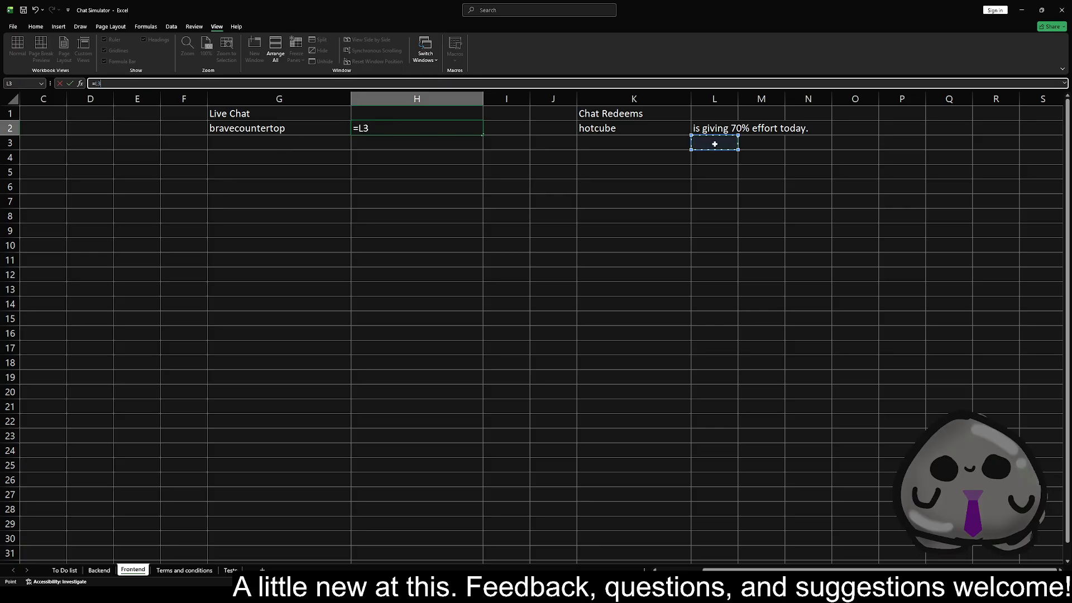
pyautogui.hotkey('ctrl', 'Return')
pyautogui.click(705, 146)
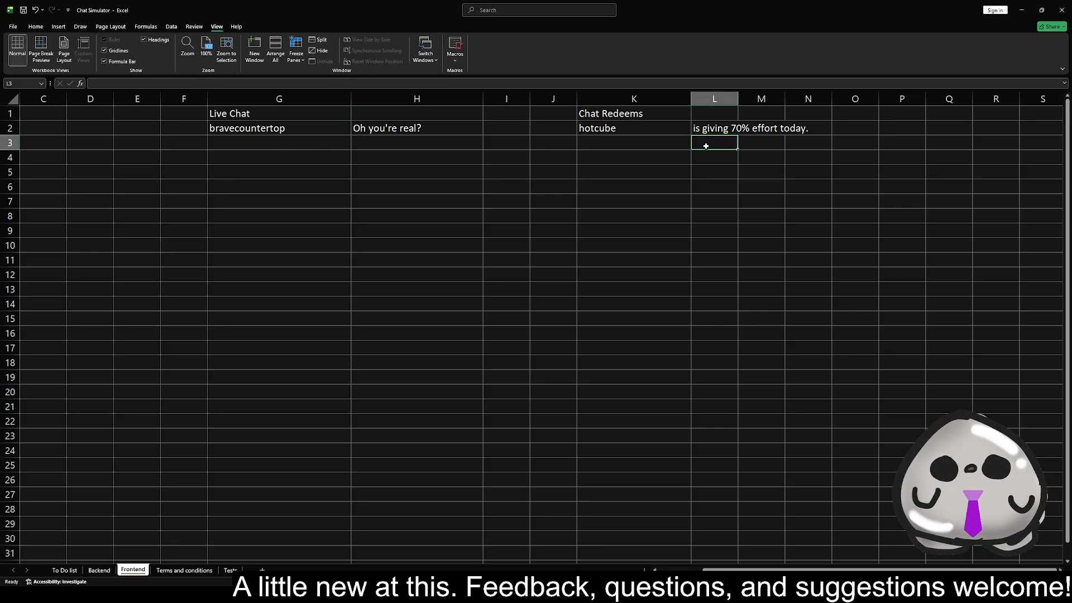
pyautogui.hotkey('ctrl', 'v')
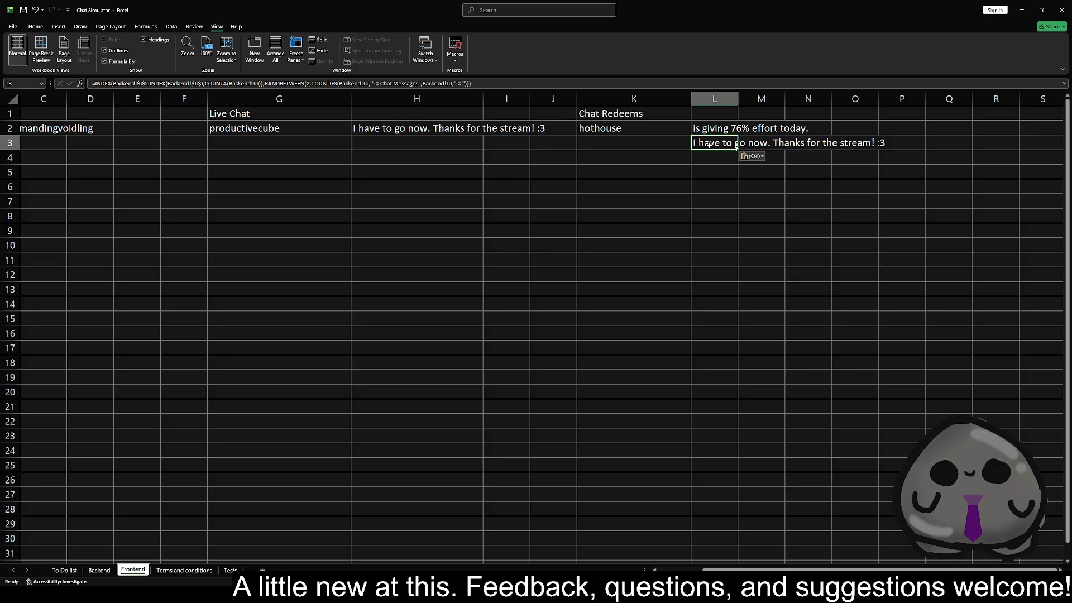
# - Check the chat redeems column on the Backend sheet and point both INDEX references in L3's formula to it, as $L$2 and $L:$L
pyautogui.click(100, 570)
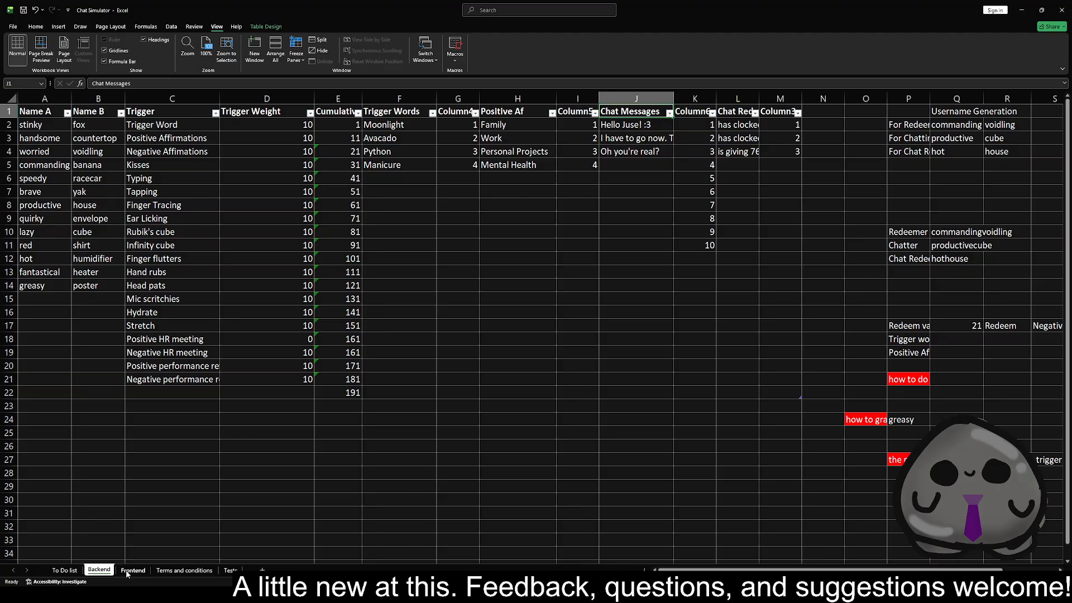
pyautogui.click(127, 572)
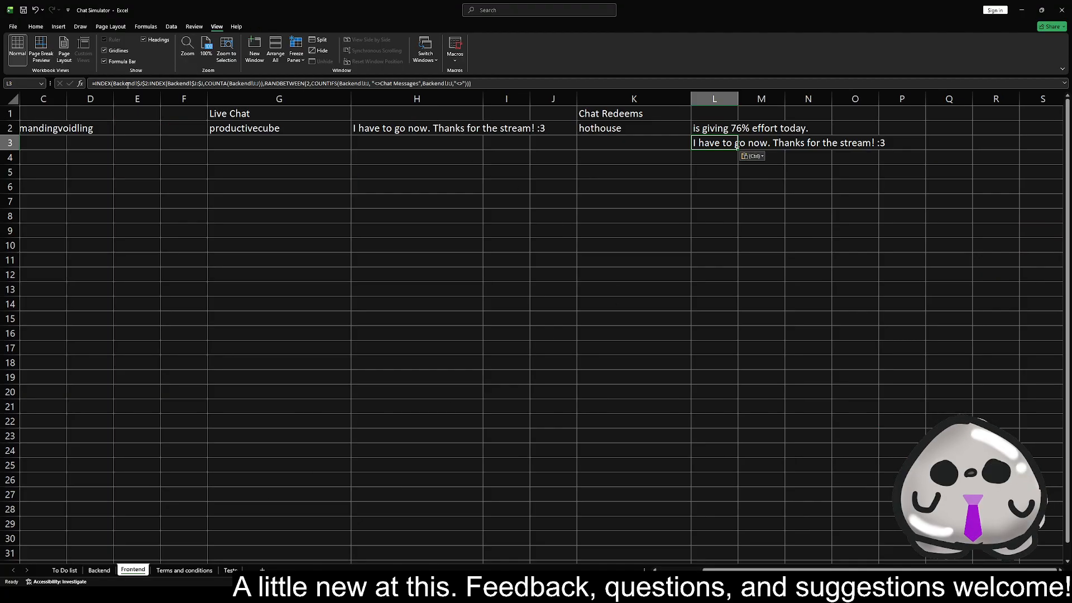
pyautogui.click(127, 83)
pyautogui.press('Right')
pyautogui.press('Right')
pyautogui.press('Right')
pyautogui.press('Right')
pyautogui.press('Right')
pyautogui.press('BackSpace')
pyautogui.write('L')
pyautogui.press('Right')
pyautogui.press('Right')
pyautogui.press('Right')
pyautogui.press('Right')
pyautogui.press('Right')
pyautogui.press('Right')
pyautogui.press('Right')
pyautogui.press('Right')
pyautogui.press('Right')
pyautogui.press('Right')
pyautogui.press('Right')
pyautogui.press('Right')
pyautogui.press('Right')
pyautogui.press('Right')
pyautogui.press('Right')
pyautogui.press('Right')
pyautogui.press('Right')
pyautogui.press('Right')
pyautogui.press('Right')
pyautogui.press('Right')
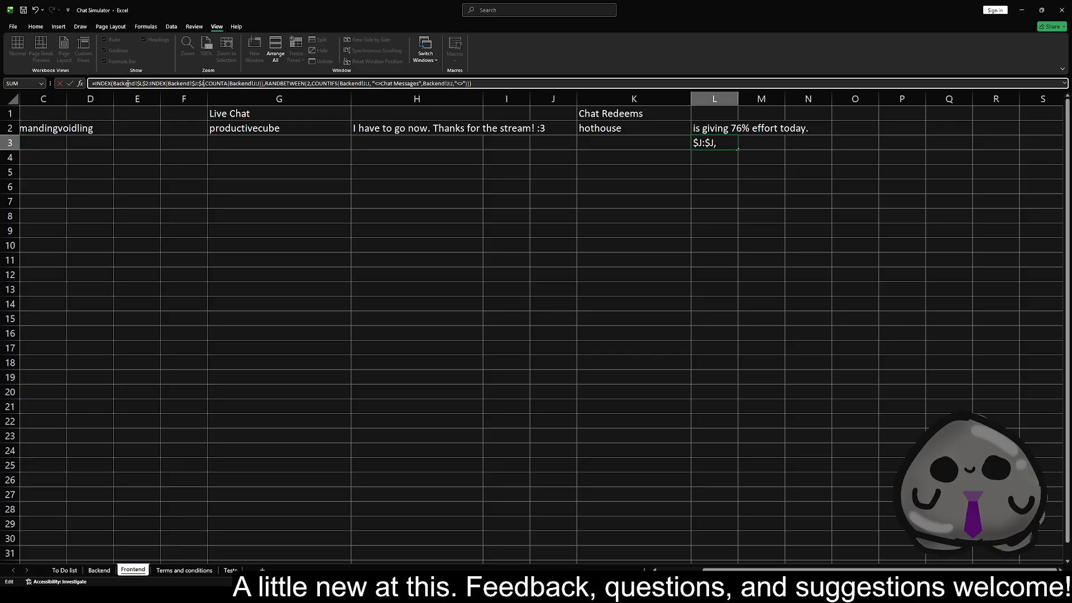
pyautogui.press('BackSpace')
pyautogui.write('L')
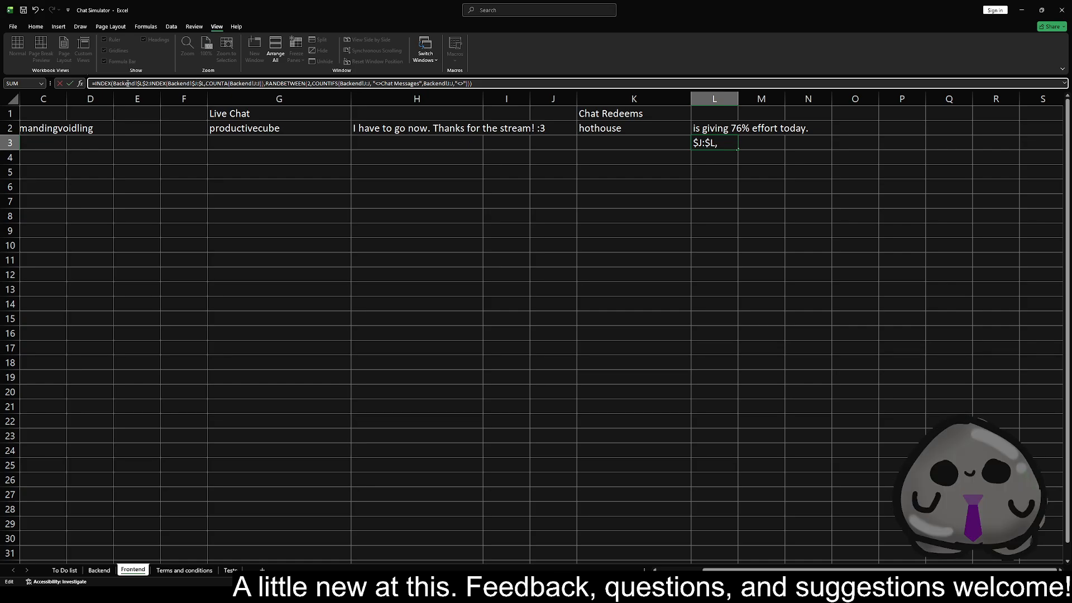
pyautogui.press('Left')
pyautogui.press('Left')
pyautogui.press('Left')
pyautogui.press('BackSpace')
pyautogui.write('L')
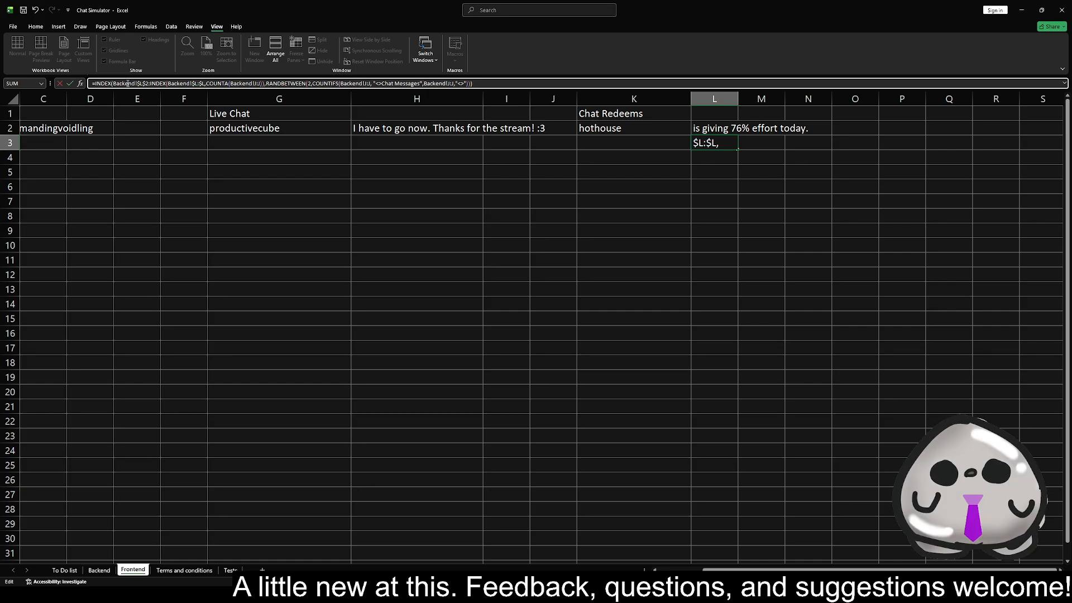
# - Change the COUNTA range in L3's formula to Backend!L:L
pyautogui.press('Left')
pyautogui.press('Left')
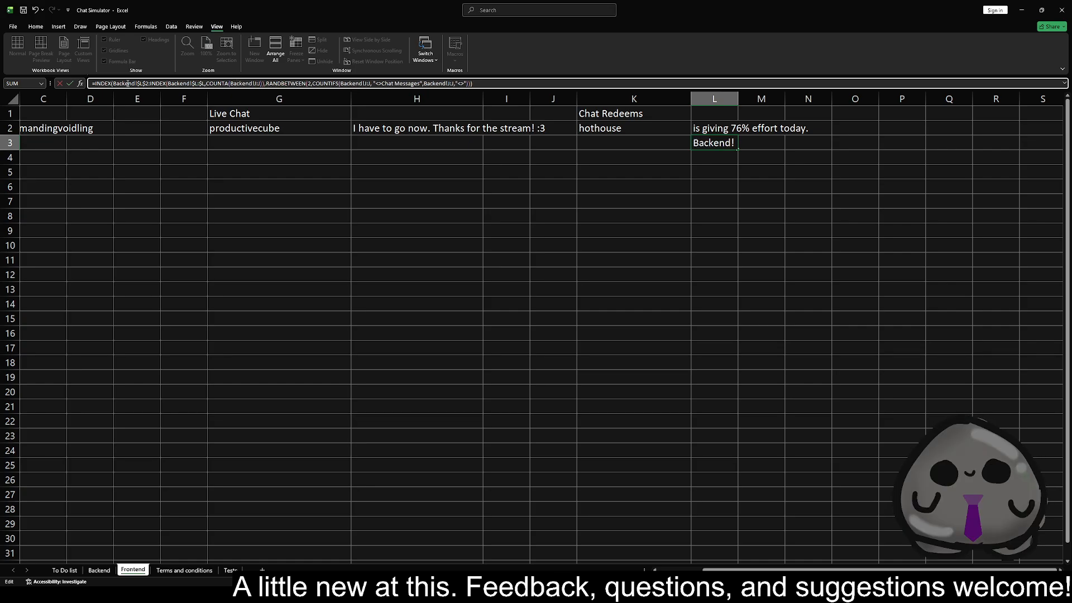
pyautogui.press('Delete')
pyautogui.write('L')
pyautogui.press('Right')
pyautogui.press('Delete')
pyautogui.write('L')
# - Change the first COUNTIFS range in L3's formula to Backend!L:L
pyautogui.press('Right')
pyautogui.press('Right')
pyautogui.press('Right')
pyautogui.press('Right')
pyautogui.press('Right')
pyautogui.press('Right')
pyautogui.press('Right')
pyautogui.press('Right')
pyautogui.press('Right')
pyautogui.press('Right')
pyautogui.press('Right')
pyautogui.press('Right')
pyautogui.press('Right')
pyautogui.press('Right')
pyautogui.press('Right')
pyautogui.press('Right')
pyautogui.press('Right')
pyautogui.press('Right')
pyautogui.press('Right')
pyautogui.press('Right')
pyautogui.press('Right')
pyautogui.press('Right')
pyautogui.press('Right')
pyautogui.press('Right')
pyautogui.press('Right')
pyautogui.press('Right')
pyautogui.press('Right')
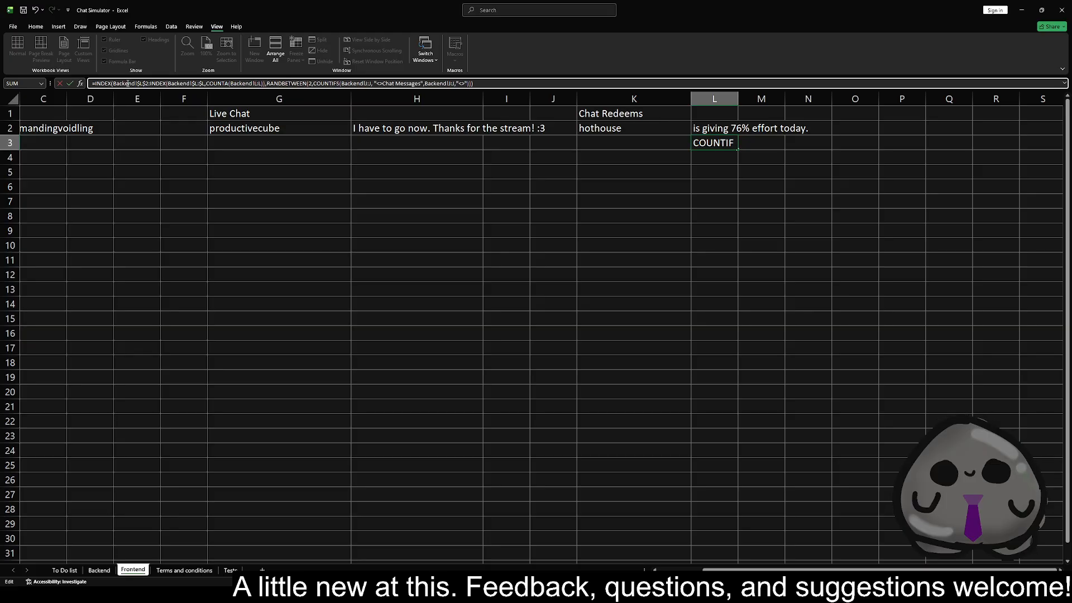
pyautogui.press('Delete')
pyautogui.write('L')
pyautogui.press('Right')
pyautogui.press('Delete')
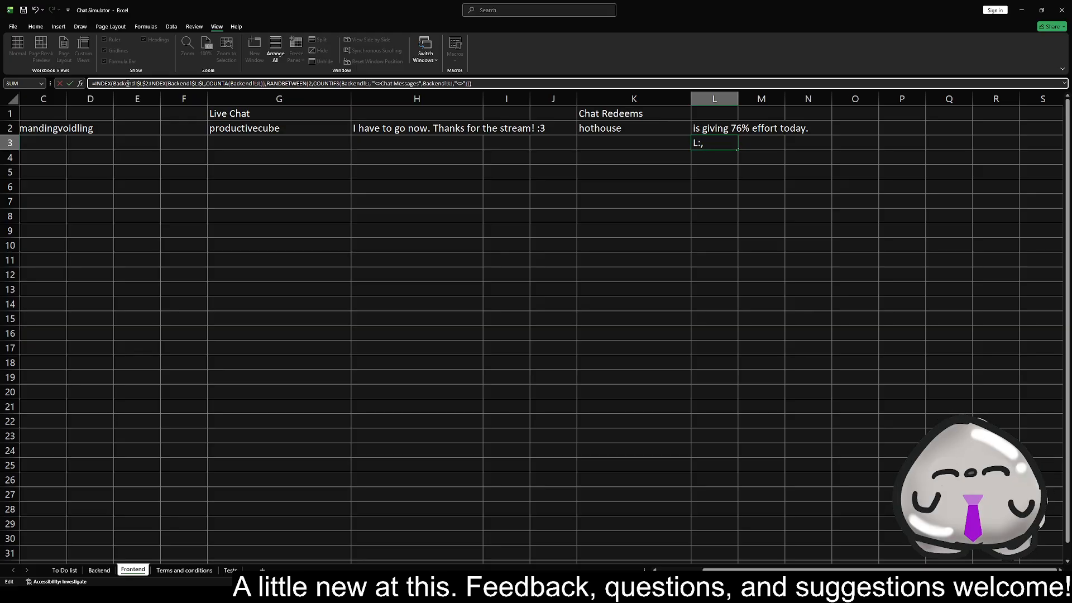
pyautogui.write('L')
# - Change the second COUNTIFS range in L3's formula to Backend!L:L
pyautogui.press('Right')
pyautogui.press('Right')
pyautogui.press('Right')
pyautogui.press('Right')
pyautogui.press('Right')
pyautogui.press('Right')
pyautogui.press('Right')
pyautogui.press('Right')
pyautogui.press('Right')
pyautogui.press('Right')
pyautogui.press('Right')
pyautogui.press('Right')
pyautogui.press('Right')
pyautogui.press('Right')
pyautogui.press('Right')
pyautogui.press('Right')
pyautogui.press('Right')
pyautogui.press('Right')
pyautogui.press('Right')
pyautogui.press('Right')
pyautogui.press('Right')
pyautogui.press('Right')
pyautogui.press('Right')
pyautogui.press('Right')
pyautogui.press('Right')
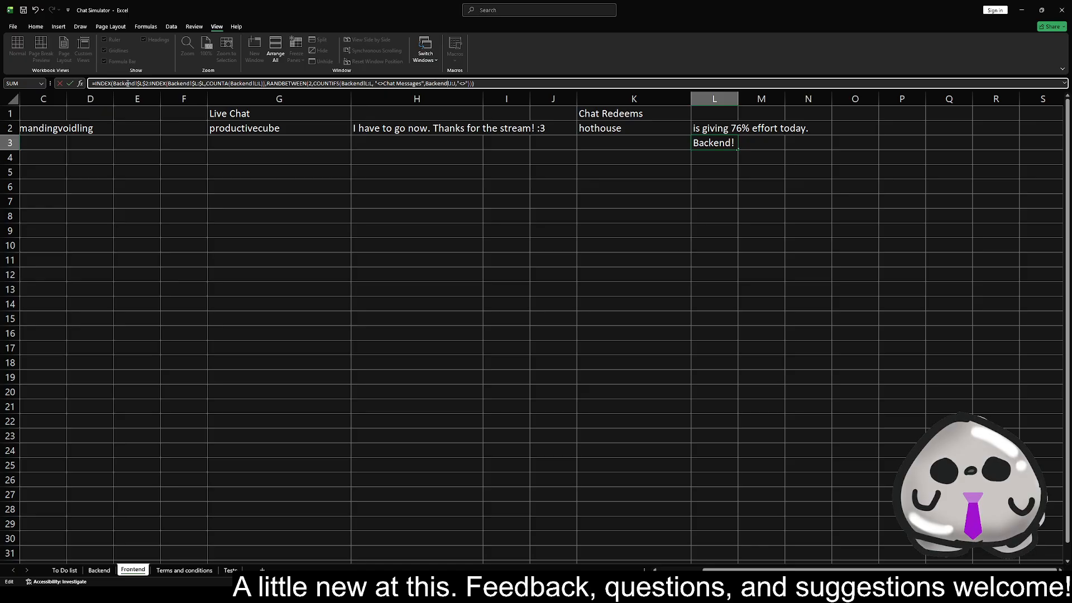
pyautogui.press('Delete')
pyautogui.write('L')
pyautogui.press('Right')
pyautogui.press('Delete')
pyautogui.write('L')
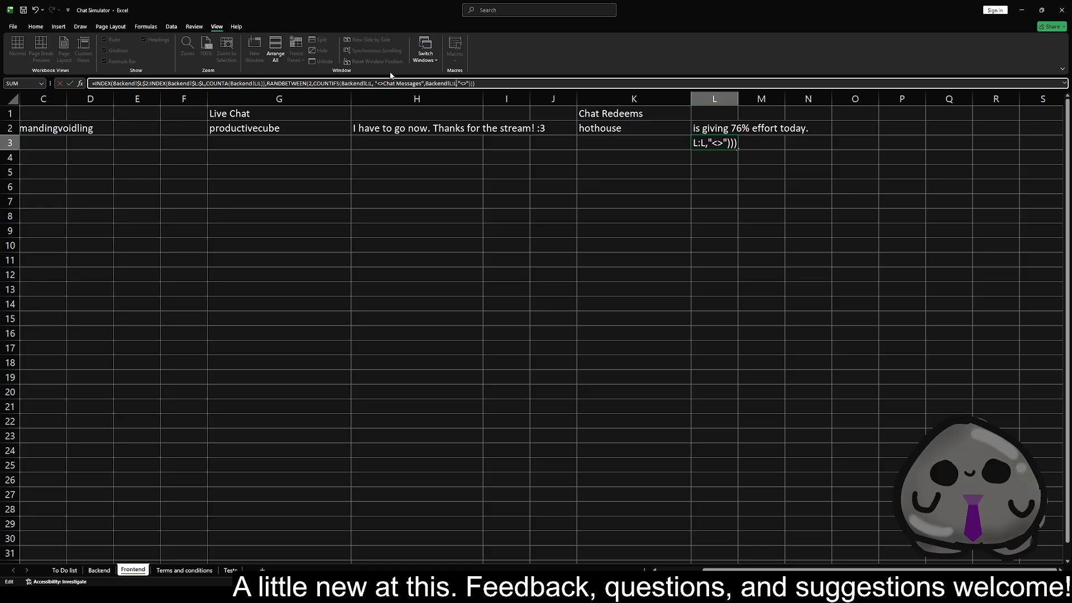
# - Set the first COUNTIFS criterion in L3 to "<>Chat Redeems" and commit the formula
pyautogui.moveTo(397, 83); pyautogui.dragTo(423, 83)
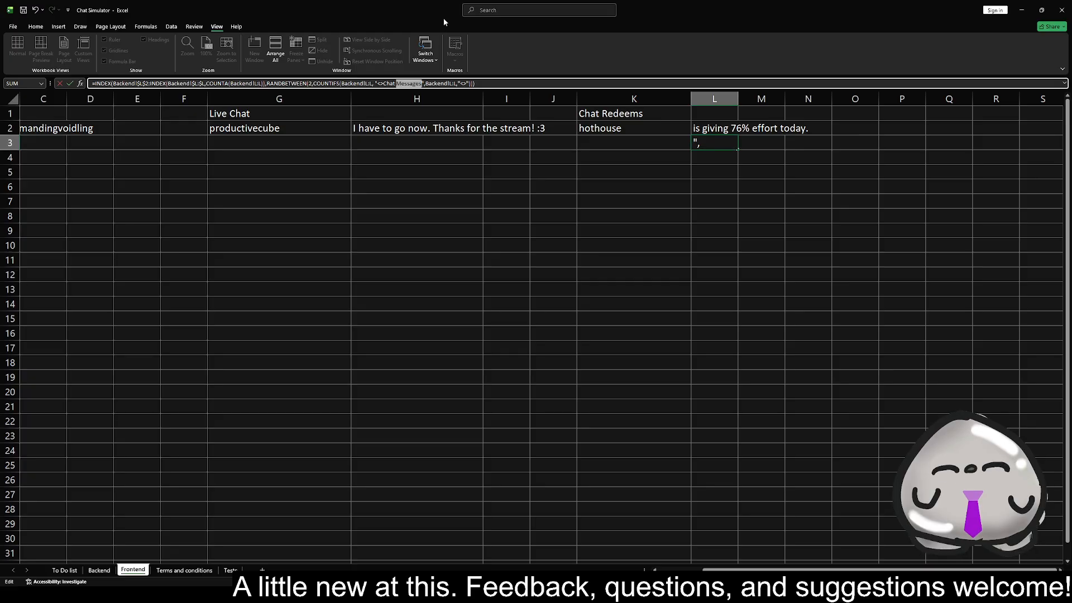
pyautogui.write('Redee')
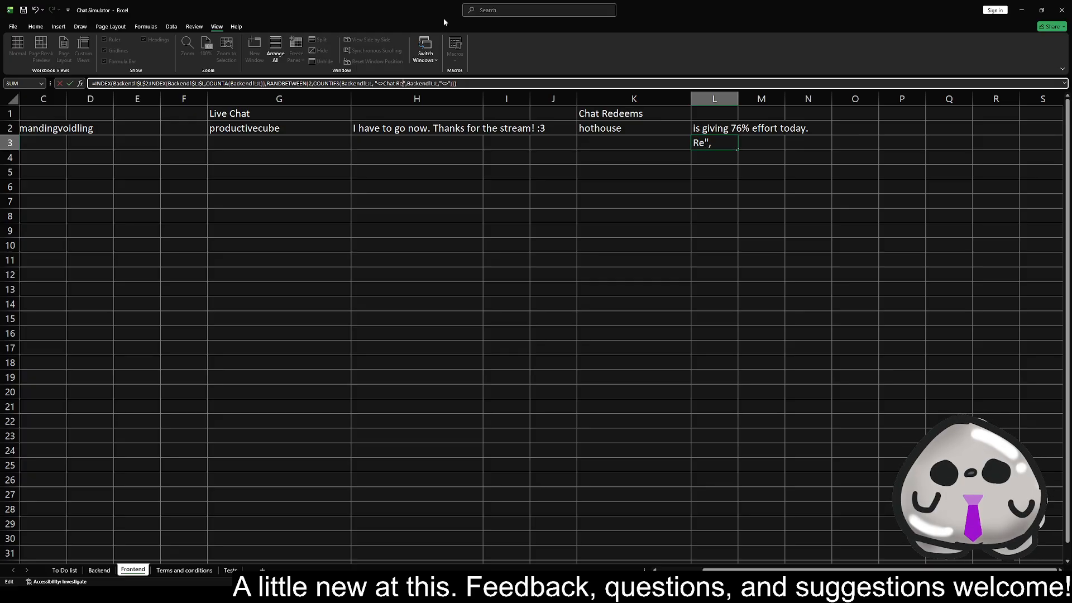
pyautogui.write('ms')
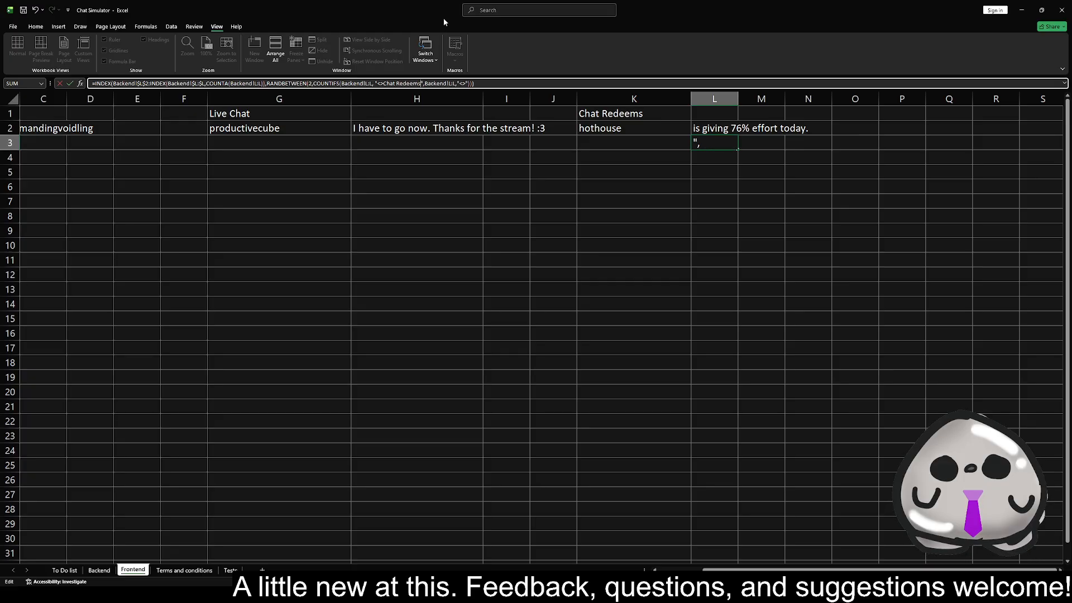
pyautogui.press('Return')
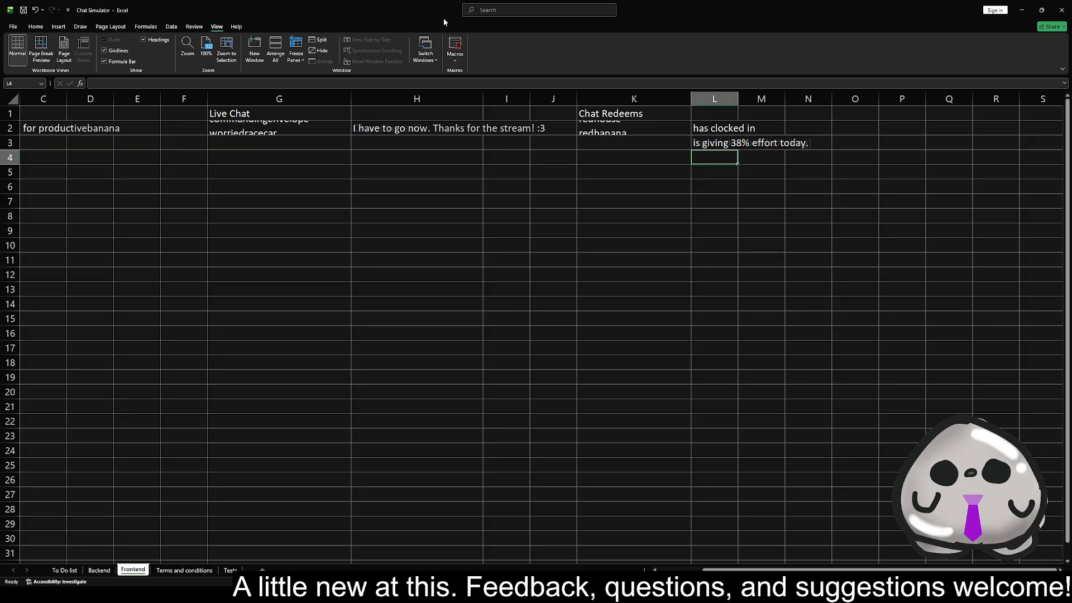
# - Move the finished formula from L3 up into L2, replacing the old chat redeem formula
pyautogui.press('Up')
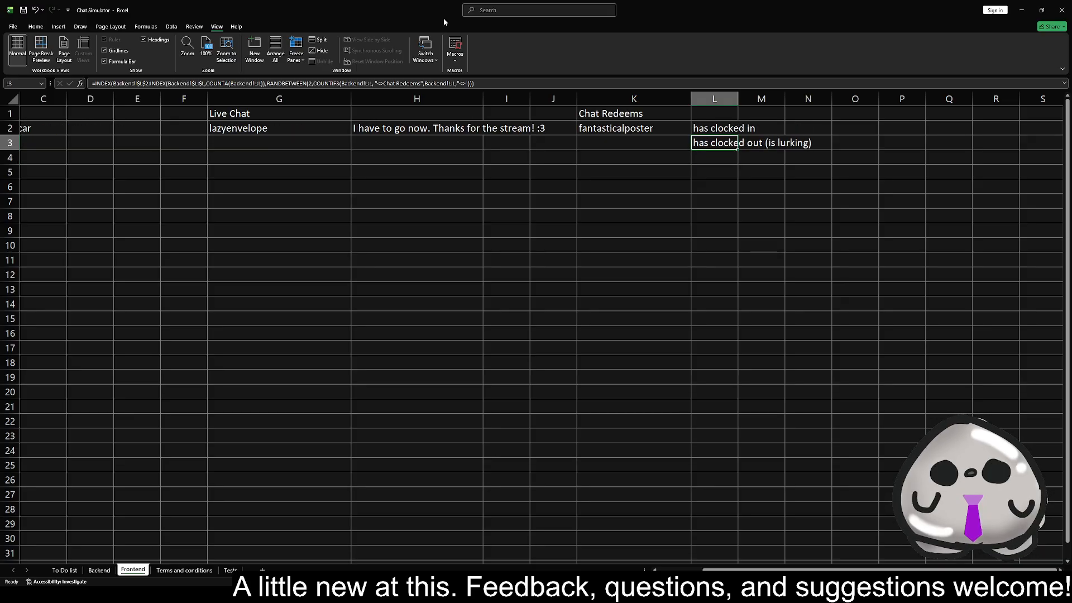
pyautogui.press('Up')
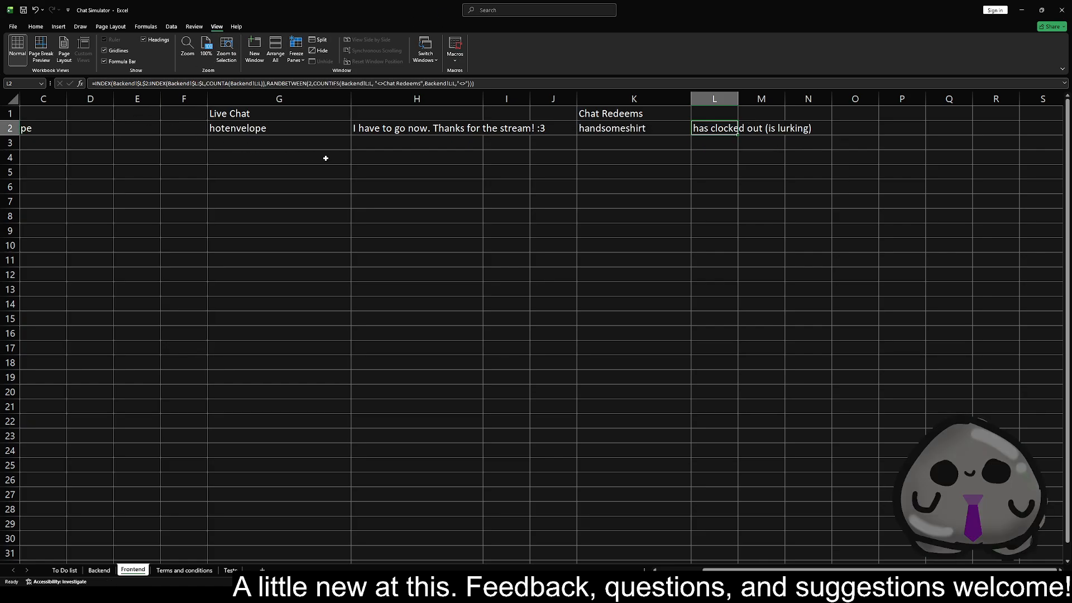
pyautogui.click(744, 181)
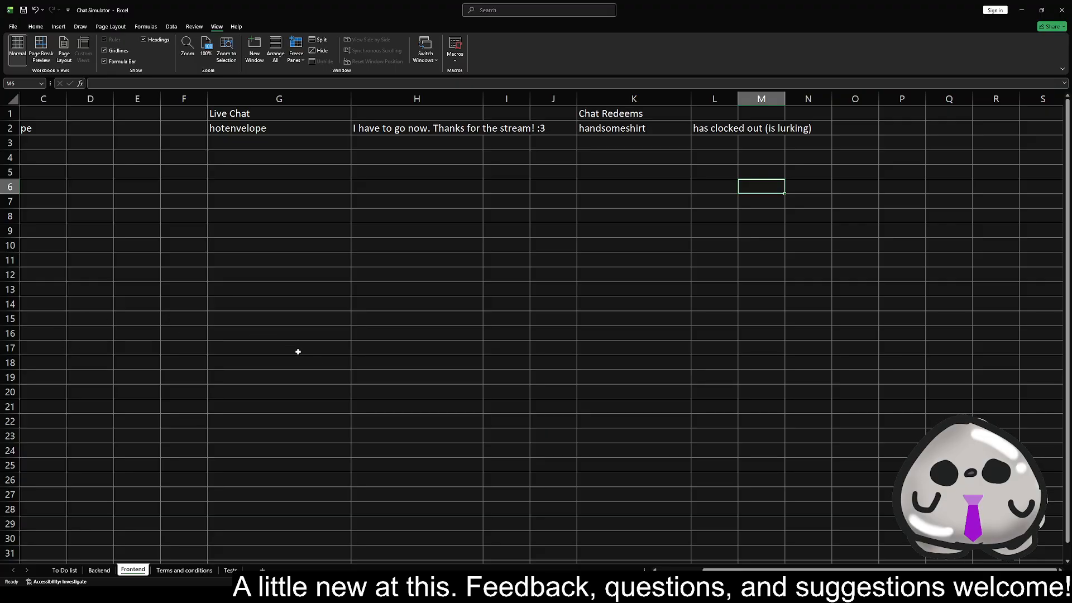
# - Move the Live Chat block G1:H2 so that it starts at A6, below the Redeems section
pyautogui.hscroll(-2, 394, 210)
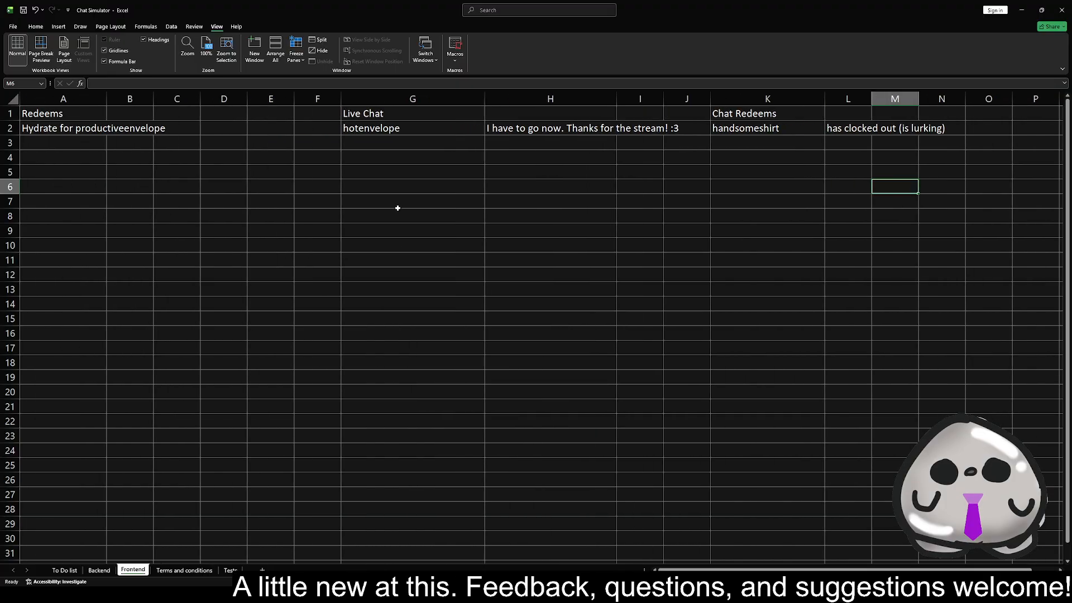
pyautogui.moveTo(375, 111); pyautogui.dragTo(498, 127)
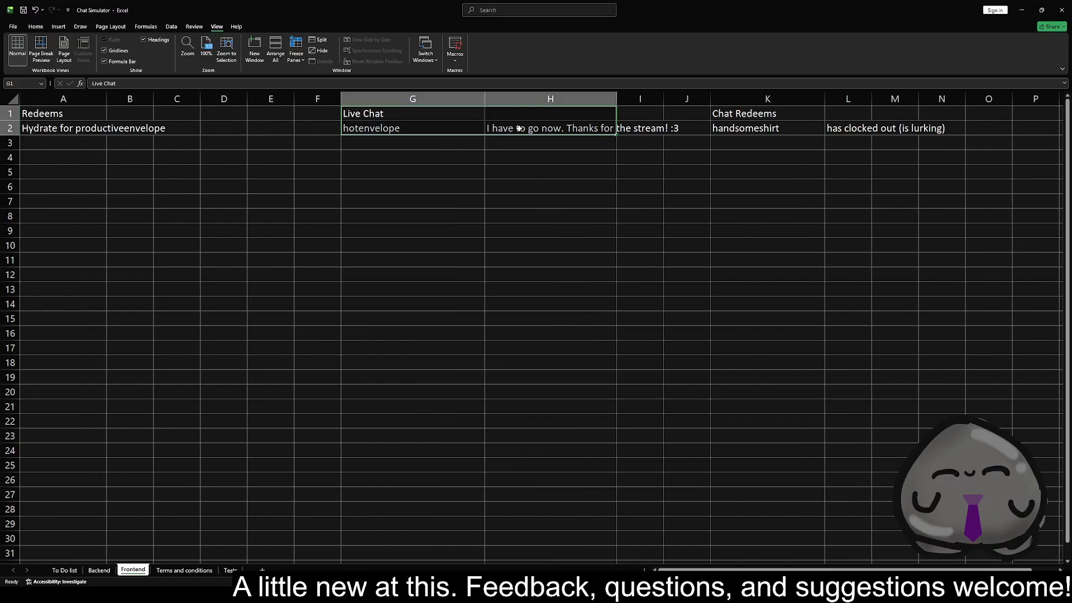
pyautogui.hotkey('ctrl', 'c')
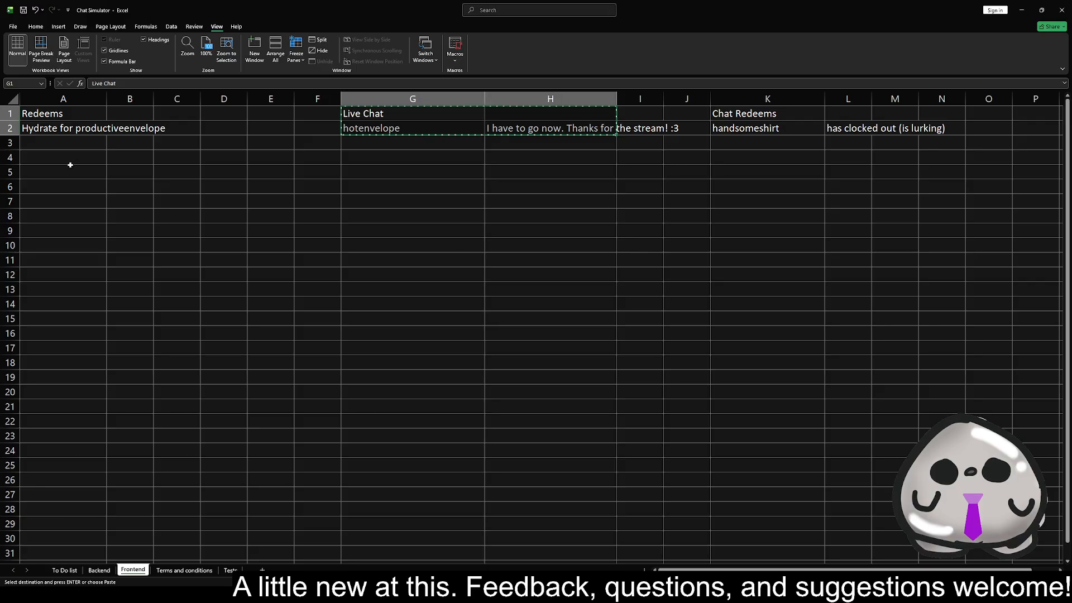
pyautogui.click(56, 188)
pyautogui.hotkey('ctrl', 'v')
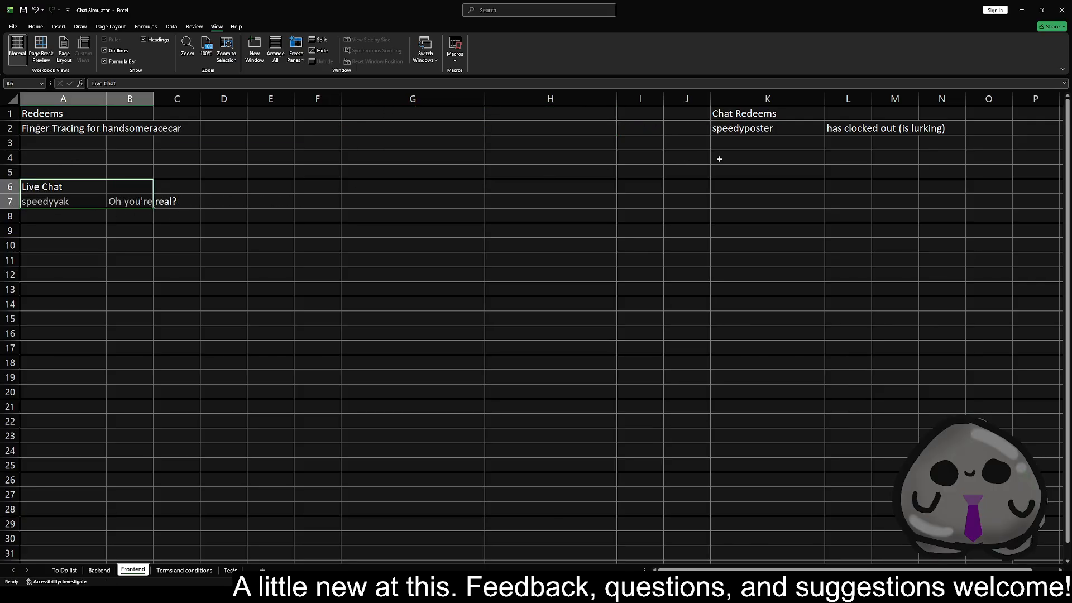
# - Move the Chat Redeems block K1:L2 so that it starts at A11, and narrow column A slightly
pyautogui.moveTo(738, 115); pyautogui.dragTo(848, 129)
pyautogui.hotkey('ctrl', 'c')
pyautogui.click(67, 261)
pyautogui.hotkey('ctrl', 'v')
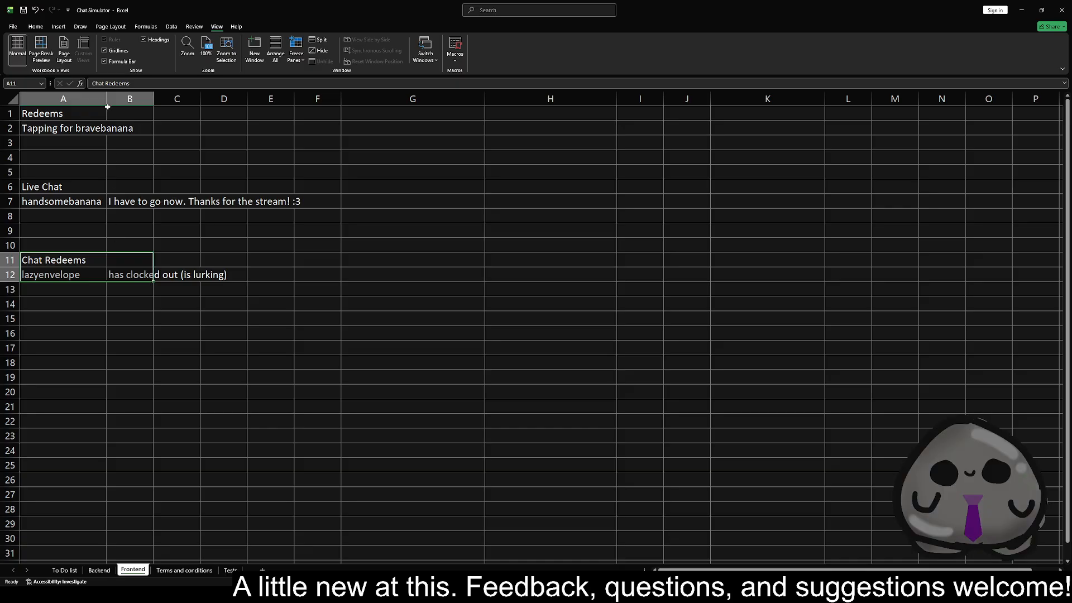
pyautogui.moveTo(108, 98)
pyautogui.mouseDown()
pyautogui.moveTo(136, 99)
pyautogui.moveTo(104, 99)
pyautogui.mouseUp()
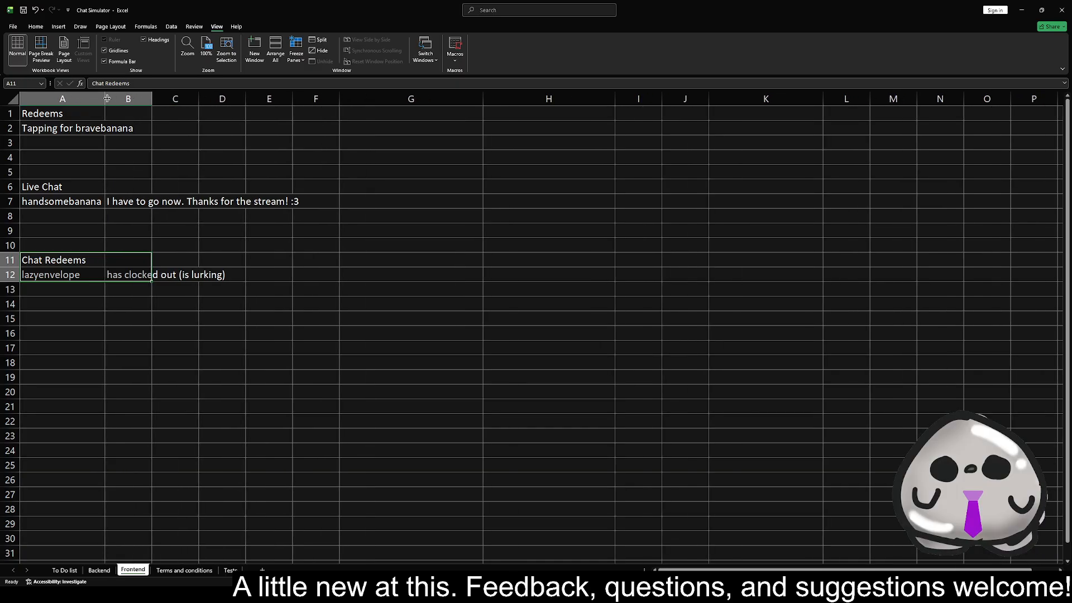
# - Make columns C through N of the Frontend sheet the same narrow width
pyautogui.click(142, 234)
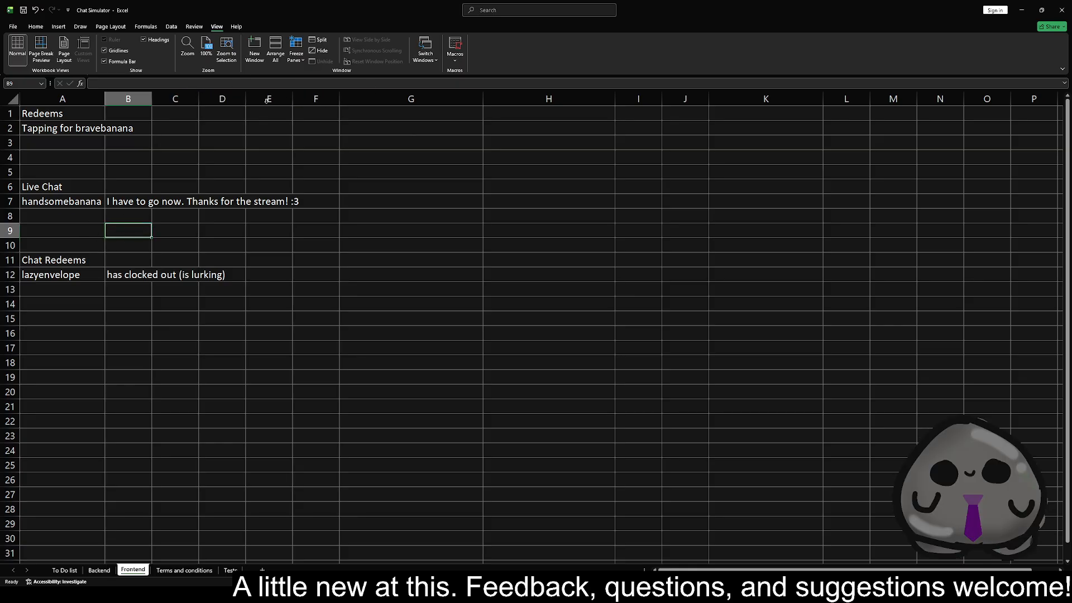
pyautogui.moveTo(176, 99); pyautogui.dragTo(948, 99)
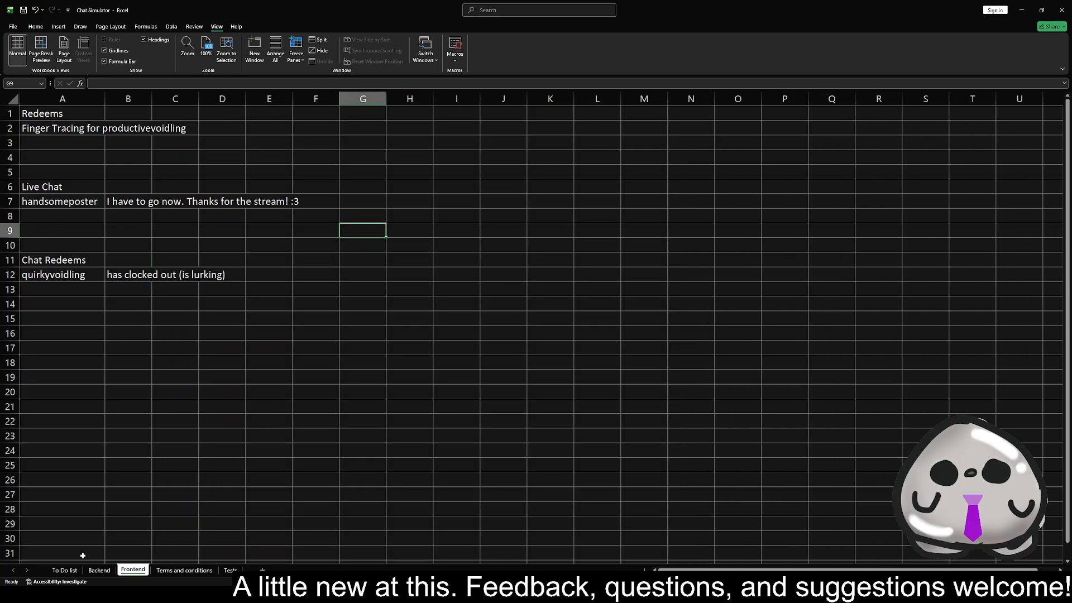
# - Delete the Backend sheet's numbering columns Column6, beside Chat Messages, and Column3, beside Chat Redeems
pyautogui.click(106, 571)
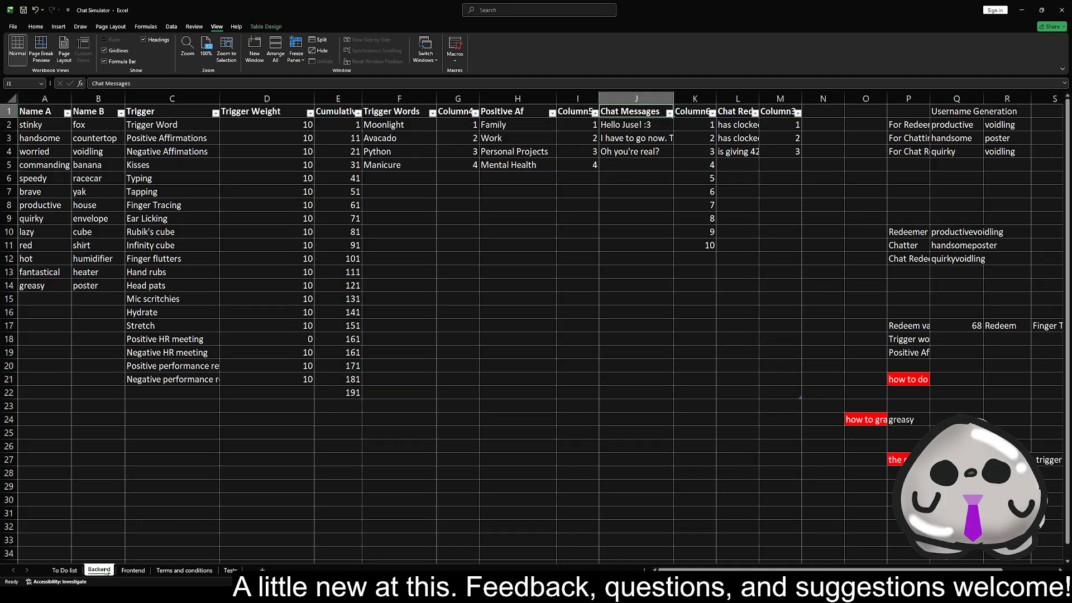
pyautogui.click(697, 98)
pyautogui.hotkey('ctrl', '-')
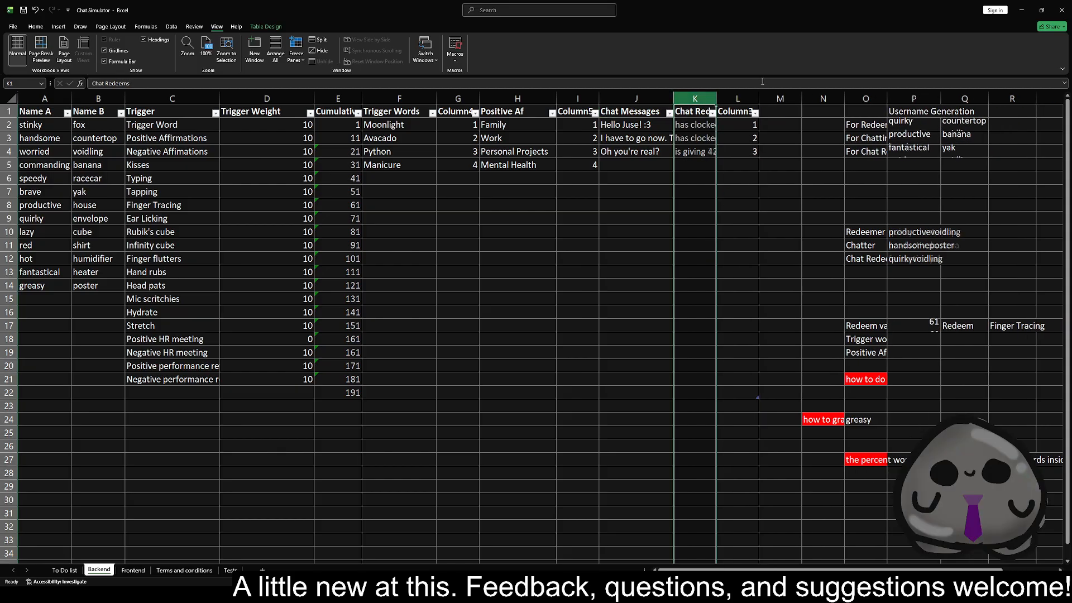
pyautogui.hotkey('ctrl', '-')
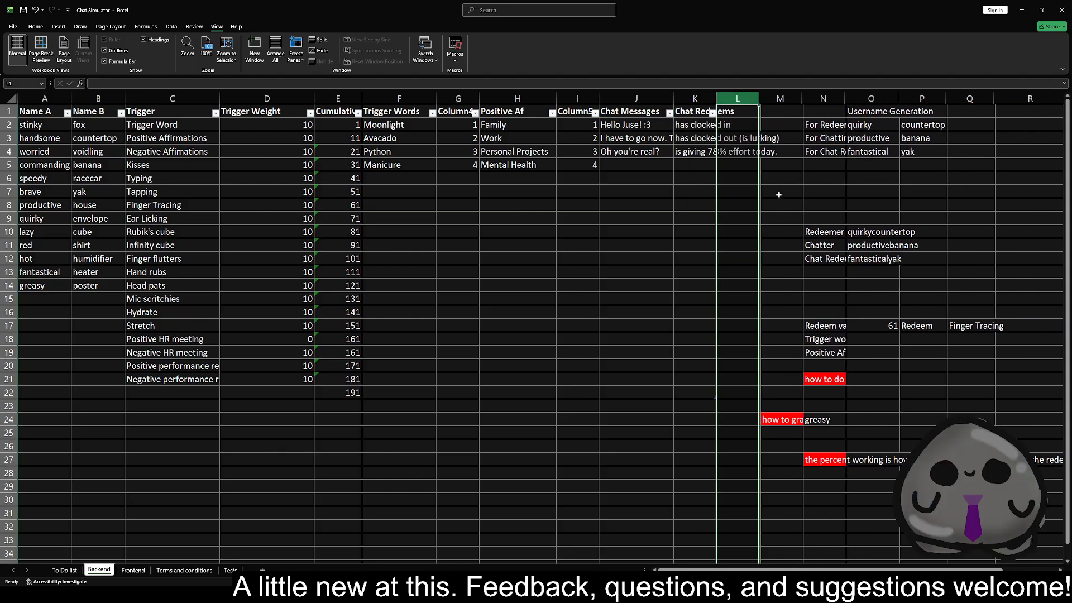
# - Add "How are you doing today?" in J5 and "When is the next stream?" in J6 of the Chat Messages list
pyautogui.click(636, 162)
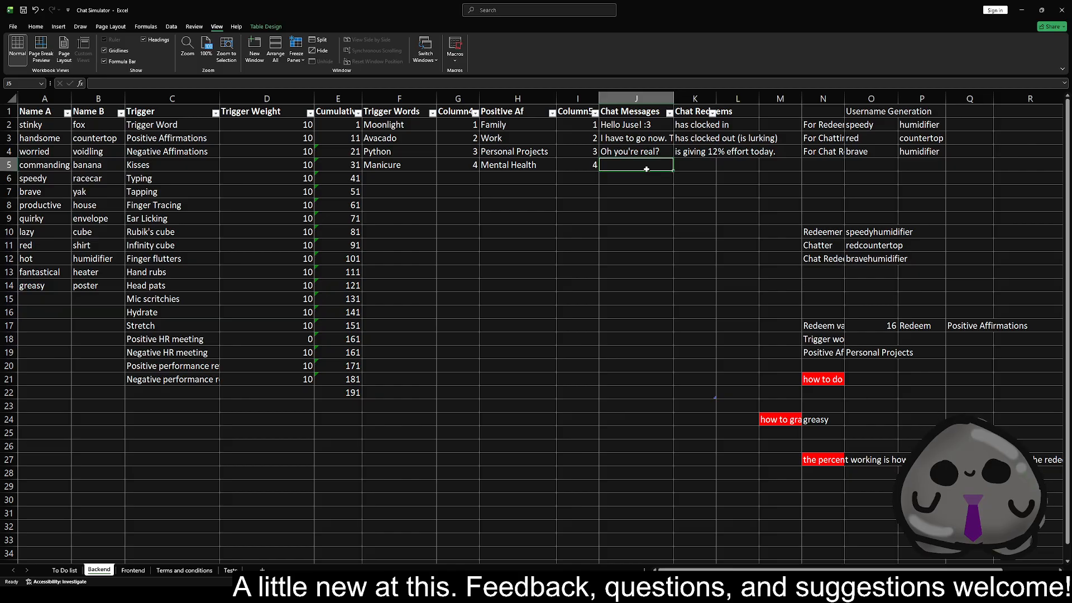
pyautogui.write('How ')
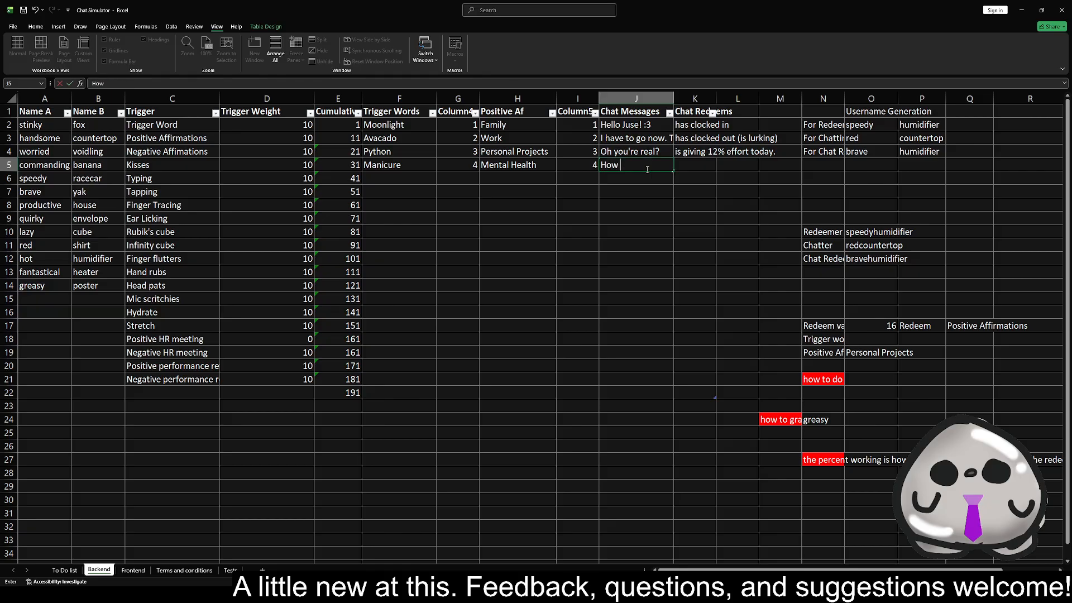
pyautogui.write('are you doing today?')
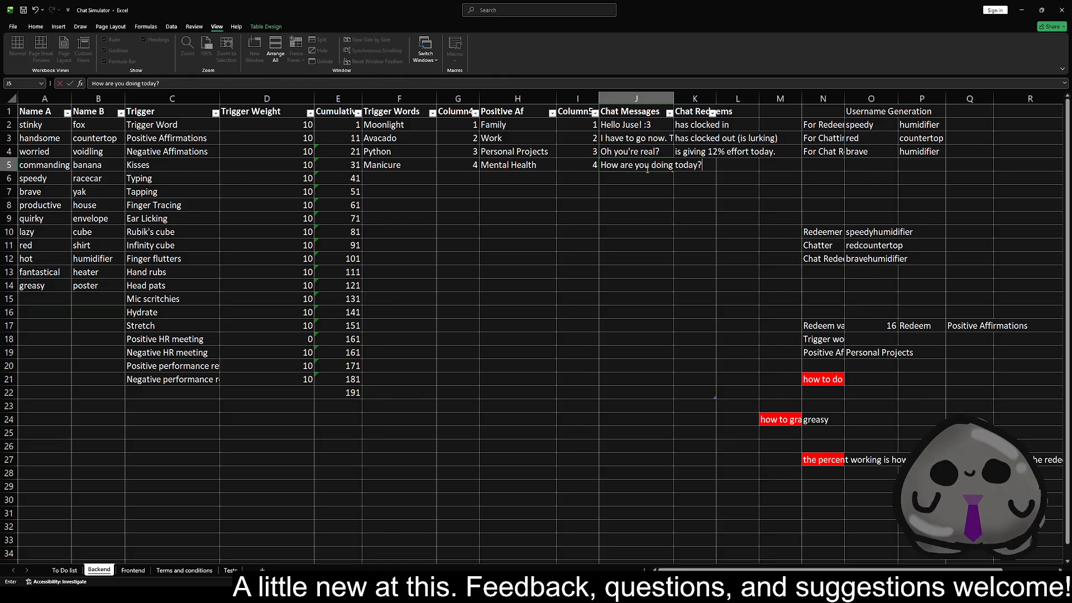
pyautogui.press('Return')
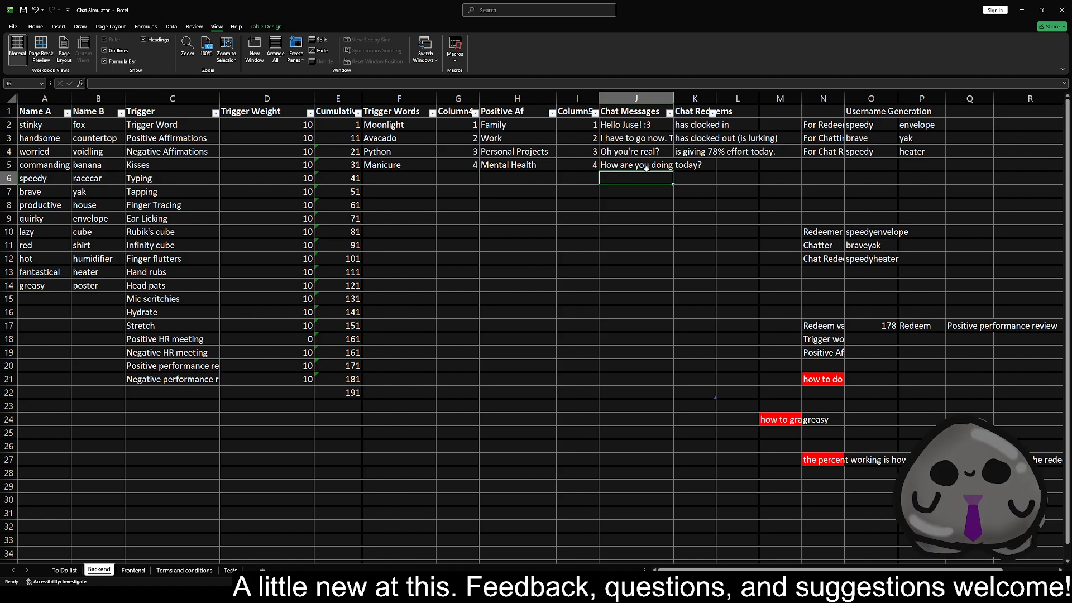
pyautogui.write('W')
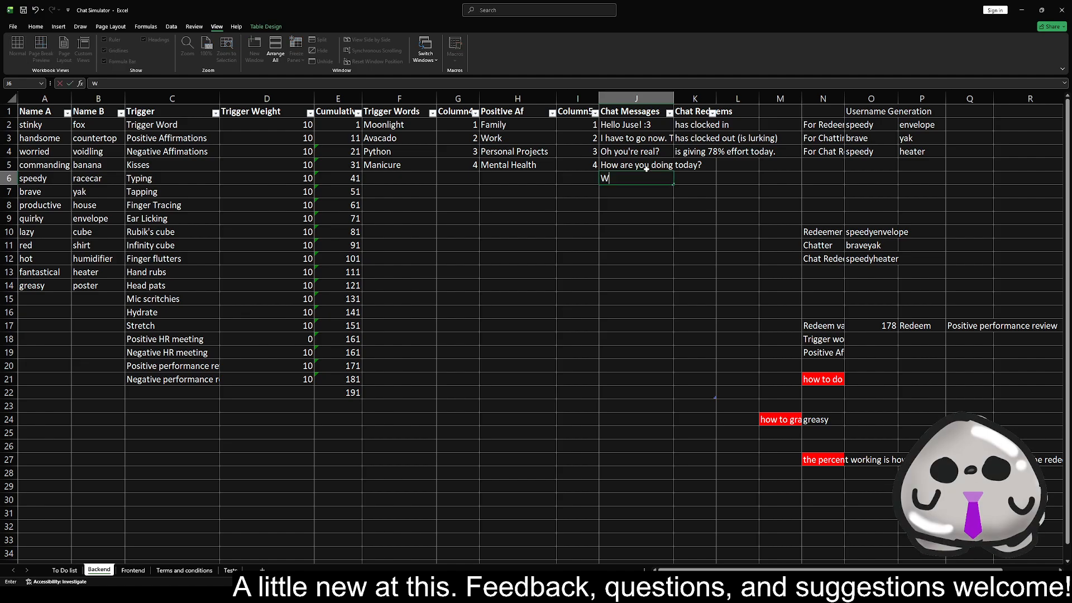
pyautogui.write('hen is the ne')
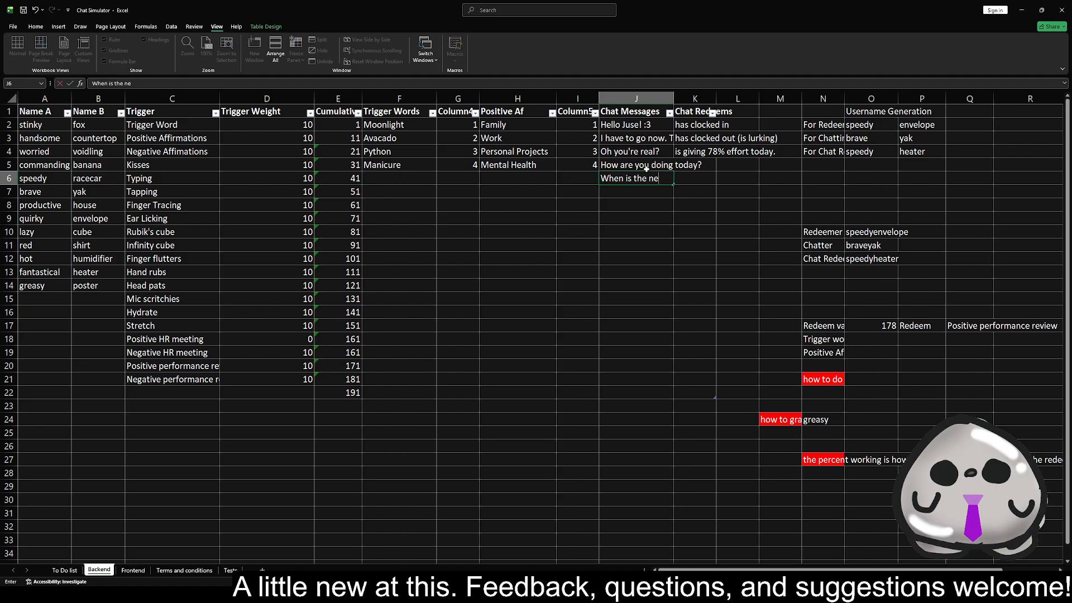
pyautogui.write('xt stream?')
pyautogui.press('Return')
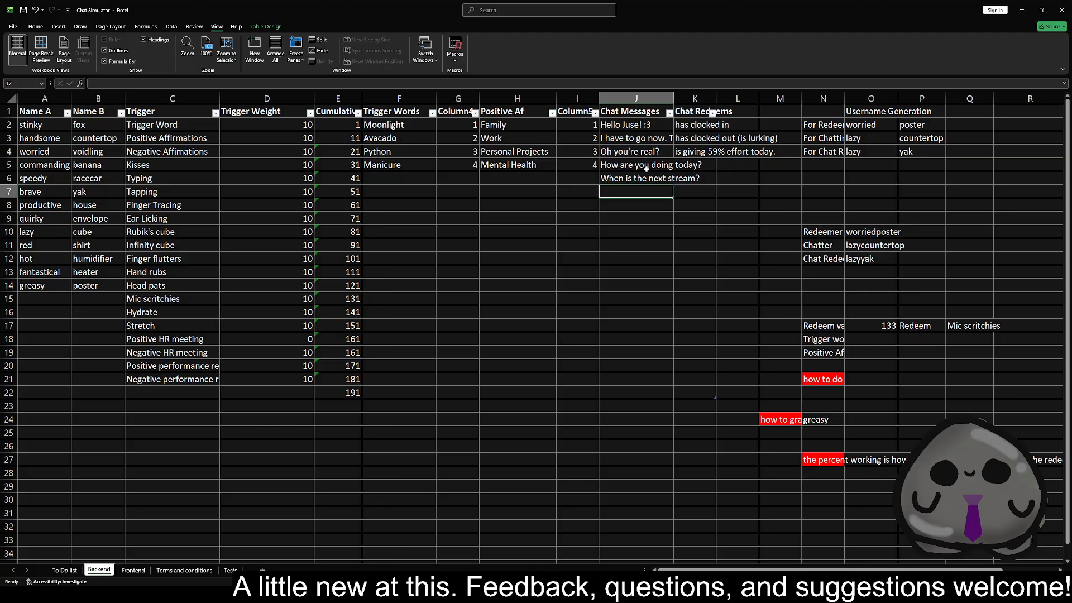
# - Add "I really like that trigger!" in J7 as another chat message
pyautogui.write('I')
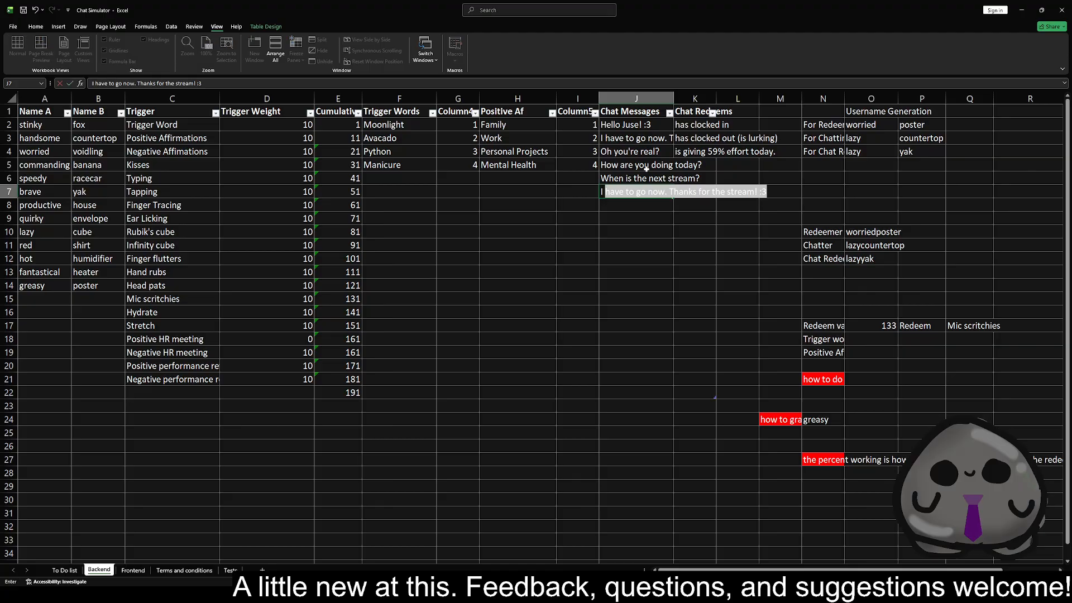
pyautogui.write(' really like that t')
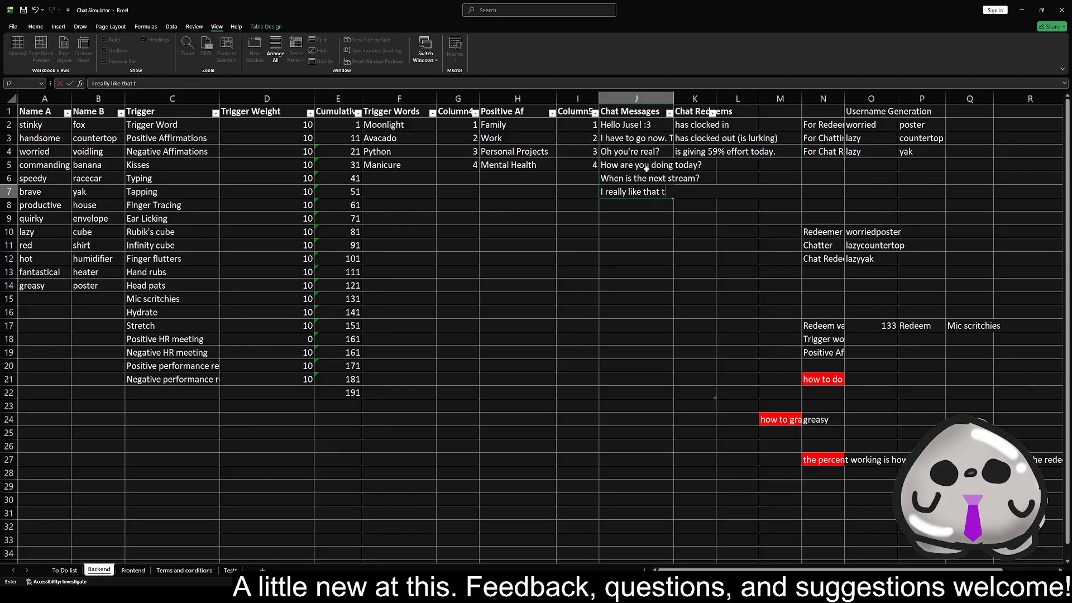
pyautogui.write('rigger')
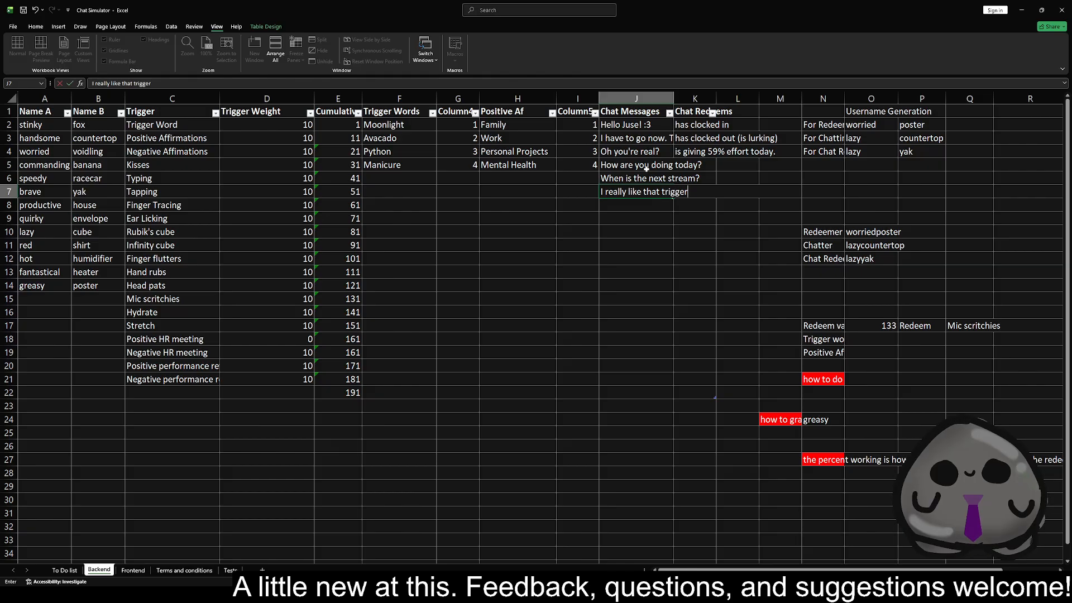
pyautogui.write('!')
pyautogui.press('Return')
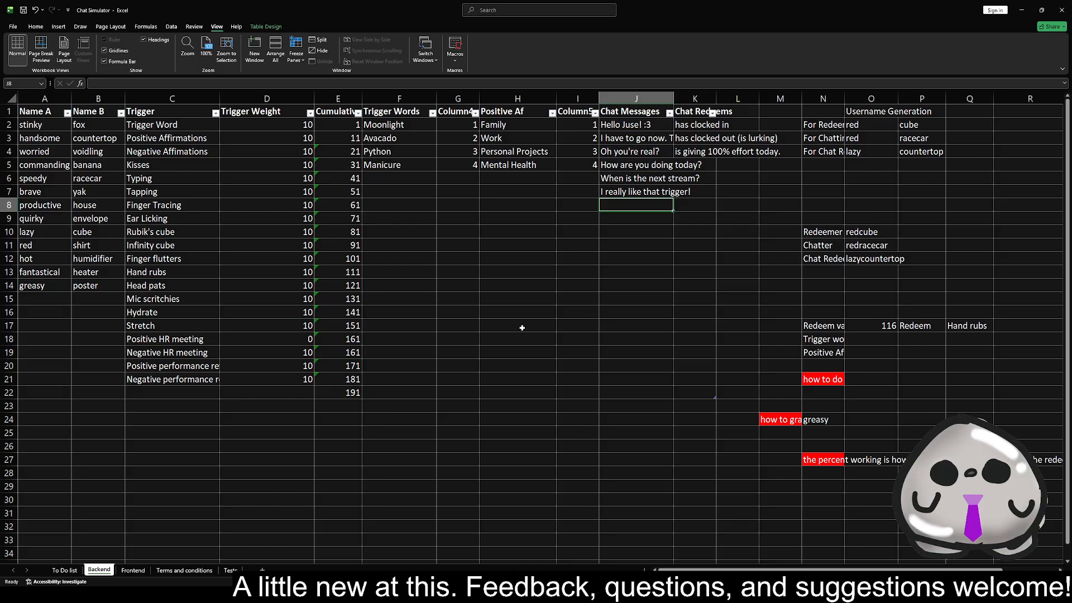
# - Check the Frontend sheet's generated chat output and the empty name rows A15:B19 on the Backend sheet
pyautogui.click(133, 570)
pyautogui.click(138, 342)
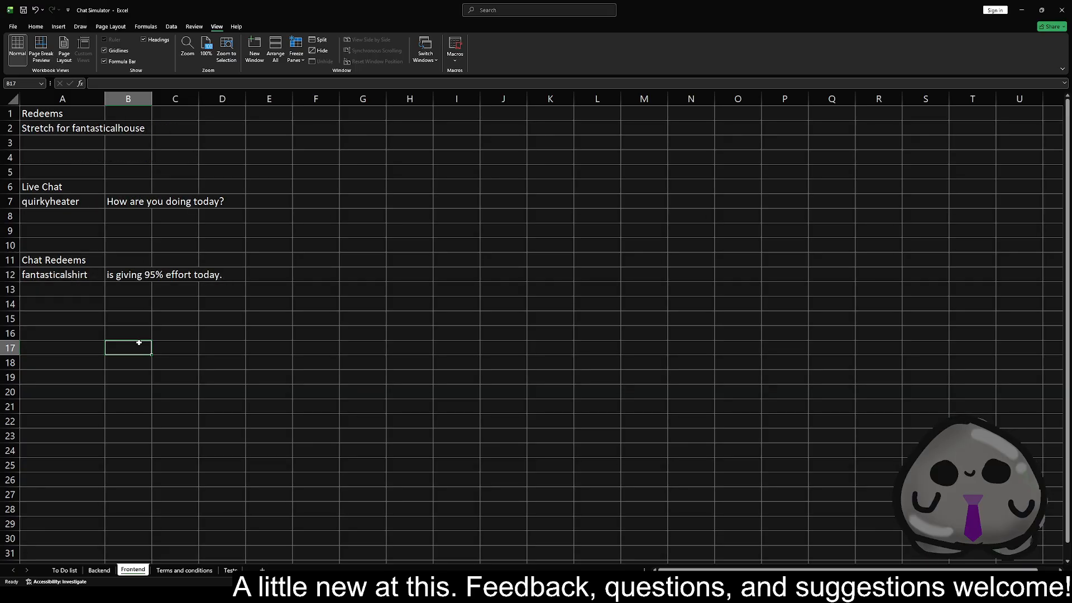
pyautogui.click(99, 570)
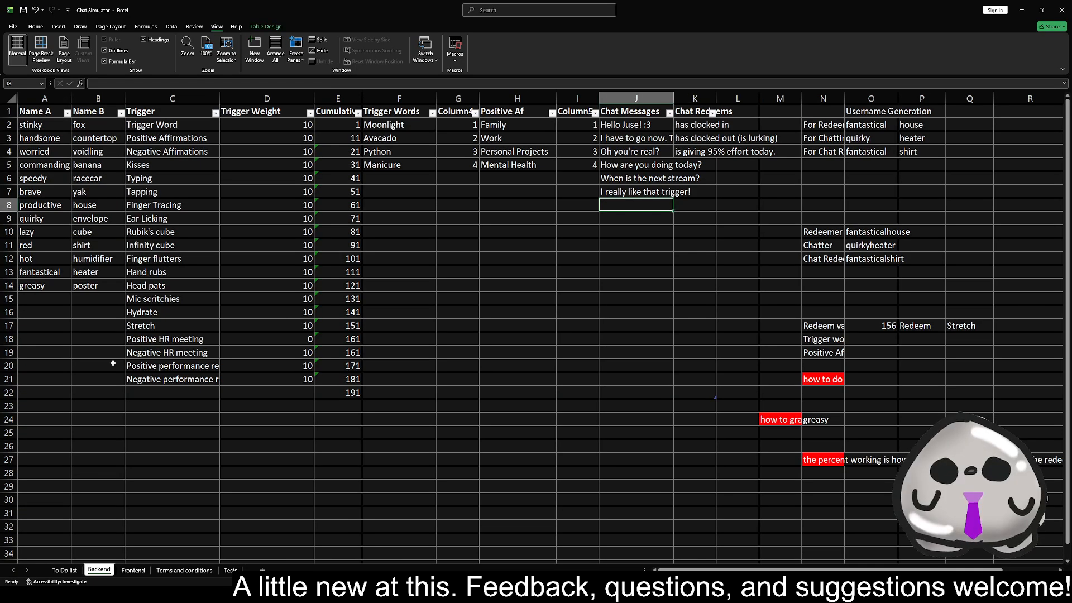
pyautogui.moveTo(33, 300); pyautogui.dragTo(52, 355)
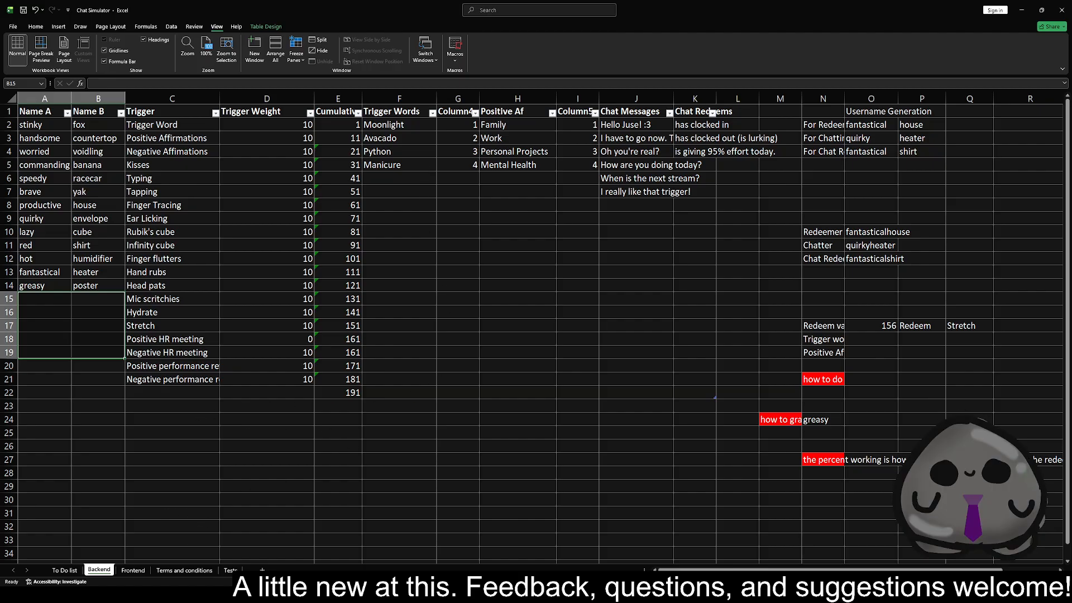
# - Widen column A of the Frontend sheet slightly so that longer usernames fit
pyautogui.click(133, 570)
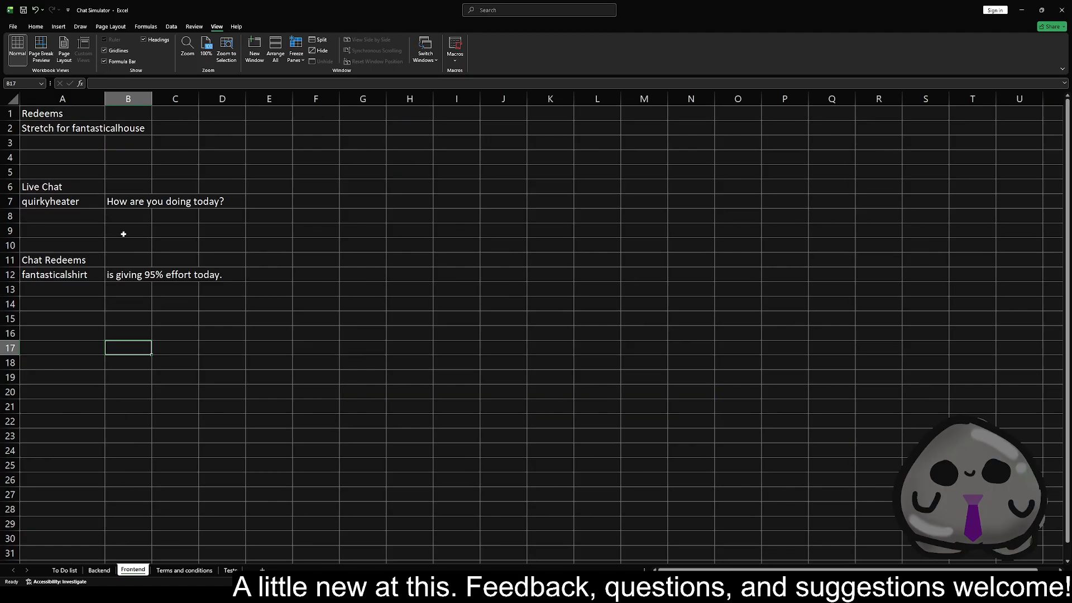
pyautogui.click(92, 227)
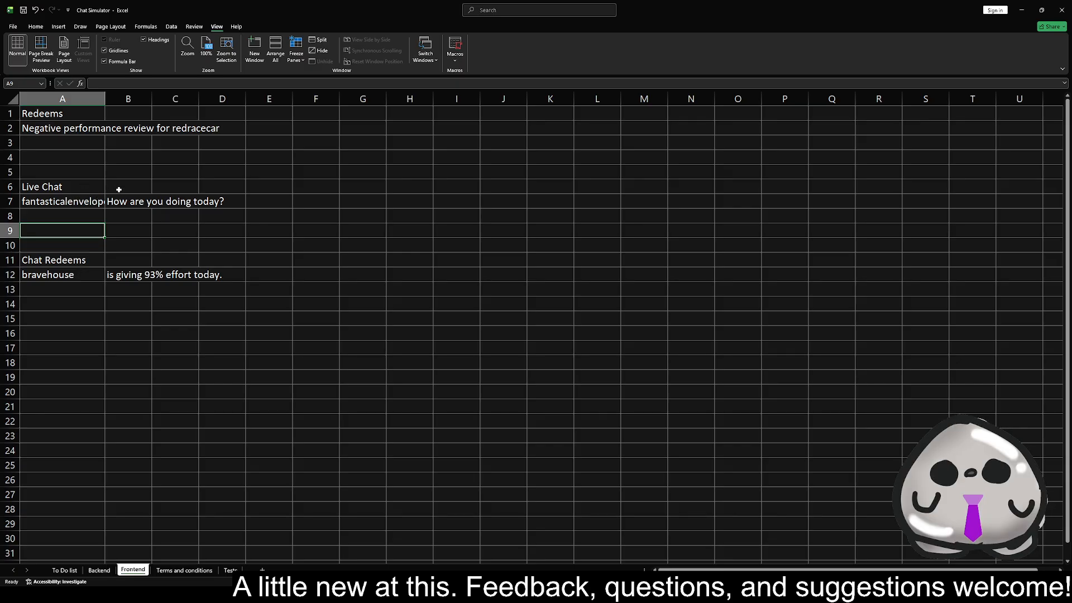
pyautogui.moveTo(105, 98)
pyautogui.mouseDown()
pyautogui.moveTo(122, 98)
pyautogui.moveTo(114, 98)
pyautogui.mouseUp()
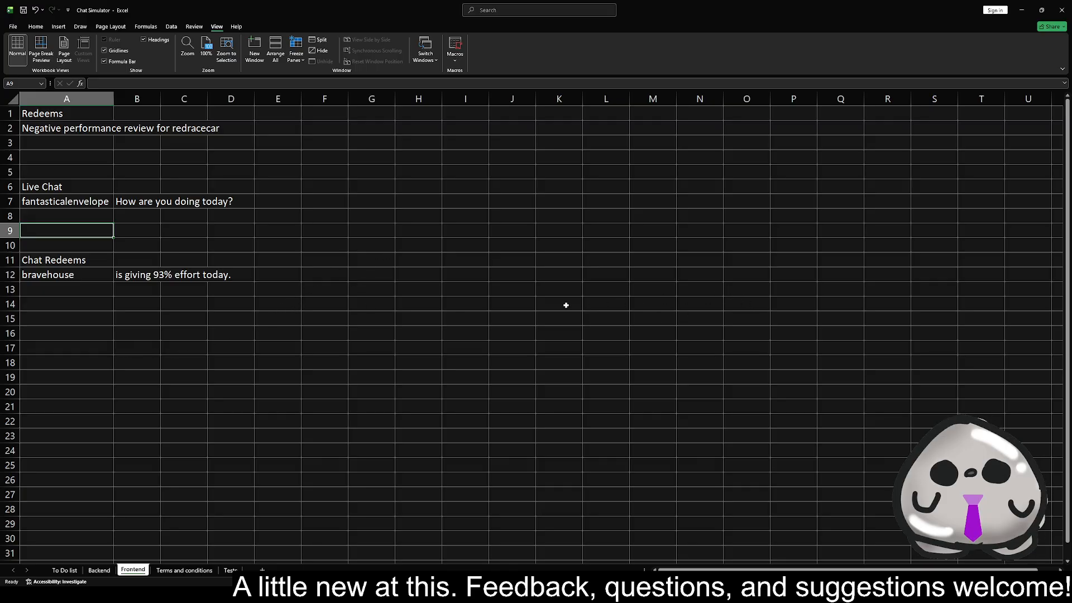
pyautogui.click(162, 219)
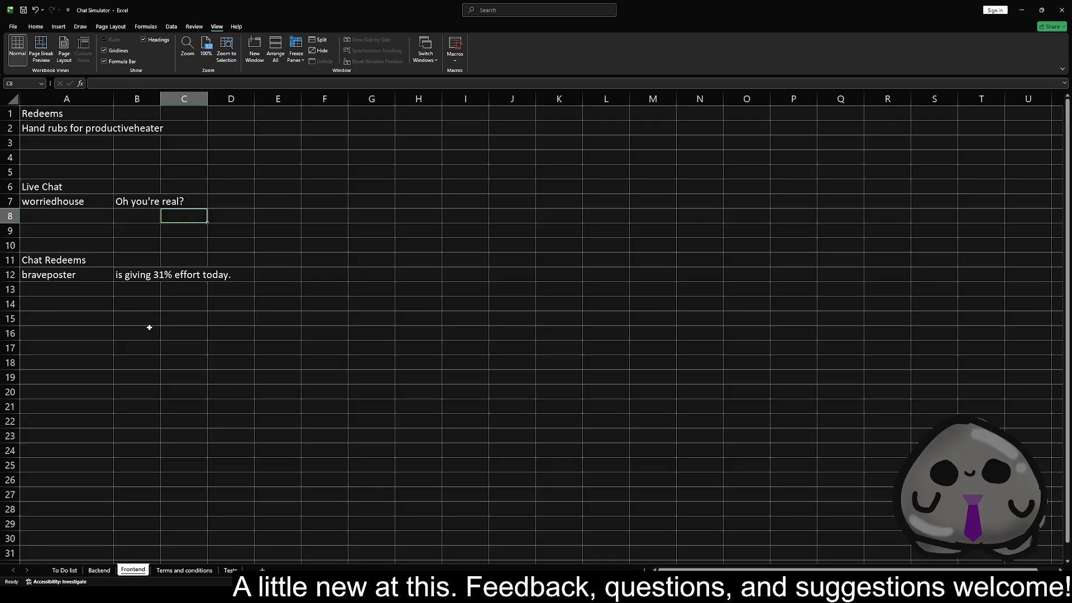
# - Set the Mic scritchies trigger weight in Backend cell D15 to 10000000 and check the redeem on the Frontend sheet
pyautogui.click(96, 571)
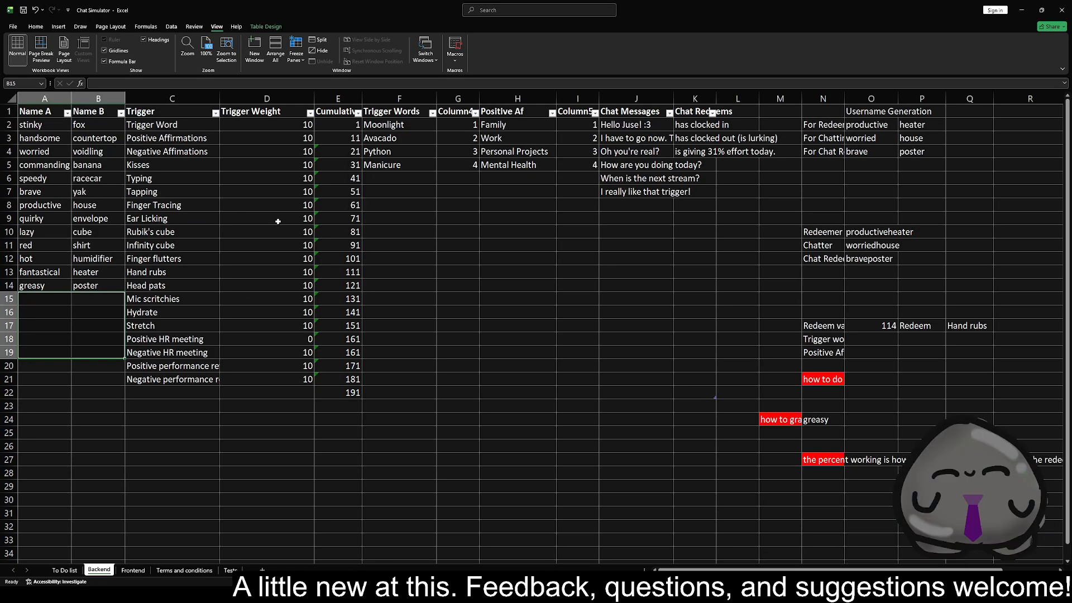
pyautogui.click(267, 302)
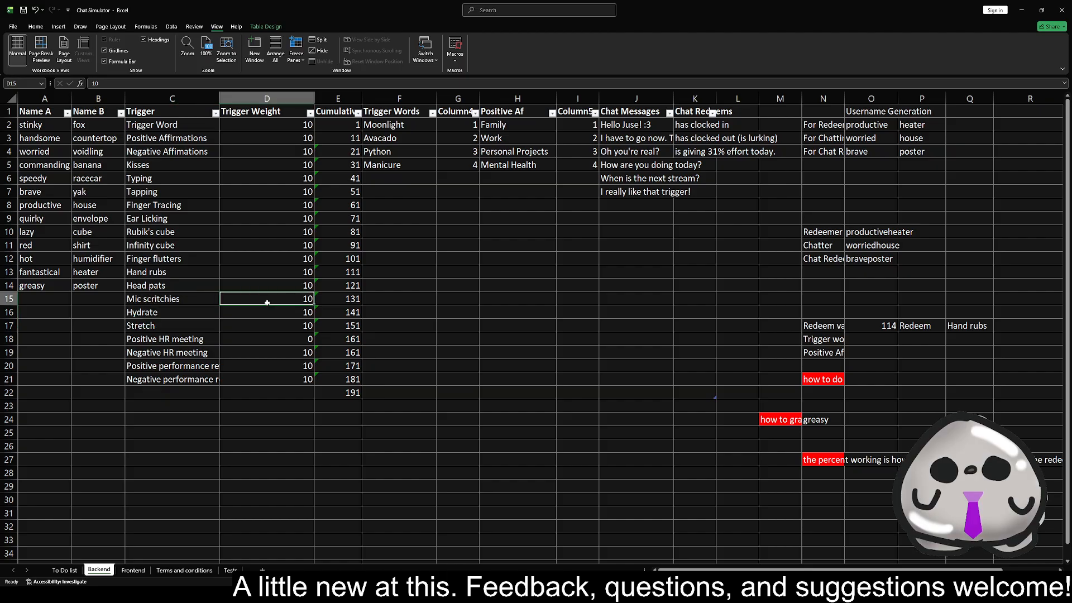
pyautogui.write('10000000')
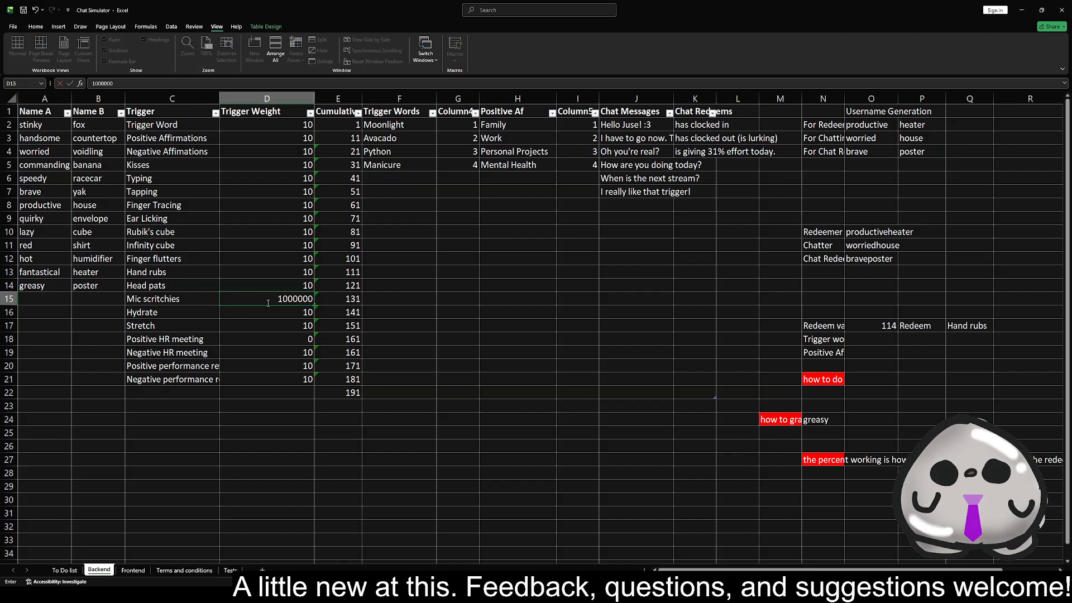
pyautogui.click(409, 310)
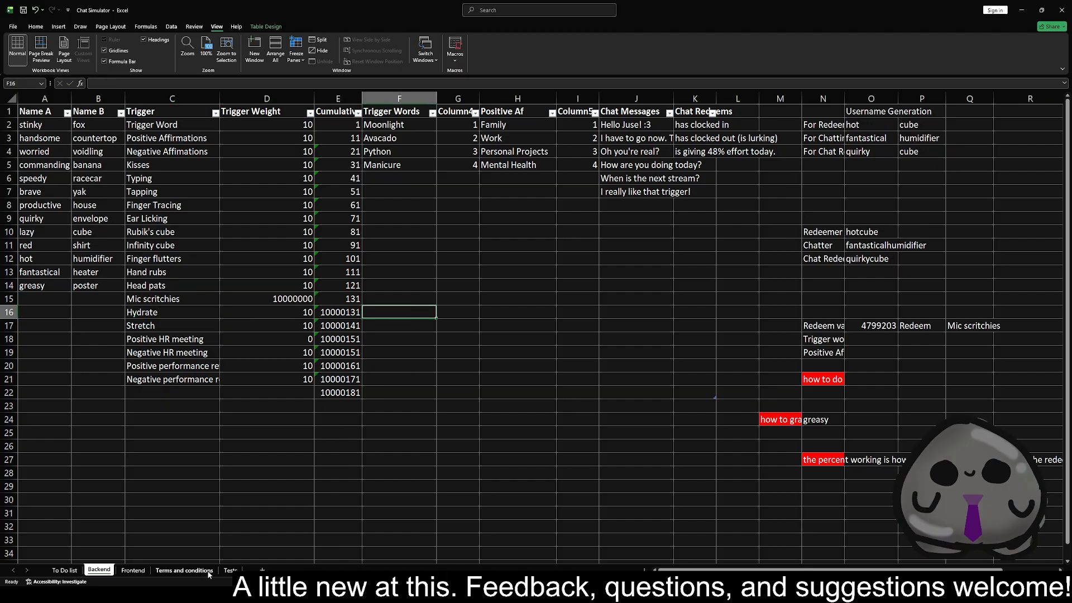
pyautogui.click(133, 570)
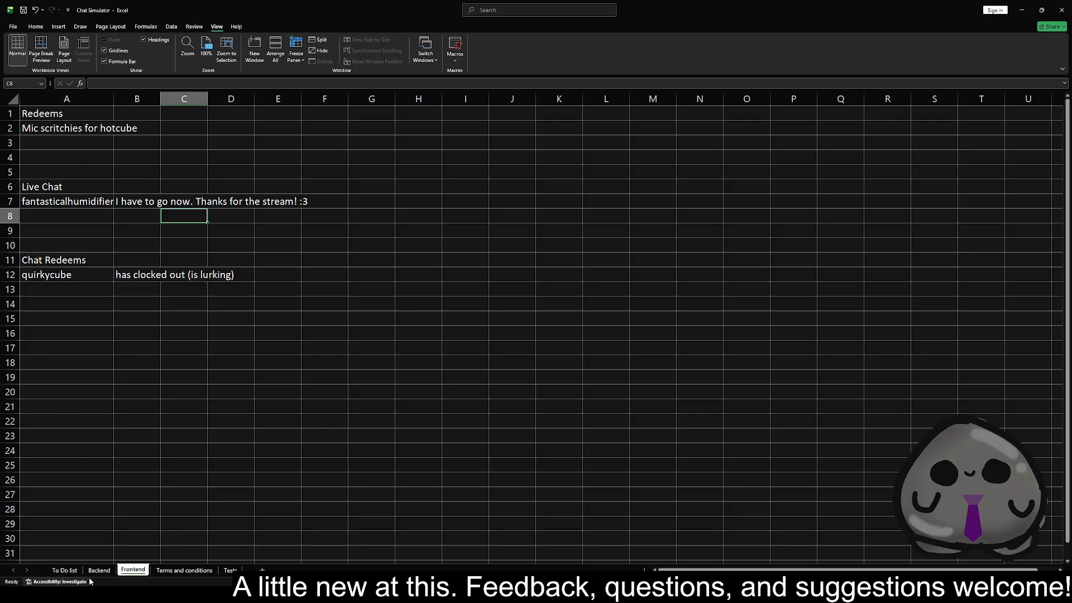
# - Clear the note about referencing a column's bottom cell from A17 of the To Do list sheet and apply the Dark cell style
pyautogui.click(53, 570)
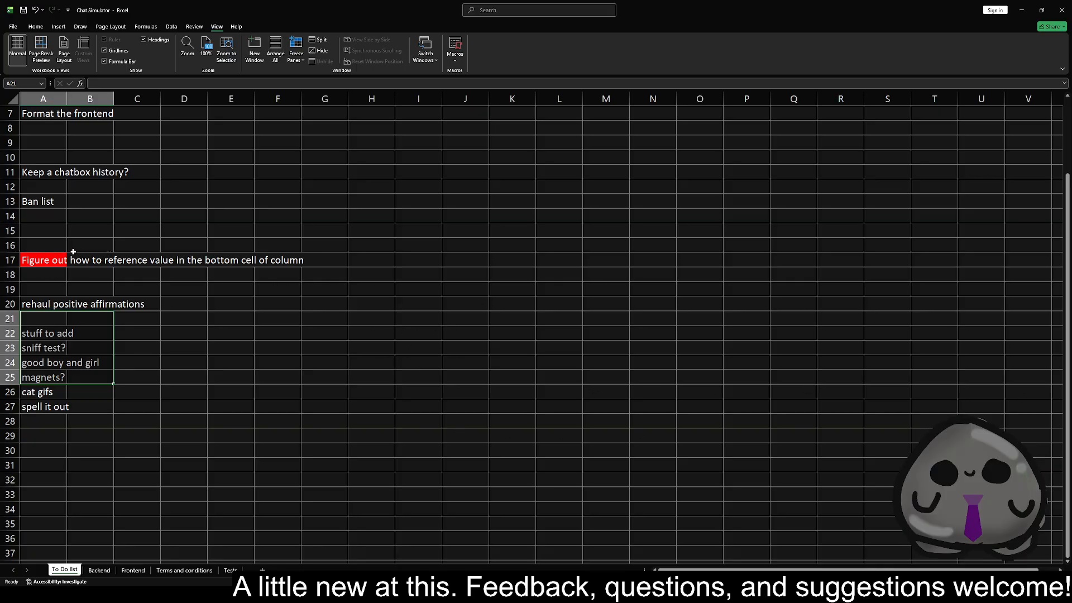
pyautogui.click(48, 257)
pyautogui.press('BackSpace')
pyautogui.press('Return')
pyautogui.click(48, 257)
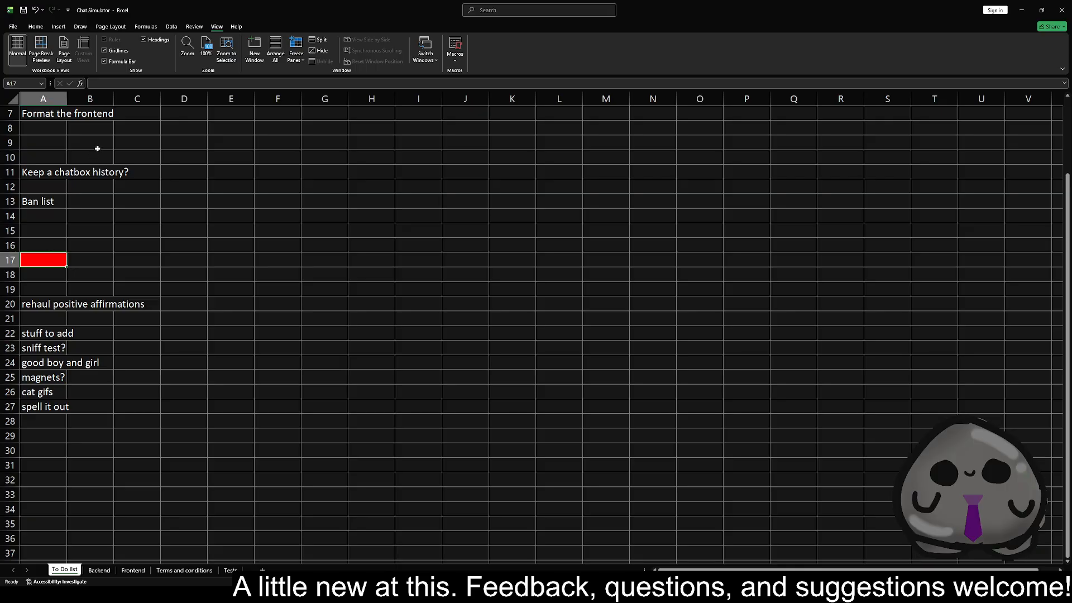
pyautogui.click(36, 27)
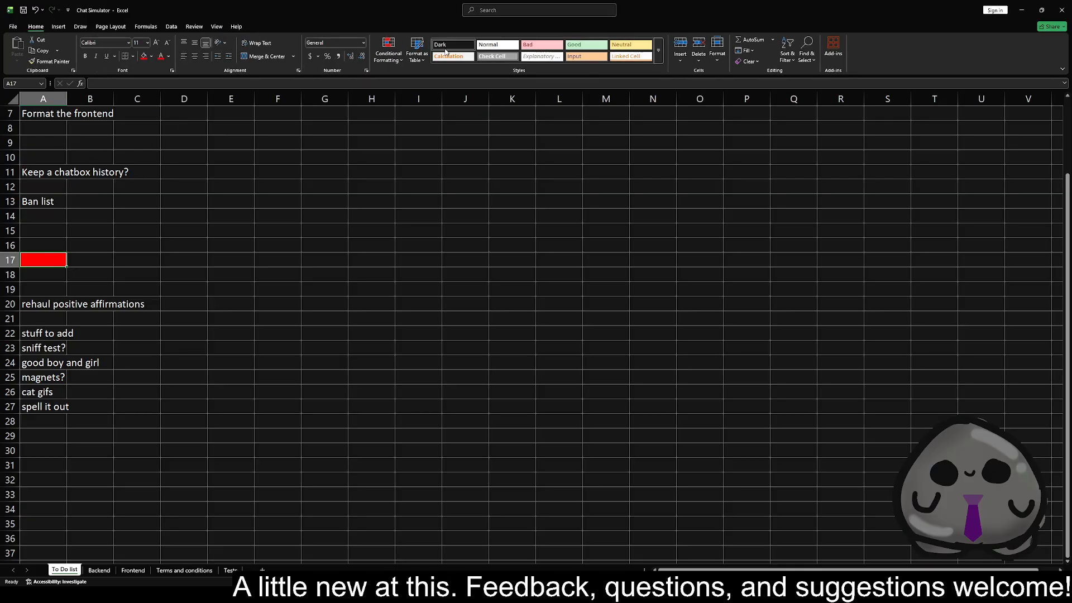
pyautogui.click(443, 48)
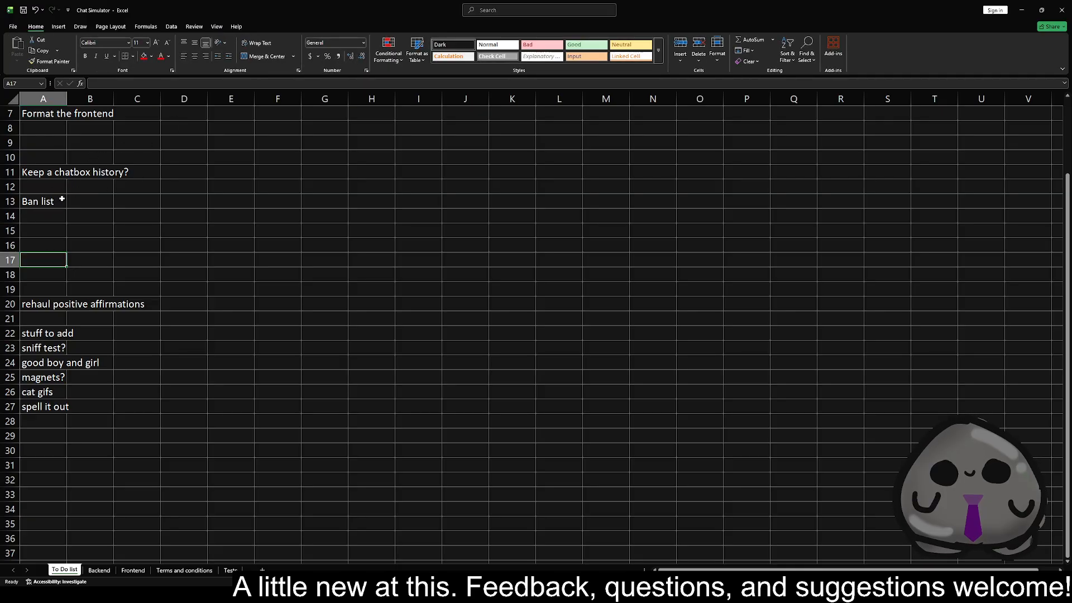
# - Review the chatbox history and frontend formatting items on the to-do list, and return to the Backend sheet
pyautogui.click(52, 172)
pyautogui.click(49, 114)
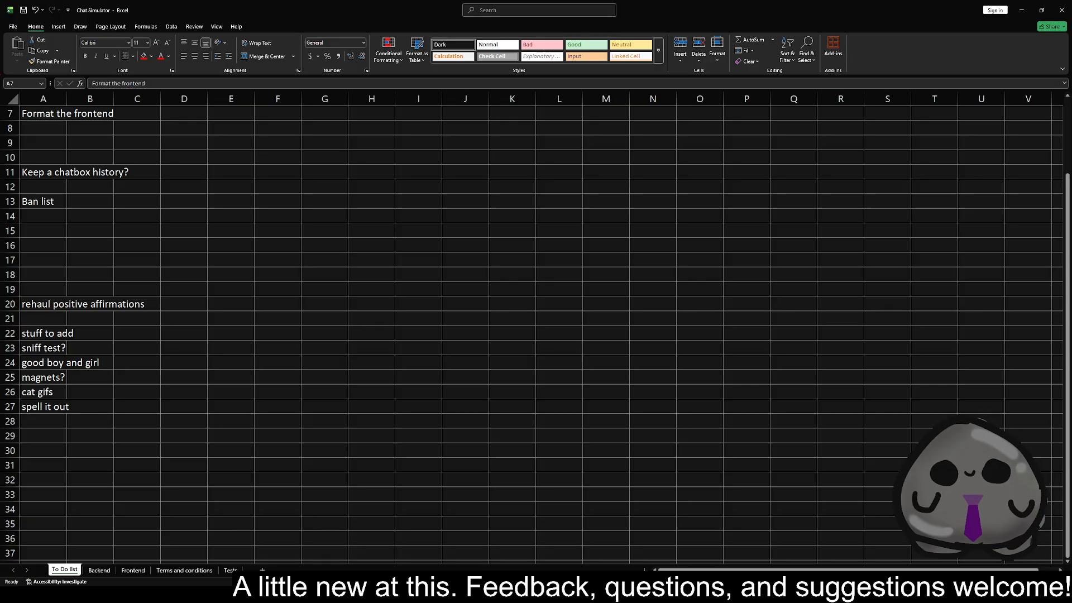
pyautogui.click(127, 571)
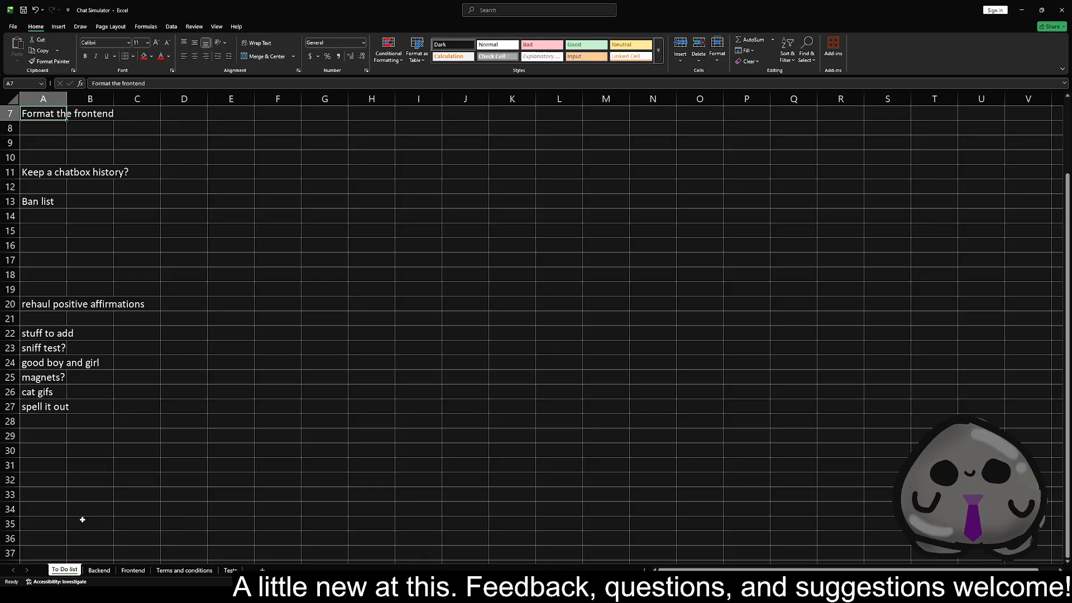
pyautogui.click(99, 570)
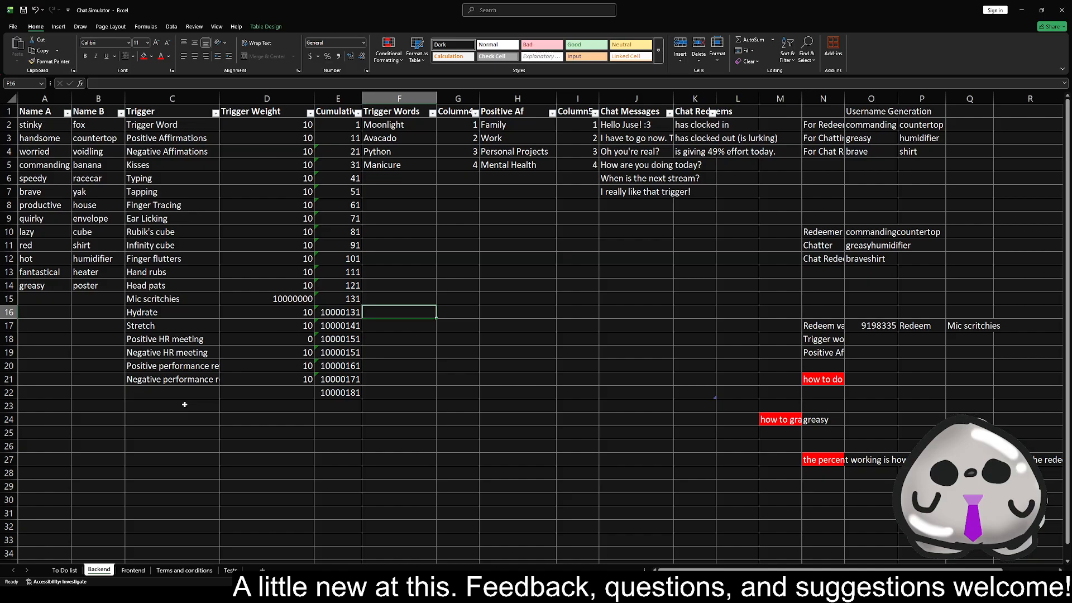
# - Set the Mic scritchies trigger weight in Backend cell D15 to 10
pyautogui.click(287, 297)
pyautogui.write('10')
pyautogui.press('Return')
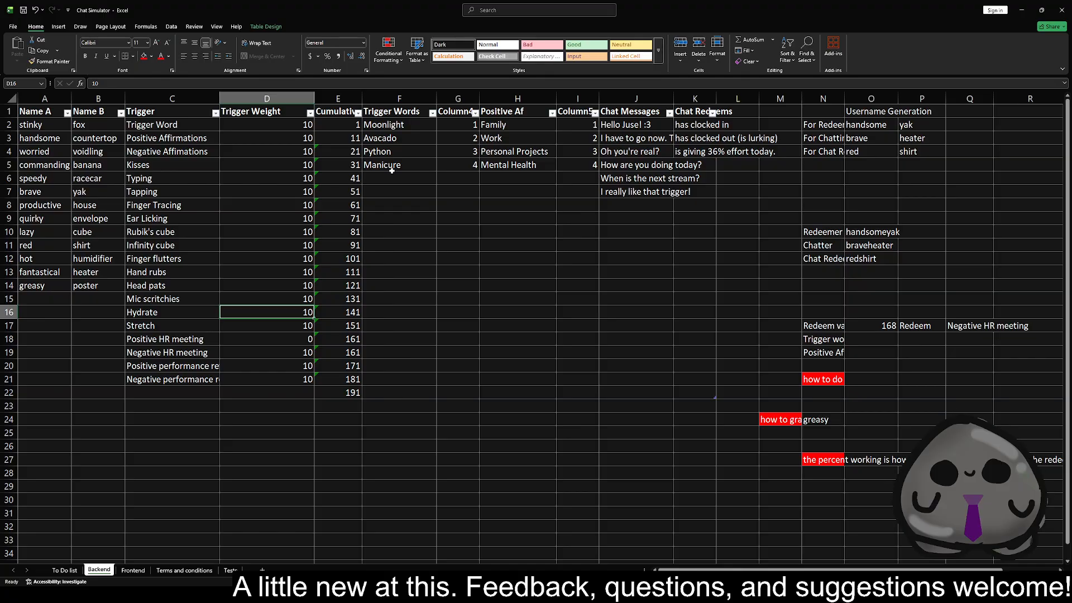
# - Change the redeem value formula in O17 to =RANDBETWEEN(E2,COUNTA(E:E))
pyautogui.click(882, 327)
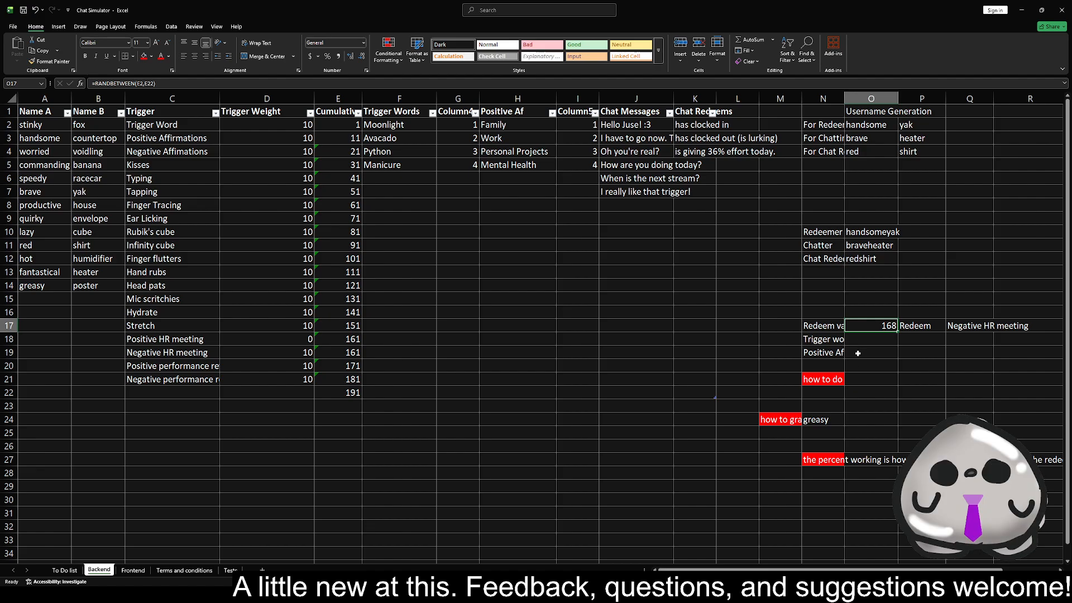
pyautogui.click(146, 82)
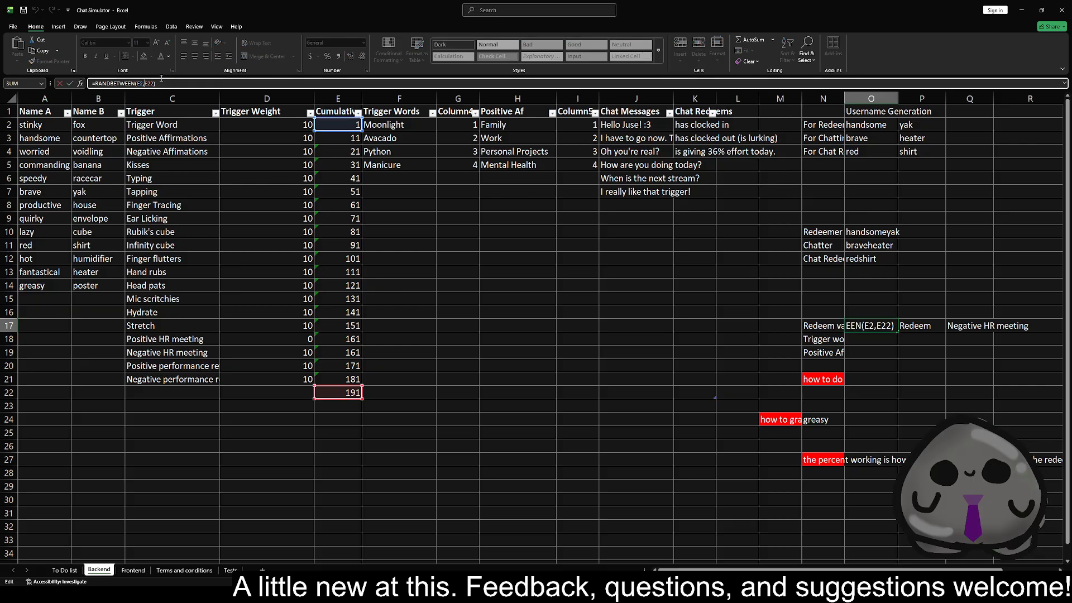
pyautogui.write('CountA')
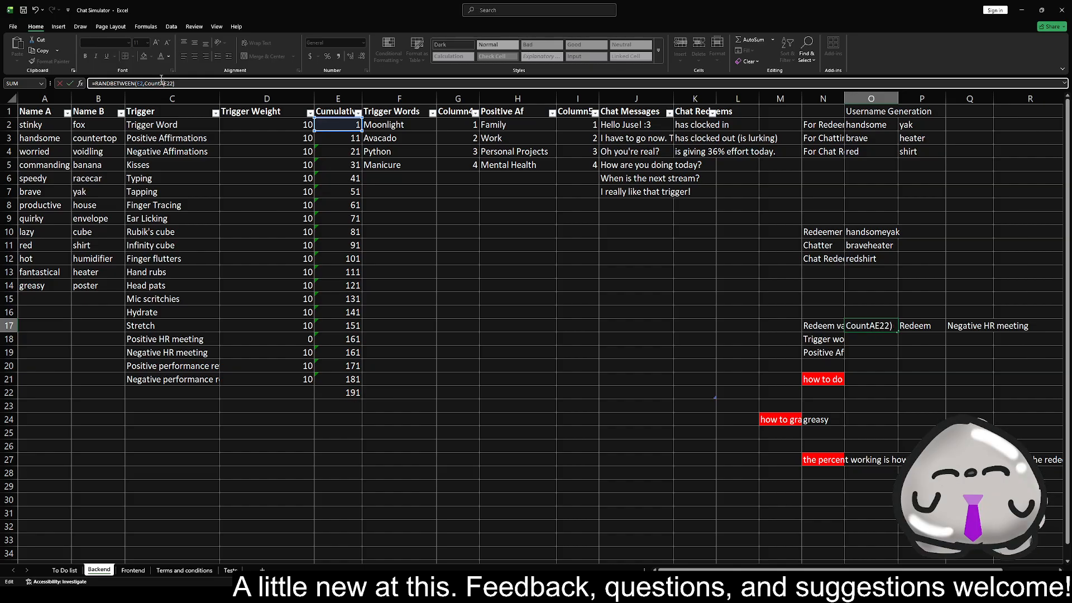
pyautogui.press('Tab')
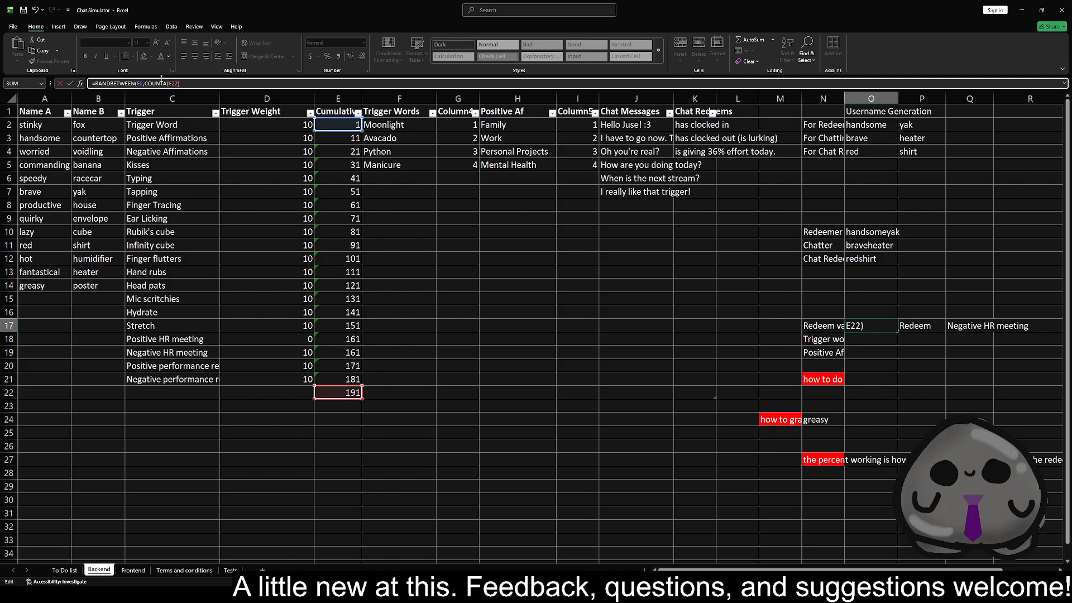
pyautogui.write('E')
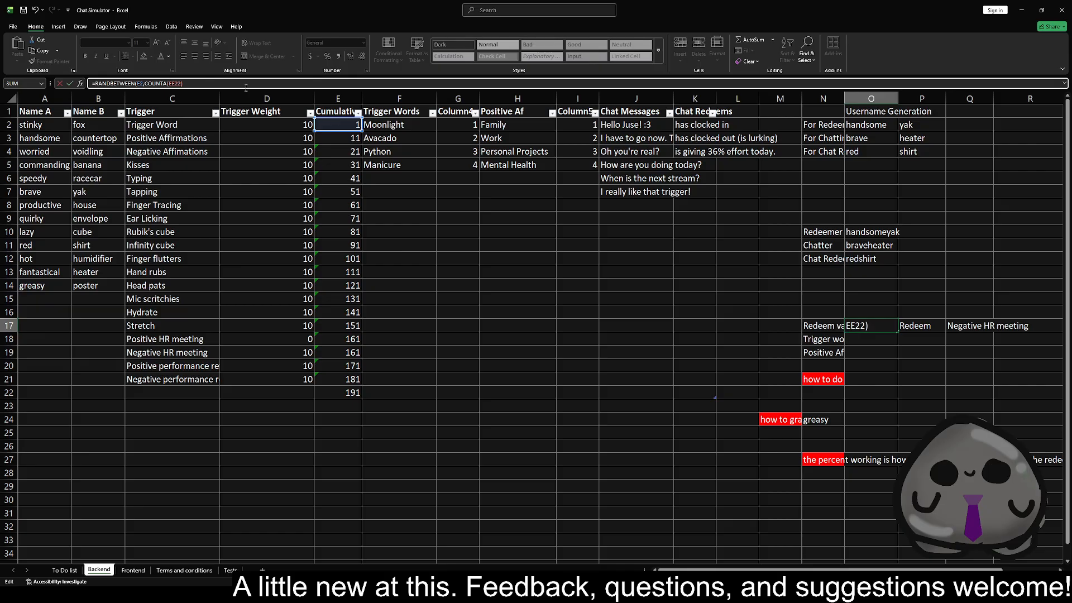
pyautogui.press('BackSpace')
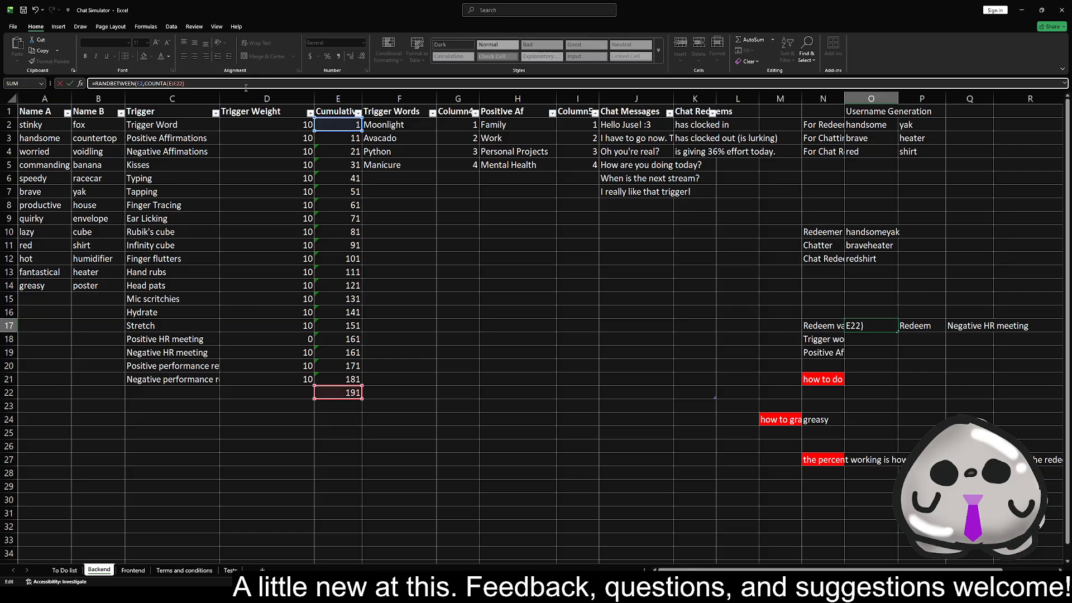
pyautogui.press('BackSpace')
pyautogui.press('BackSpace')
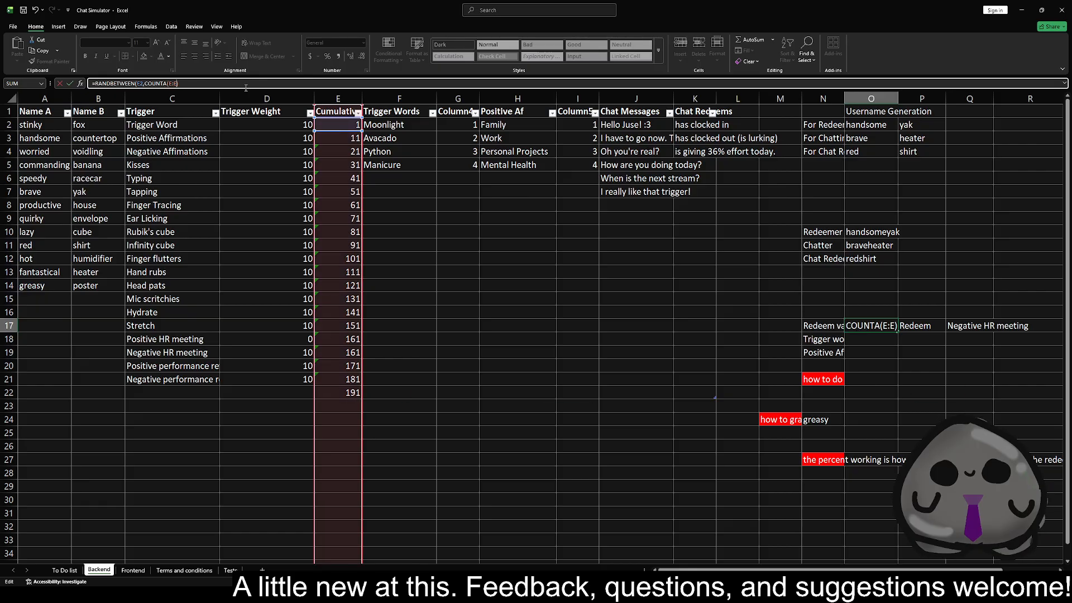
pyautogui.press('Return')
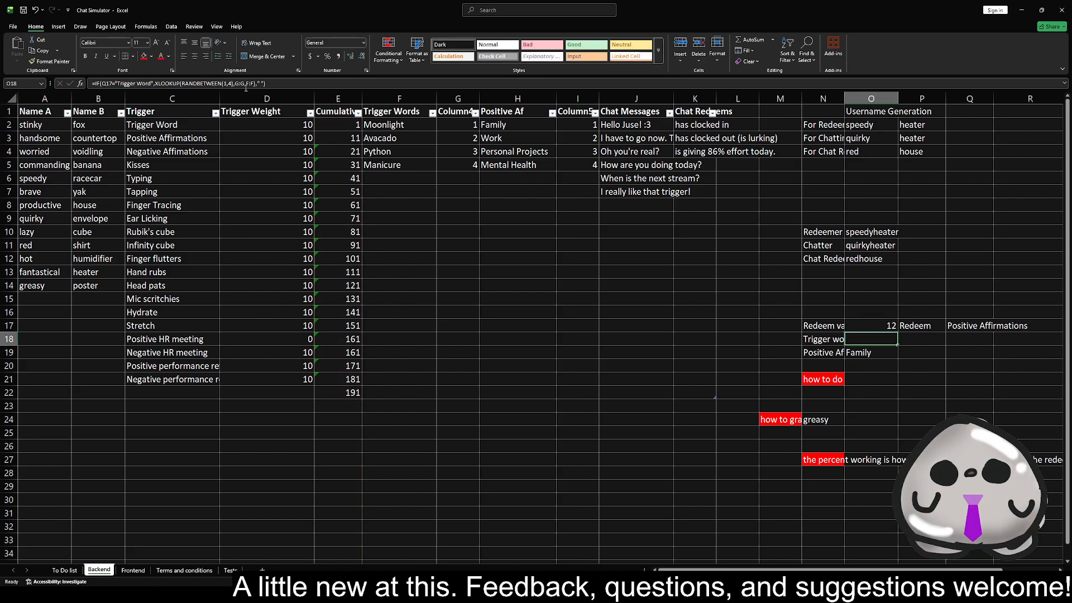
# - Recalculate the Backend sheet repeatedly to check the range of redeem values that O17 generates
pyautogui.press('F9')
pyautogui.press('F9')
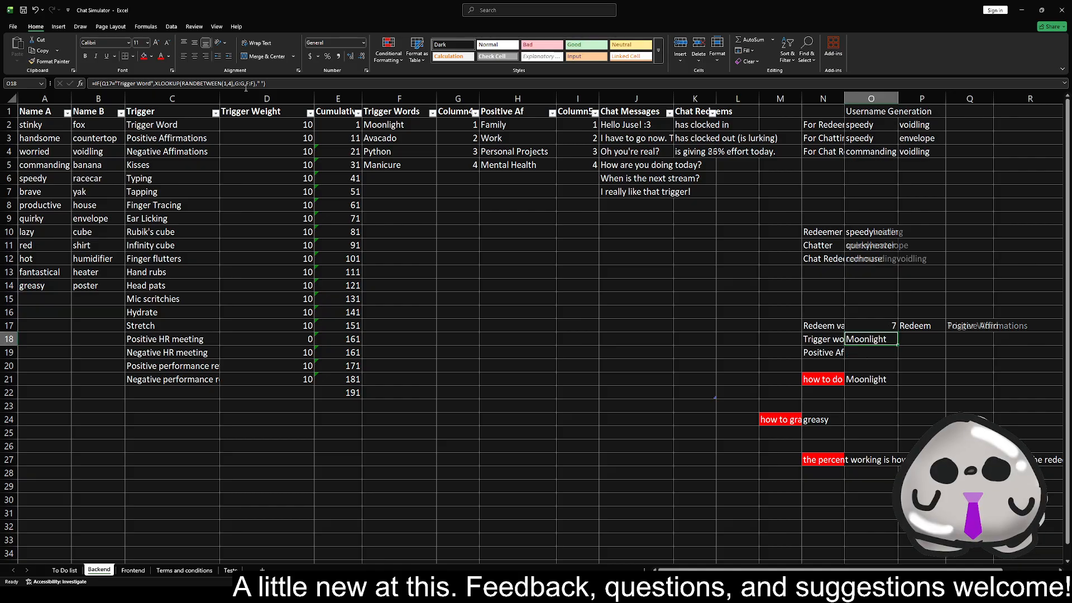
pyautogui.press('F9')
pyautogui.press('F9')
pyautogui.press('F9')
pyautogui.press('F9')
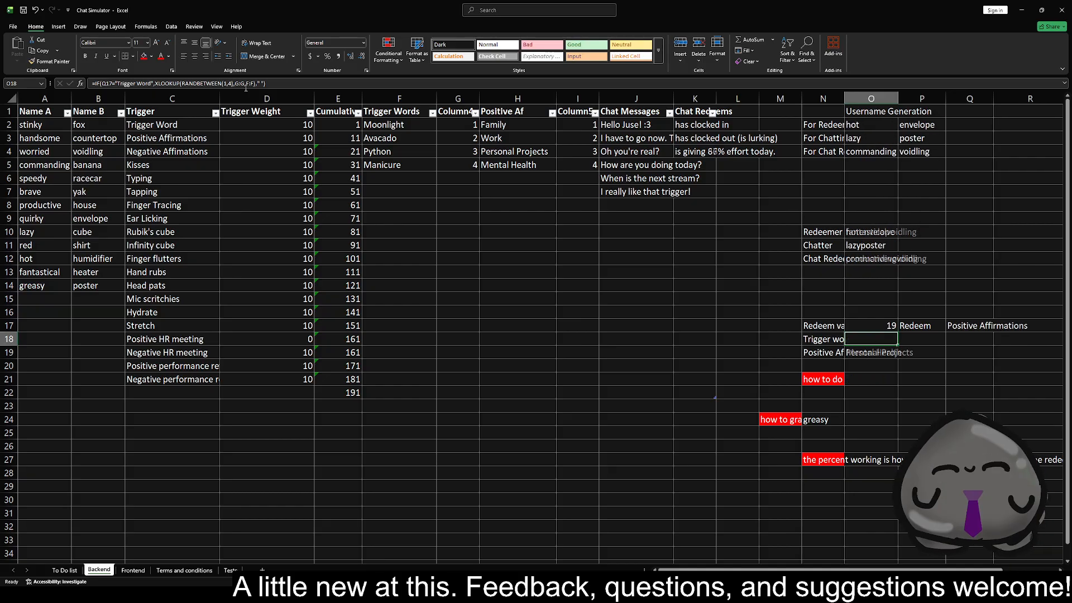
pyautogui.press('F9')
pyautogui.press('F9')
pyautogui.press('F9')
pyautogui.press('F9')
pyautogui.press('F9')
pyautogui.press('F9')
pyautogui.press('F9')
pyautogui.press('F9')
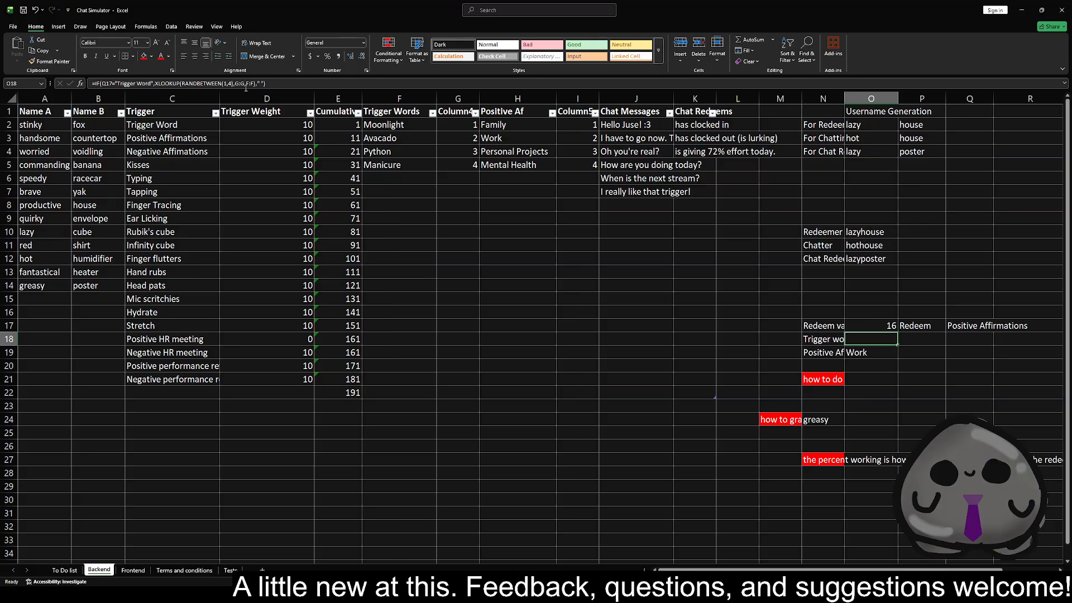
# - Wrap the count in an INDEX lookup so O17 reads =RANDBETWEEN(E2,INDEX(E:E,COUNTA(E:E)))
pyautogui.click(877, 325)
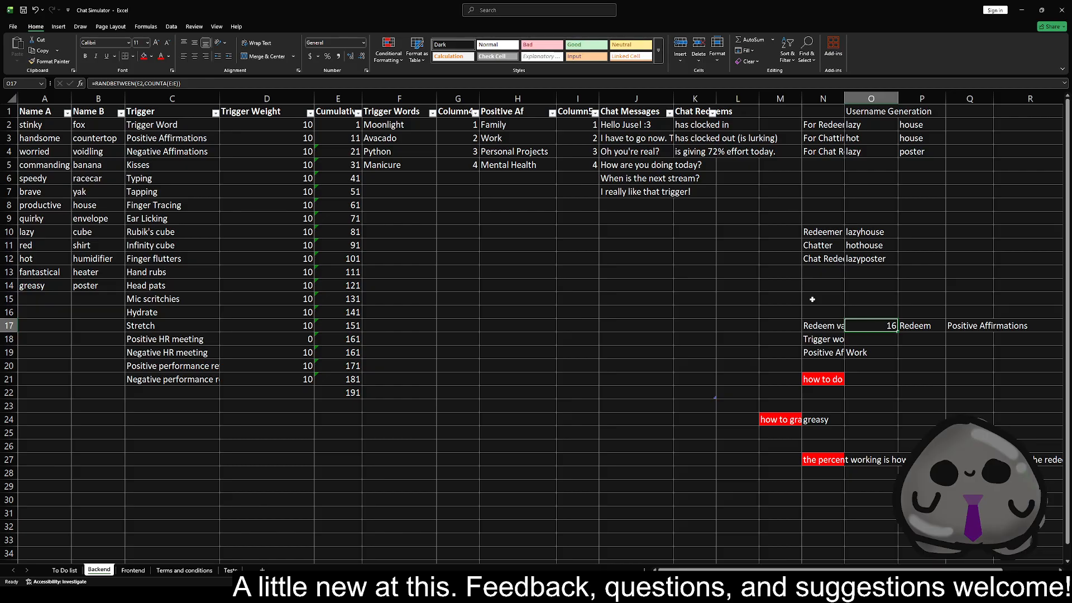
pyautogui.hotkey('ctrl', 'z')
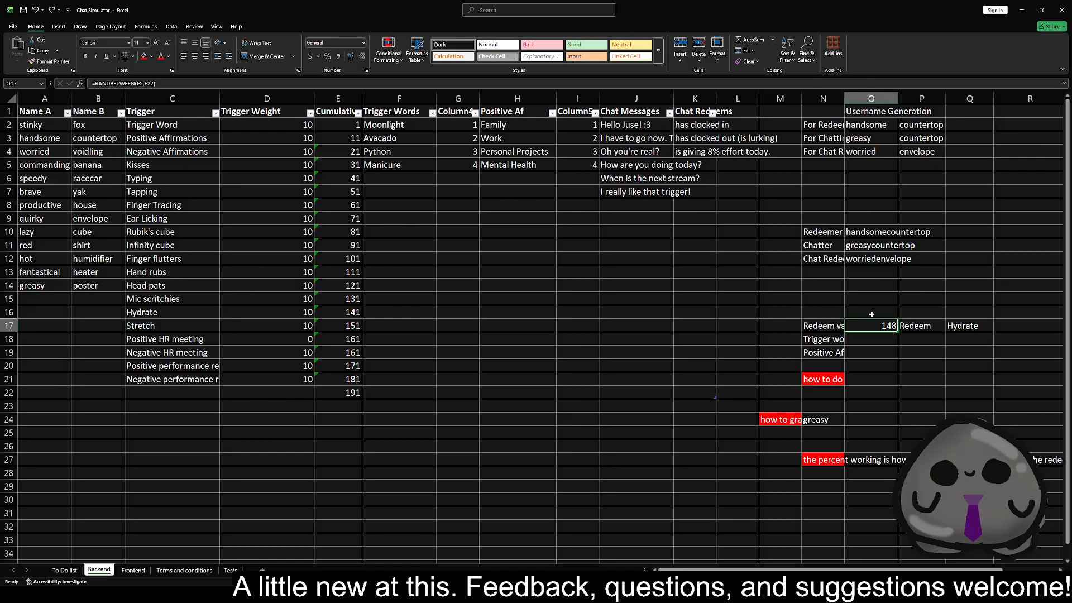
pyautogui.hotkey('ctrl', 'y')
pyautogui.moveTo(193, 83); pyautogui.dragTo(30, 77)
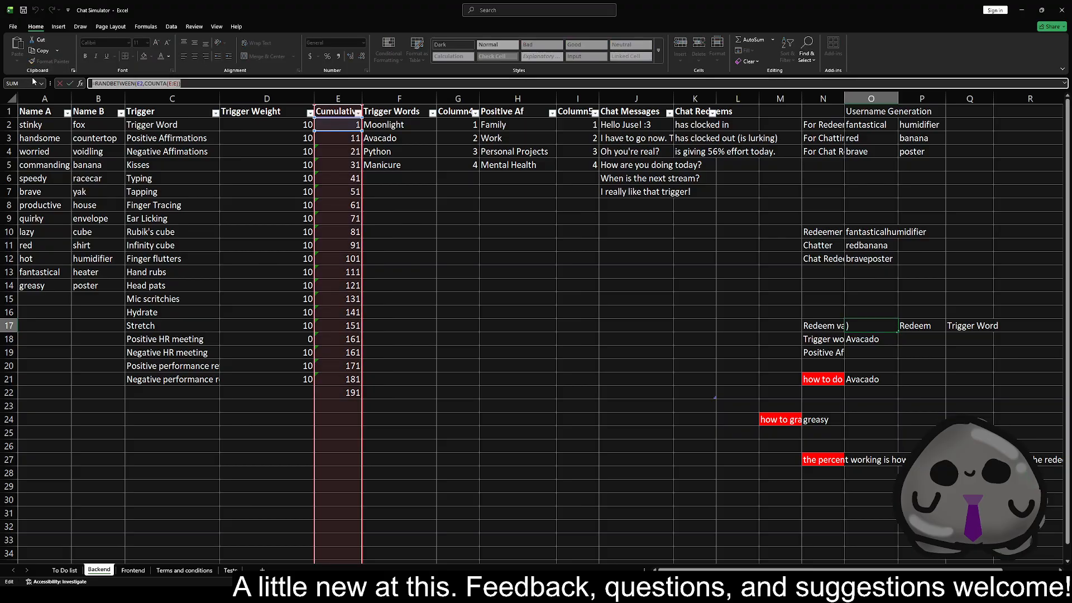
pyautogui.click(148, 83)
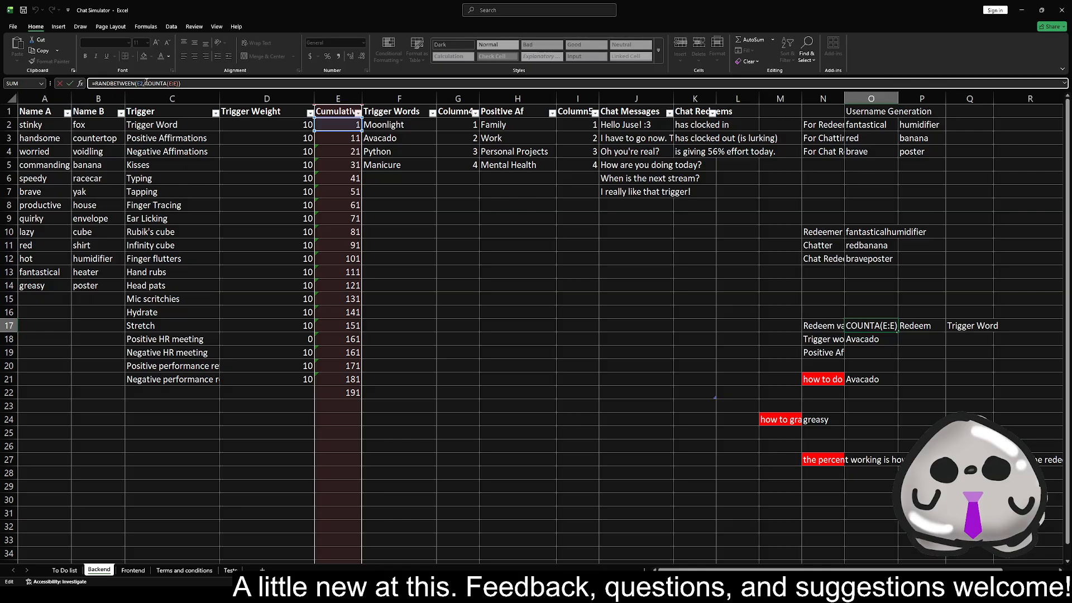
pyautogui.write('In')
pyautogui.press('Tab')
pyautogui.write('KK')
pyautogui.press('BackSpace')
pyautogui.press('BackSpace')
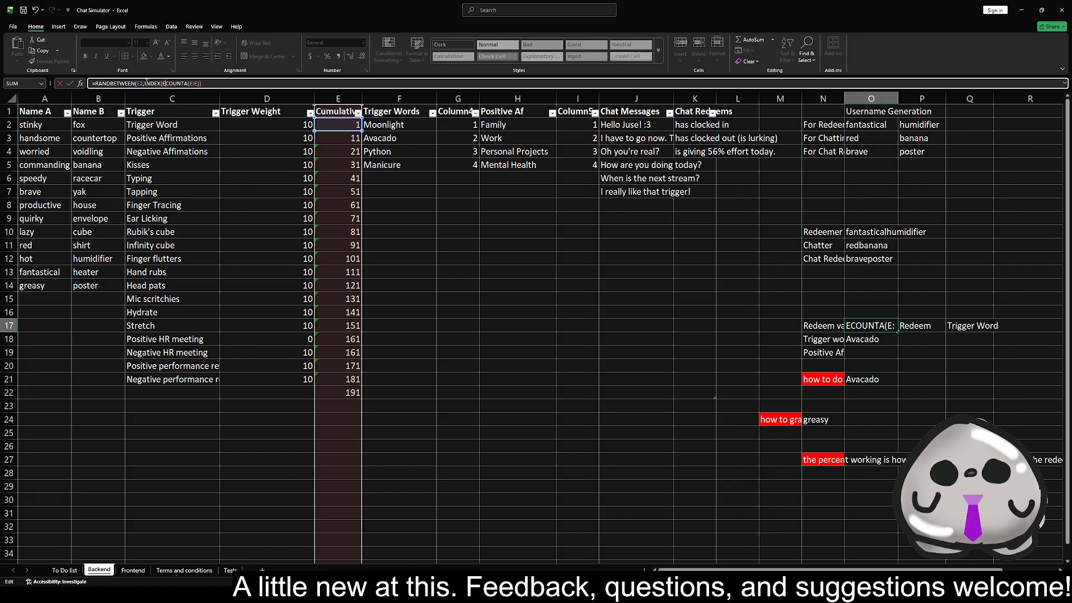
pyautogui.write('E:E,')
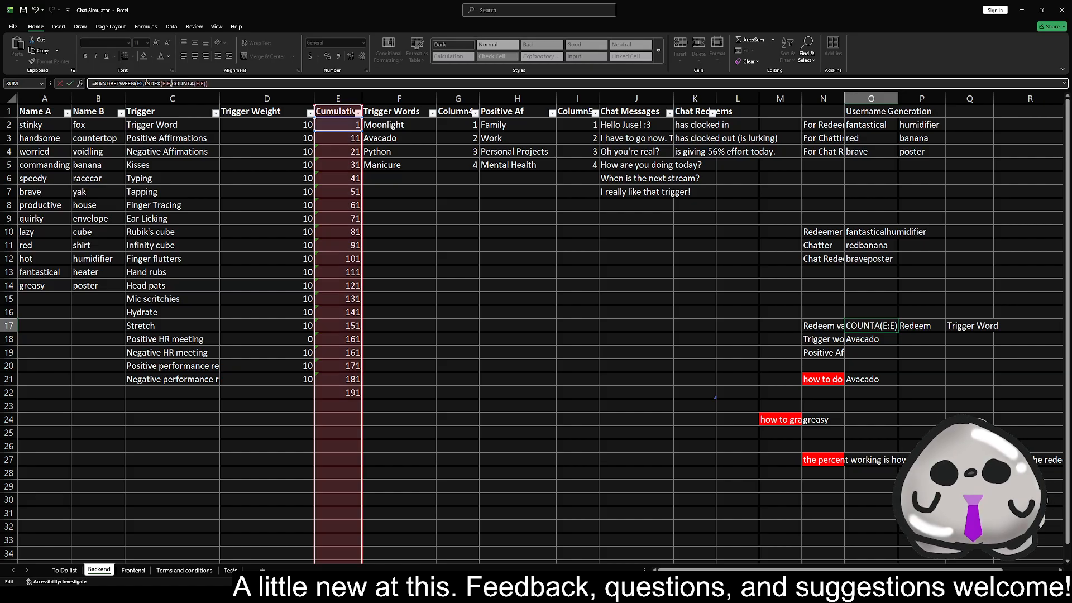
pyautogui.write(')')
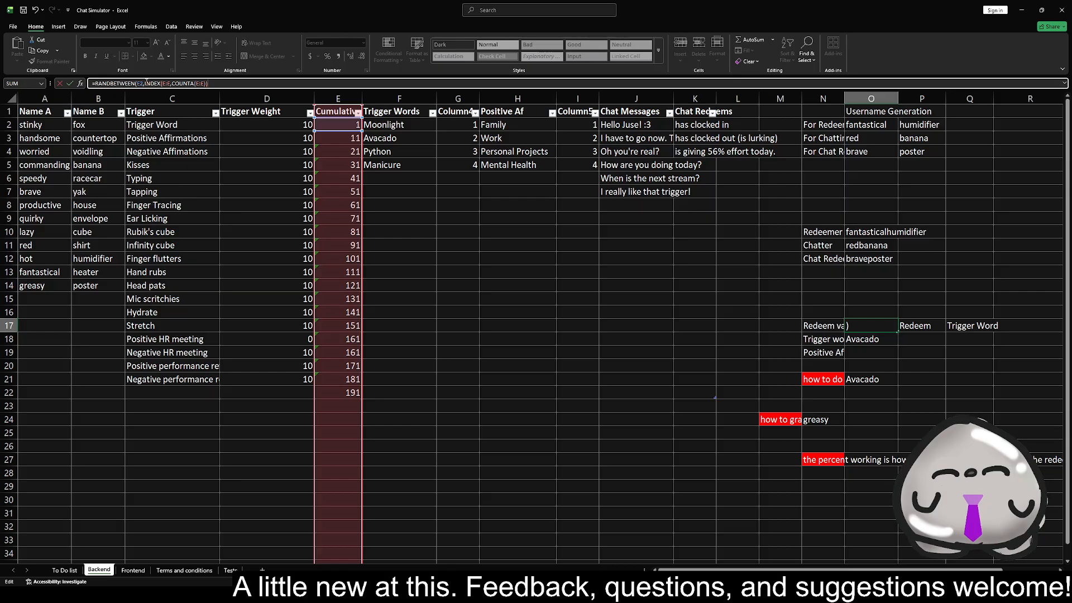
pyautogui.press('Return')
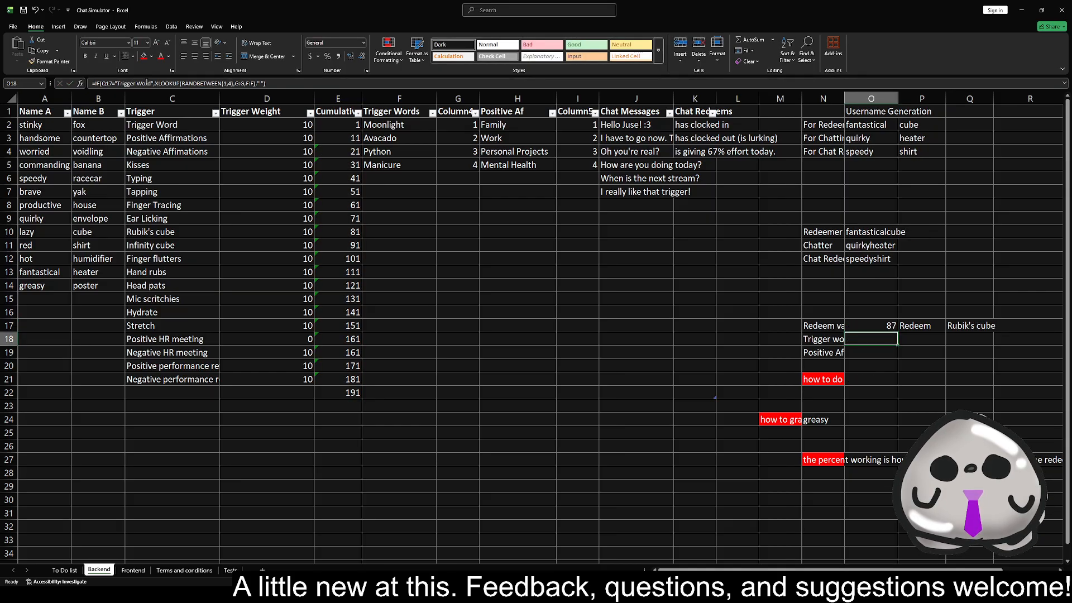
# - Recalculate the sheet many times to test the redeems produced by the INDEX-based formula in O17
pyautogui.press('F9')
pyautogui.press('F9')
pyautogui.press('F9')
pyautogui.press('F9')
pyautogui.press('F9')
pyautogui.press('F9')
pyautogui.press('F9')
pyautogui.press('F9')
pyautogui.press('F9')
pyautogui.press('F9')
pyautogui.press('F9')
pyautogui.press('F9')
pyautogui.press('F9')
pyautogui.press('F9')
pyautogui.press('F9')
pyautogui.press('F9')
pyautogui.press('F9')
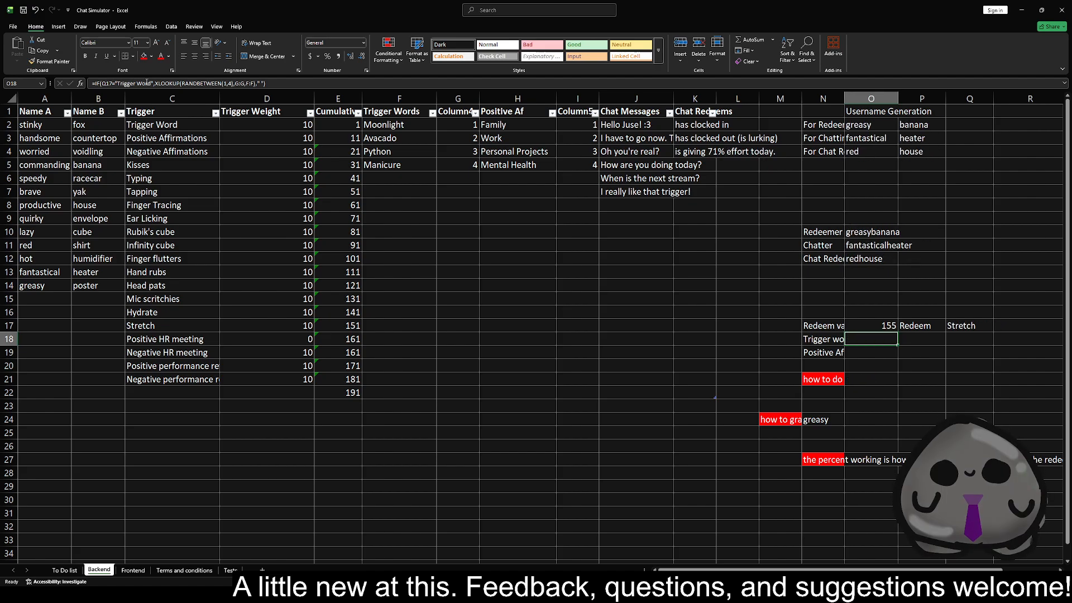
pyautogui.press('F9')
pyautogui.press('F9')
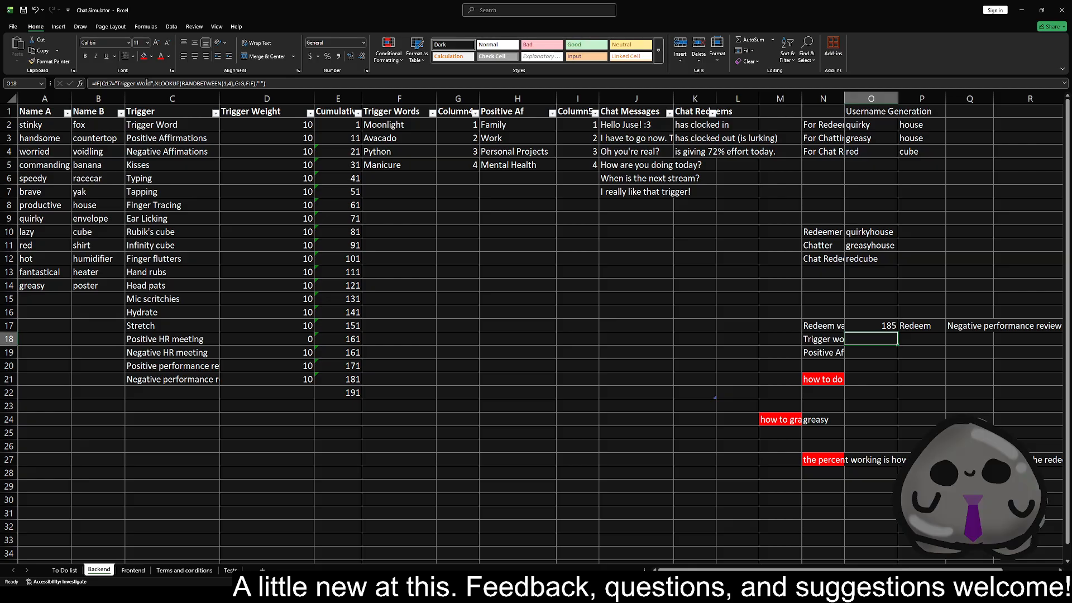
# - Test the O17 formula by entering 1000000 in the last Cumulative cell, E22, and undo that entry
pyautogui.press('Up')
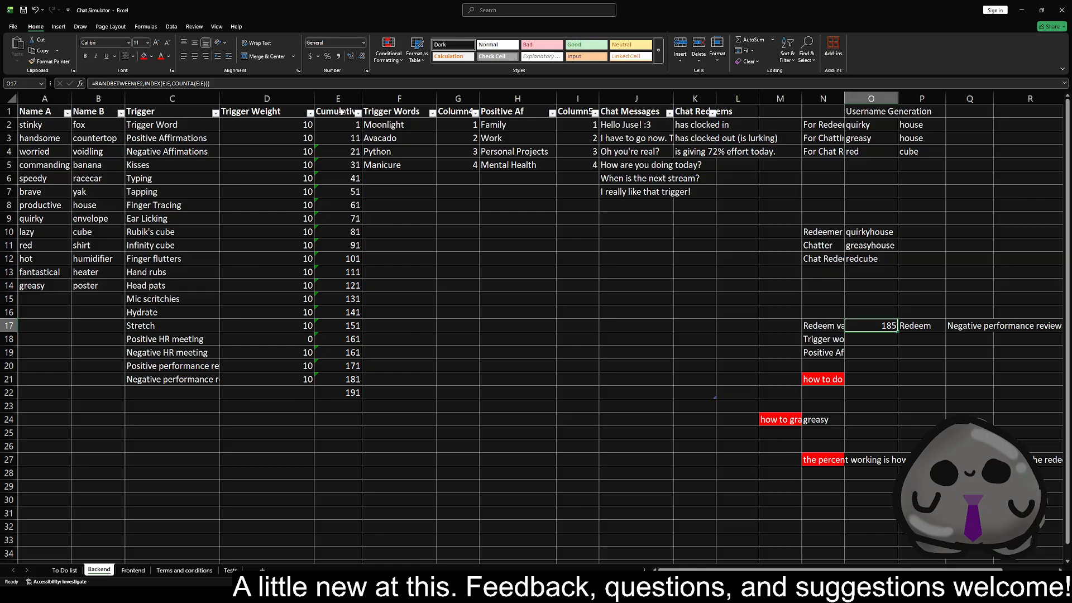
pyautogui.click(349, 394)
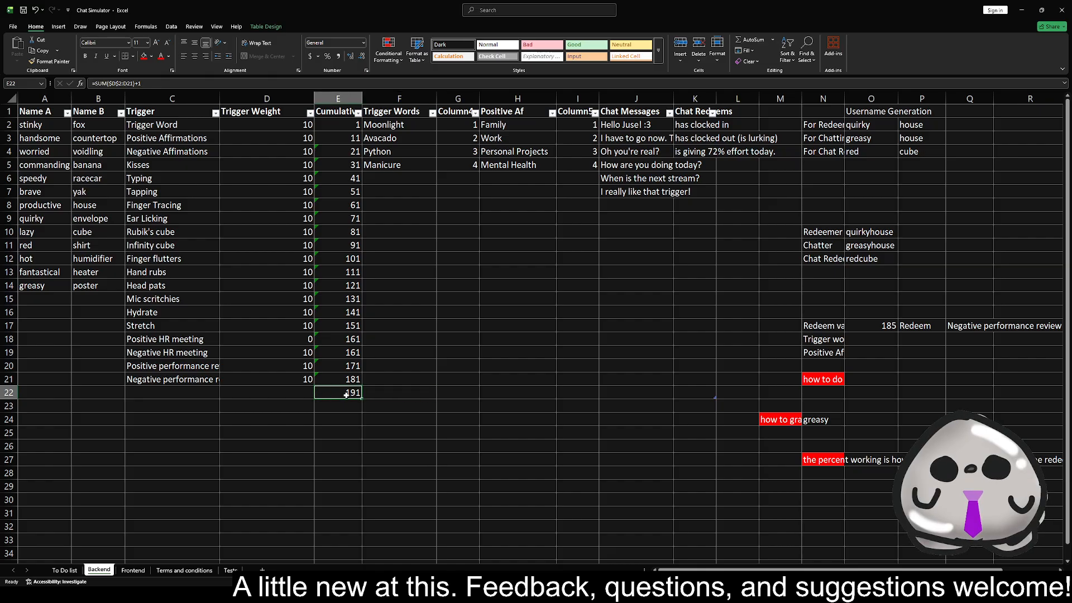
pyautogui.write('1000000')
pyautogui.press('Return')
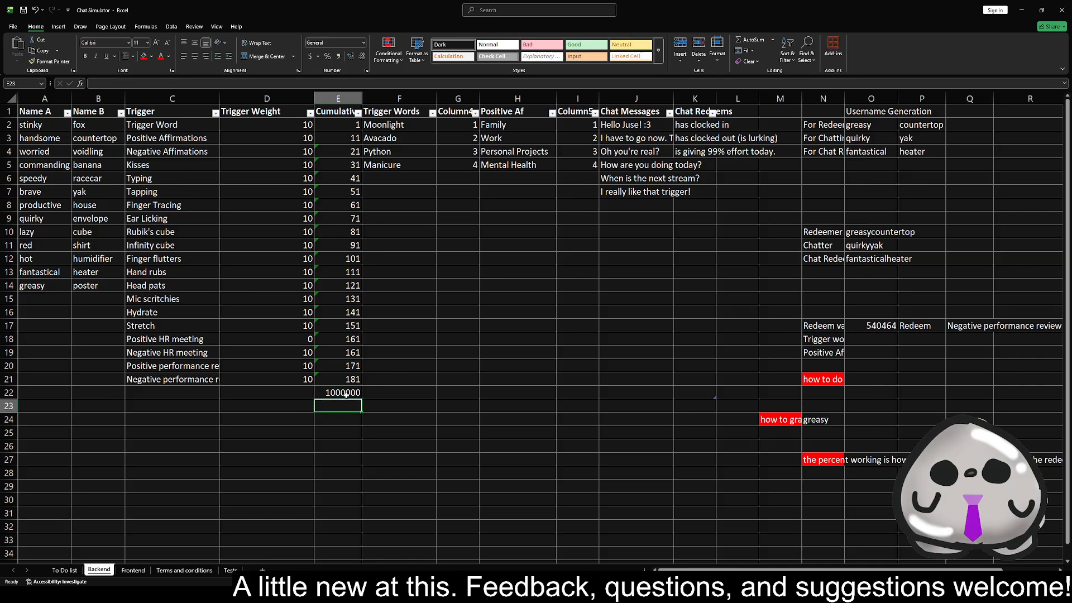
pyautogui.hotkey('ctrl', 'z')
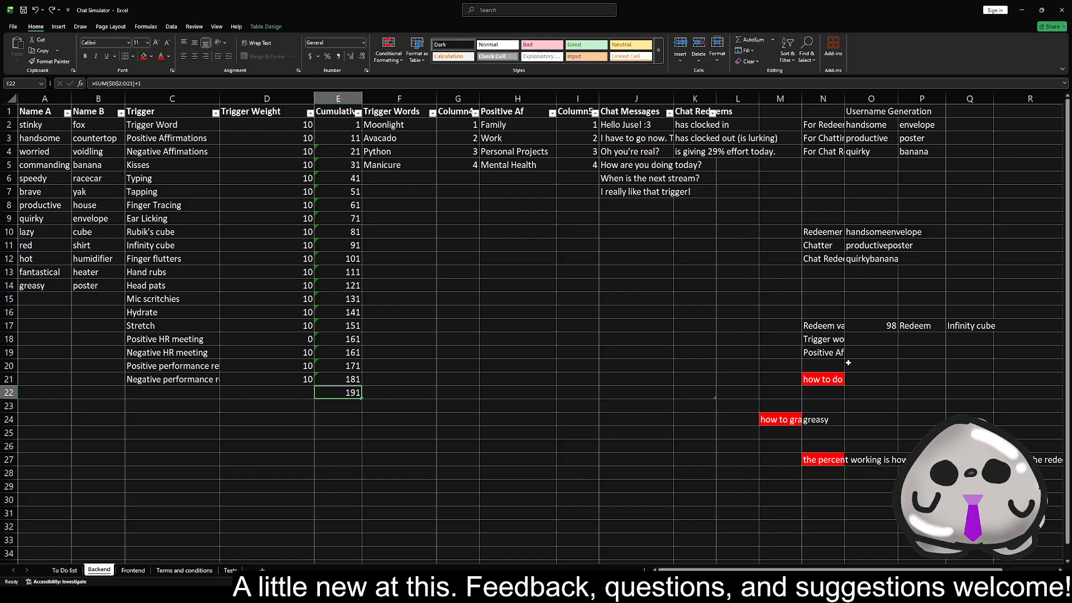
# - Examine the INDEX and COUNTA parts of the O17 formula and the last Cumulative cell, E22, that they reference
pyautogui.click(883, 324)
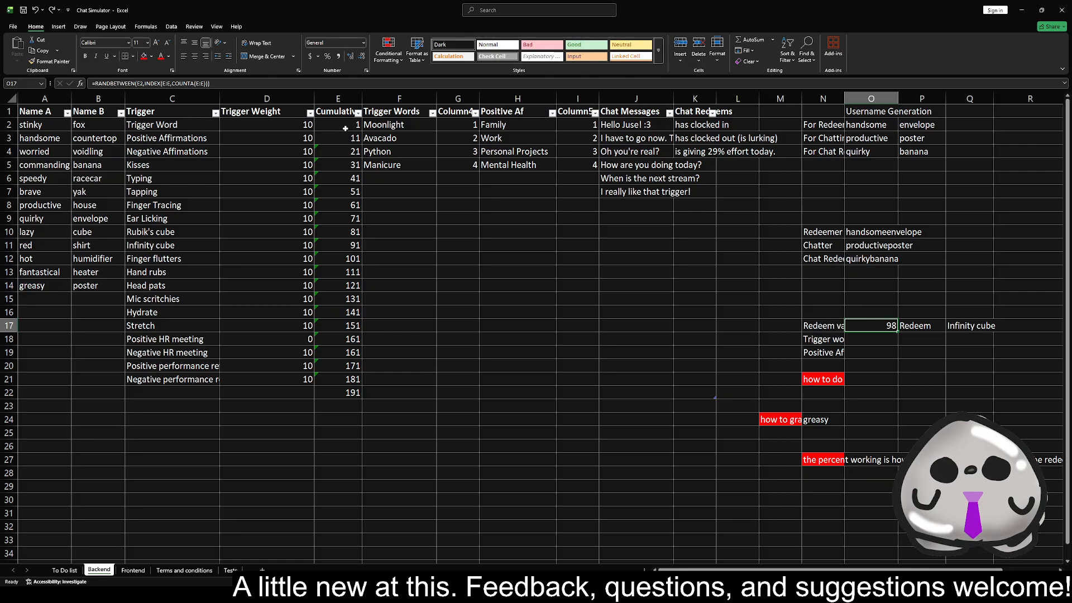
pyautogui.click(169, 83)
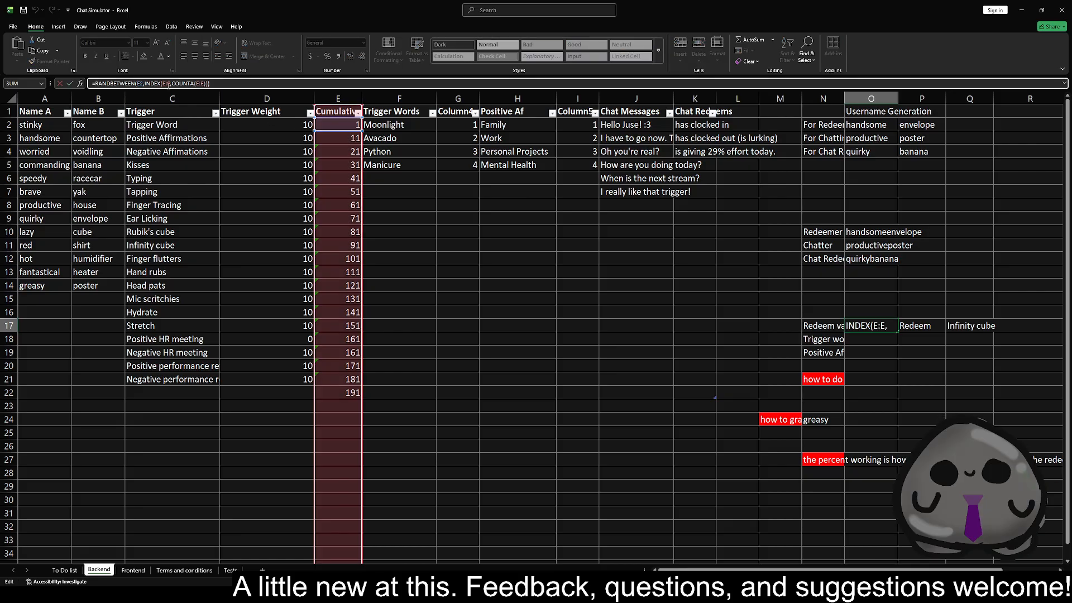
pyautogui.click(175, 84)
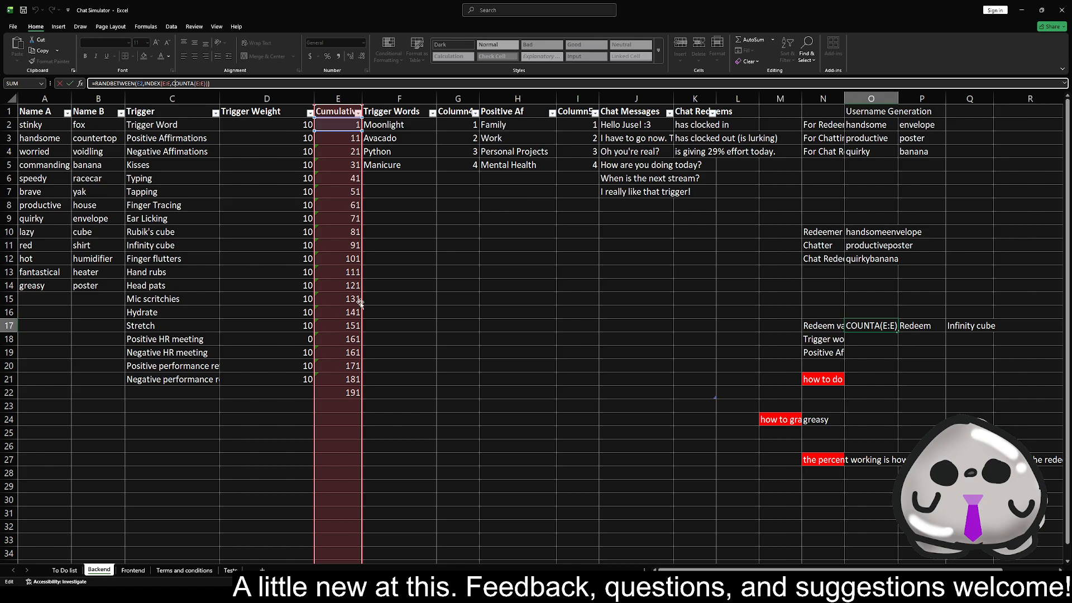
pyautogui.click(365, 393)
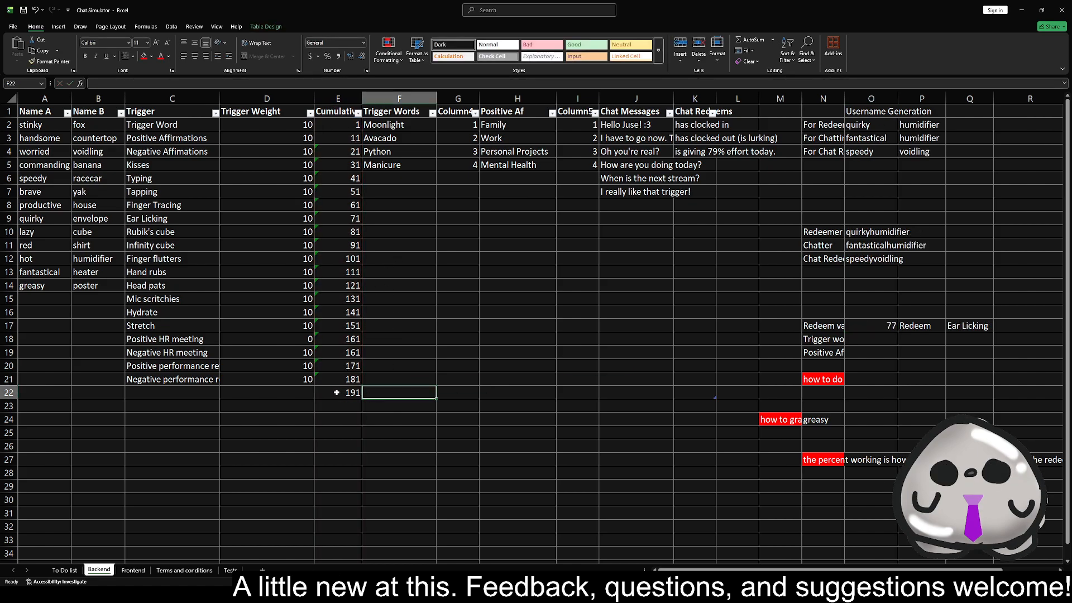
pyautogui.click(349, 393)
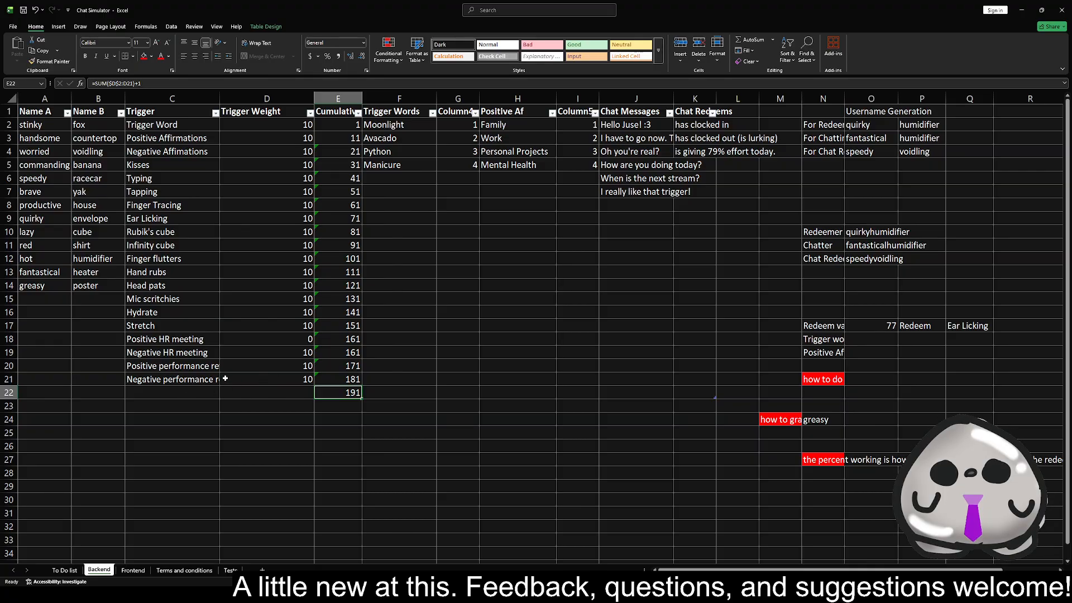
# - Check the stuff-to-add ideas on the To Do list sheet and enter Sniff test as a new trigger in Backend cell C22
pyautogui.click(74, 569)
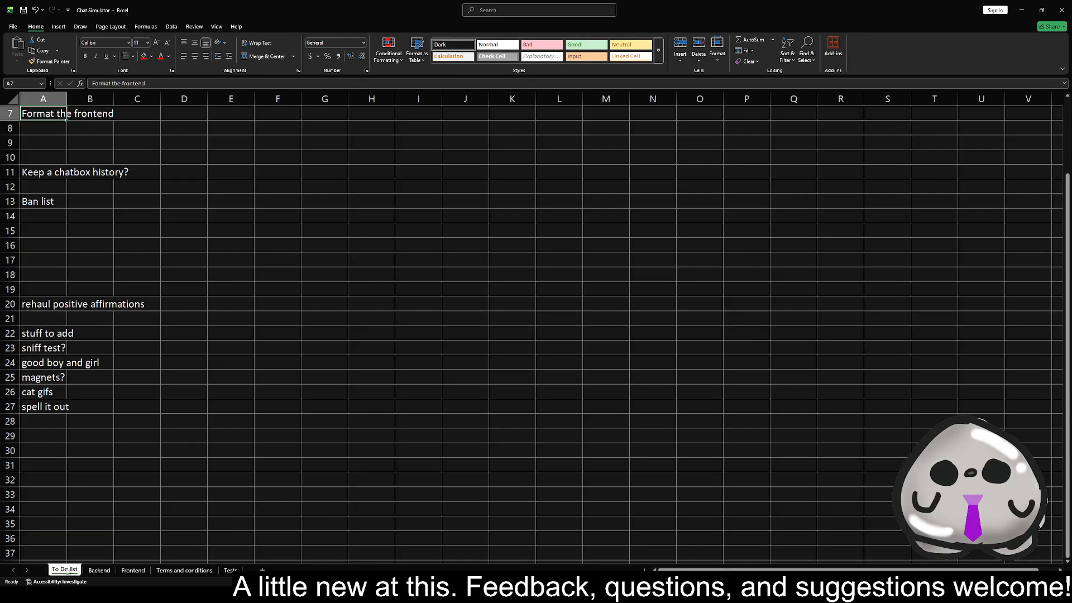
pyautogui.click(99, 569)
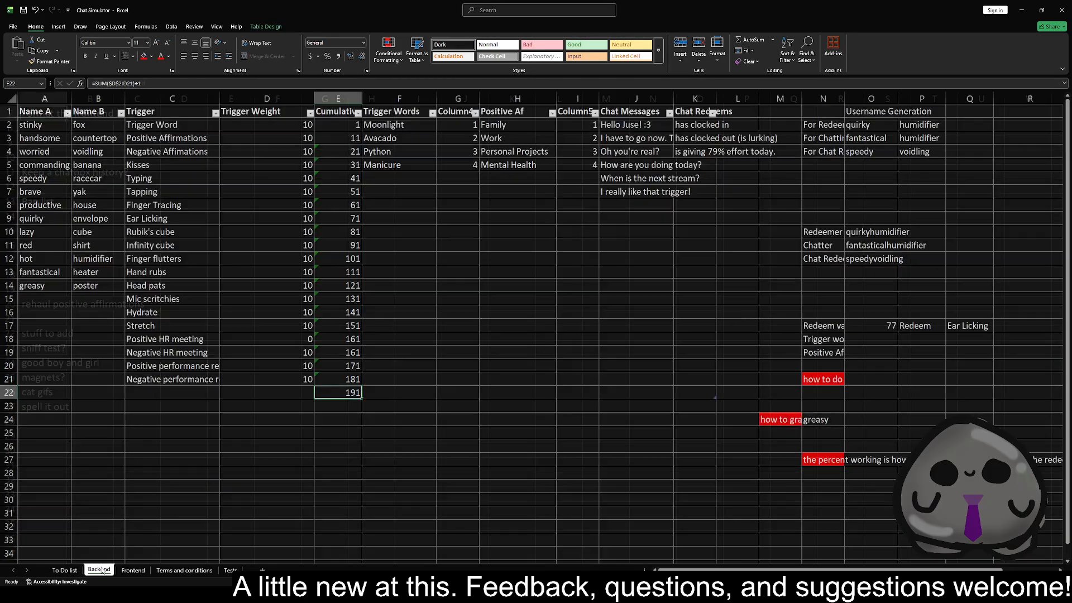
pyautogui.click(161, 395)
pyautogui.write('sniff')
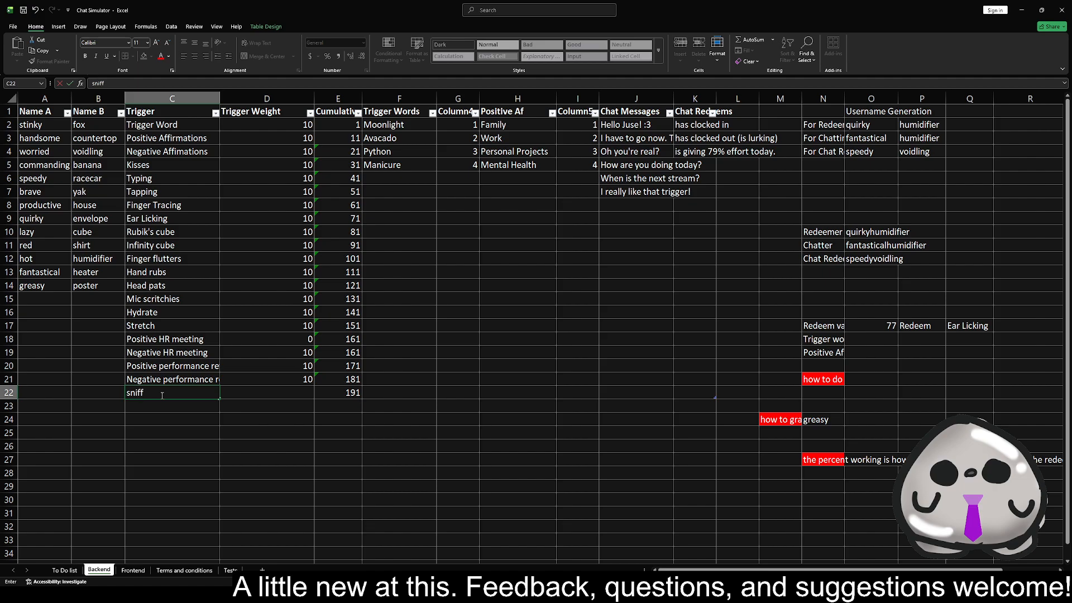
pyautogui.press('BackSpace')
pyautogui.press('BackSpace')
pyautogui.press('BackSpace')
pyautogui.press('BackSpace')
pyautogui.press('BackSpace')
pyautogui.write('Sniff test')
pyautogui.press('Return')
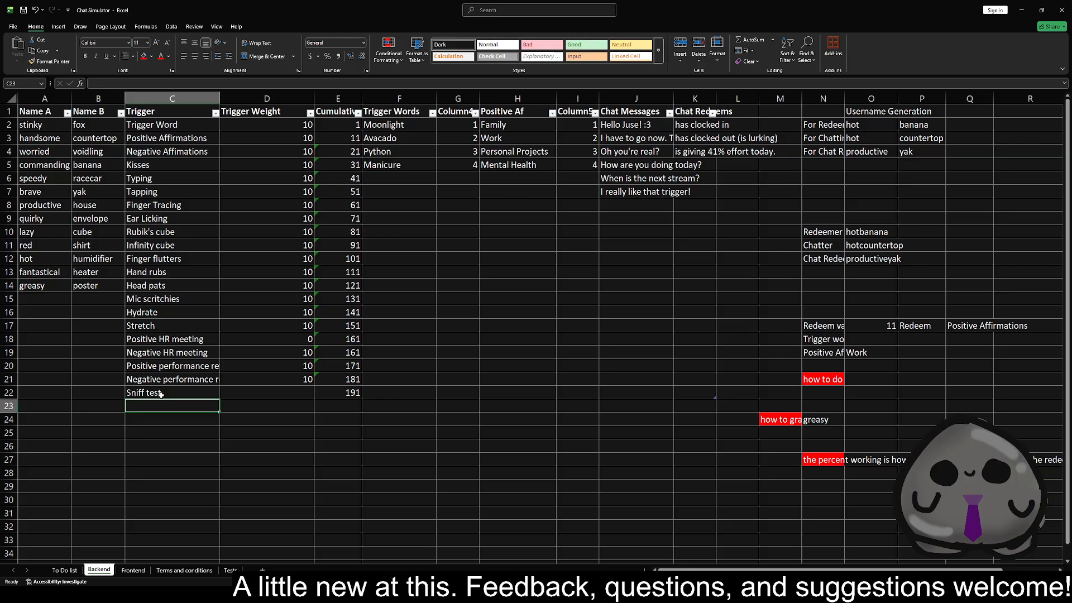
# - Clear the "sniff test?" entry from cell A23 of the To Do list sheet
pyautogui.click(65, 570)
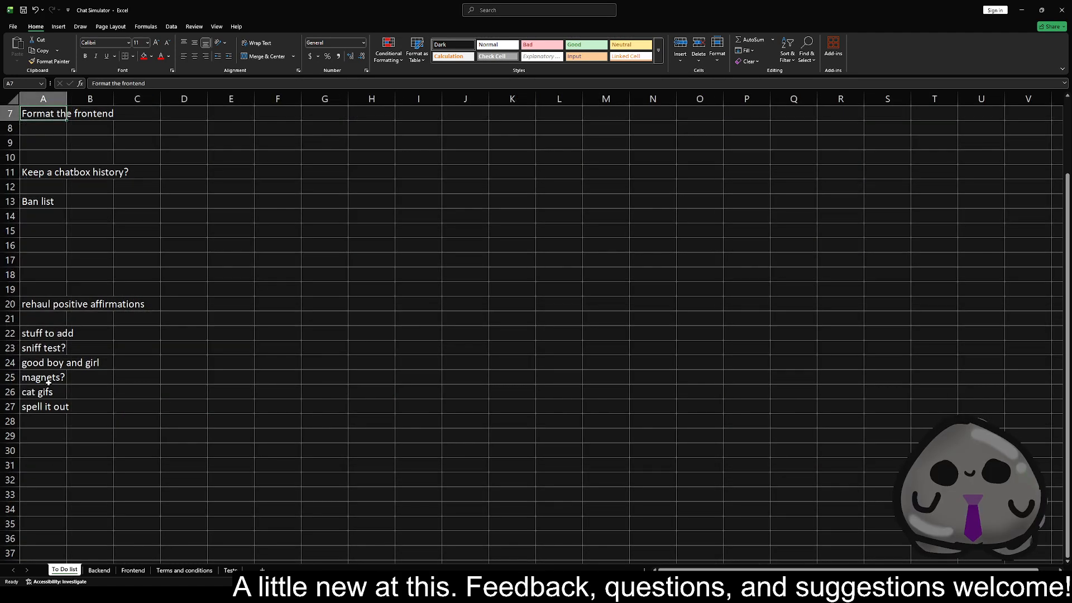
pyautogui.click(57, 346)
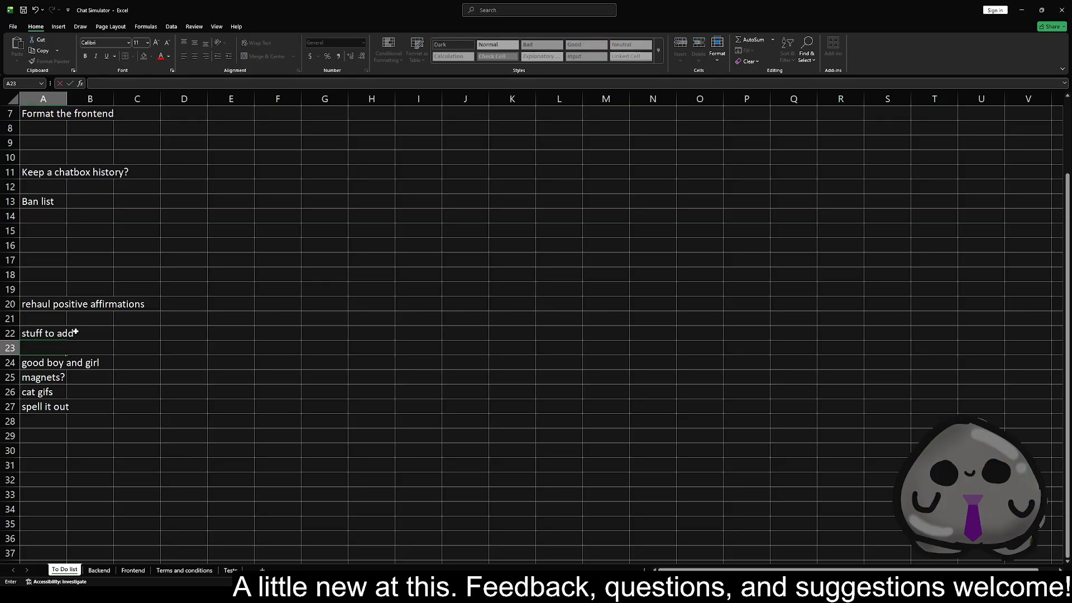
pyautogui.press('Delete')
pyautogui.click(137, 333)
# - Enter Good as the start of a new trigger in Backend cell C23
pyautogui.click(99, 570)
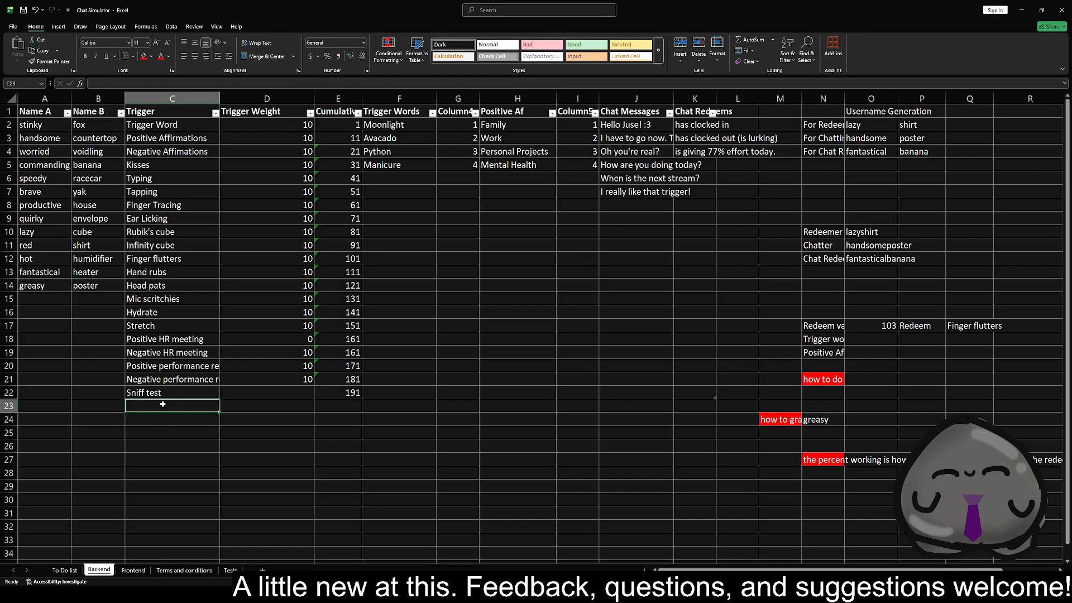
pyautogui.write('Good N')
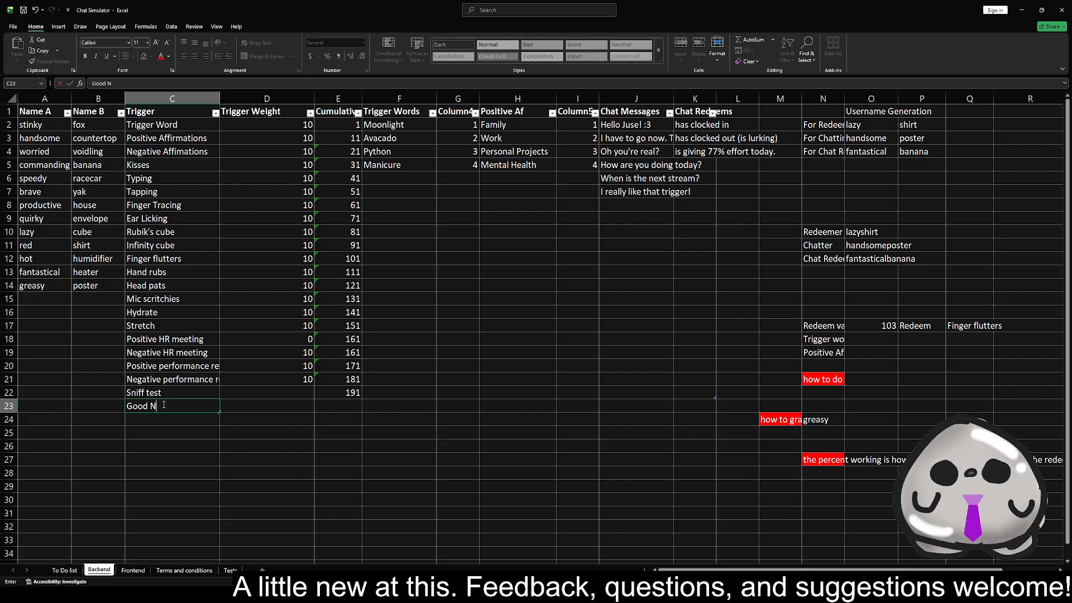
pyautogui.press('BackSpace')
# - Check the RANDBETWEEN text formula of the chat redeem in K4 and open the Good trigger in C23 for editing
pyautogui.click(696, 151)
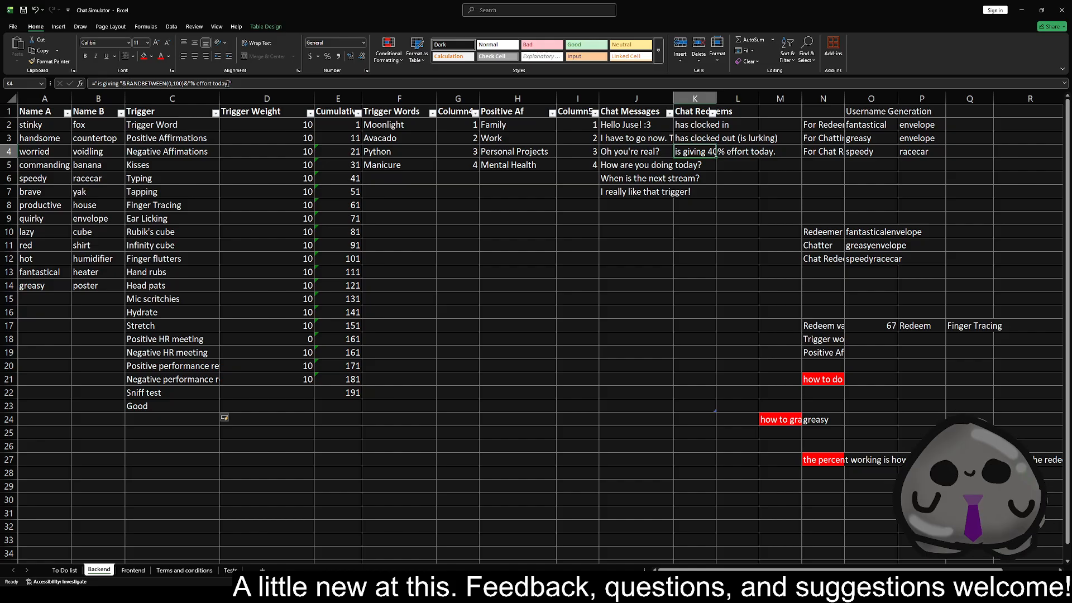
pyautogui.click(132, 405)
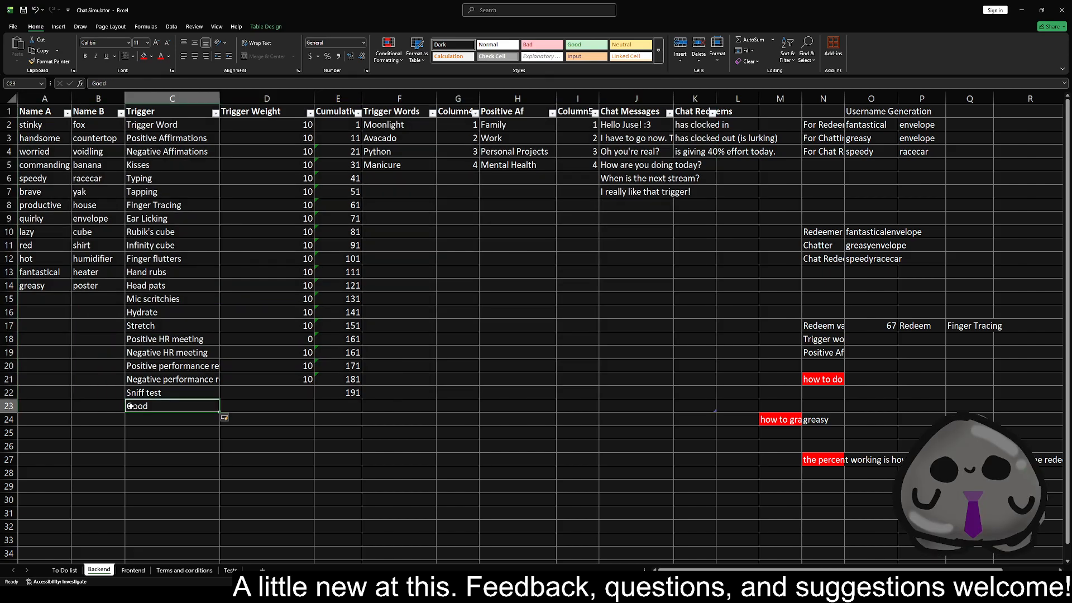
pyautogui.doubleClick(130, 406)
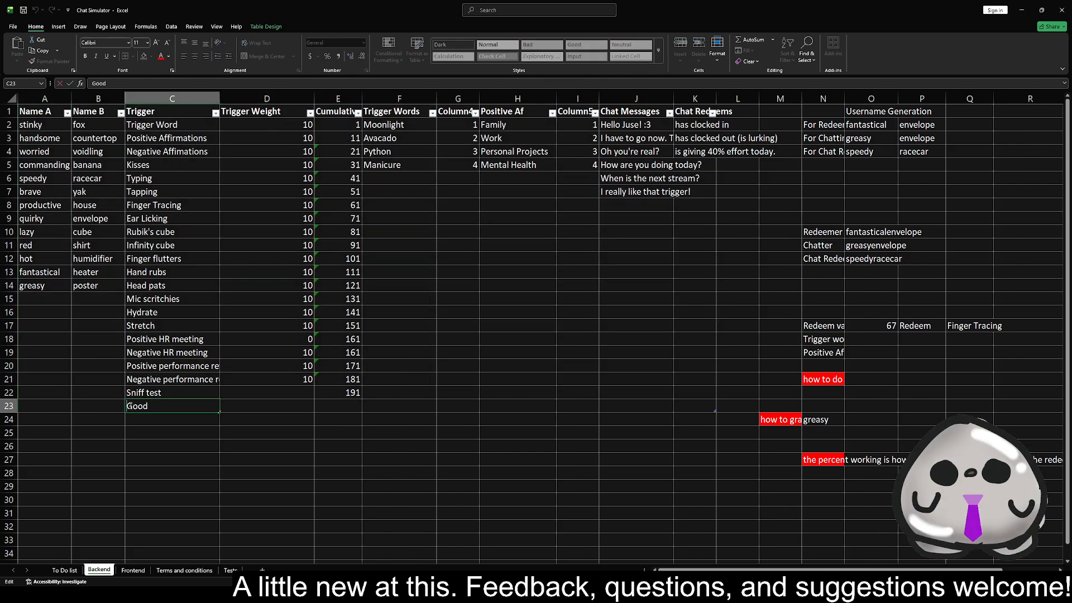
pyautogui.write('=')
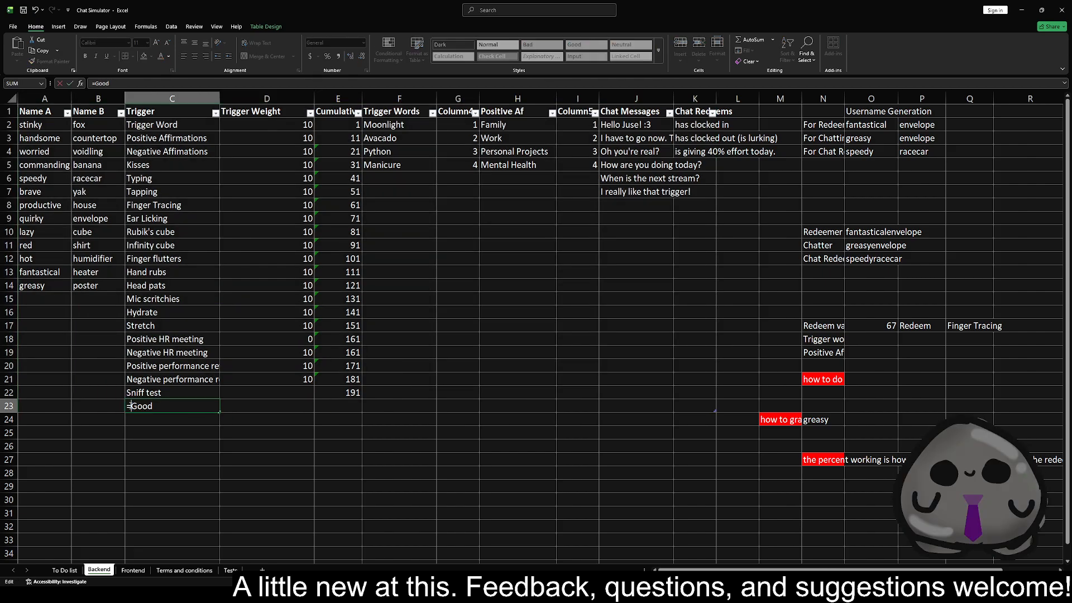
pyautogui.write('"Good')
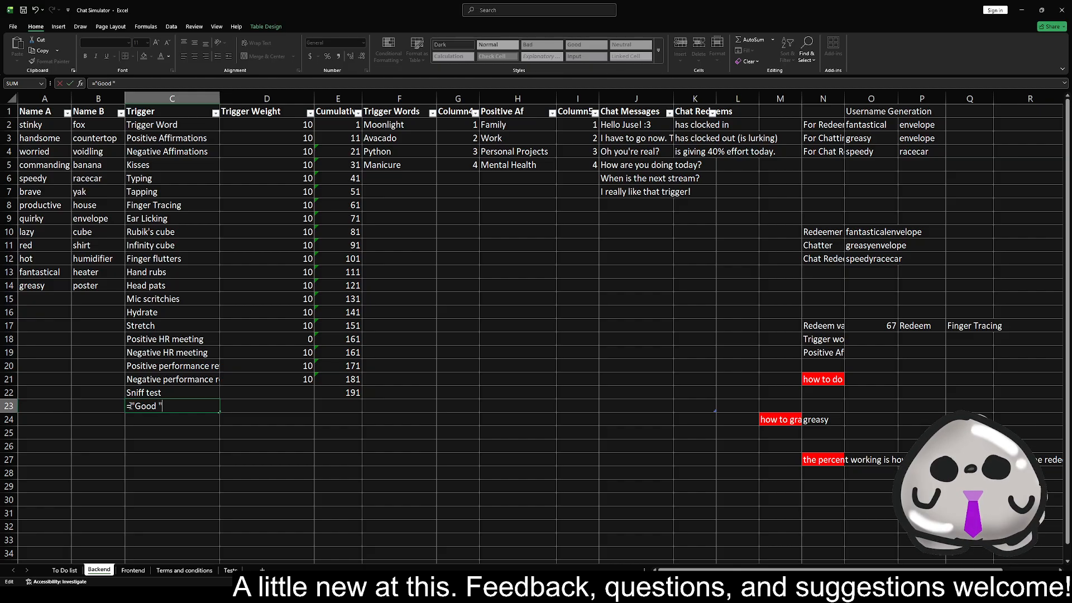
pyautogui.write(' "&')
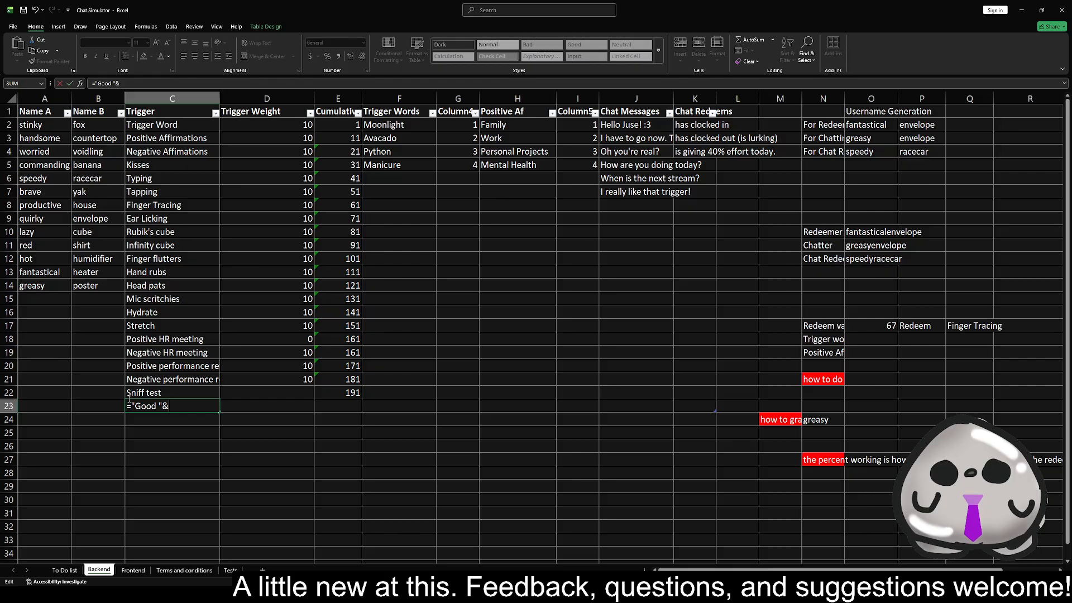
pyautogui.click(397, 98)
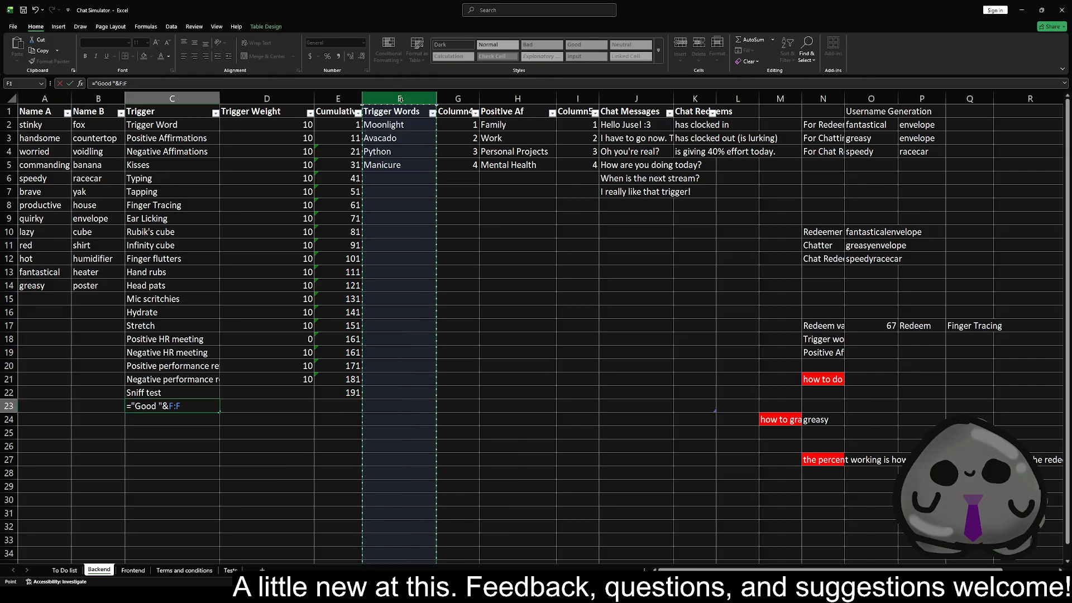
pyautogui.hotkey('ctrl', 'Return')
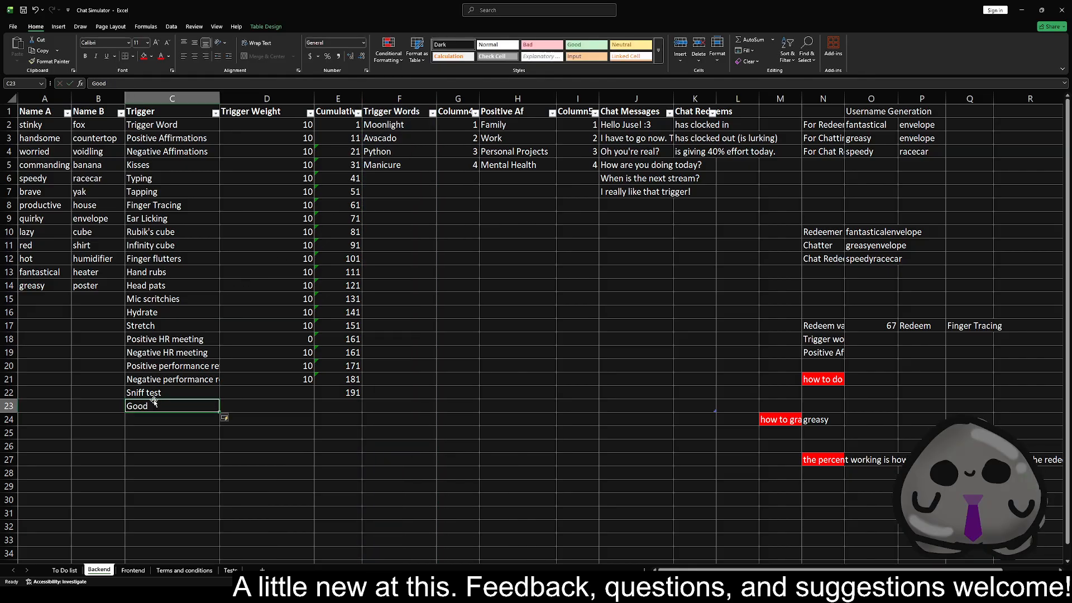
# - Insert a new table column before Trigger Words and name its header "Good Nouns"
pyautogui.click(399, 98)
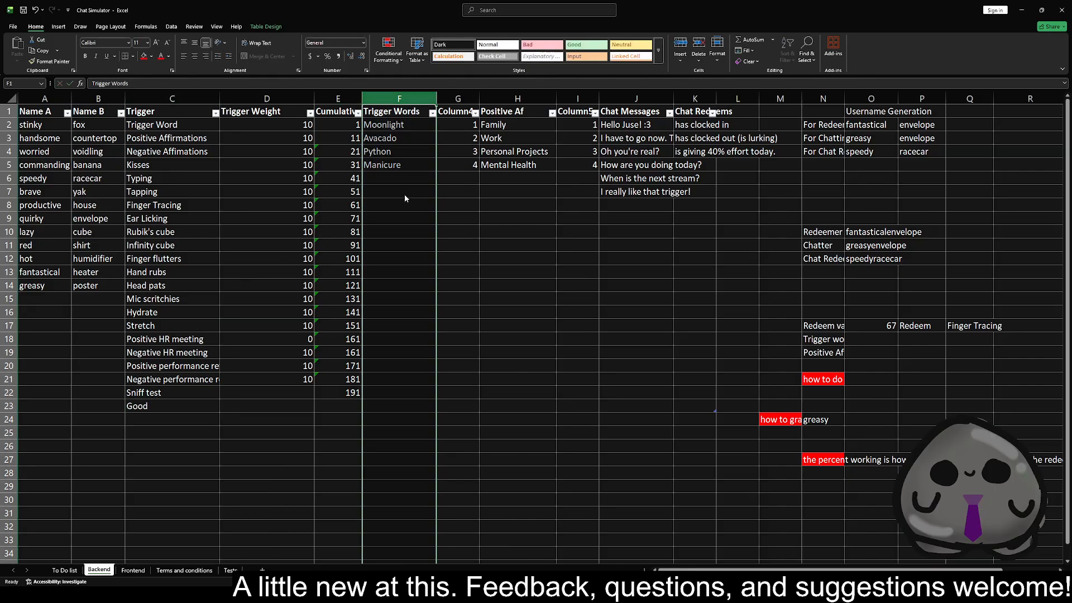
pyautogui.hotkey('ctrl', 'shift', '=')
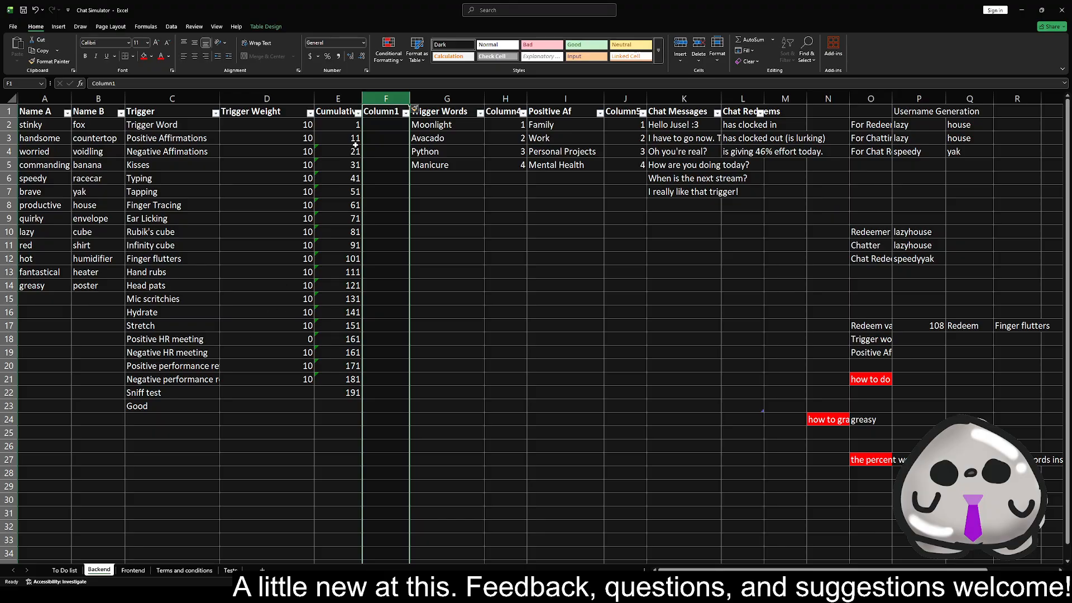
pyautogui.doubleClick(394, 111)
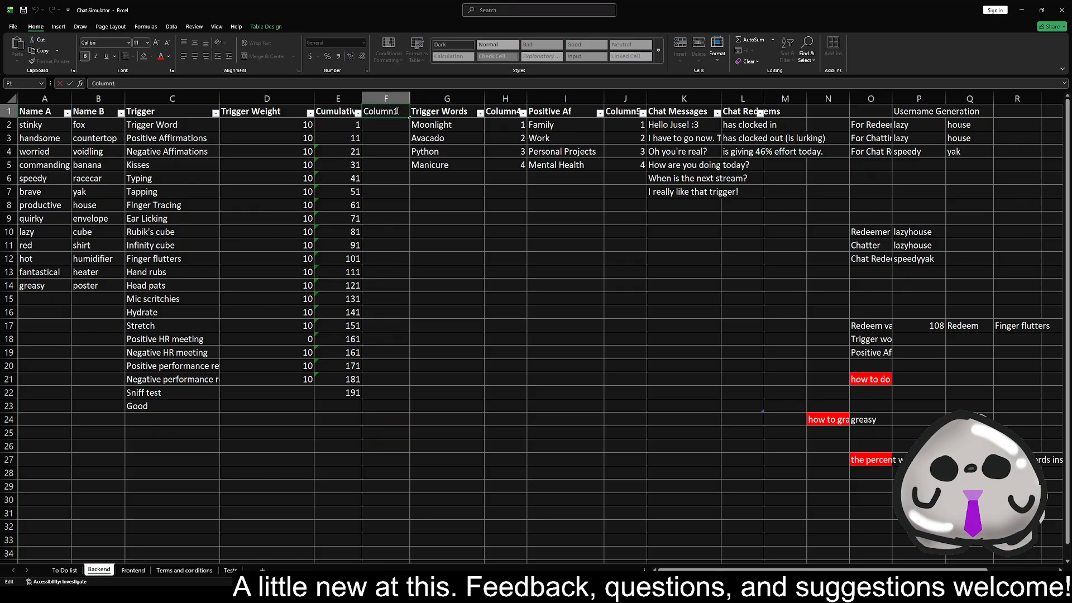
pyautogui.doubleClick(394, 111)
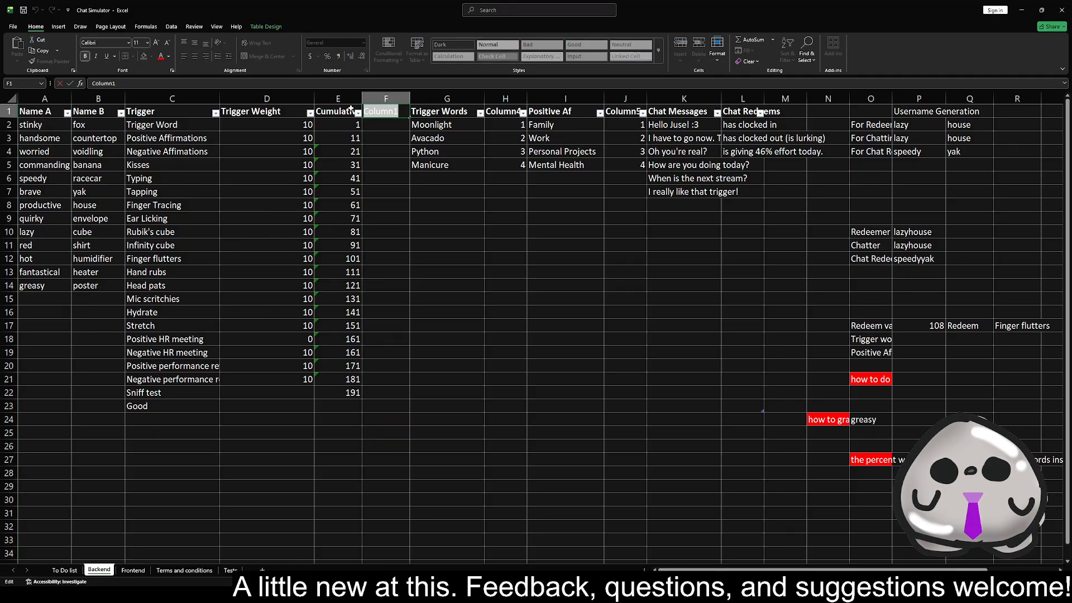
pyautogui.write('Good ')
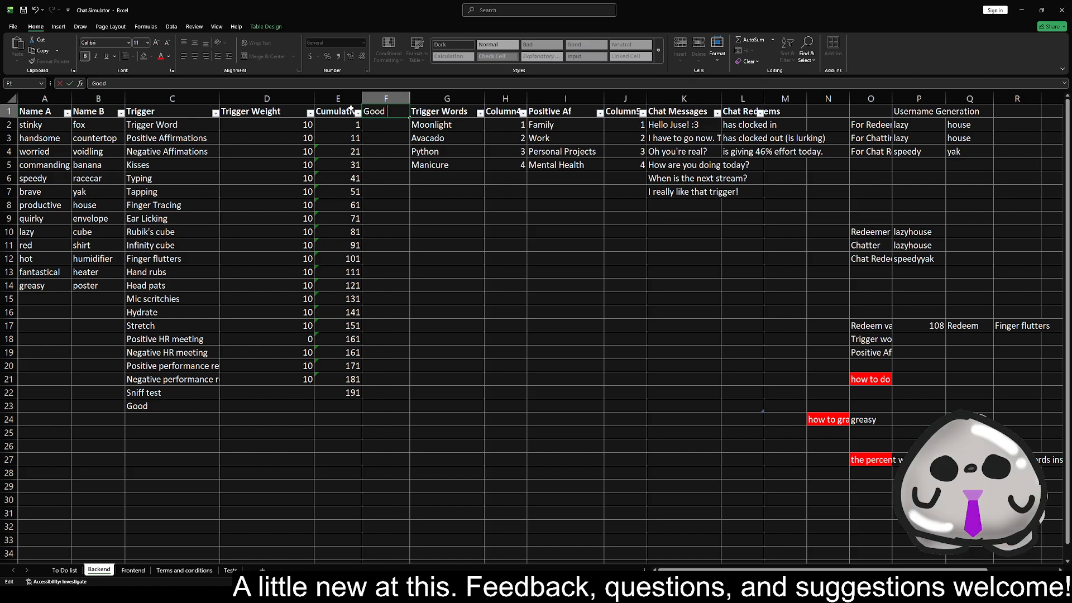
pyautogui.write('Nouns')
pyautogui.press('Return')
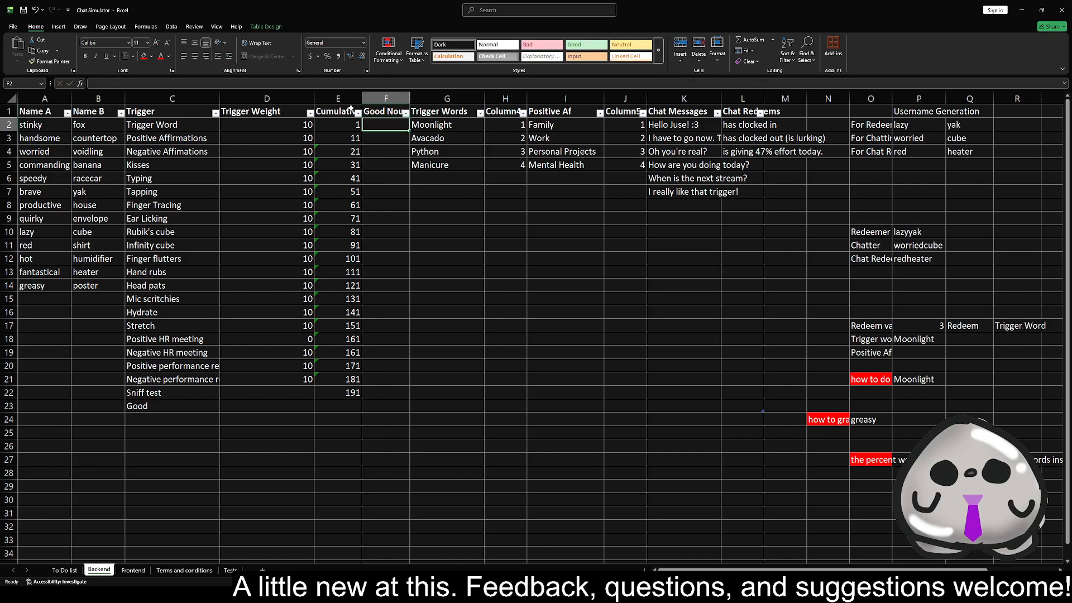
# - Fill the Good Nouns column from F2 down with Boy, Girl, Pet, Kitty and Puppy
pyautogui.write('Boo')
pyautogui.press('BackSpace')
pyautogui.write('y')
pyautogui.press('Return')
pyautogui.write('Girl')
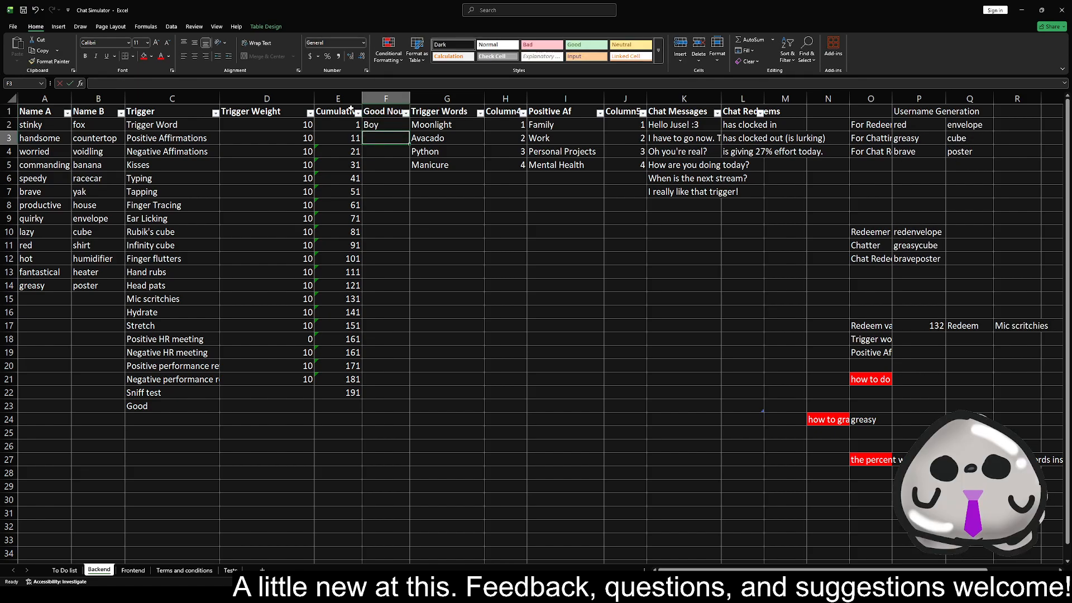
pyautogui.press('Return')
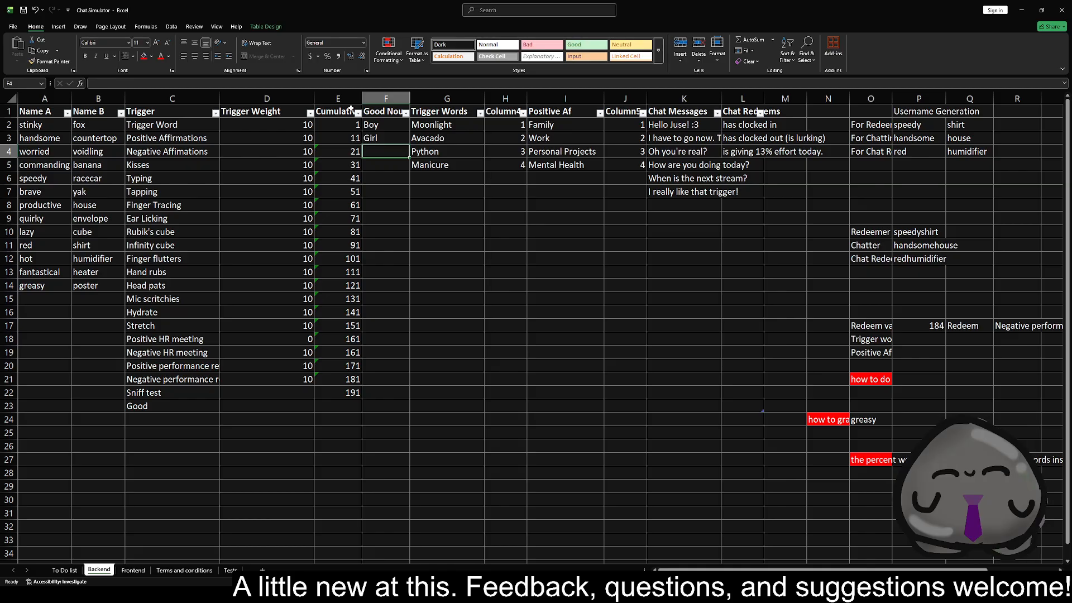
pyautogui.write('Pet')
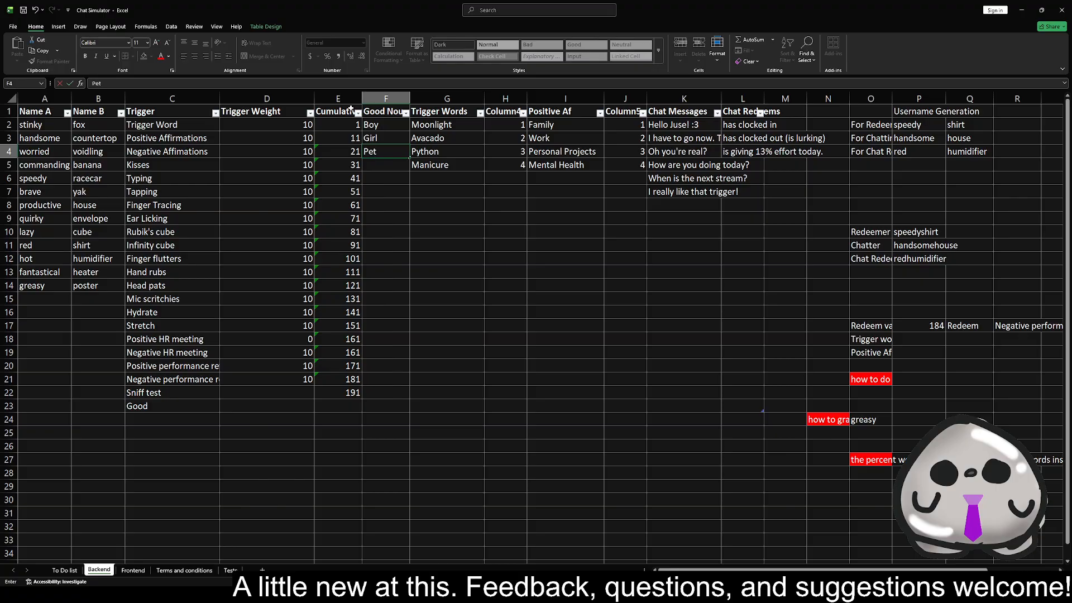
pyautogui.press('Return')
pyautogui.write('Kitty')
pyautogui.press('Return')
pyautogui.write('Puppy')
pyautogui.press('Return')
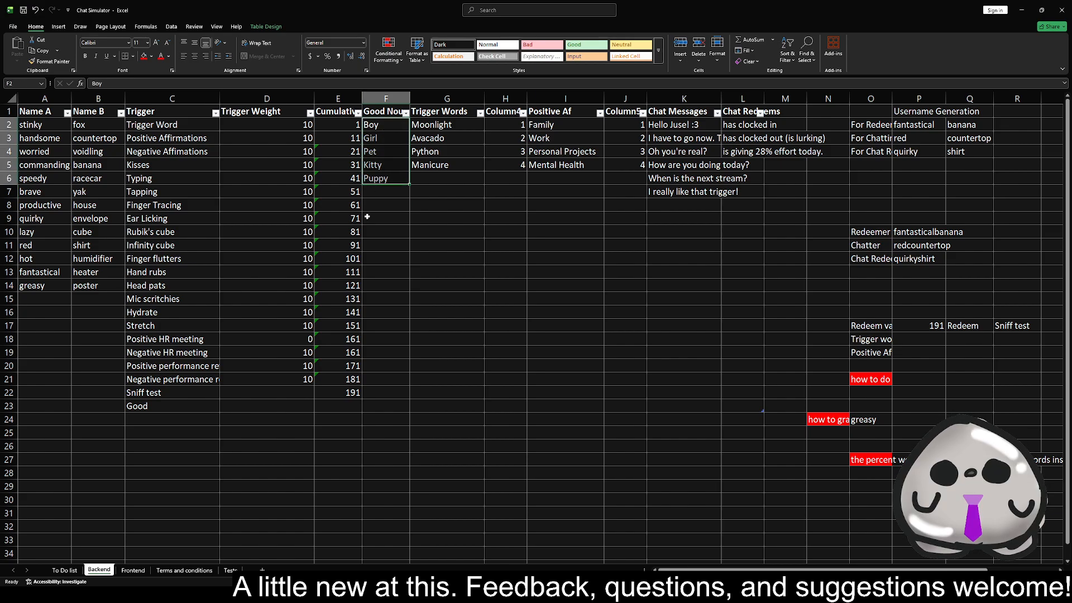
# - Turn the "Good" entry in C23 into the start of a concatenation formula, ="Good "&
pyautogui.click(150, 407)
pyautogui.click(94, 83)
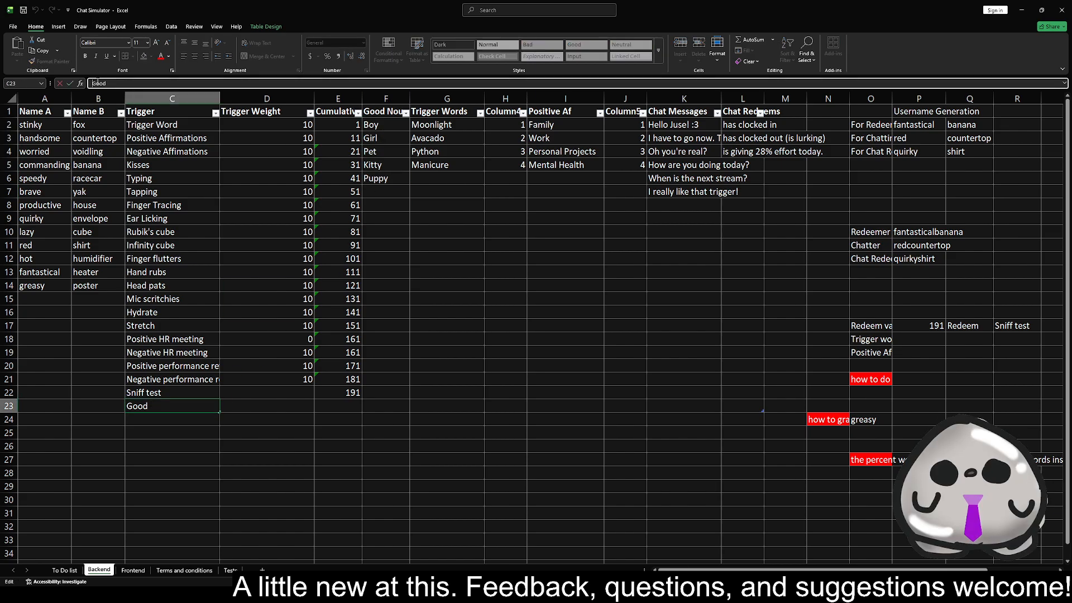
pyautogui.write('=')
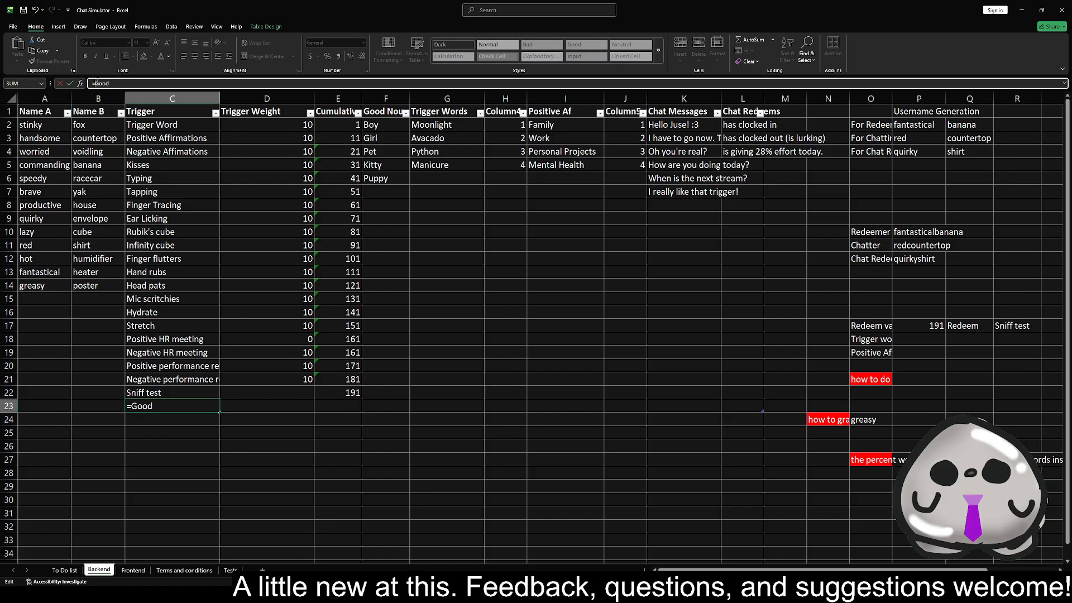
pyautogui.write('"')
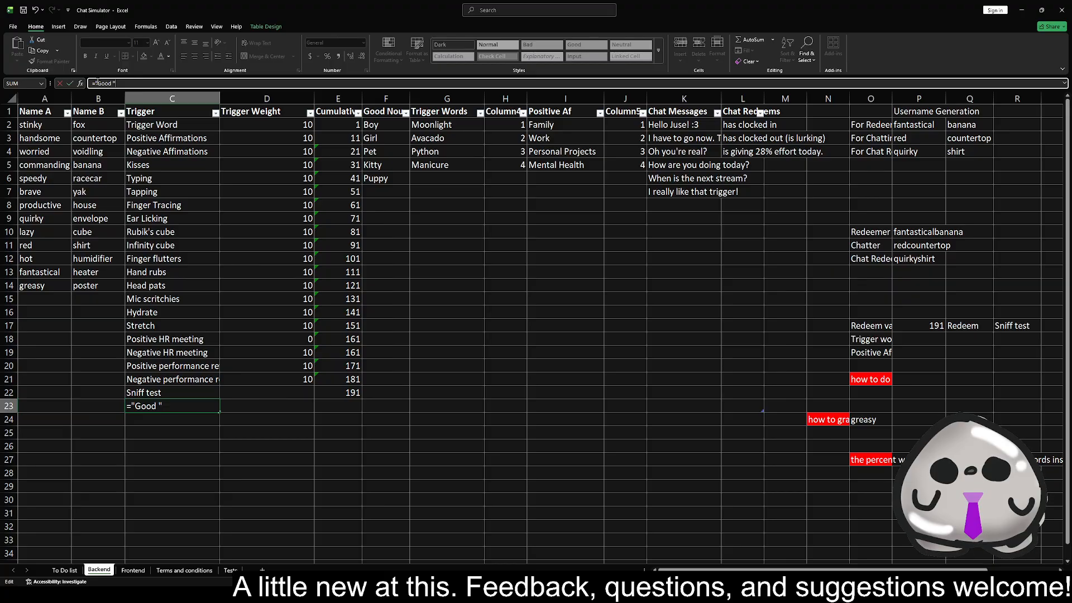
pyautogui.write('&')
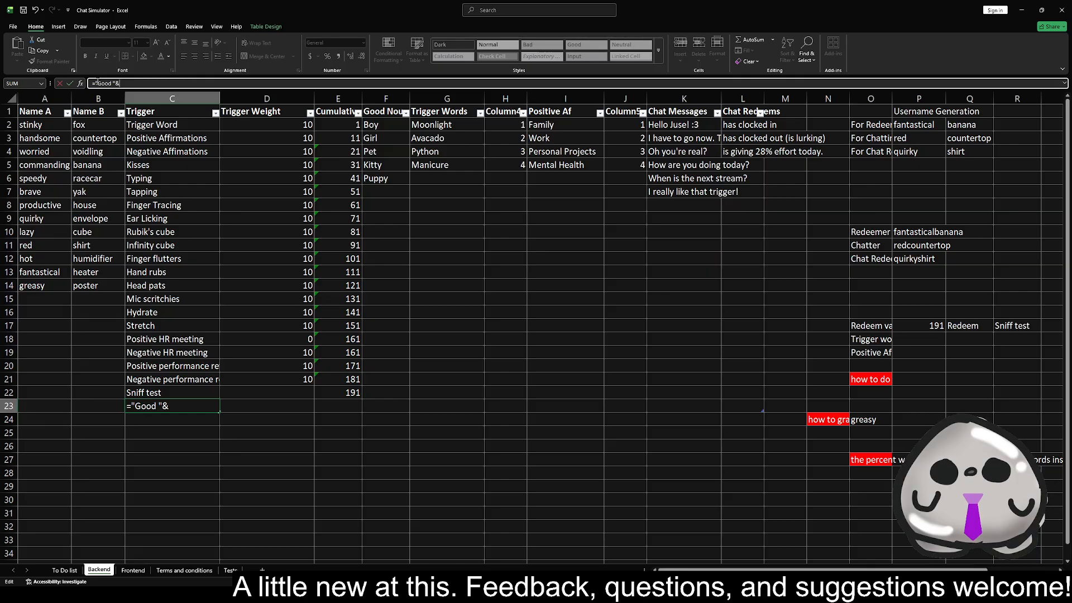
# - Extend the C23 formula with INDEX(F2:COUNTA(F:F)-1) to reference the Good Nouns list
pyautogui.write('INDEX(')
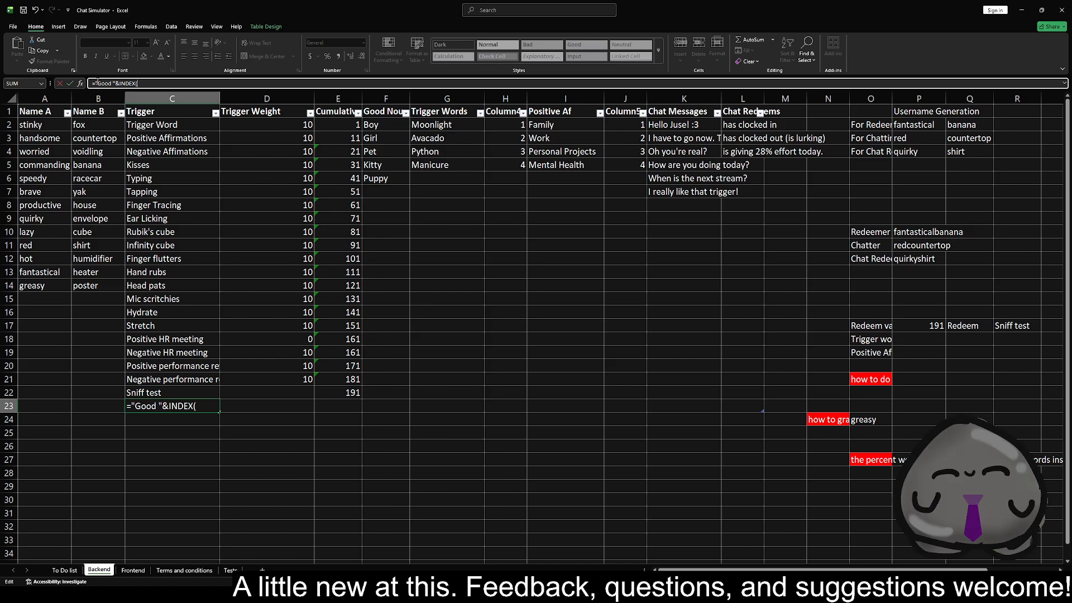
pyautogui.write('F')
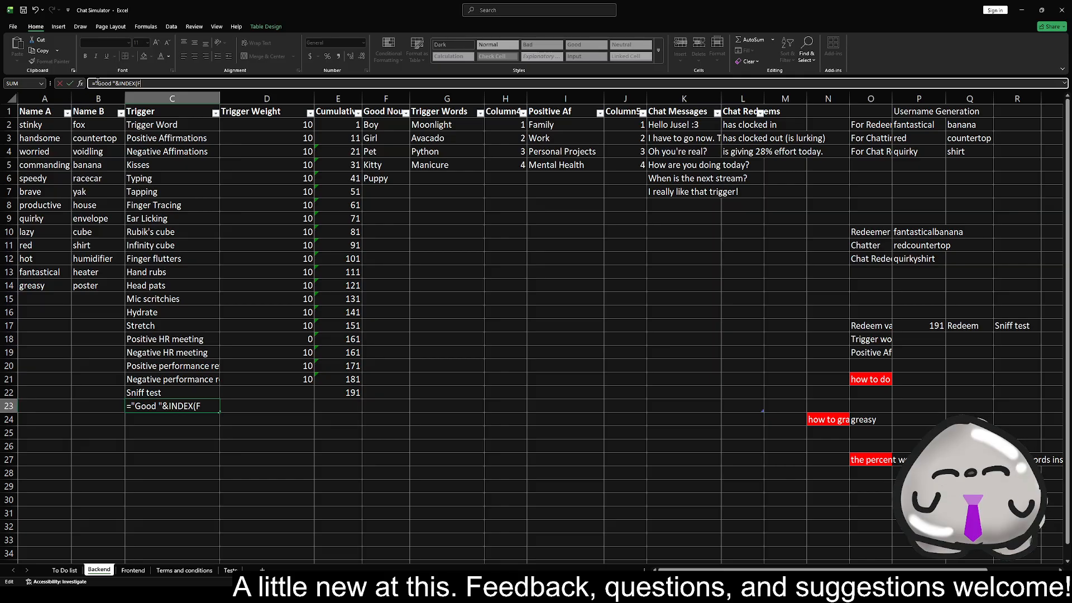
pyautogui.write('1')
pyautogui.press('BackSpace')
pyautogui.write('2')
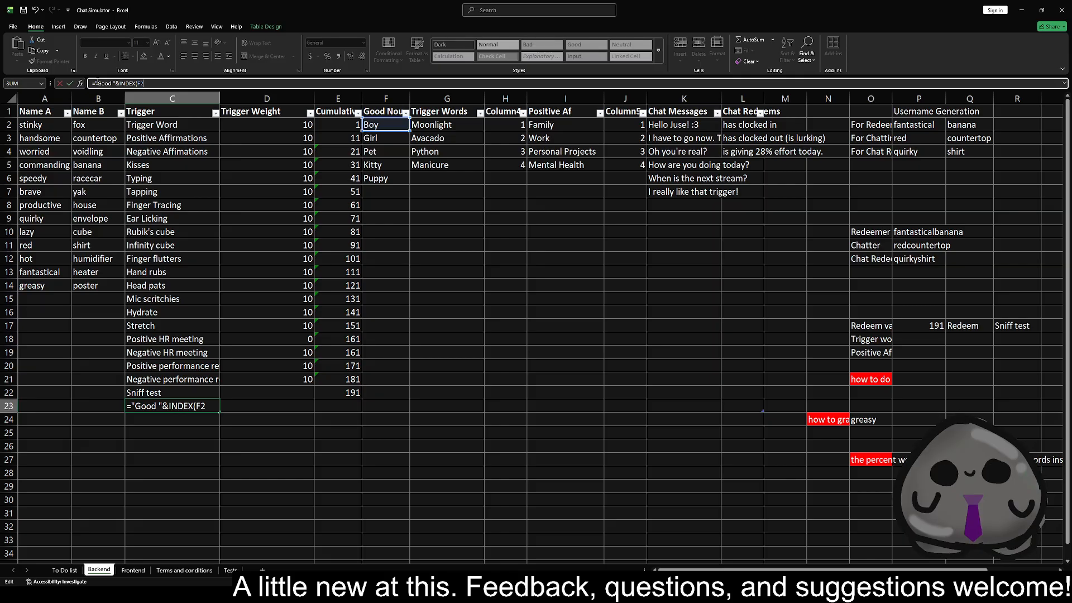
pyautogui.write(':C')
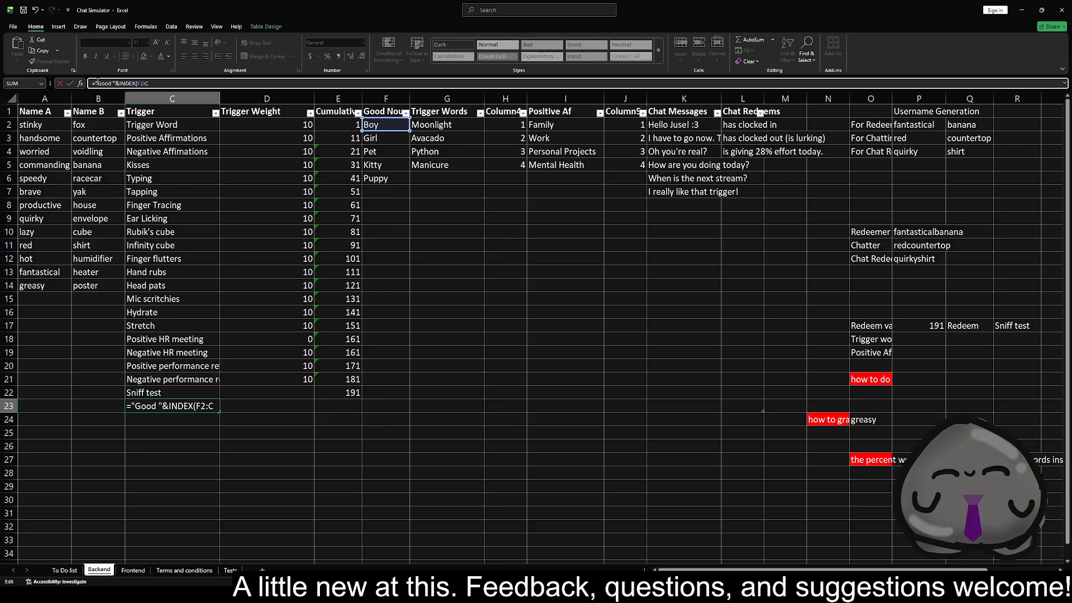
pyautogui.write('ount')
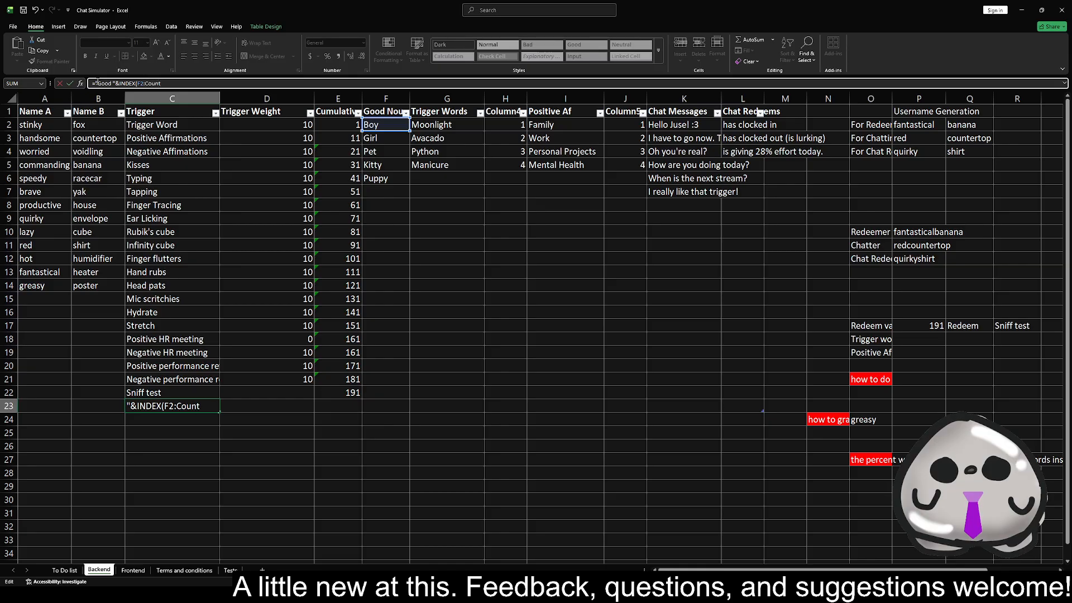
pyautogui.write('A')
pyautogui.press('Tab')
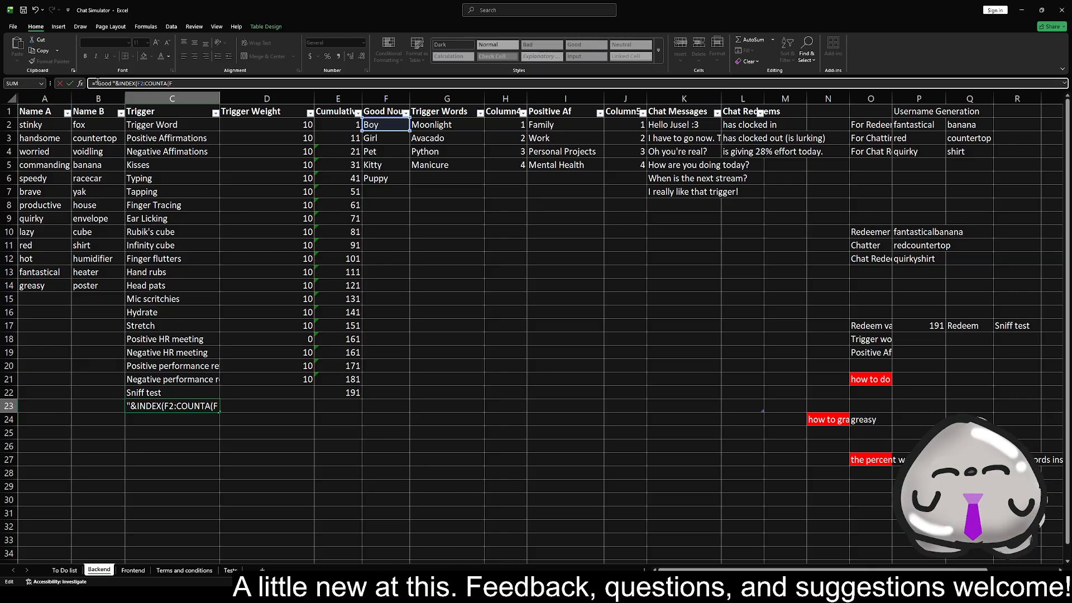
pyautogui.write('F:f')
pyautogui.press('BackSpace')
pyautogui.write('F')
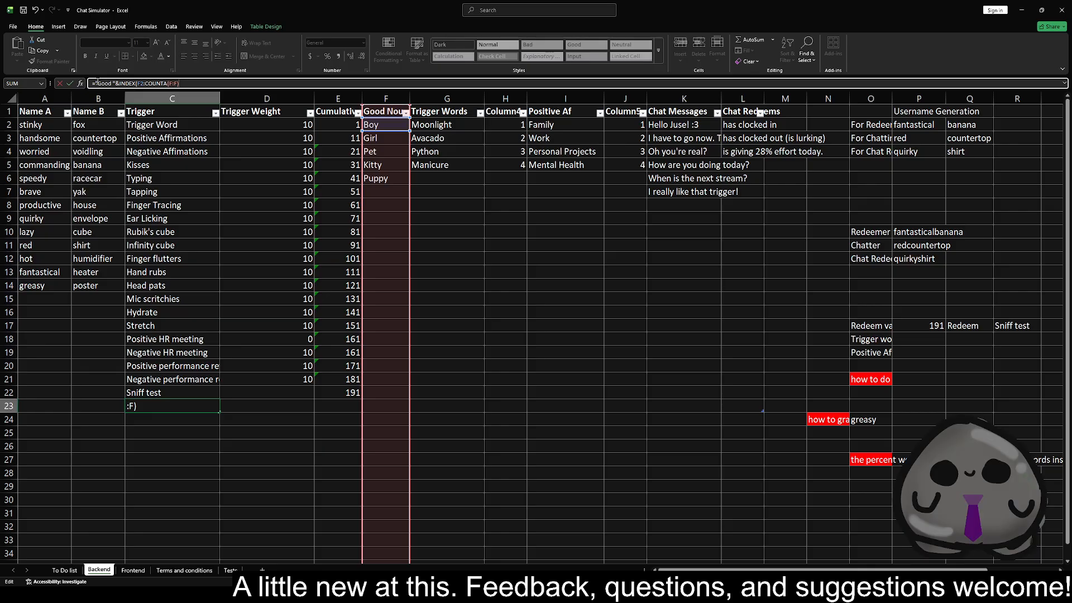
pyautogui.write('-1')
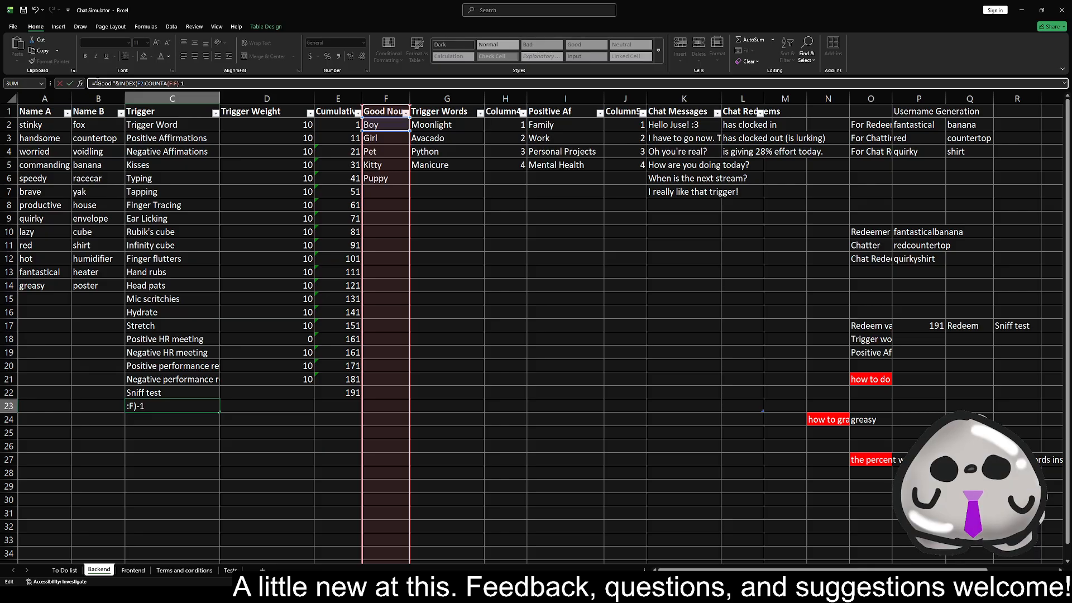
pyautogui.write(')')
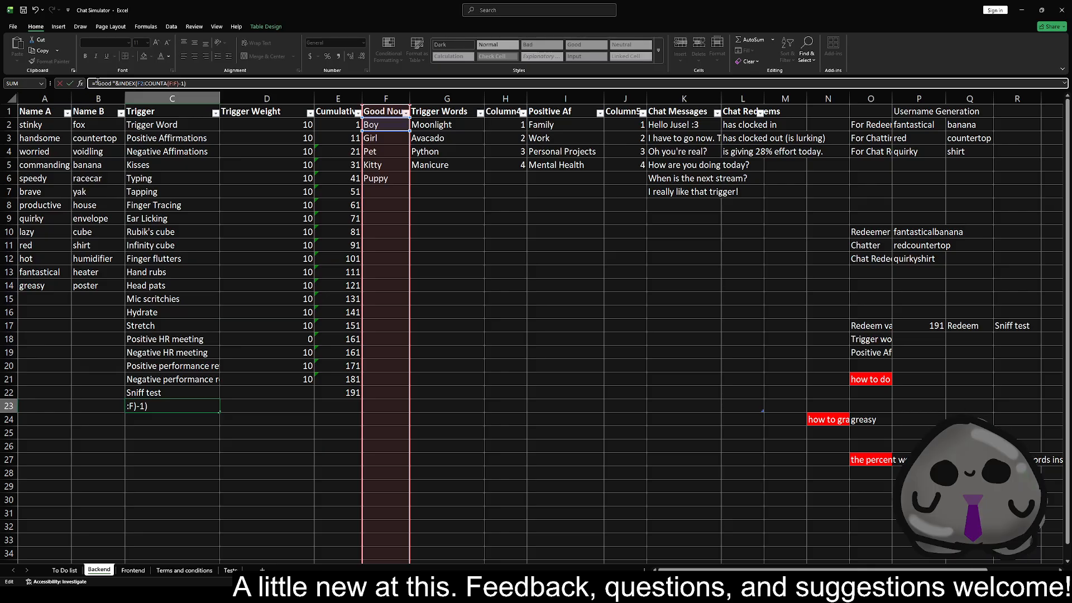
# - Add an opening parenthesis before COUNTA in the C23 formula and try to commit it
pyautogui.press('Left')
pyautogui.press('Left')
pyautogui.press('Left')
pyautogui.press('Left')
pyautogui.press('Left')
pyautogui.press('Left')
pyautogui.press('Left')
pyautogui.press('Left')
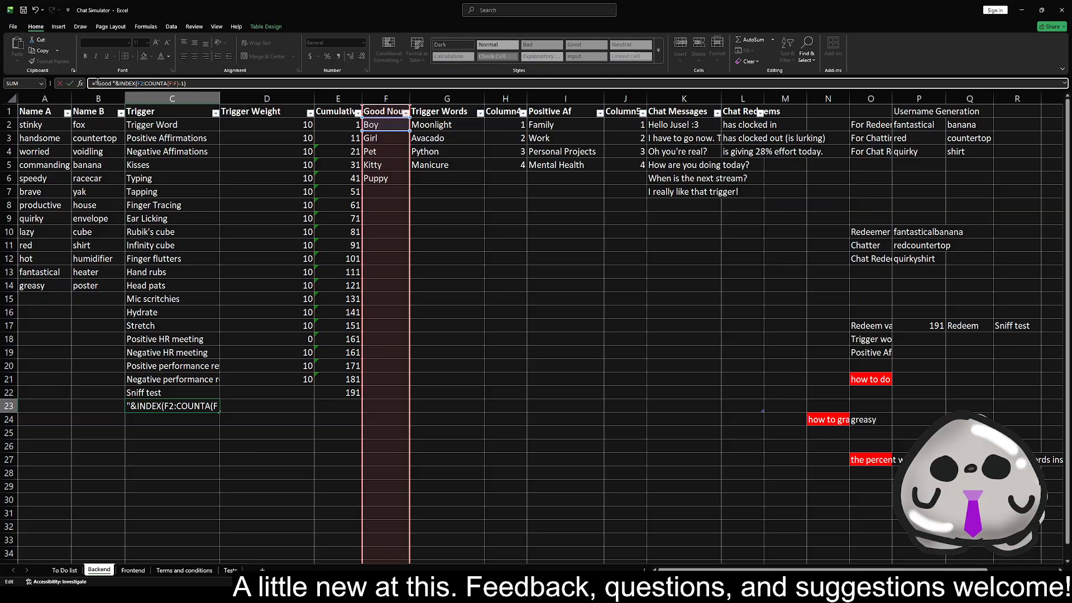
pyautogui.write('(')
pyautogui.press('End')
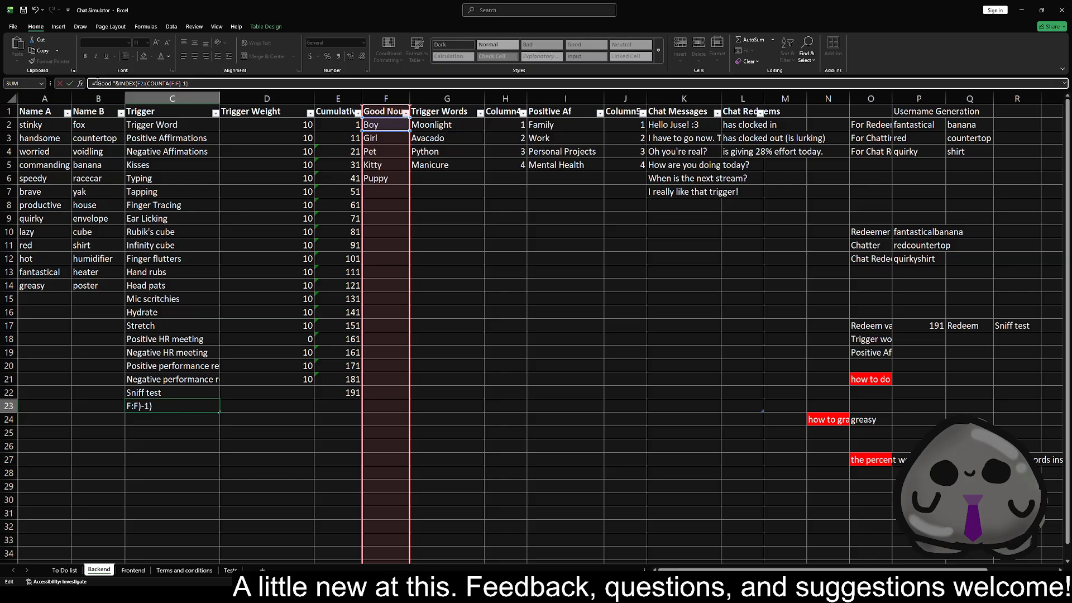
pyautogui.press('Return')
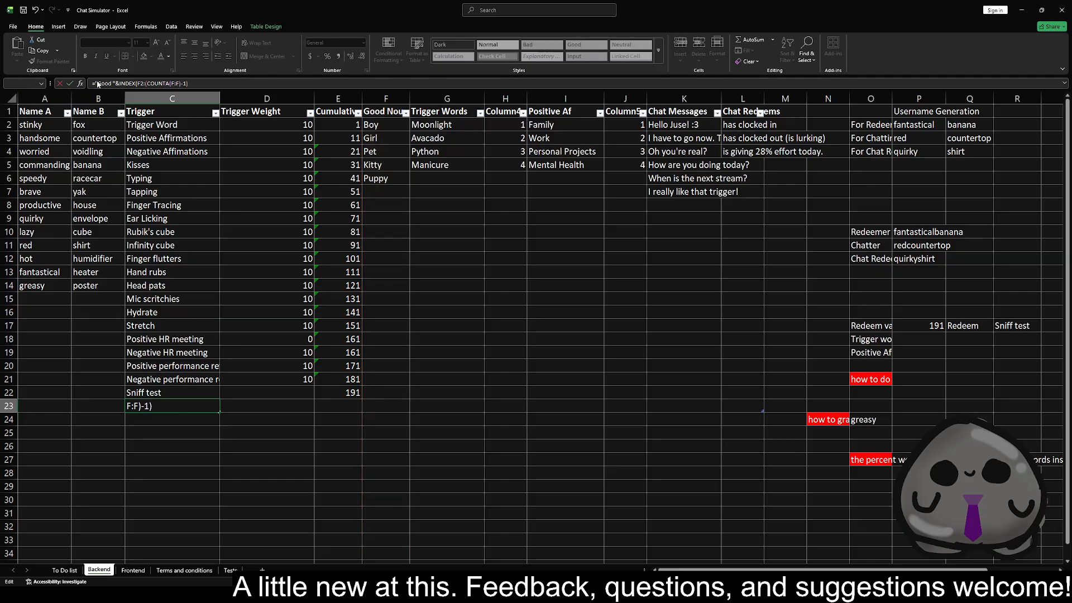
# - Add a closing parenthesis at the end of the C23 formula to match the one opened before COUNTA
pyautogui.click(98, 84)
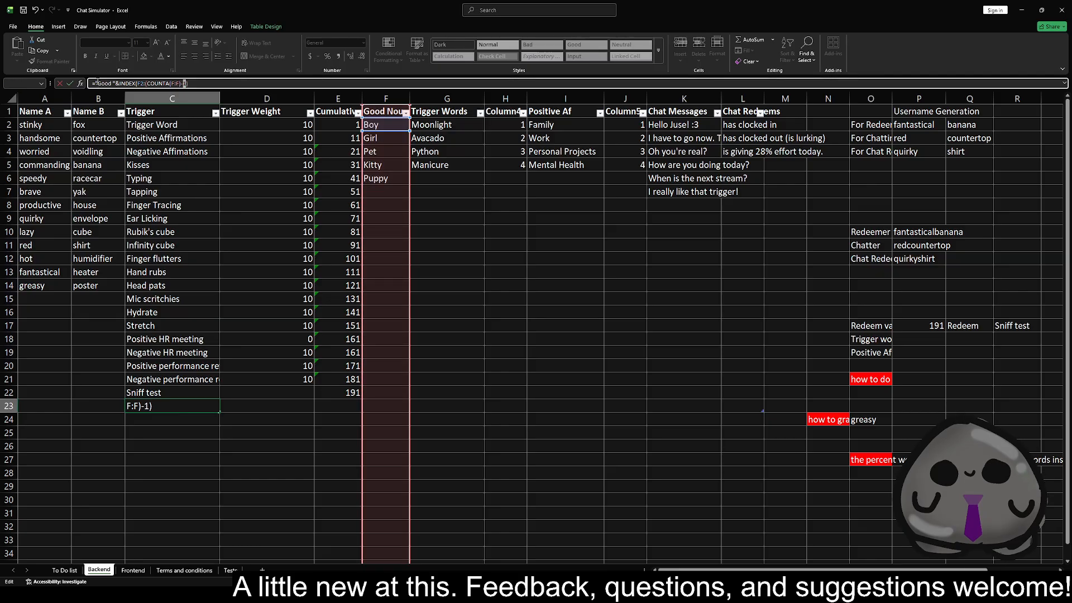
pyautogui.press('Left')
pyautogui.press('Left')
pyautogui.press('Left')
pyautogui.press('Left')
pyautogui.press('Left')
pyautogui.press('Left')
pyautogui.press('Left')
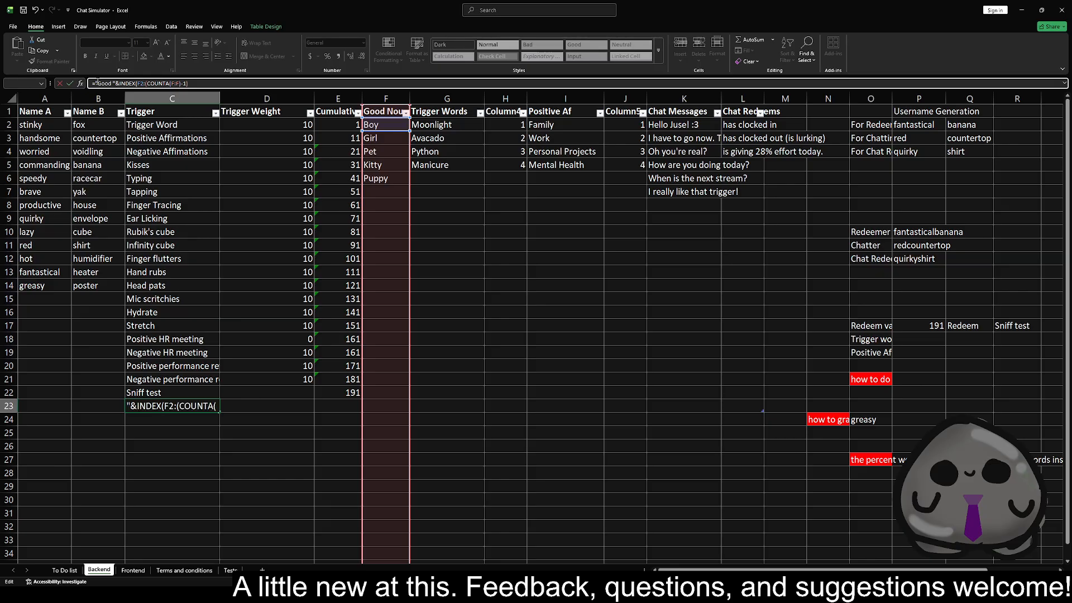
pyautogui.press('End')
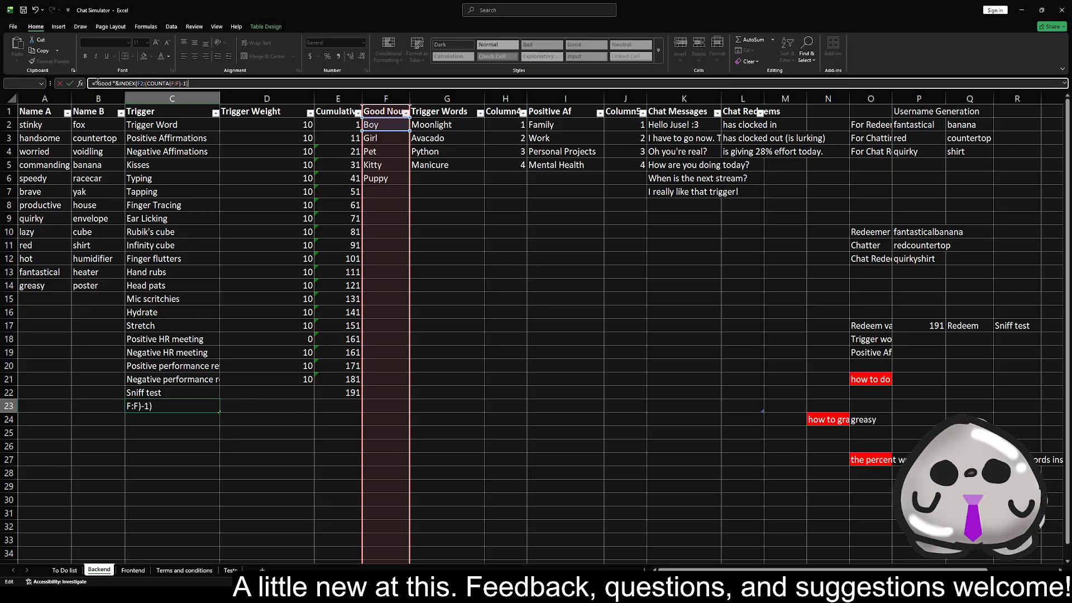
pyautogui.write(')')
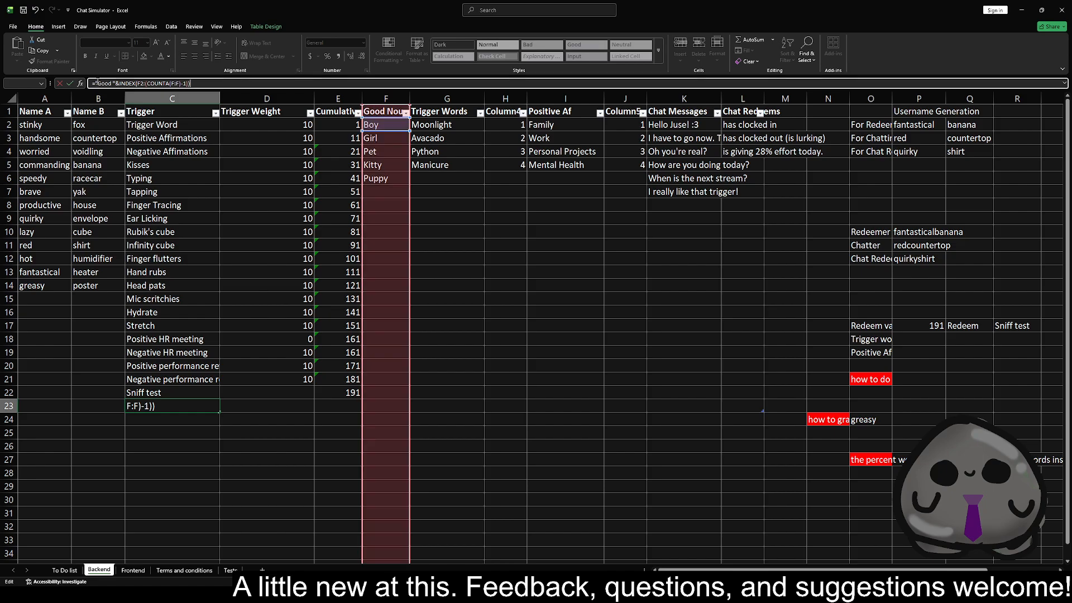
# - Insert a comma before the final closing parenthesis of the C23 formula
pyautogui.click(97, 84)
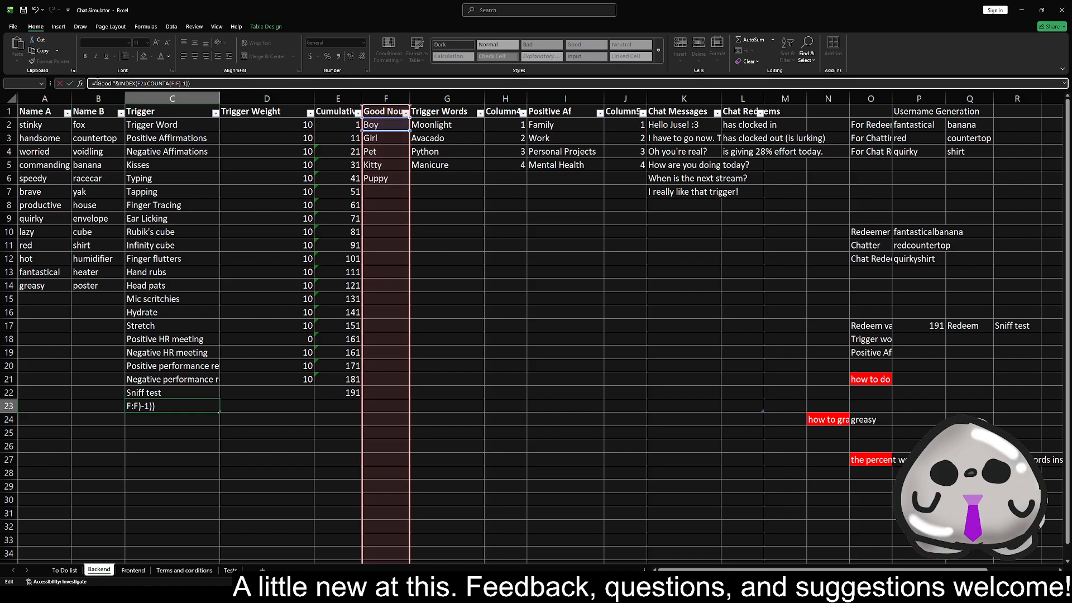
pyautogui.press('Left')
pyautogui.press('Left')
pyautogui.press('Left')
pyautogui.press('Left')
pyautogui.press('Left')
pyautogui.press('Left')
pyautogui.press('Left')
pyautogui.press('Left')
pyautogui.press('End')
pyautogui.write(',')
# - Replace the F2: reference inside INDEX in the C23 formula with F:F followed by a comma
pyautogui.press('Left')
pyautogui.press('Left')
pyautogui.press('Left')
pyautogui.press('Left')
pyautogui.press('Left')
pyautogui.press('Left')
pyautogui.press('Left')
pyautogui.press('Left')
pyautogui.press('Left')
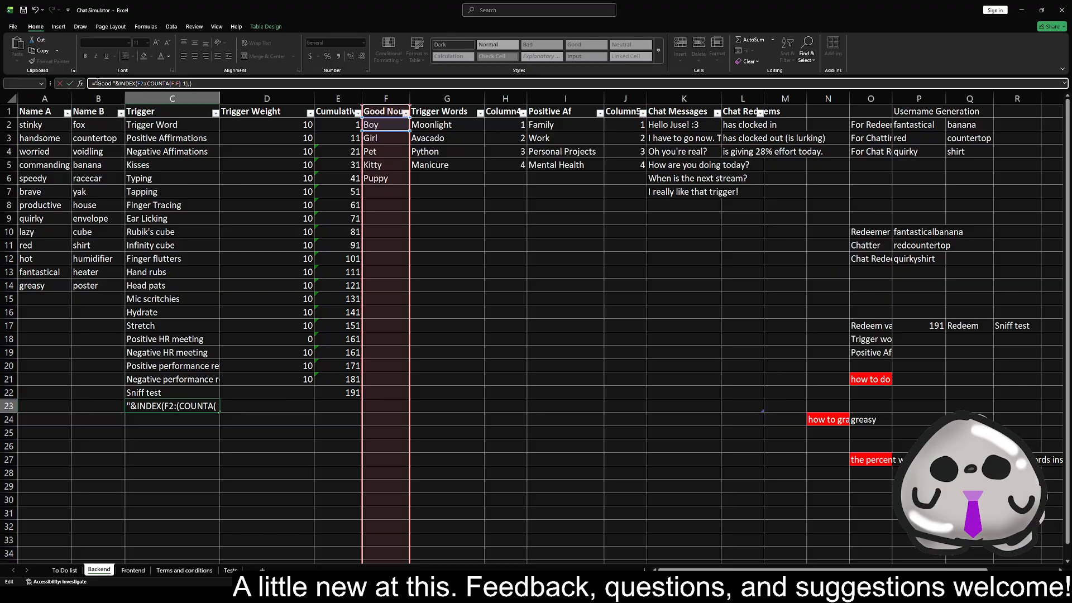
pyautogui.press('BackSpace')
pyautogui.press('BackSpace')
pyautogui.write(':F')
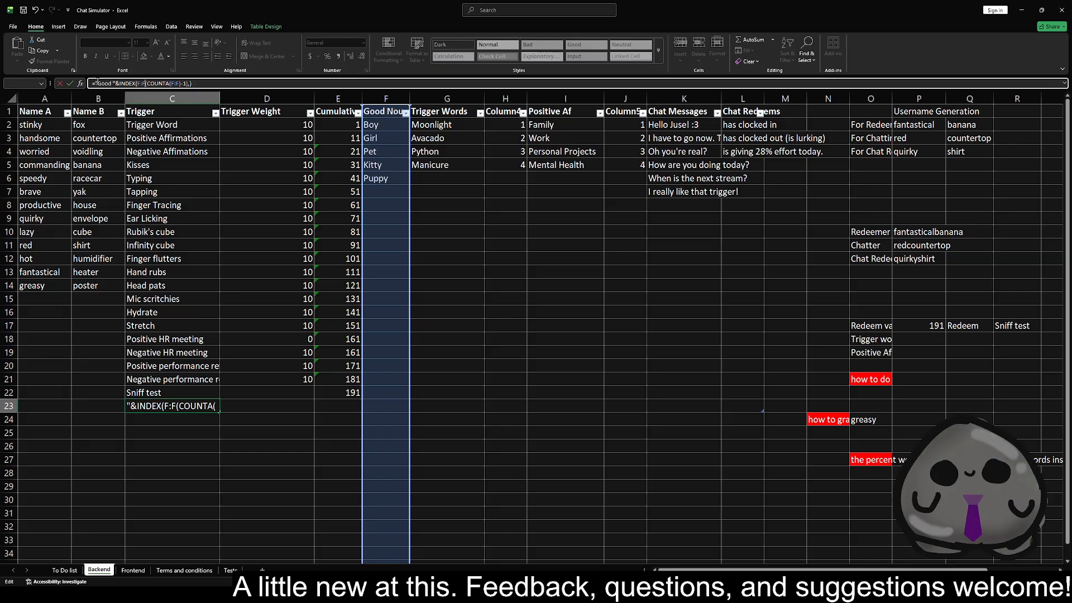
pyautogui.write(',')
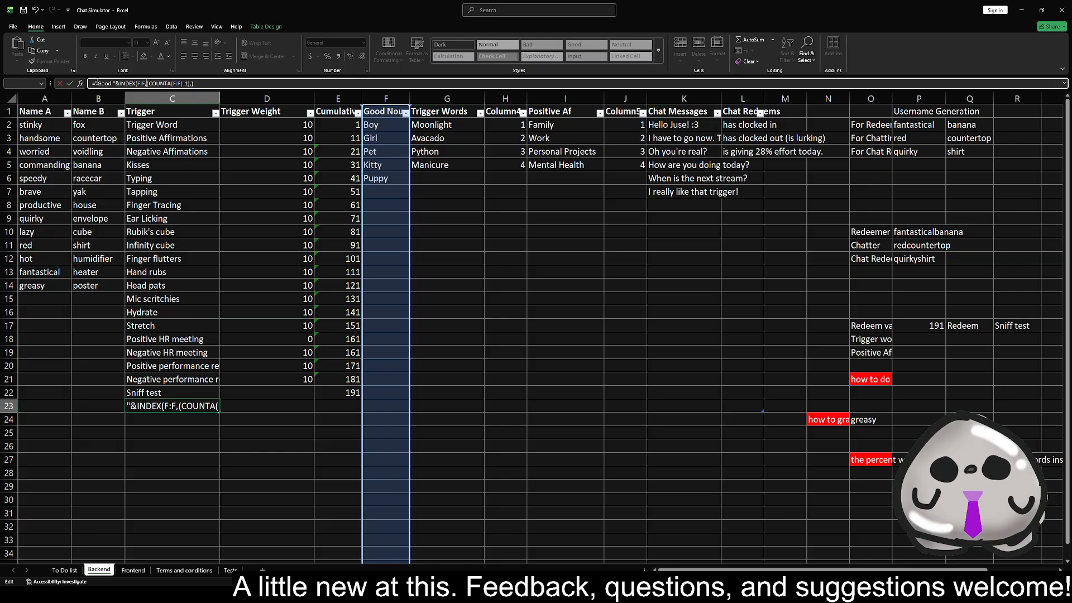
# - Remove the extra comma near the end and commit C23 as ="Good "&INDEX(F:F,(COUNTA(F:F)-1))
pyautogui.press('Right')
pyautogui.press('Right')
pyautogui.press('Right')
pyautogui.press('Right')
pyautogui.press('Right')
pyautogui.press('Right')
pyautogui.press('Right')
pyautogui.press('Right')
pyautogui.press('Right')
pyautogui.press('Right')
pyautogui.press('Right')
pyautogui.press('Right')
pyautogui.press('Right')
pyautogui.press('Right')
pyautogui.press('Right')
pyautogui.press('BackSpace')
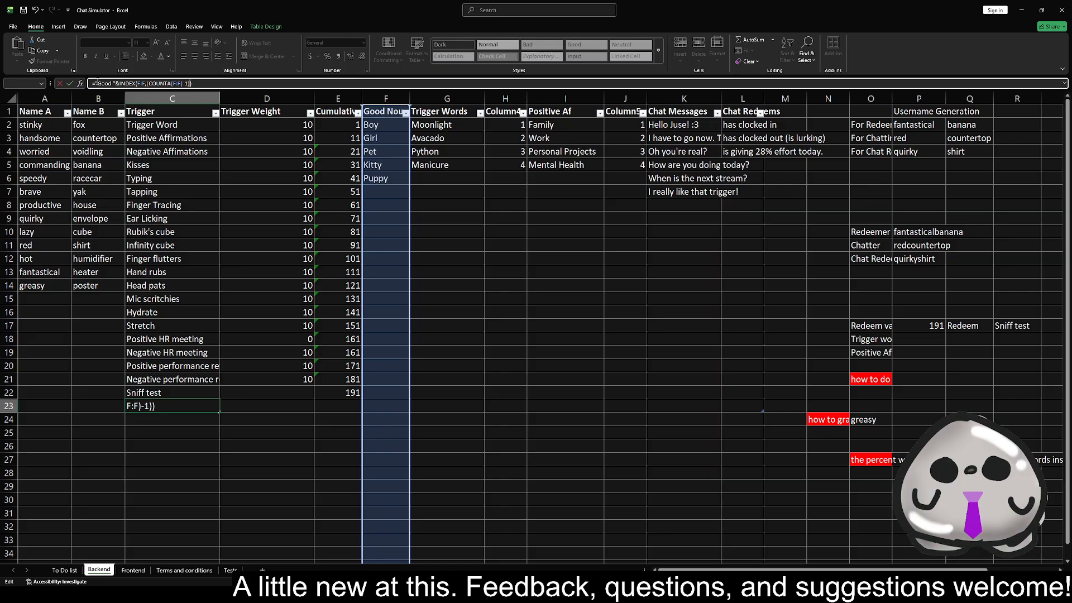
pyautogui.press('Return')
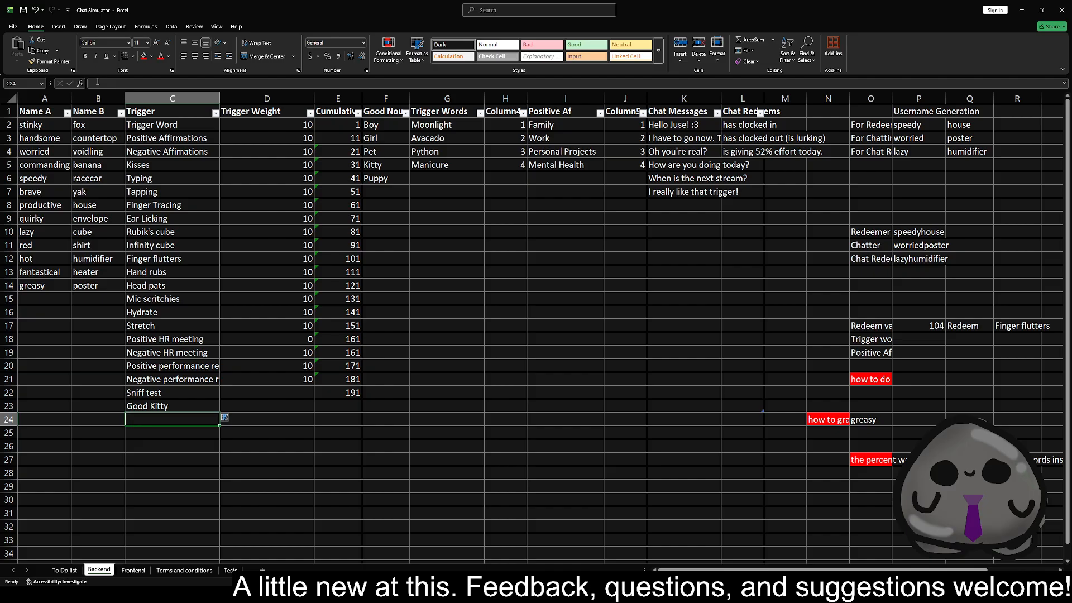
# - Review the C23 formula and repeatedly recalculate the sheet from empty cell C26 to test whether the chosen noun varies
pyautogui.press('Up')
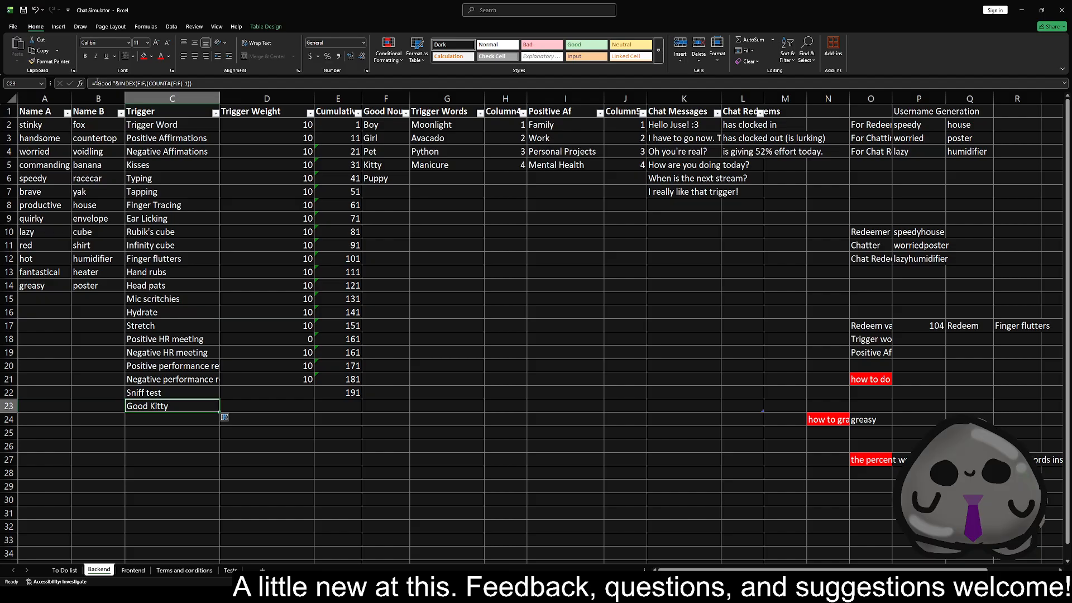
pyautogui.click(196, 84)
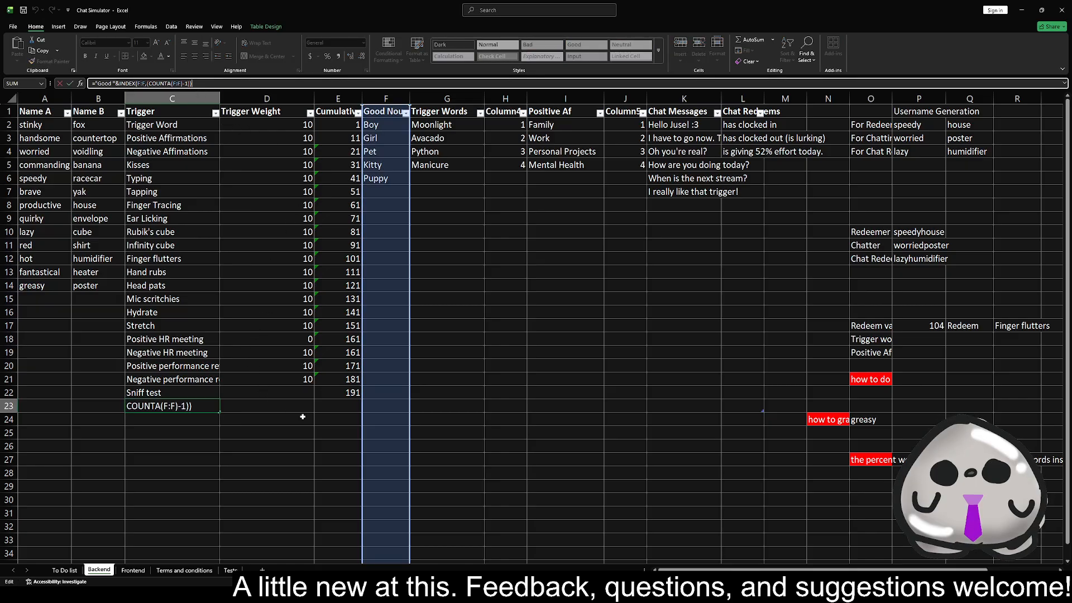
pyautogui.hotkey('ctrl', 'Return')
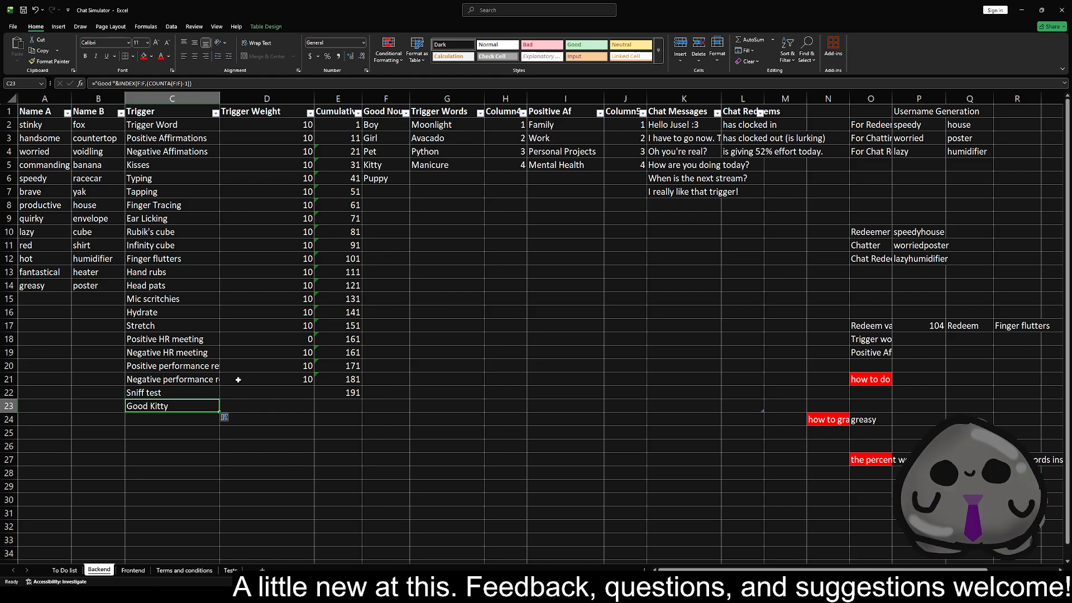
pyautogui.click(159, 444)
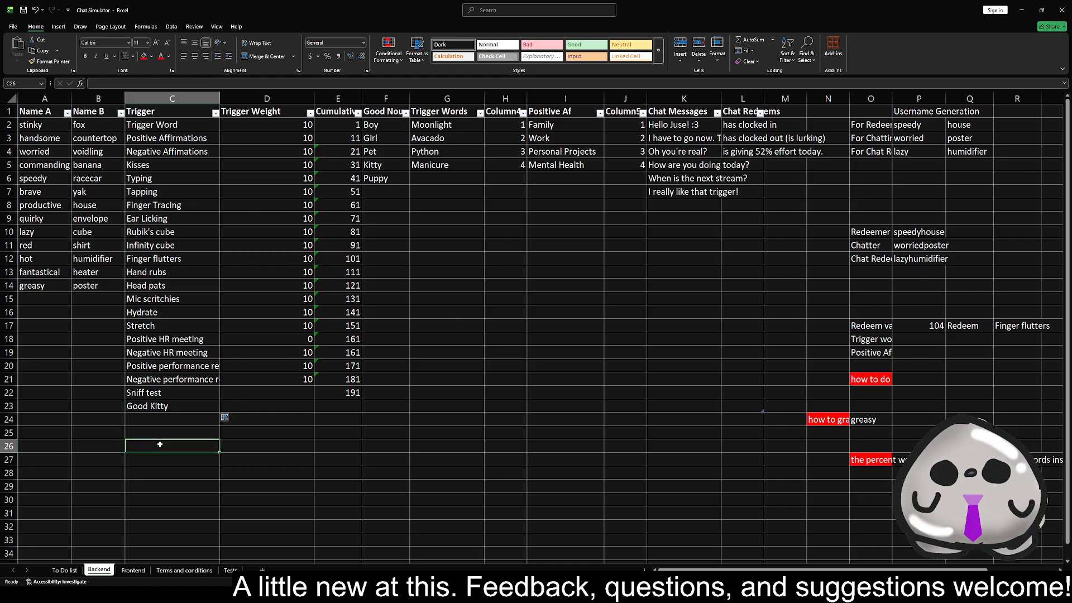
pyautogui.press('Delete')
pyautogui.press('Delete')
pyautogui.press('Delete')
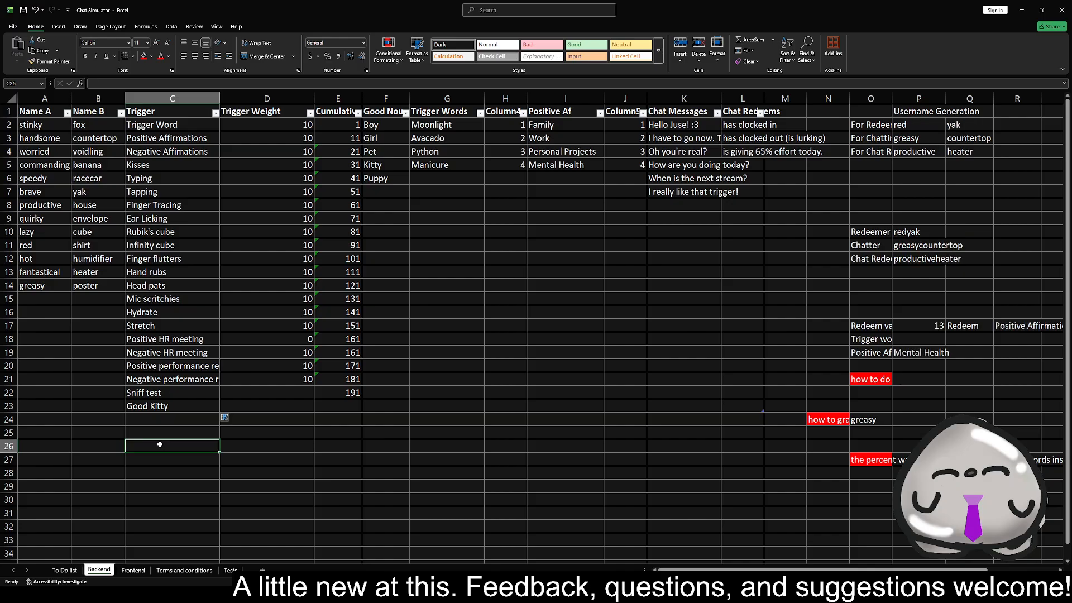
pyautogui.press('Delete')
pyautogui.press('Delete')
pyautogui.press('Delete')
pyautogui.press('Delete')
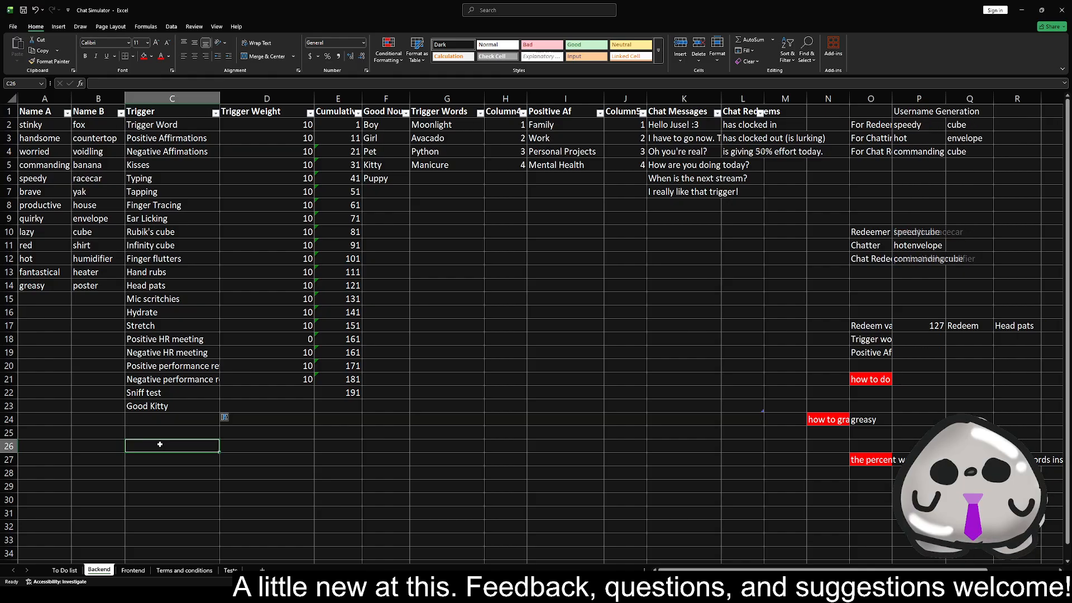
# - Compare the C23 formula with the effort-percentage formula in L4 to see how it produces a random value
pyautogui.click(163, 406)
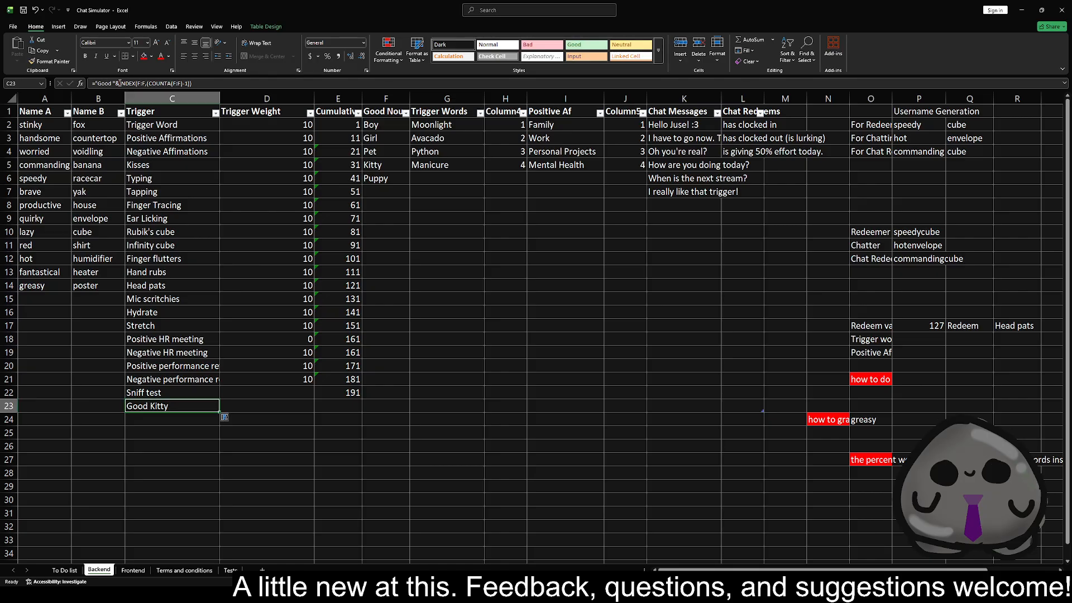
pyautogui.click(747, 150)
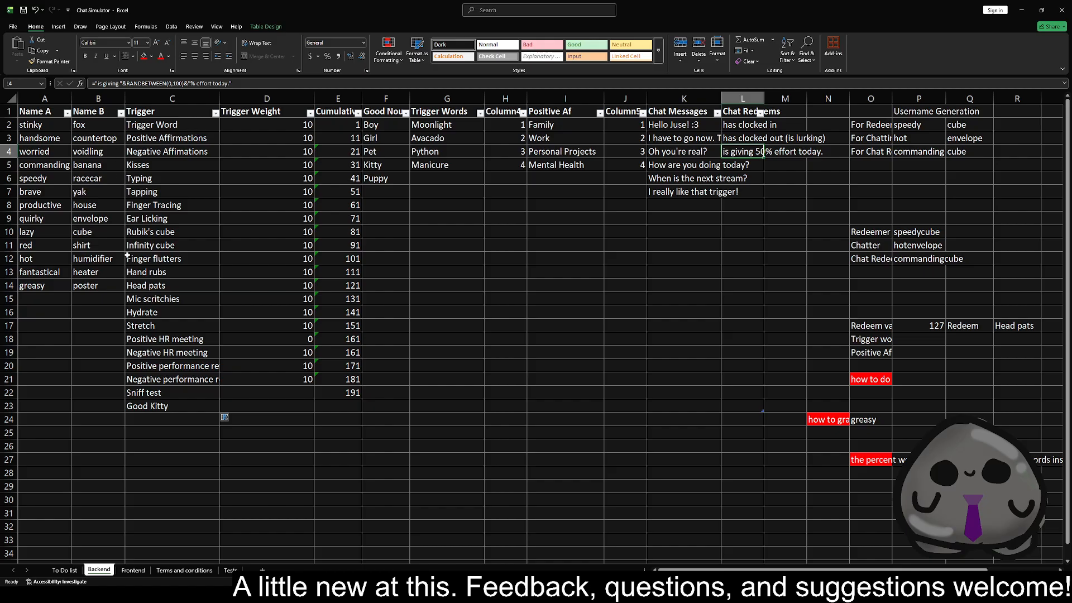
pyautogui.click(167, 405)
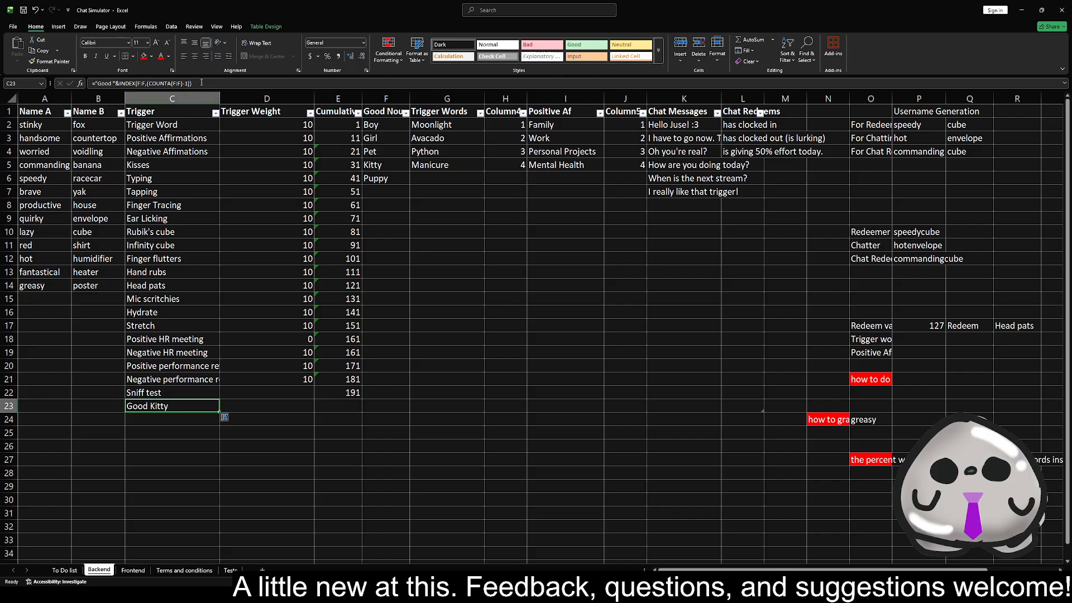
# - Try to wrap the INDEX part of the C23 formula in RANDBETWEEN
pyautogui.click(156, 84)
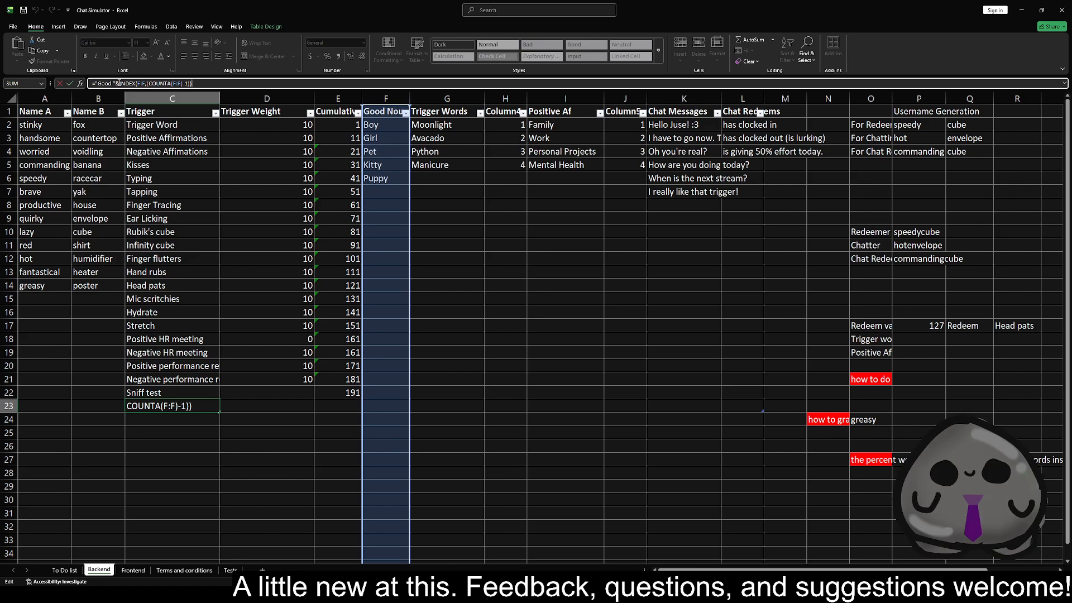
pyautogui.click(123, 83)
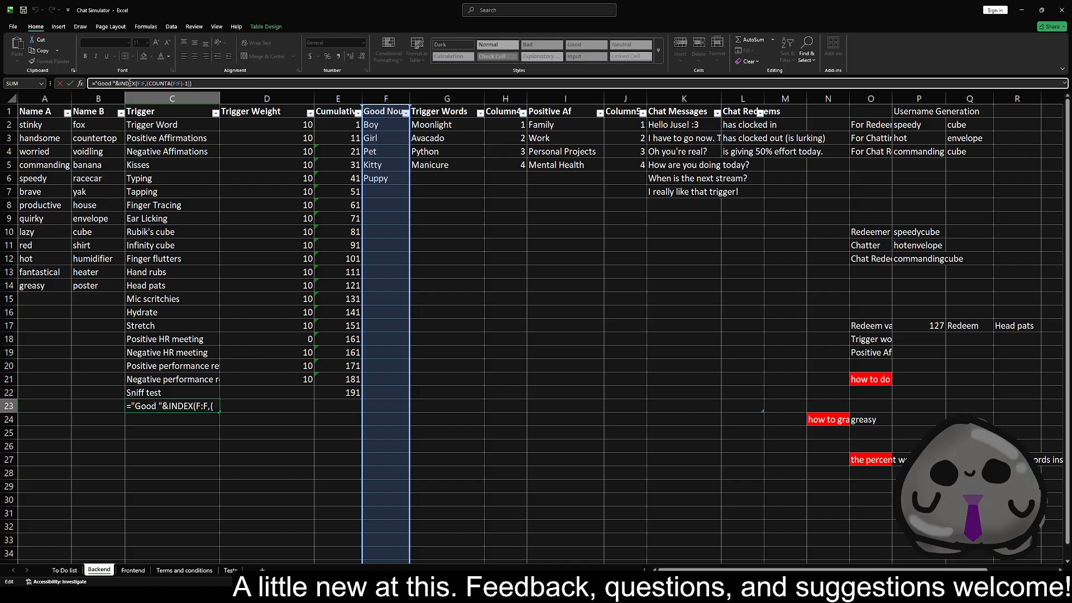
pyautogui.write('Rand')
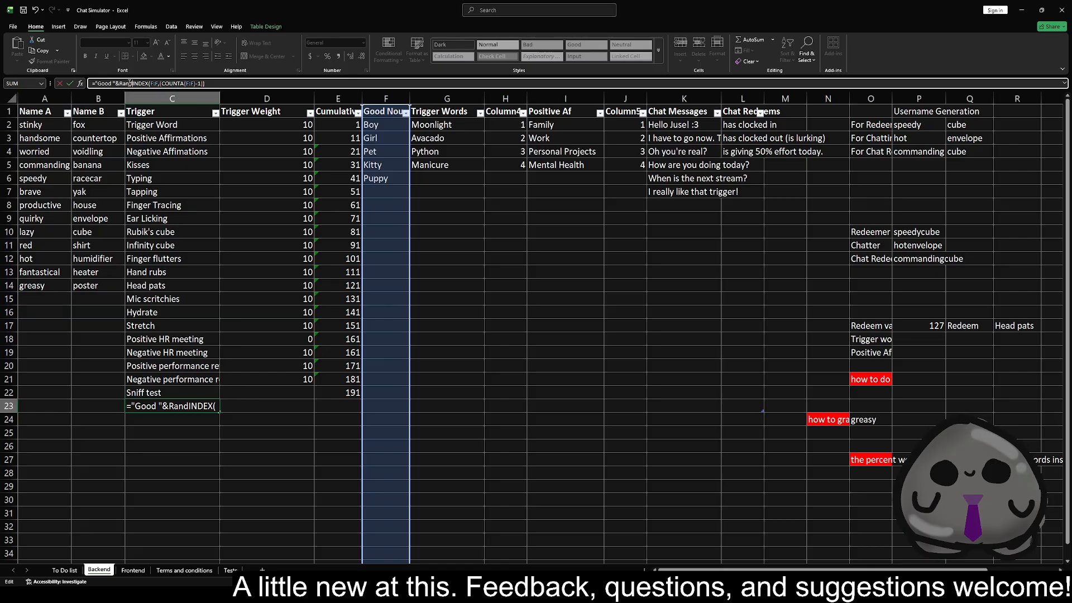
pyautogui.press('Down')
pyautogui.press('Down')
pyautogui.press('Tab')
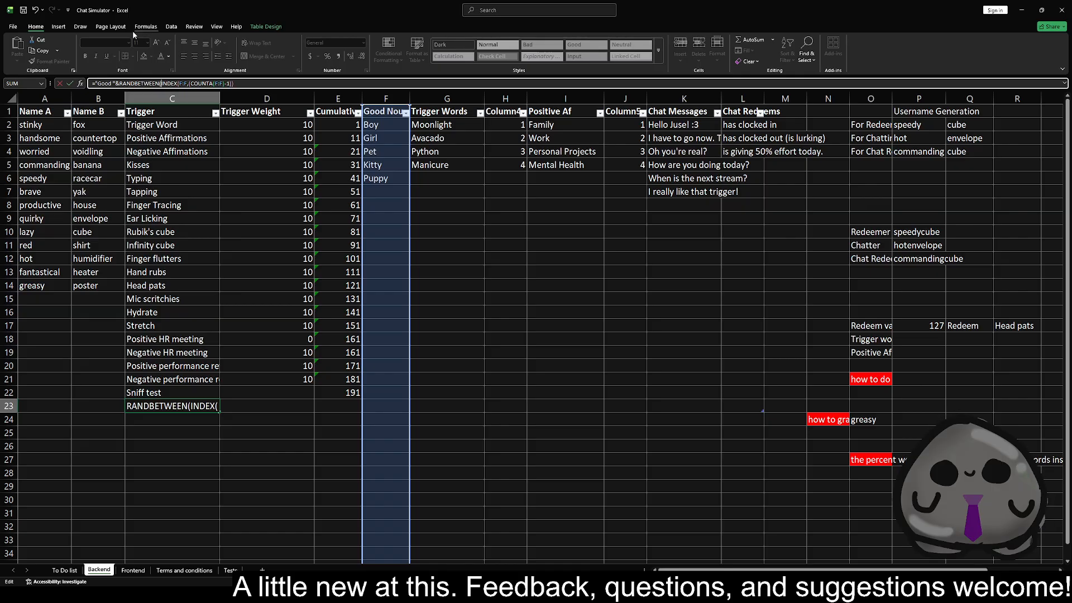
pyautogui.write('))')
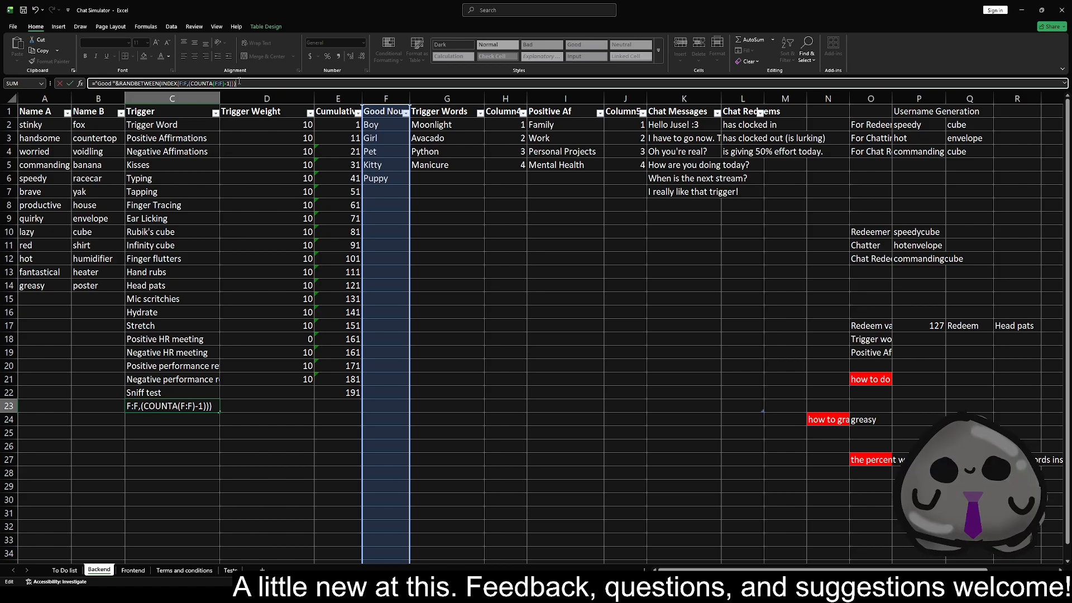
pyautogui.press('Return')
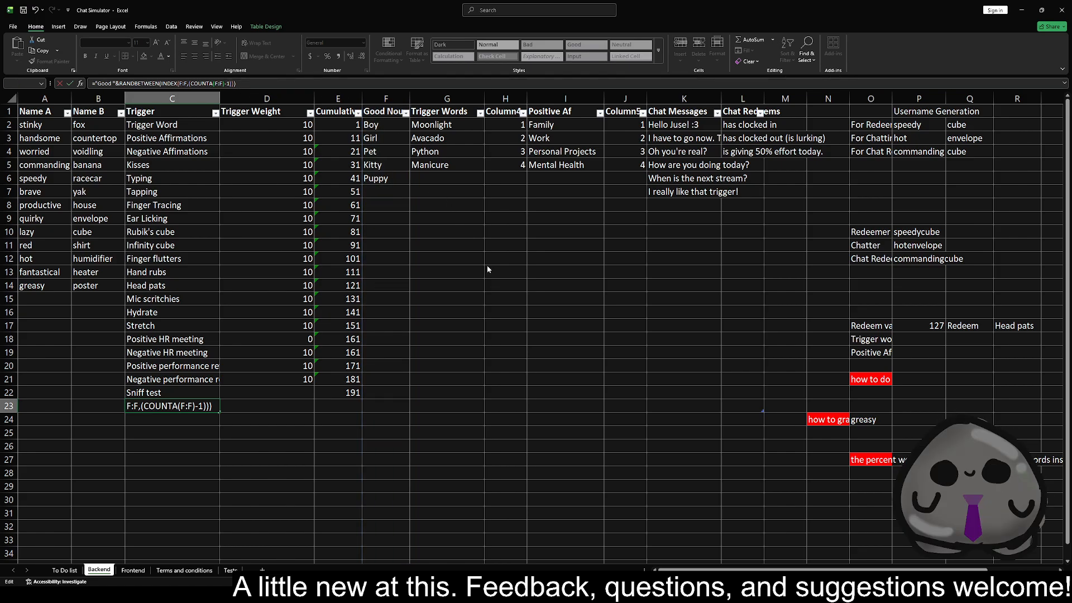
pyautogui.click(160, 83)
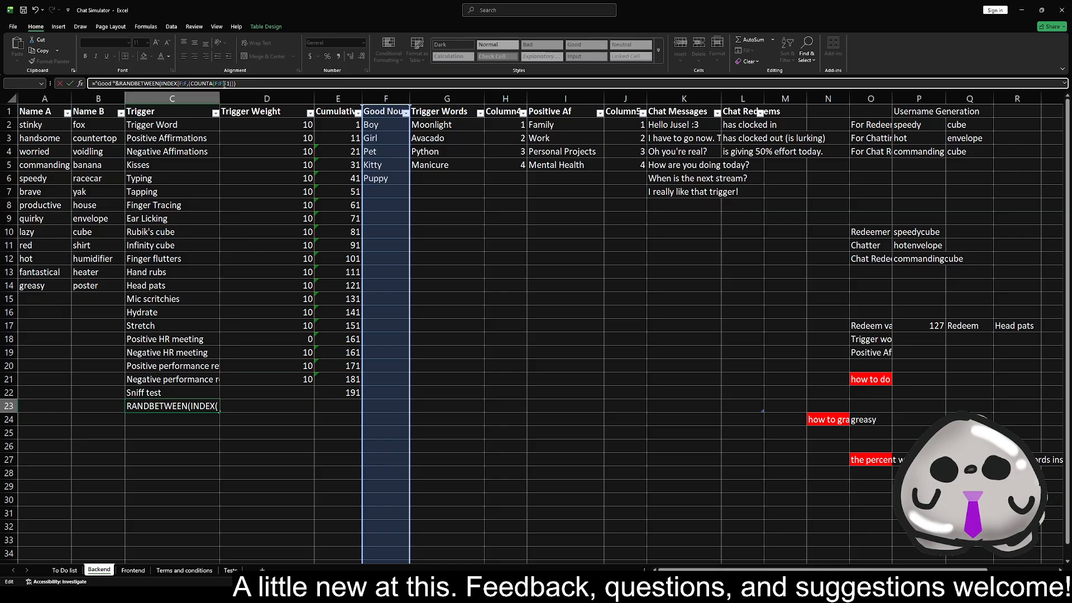
pyautogui.write('-')
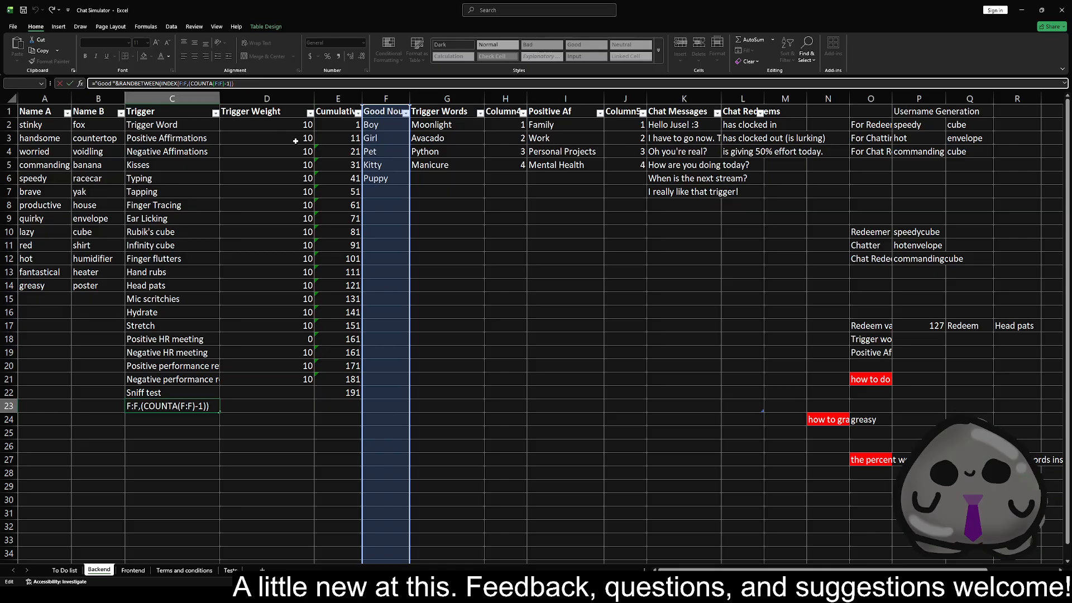
pyautogui.press('Escape')
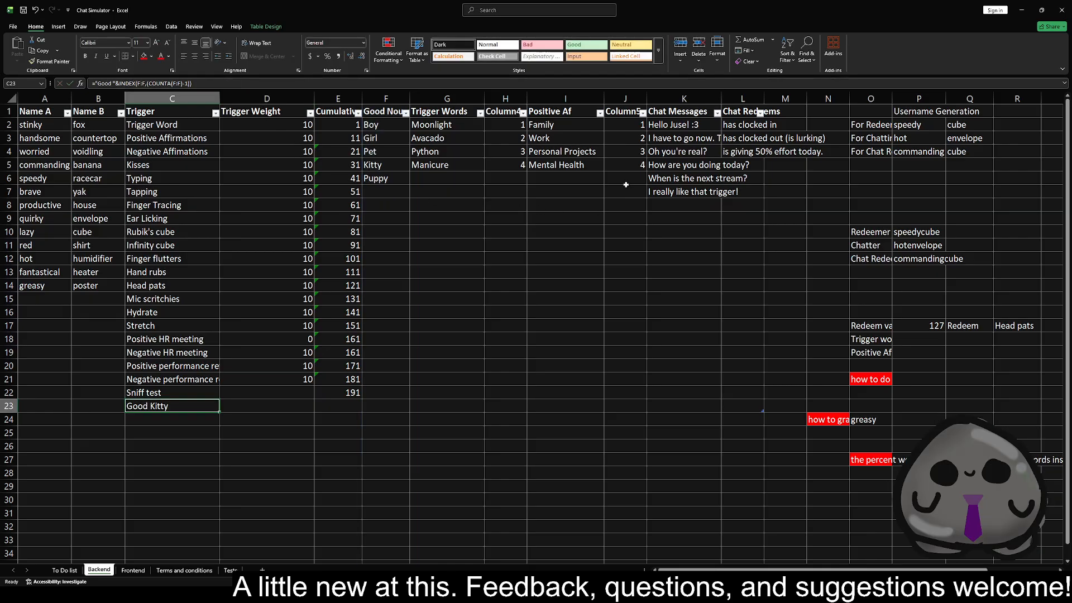
# - Check the RANDBETWEEN formula in L4 and the last Good Nouns entry in F6 against the C23 formula
pyautogui.click(757, 151)
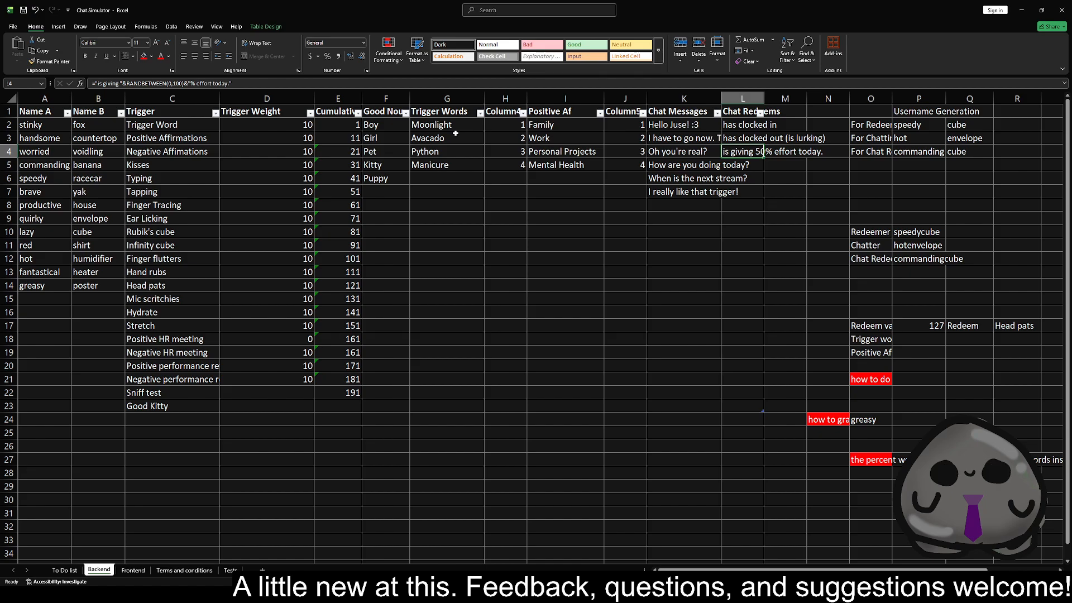
pyautogui.click(179, 404)
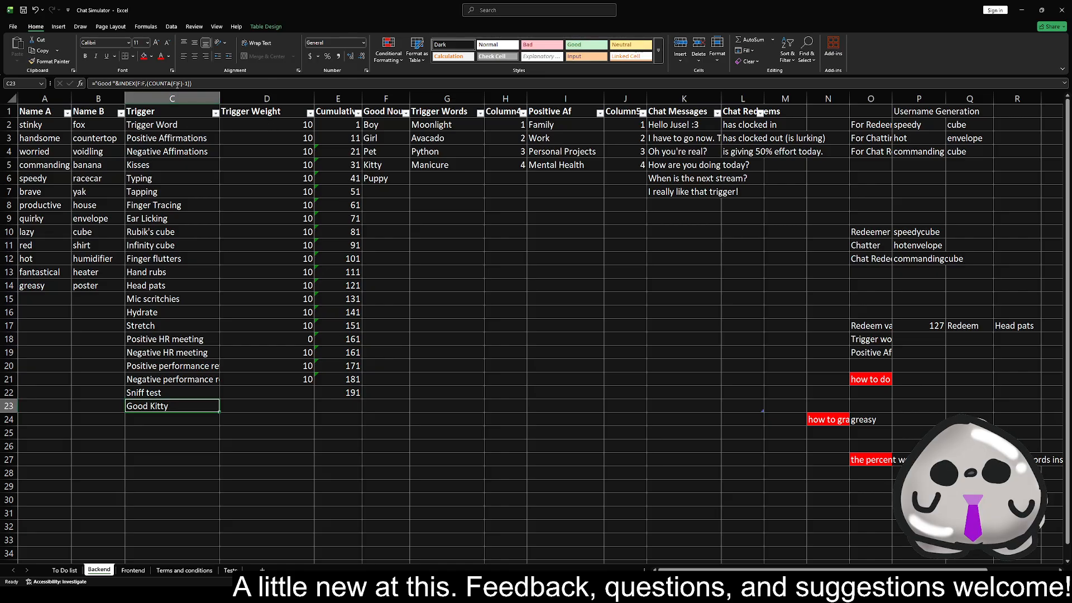
pyautogui.click(385, 178)
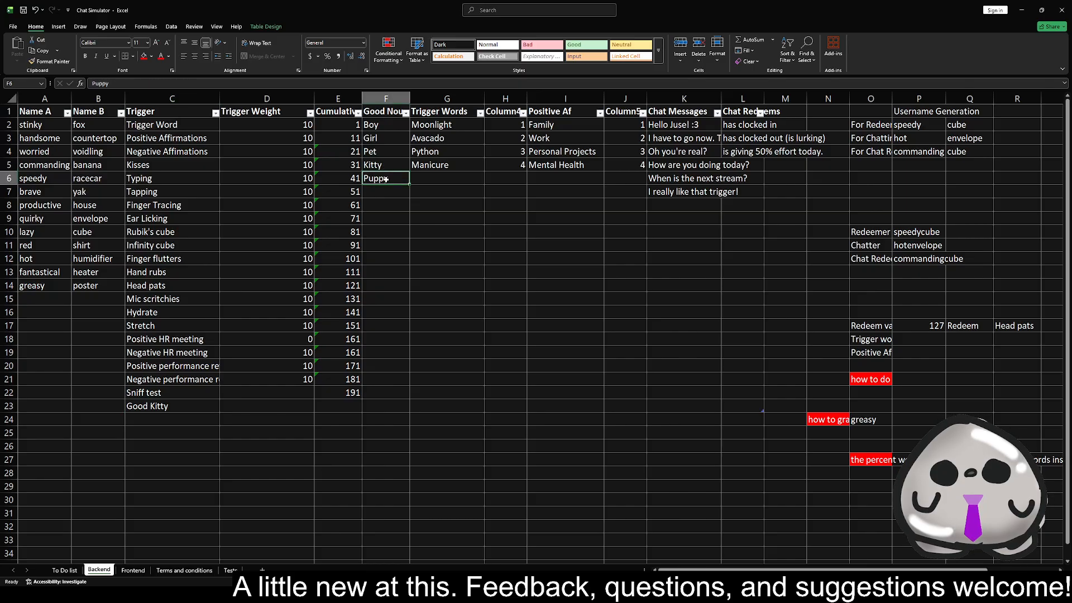
pyautogui.click(144, 411)
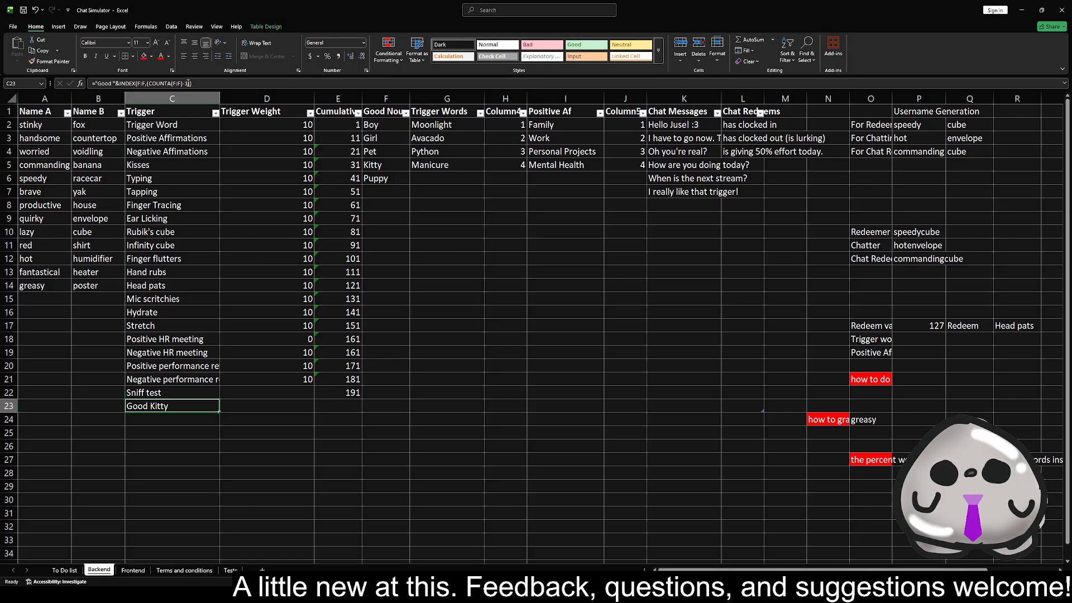
# - Change the row argument of INDEX in the C23 formula to RANDBETWEEN(1,COUNTA(F:F)-1)
pyautogui.click(157, 83)
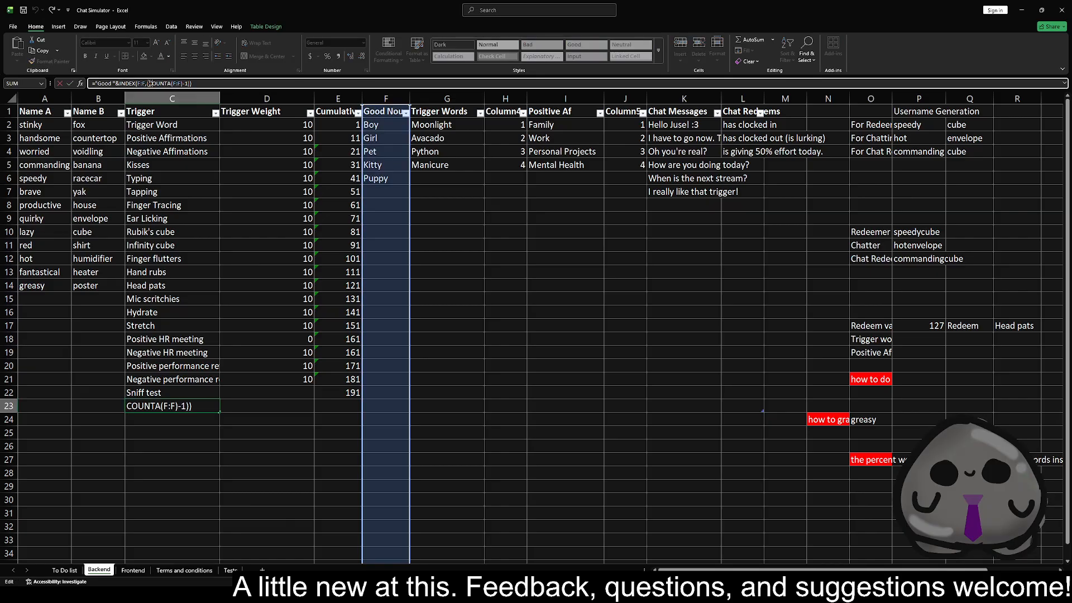
pyautogui.click(159, 82)
pyautogui.write('ra')
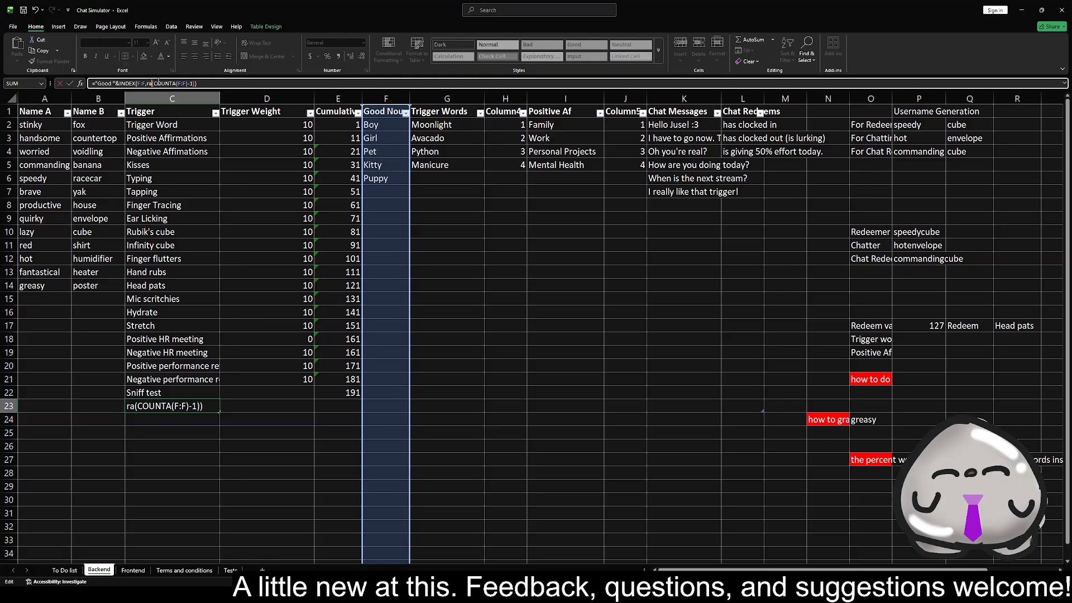
pyautogui.press('Return')
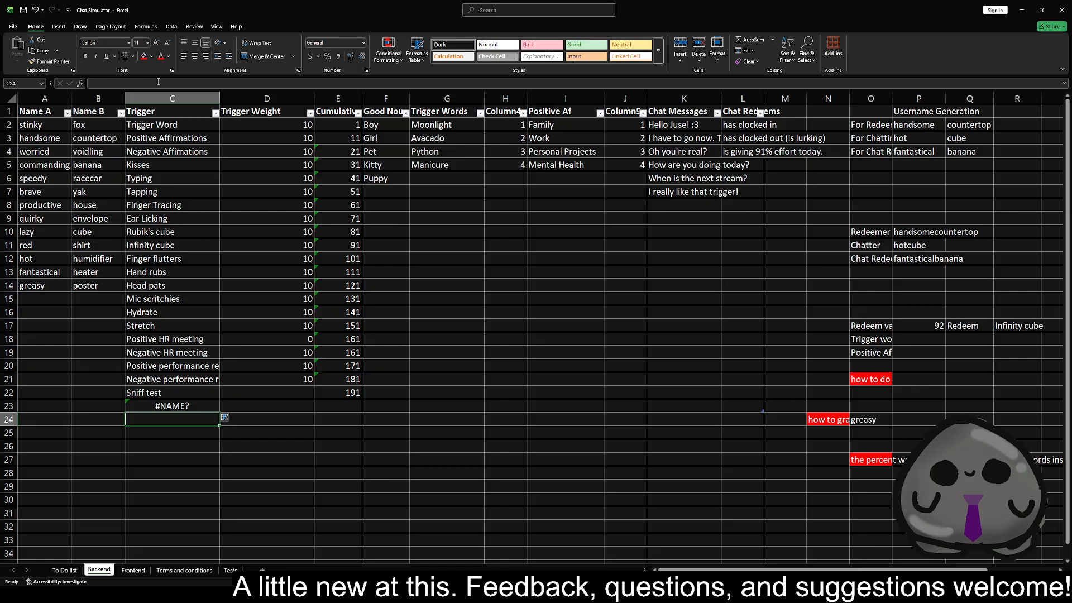
pyautogui.press('Up')
pyautogui.click(150, 82)
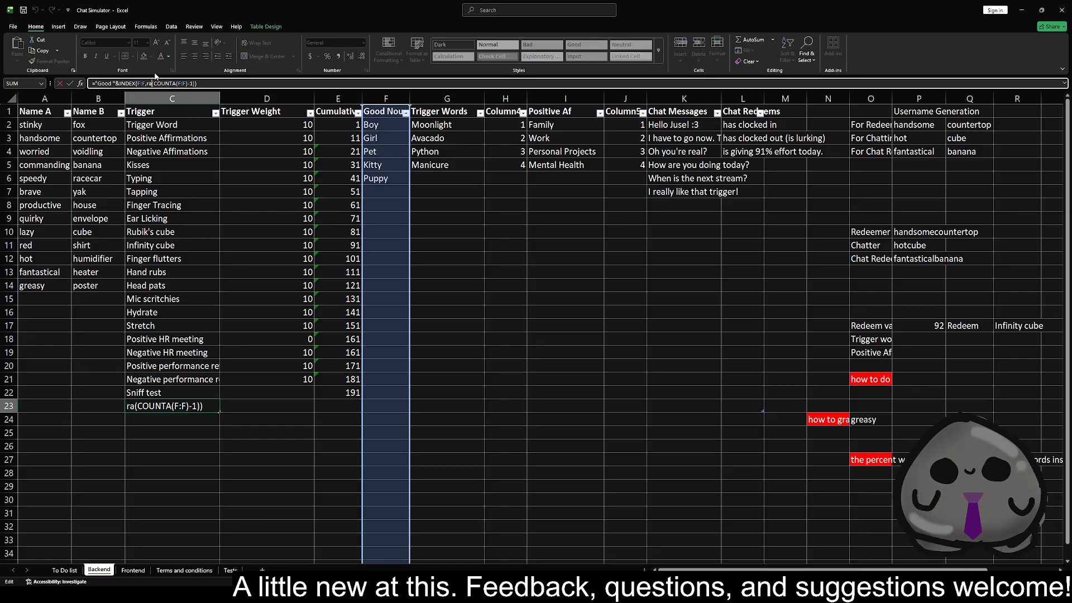
pyautogui.write('nd')
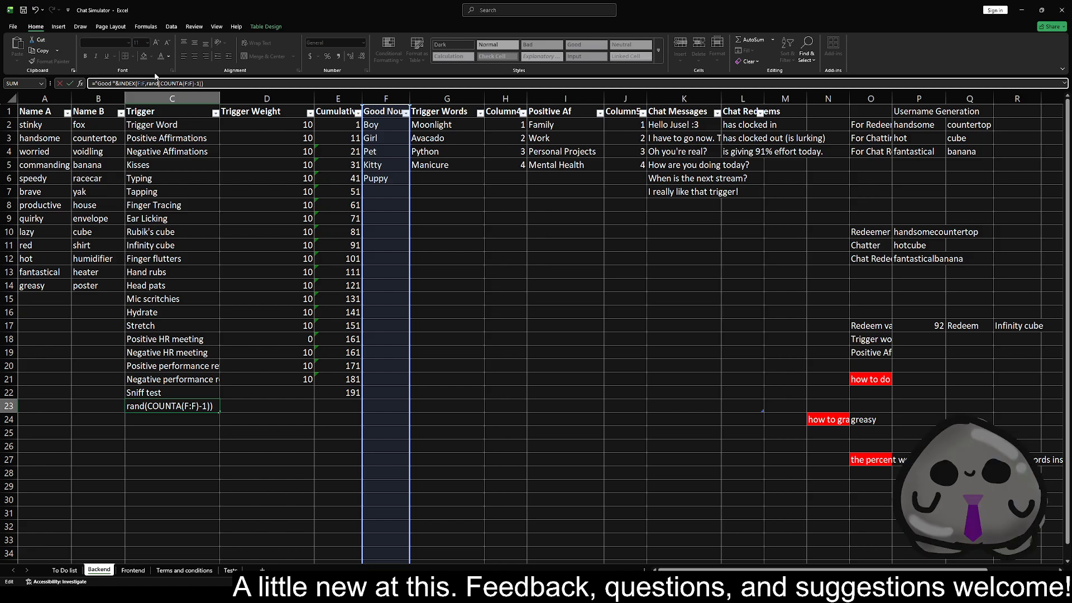
pyautogui.write('b')
pyautogui.press('Tab')
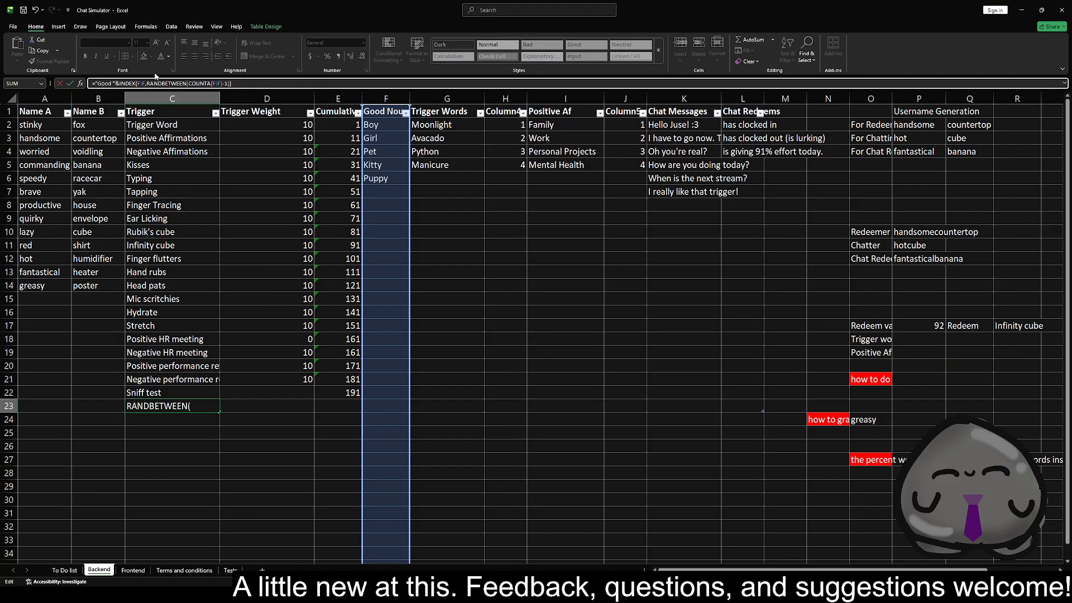
pyautogui.press('Right')
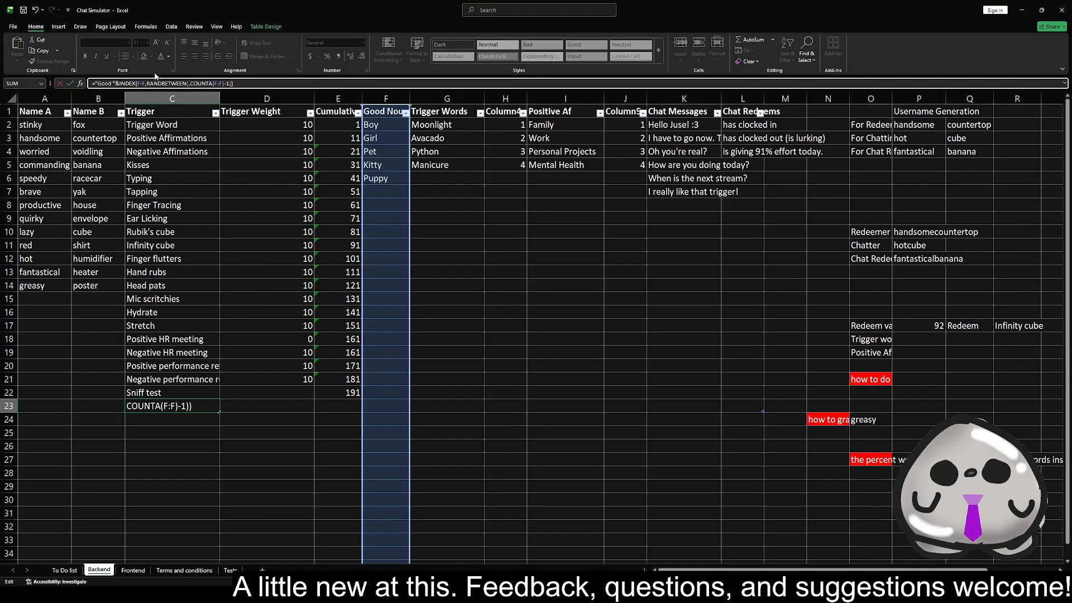
pyautogui.write(',1')
pyautogui.press('Right')
pyautogui.press('Return')
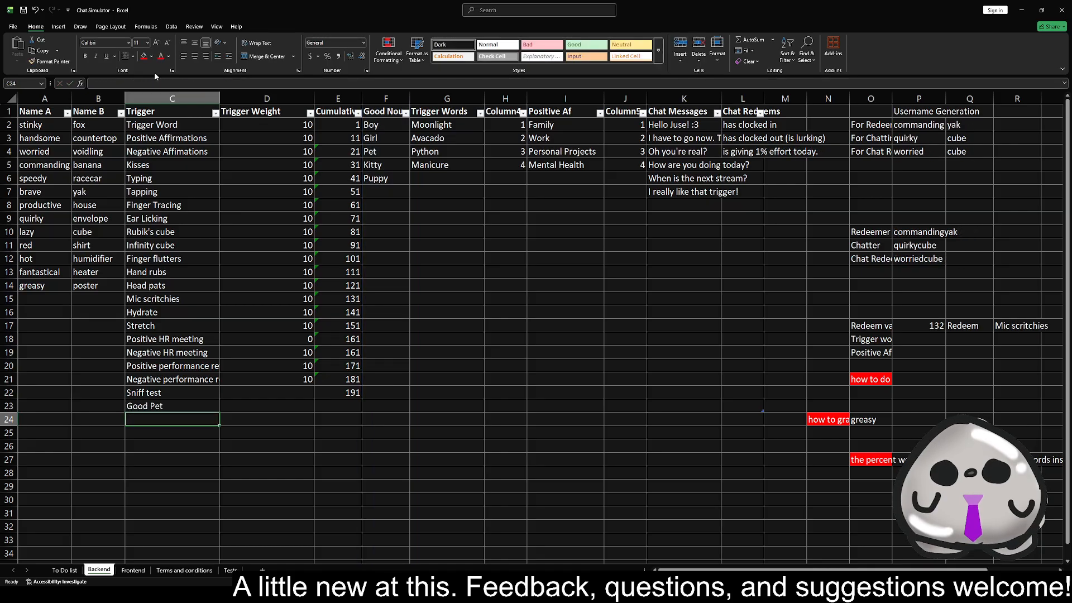
# - Recalculate the sheet several times to test which nouns the C23 formula picks
pyautogui.press('F9')
pyautogui.press('F9')
pyautogui.press('F9')
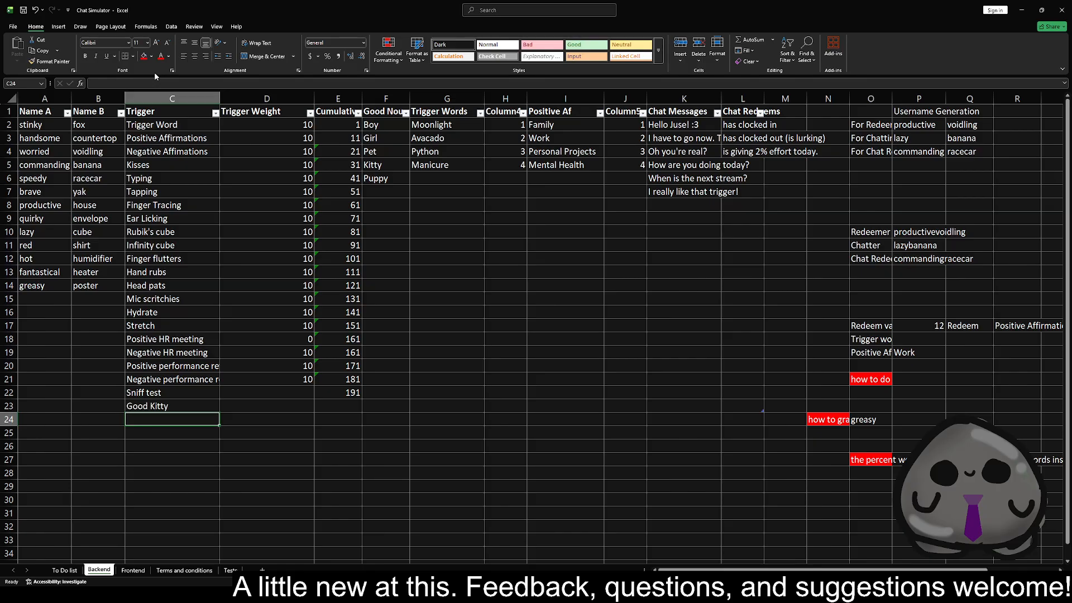
pyautogui.press('F9')
pyautogui.press('F9')
pyautogui.press('F9')
pyautogui.press('F9')
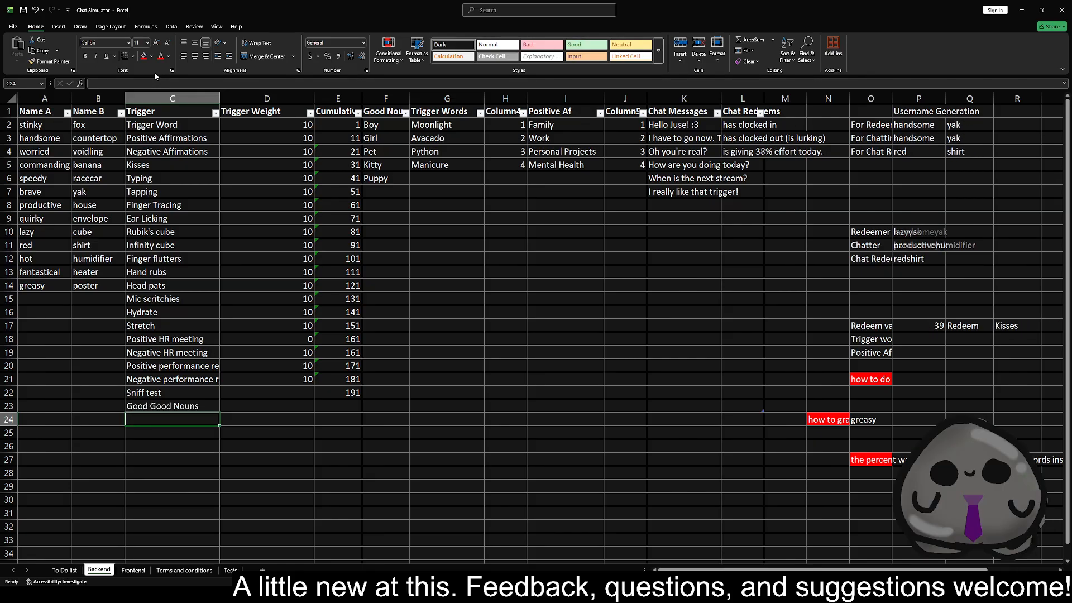
# - Change the random range in the C23 formula to RANDBETWEEN(2,COUNTA(F:F)) to skip the column header
pyautogui.press('Up')
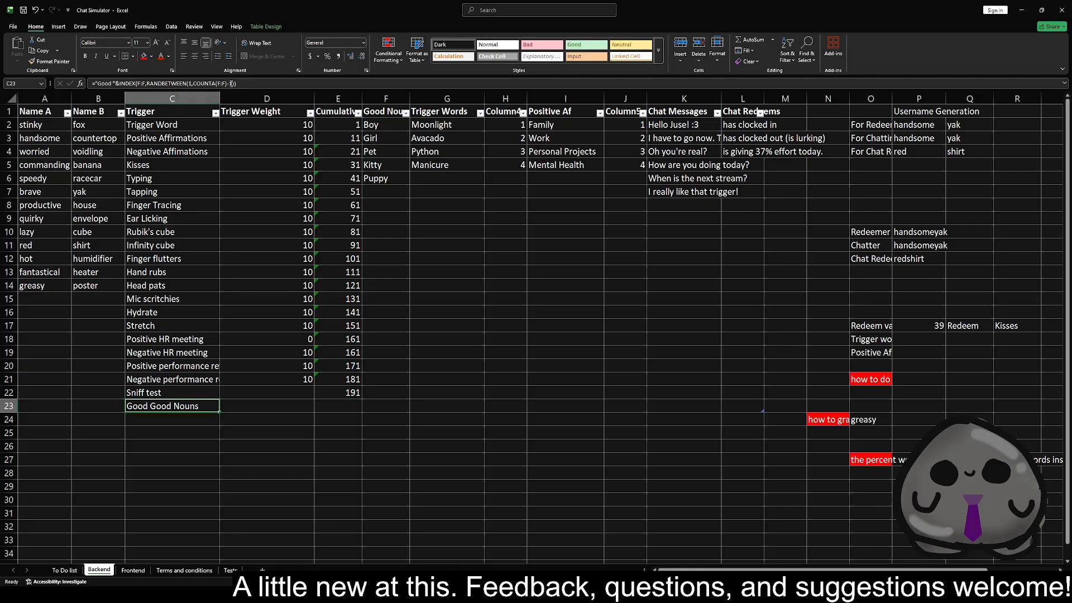
pyautogui.click(190, 83)
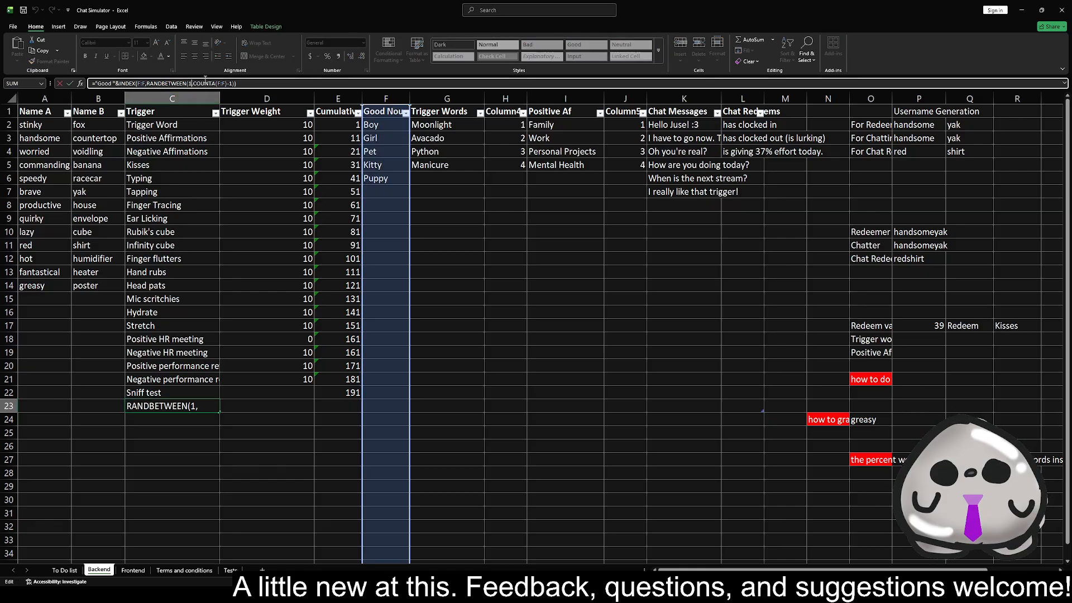
pyautogui.press('BackSpace')
pyautogui.write('2')
pyautogui.press('Right')
pyautogui.press('Right')
pyautogui.press('BackSpace')
pyautogui.press('Delete')
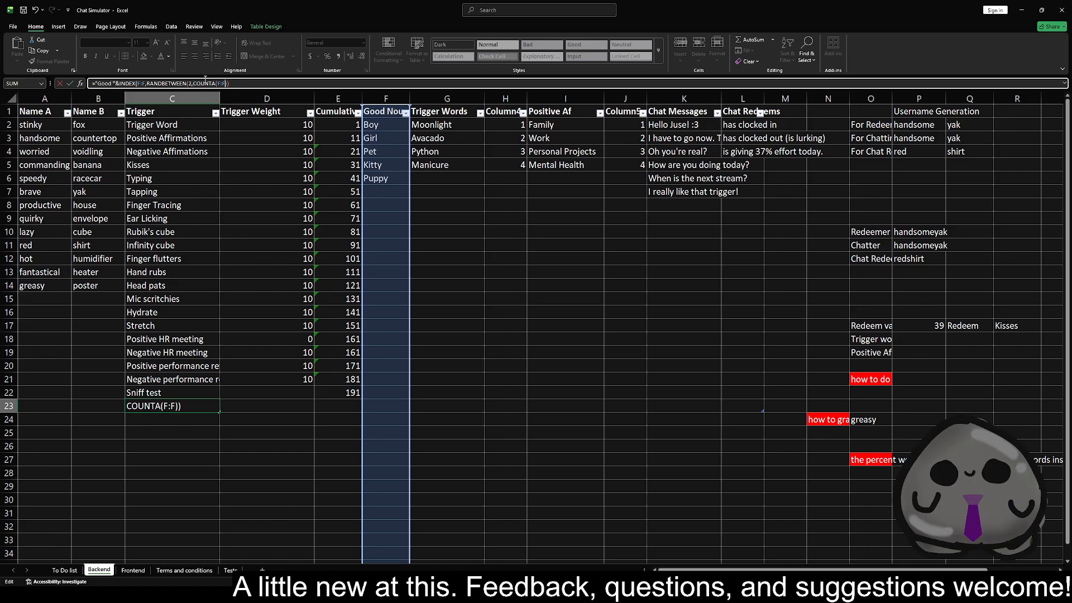
pyautogui.press('Left')
pyautogui.press('Left')
pyautogui.press('Left')
pyautogui.press('Left')
pyautogui.press('Left')
pyautogui.press('Left')
pyautogui.press('Left')
pyautogui.press('Left')
pyautogui.press('Left')
pyautogui.press('Left')
pyautogui.press('Left')
pyautogui.press('Left')
pyautogui.press('Left')
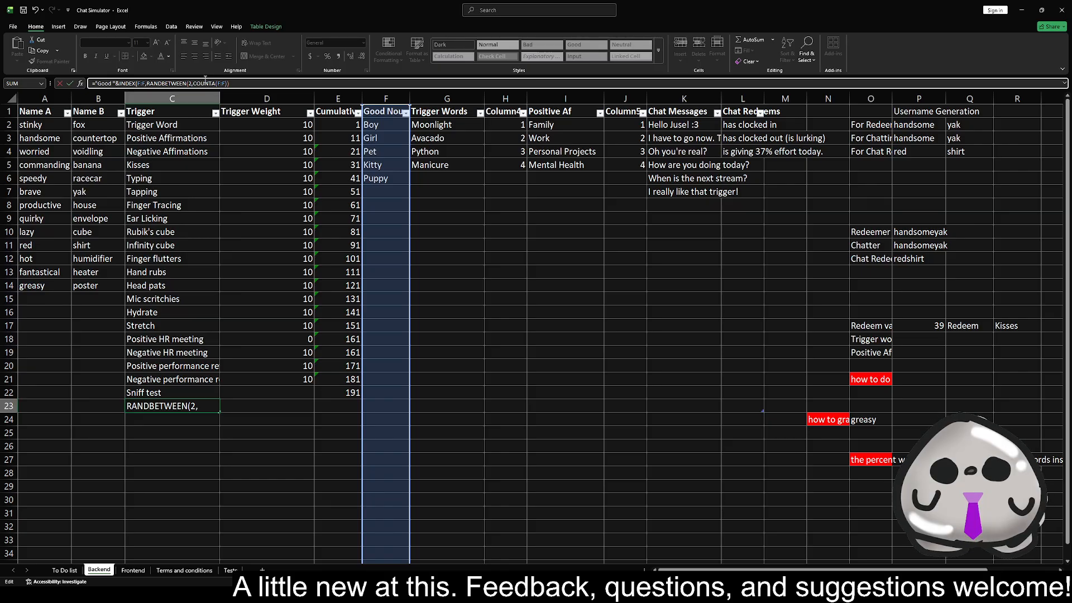
pyautogui.click(205, 82)
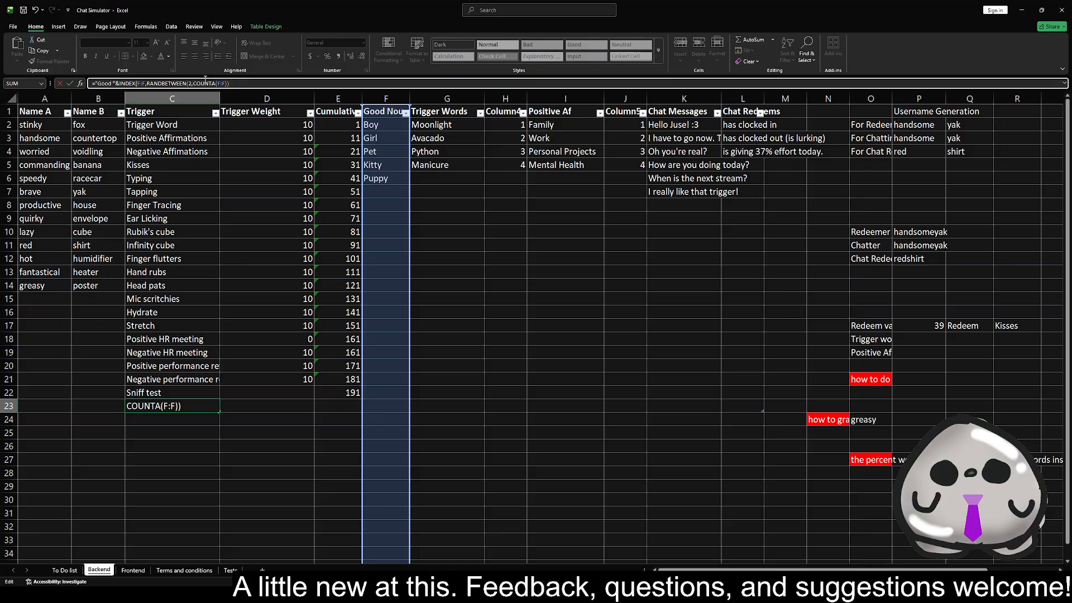
pyautogui.press('Return')
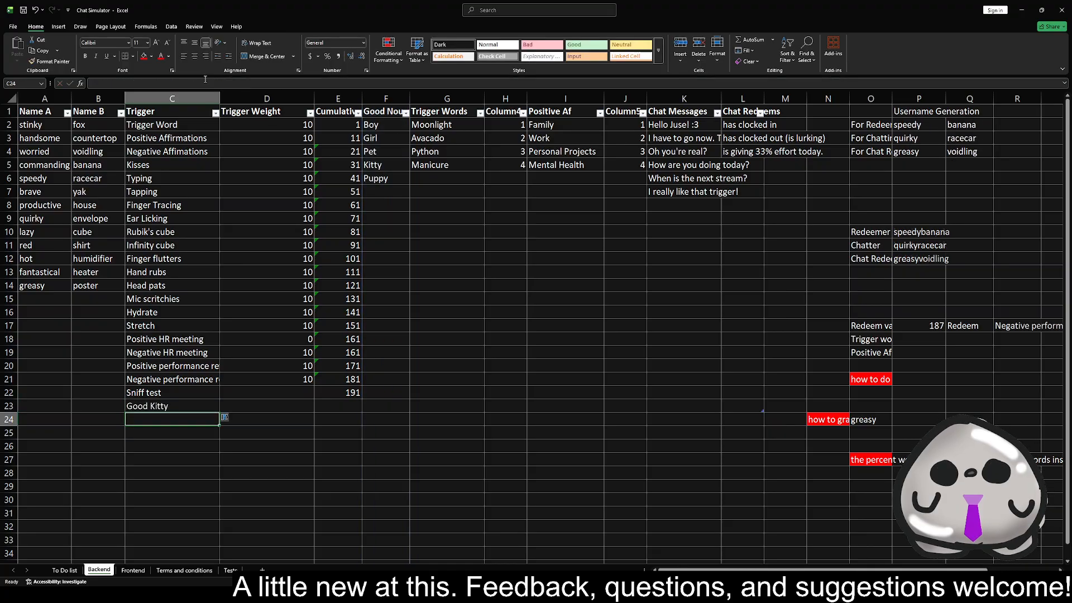
# - Recalculate the sheet repeatedly to test that C23 draws only from the listed Good Nouns
pyautogui.press('F9')
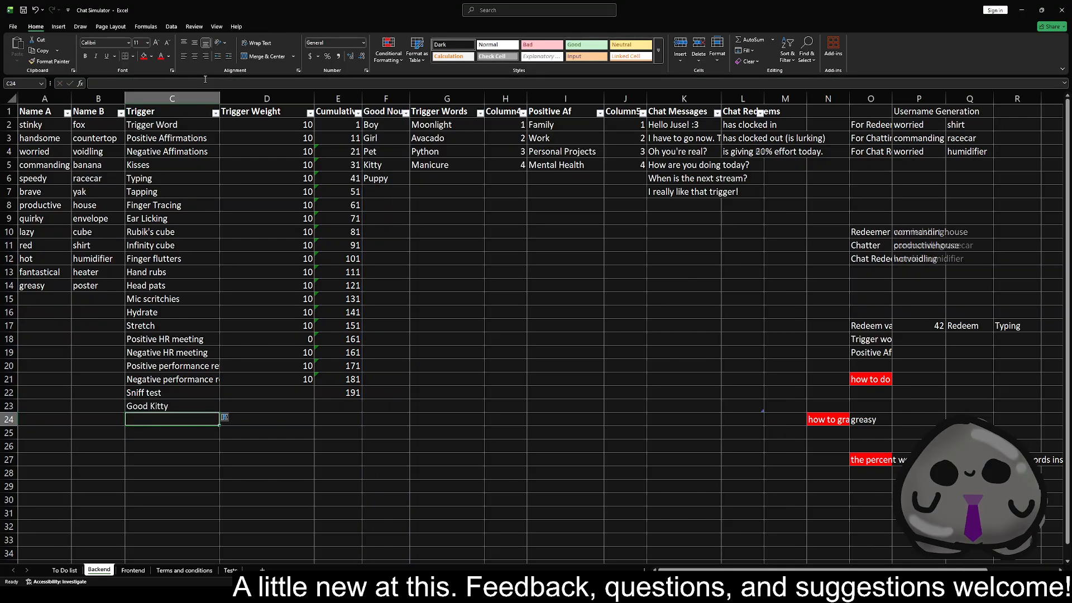
pyautogui.press('F9')
pyautogui.press('F9')
pyautogui.press('F9')
pyautogui.press('F9')
pyautogui.press('F9')
pyautogui.press('F9')
pyautogui.press('F9')
pyautogui.press('F9')
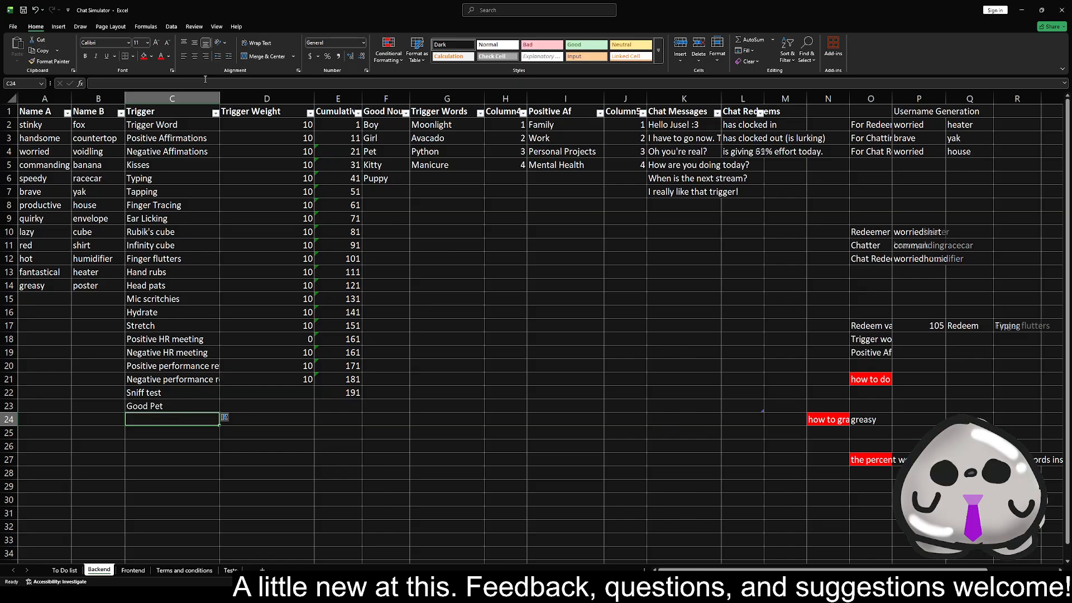
pyautogui.press('F9')
pyautogui.press('F9')
pyautogui.press('F9')
pyautogui.press('F9')
pyautogui.press('F9')
pyautogui.press('F9')
pyautogui.press('F9')
pyautogui.press('F9')
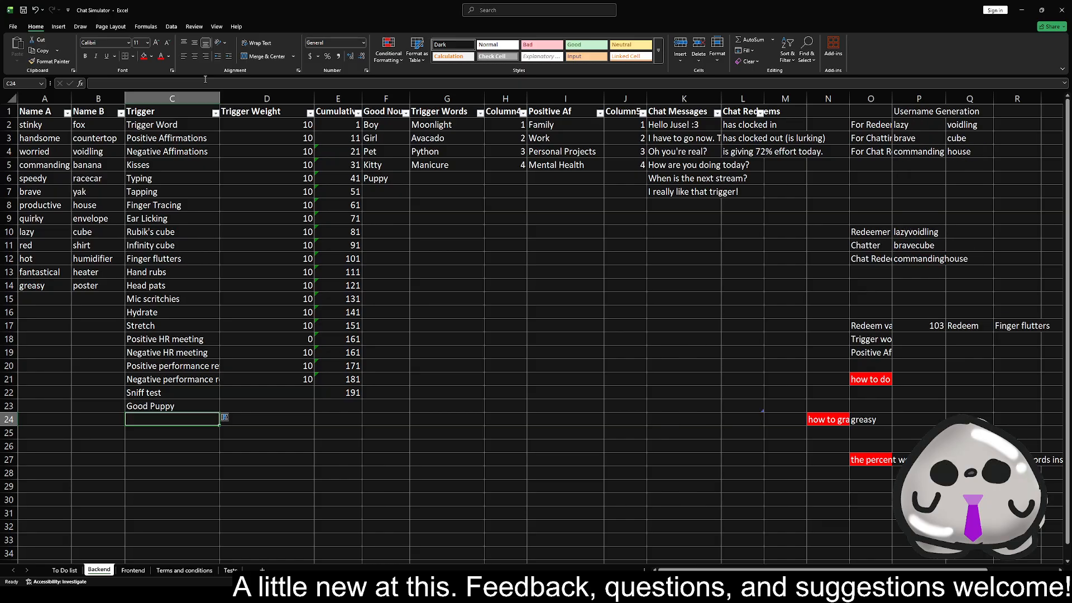
pyautogui.press('F9')
pyautogui.press('F9')
pyautogui.press('F9')
pyautogui.press('F9')
pyautogui.press('F9')
pyautogui.press('F9')
pyautogui.press('F9')
pyautogui.press('F9')
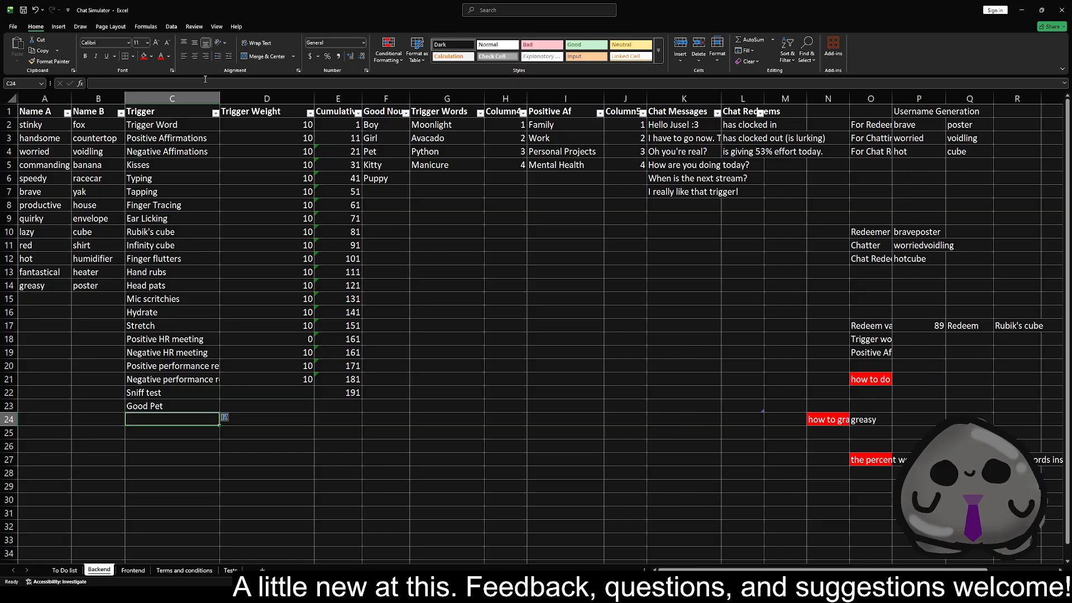
pyautogui.press('F9')
pyautogui.press('F9')
pyautogui.press('F9')
pyautogui.press('F9')
pyautogui.press('F9')
pyautogui.press('F9')
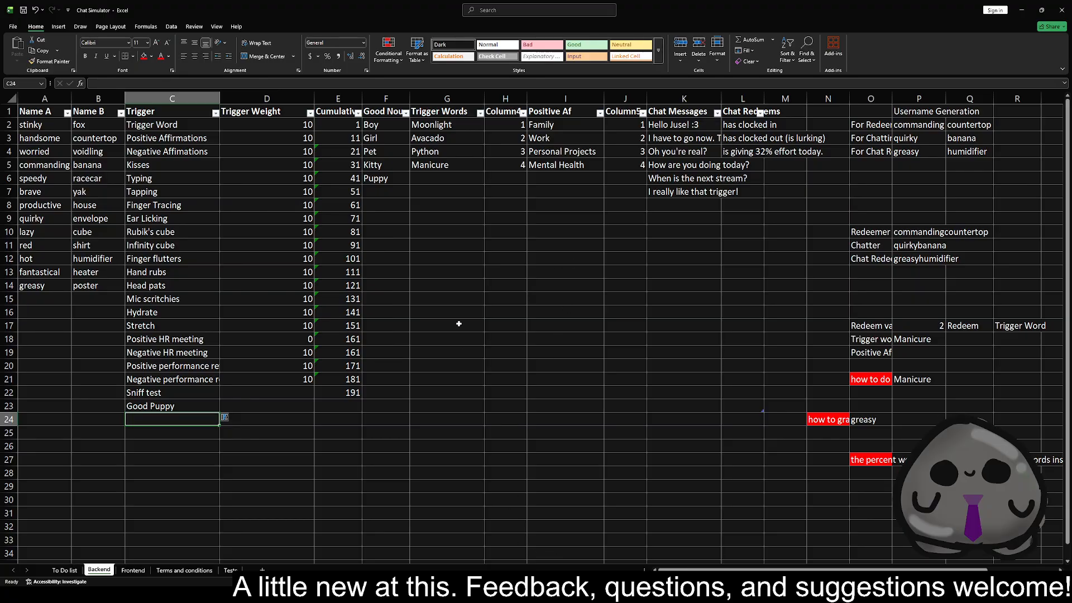
# - Review the C23 formula against the Good Nouns list in F2:F6 and the Trigger Word entry in C2
pyautogui.click(166, 405)
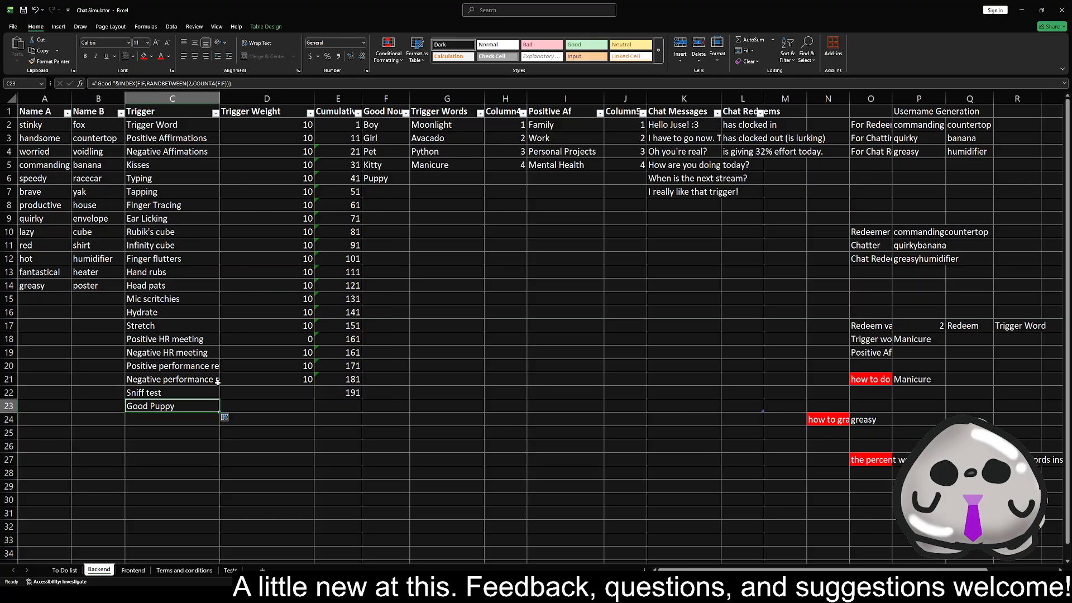
pyautogui.moveTo(380, 179); pyautogui.dragTo(385, 131)
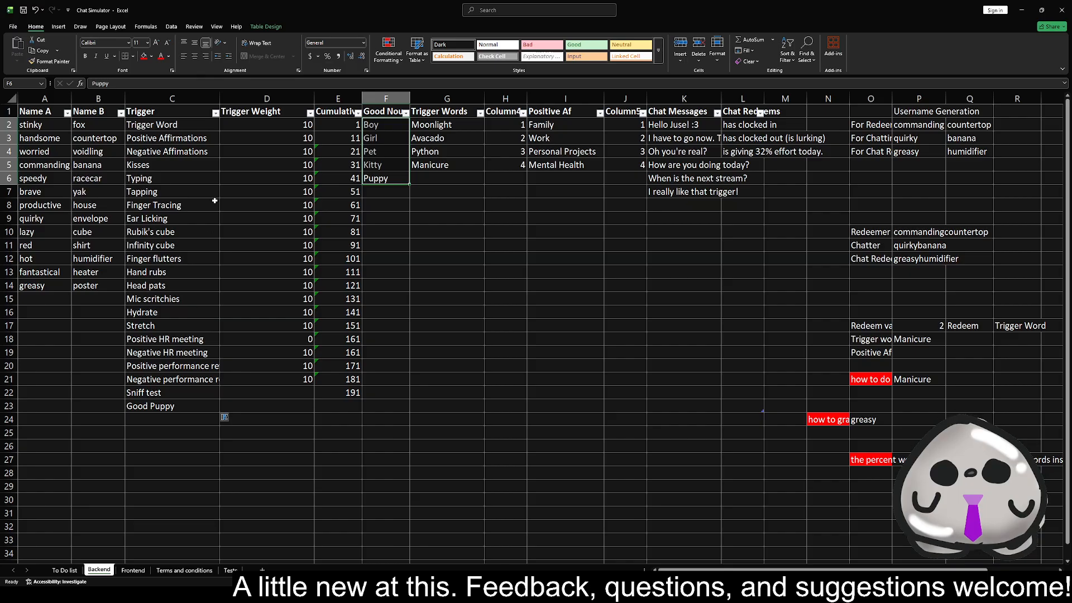
pyautogui.click(195, 126)
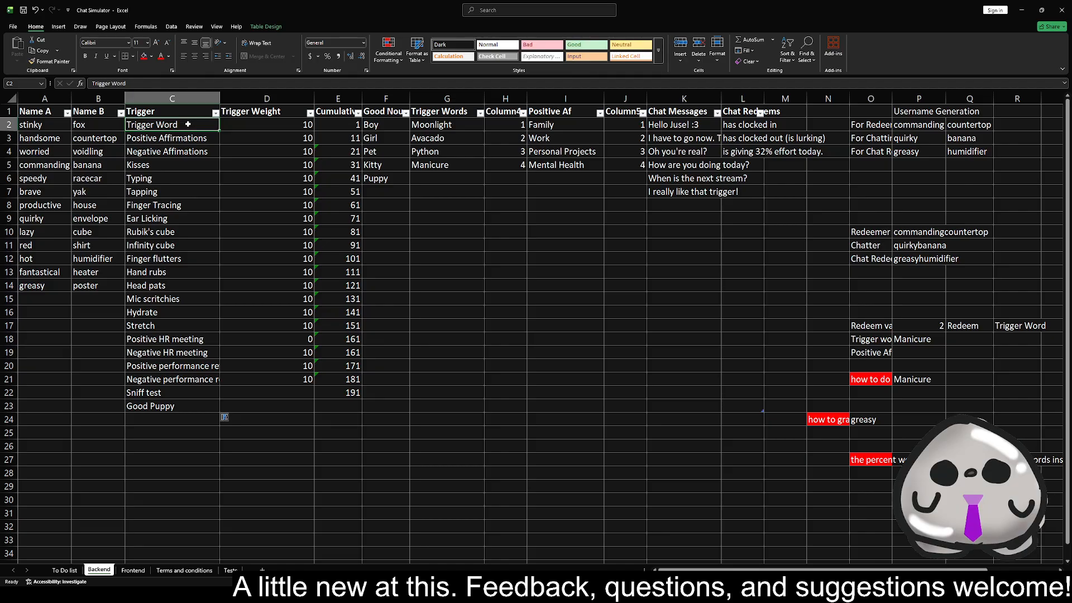
pyautogui.doubleClick(186, 123)
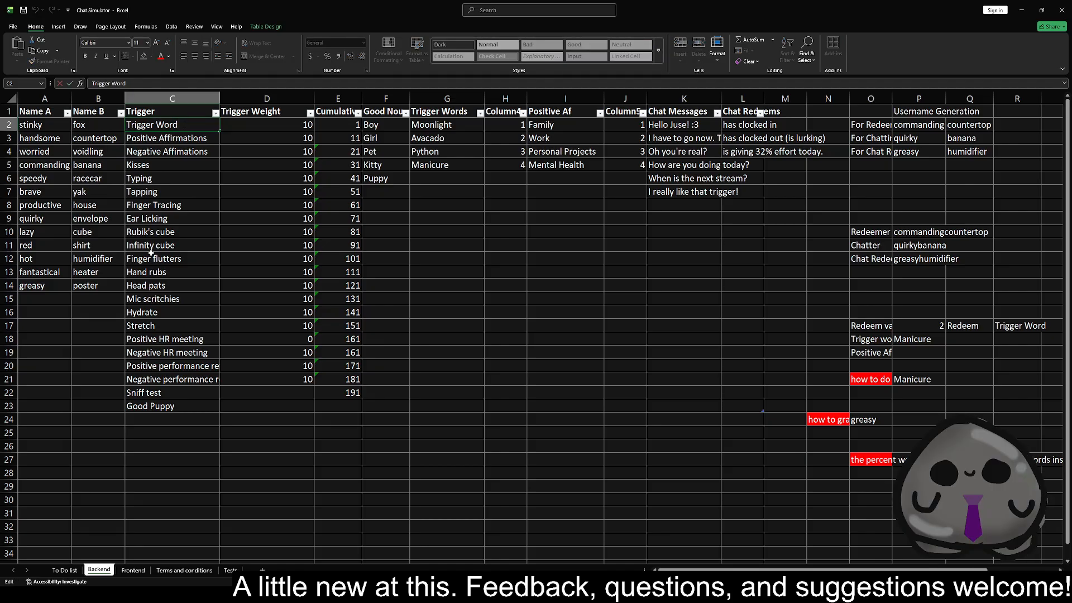
pyautogui.click(167, 406)
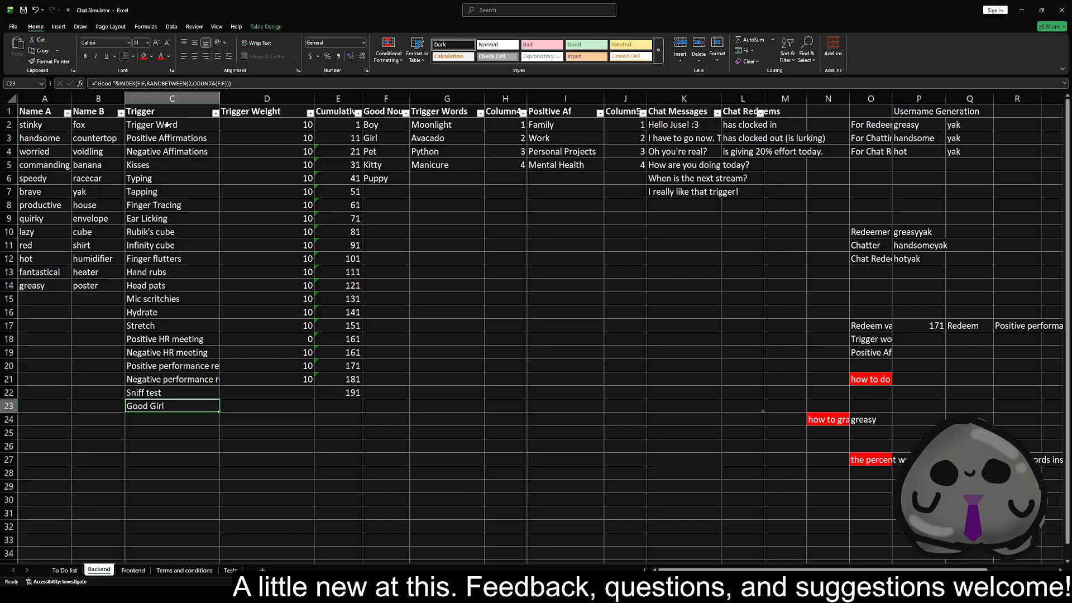
pyautogui.click(166, 125)
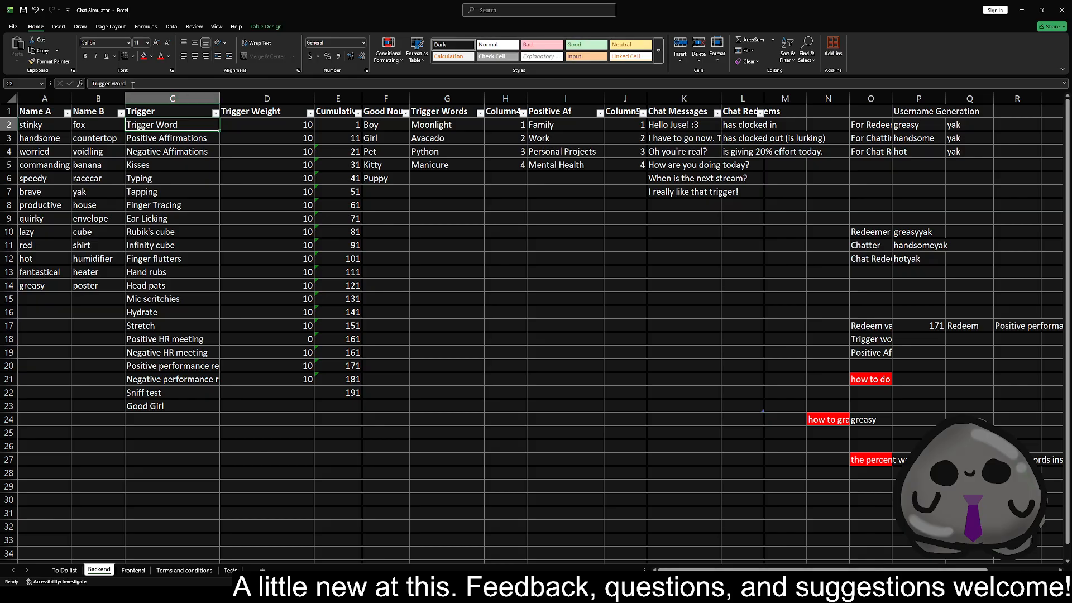
pyautogui.moveTo(133, 84); pyautogui.dragTo(89, 83)
pyautogui.click(89, 82)
pyautogui.write('=')
pyautogui.press('BackSpace')
pyautogui.write('="')
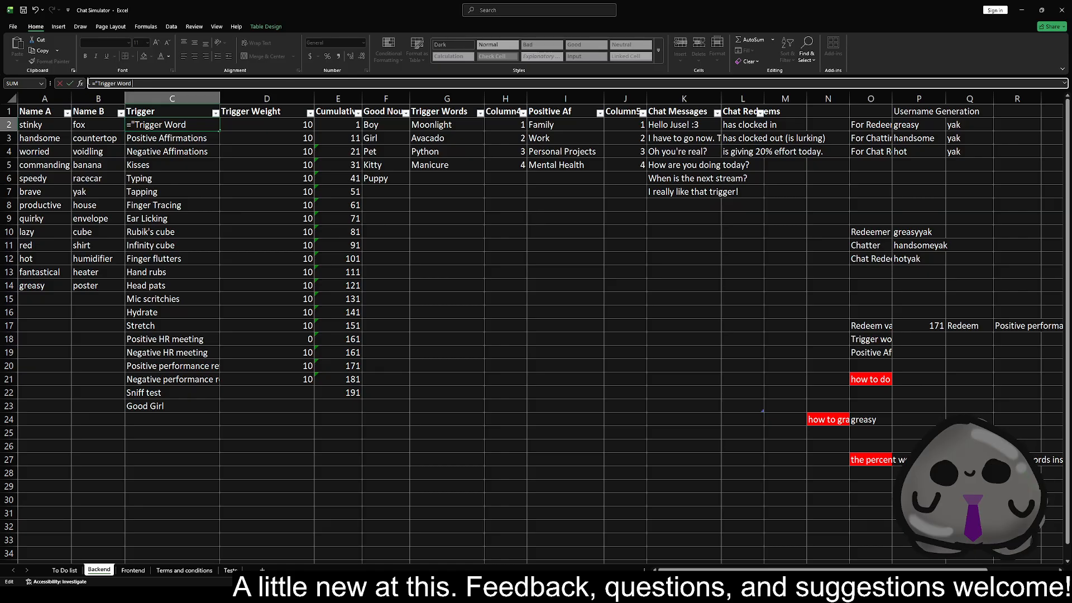
pyautogui.press('Escape')
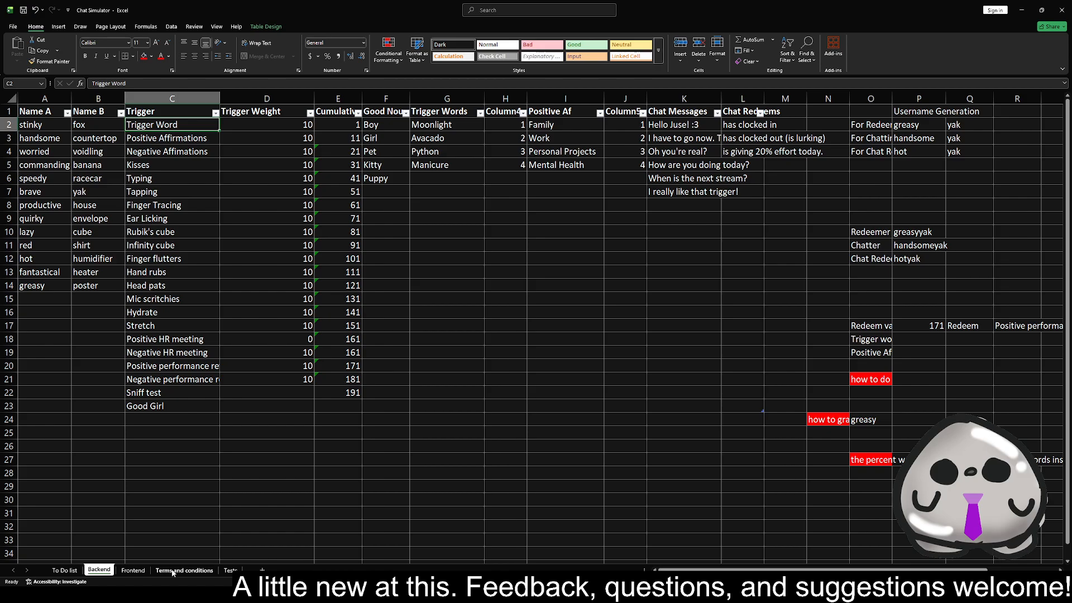
# - Set the trigger weight of Trigger Word in D2 to 10000000
pyautogui.click(284, 122)
pyautogui.write('10000000')
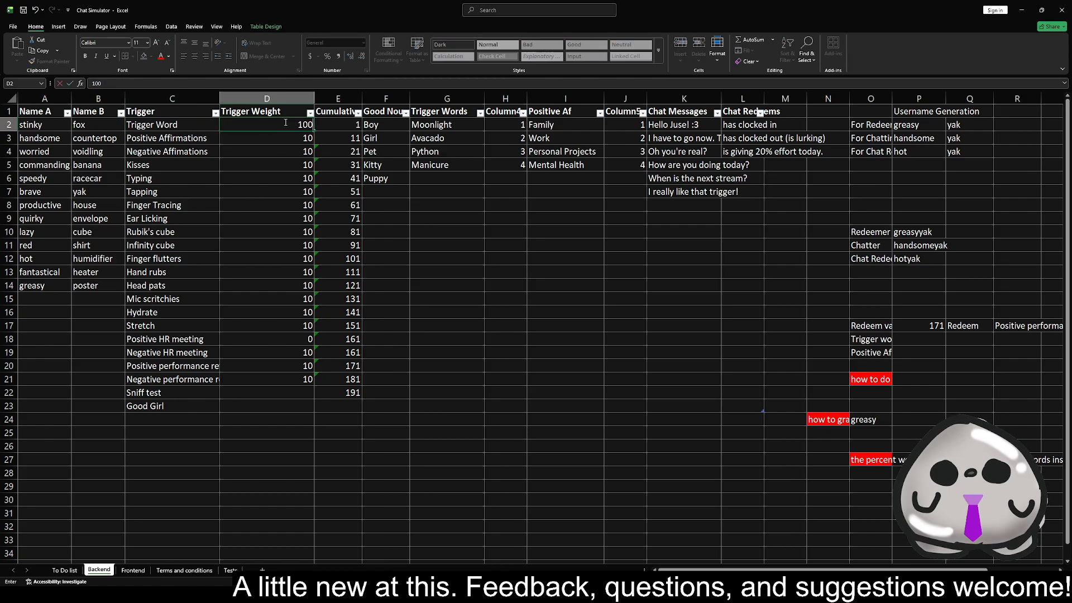
pyautogui.press('Return')
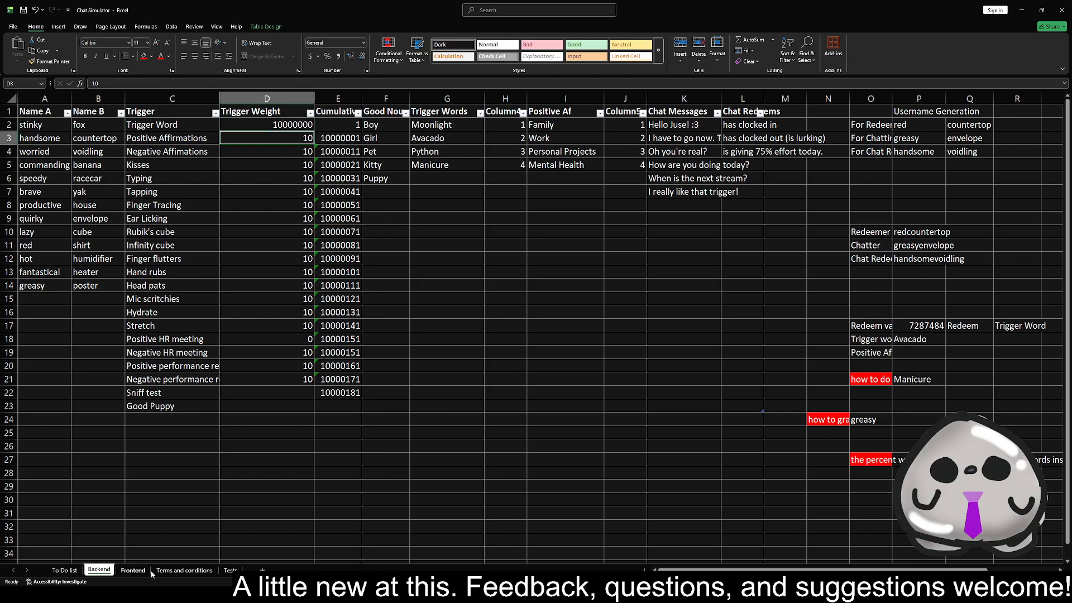
# - Check the redeem output and its formula in A2 on the Frontend sheet
pyautogui.click(134, 570)
pyautogui.click(107, 343)
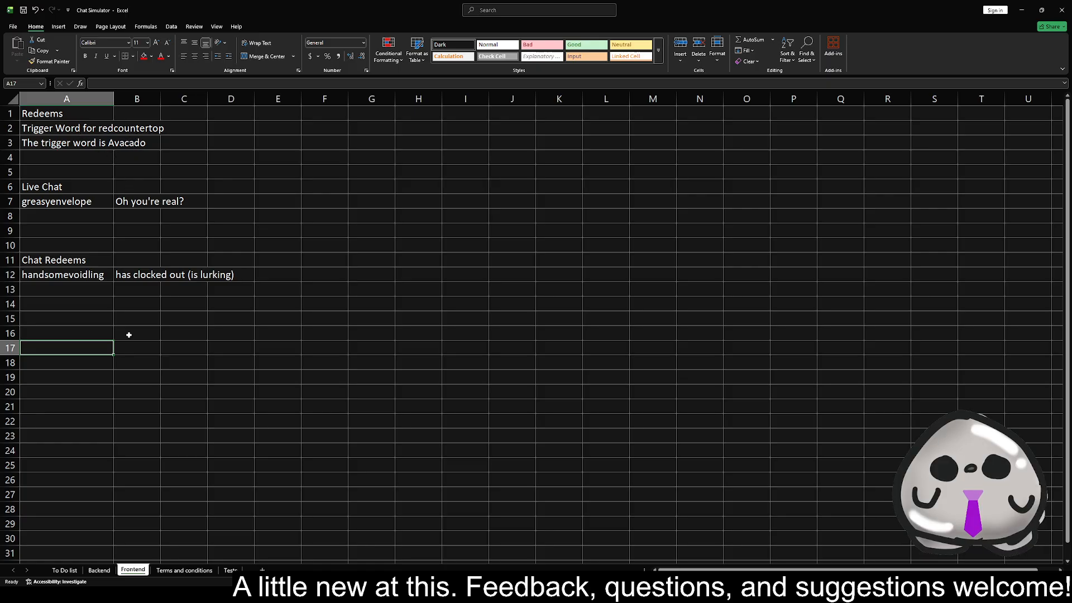
pyautogui.click(49, 127)
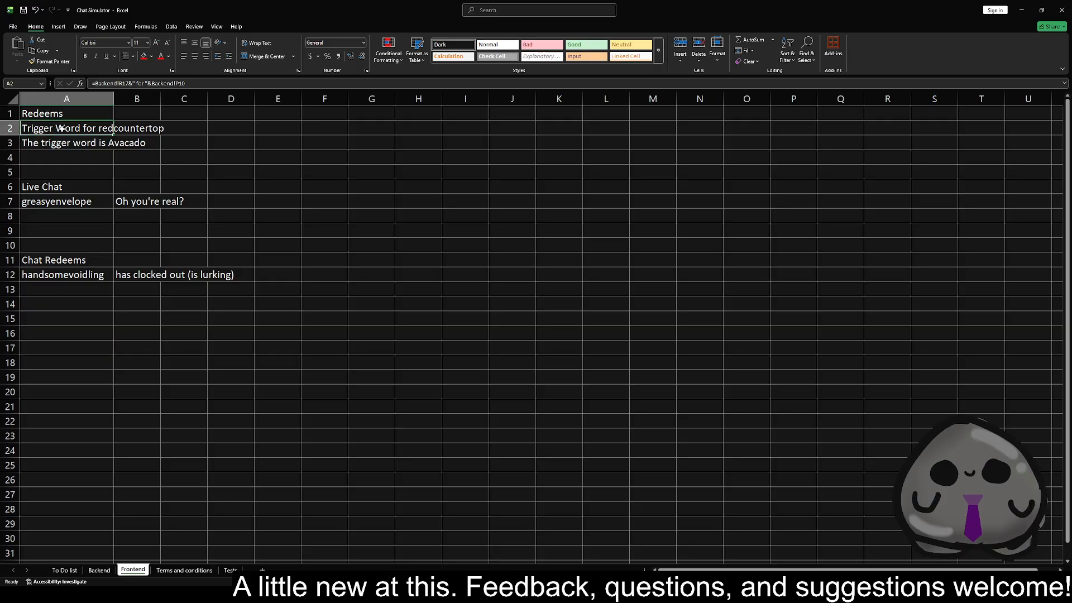
# - On the Backend sheet, turn the C2 trigger into a formula joining "Trigger Word: " with an INDEX over column G
pyautogui.click(99, 569)
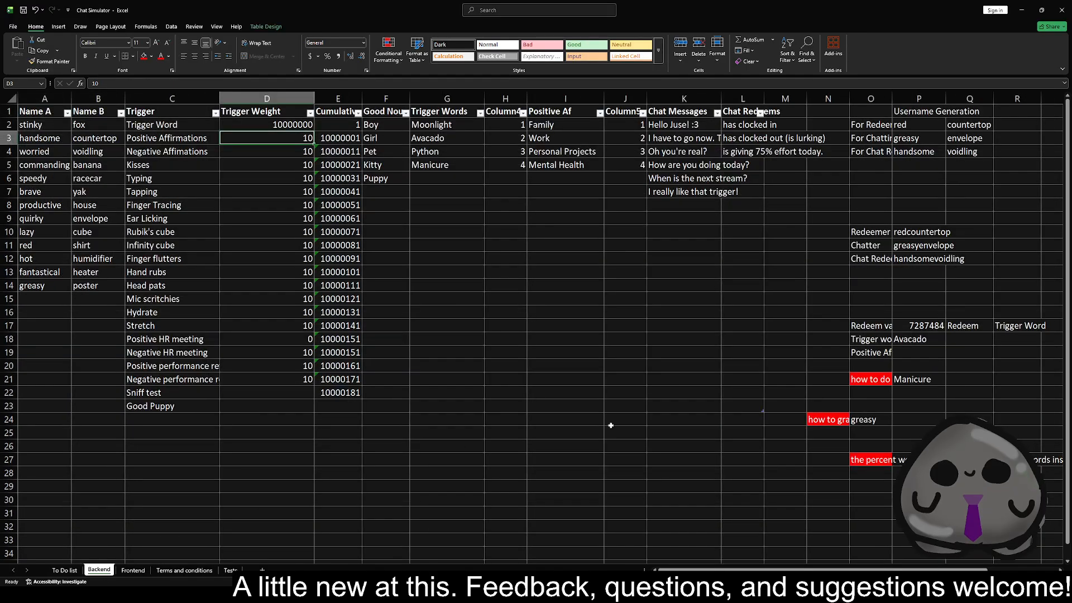
pyautogui.click(196, 122)
pyautogui.click(94, 83)
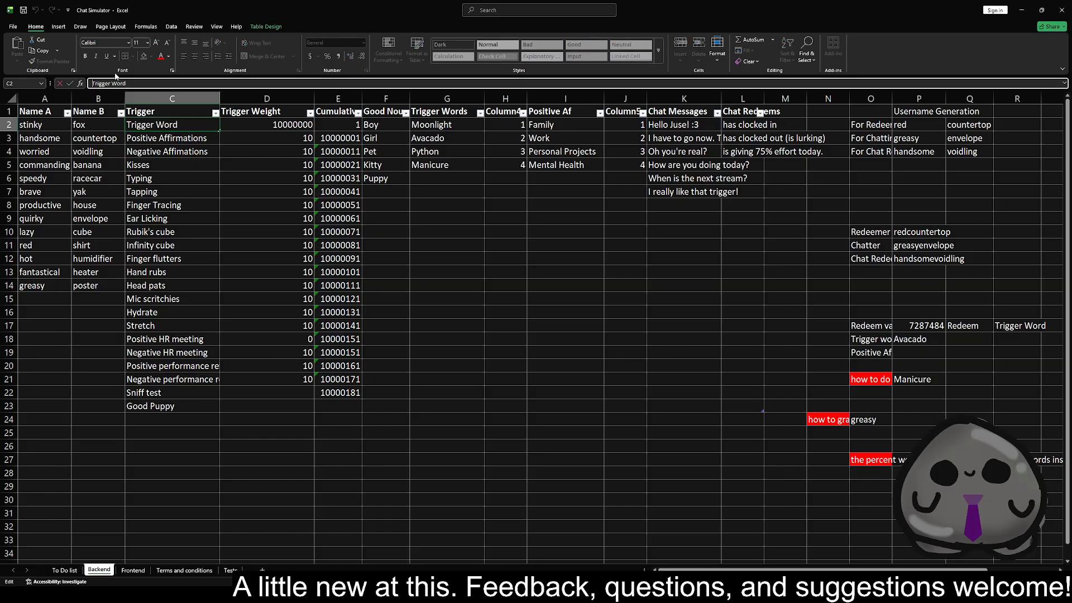
pyautogui.write('+')
pyautogui.write('"')
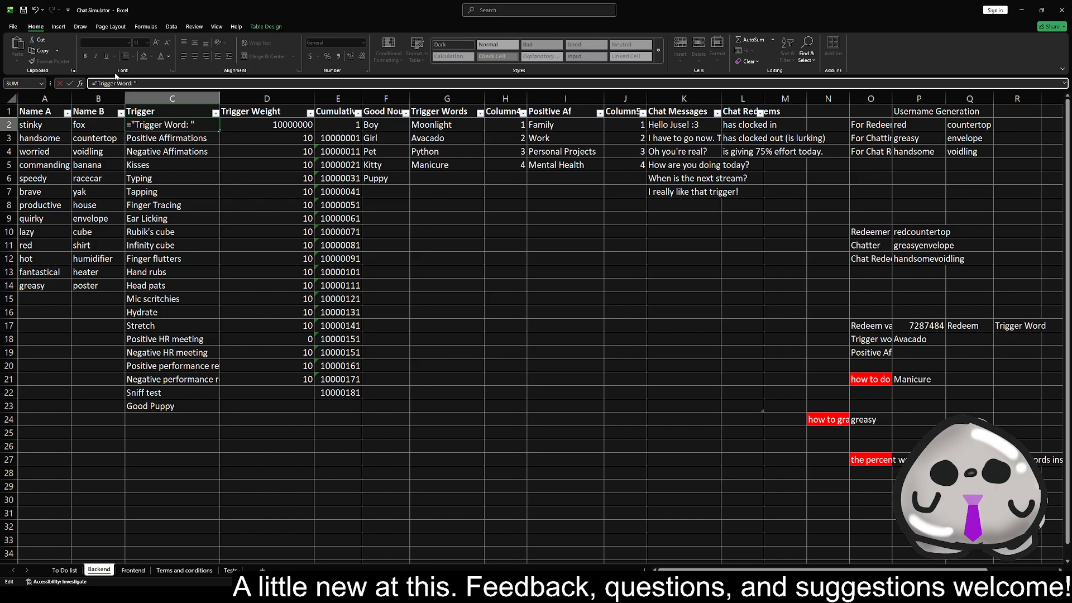
pyautogui.write('&')
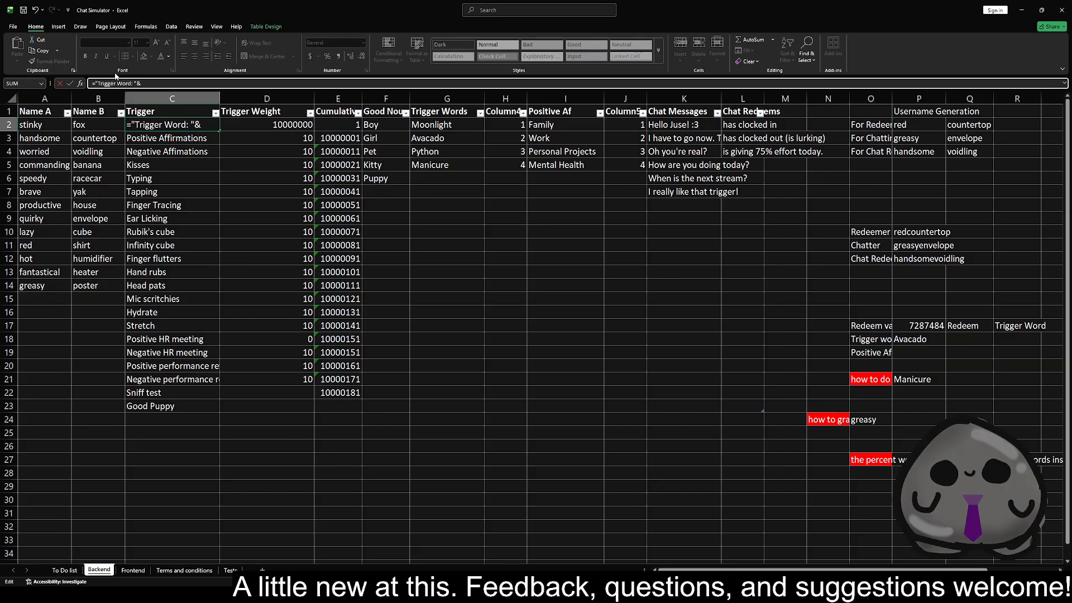
pyautogui.write('Ind')
pyautogui.press('Tab')
pyautogui.click(452, 97)
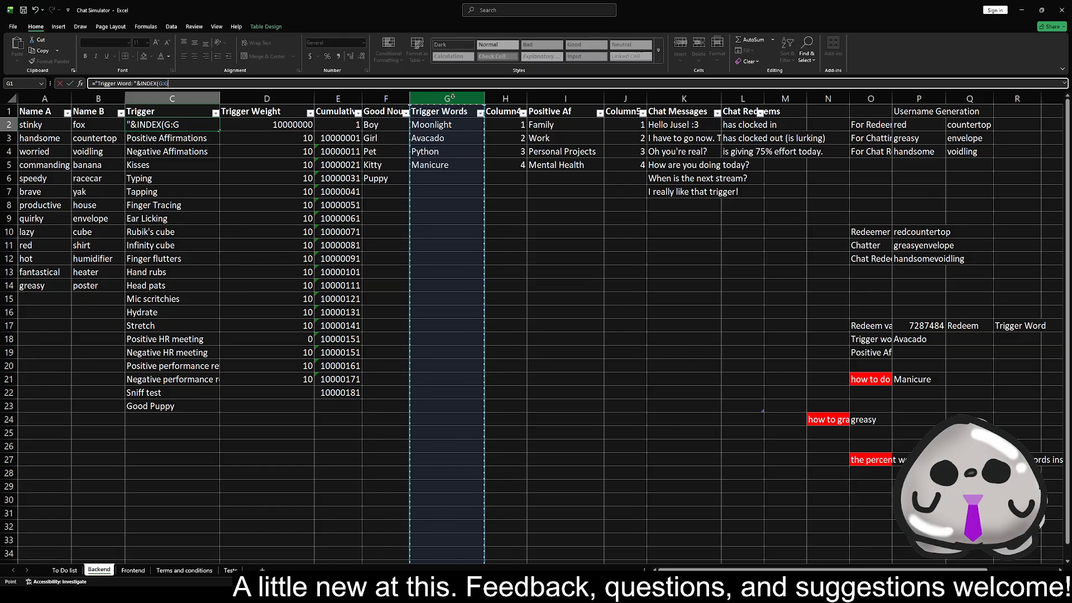
pyautogui.write(',')
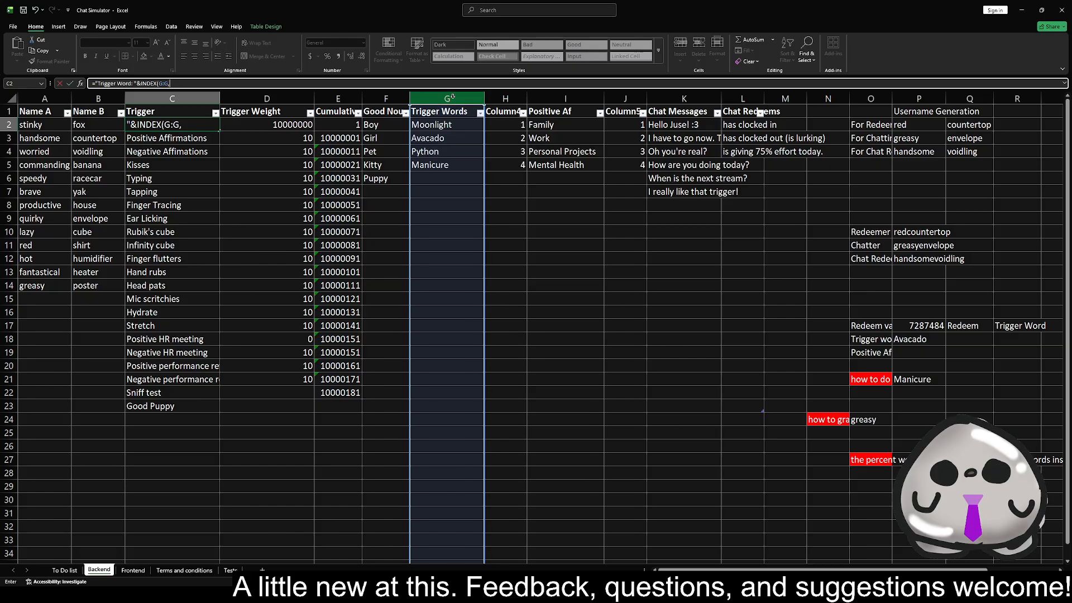
# - Complete the C2 formula with the row argument RANDBETWEEN(2,COUNTA(G:G)) so it picks a random trigger word
pyautogui.write('Rabd')
pyautogui.press('BackSpace')
pyautogui.press('BackSpace')
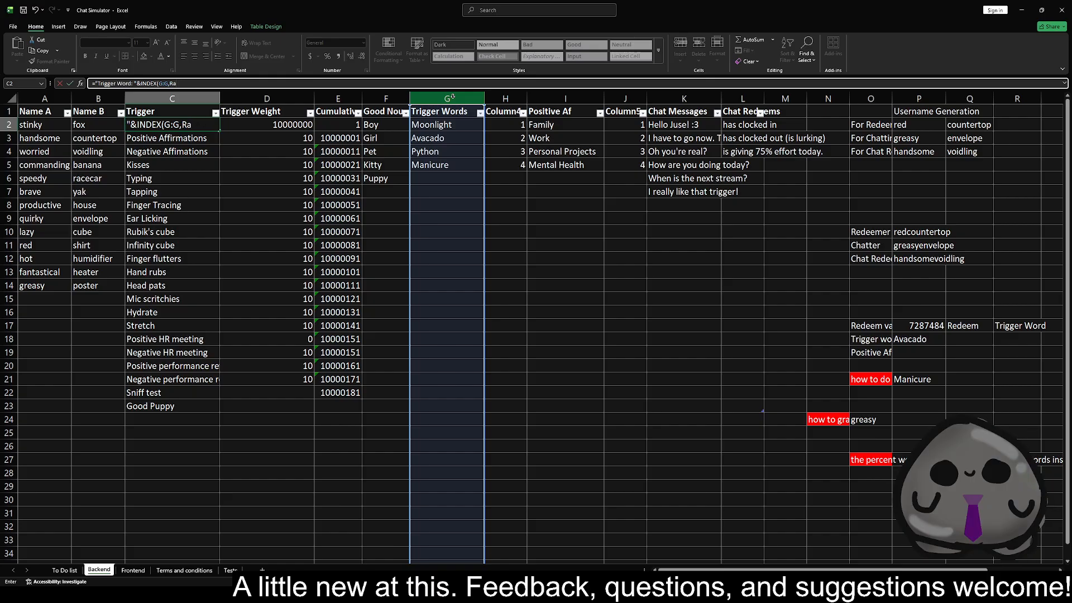
pyautogui.write('nd')
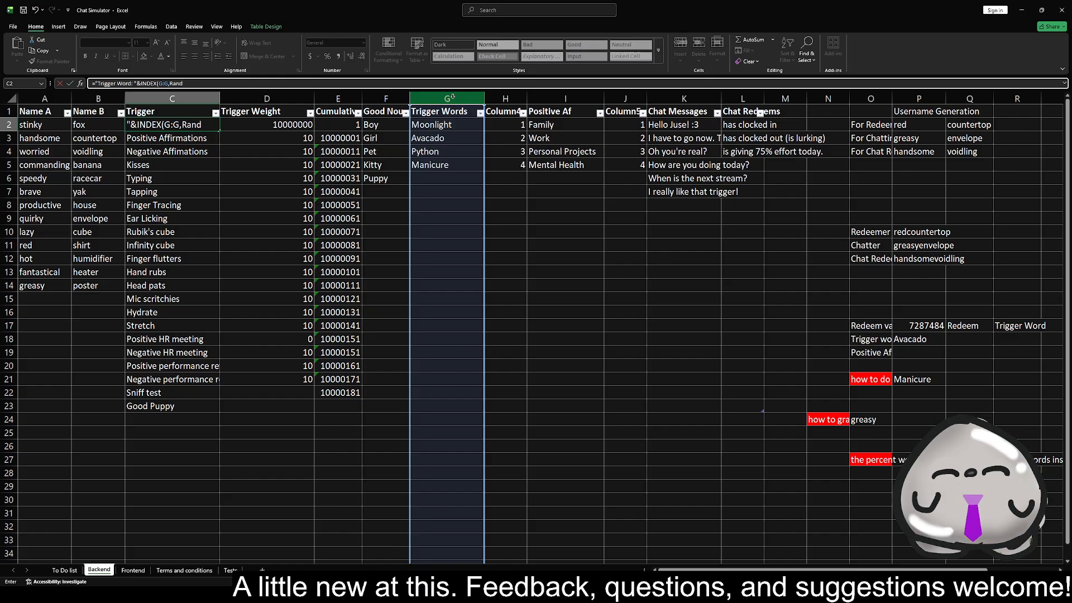
pyautogui.write('b')
pyautogui.press('Tab')
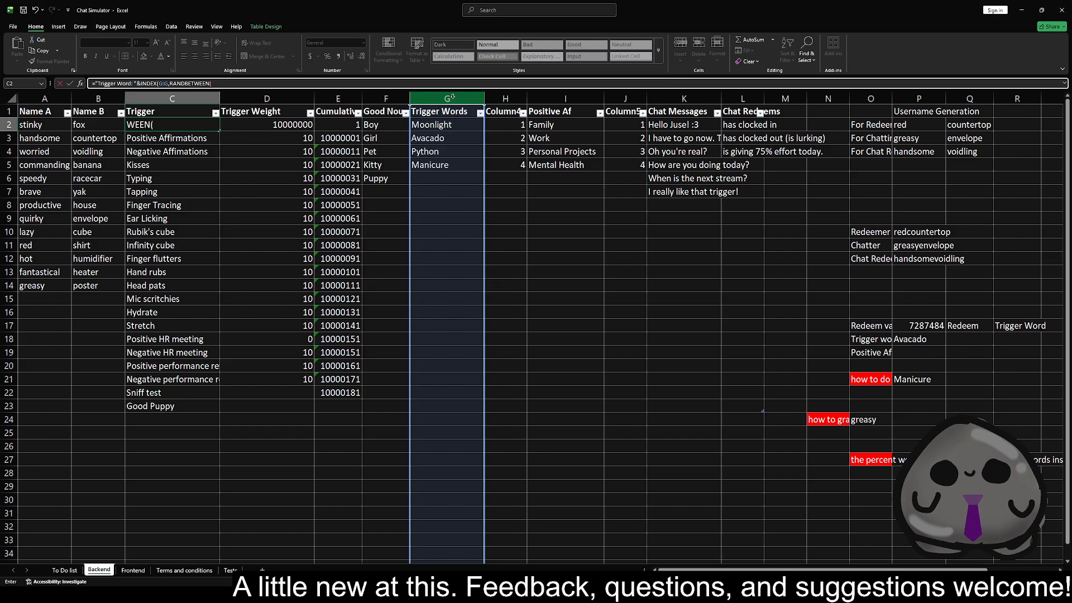
pyautogui.write('2,counta')
pyautogui.press('Tab')
pyautogui.write('G:g')
pyautogui.press('BackSpace')
pyautogui.write('G')
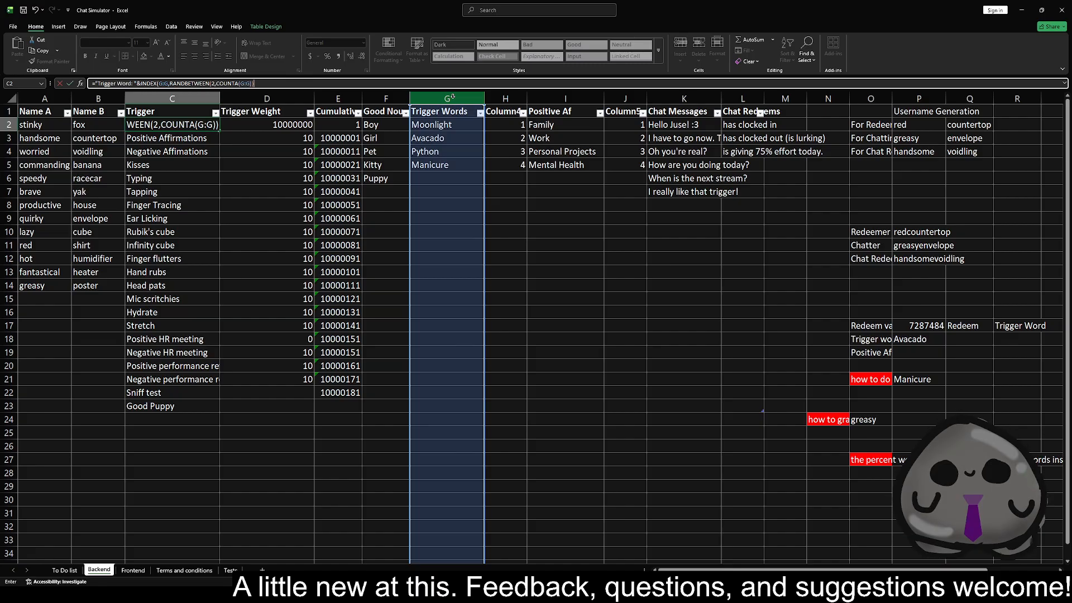
pyautogui.press('Return')
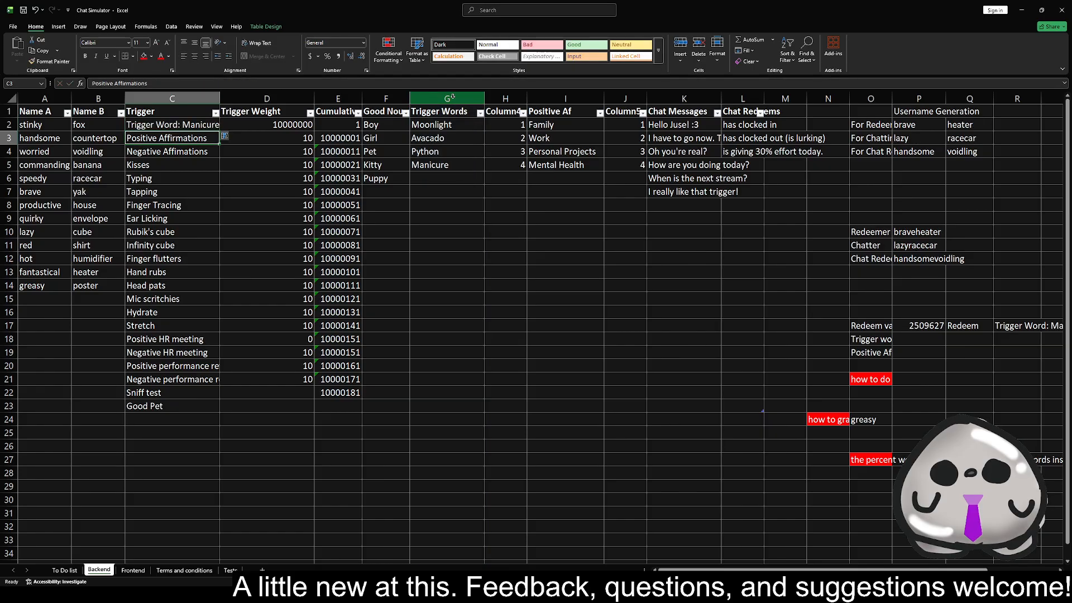
# - Recalculate the sheet repeatedly to test the random trigger word in C2
pyautogui.press('F9')
pyautogui.press('F9')
pyautogui.press('F9')
pyautogui.press('F9')
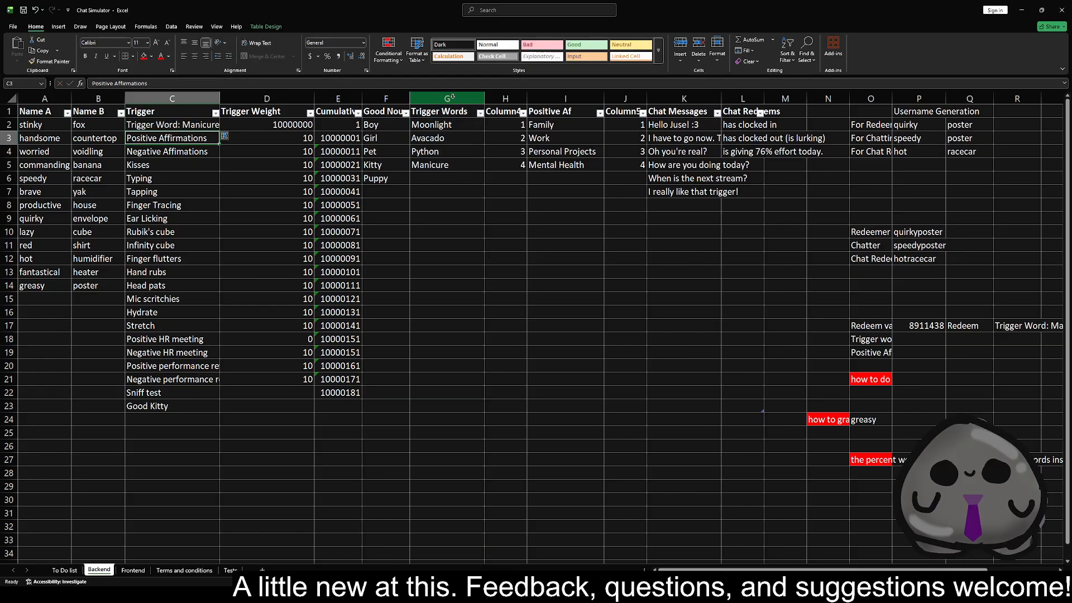
pyautogui.press('F9')
pyautogui.press('F9')
pyautogui.press('F9')
pyautogui.press('F9')
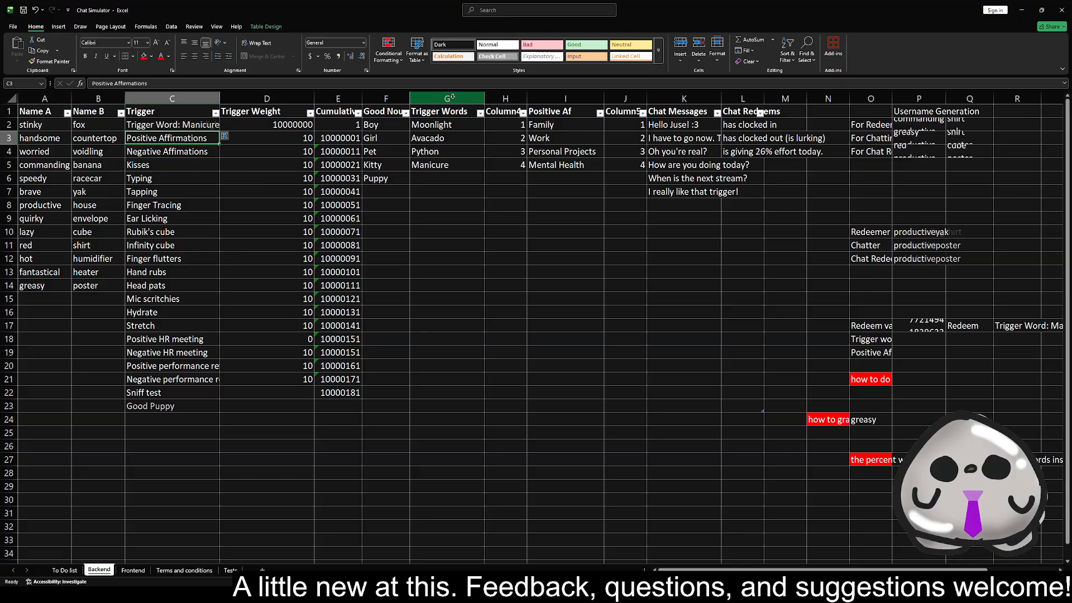
# - Add "Pantheon" to the Trigger Words list in G6
pyautogui.click(439, 178)
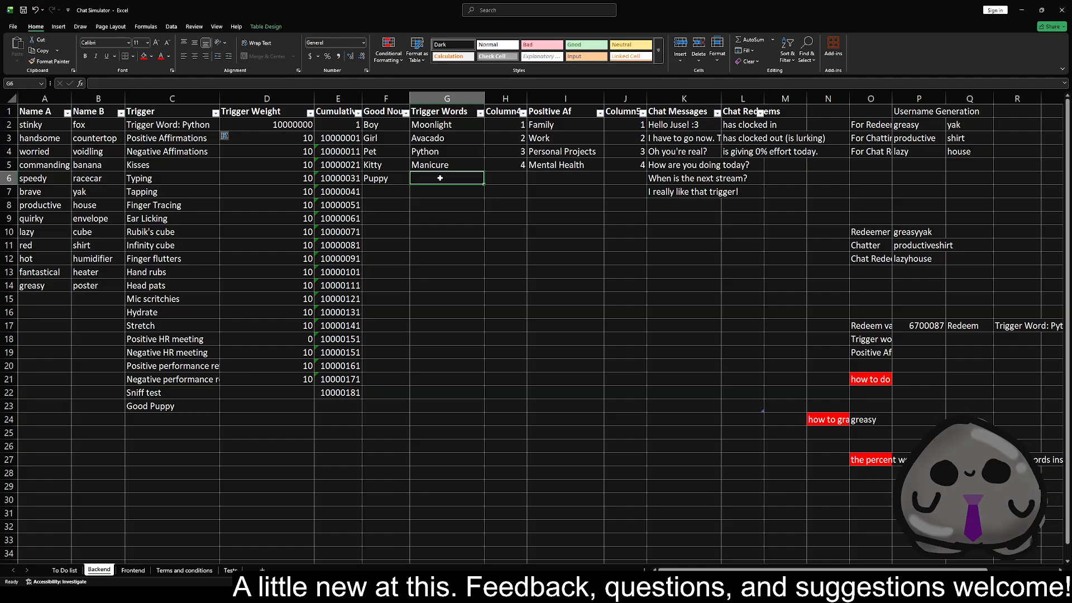
pyautogui.write('Pant')
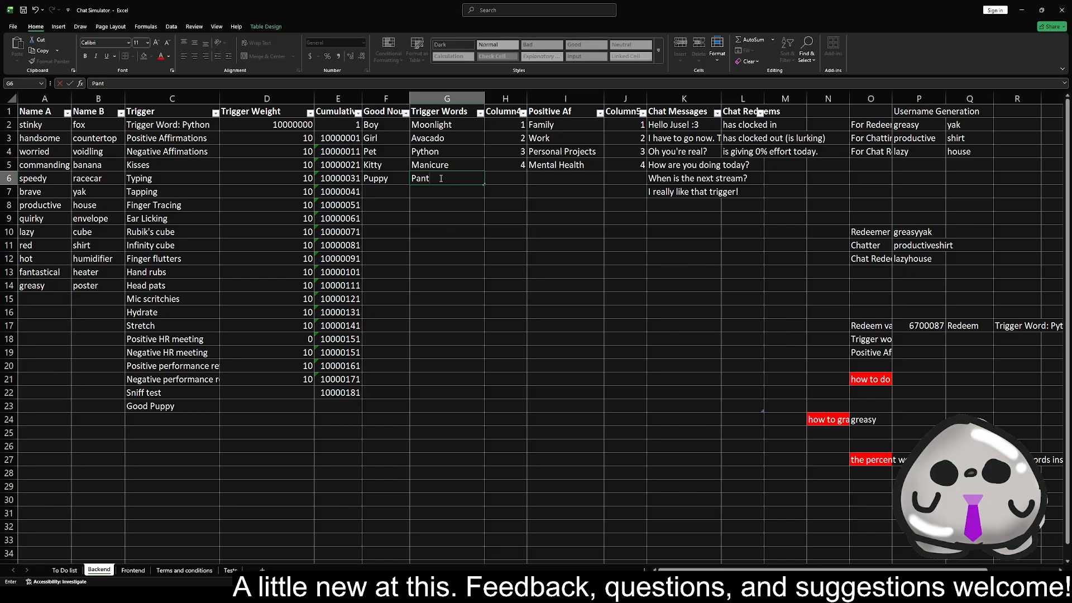
pyautogui.write('heon')
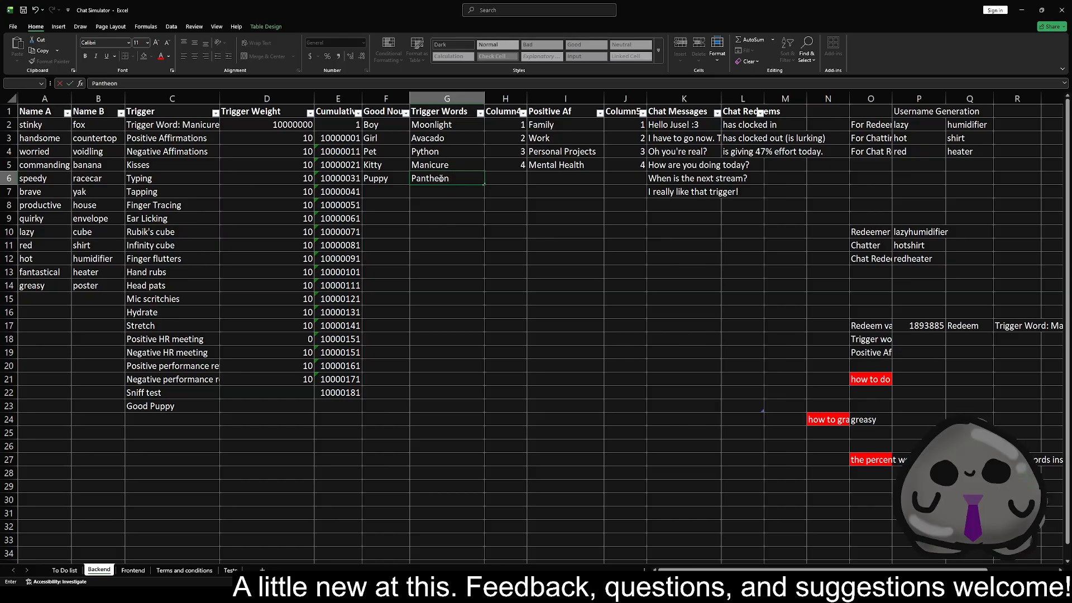
pyautogui.click(519, 221)
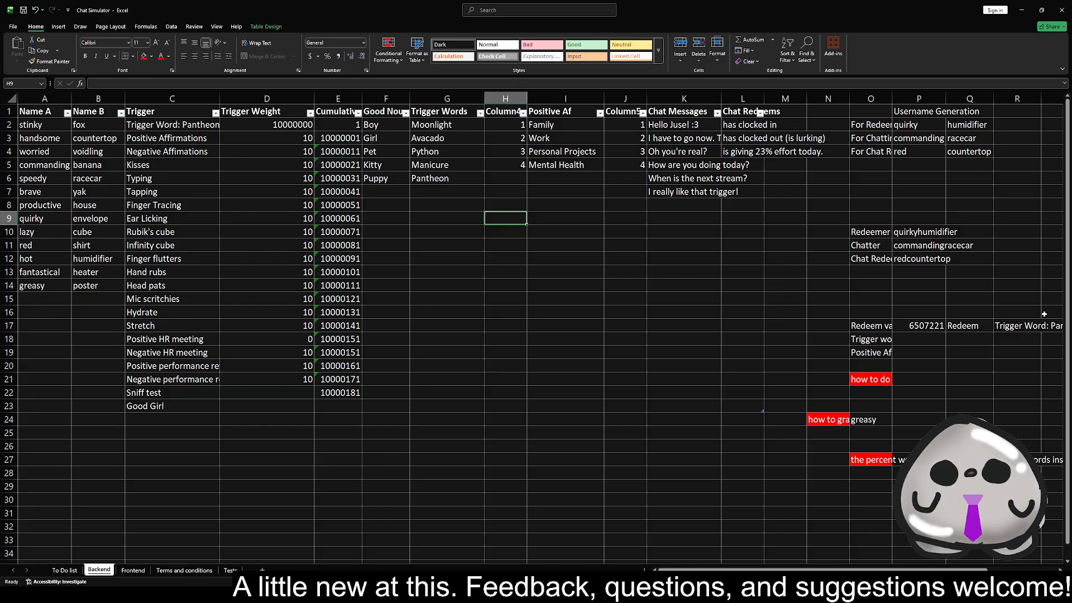
# - Check the redeem output in A2 and the old trigger word formula in A3 on the Frontend sheet
pyautogui.click(885, 338)
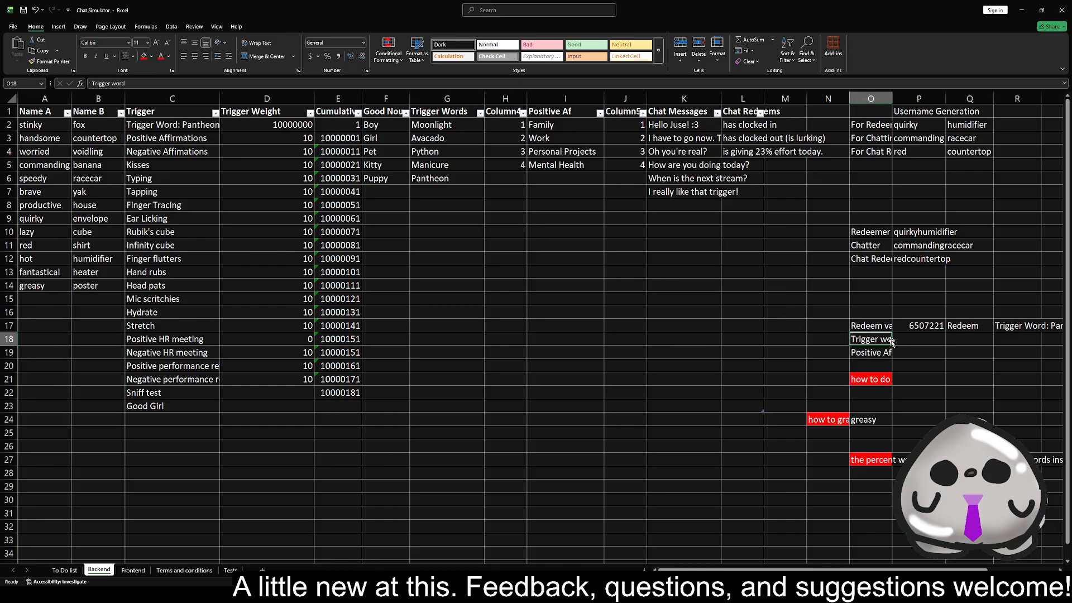
pyautogui.click(131, 569)
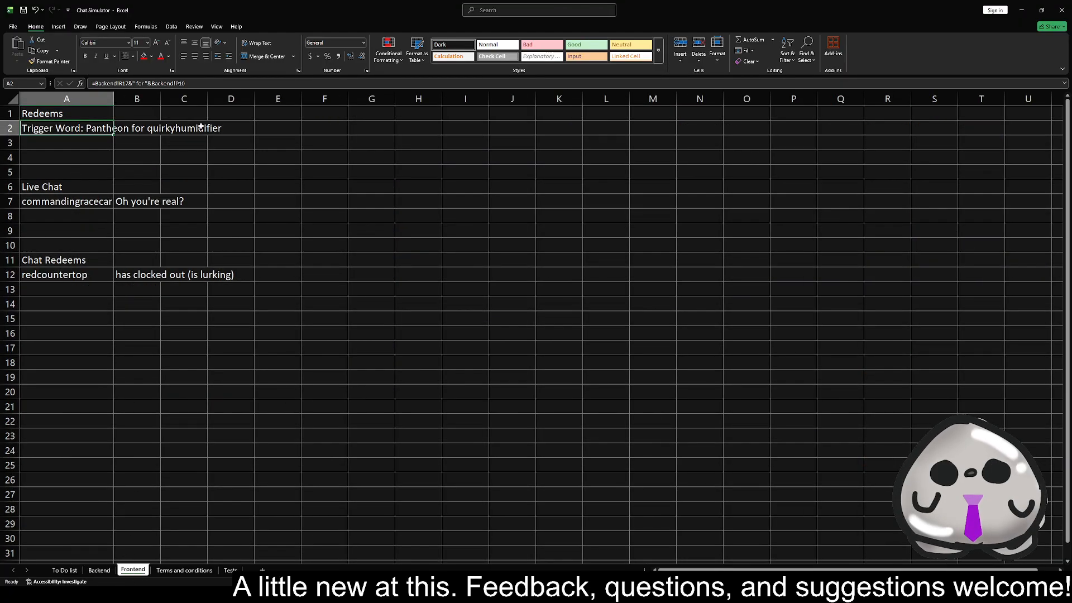
pyautogui.click(79, 144)
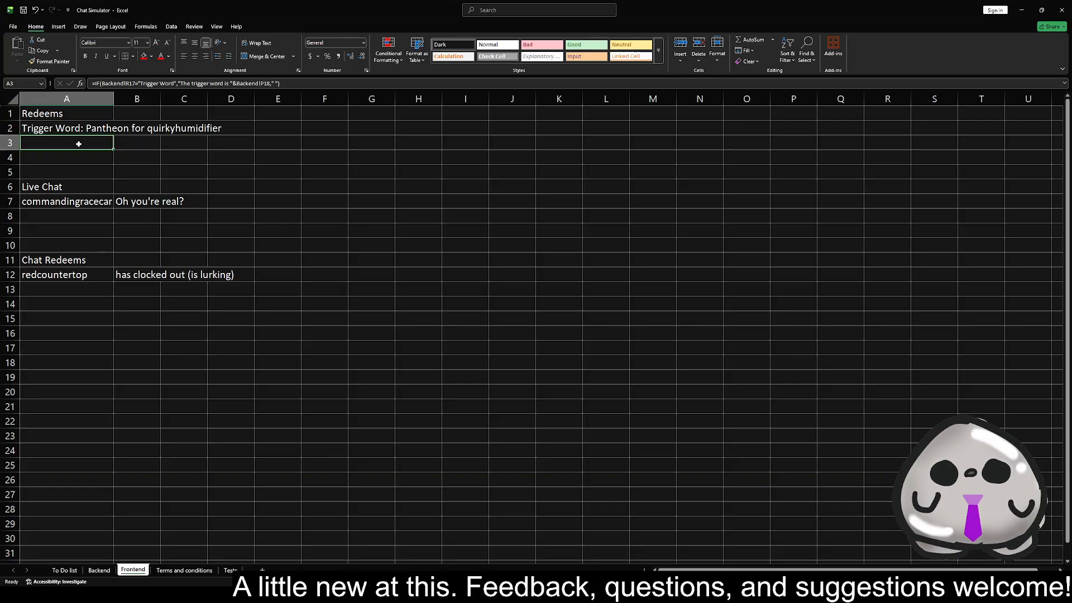
pyautogui.press('Return')
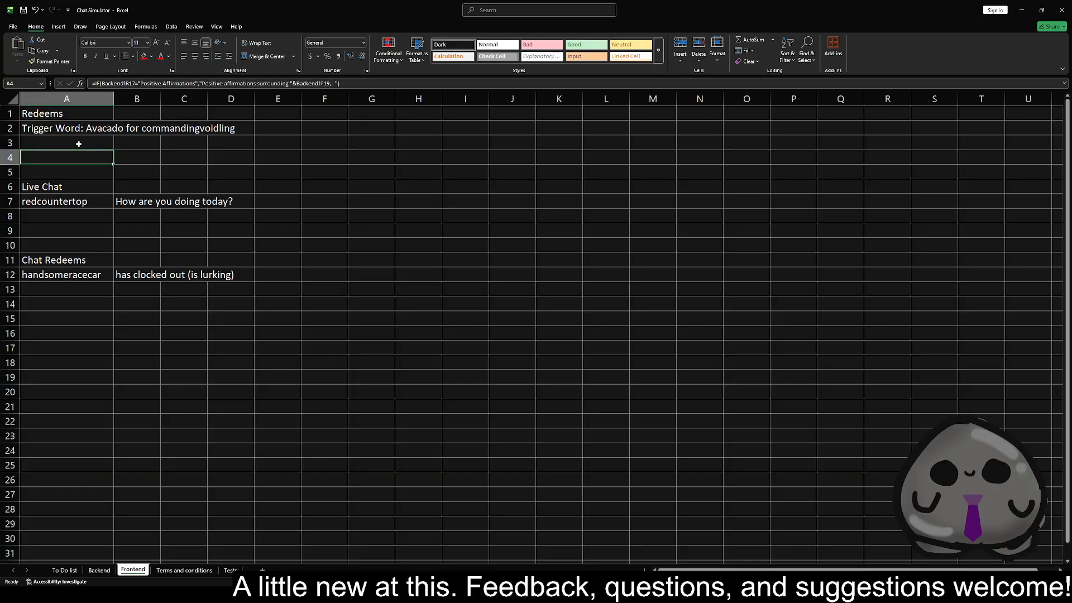
# - On the Backend sheet, clear the old trigger word lookup in O18:P18 and delete the Column4 helper column H
pyautogui.click(99, 569)
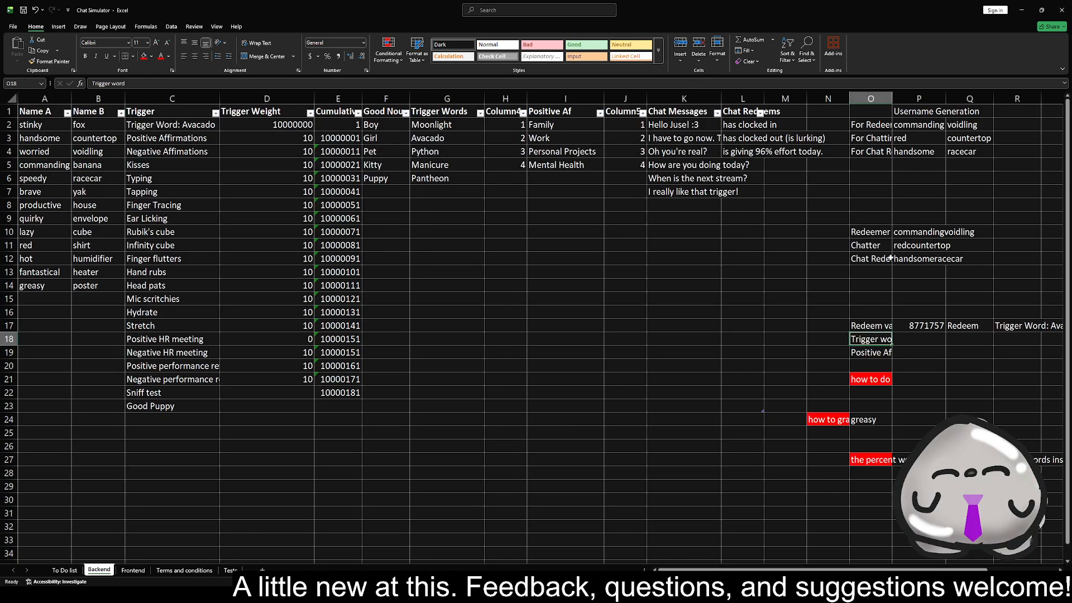
pyautogui.click(900, 338)
pyautogui.hotkey('shift', 'Left')
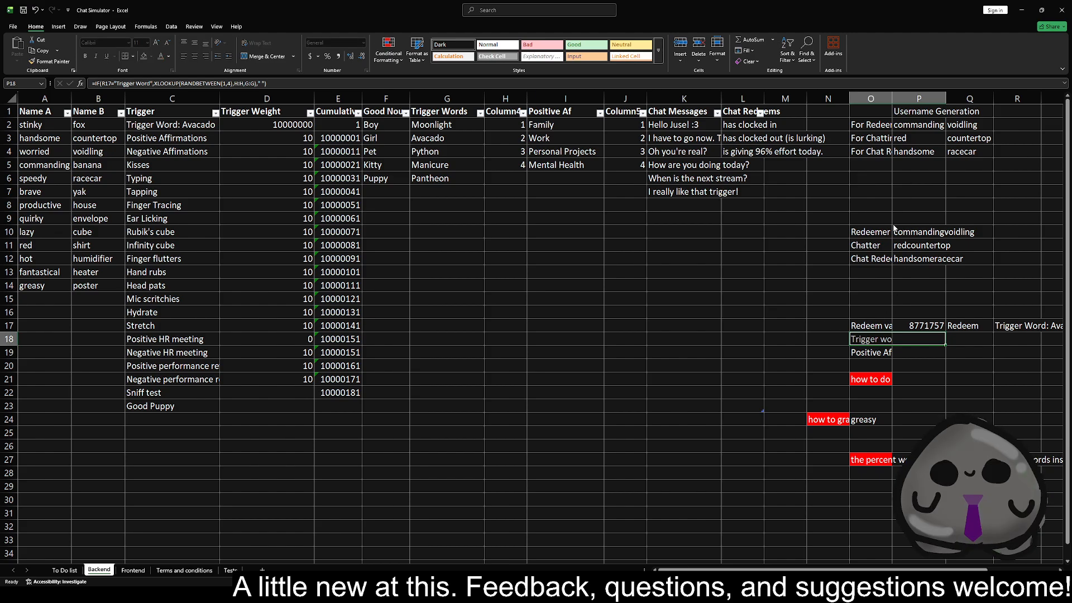
pyautogui.press('Delete')
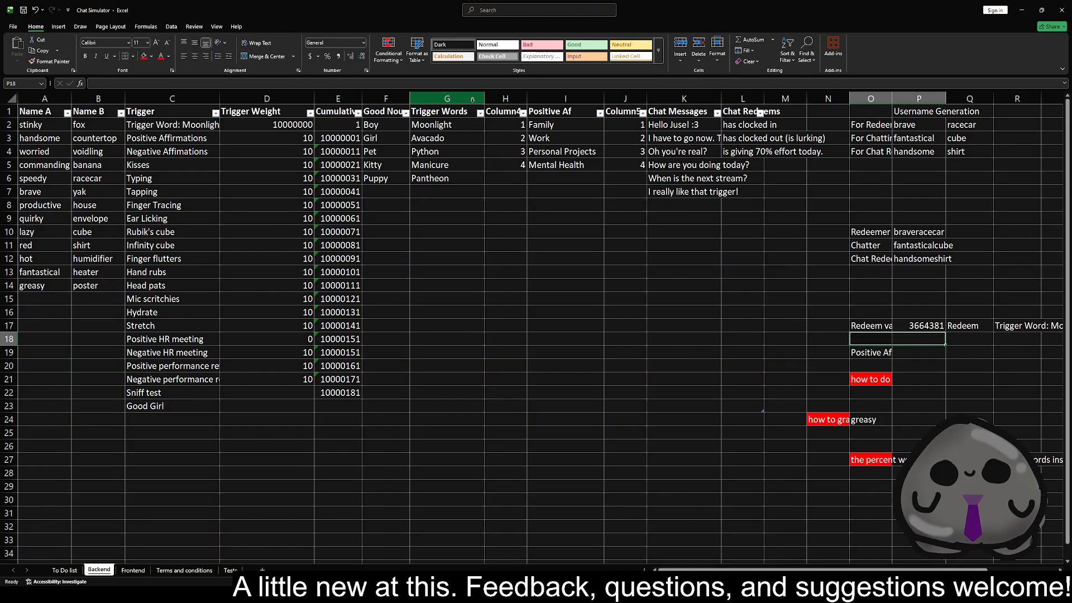
pyautogui.click(506, 101)
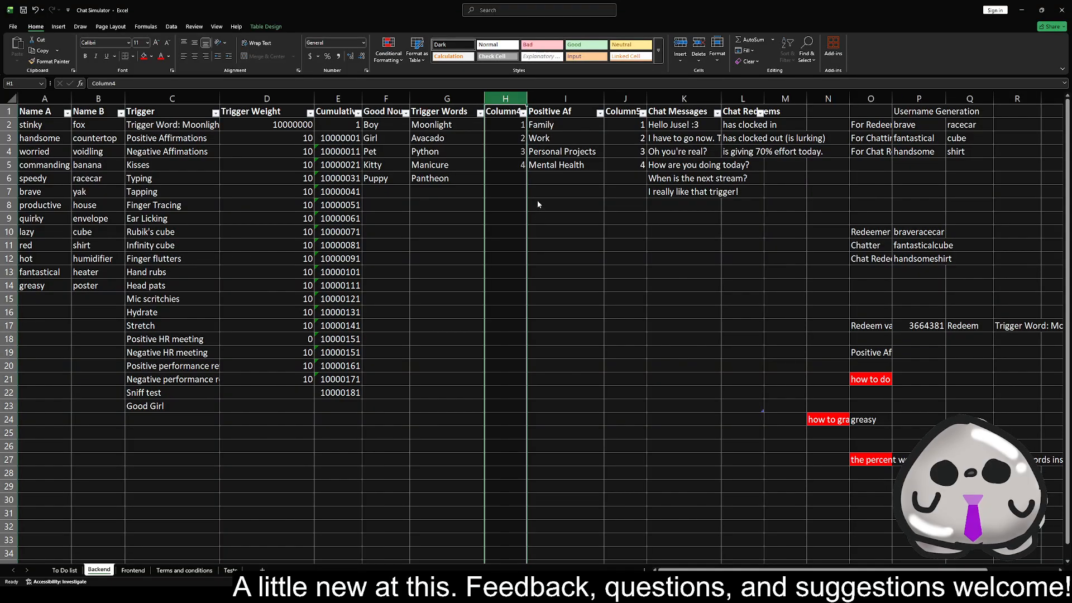
pyautogui.hotkey('ctrl', '-')
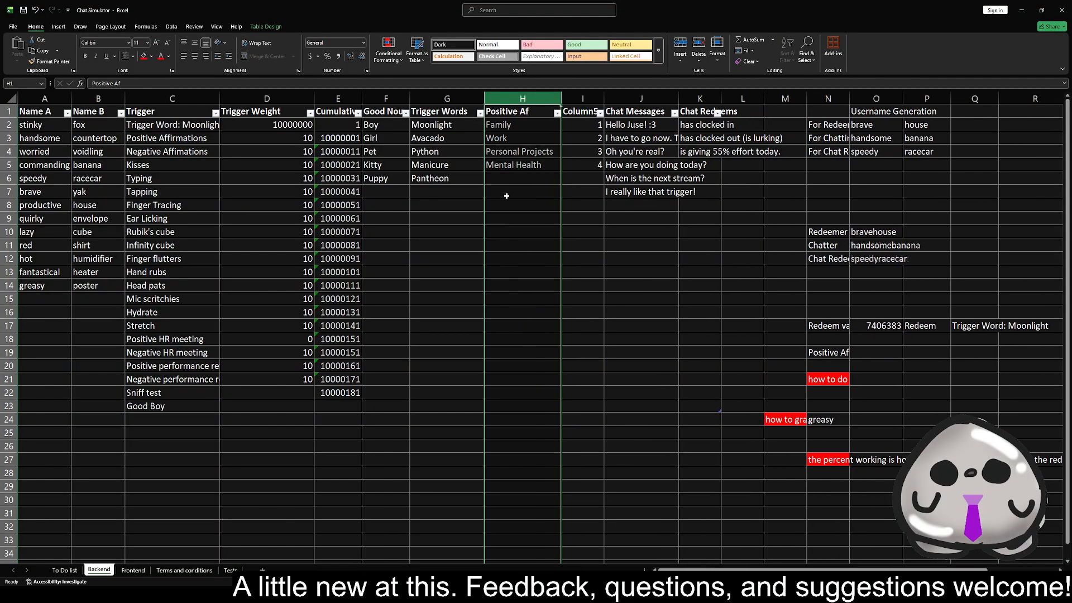
# - Turn the Positive Affirmations trigger in C3 into a formula starting with the text "Positive Affirmations surrounding: "
pyautogui.click(179, 139)
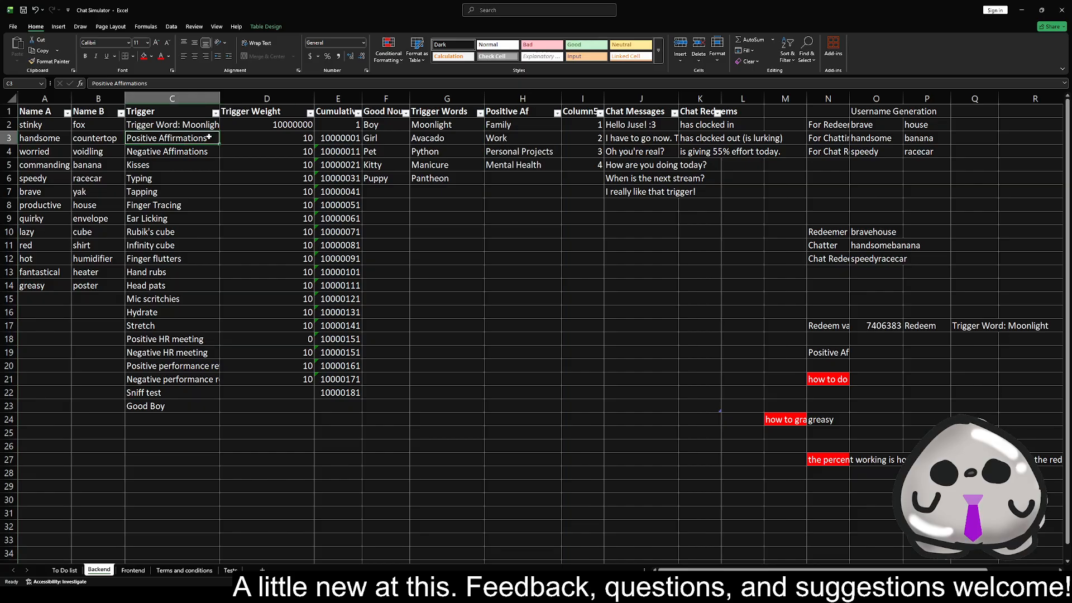
pyautogui.doubleClick(211, 138)
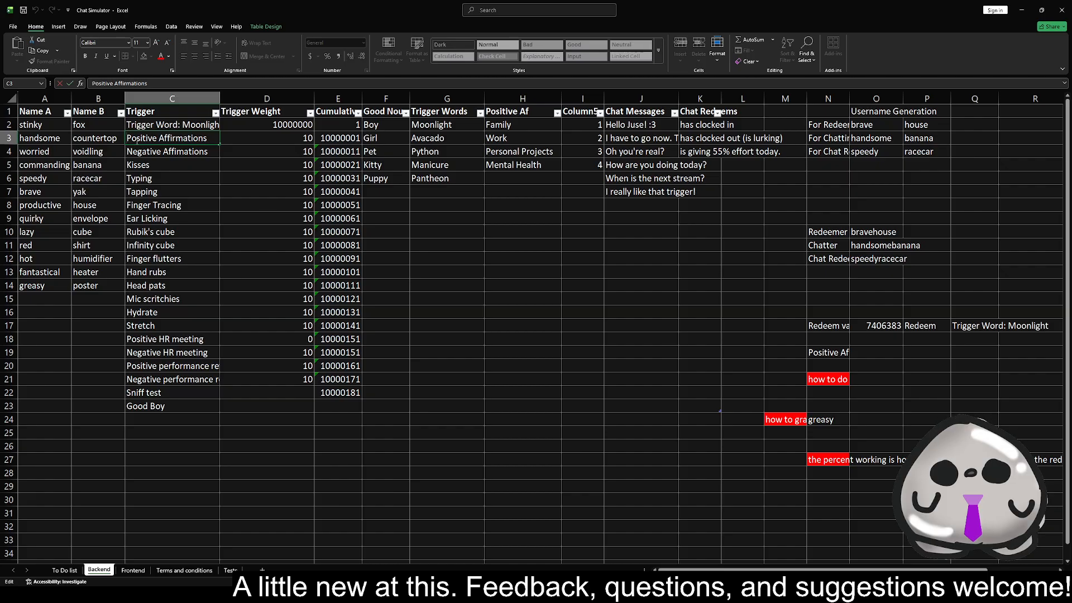
pyautogui.write('=')
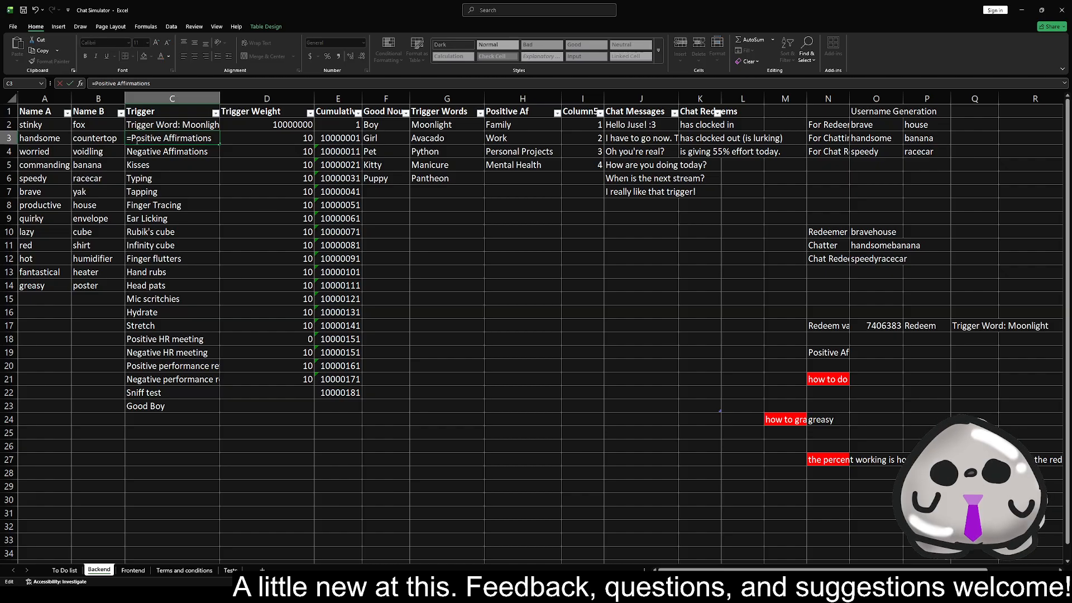
pyautogui.write('"')
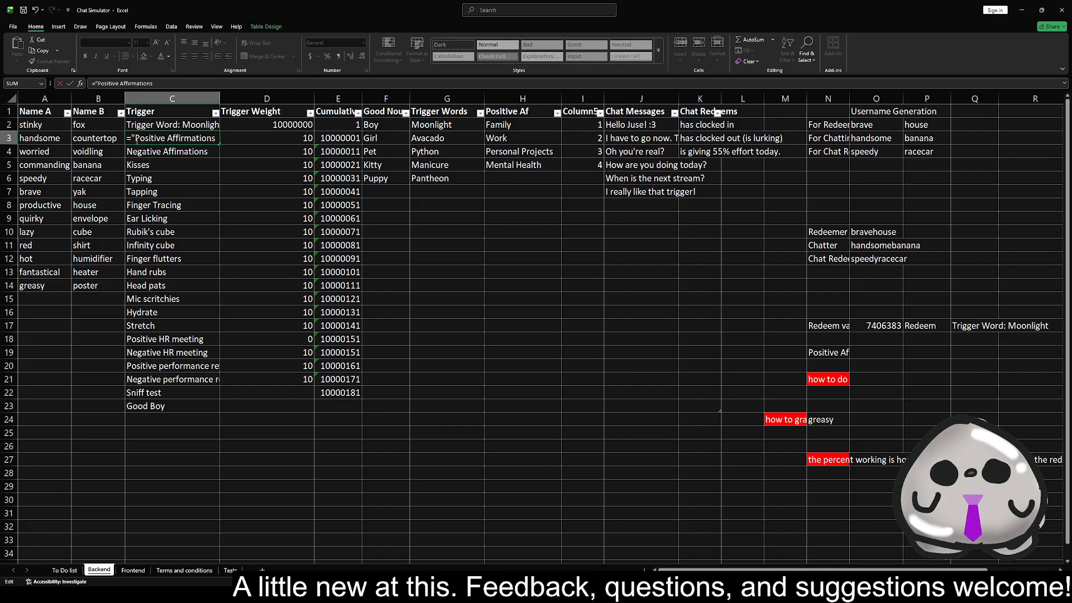
pyautogui.write(' surrounding:')
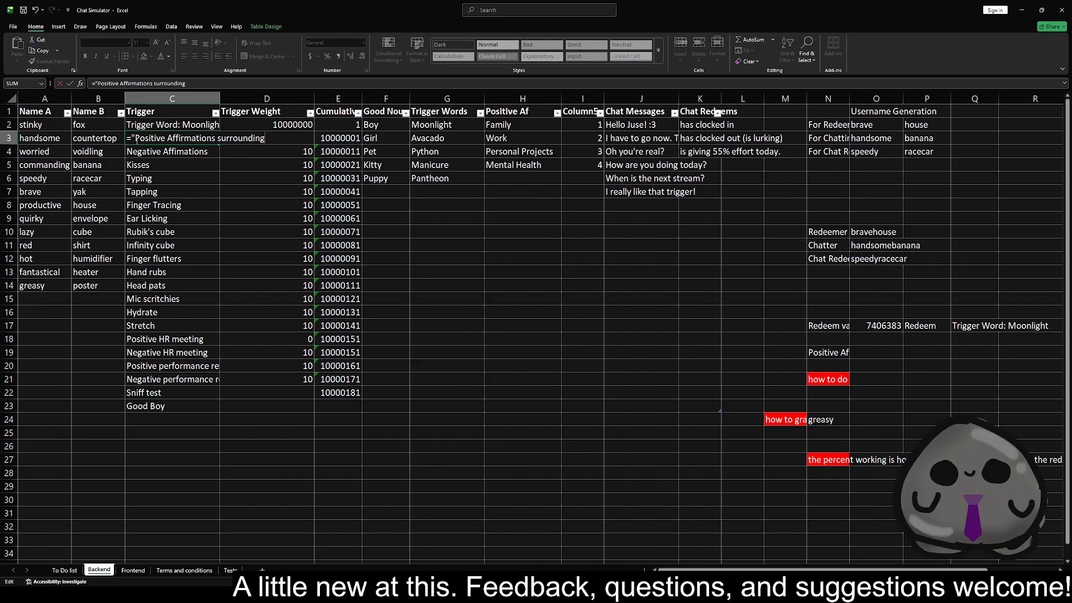
pyautogui.write(' "&')
# - Complete the Positive Affirmations formula in C3 by appending &INDEX(H:H,RANDBETWEEN(2,COUNTA(H:H)))
pyautogui.write('Inde')
pyautogui.press('Tab')
pyautogui.write('H')
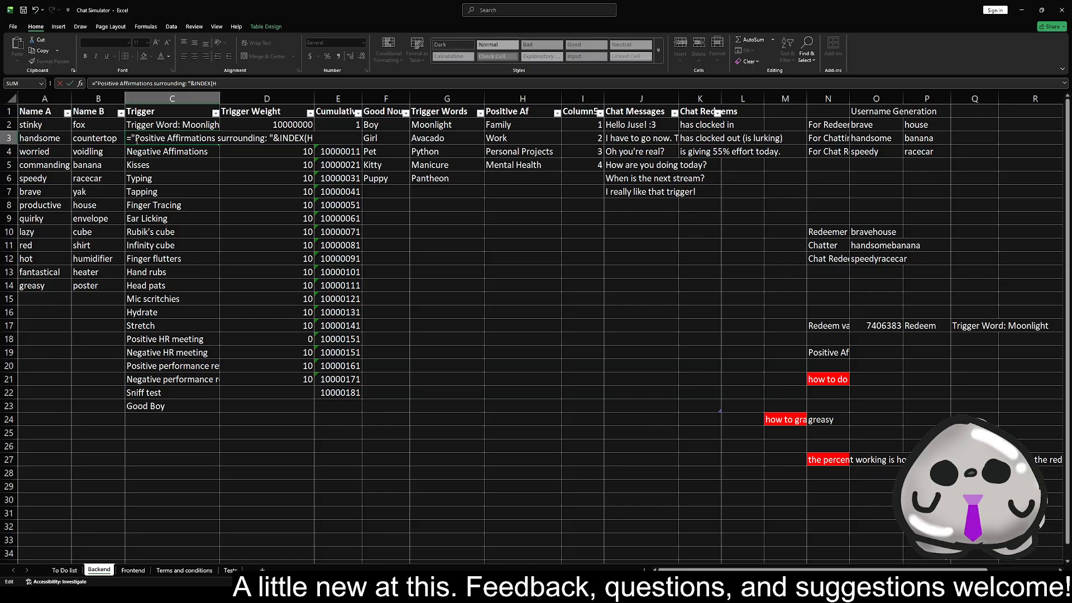
pyautogui.write(':H')
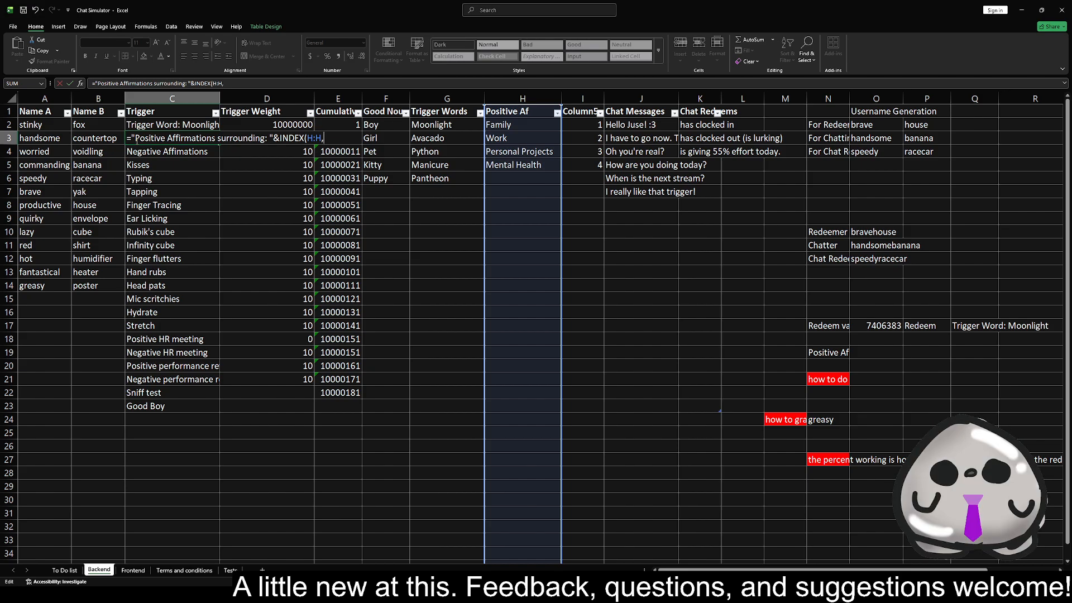
pyautogui.write(',RaNDBETWEEN(')
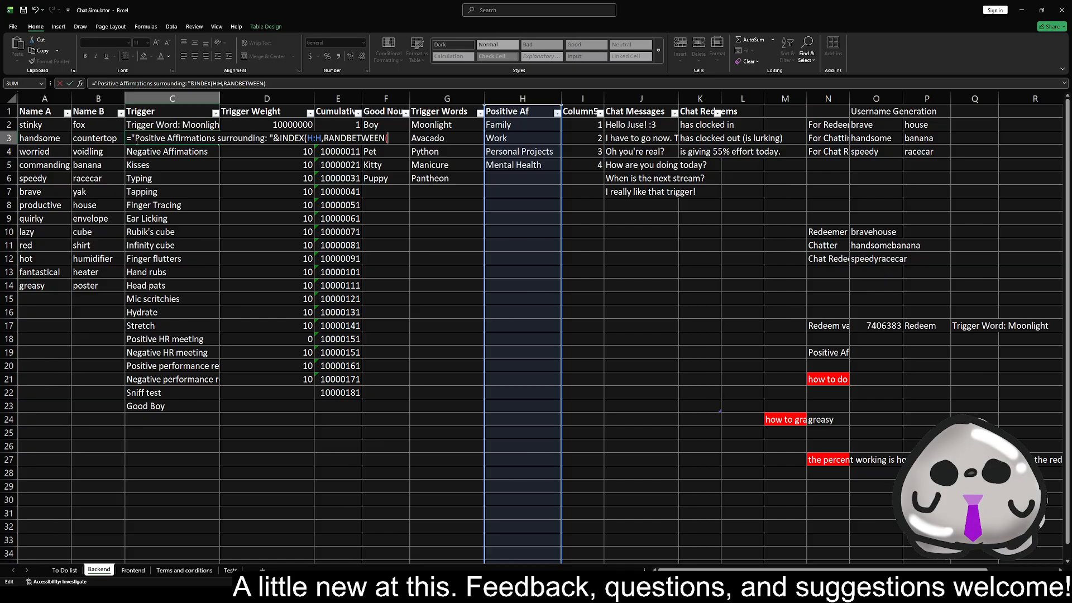
pyautogui.write('2')
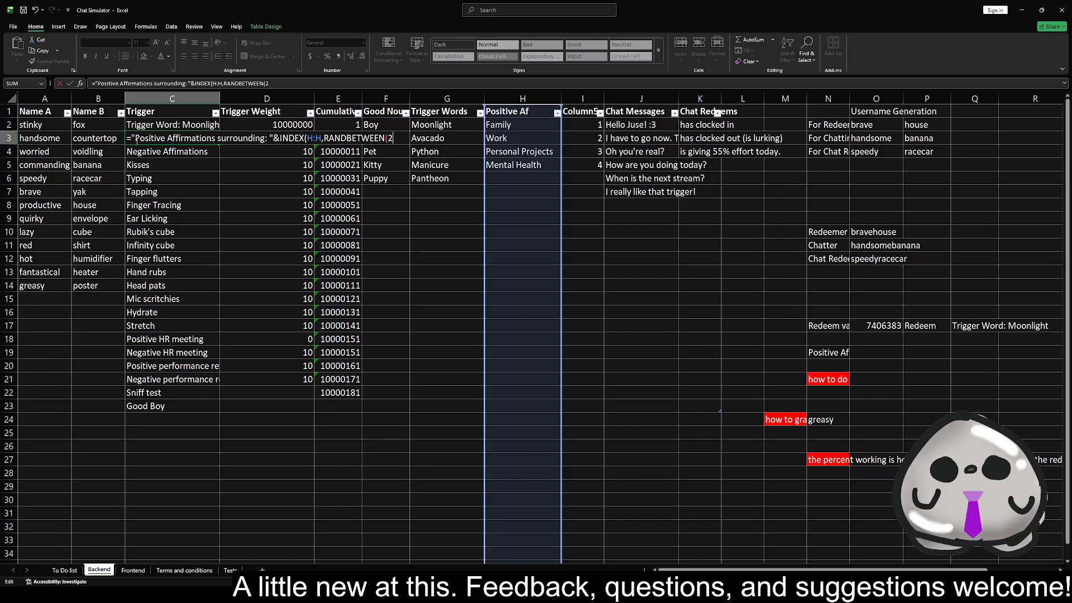
pyautogui.write(',count')
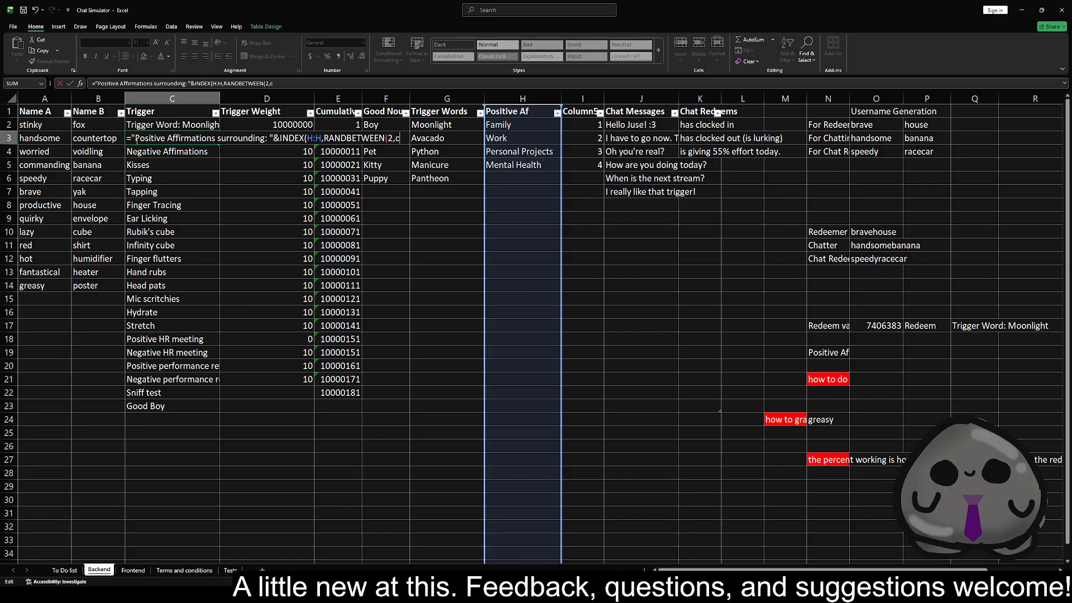
pyautogui.write('a')
pyautogui.press('Tab')
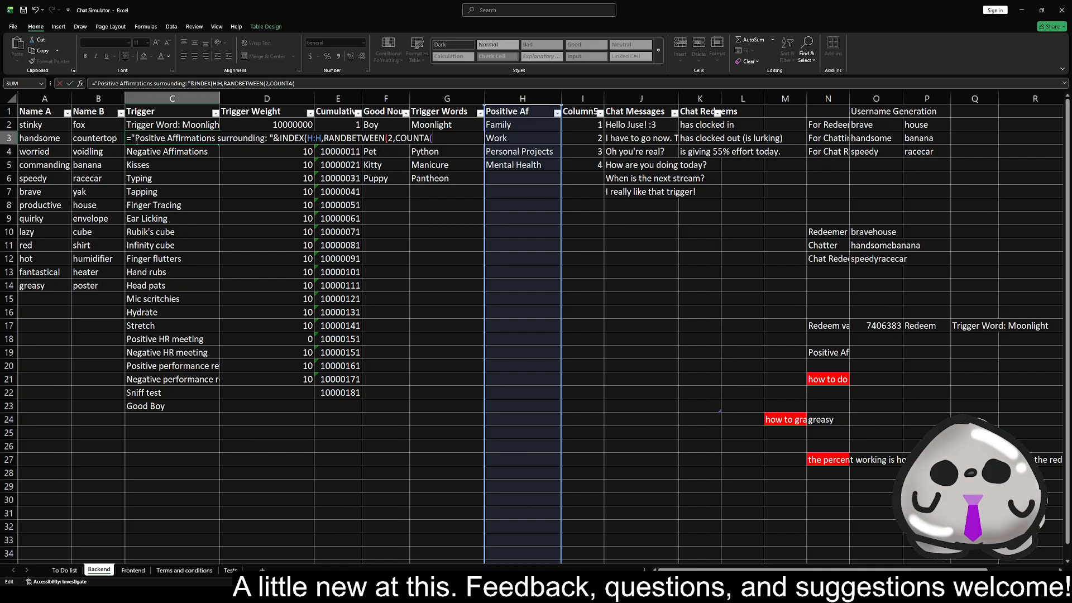
pyautogui.write('H')
pyautogui.write(':')
pyautogui.write('H)')
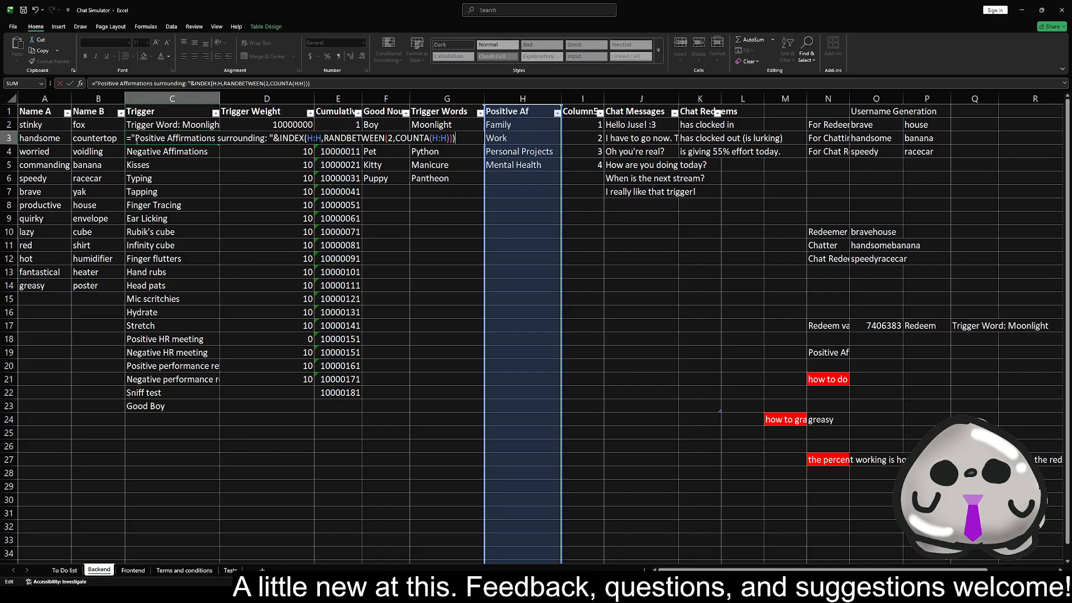
pyautogui.press('Return')
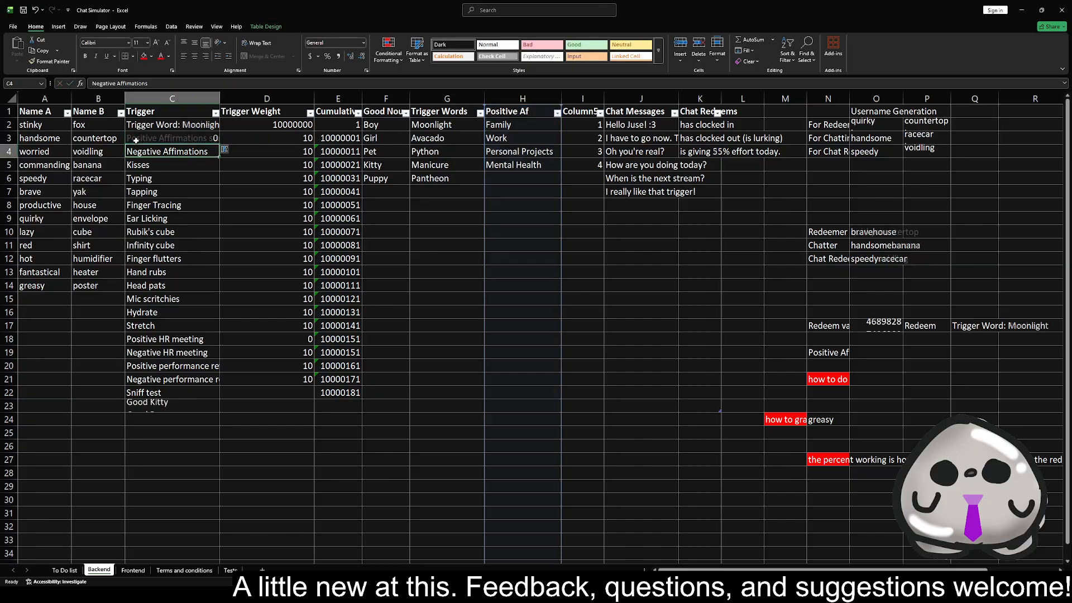
# - Set the trigger weights to 10 in D2 and 1000000 in D3, and check the redeem output on the Frontend sheet
pyautogui.click(268, 125)
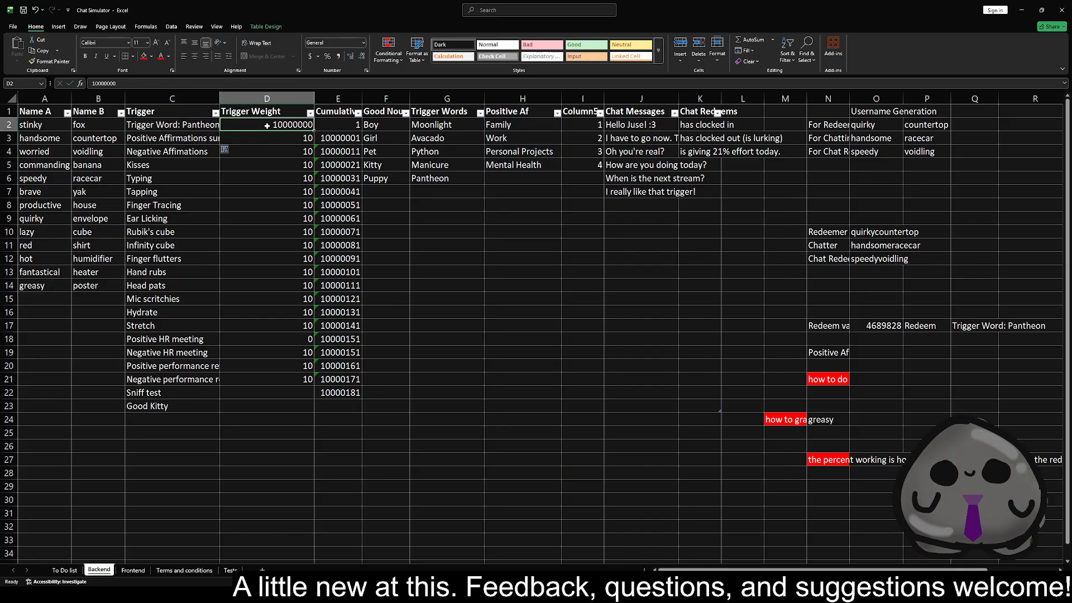
pyautogui.write('10')
pyautogui.press('Return')
pyautogui.write('1000000')
pyautogui.press('Return')
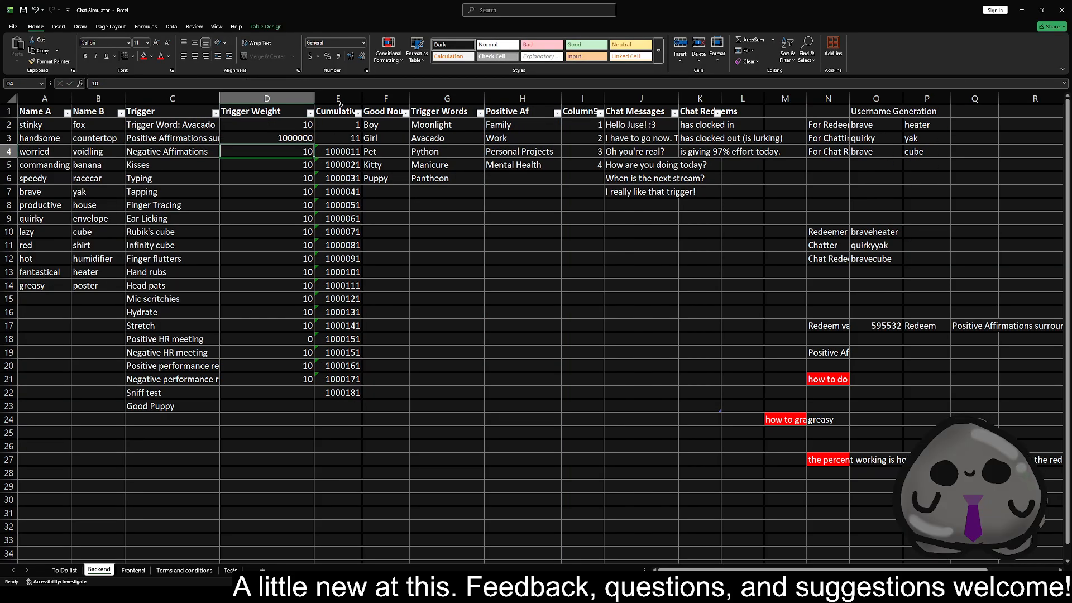
pyautogui.click(128, 574)
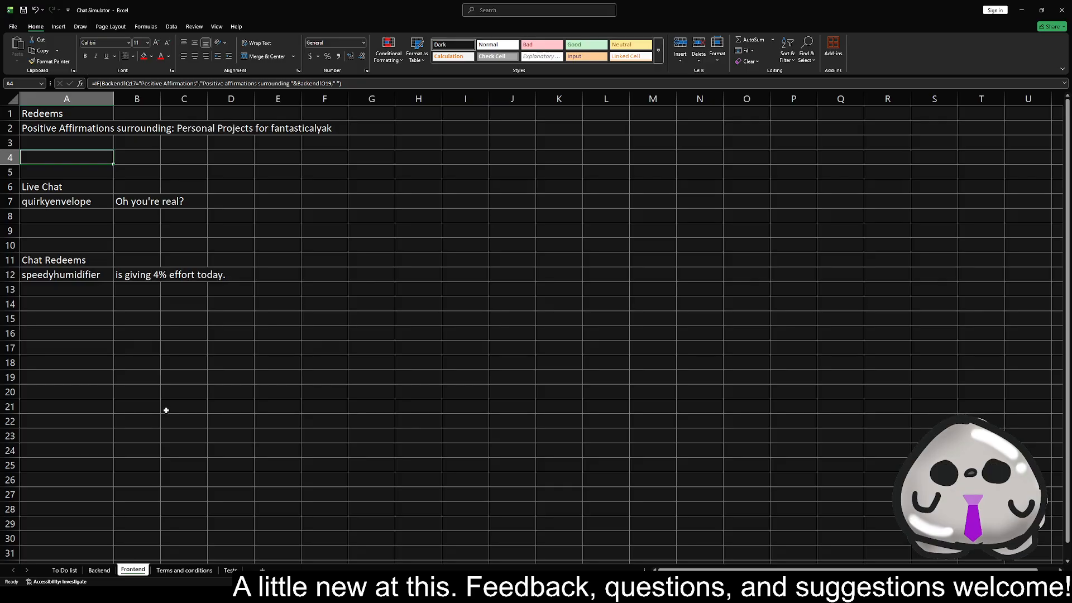
# - On the Backend sheet, clear the old Positive Af lookup in N19:O19 and delete the Column5 helper column I
pyautogui.click(100, 570)
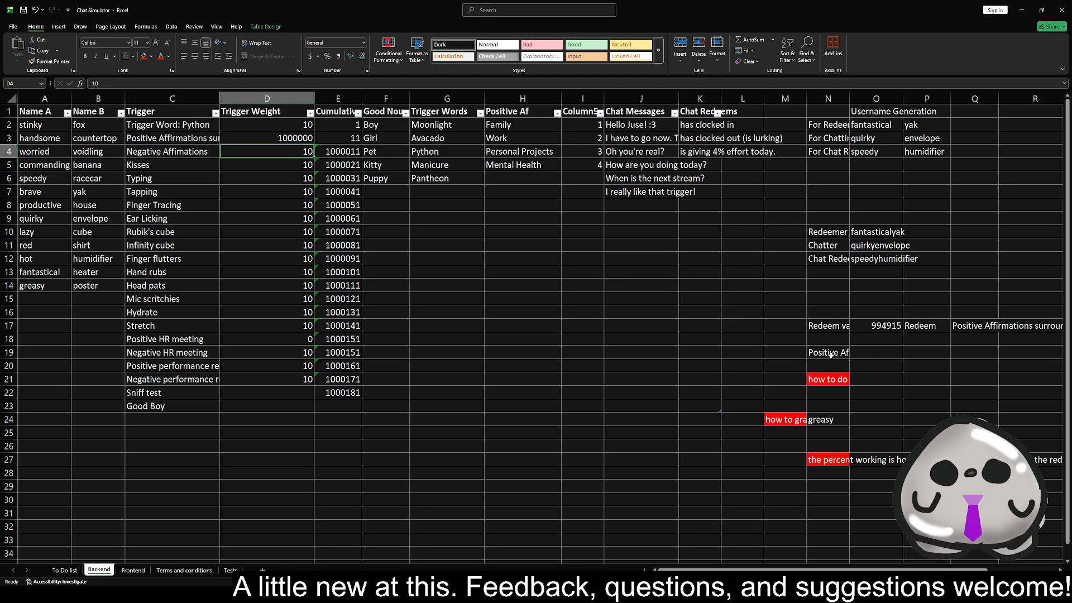
pyautogui.moveTo(830, 354); pyautogui.dragTo(871, 354)
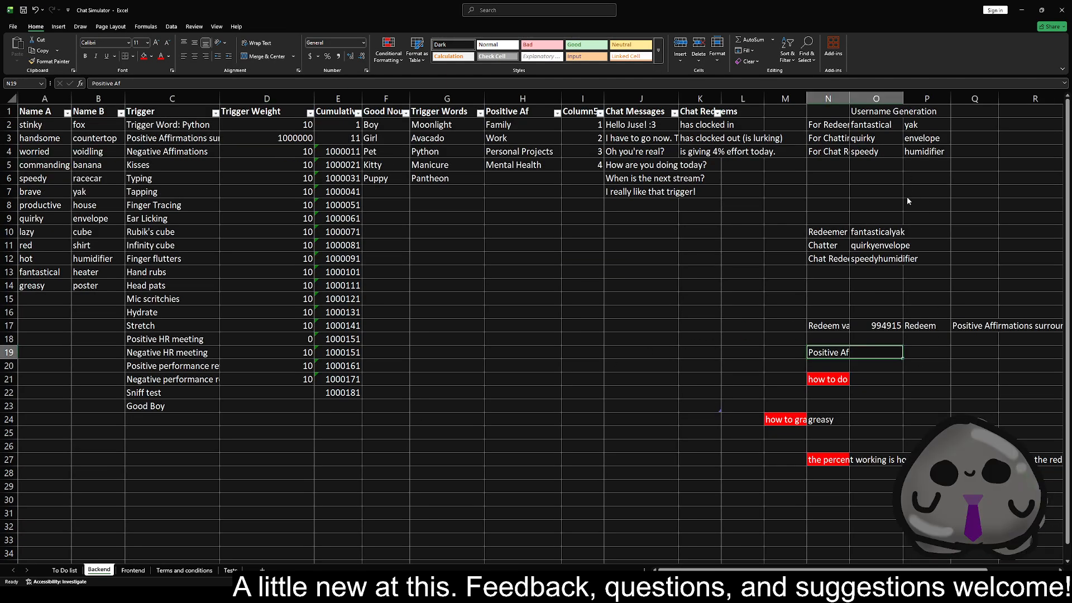
pyautogui.press('Delete')
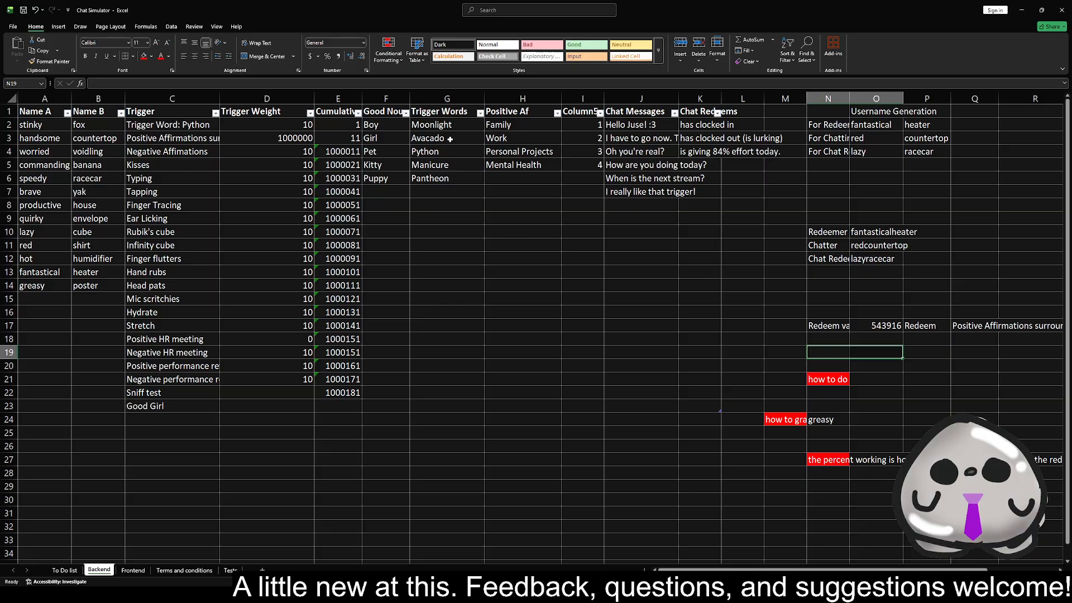
pyautogui.click(582, 98)
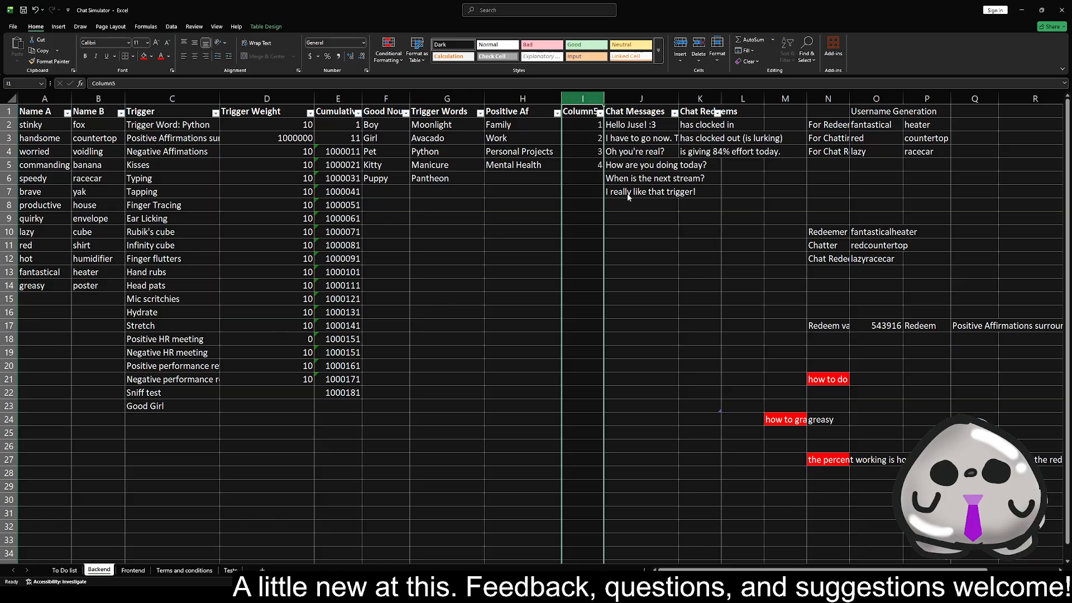
pyautogui.hotkey('ctrl', '-')
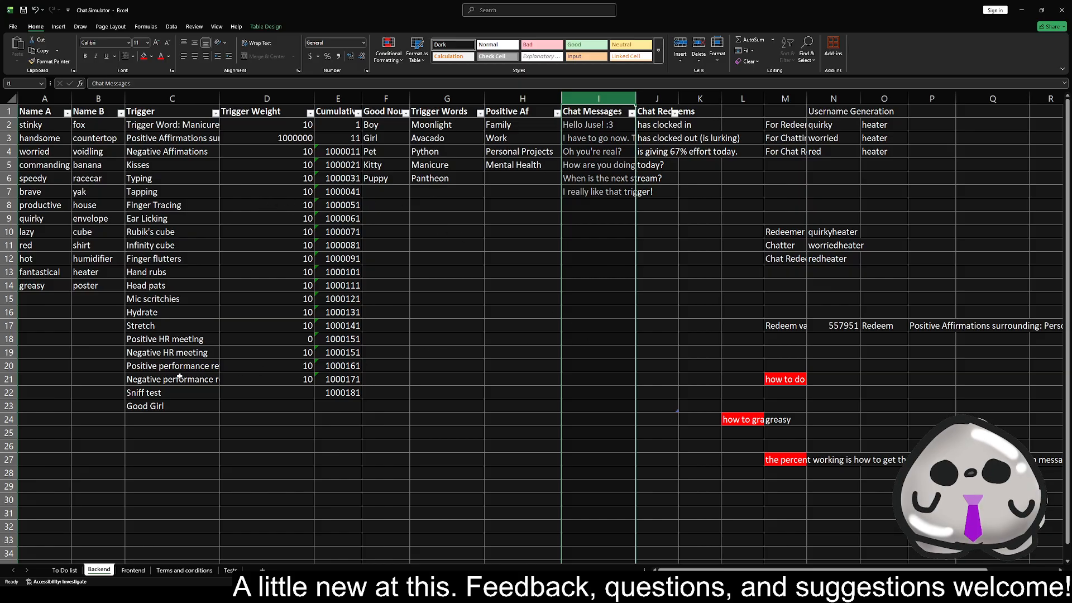
# - Set the Positive Affirmations trigger weight in D3 to 10
pyautogui.click(293, 138)
pyautogui.write('10')
pyautogui.press('Return')
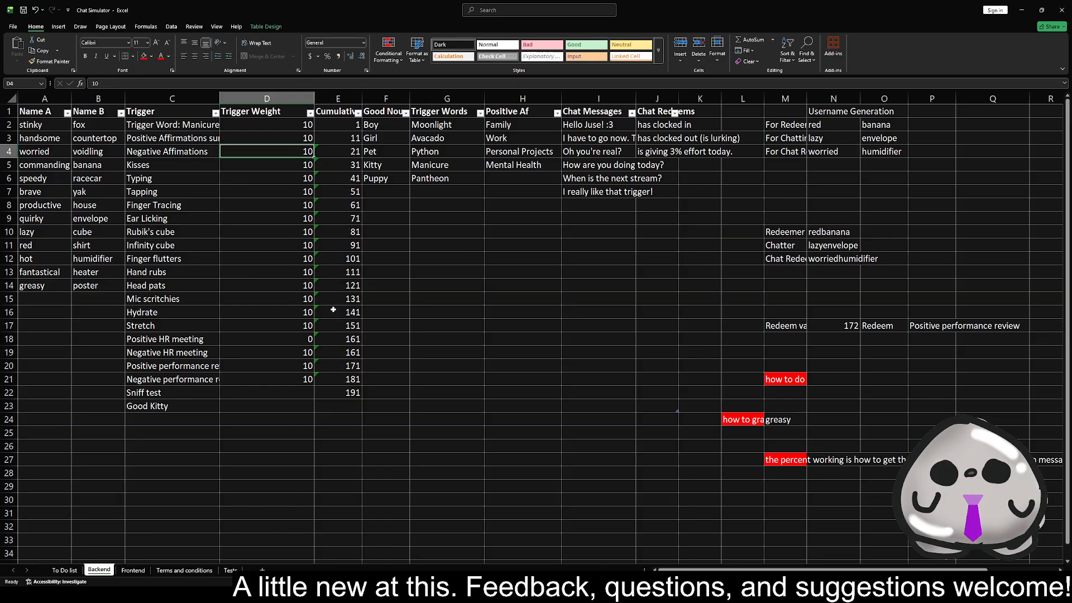
# - Extend the trigger weight of 10 down to D23 and the Cumulative formula down to E24
pyautogui.click(341, 392)
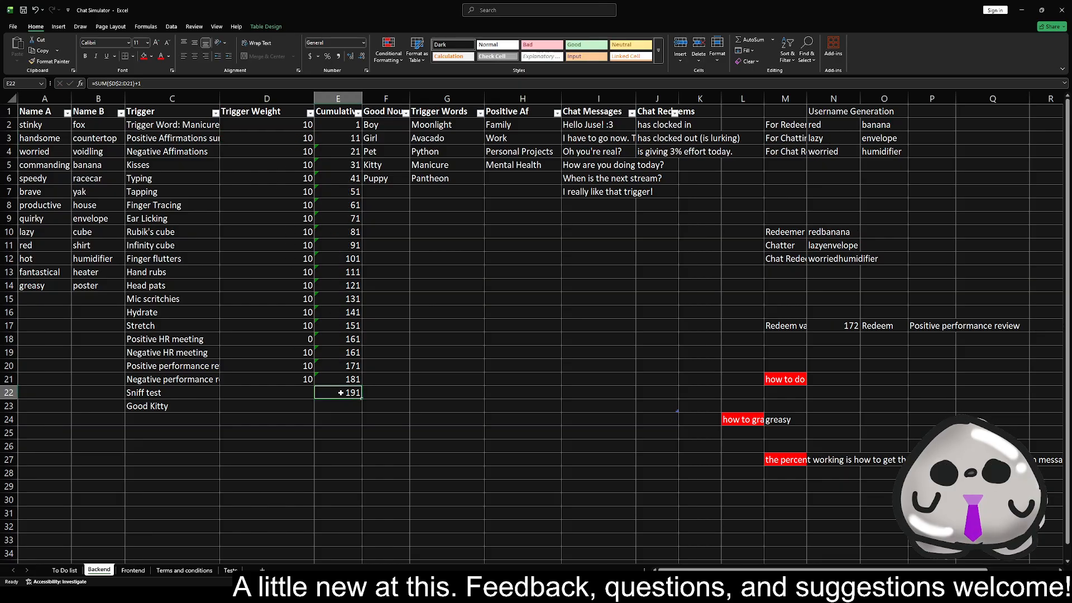
pyautogui.click(302, 381)
pyautogui.moveTo(315, 386); pyautogui.dragTo(360, 426)
pyautogui.click(357, 393)
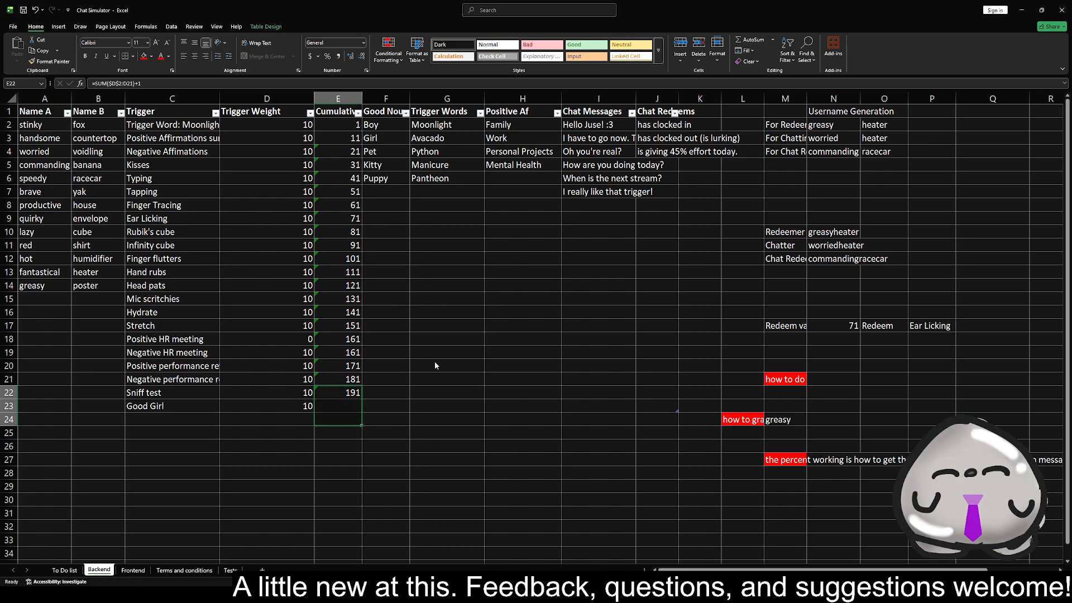
pyautogui.hotkey('ctrl', 'd')
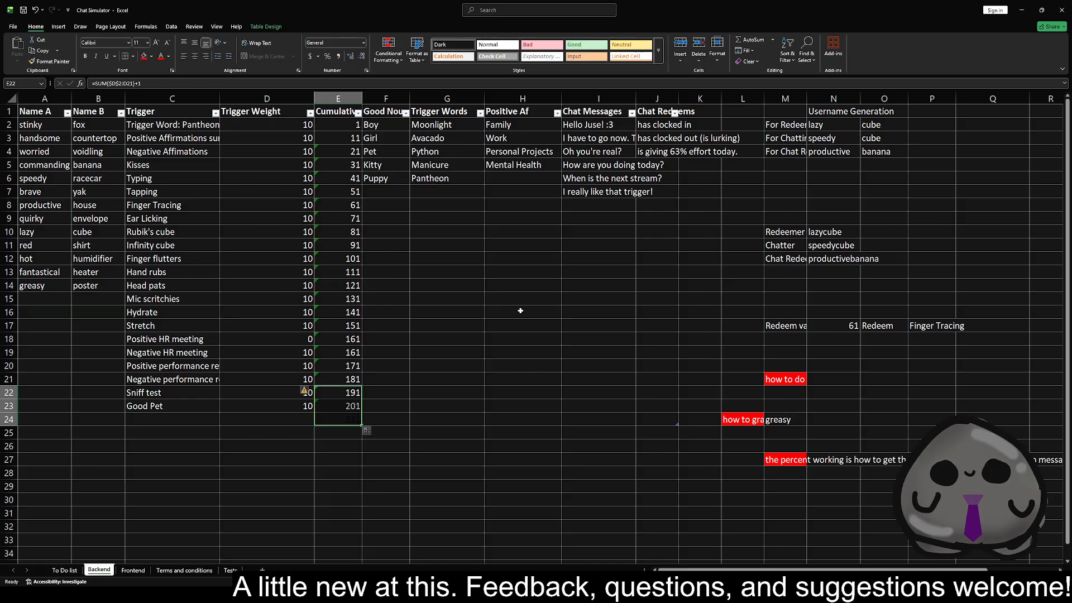
pyautogui.click(348, 407)
pyautogui.moveTo(362, 413); pyautogui.dragTo(362, 418)
pyautogui.click(395, 395)
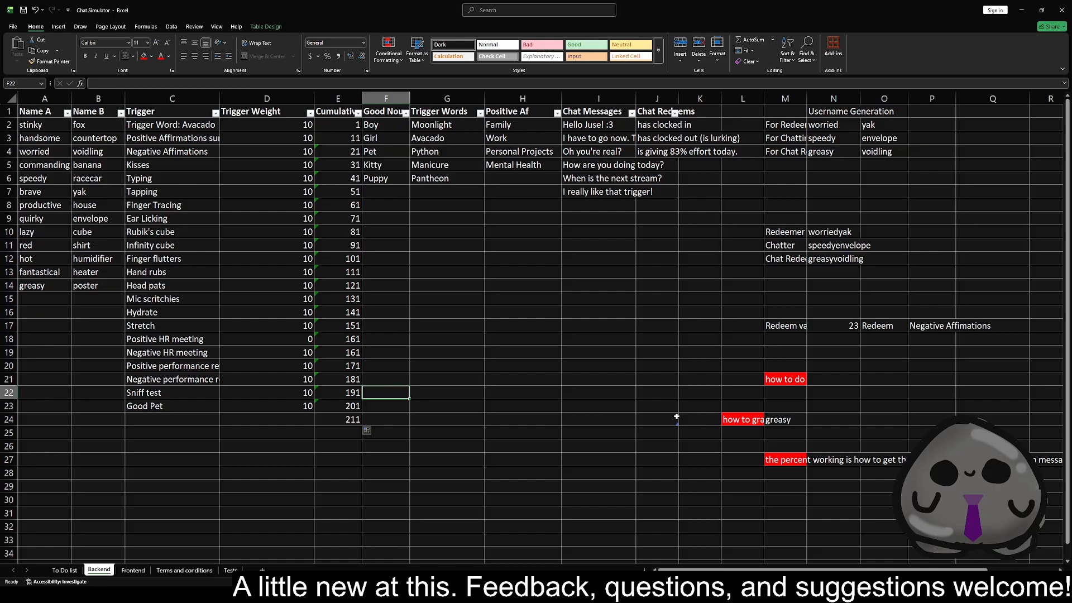
# - Clear the leftover notes in M21, L24:M24 and M27 on the Backend sheet
pyautogui.click(799, 377)
pyautogui.press('BackSpace')
pyautogui.press('Tab')
pyautogui.press('BackSpace')
pyautogui.press('Left')
pyautogui.press('Down')
pyautogui.press('Down')
pyautogui.press('Left')
pyautogui.press('Down')
pyautogui.press('Right')
pyautogui.press('BackSpace')
pyautogui.press('Left')
pyautogui.press('BackSpace')
pyautogui.press('Down')
pyautogui.press('Right')
pyautogui.press('Right')
pyautogui.press('Down')
pyautogui.press('Down')
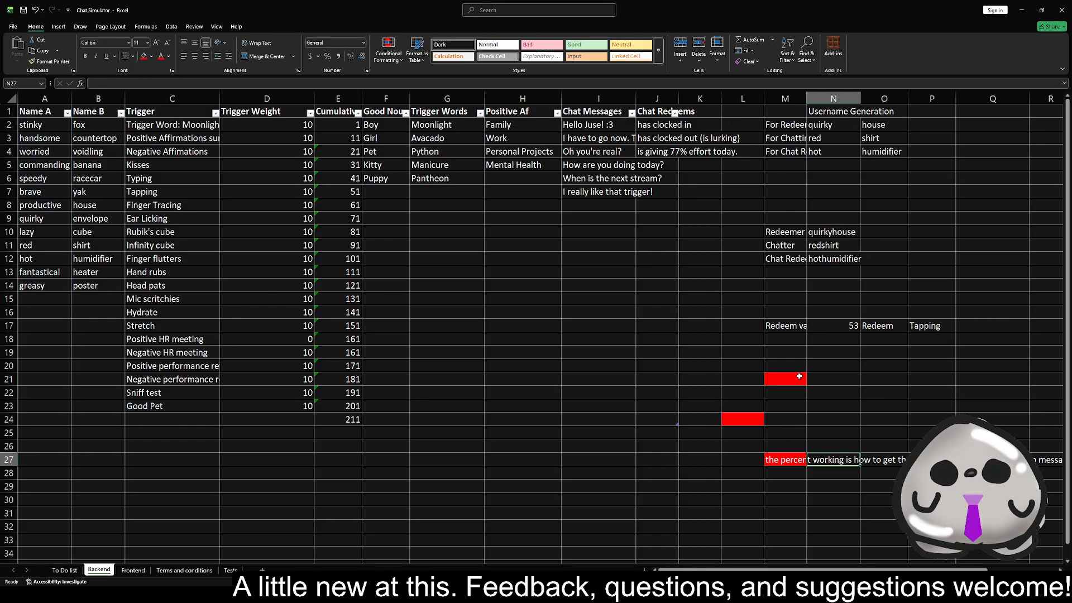
pyautogui.press('Left')
pyautogui.press('BackSpace')
pyautogui.press('Right')
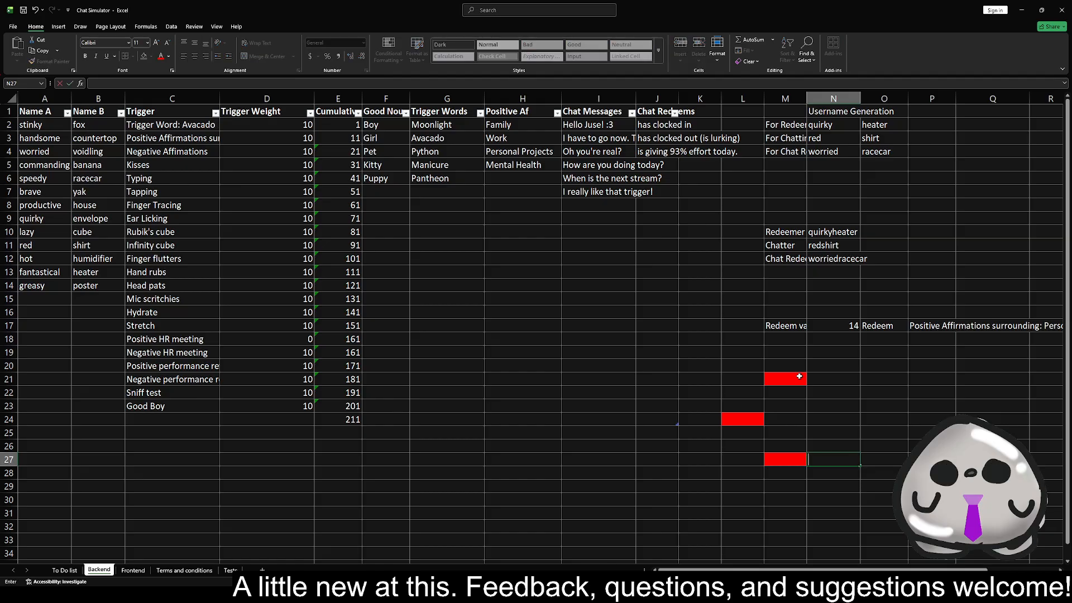
pyautogui.press('Left')
pyautogui.press('Delete')
pyautogui.press('Delete')
# - Apply the Dark cell style to L21:M27 to remove the red fill
pyautogui.click(796, 380)
pyautogui.moveTo(796, 381); pyautogui.dragTo(742, 459)
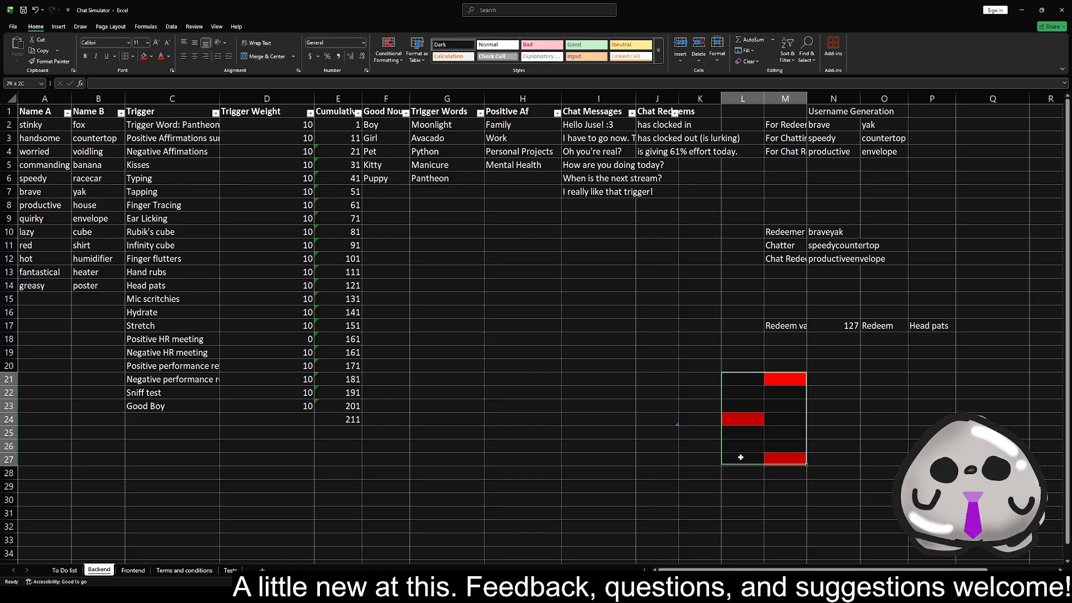
pyautogui.click(457, 50)
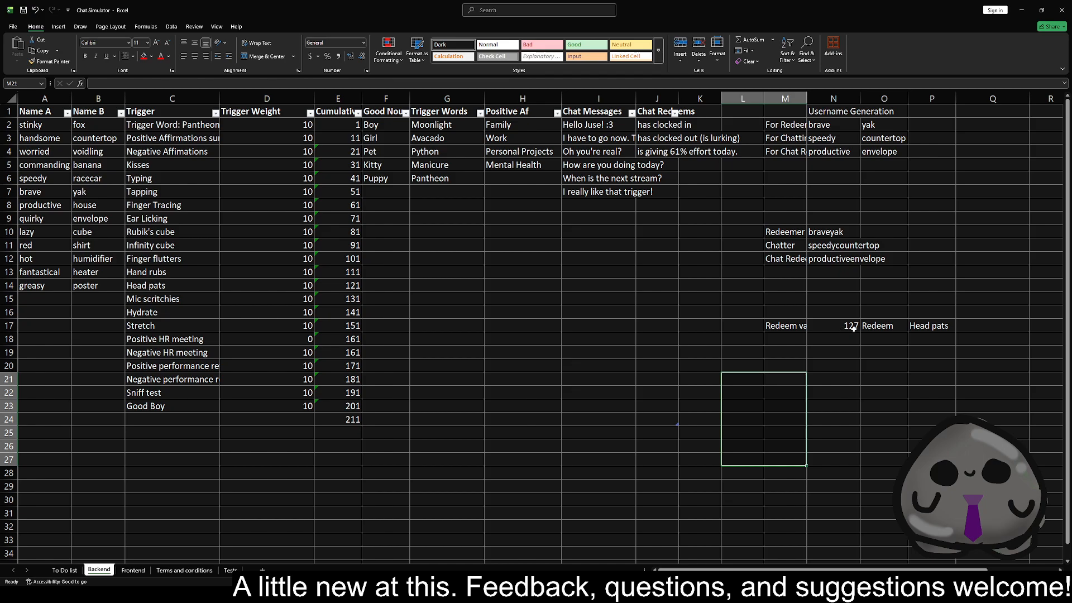
# - Check the redeem formulas in N17 and P17 on the Backend sheet, plus the B7 and A2 formulas on the Frontend sheet
pyautogui.click(835, 328)
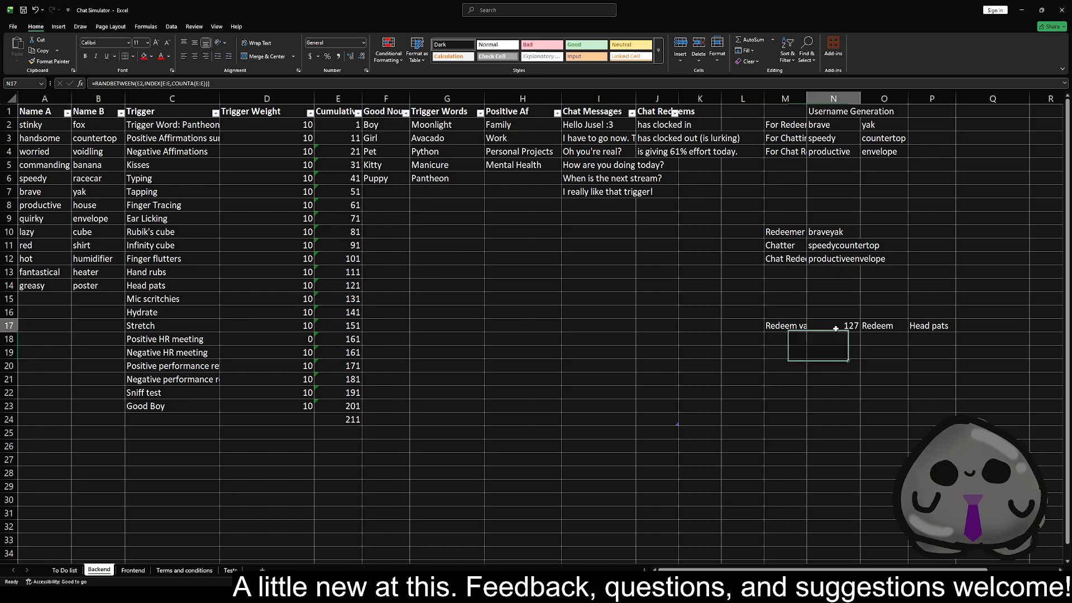
pyautogui.click(882, 331)
pyautogui.click(910, 328)
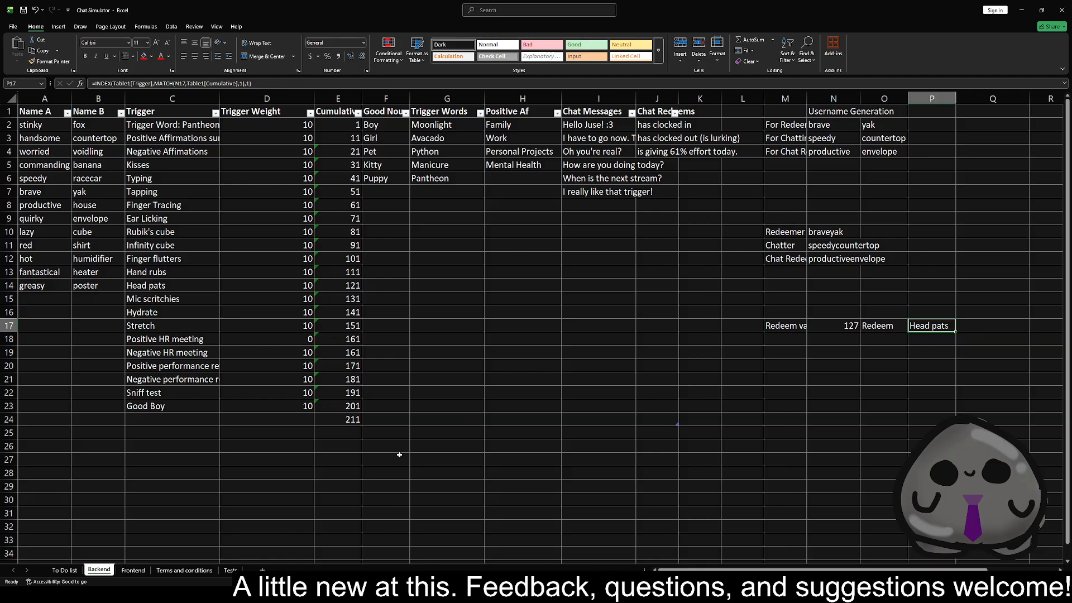
pyautogui.click(134, 568)
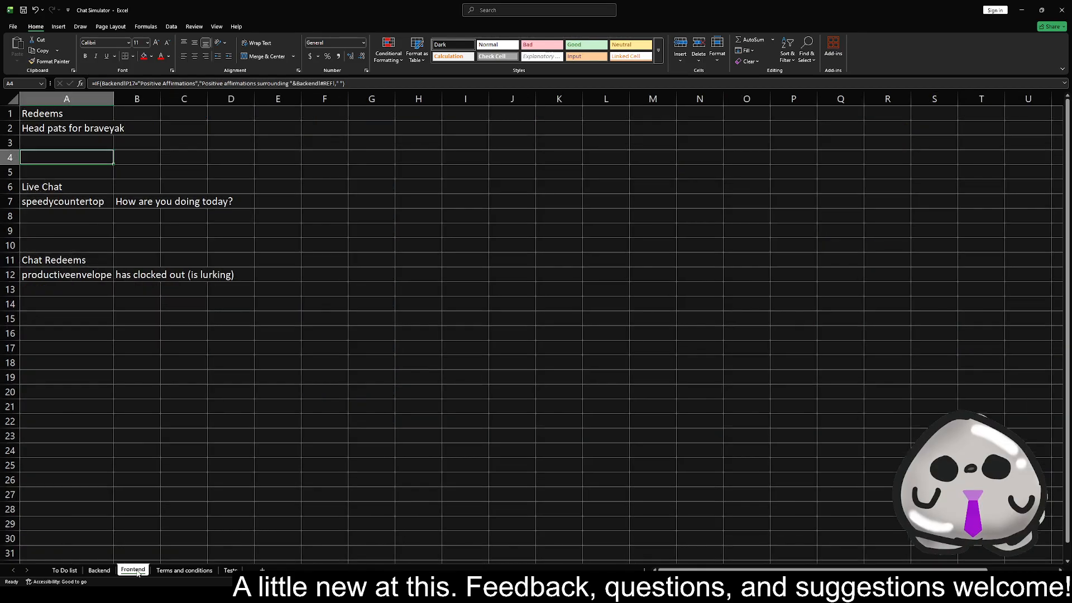
pyautogui.click(109, 201)
pyautogui.click(119, 201)
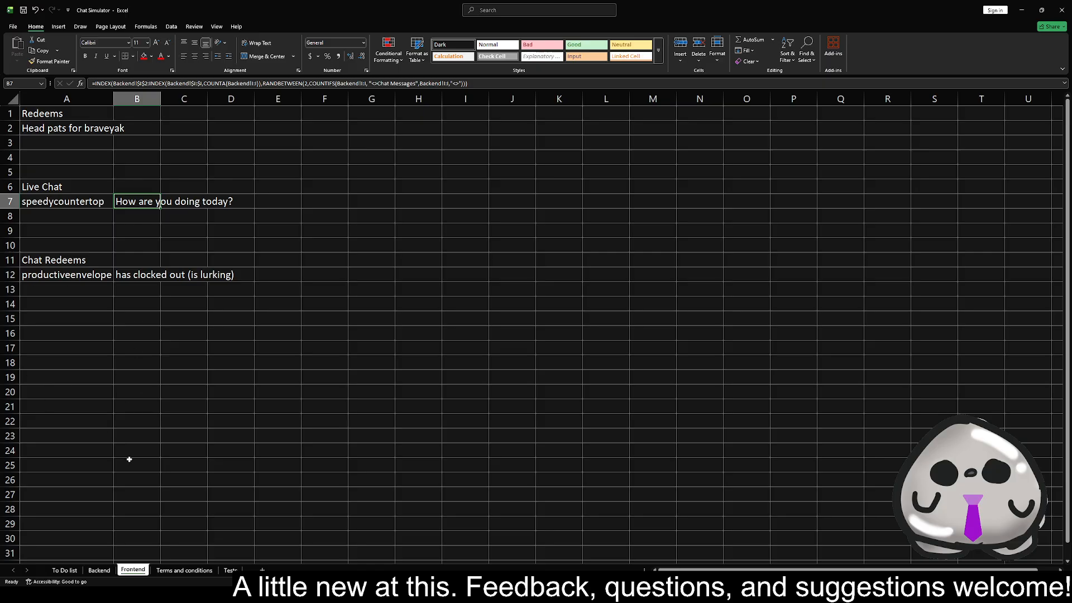
pyautogui.click(94, 128)
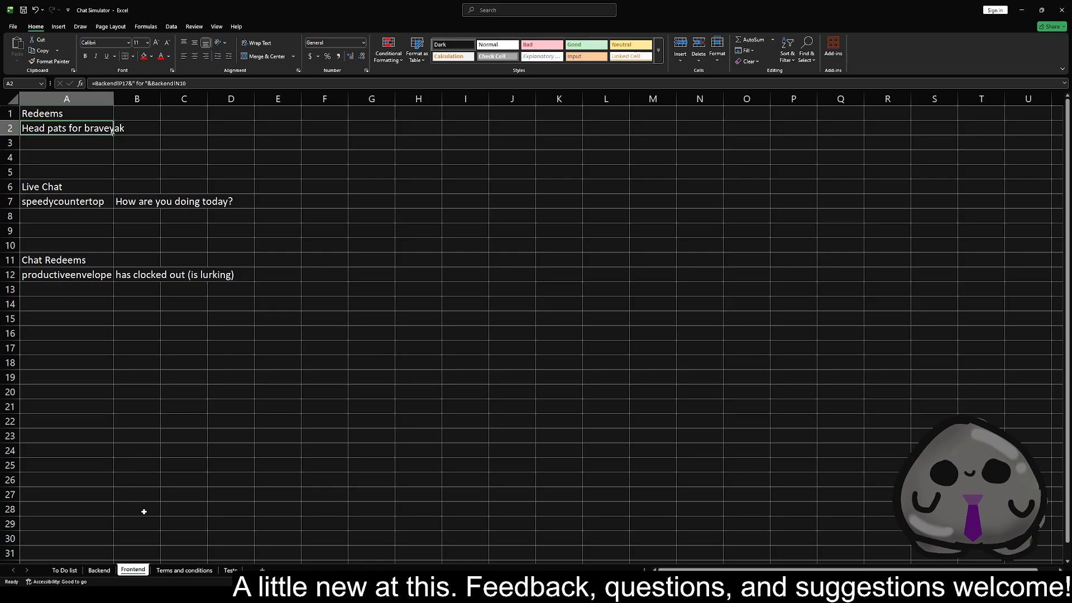
# - On the To Do list sheet, clear the finished "good boy and girl" item in A24
pyautogui.click(64, 570)
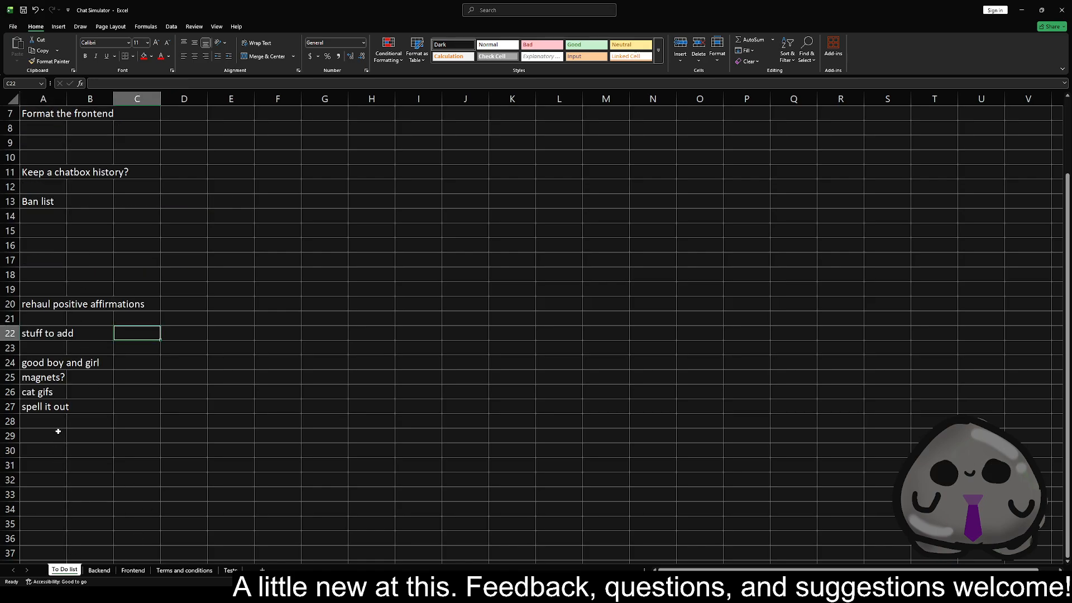
pyautogui.click(51, 364)
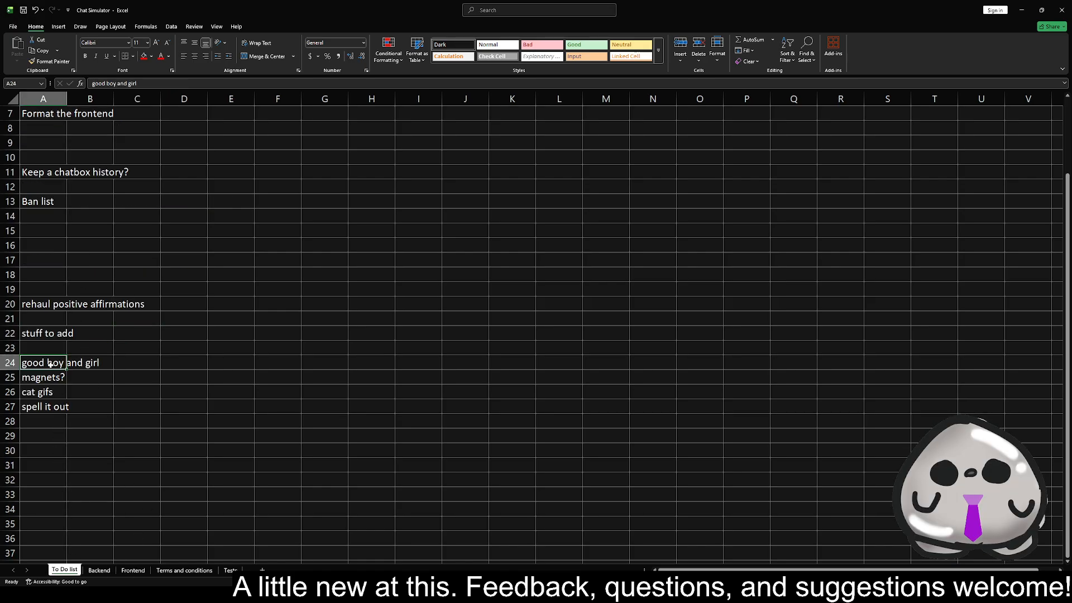
pyautogui.press('Delete')
pyautogui.press('Up')
pyautogui.press('Up')
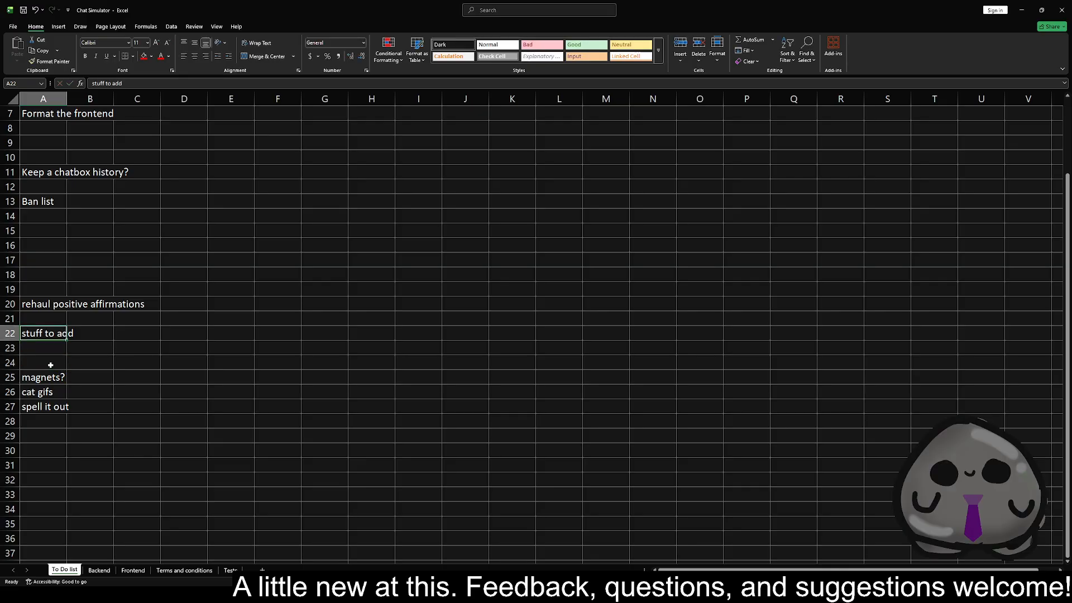
# - Review the end of the Backend trigger list at C24 and the redeem output on the Frontend sheet
pyautogui.click(90, 573)
pyautogui.click(176, 420)
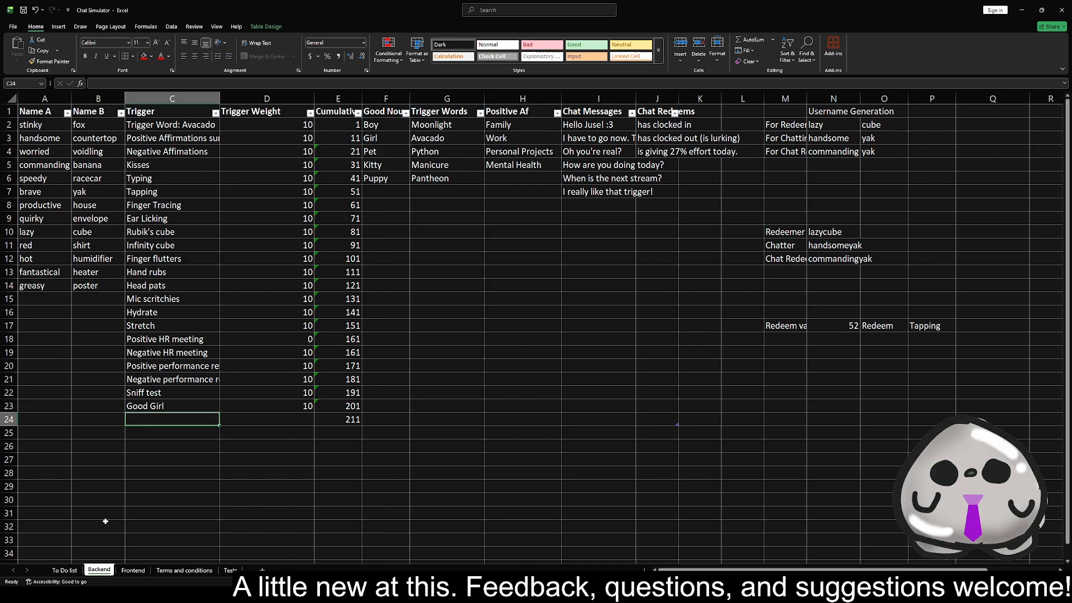
pyautogui.click(143, 570)
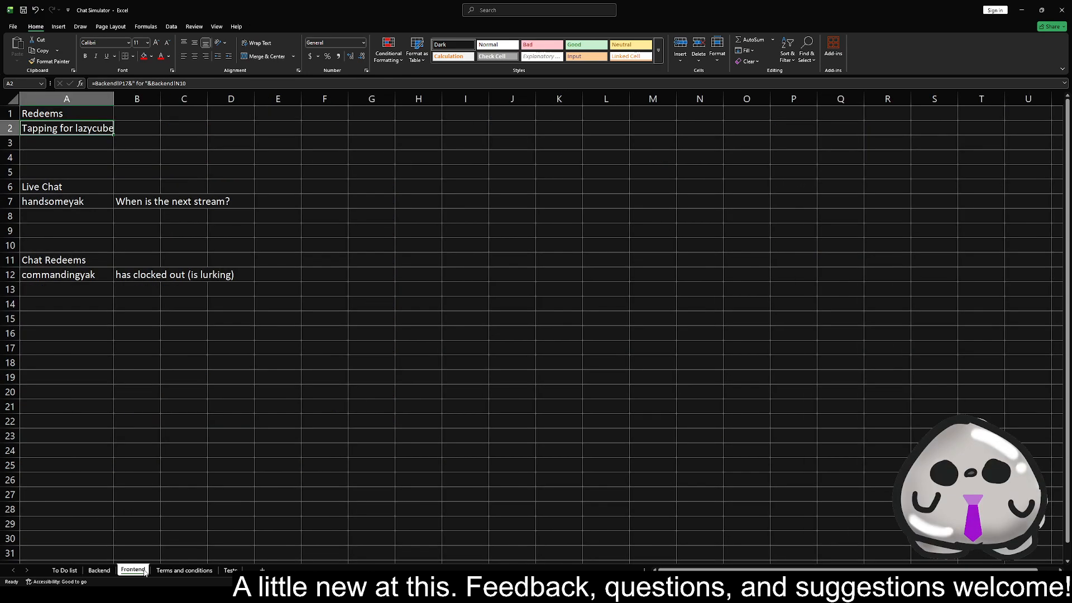
# - Check the formula in Frontend cell A4, and set the Positive Affirmations trigger weight in Backend D3 to 0
pyautogui.click(75, 159)
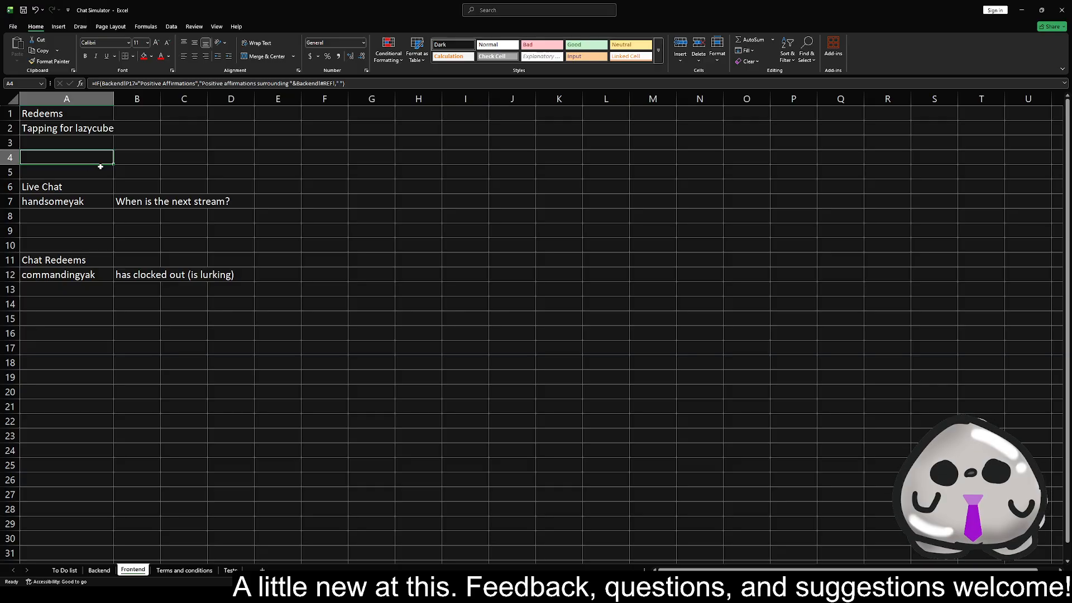
pyautogui.click(103, 571)
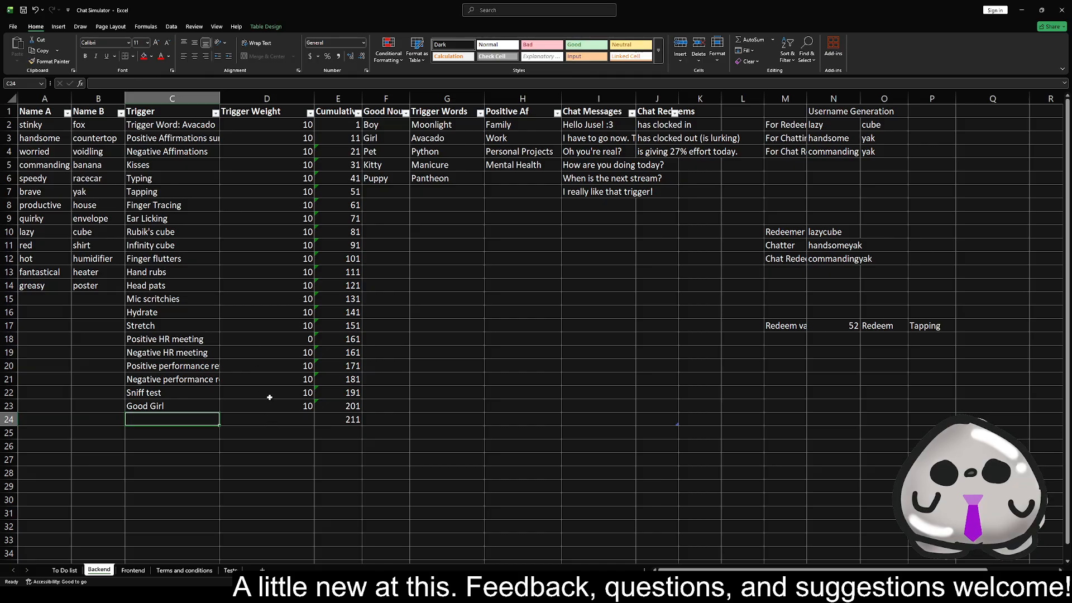
pyautogui.click(280, 137)
pyautogui.write('0')
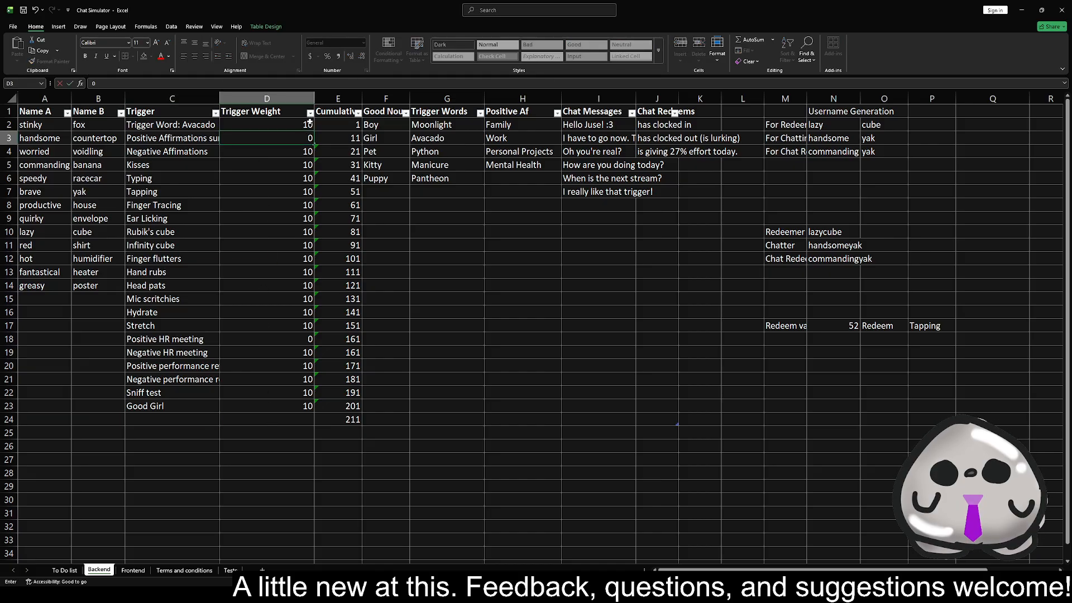
pyautogui.click(278, 170)
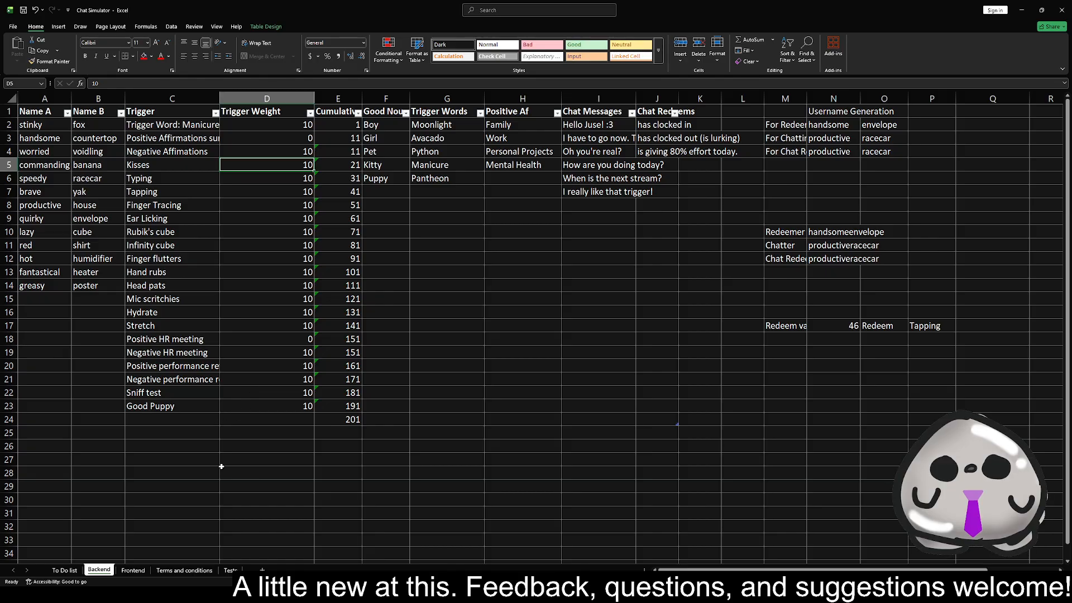
# - Recalculate the Frontend sheet to test its random redeems and chat messages, and widen column A slightly
pyautogui.click(133, 570)
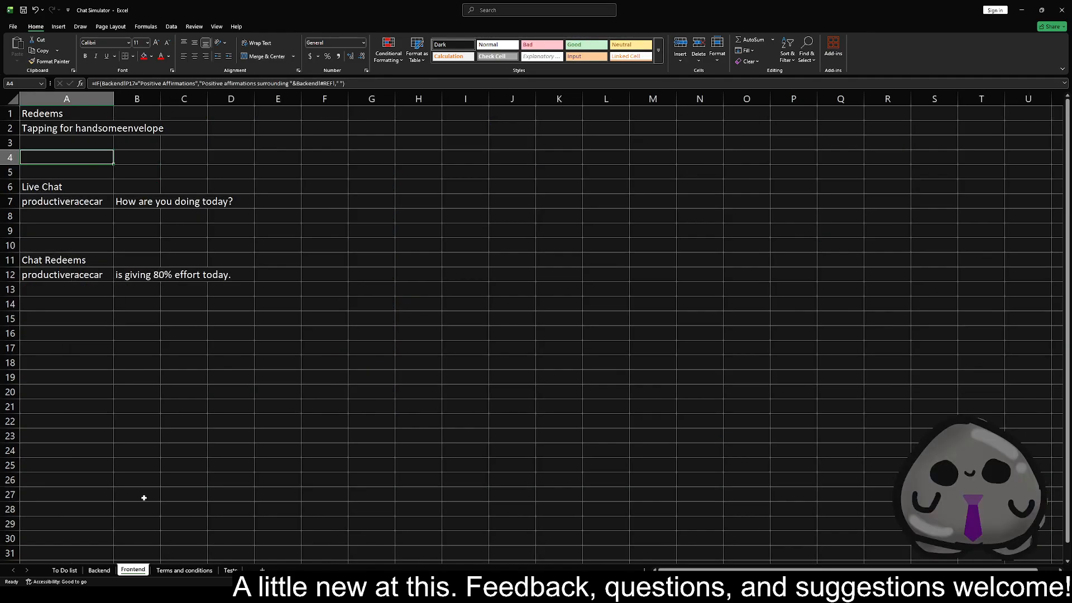
pyautogui.click(123, 321)
pyautogui.press('F9')
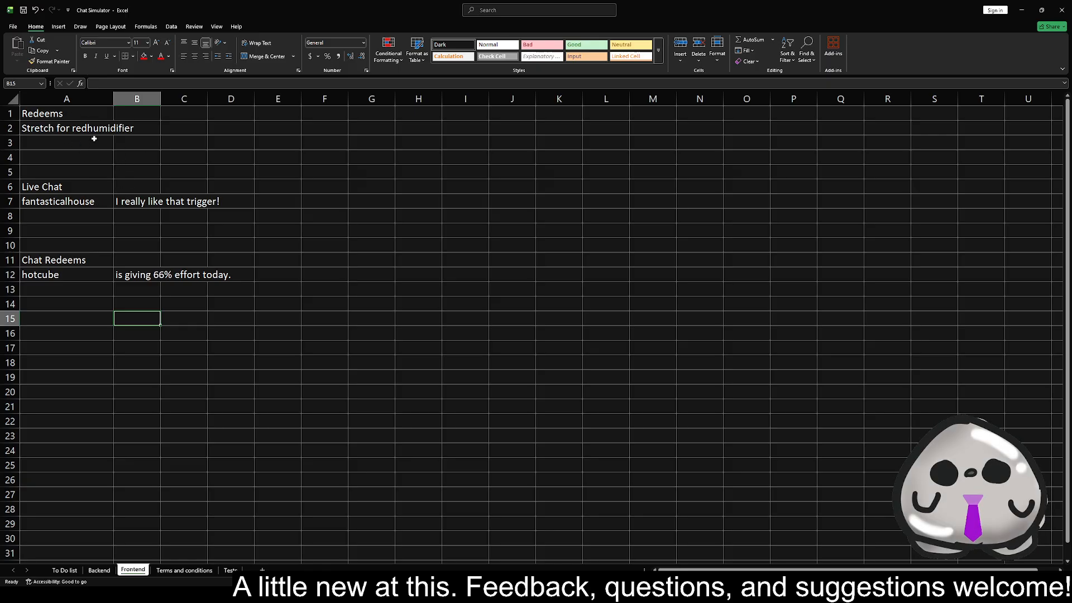
pyautogui.click(74, 157)
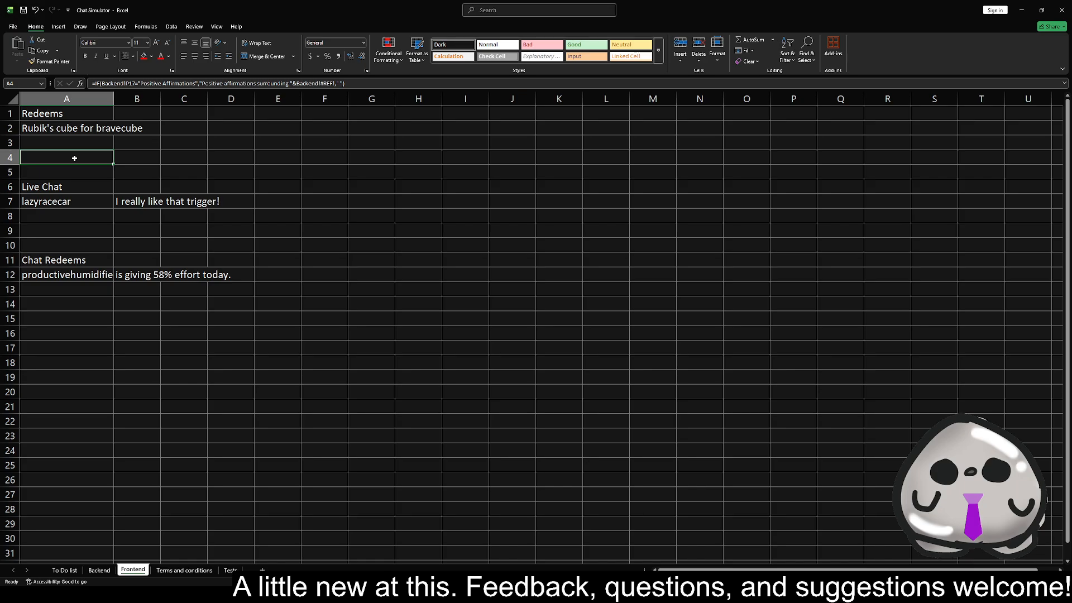
pyautogui.moveTo(113, 98); pyautogui.dragTo(123, 98)
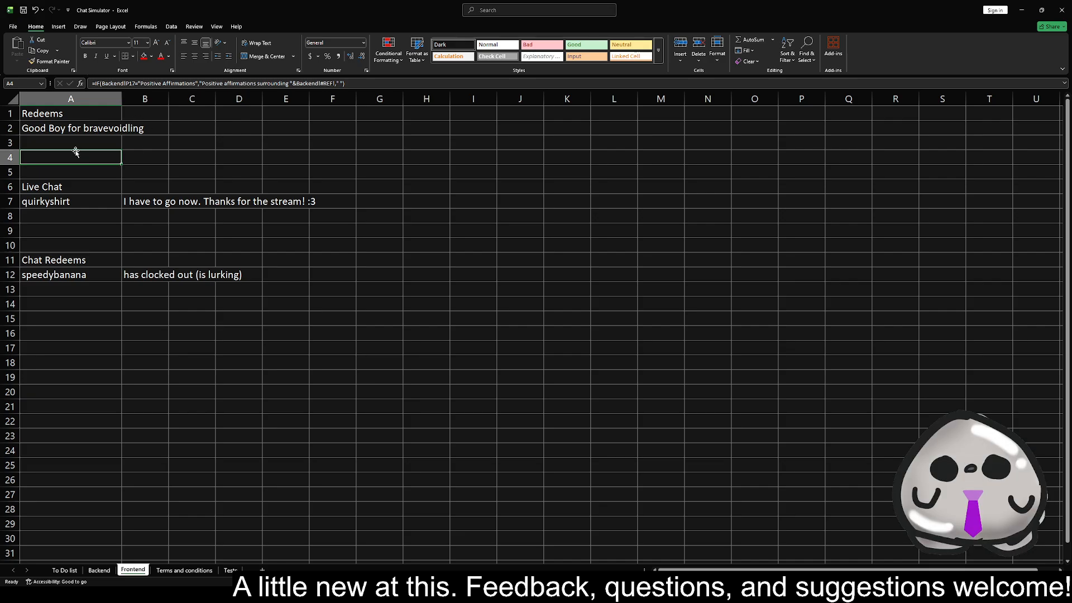
pyautogui.press('F9')
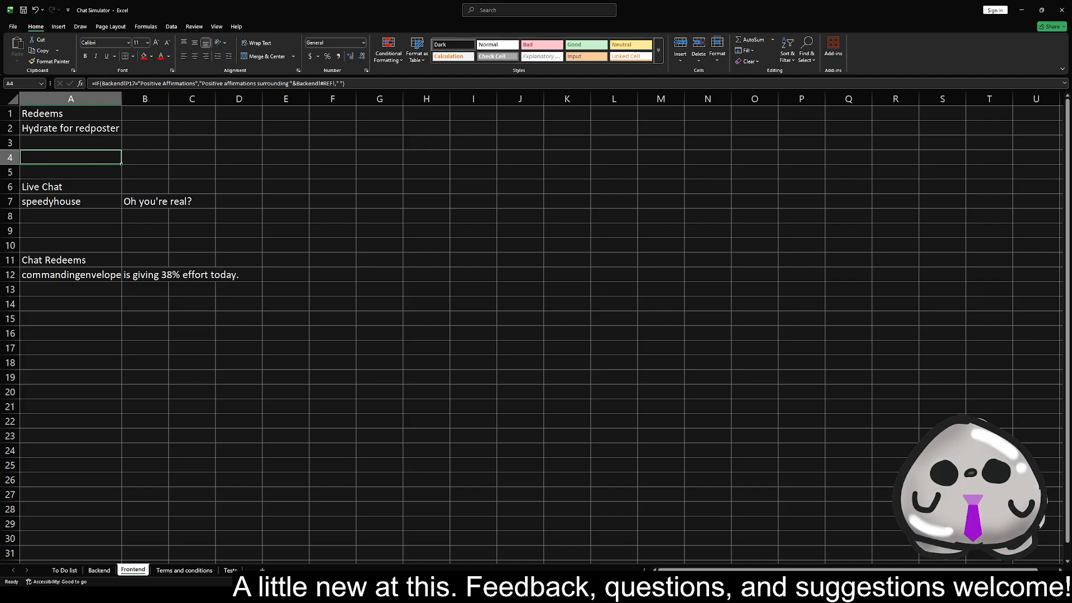
pyautogui.click(96, 231)
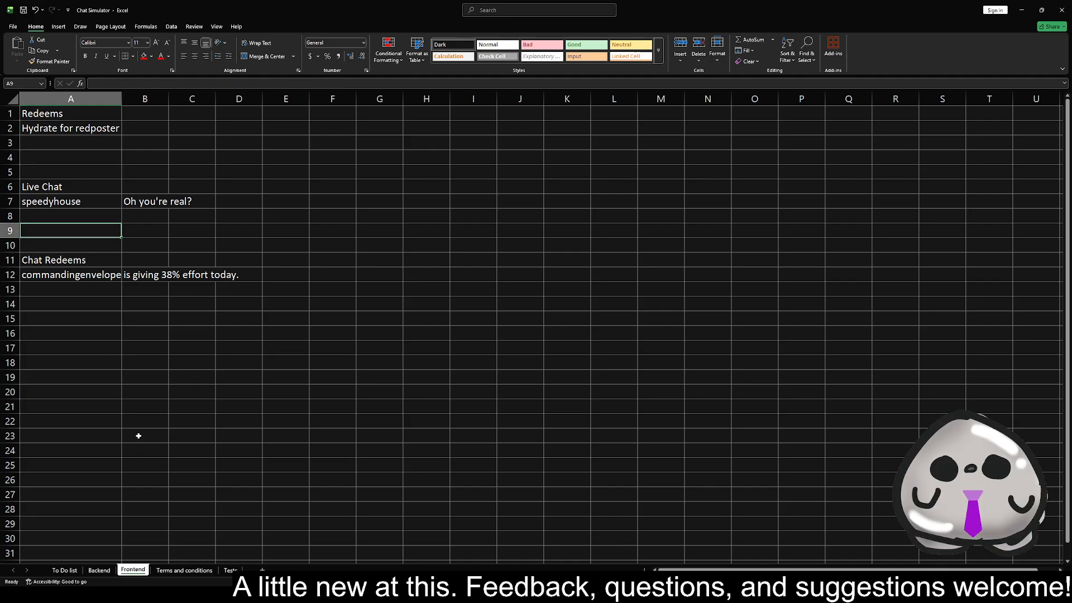
# - Check the remaining "stuff to add" items on the To Do list sheet, and return to C24 on the Backend sheet
pyautogui.click(71, 569)
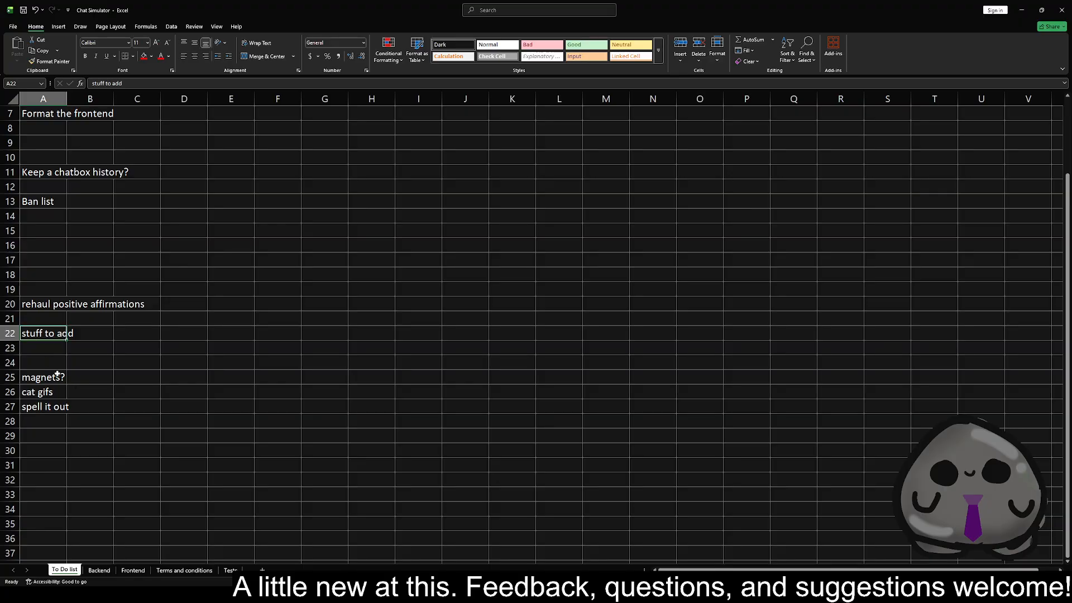
pyautogui.click(97, 571)
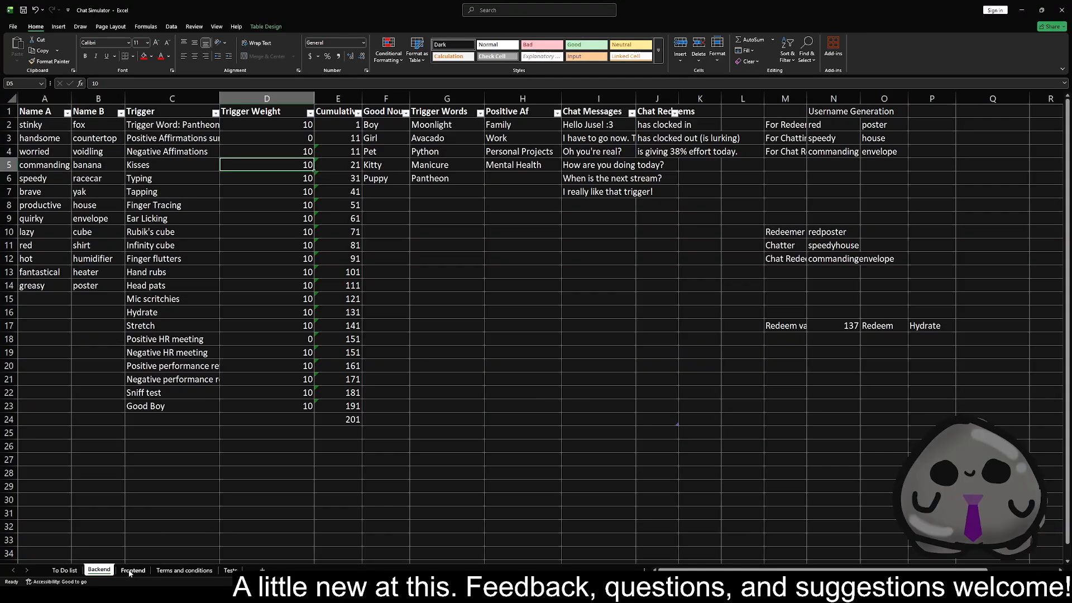
pyautogui.click(161, 422)
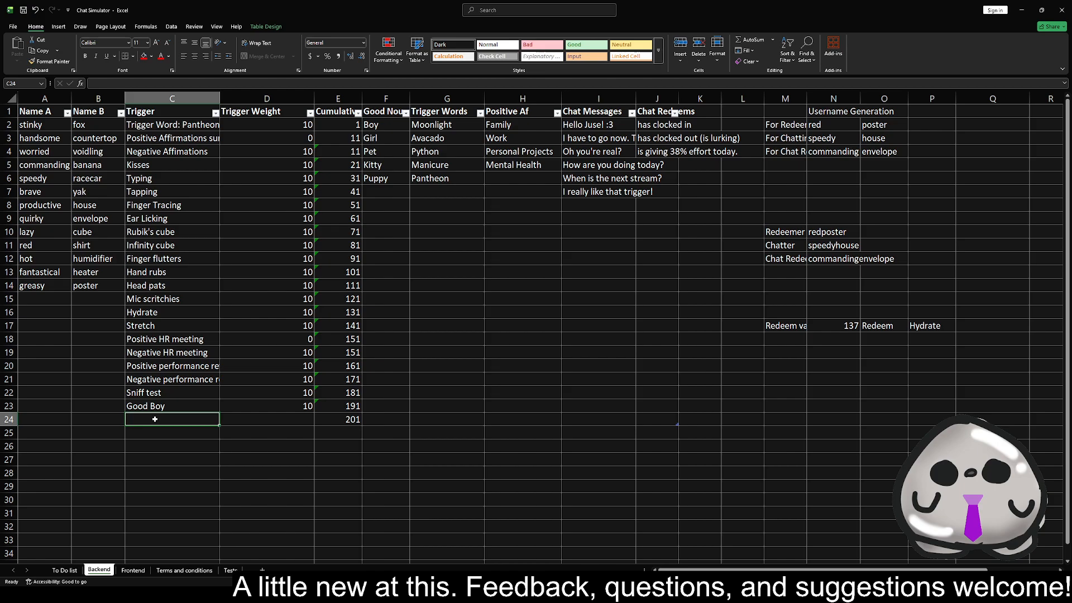
pyautogui.write('S')
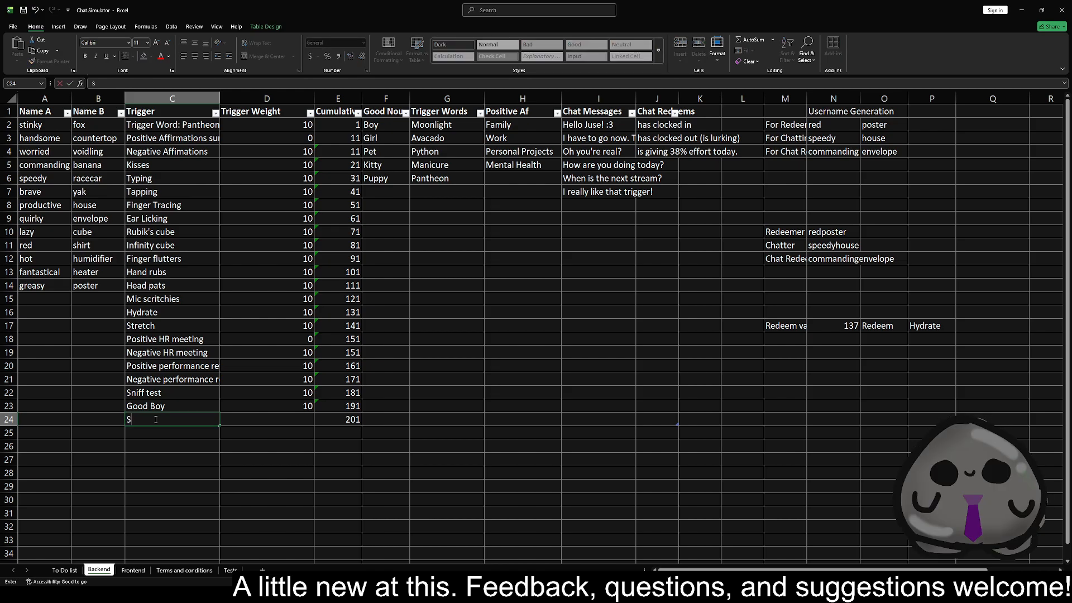
pyautogui.write('pell it out')
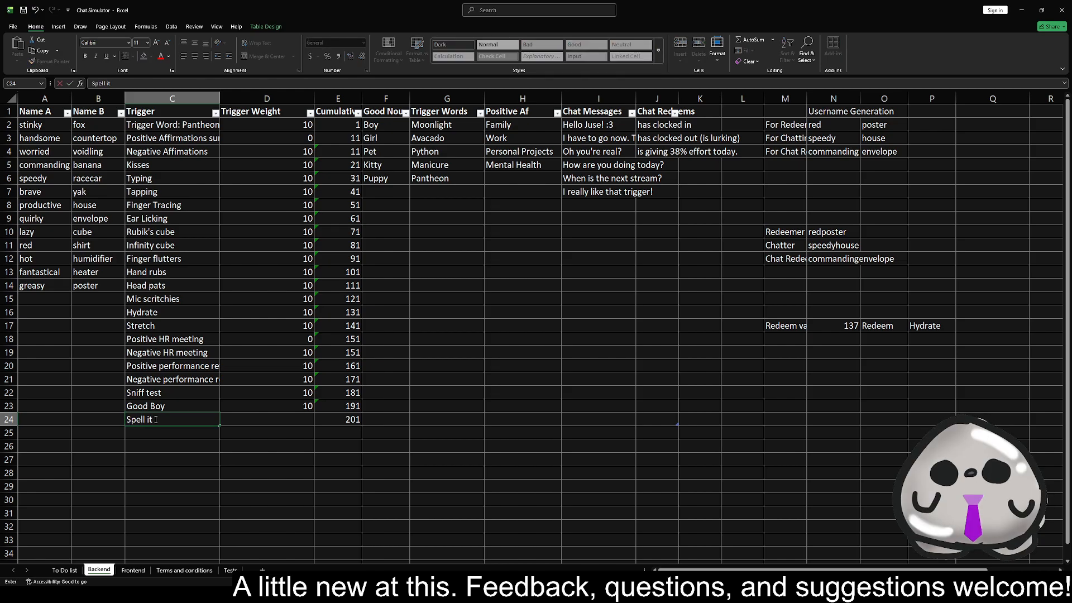
pyautogui.press('BackSpace')
pyautogui.press('BackSpace')
pyautogui.press('BackSpace')
pyautogui.press('BackSpace')
pyautogui.press('BackSpace')
pyautogui.press('BackSpace')
pyautogui.press('BackSpace')
pyautogui.press('BackSpace')
pyautogui.press('BackSpace')
pyautogui.press('BackSpace')
pyautogui.press('BackSpace')
pyautogui.press('BackSpace')
# - Add the triggers "Name spelling" in C24 and "Spell it out" in C25
pyautogui.write('Name spelli')
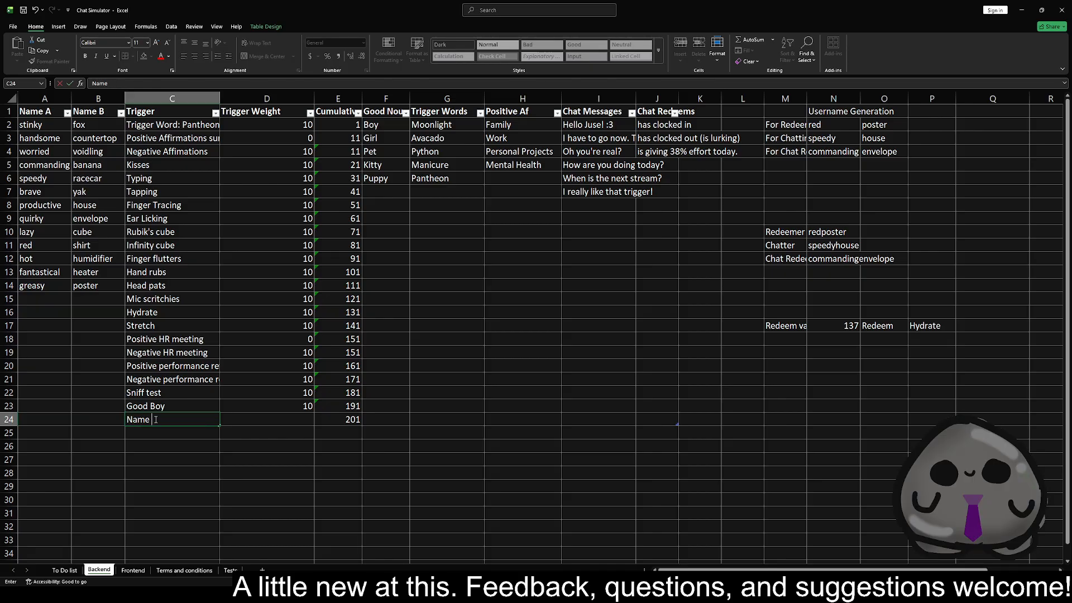
pyautogui.press('Return')
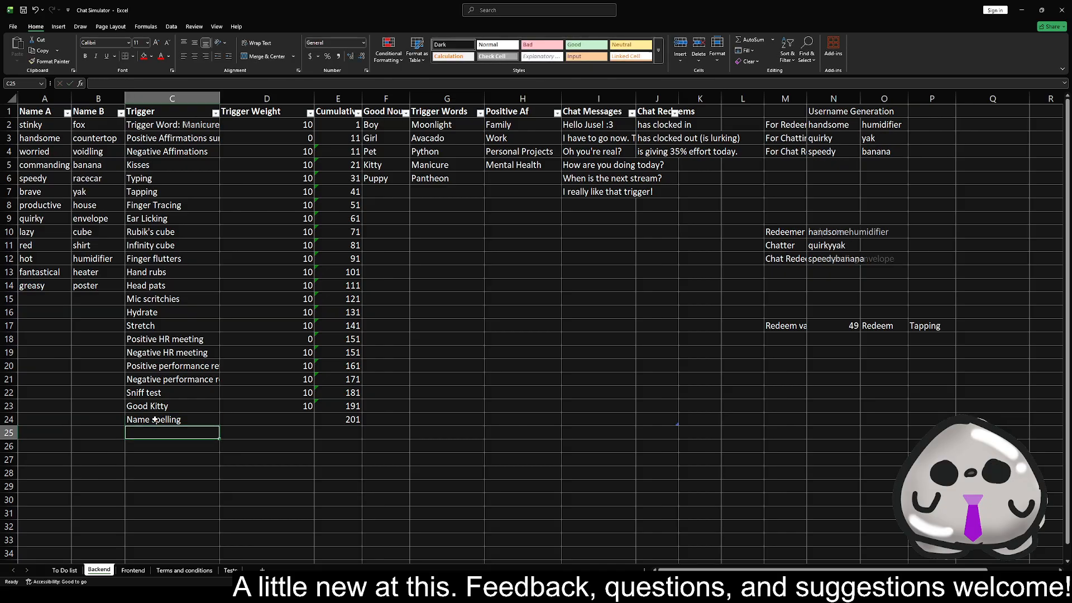
pyautogui.write('Spell it out')
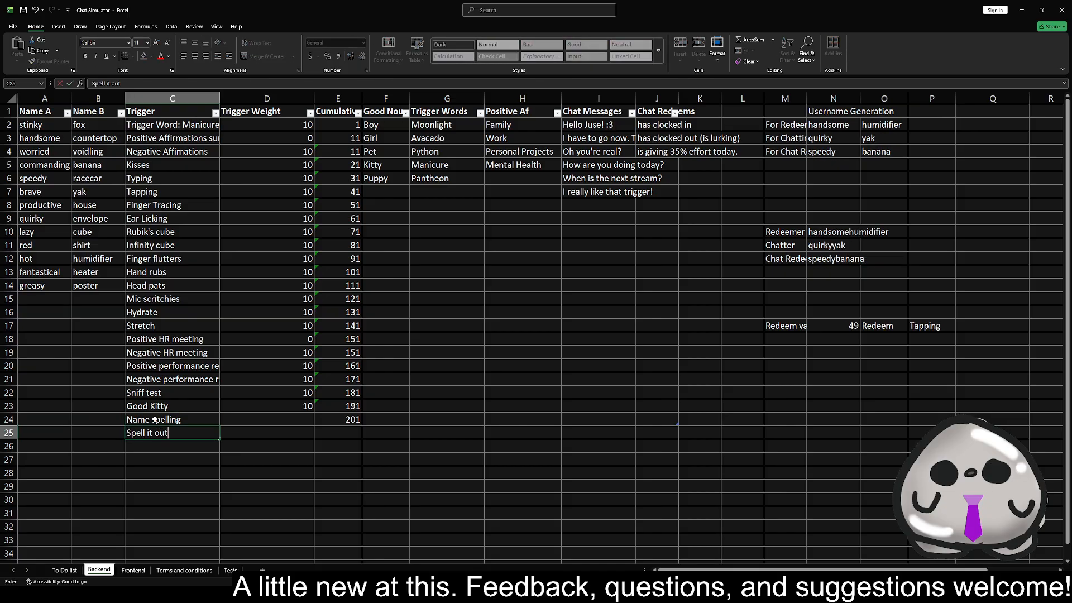
pyautogui.press('Return')
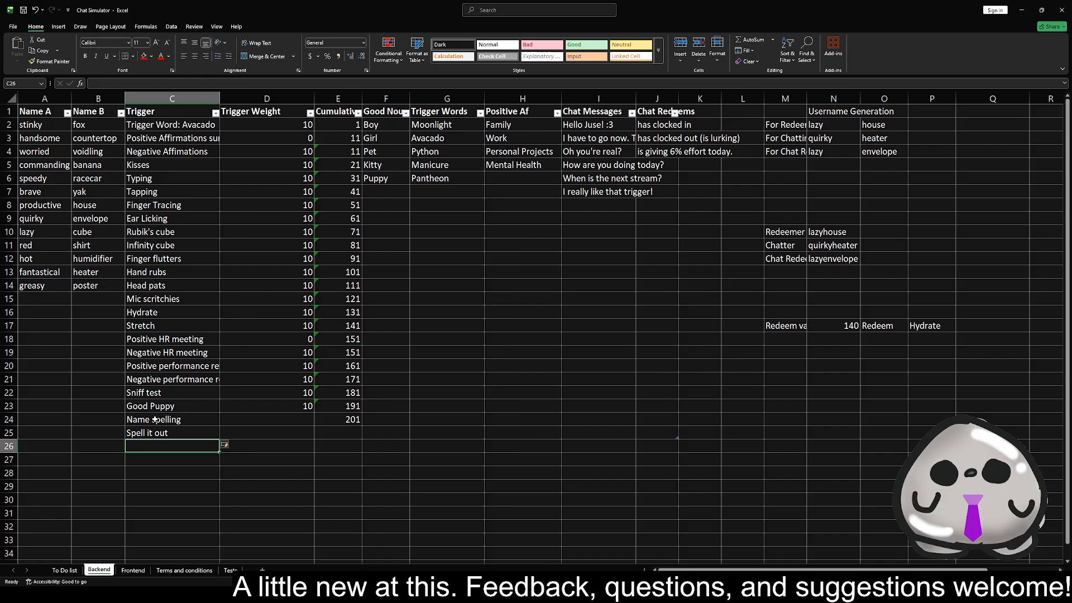
# - Set the trigger weights to 10 for Name spelling in D24 and 1 for Spell it out in D25
pyautogui.press('Right')
pyautogui.press('Up')
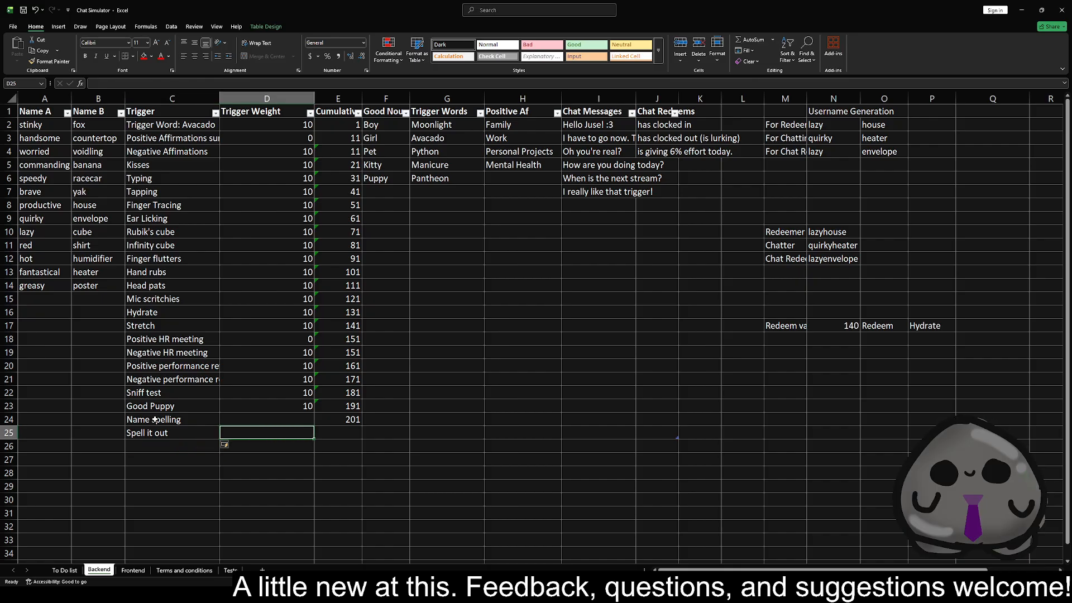
pyautogui.press('Up')
pyautogui.write('10')
pyautogui.press('Return')
pyautogui.write('1')
pyautogui.press('Return')
# - Add the trigger "Cats gif" in C26 with a trigger weight of 1
pyautogui.press('Left')
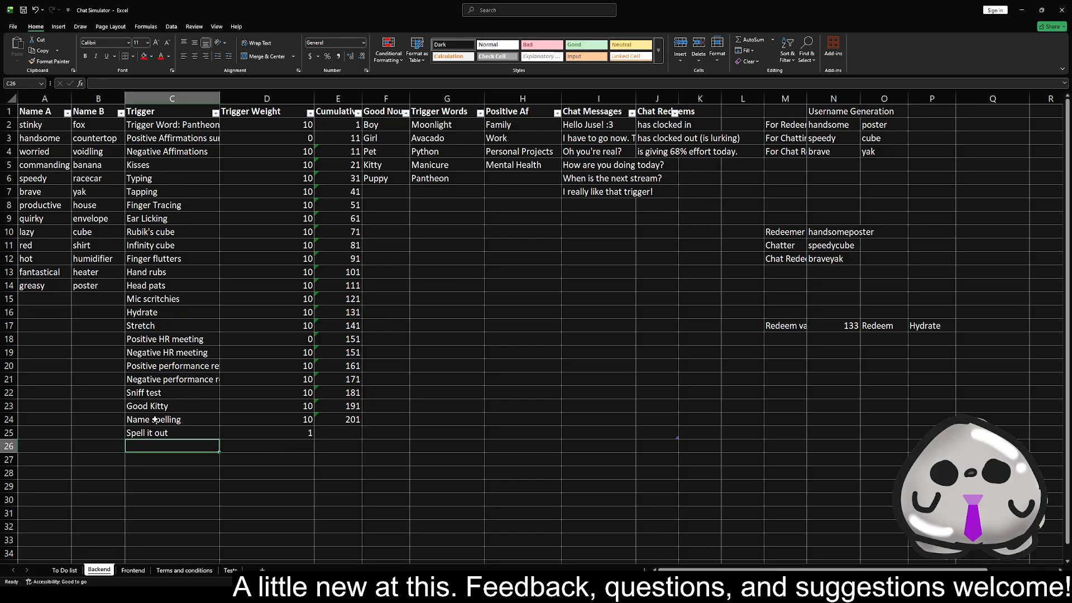
pyautogui.write('Cat')
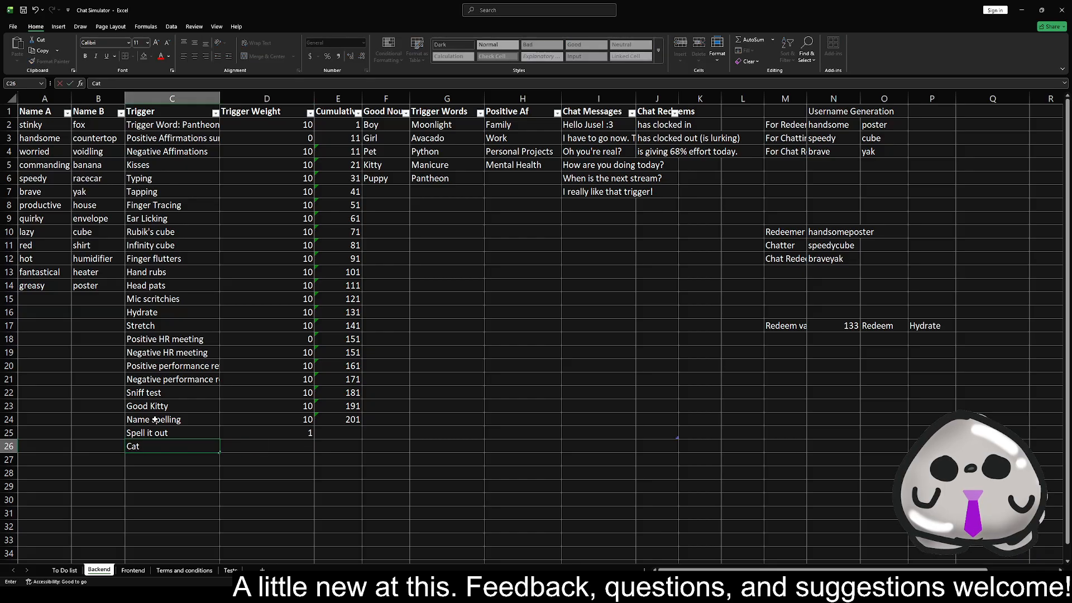
pyautogui.write('s ')
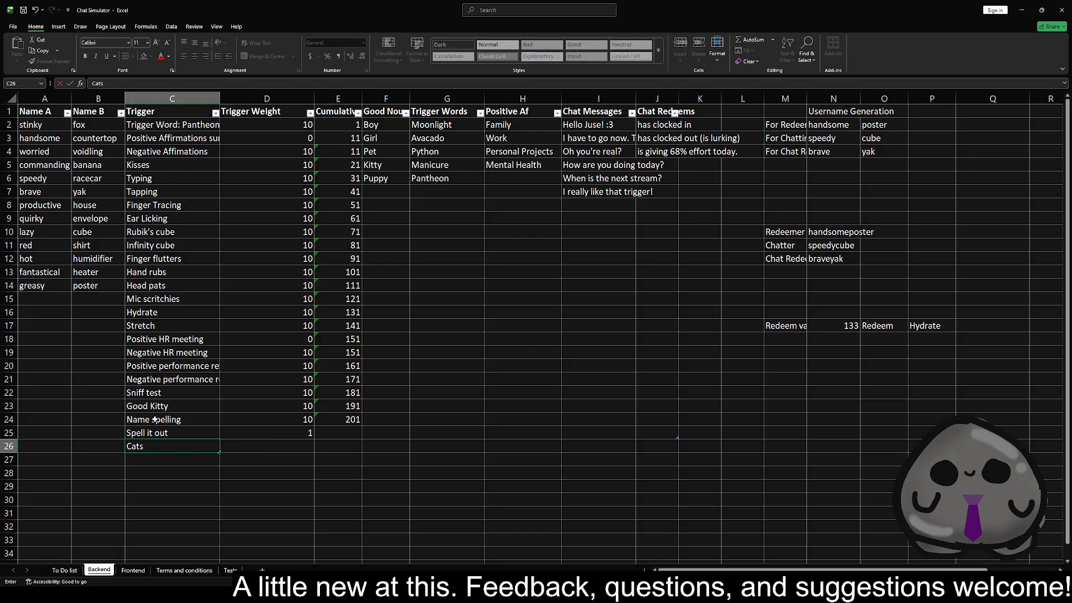
pyautogui.write('gif')
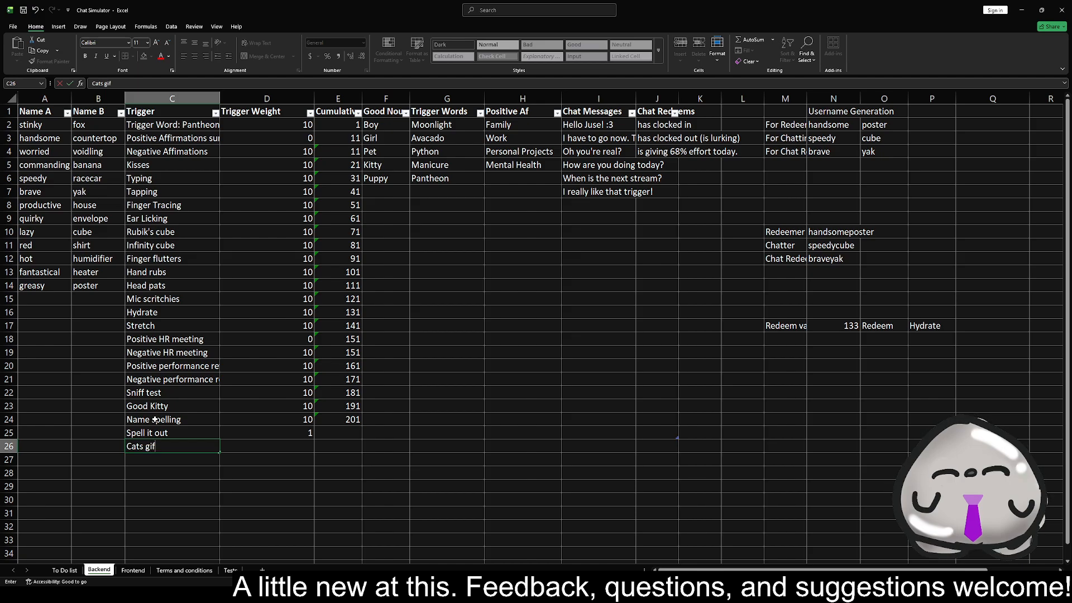
pyautogui.press('Tab')
pyautogui.write('1')
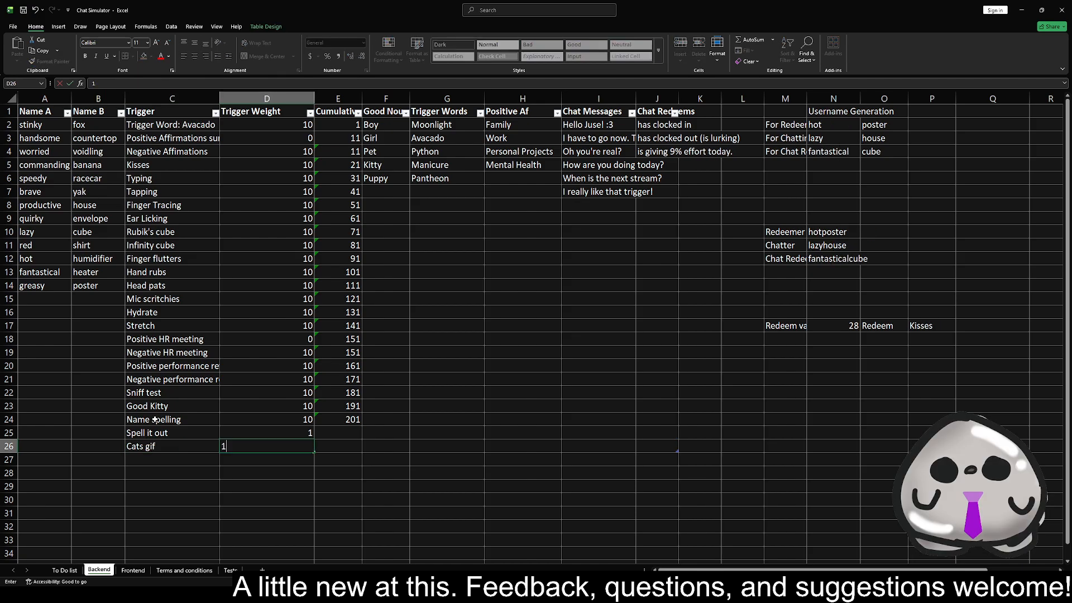
pyautogui.press('Return')
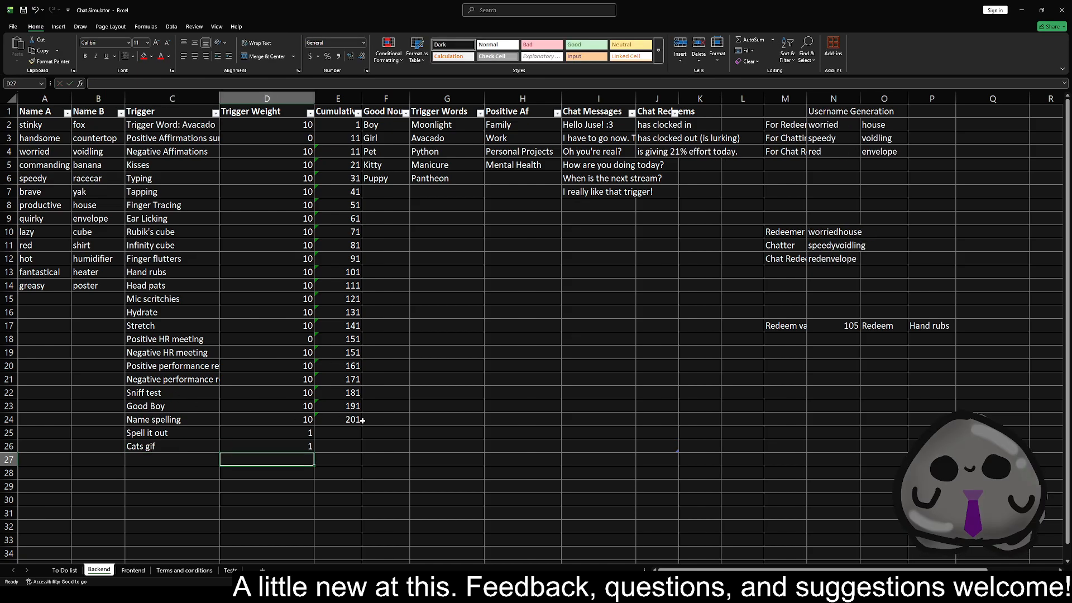
# - Fill the cumulative weight formula from E24 down through E27
pyautogui.moveTo(357, 419); pyautogui.dragTo(355, 462)
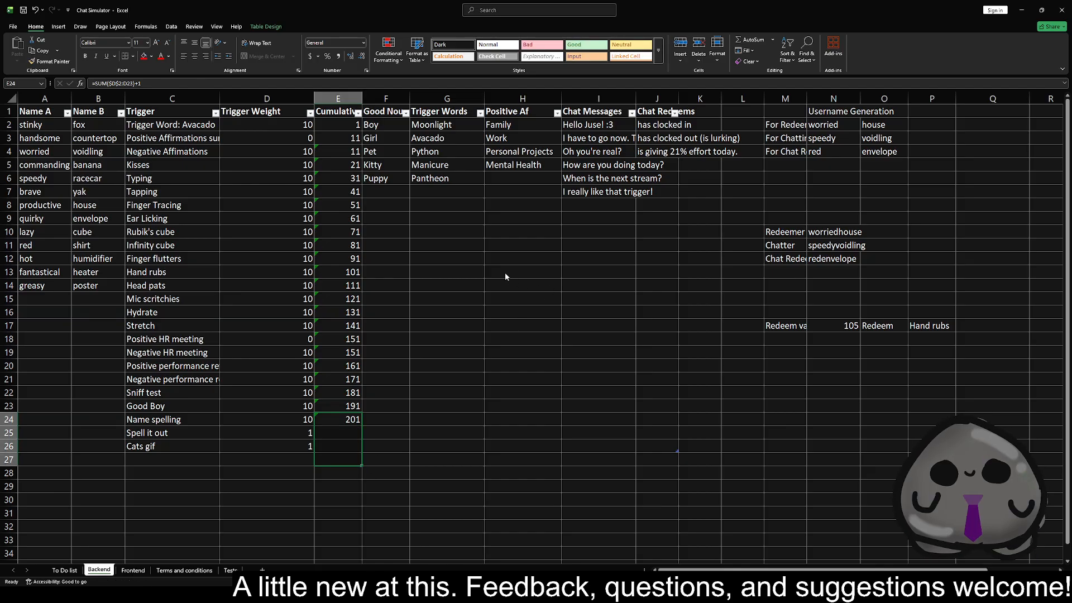
pyautogui.hotkey('ctrl', 'd')
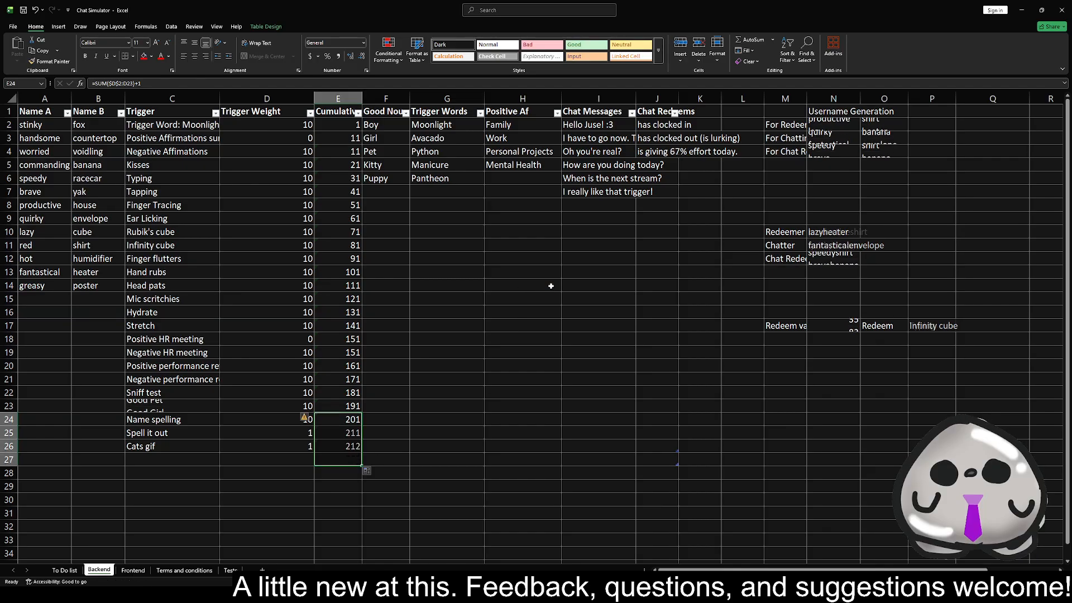
pyautogui.click(355, 447)
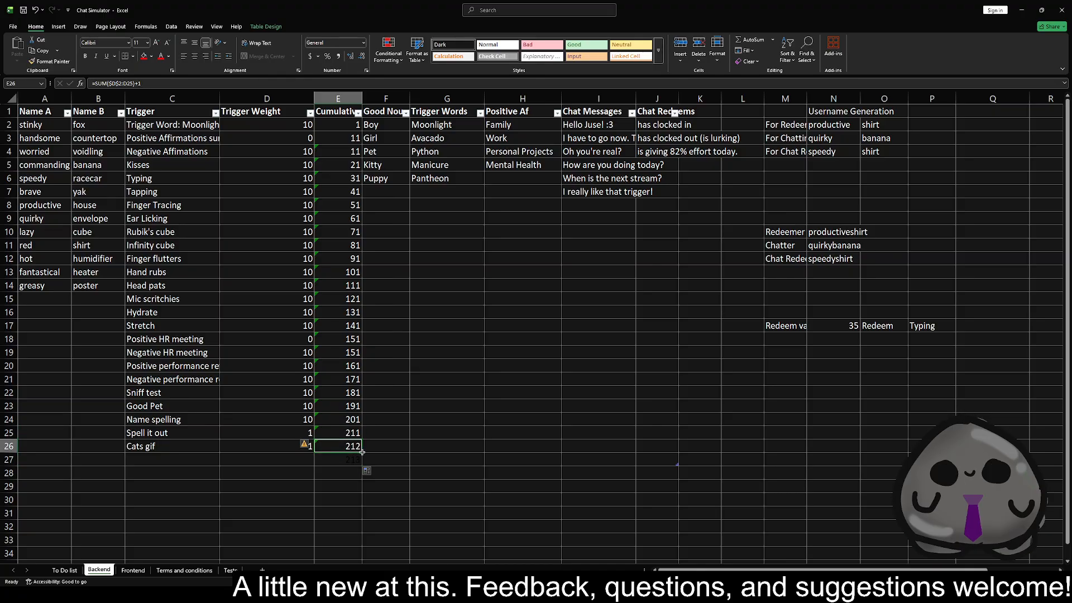
pyautogui.click(366, 452)
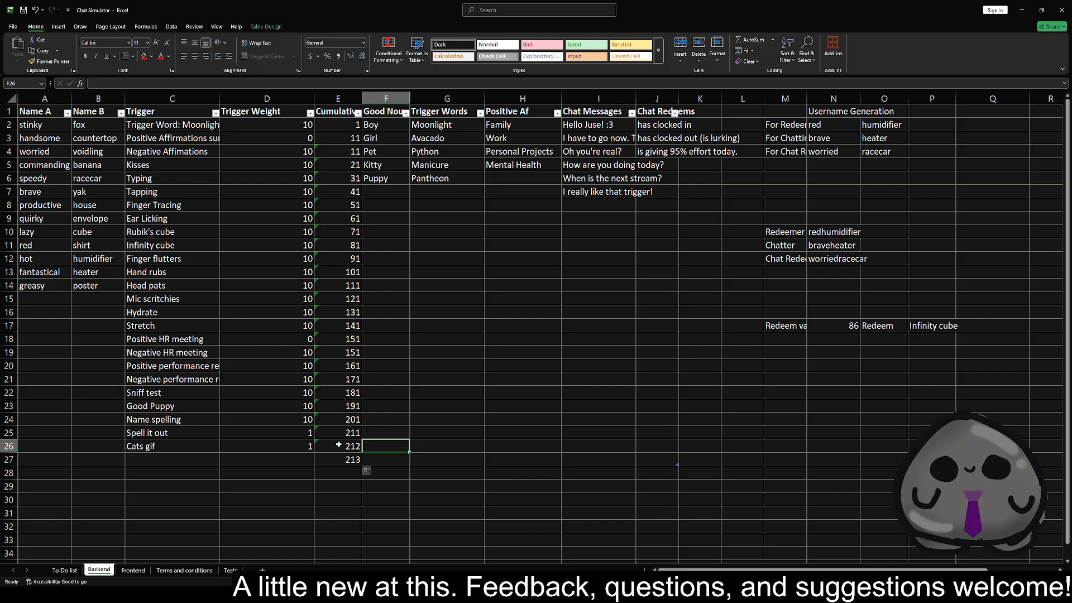
pyautogui.click(230, 423)
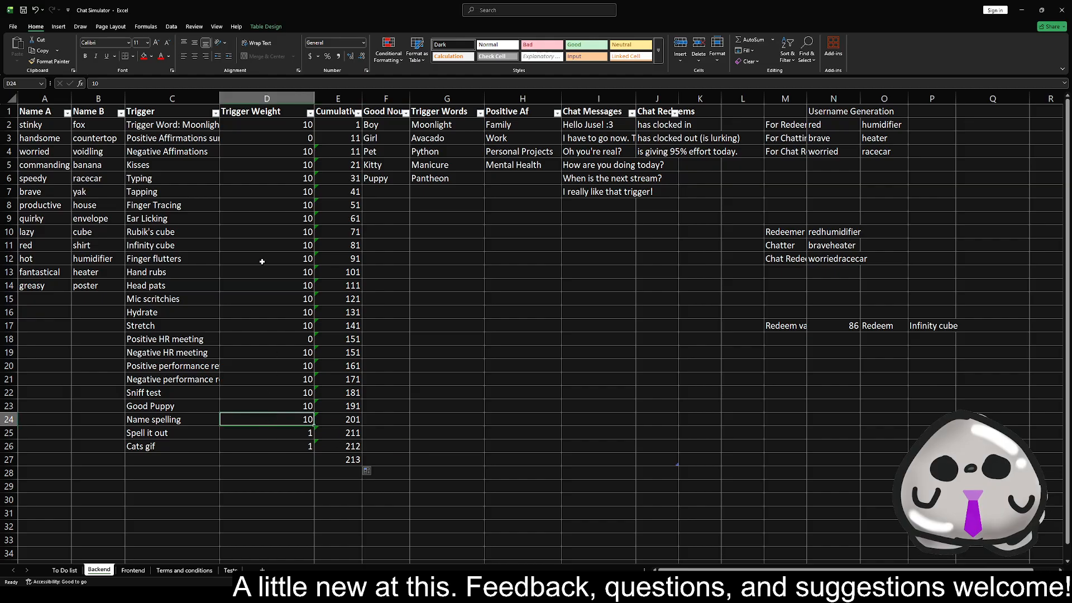
pyautogui.click(283, 126)
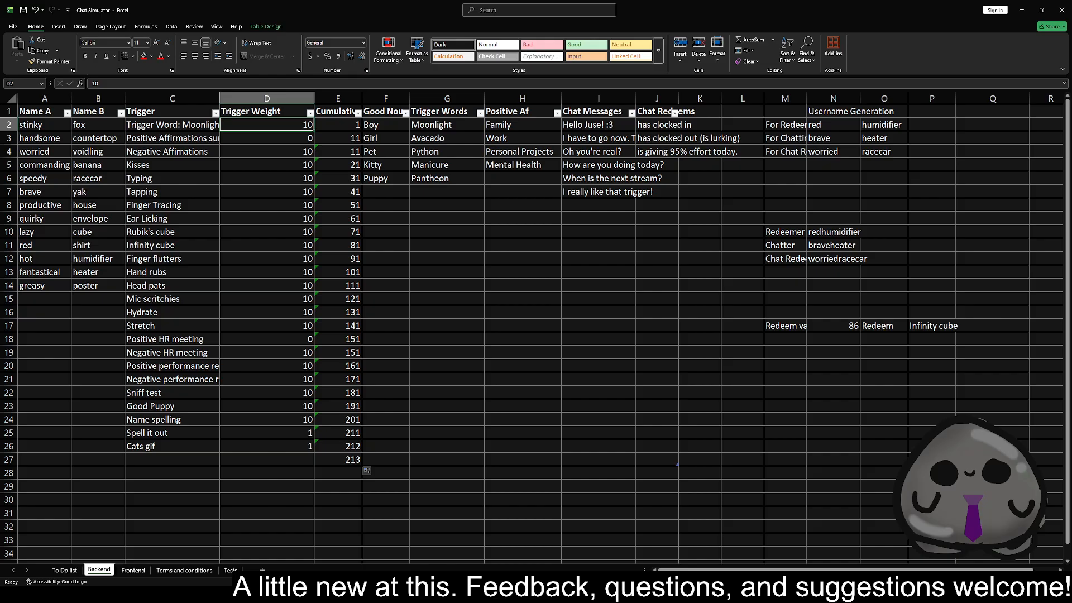
pyautogui.click(251, 434)
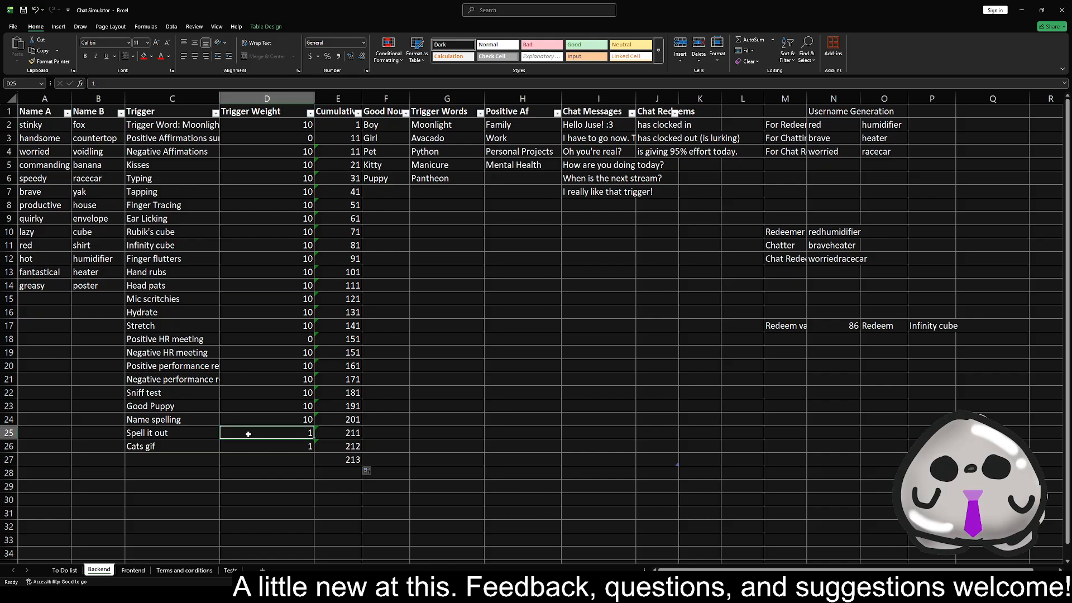
pyautogui.click(183, 432)
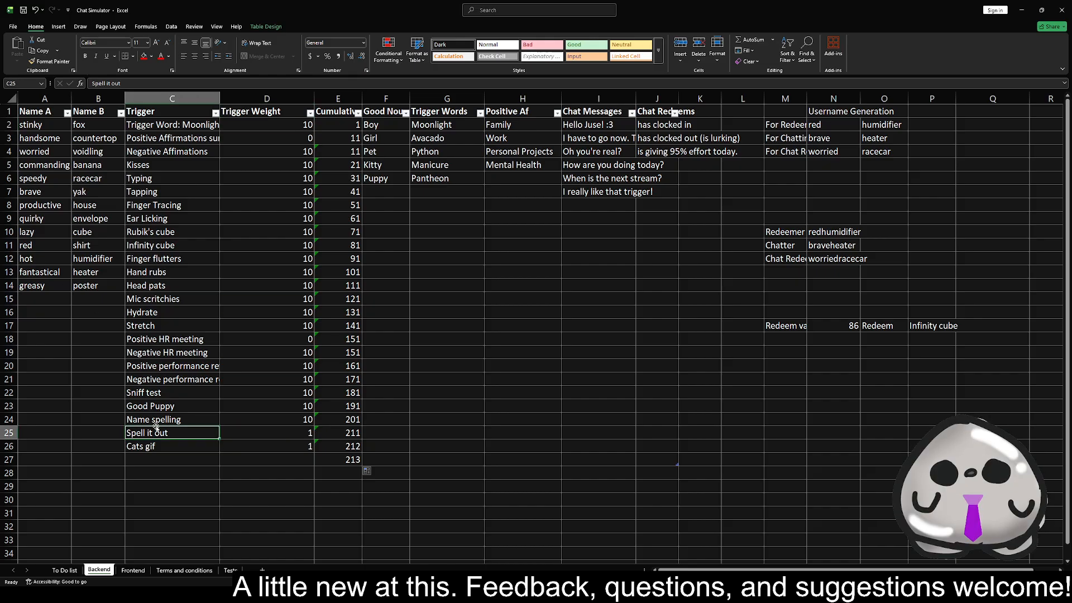
pyautogui.click(180, 446)
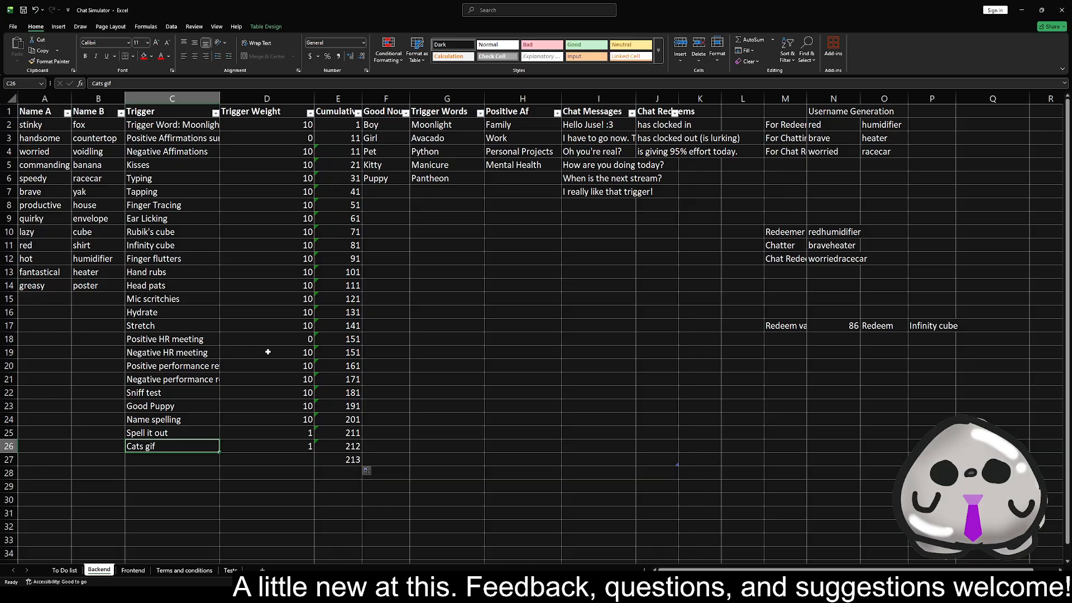
# - Set the trigger weight of Cats gif in D26 to 5
pyautogui.click(275, 444)
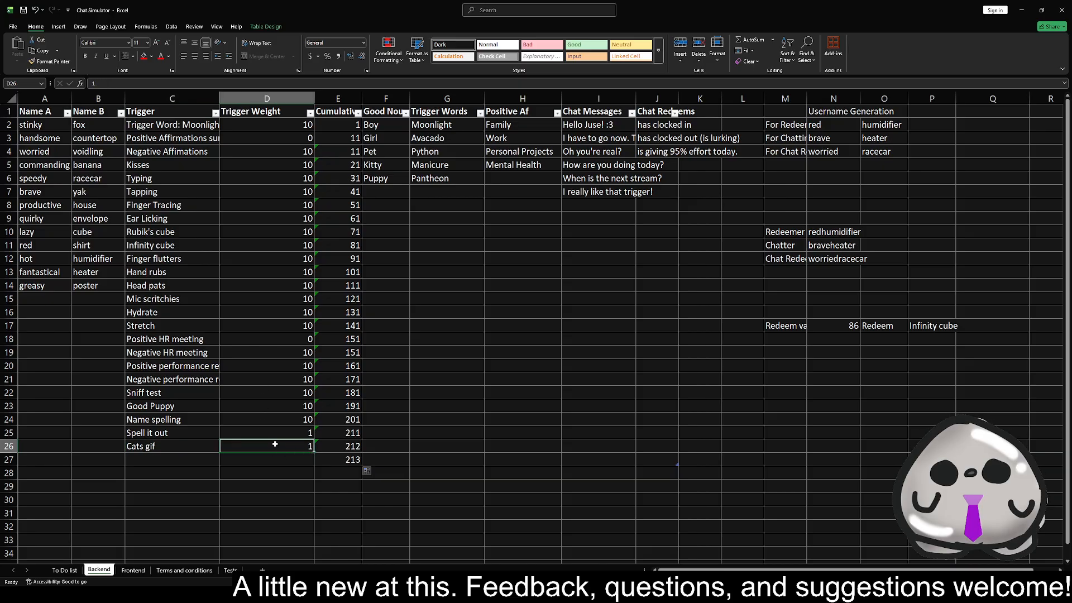
pyautogui.write('5')
pyautogui.press('Return')
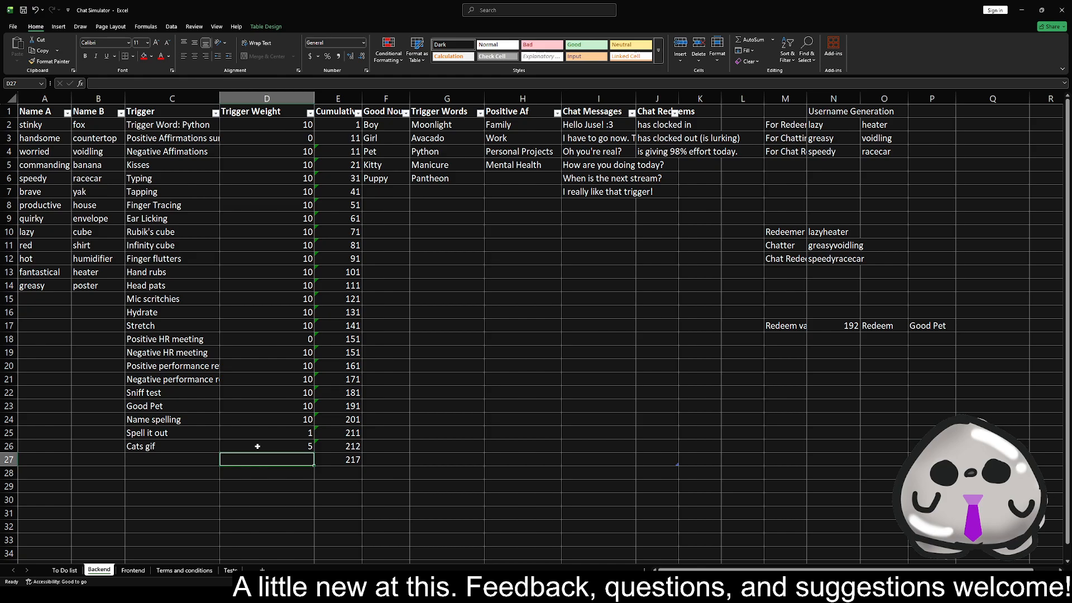
pyautogui.click(226, 437)
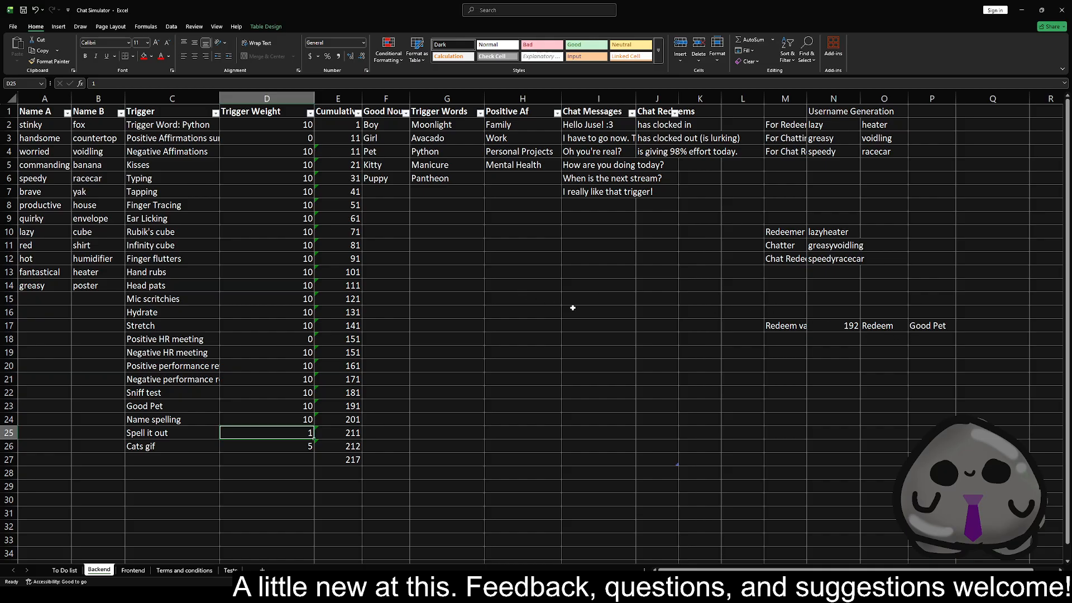
# - Add the note "consolidate all random values on backend and then simply reference on front end" in A17 of the To Do list sheet
pyautogui.click(917, 326)
pyautogui.click(841, 324)
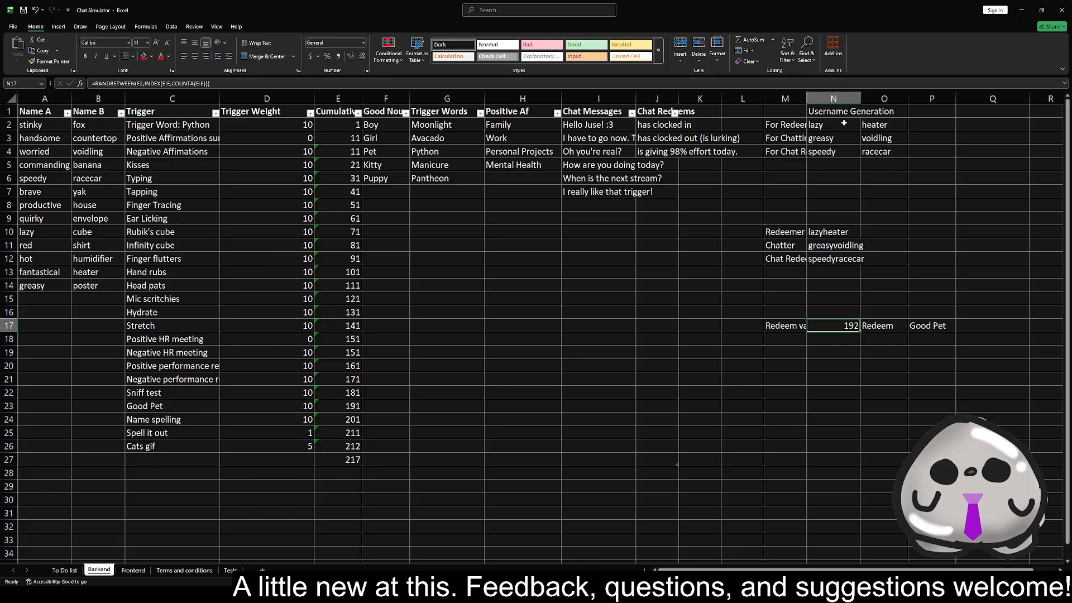
pyautogui.click(134, 569)
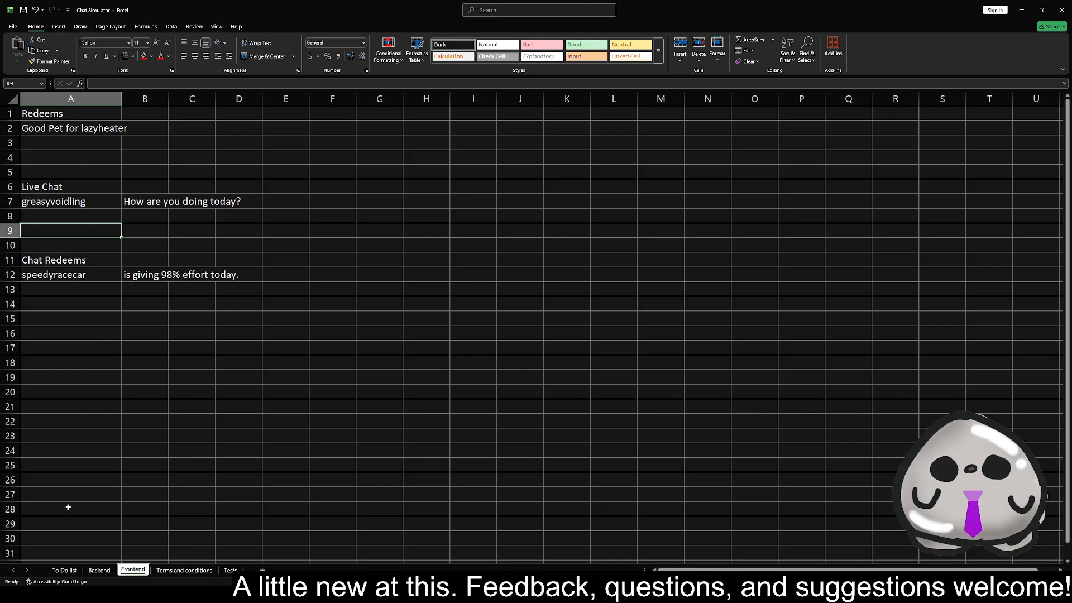
pyautogui.click(66, 569)
pyautogui.click(50, 261)
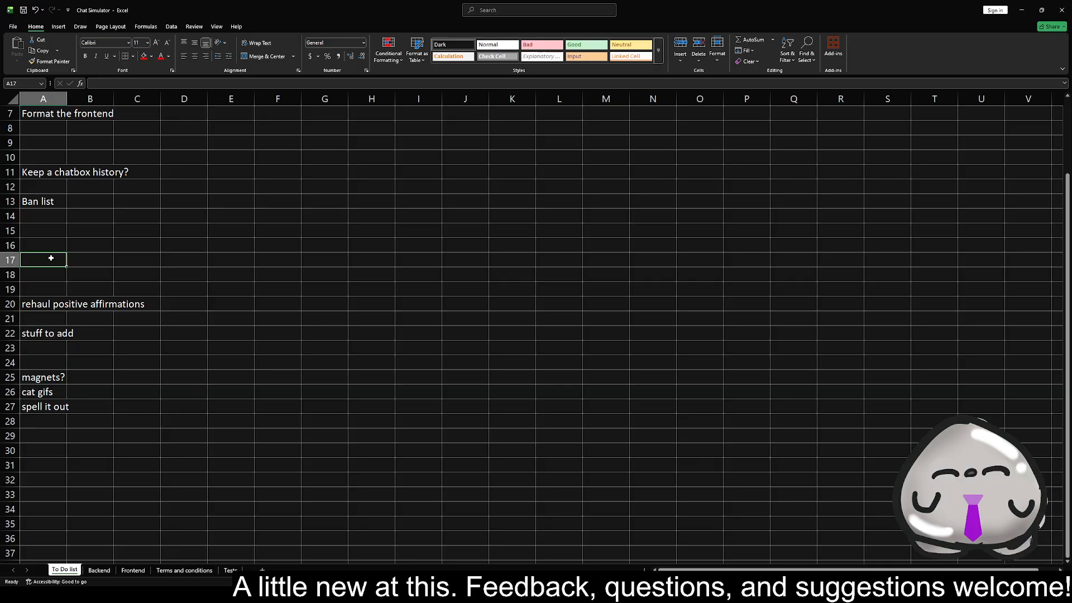
pyautogui.write('consolidate ')
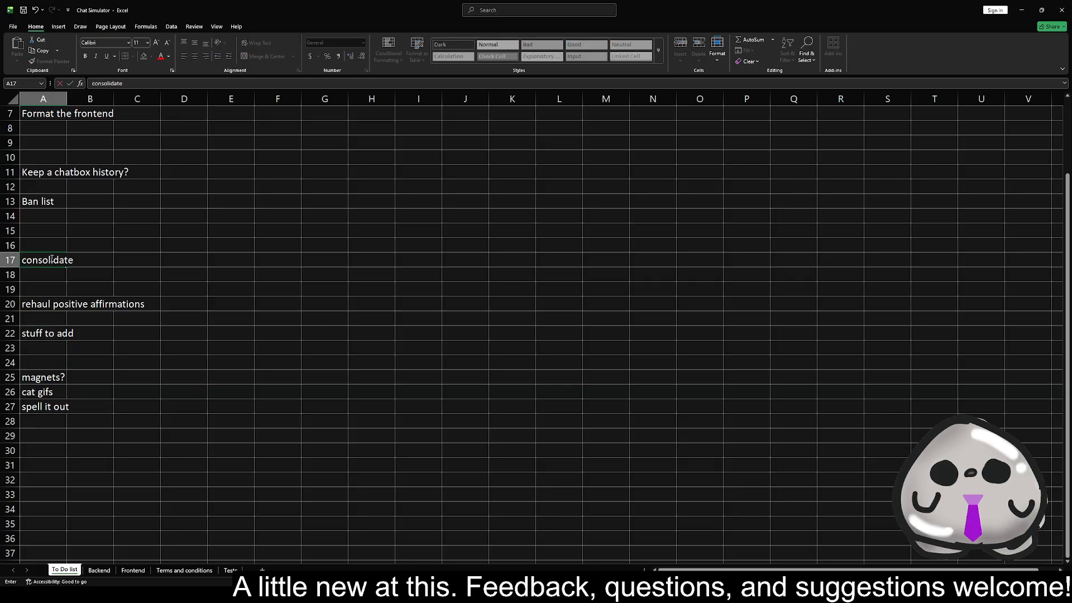
pyautogui.write('all random values on ')
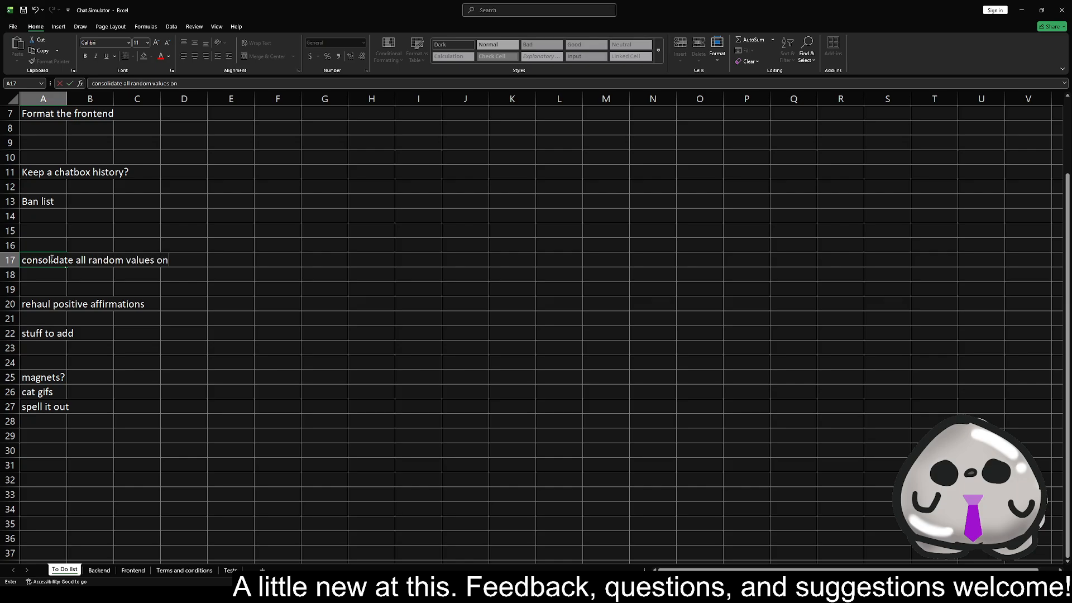
pyautogui.write('backend and then simply referenc')
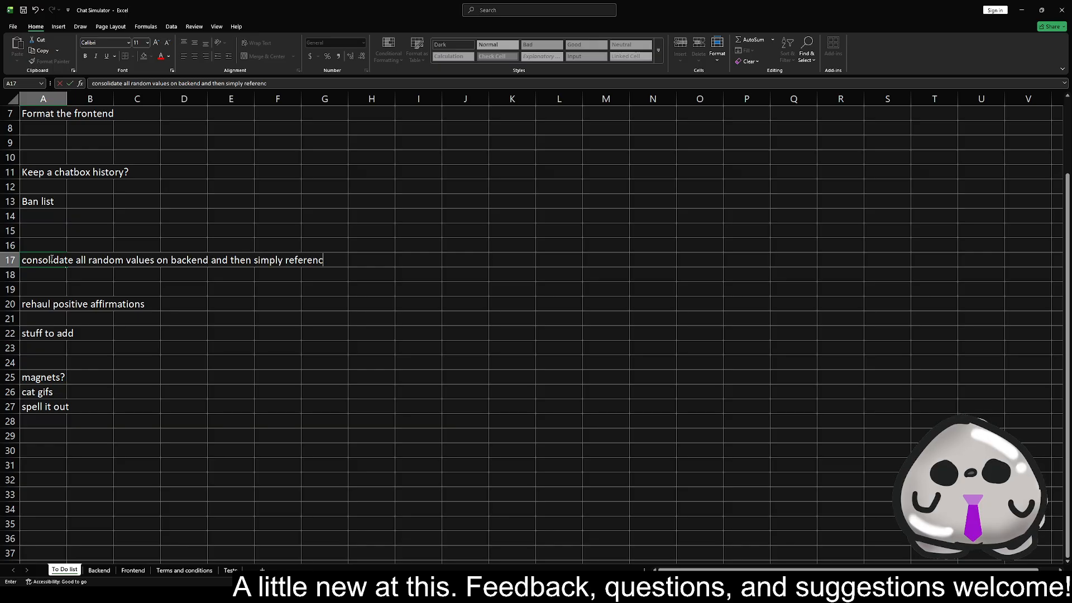
pyautogui.write('e on front end')
pyautogui.press('Return')
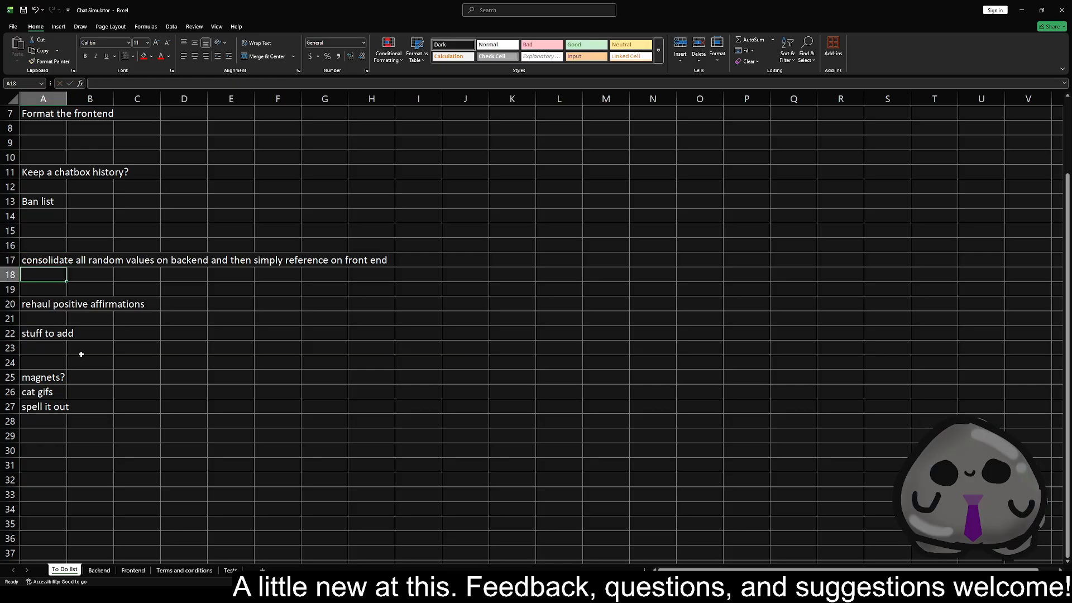
# - Examine the formulas behind the Frontend redeem, the live chat username and the chat message, and compare them with the Backend sheet
pyautogui.click(129, 571)
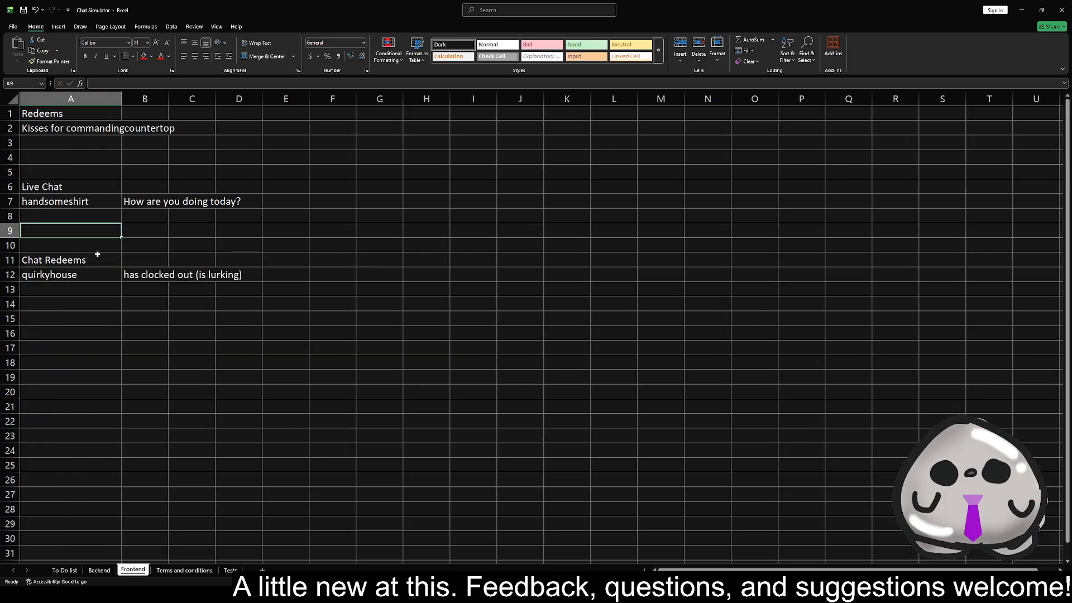
pyautogui.click(134, 200)
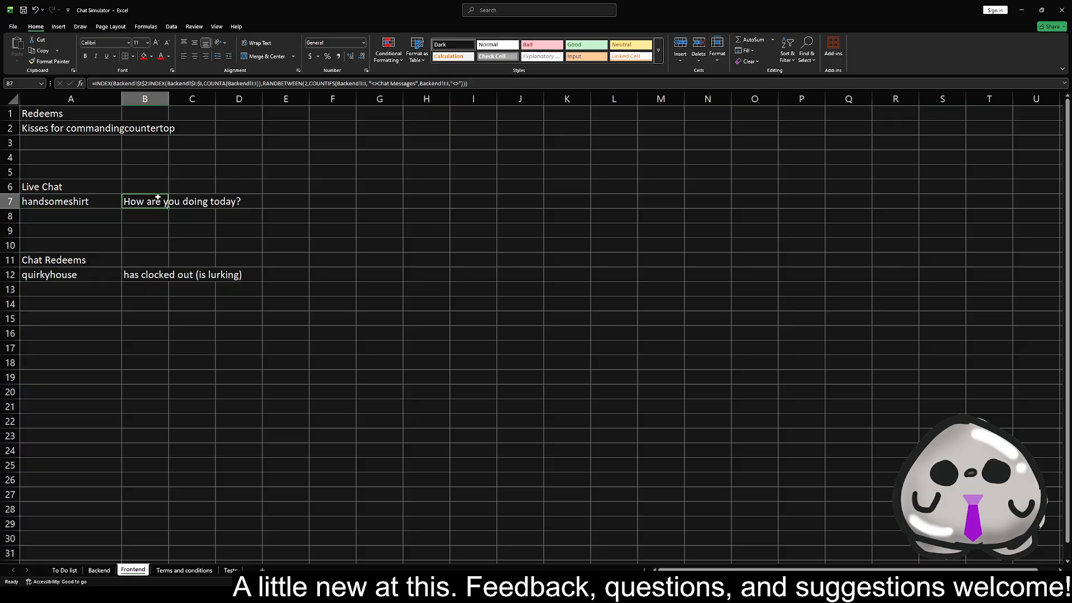
pyautogui.moveTo(117, 83); pyautogui.dragTo(477, 85)
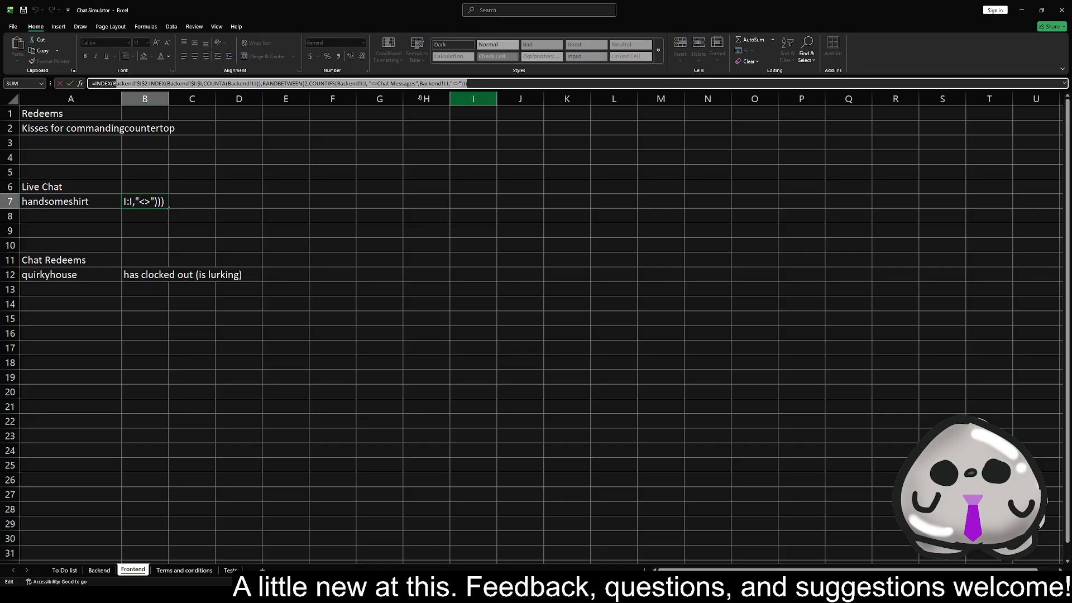
pyautogui.press('Escape')
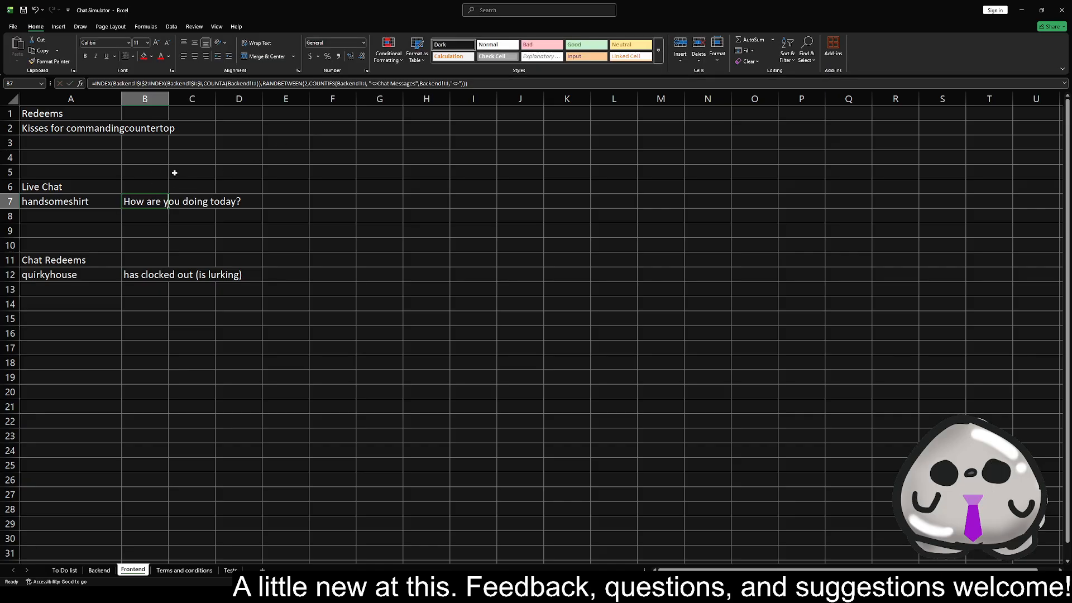
pyautogui.click(143, 129)
pyautogui.press('Left')
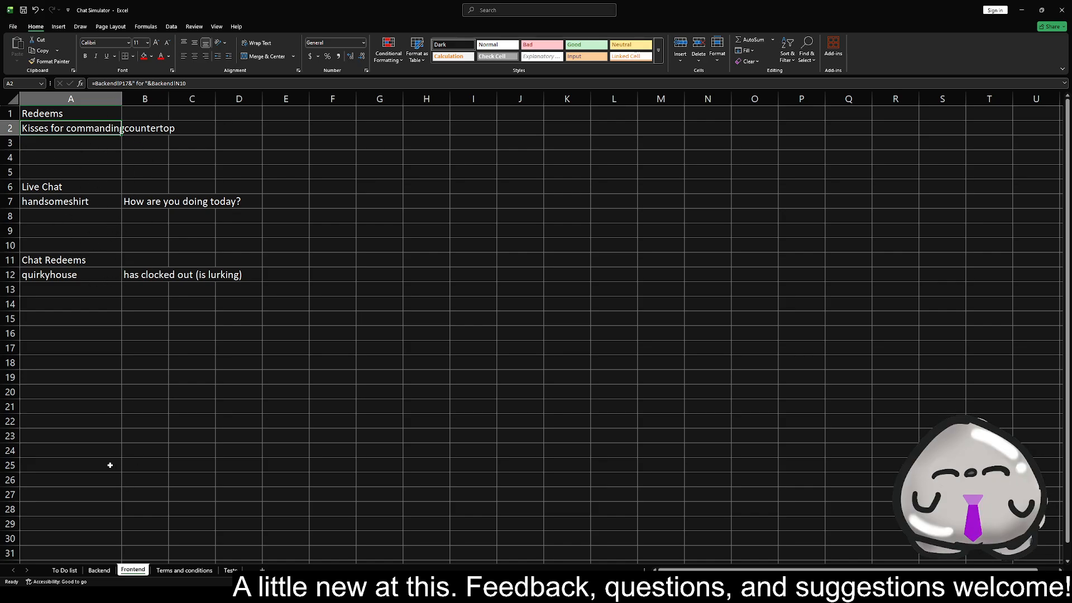
pyautogui.click(99, 569)
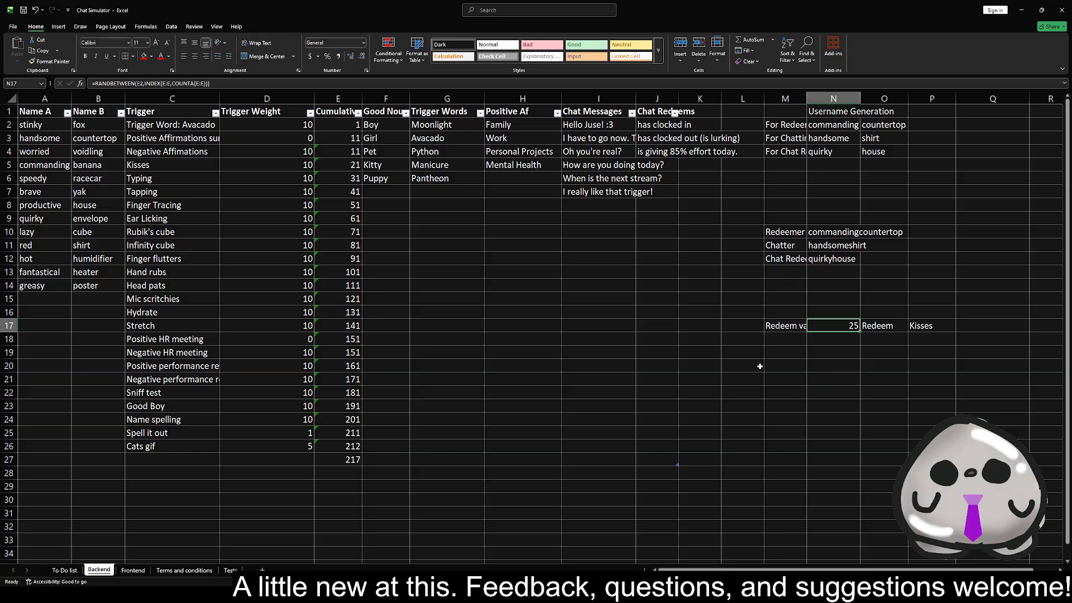
pyautogui.click(133, 570)
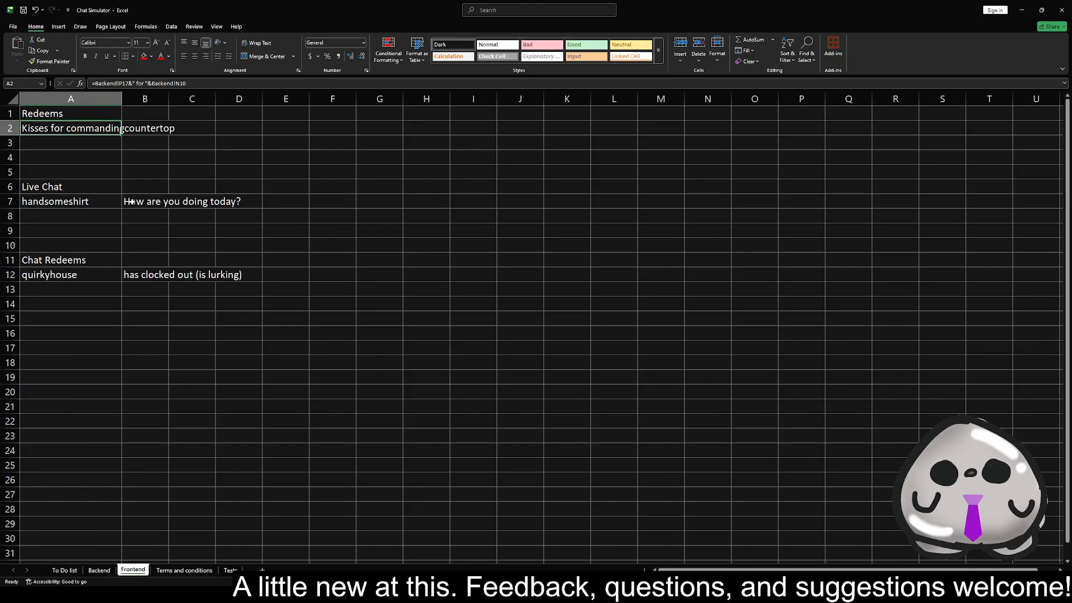
pyautogui.click(111, 201)
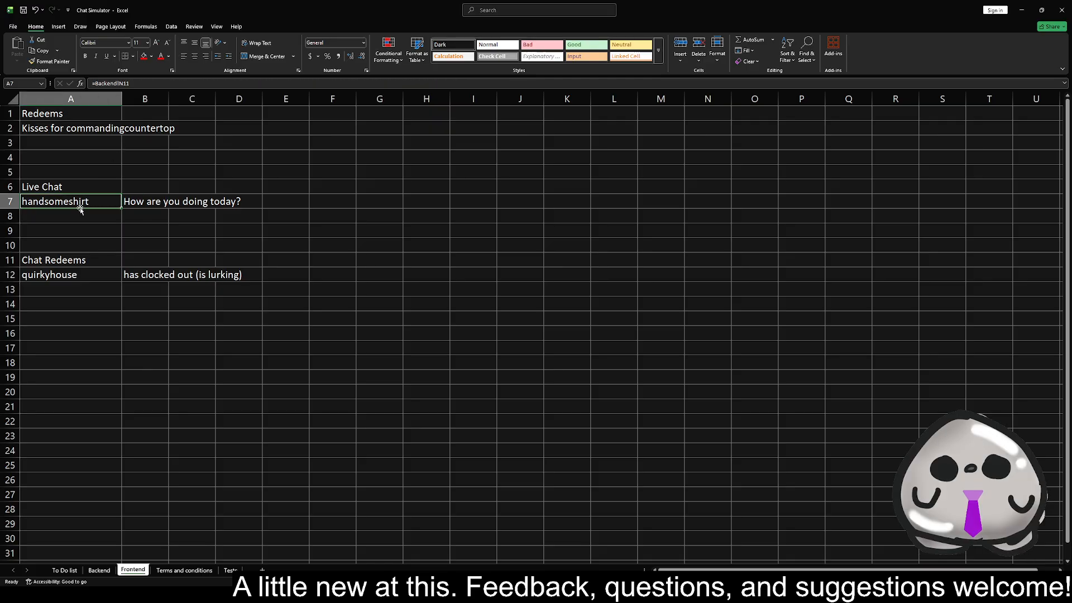
pyautogui.moveTo(134, 83); pyautogui.dragTo(72, 84)
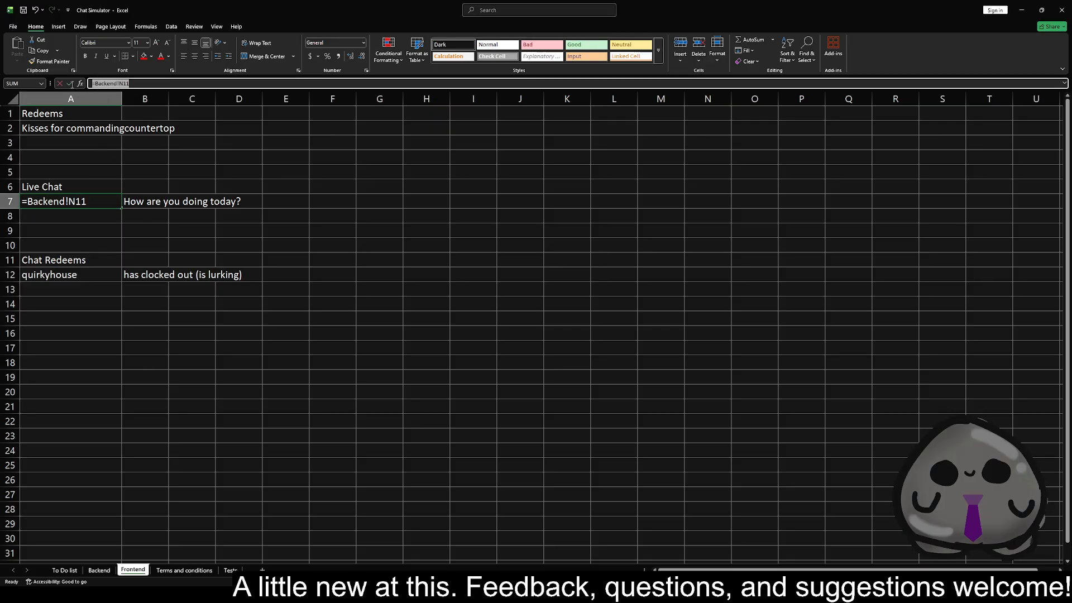
pyautogui.click(146, 84)
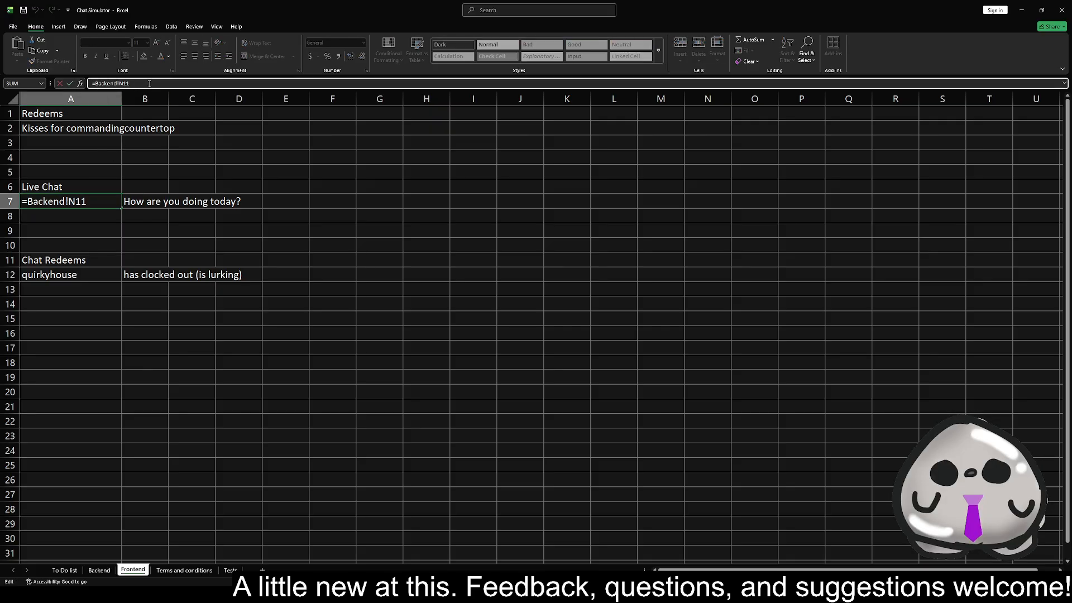
pyautogui.click(159, 201)
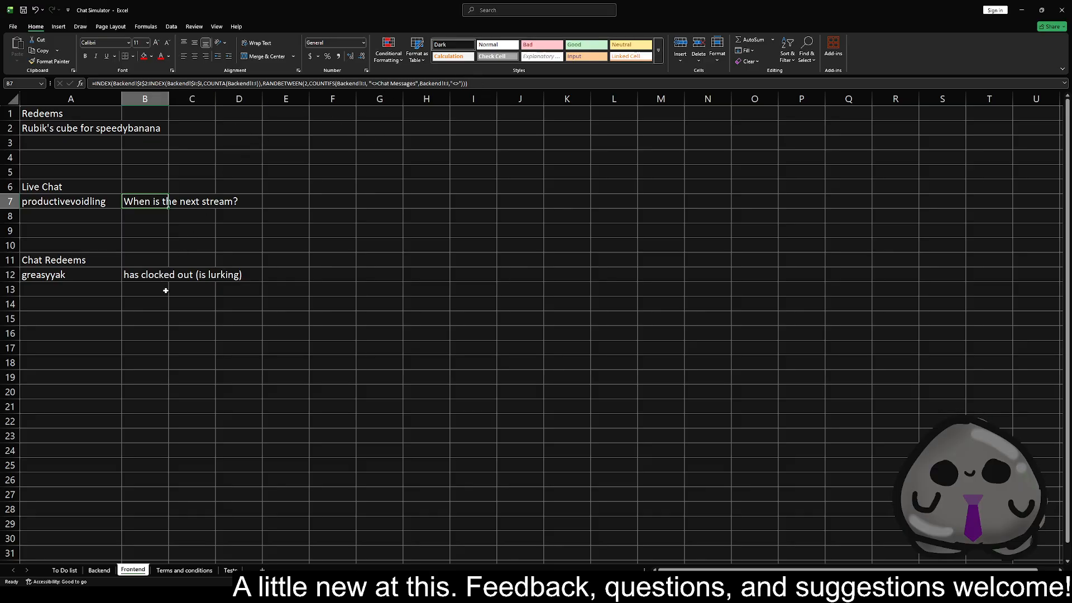
pyautogui.click(99, 570)
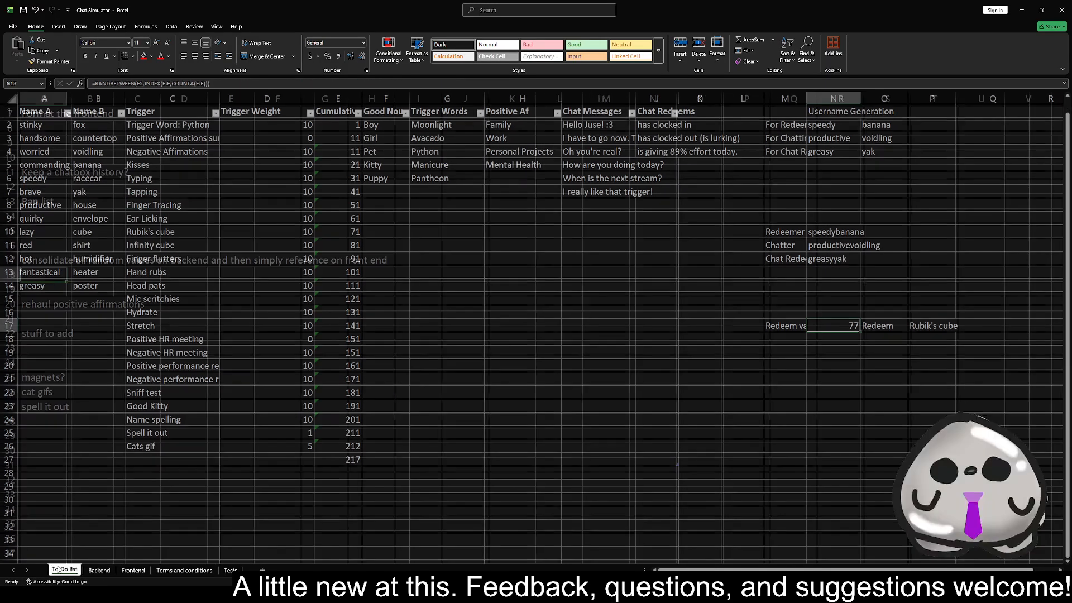
# - Fill the To Do list items "Keep a chatbox history?" and "Ban list" with red
pyautogui.click(64, 569)
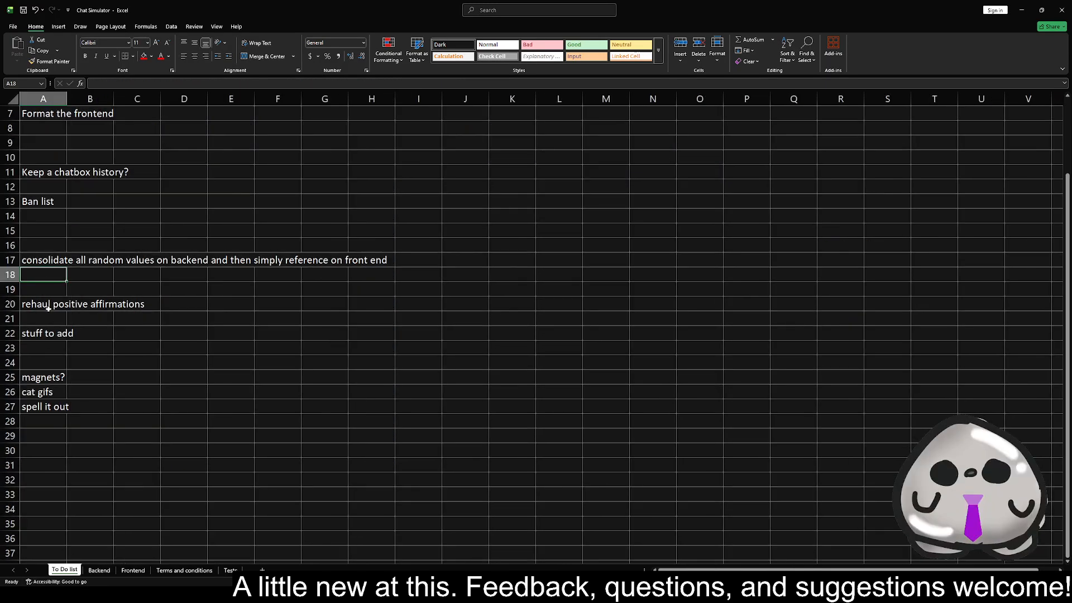
pyautogui.click(46, 201)
pyautogui.click(53, 173)
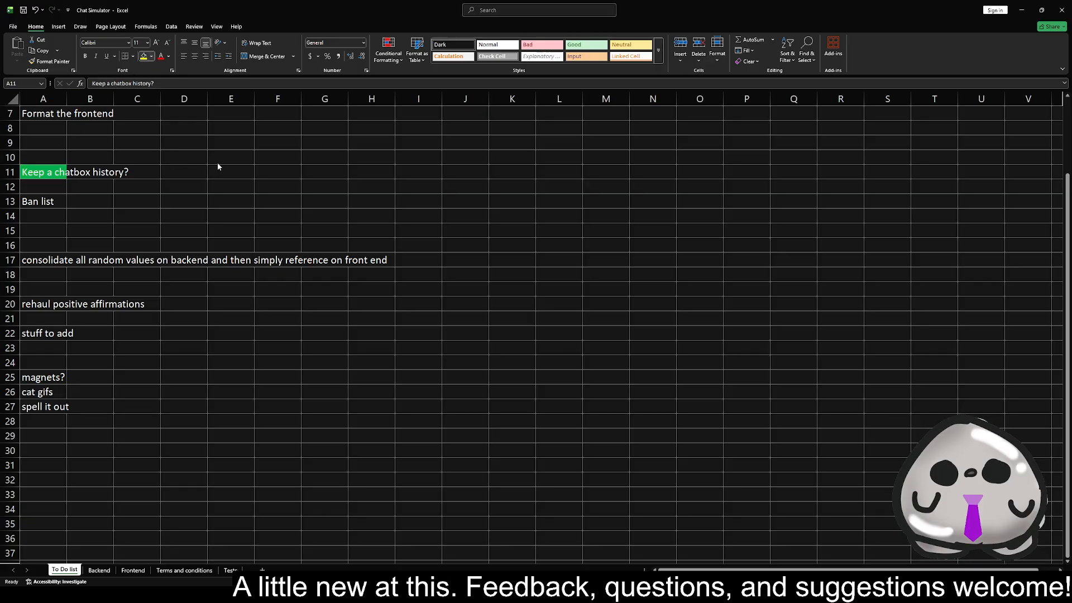
pyautogui.click(62, 204)
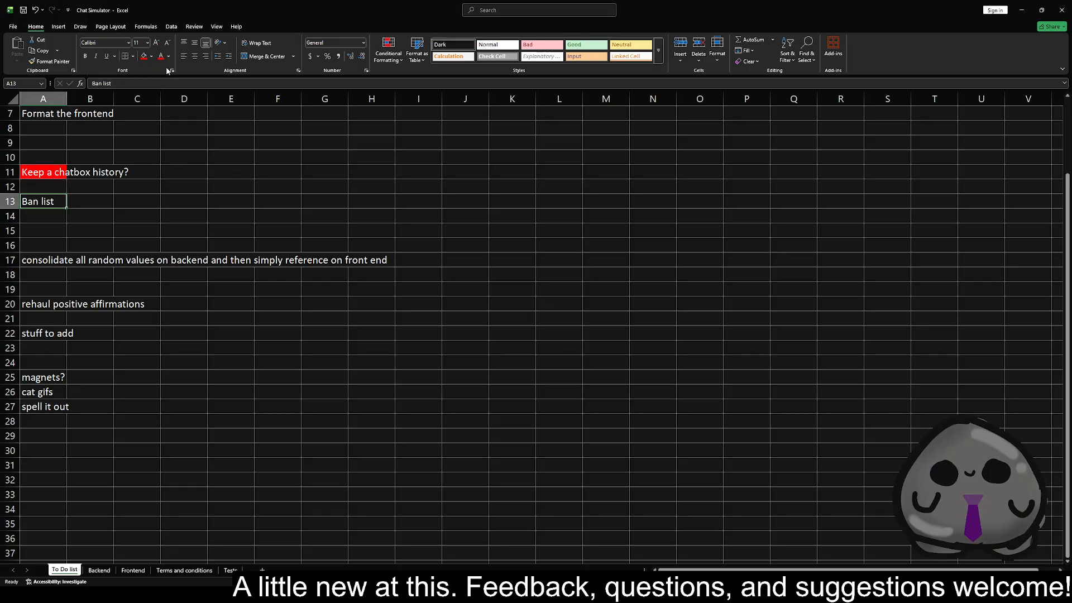
pyautogui.click(143, 56)
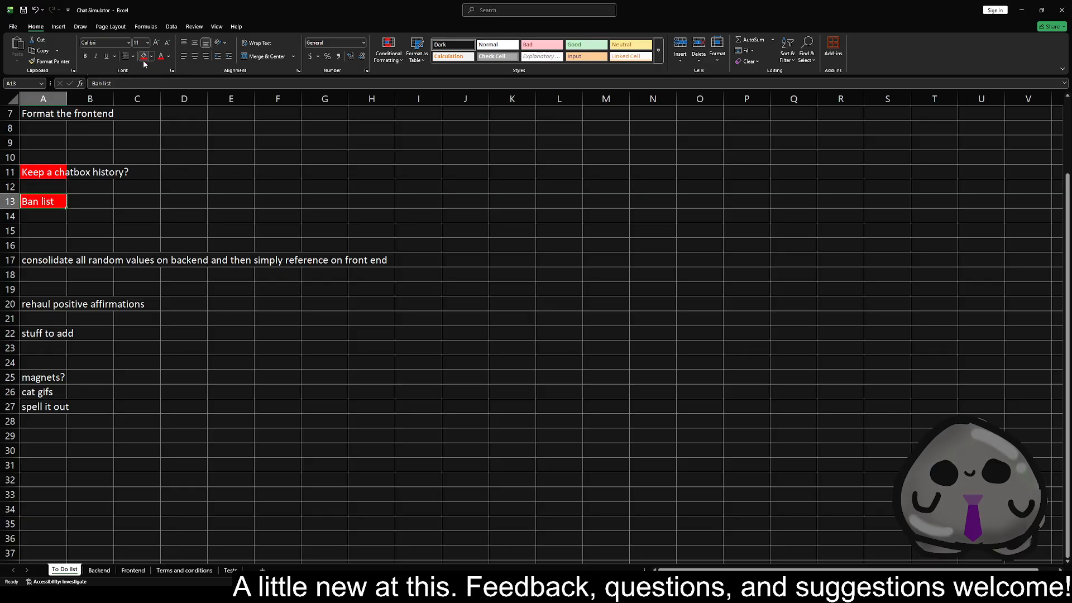
pyautogui.click(44, 114)
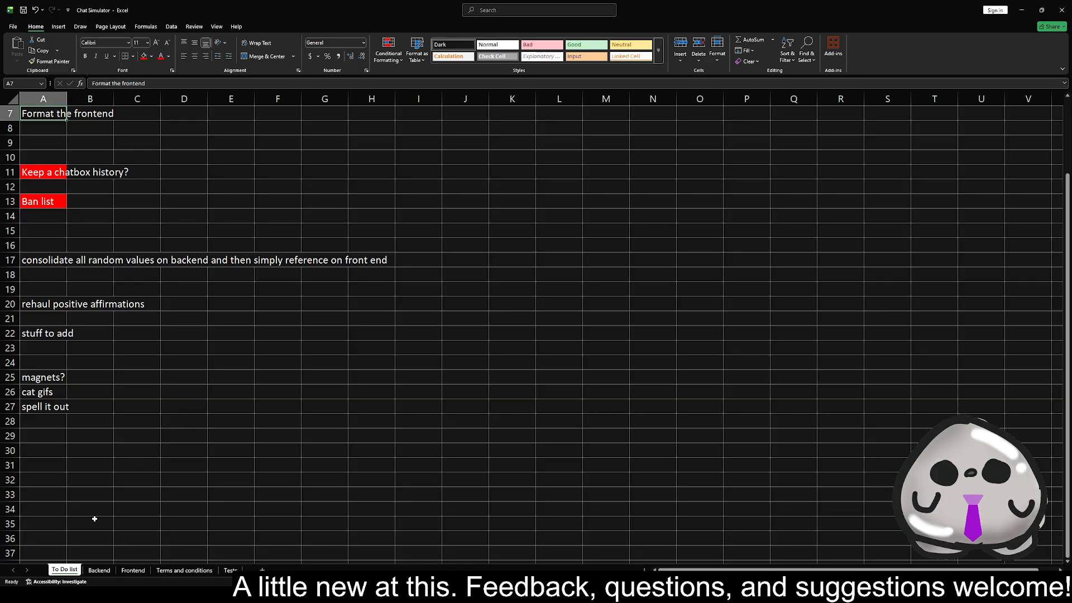
pyautogui.click(133, 569)
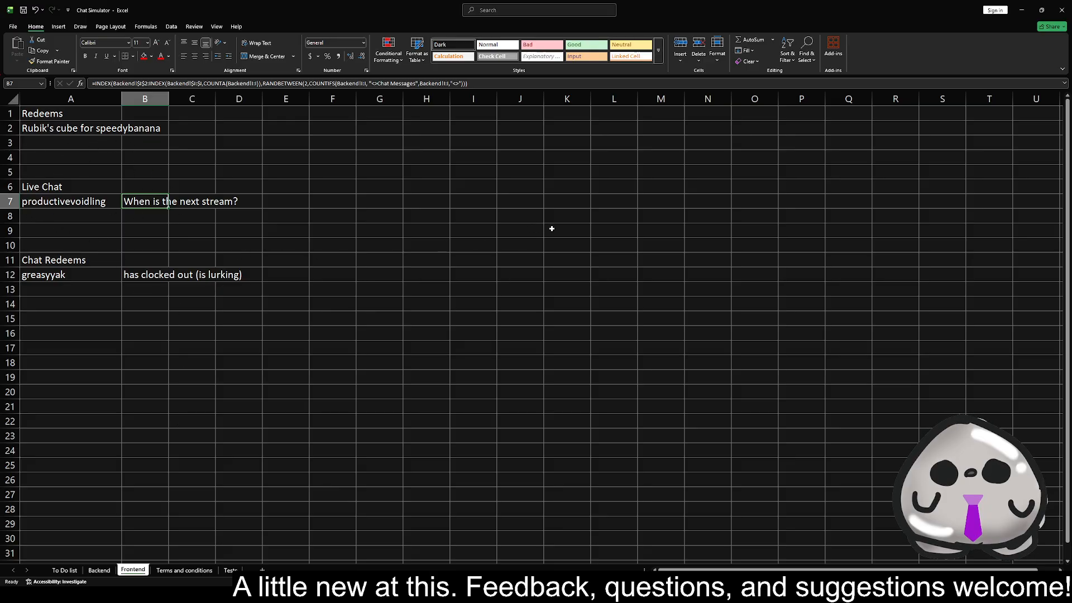
pyautogui.click(63, 582)
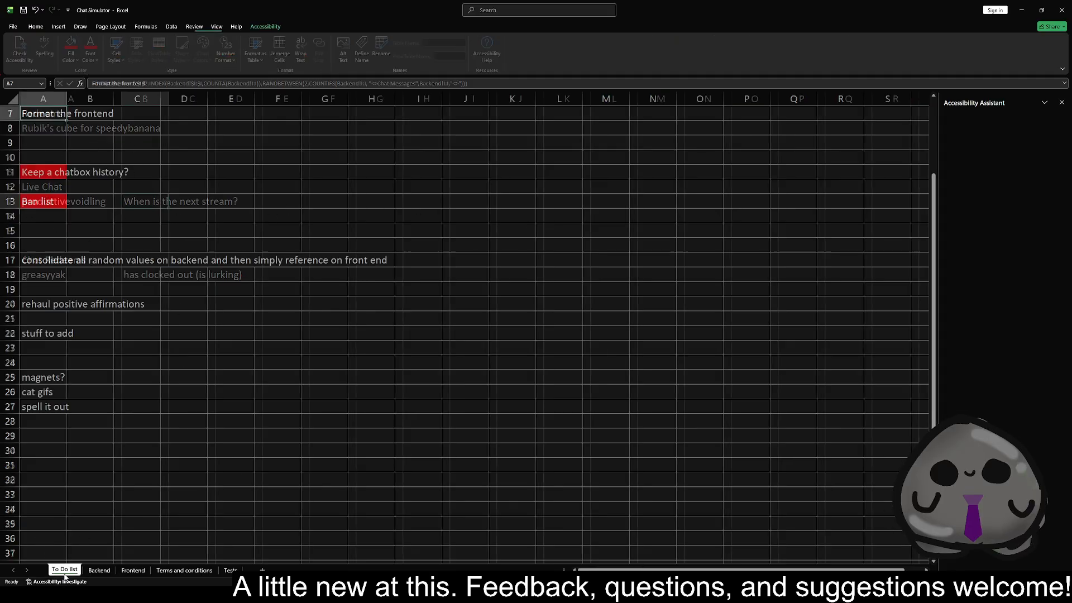
pyautogui.click(1061, 102)
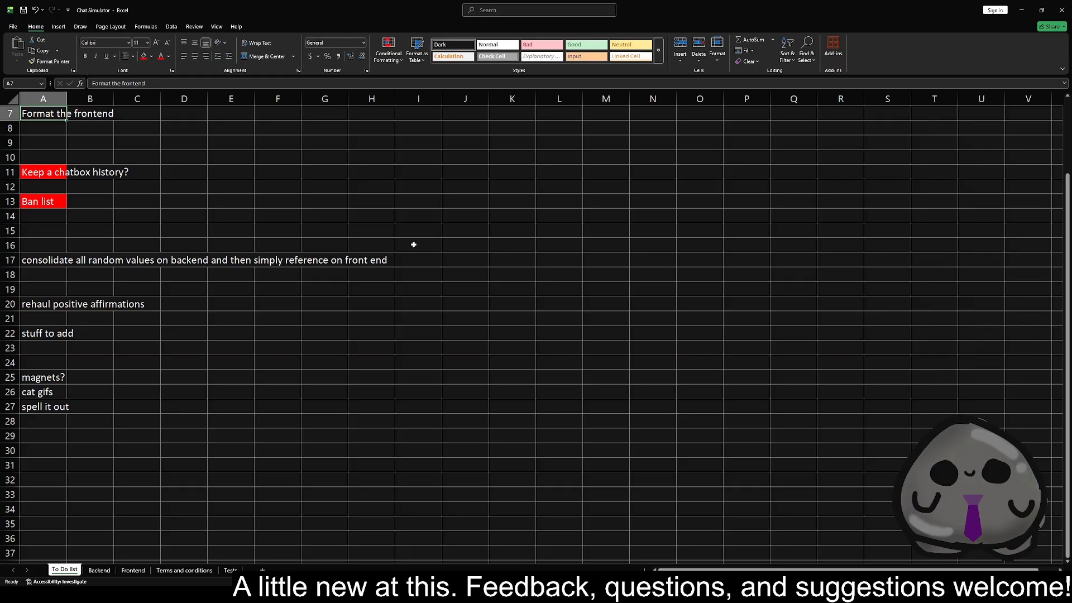
# - Clear the items "cat gifs", "spell it out", "magnets?" and "stuff to add" from the To Do list sheet
pyautogui.click(42, 306)
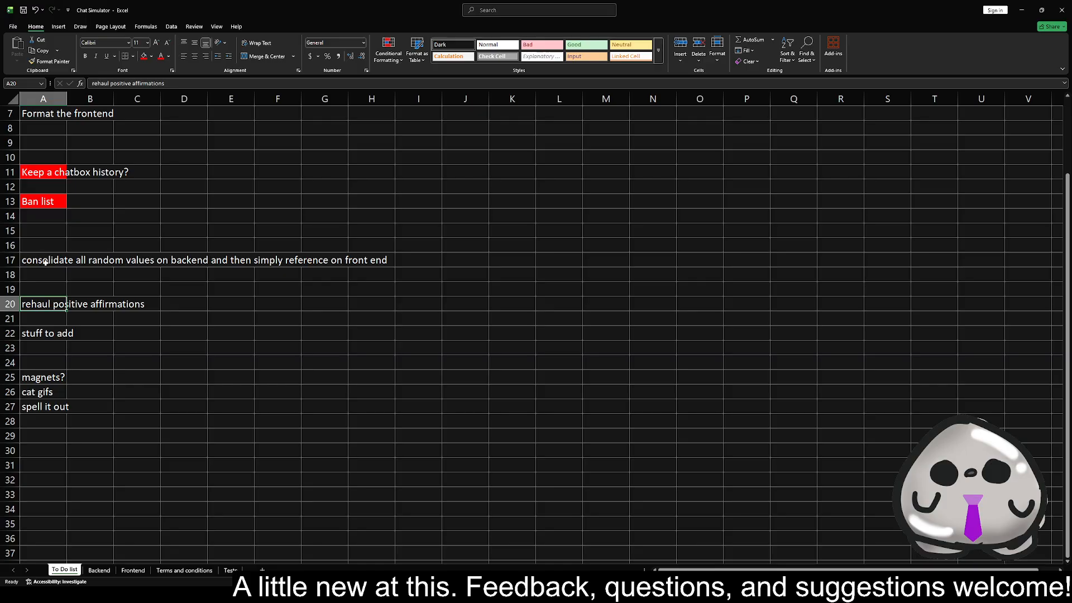
pyautogui.click(41, 391)
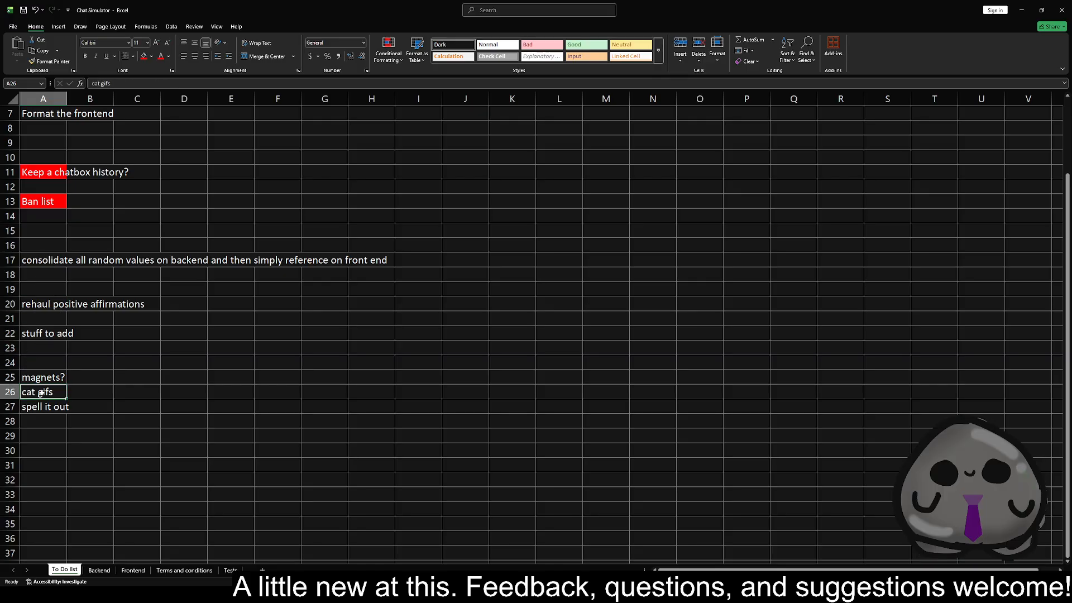
pyautogui.press('BackSpace')
pyautogui.press('Down')
pyautogui.press('BackSpace')
pyautogui.press('Up')
pyautogui.press('Up')
pyautogui.press('BackSpace')
pyautogui.press('Up')
pyautogui.press('Up')
pyautogui.press('Up')
pyautogui.press('BackSpace')
pyautogui.press('Up')
pyautogui.press('Up')
pyautogui.press('Up')
pyautogui.press('Up')
pyautogui.press('Up')
pyautogui.press('Up')
pyautogui.press('Up')
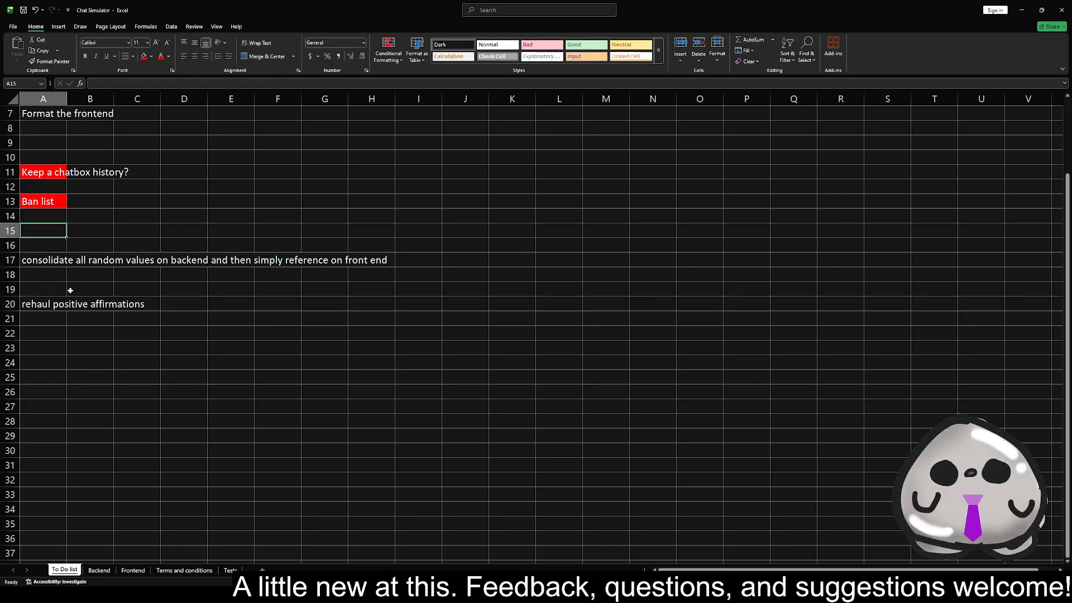
# - Clear the item "Get trigger word into the full redeem statement." and move the remaining To Do list items up to start at A1
pyautogui.scroll(2, 65, 208)
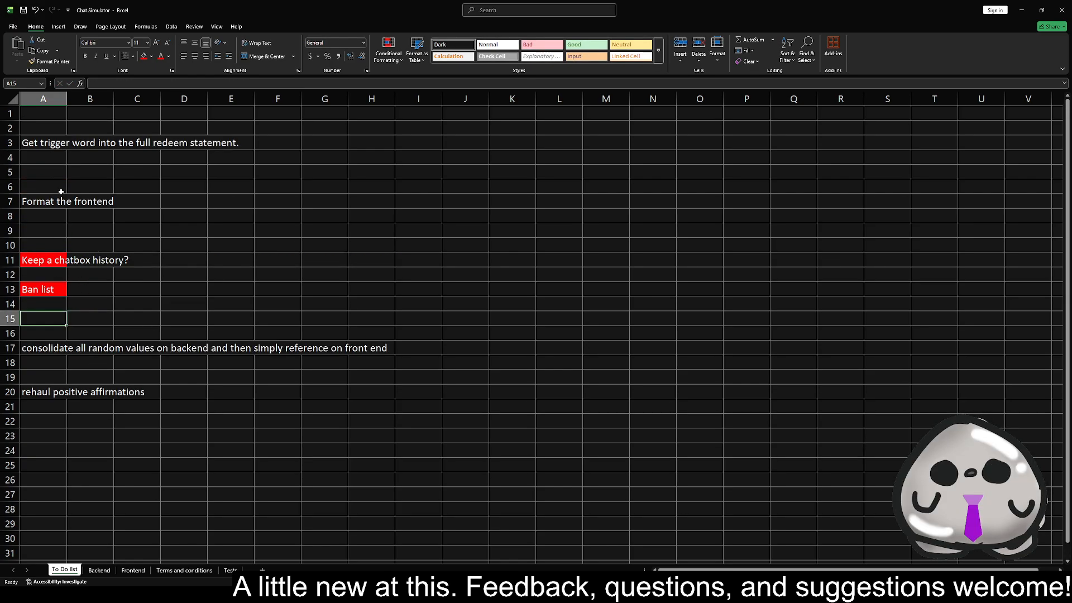
pyautogui.click(42, 142)
pyautogui.press('BackSpace')
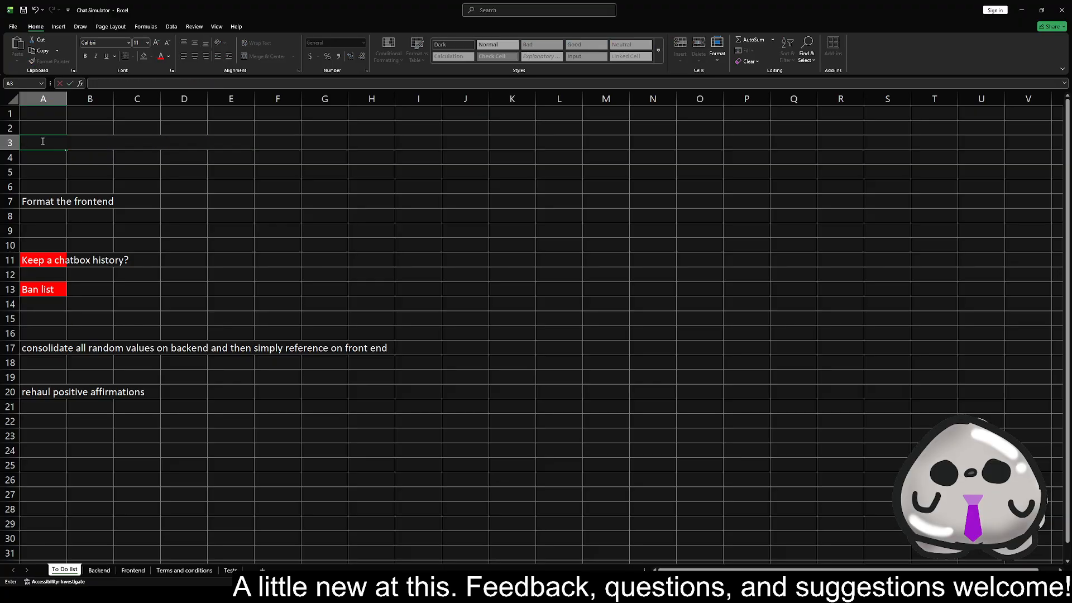
pyautogui.moveTo(44, 200); pyautogui.dragTo(84, 138)
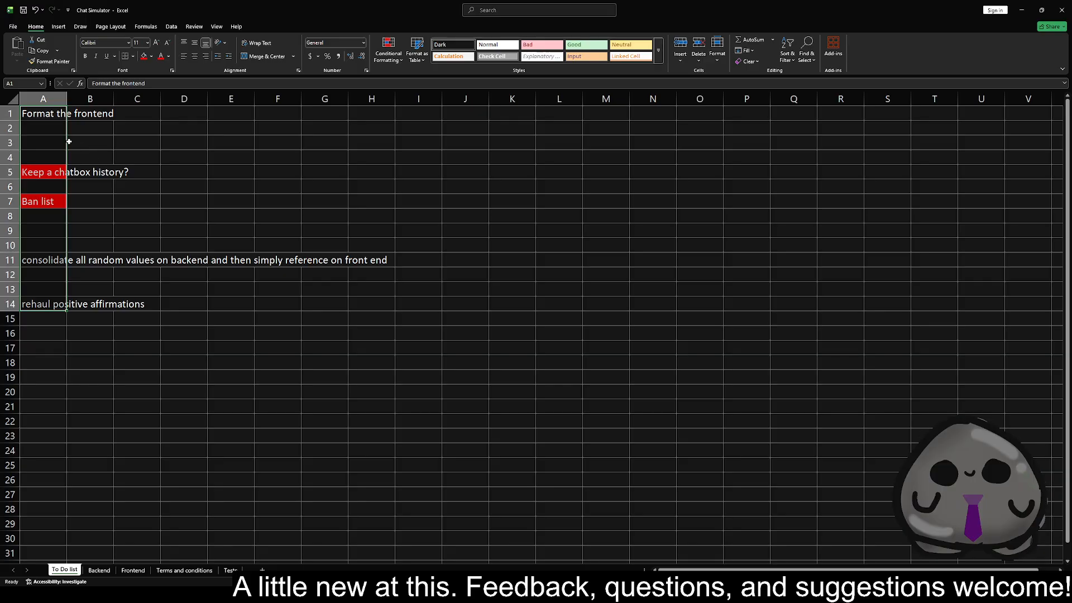
pyautogui.click(52, 140)
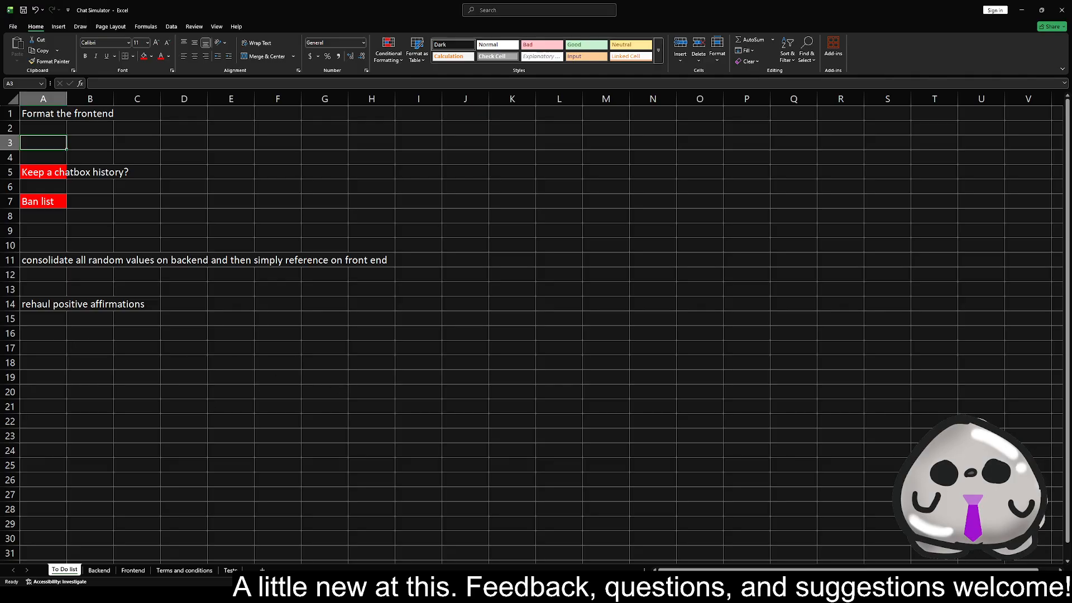
# - Enter in Frontend A16 "Doing a typing redeem for chat before signing off for the day. I might do a gaming stream this week! But I'm not sure"
pyautogui.click(144, 570)
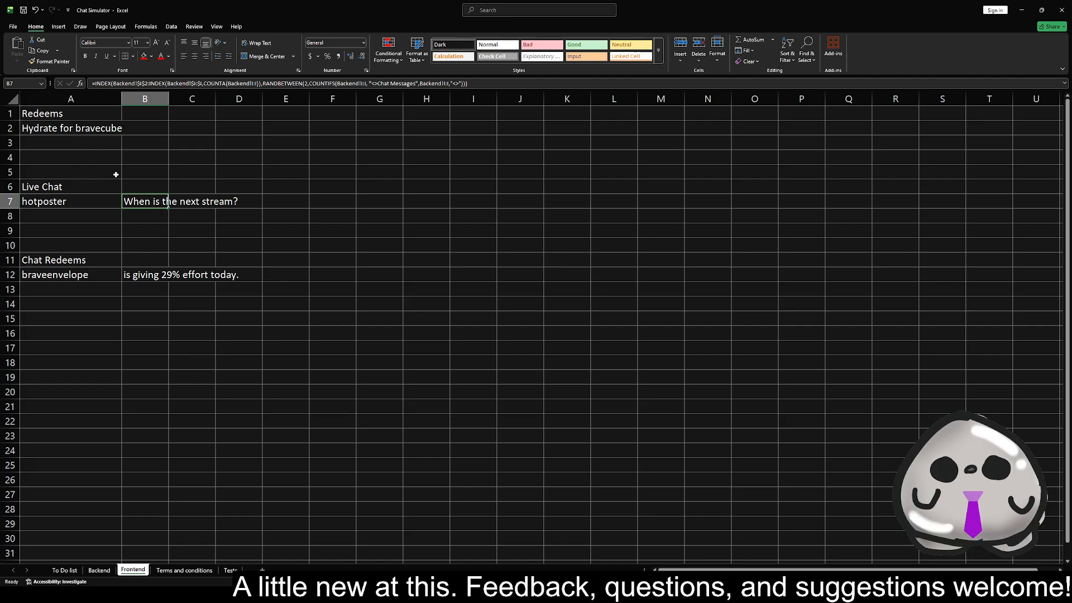
pyautogui.click(192, 143)
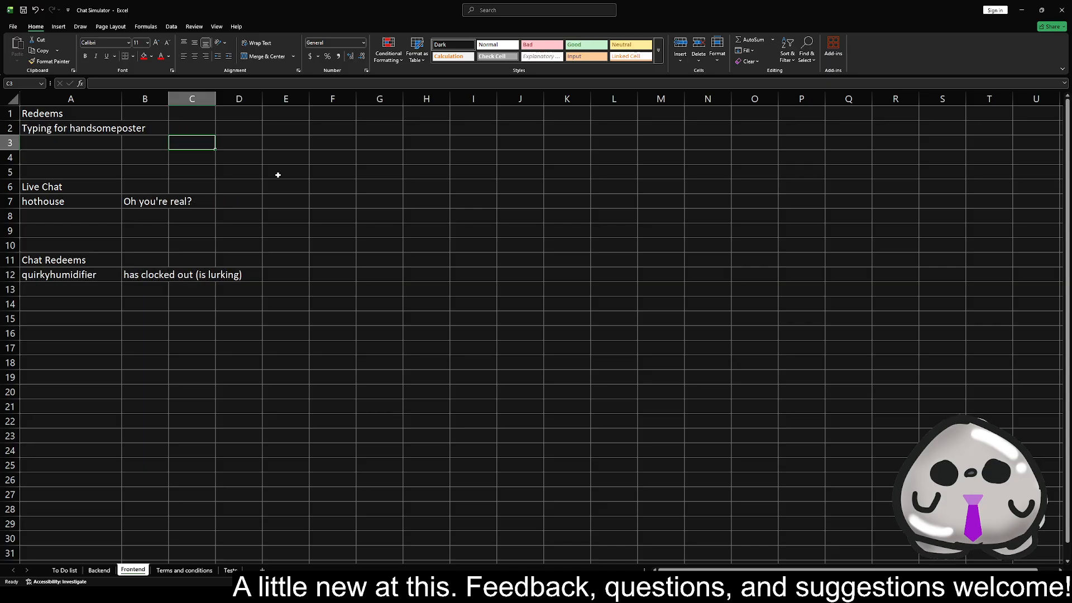
pyautogui.click(63, 336)
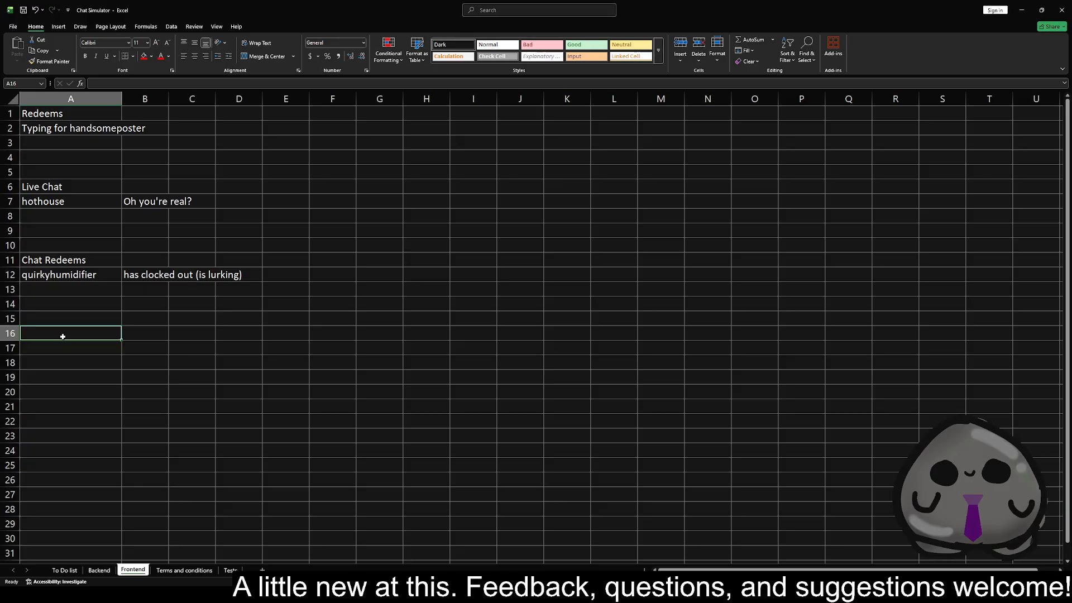
pyautogui.write('Doing ty')
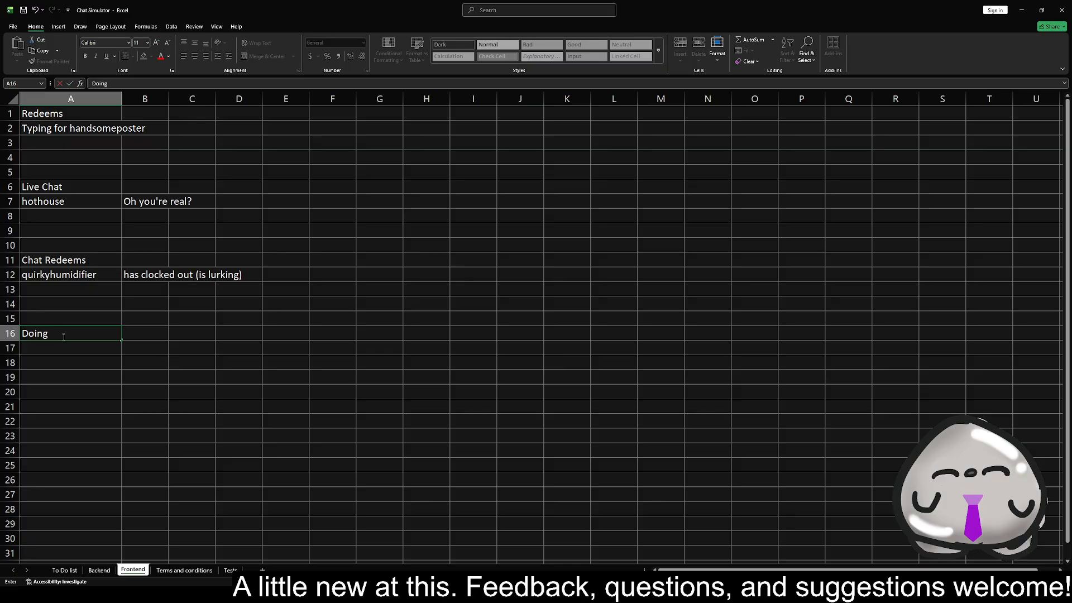
pyautogui.press('BackSpace')
pyautogui.write('a typing reddem')
pyautogui.press('BackSpace')
pyautogui.press('BackSpace')
pyautogui.press('BackSpace')
pyautogui.write('eem')
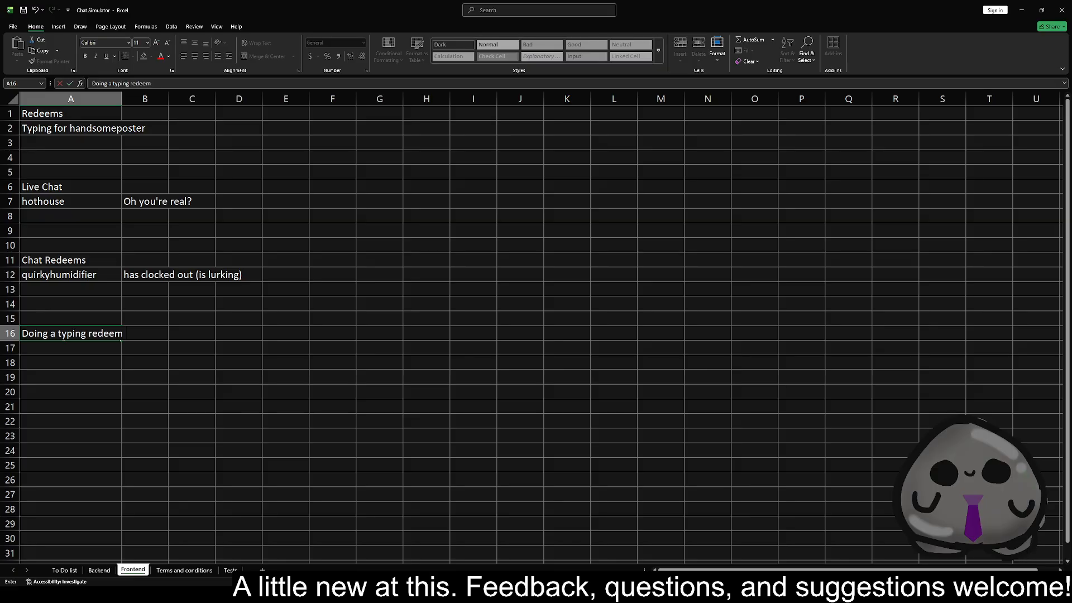
pyautogui.write('for chat ')
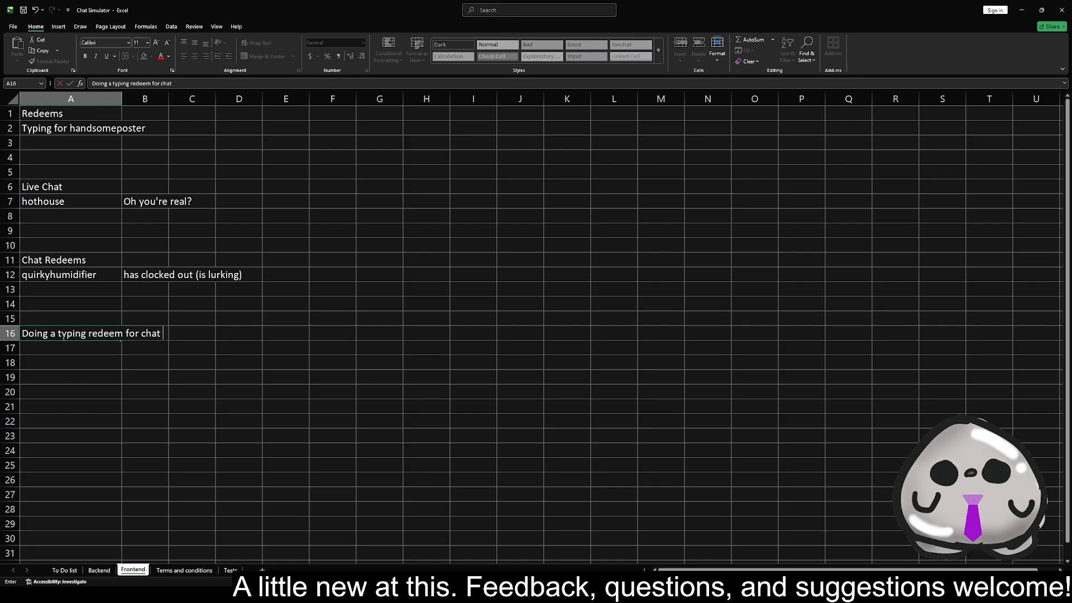
pyautogui.write('before signing off fo')
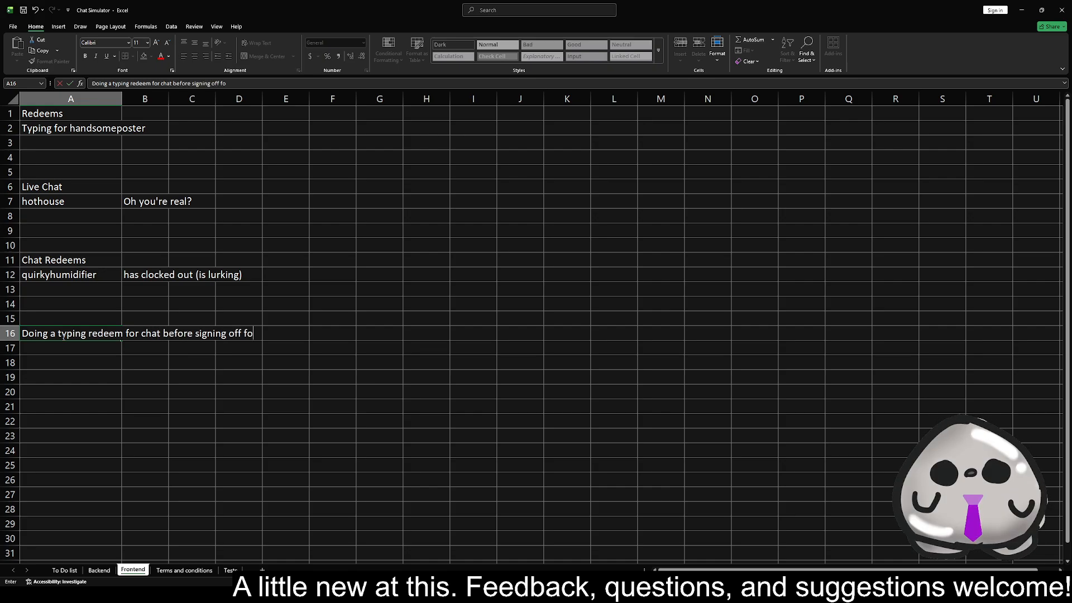
pyautogui.write("r the day. I might do a gaming stream this week! But I'm not sure it")
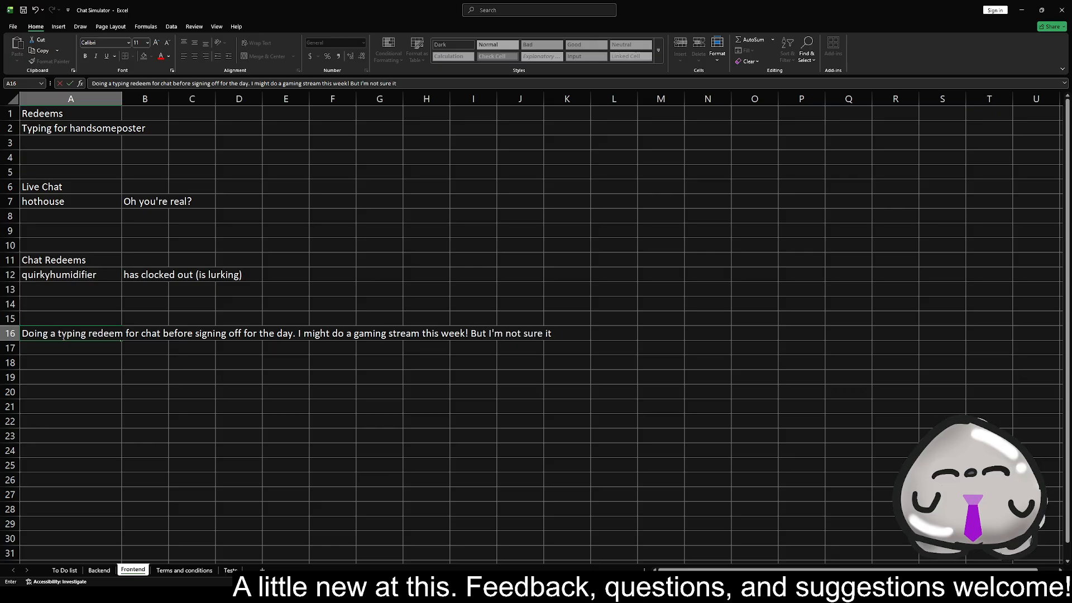
# - Add to A16 ", it will depend on work and some other things, but if I can find the time I think I will play some Balatro!!!"
pyautogui.press('BackSpace')
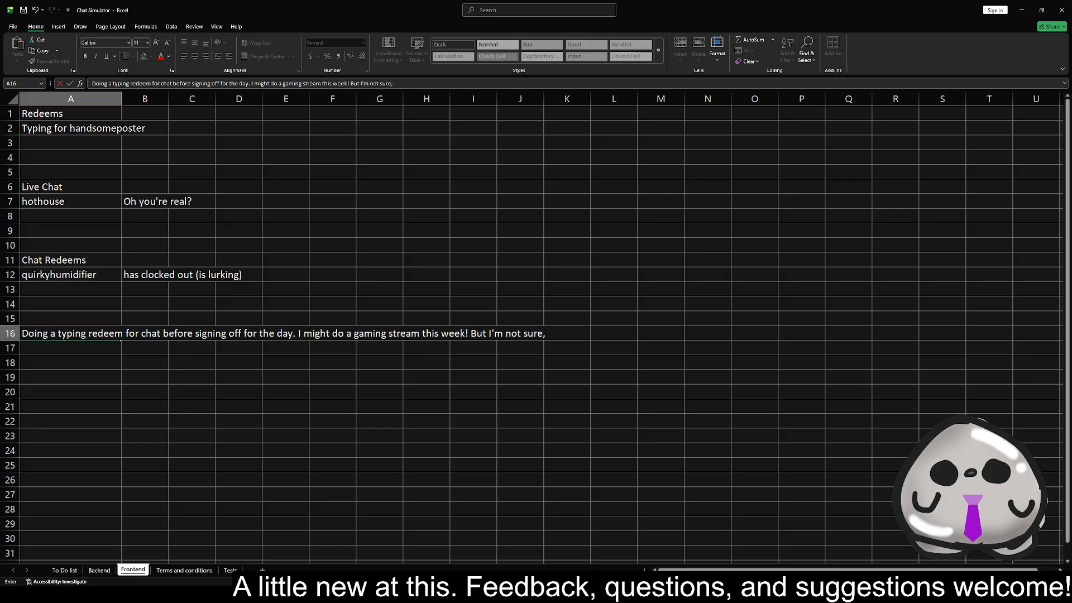
pyautogui.write('will depend on work and')
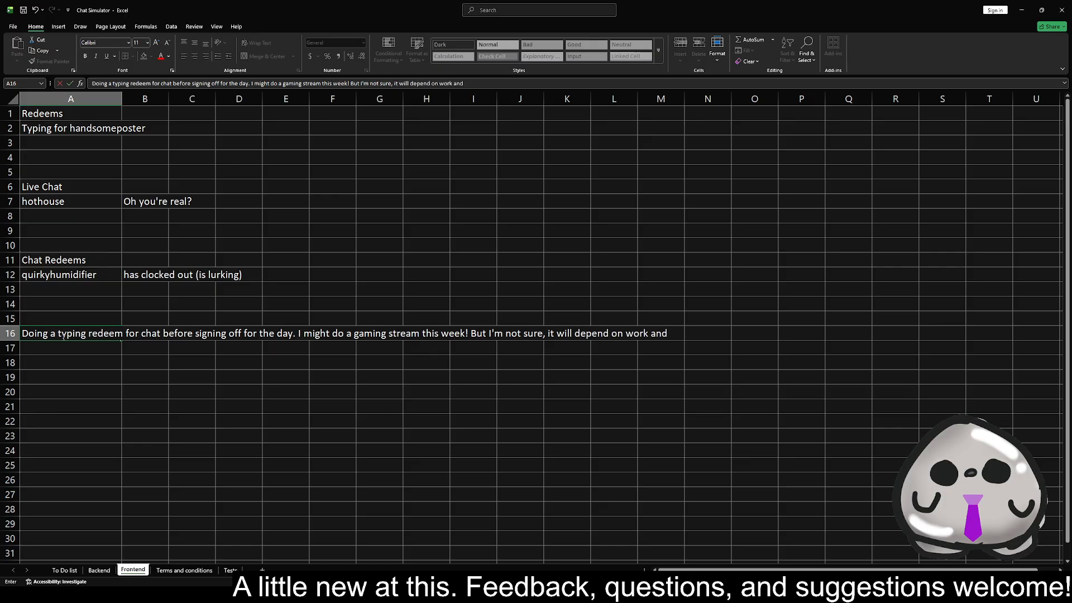
pyautogui.write(' some to')
pyautogui.press('BackSpace')
pyautogui.press('BackSpace')
pyautogui.press('BackSpace')
pyautogui.write('other things')
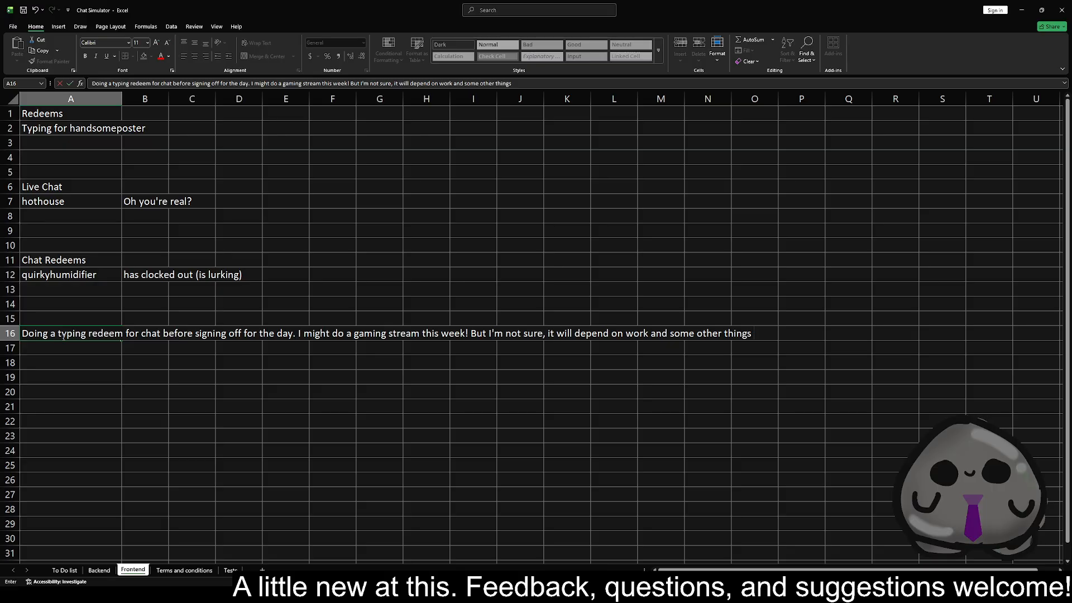
pyautogui.write(', but if I can')
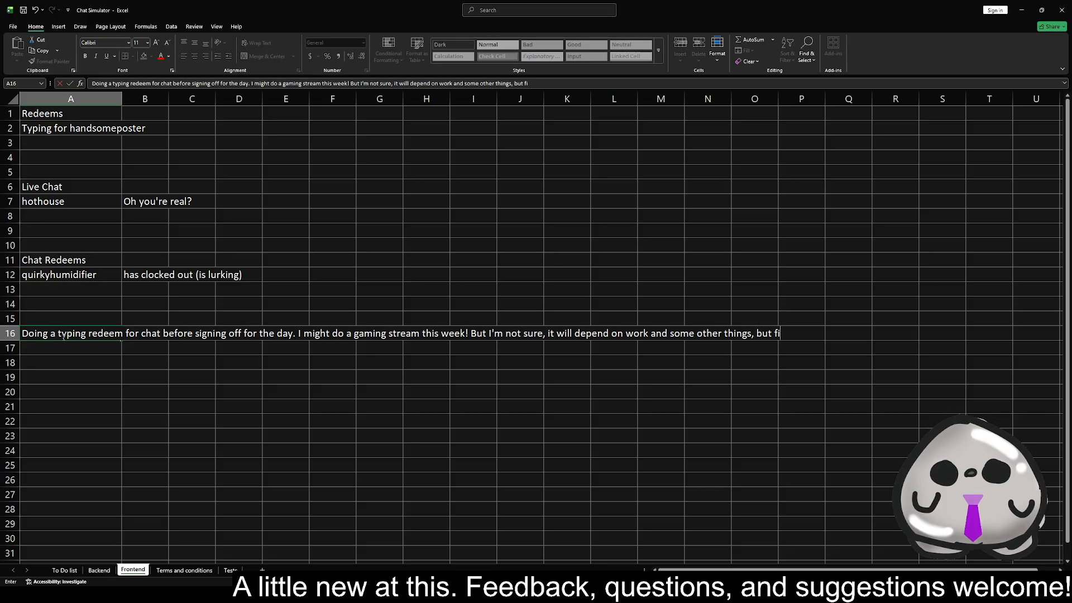
pyautogui.write(' find the time I think I will play some Balatro!!! ')
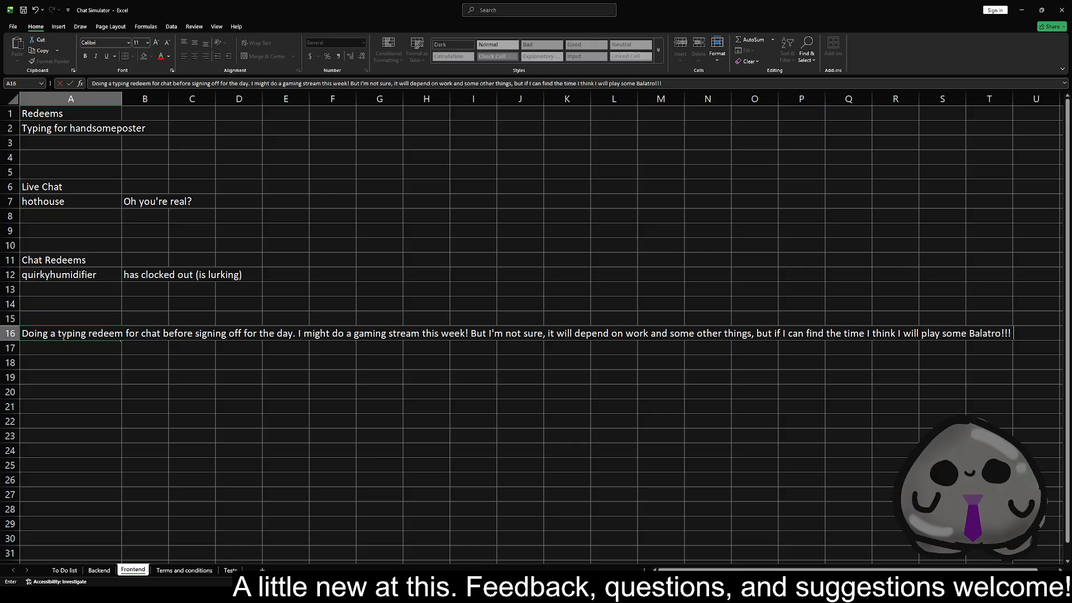
# - Add to A16 "Which will be super fun because I haven't gotten to play in awhile."
pyautogui.write('Which wi')
pyautogui.write('ll be ')
pyautogui.write('super fun be')
pyautogui.write('cuase')
pyautogui.press('BackSpace')
pyautogui.press('BackSpace')
pyautogui.press('BackSpace')
pyautogui.press('BackSpace')
pyautogui.write("am this week! But I'm not sure, it will depend on work and some other things, but if I can find the time I think I will play some Balatro!!! Which will be super fun because I haven")
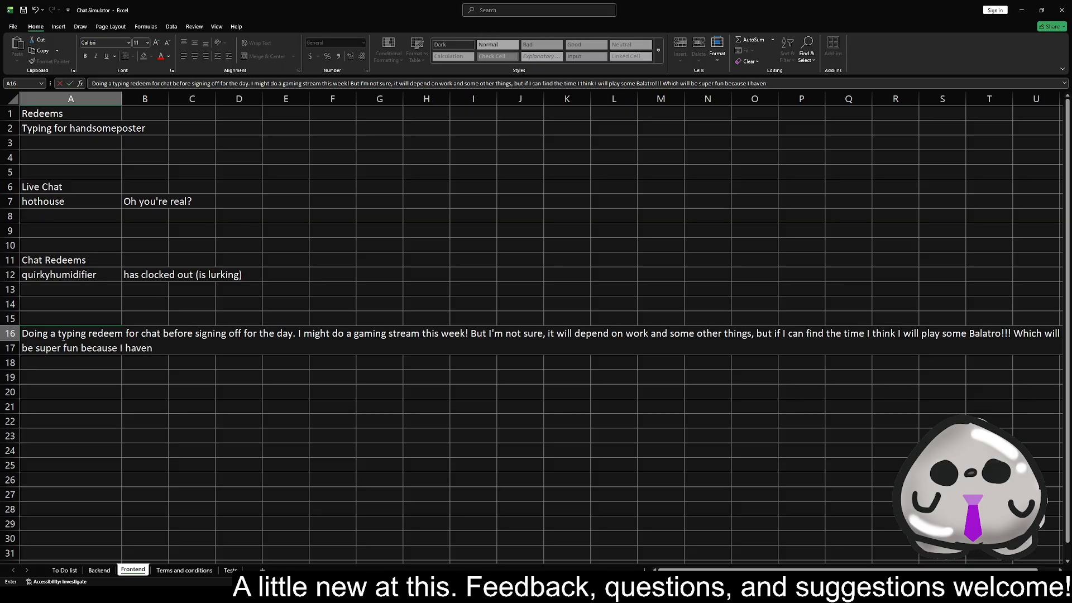
pyautogui.write("'t gotten to play in awhile.")
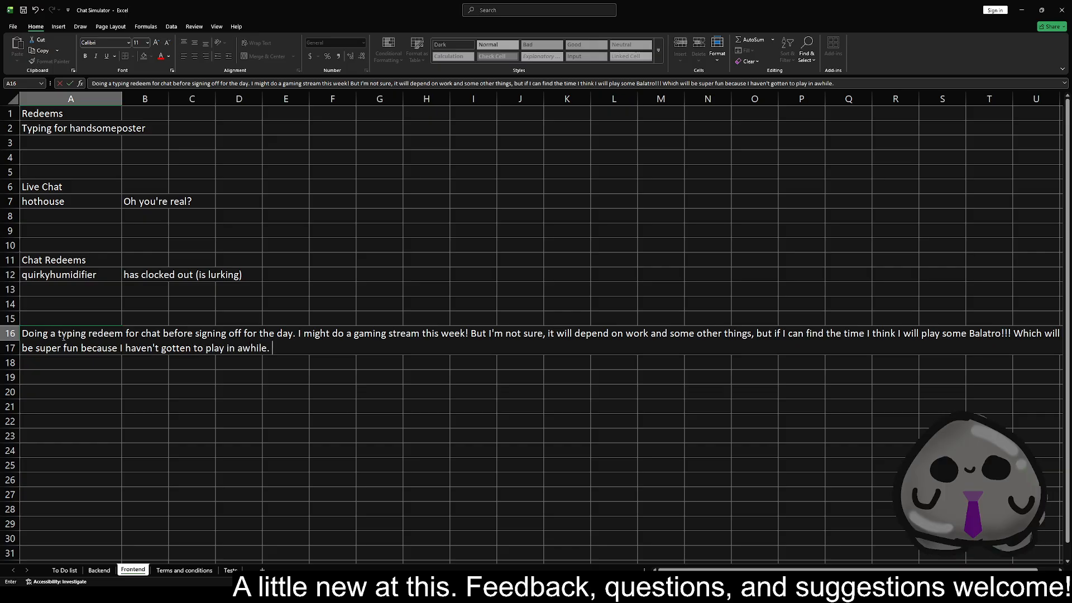
# - Add to A16 "I will be doing some challenge runs I think and try to beat all 20 eventually. I have already beaten them all once but"
pyautogui.write(' I will')
pyautogui.write(' be')
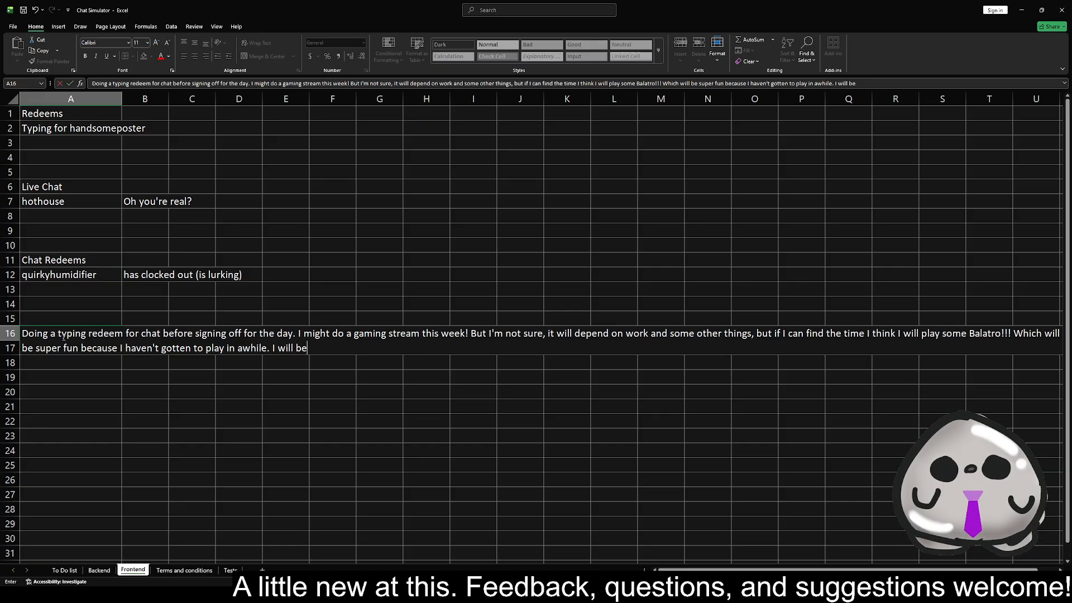
pyautogui.write(' doing some ')
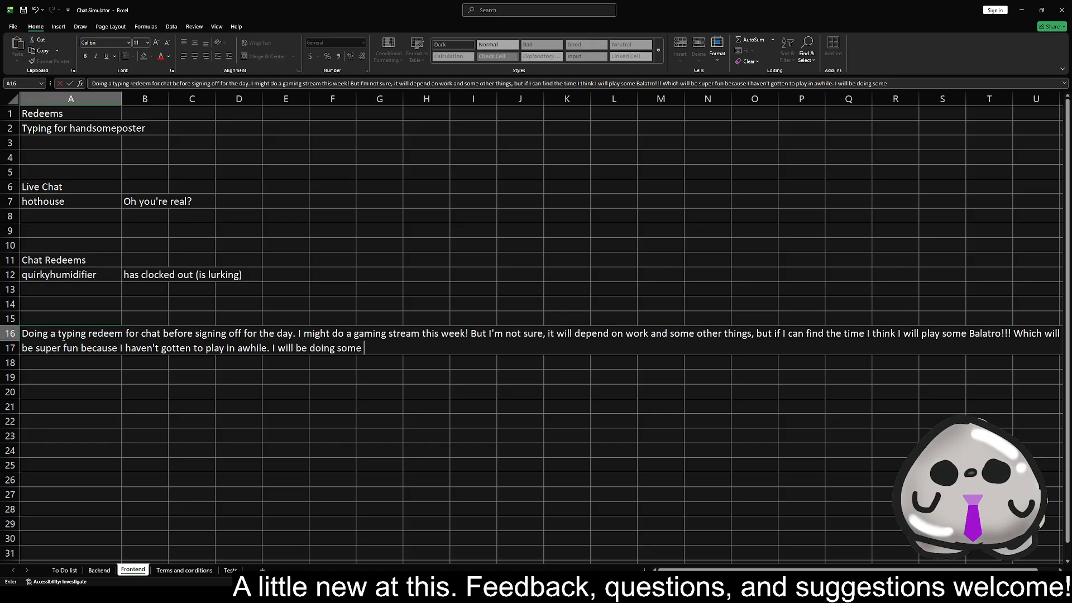
pyautogui.write('challenge runs I think and ')
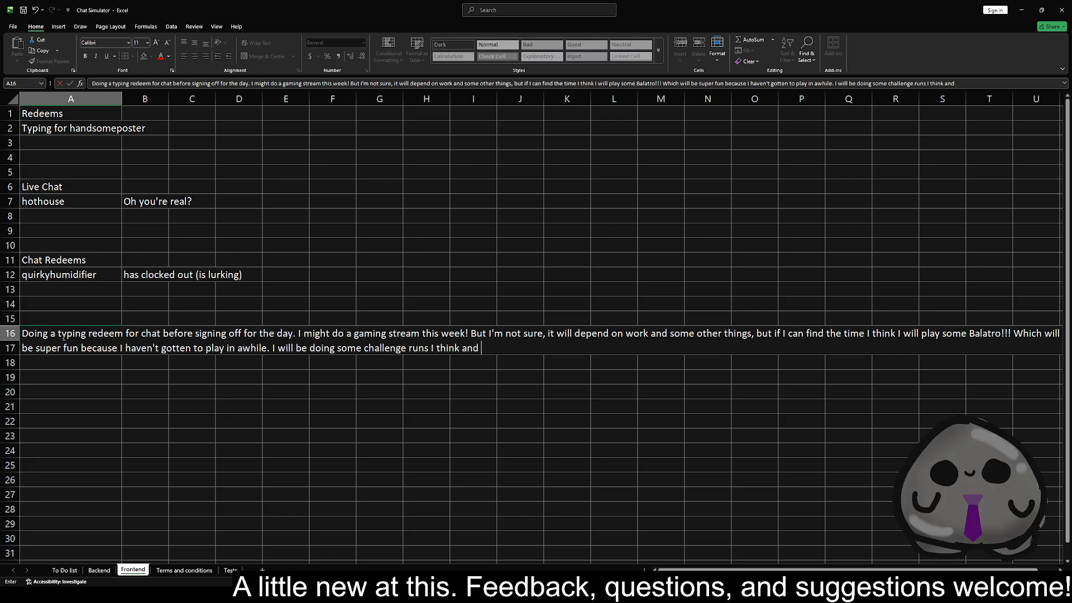
pyautogui.write('tr')
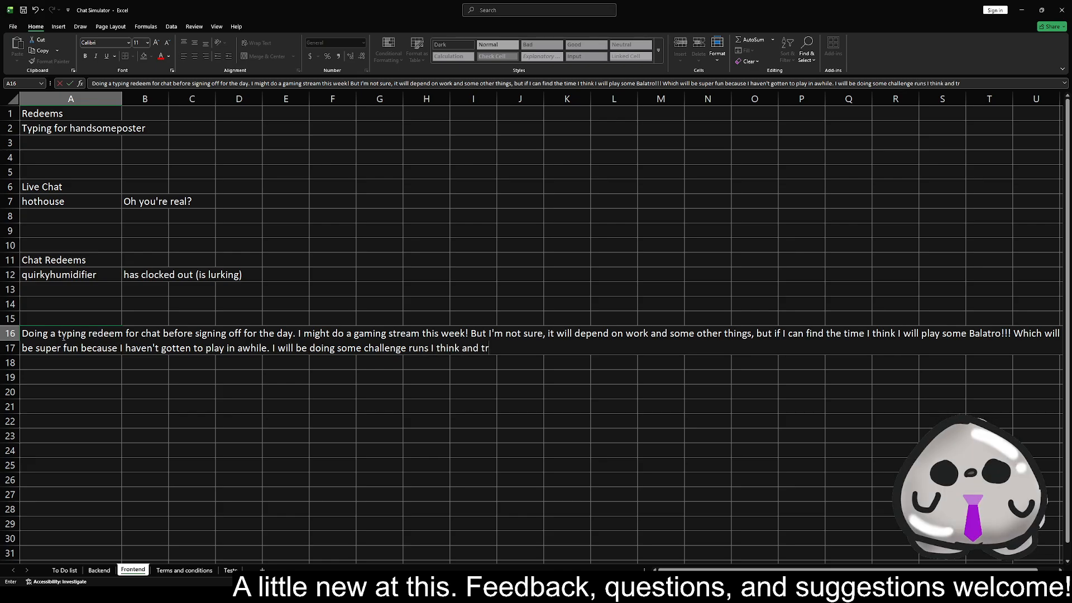
pyautogui.write('y to beat all 20 eventually. I have already beaten them all once but')
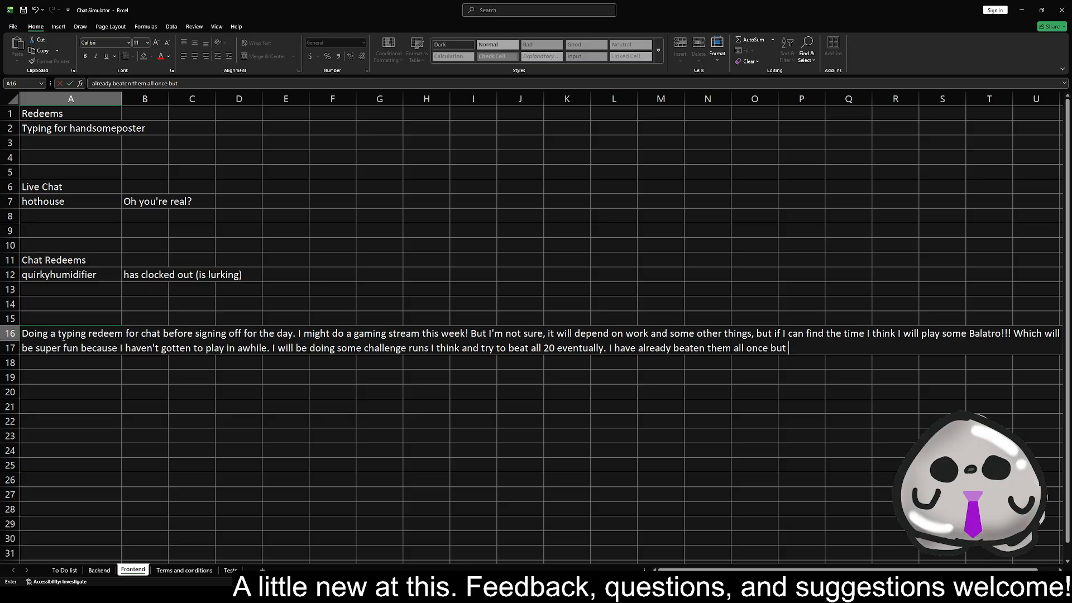
# - Add to A16 "I think I got lucky on some of them and want to try a regular run on them to see if I can still"
pyautogui.write(' I think ')
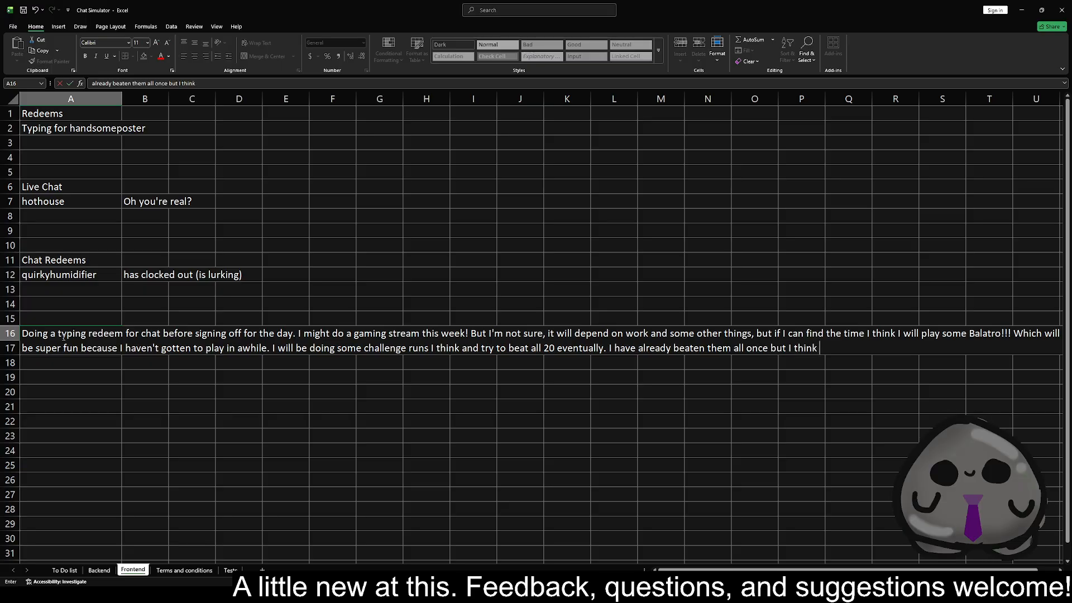
pyautogui.write('I got lucky on so')
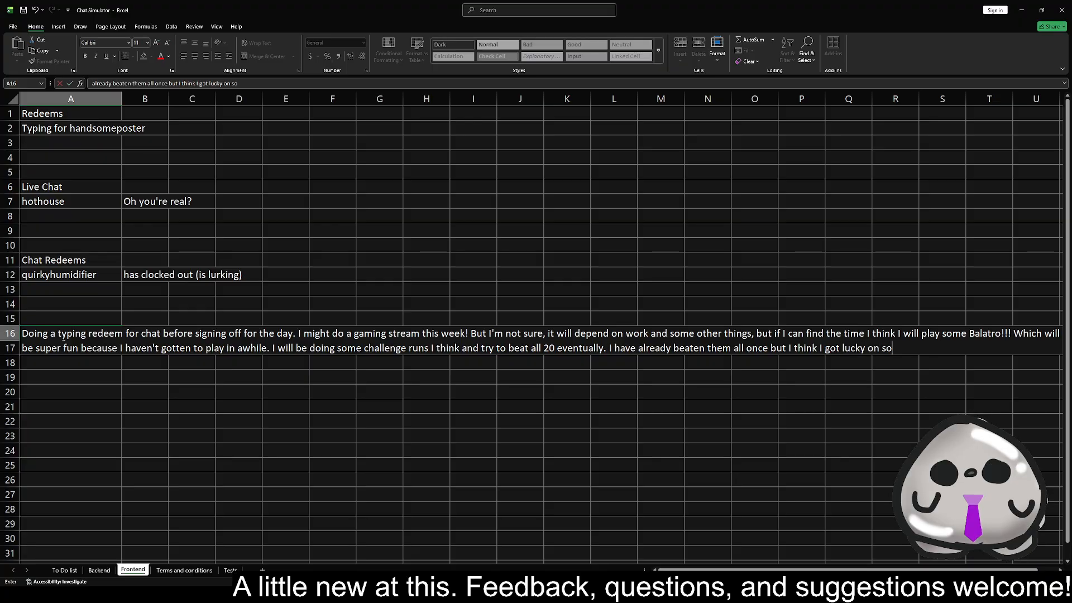
pyautogui.write('me of them and what')
pyautogui.press('BackSpace')
pyautogui.press('BackSpace')
pyautogui.press('BackSpace')
pyautogui.write('a')
pyautogui.write('nt to ')
pyautogui.write('try a reguar')
pyautogui.write('lar run o')
pyautogui.write('n them t')
pyautogui.write('o see if I can still')
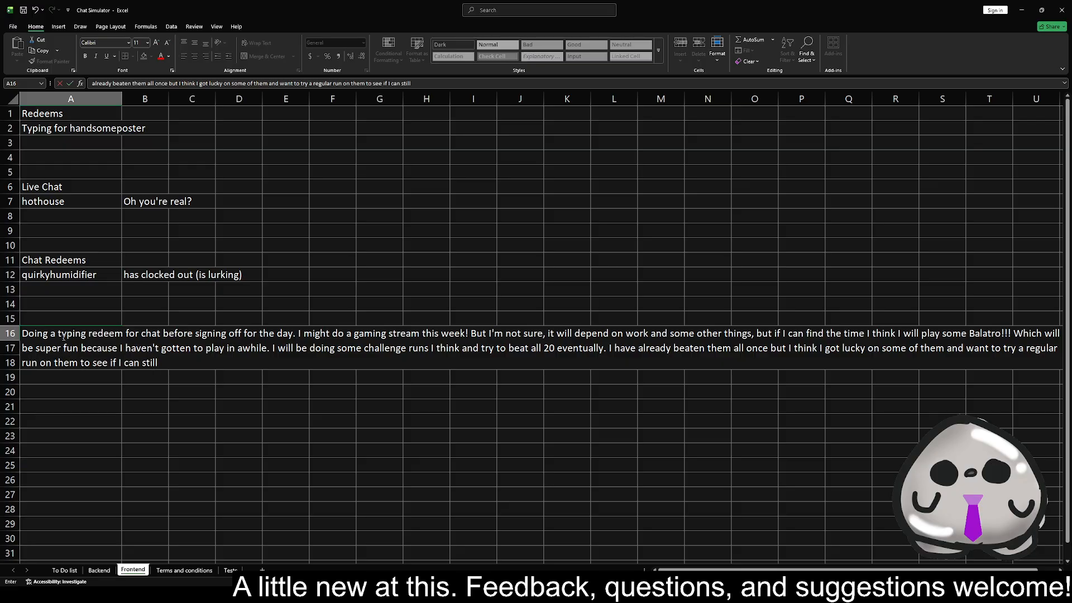
# - Finish the A16 message with "beat it. If that sounds interesting then please tune in!"
pyautogui.write(' beat it. If that')
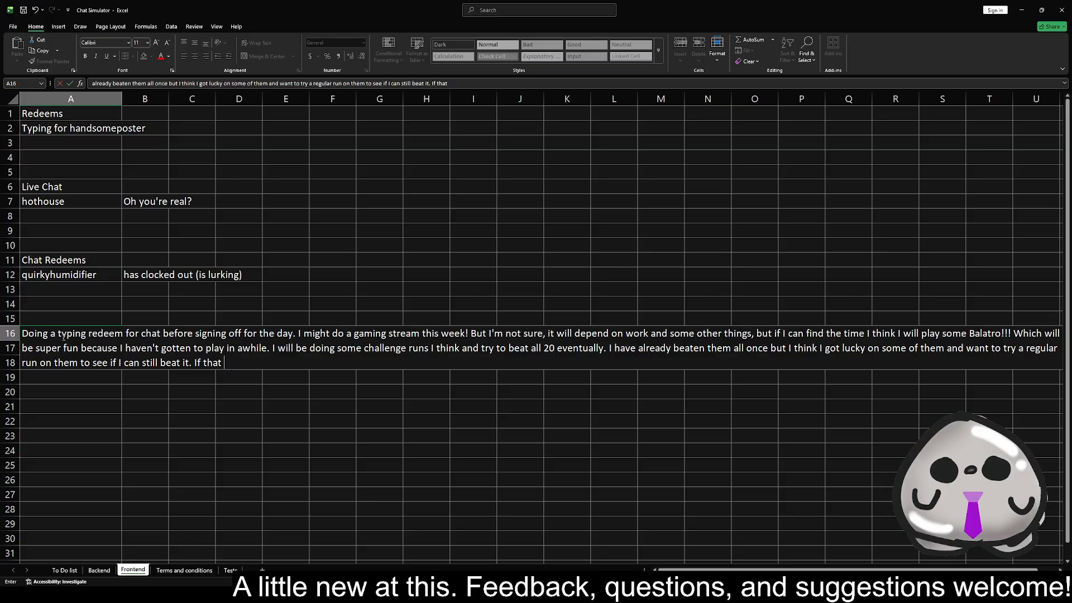
pyautogui.write('sounds inte')
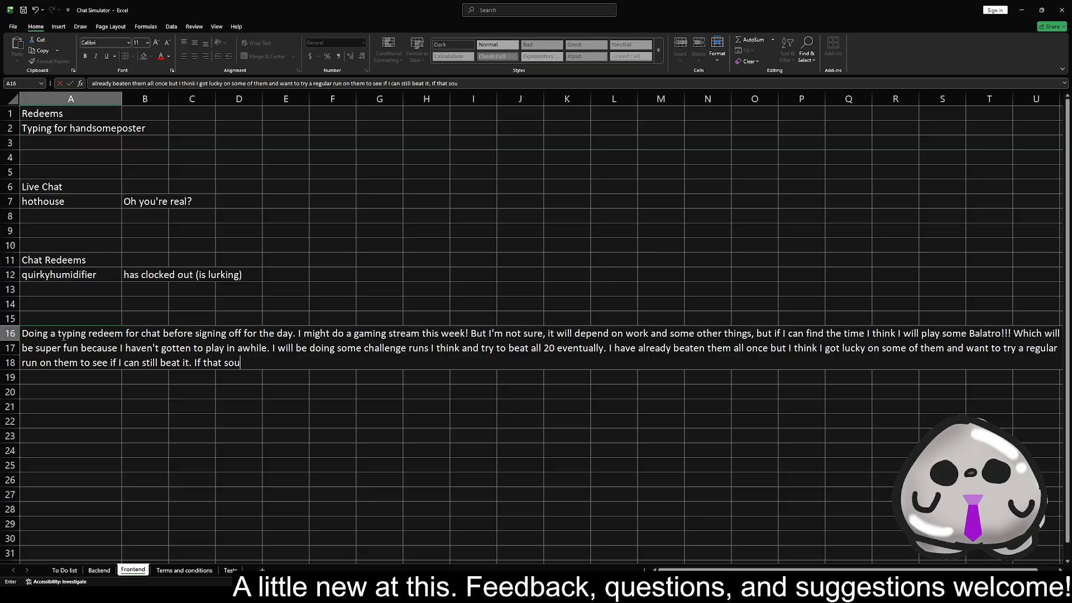
pyautogui.write('resting them')
pyautogui.press('BackSpace')
pyautogui.write('n please tune in!')
pyautogui.press('Return')
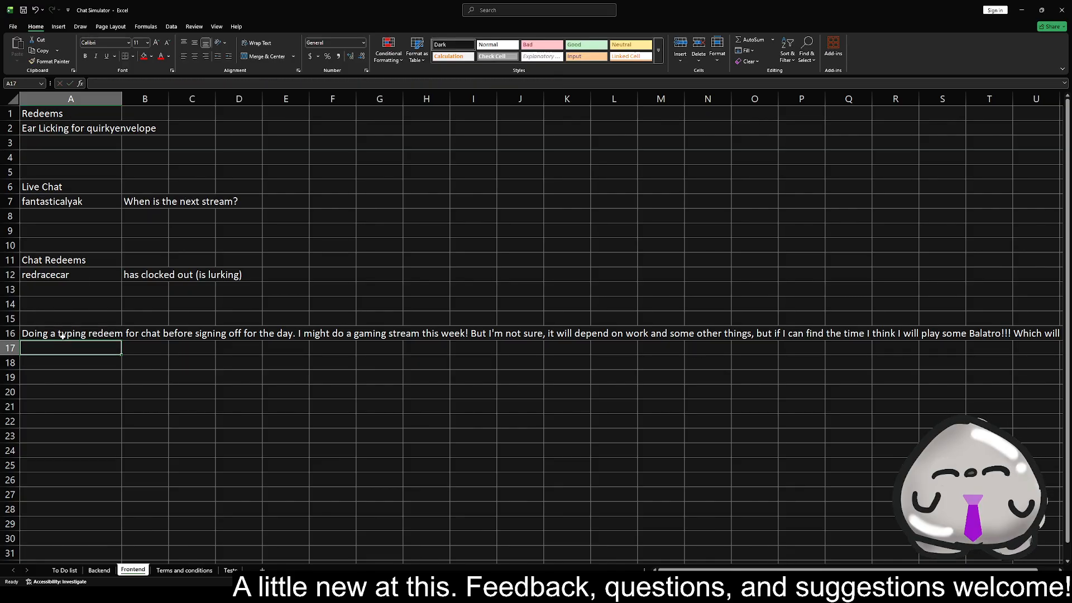
# - Clear the typing redeem message from A16 of the Frontend sheet
pyautogui.click(62, 336)
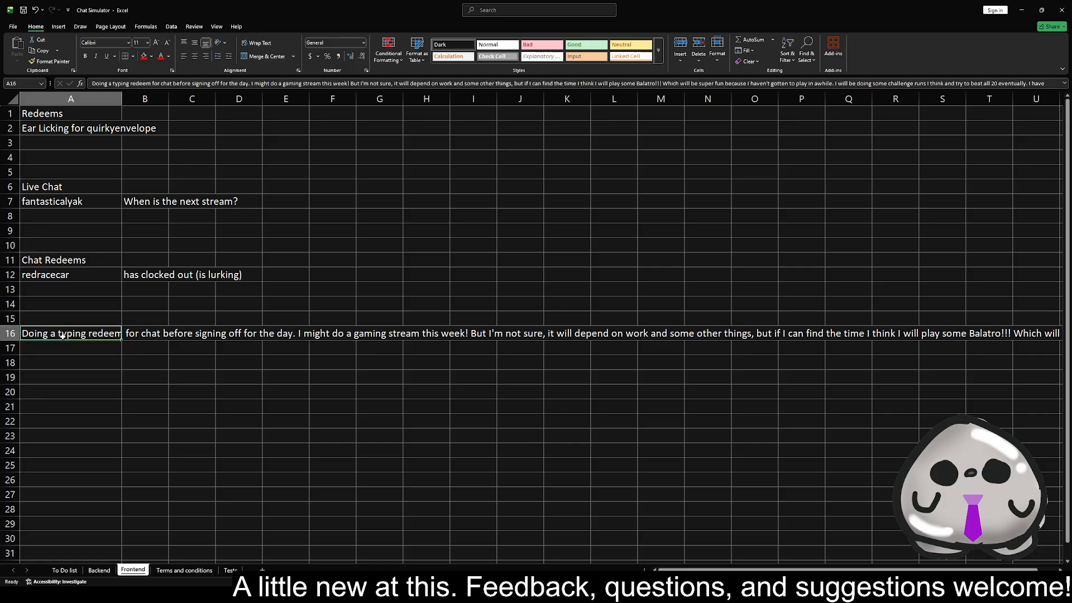
pyautogui.press('BackSpace')
pyautogui.press('Up')
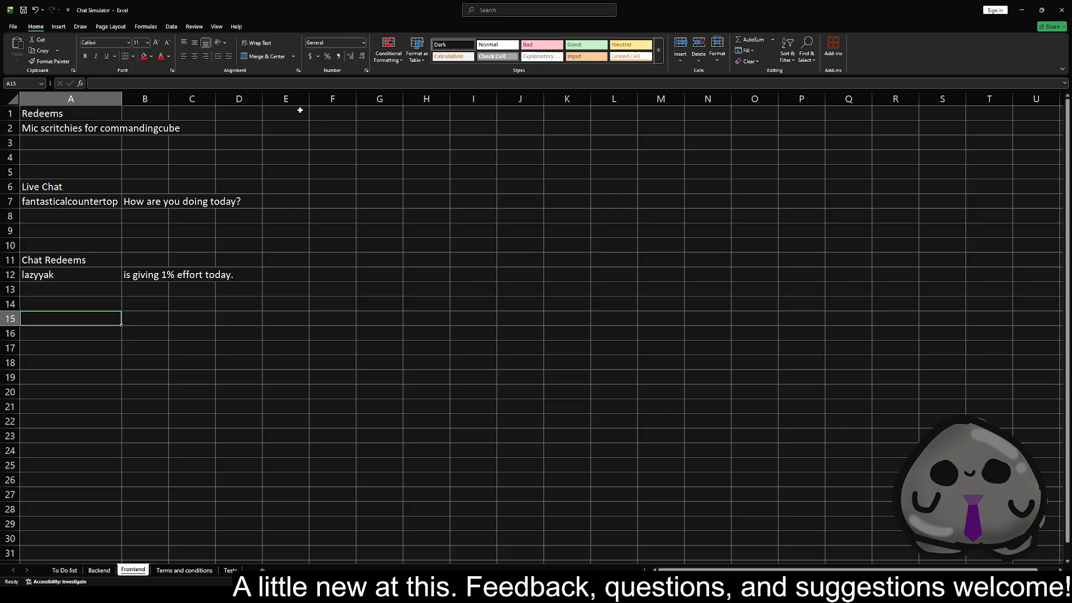
# - Look over the trigger weights and username generation on the Backend sheet
pyautogui.click(171, 26)
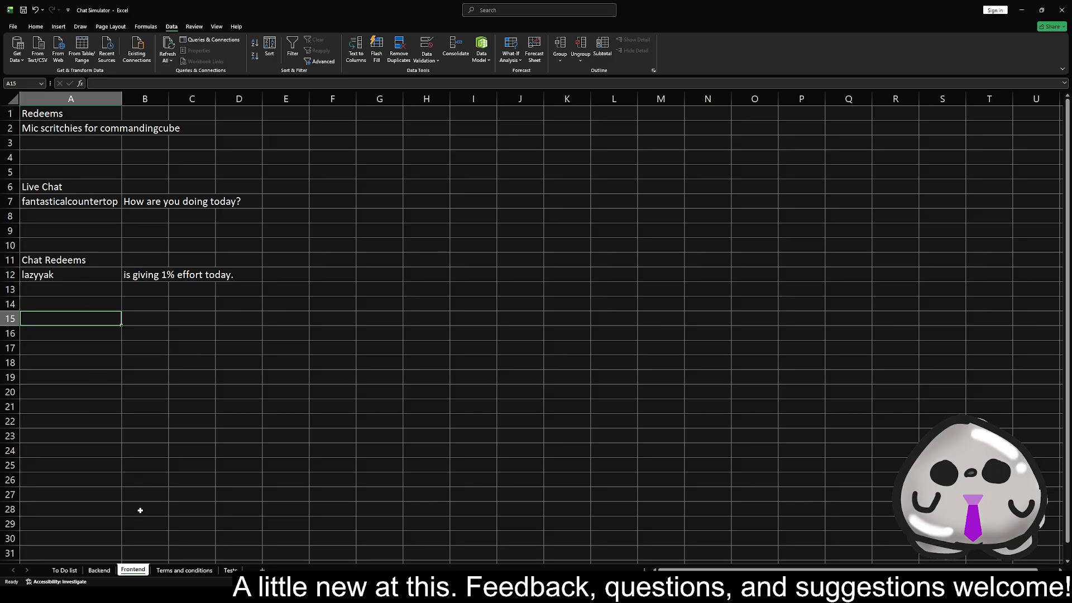
pyautogui.click(98, 570)
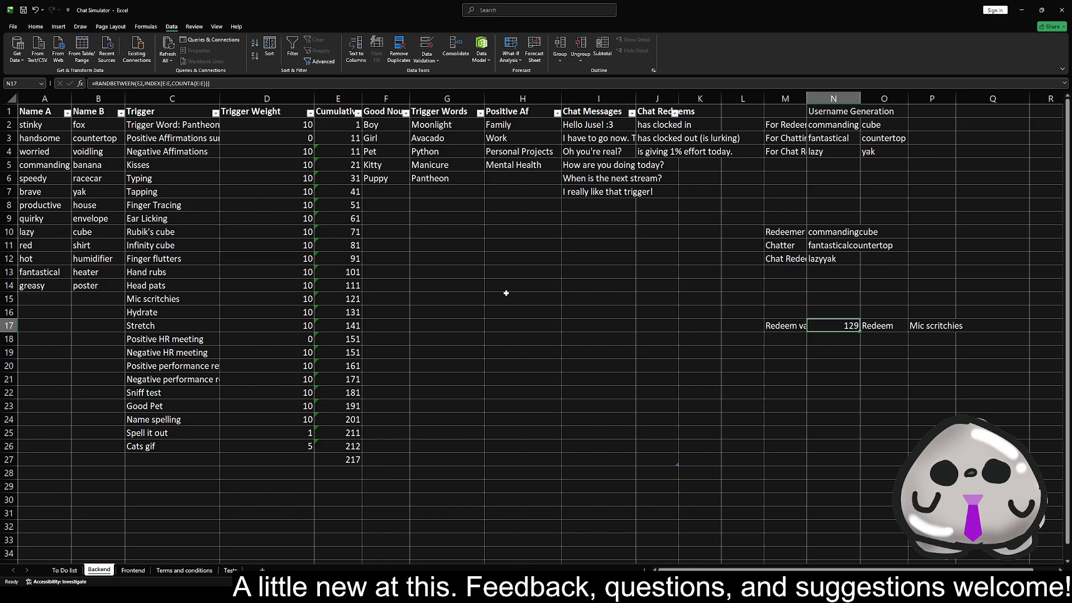
pyautogui.click(36, 27)
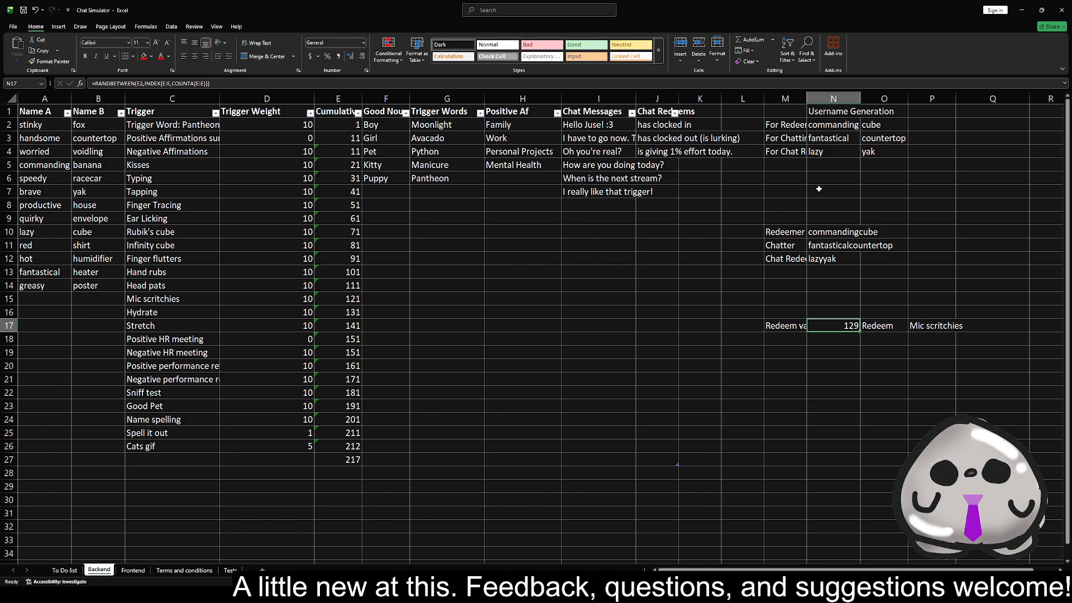
# - Review the red-marked chatbox history and ban list items on the To Do list sheet
pyautogui.click(596, 206)
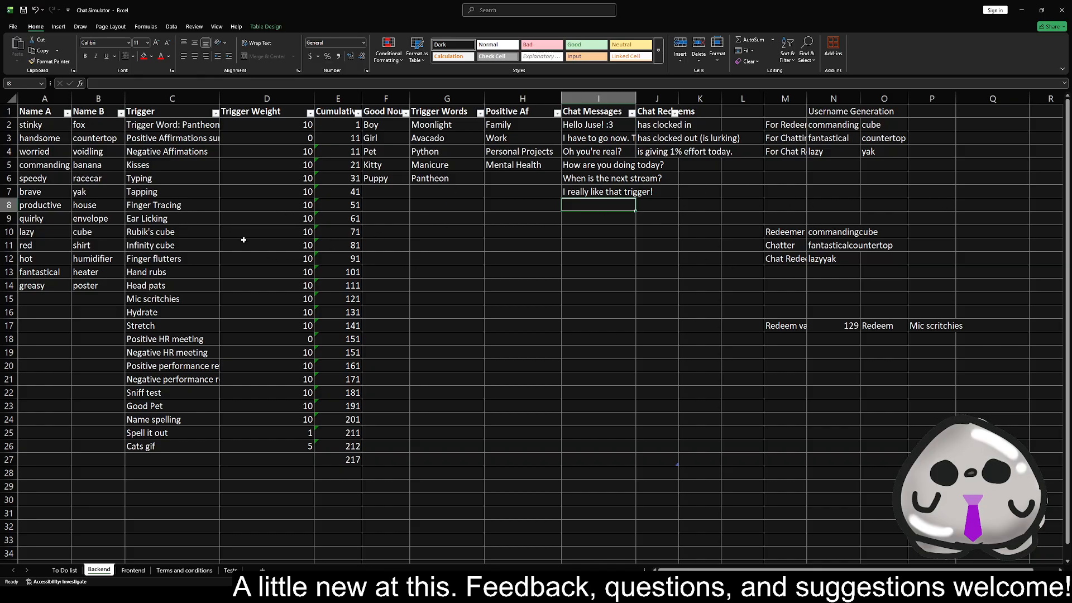
pyautogui.click(64, 569)
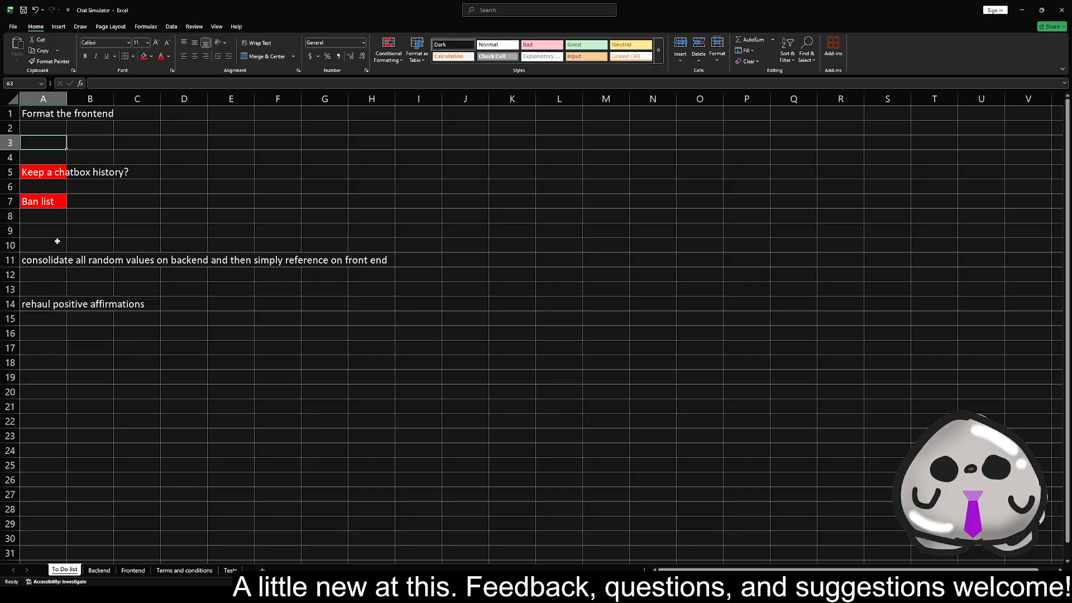
pyautogui.moveTo(61, 176); pyautogui.dragTo(87, 205)
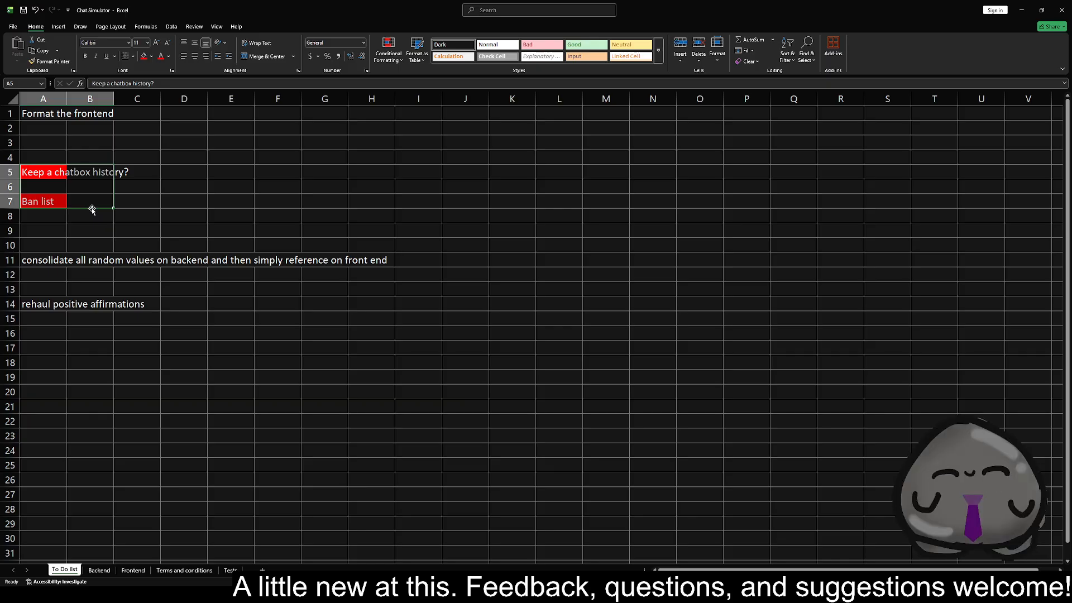
# - Check the chat messages and trigger words columns on the Backend sheet
pyautogui.click(98, 570)
pyautogui.click(622, 163)
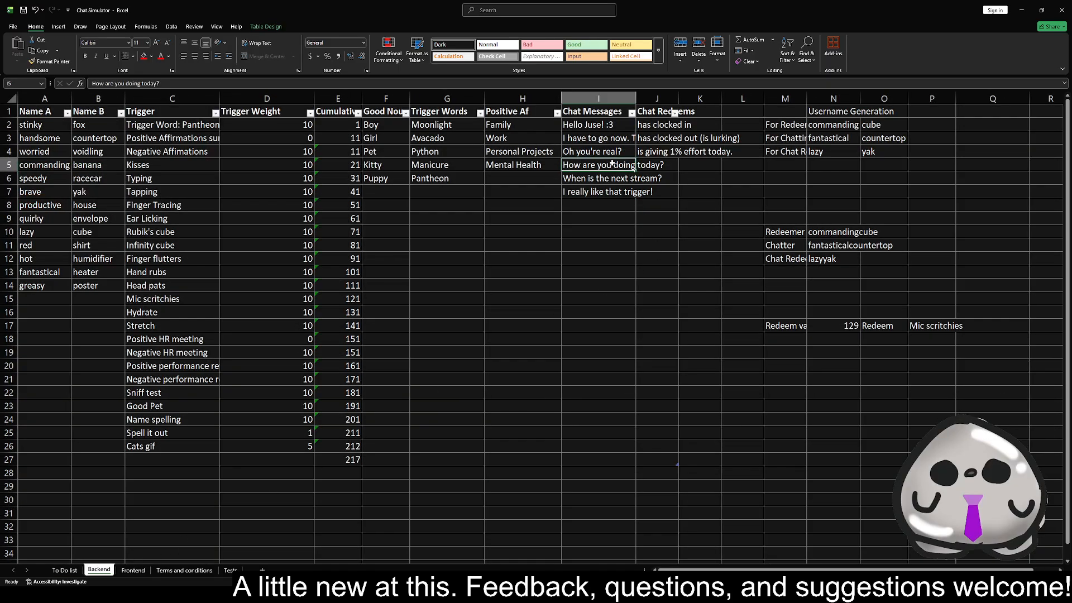
pyautogui.click(435, 178)
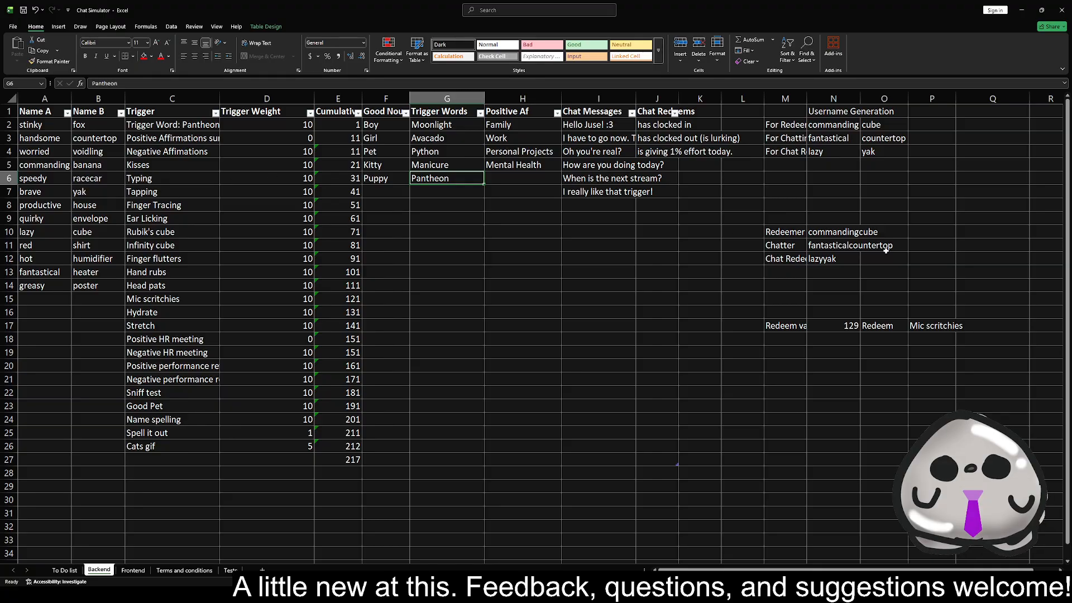
# - Inspect the username generation formula in N4 of the Backend sheet, including its COUNTIFS part
pyautogui.click(830, 233)
pyautogui.click(845, 153)
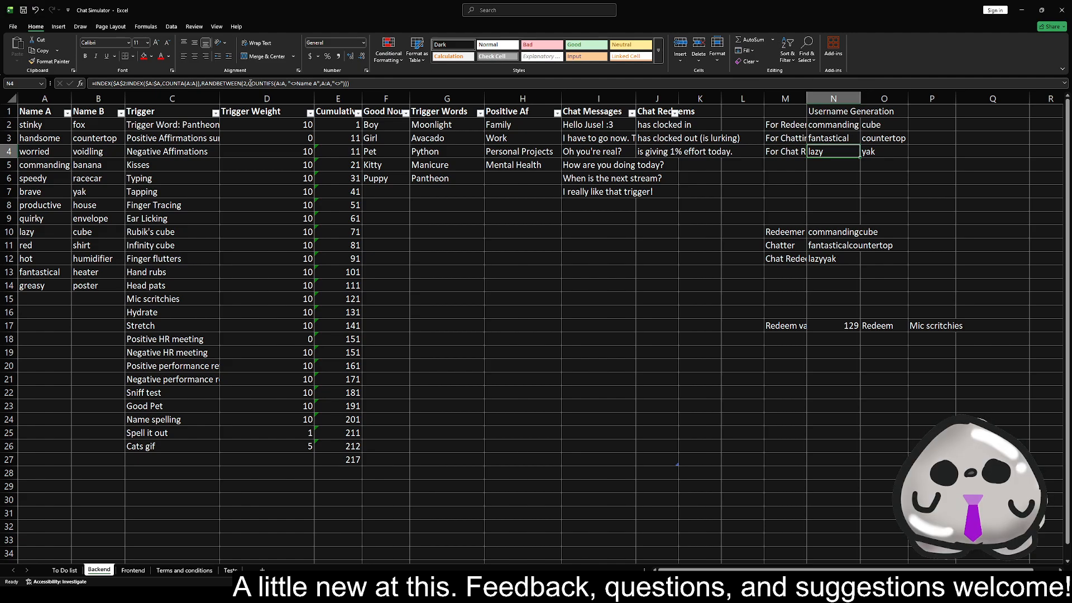
pyautogui.doubleClick(261, 83)
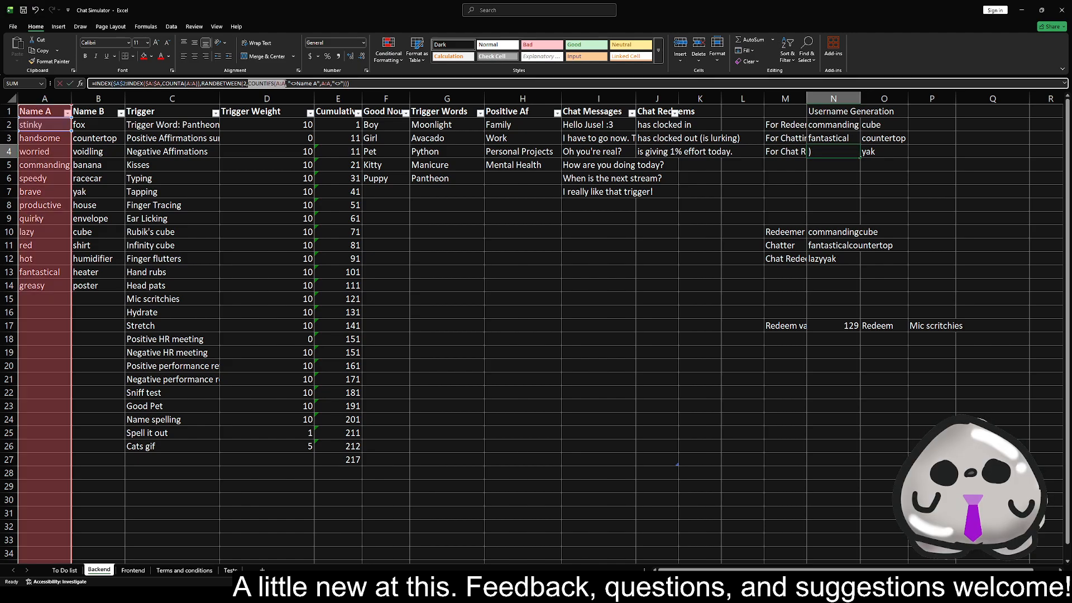
pyautogui.click(348, 83)
pyautogui.write(')')
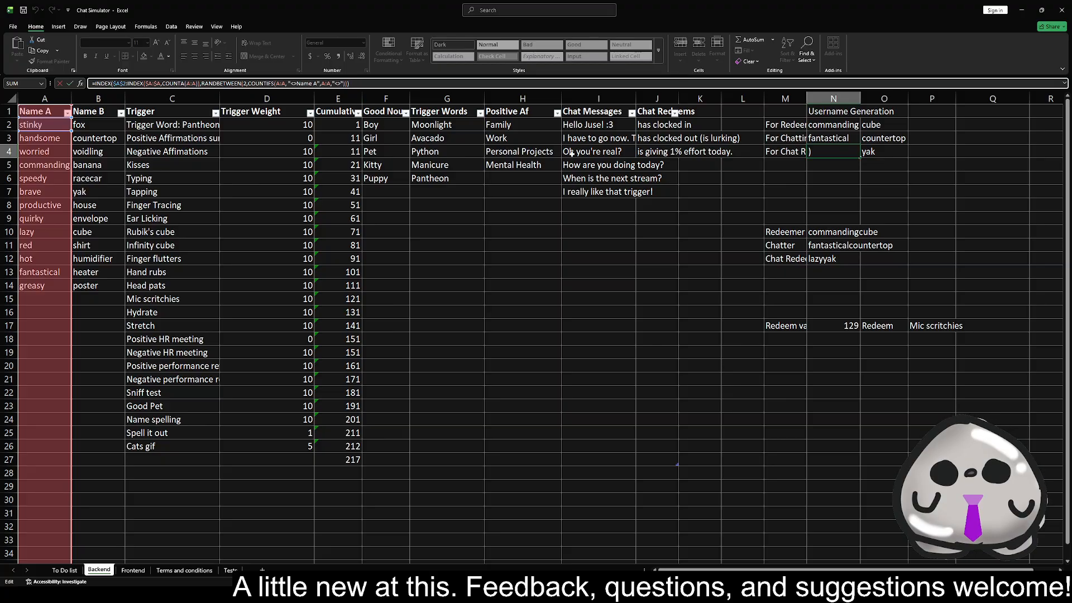
pyautogui.press('Return')
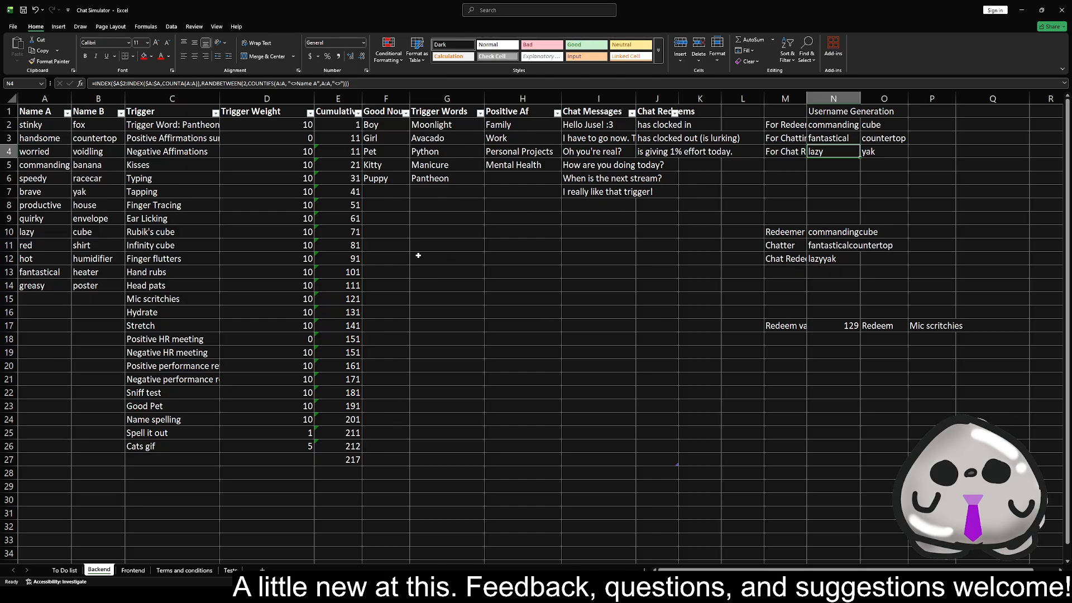
# - Look over the To Do list, Terms and conditions and Frontend sheets, then return to the Backend sheet
pyautogui.click(64, 569)
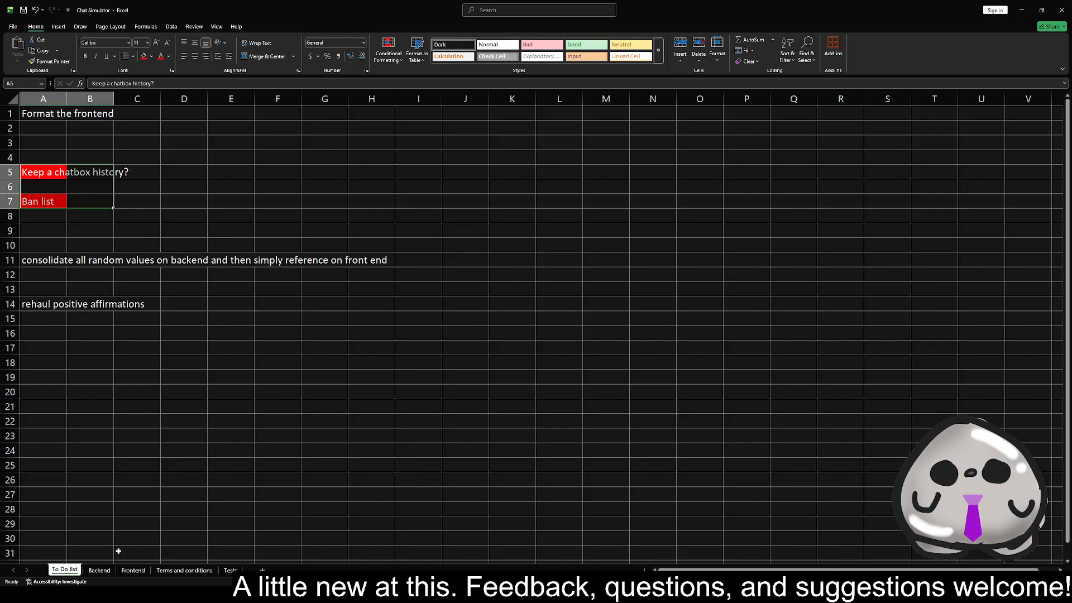
pyautogui.click(133, 570)
pyautogui.click(172, 572)
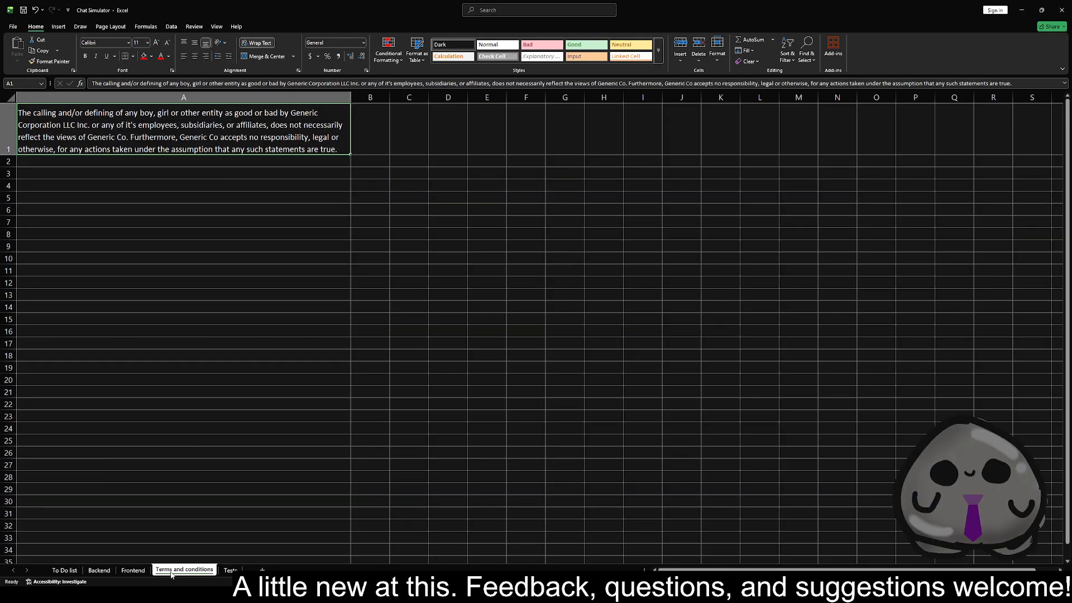
pyautogui.click(133, 569)
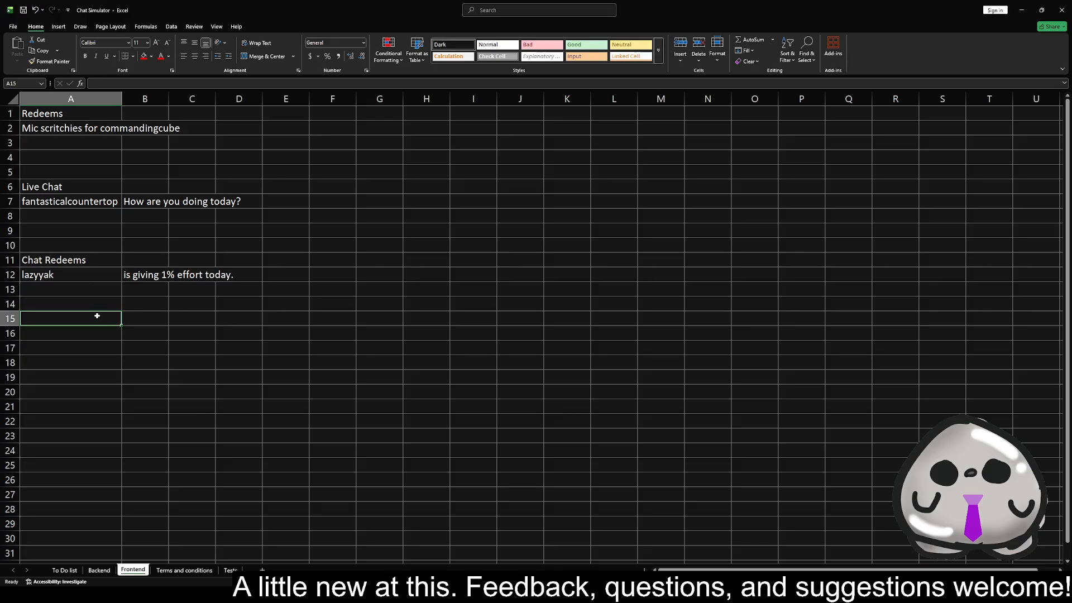
pyautogui.click(65, 570)
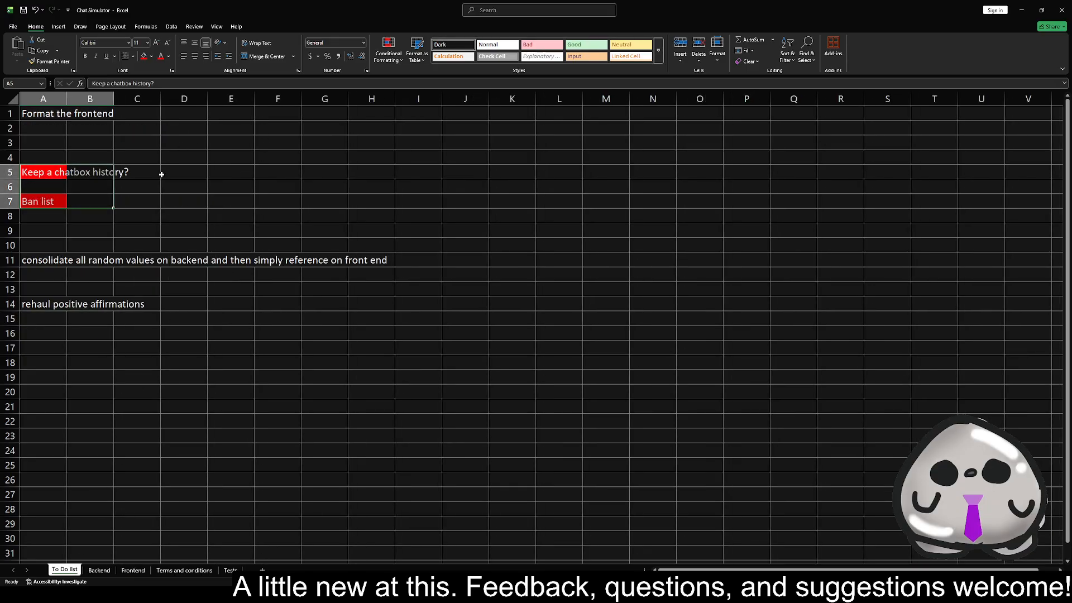
pyautogui.click(100, 570)
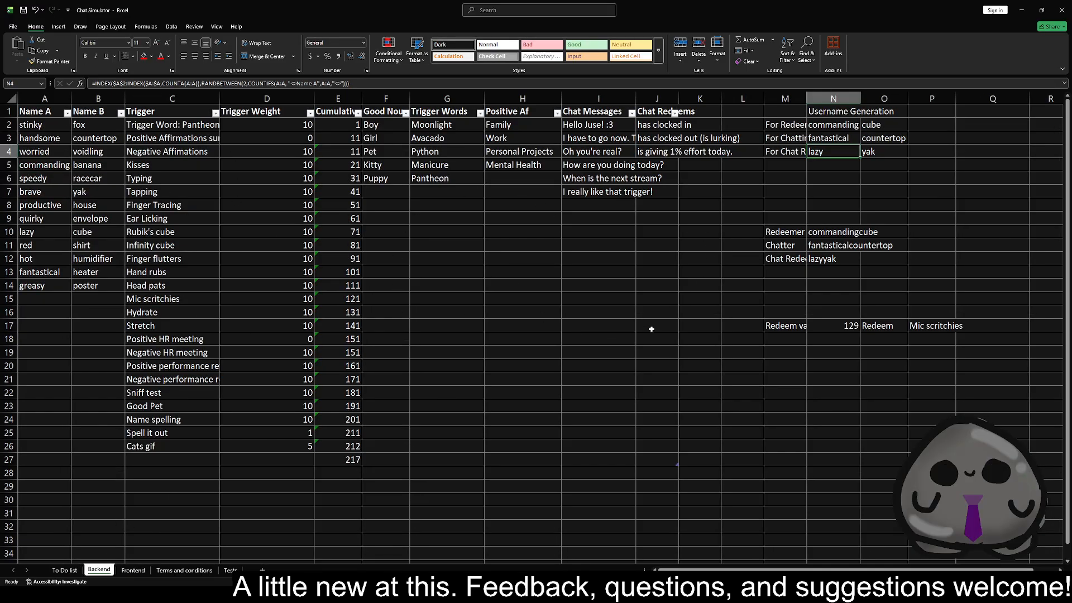